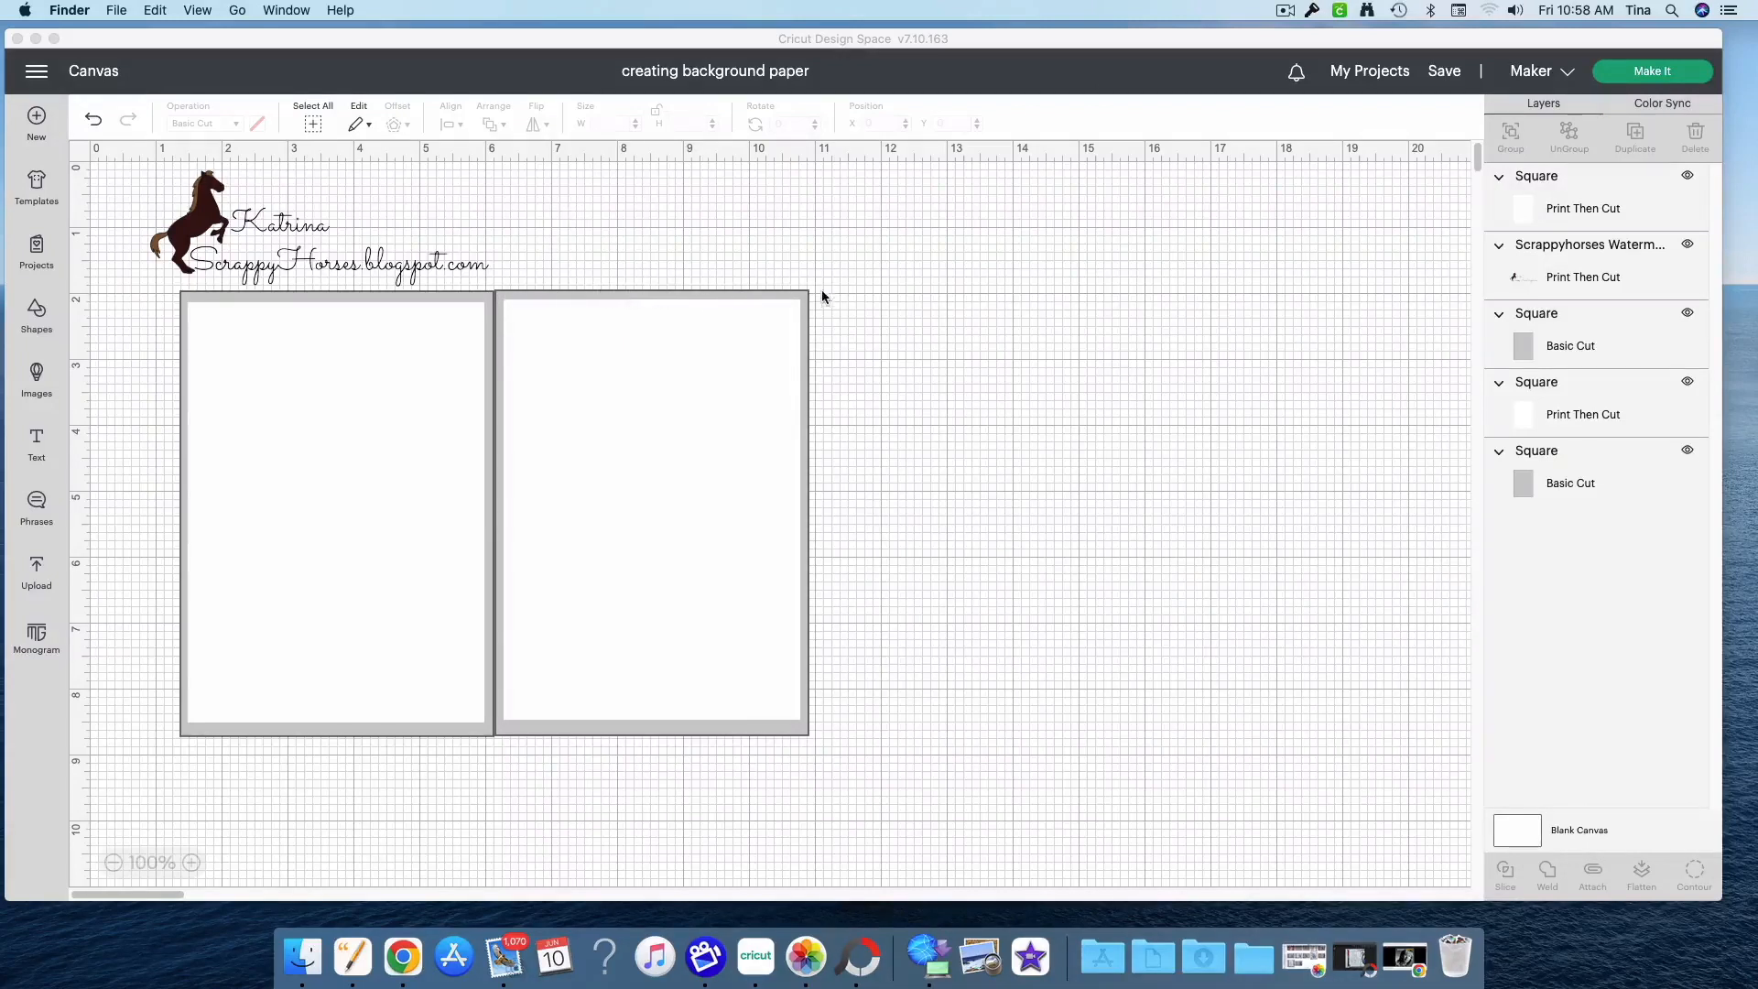
Move the two gray Basic Cut rectangles out from behind the white ones to the empty area around the 18-inch ruler mark
click(354, 731)
drag(589, 726, 1630, 575)
drag(476, 729, 1557, 631)
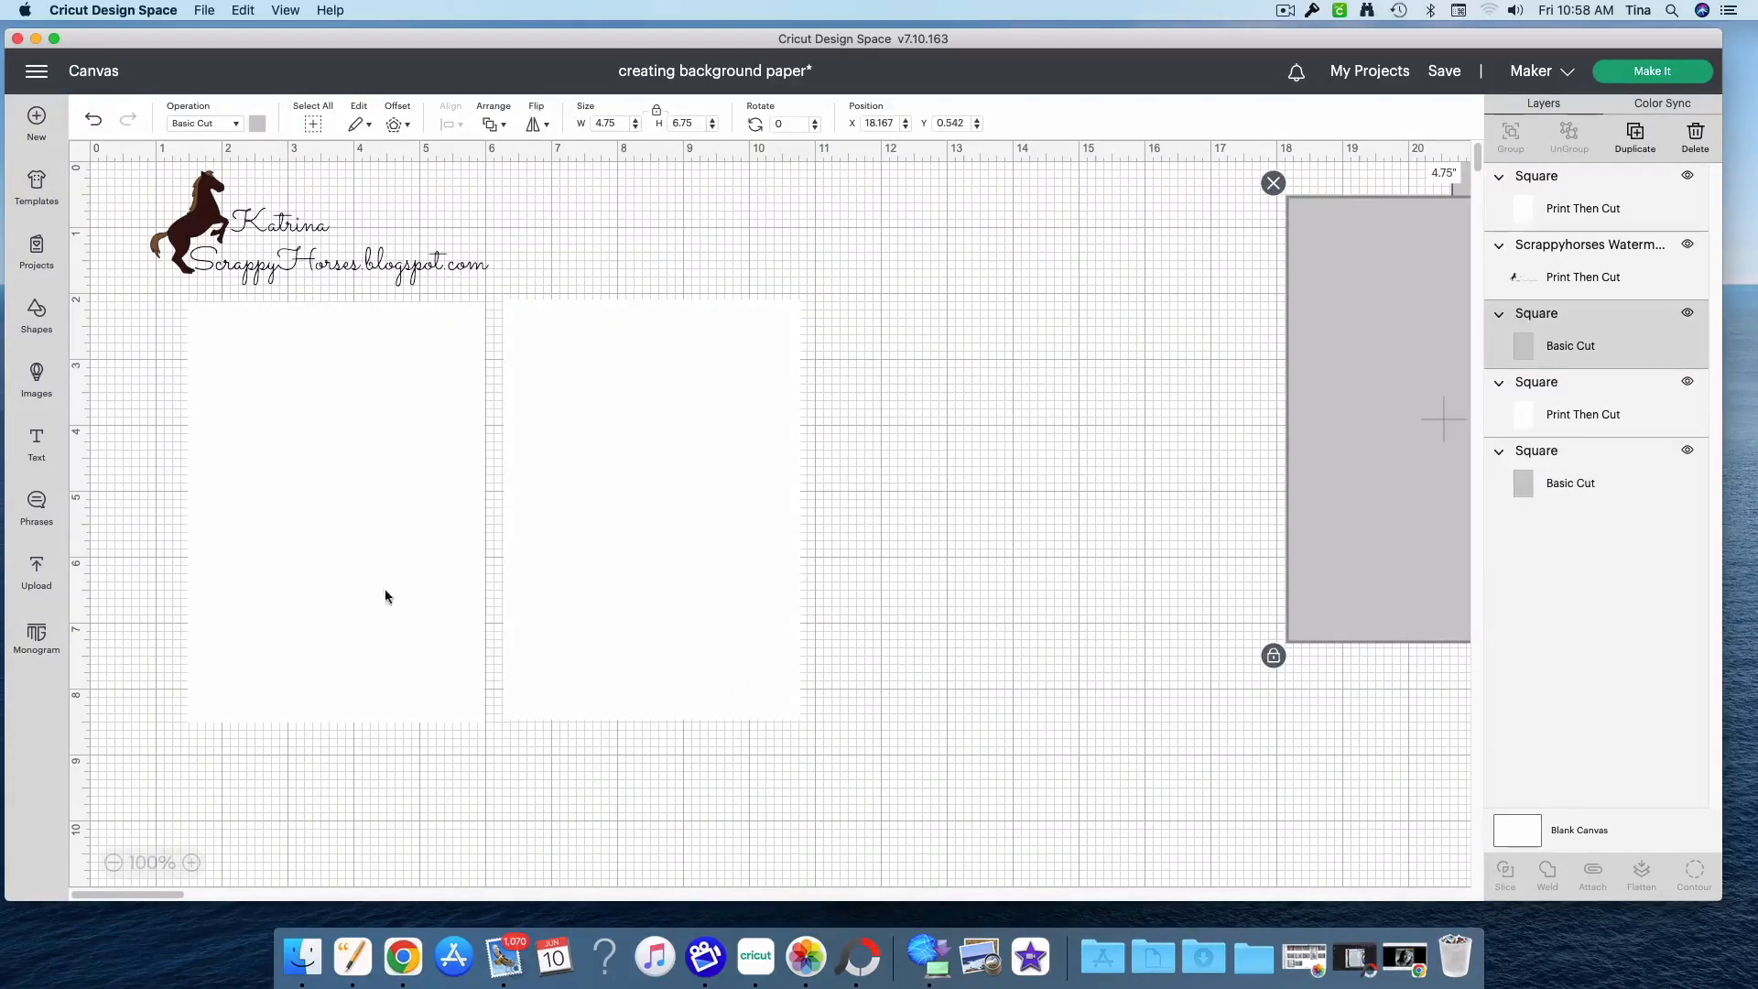
Spread the two white rectangles apart below the watermark and set both to Basic Cut
drag(645, 566, 765, 589)
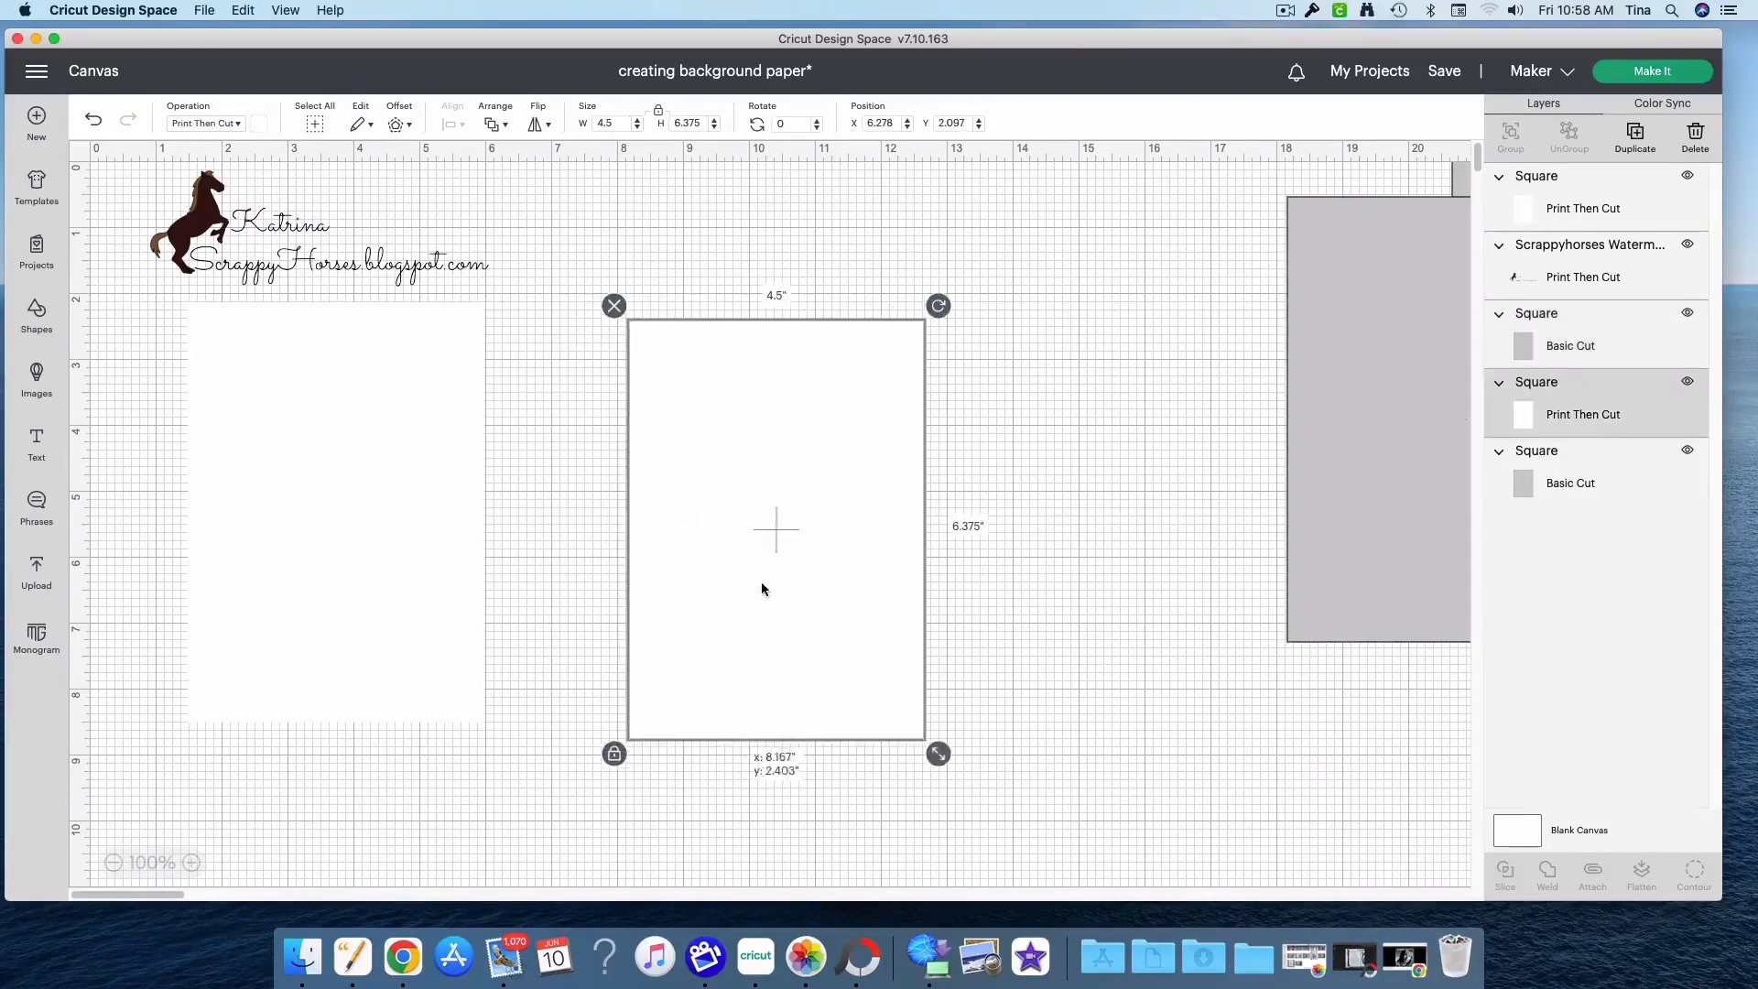
drag(396, 600, 492, 608)
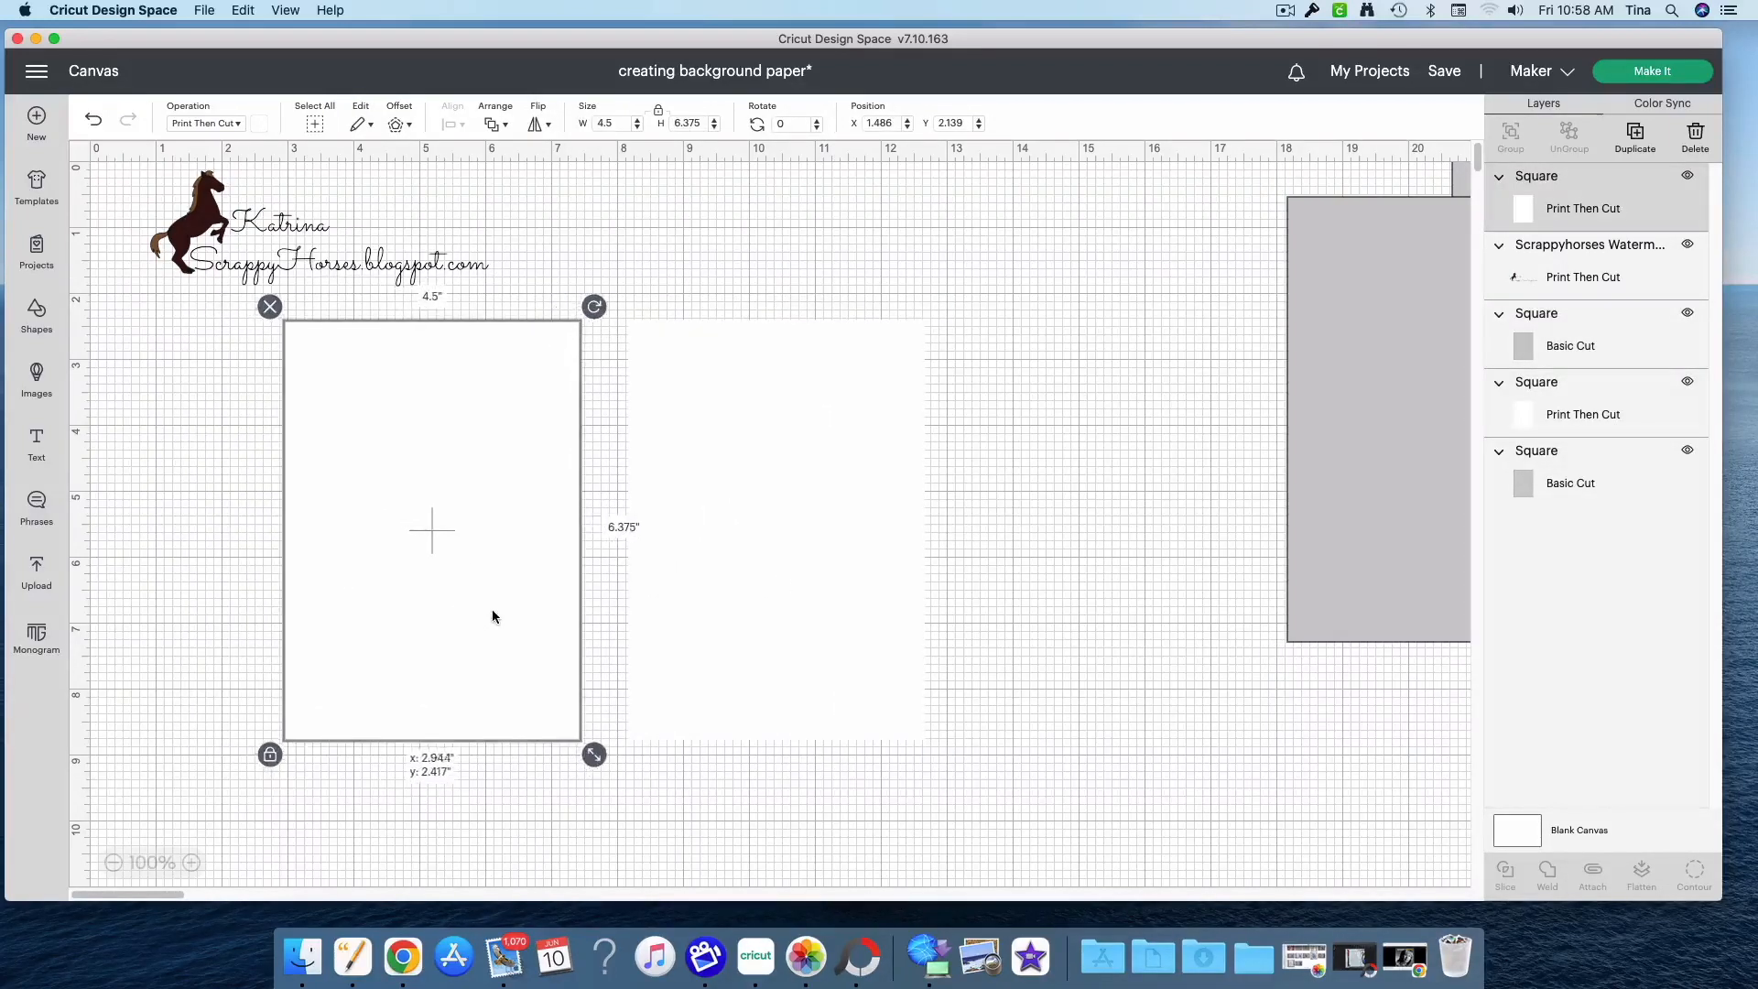
click(730, 544)
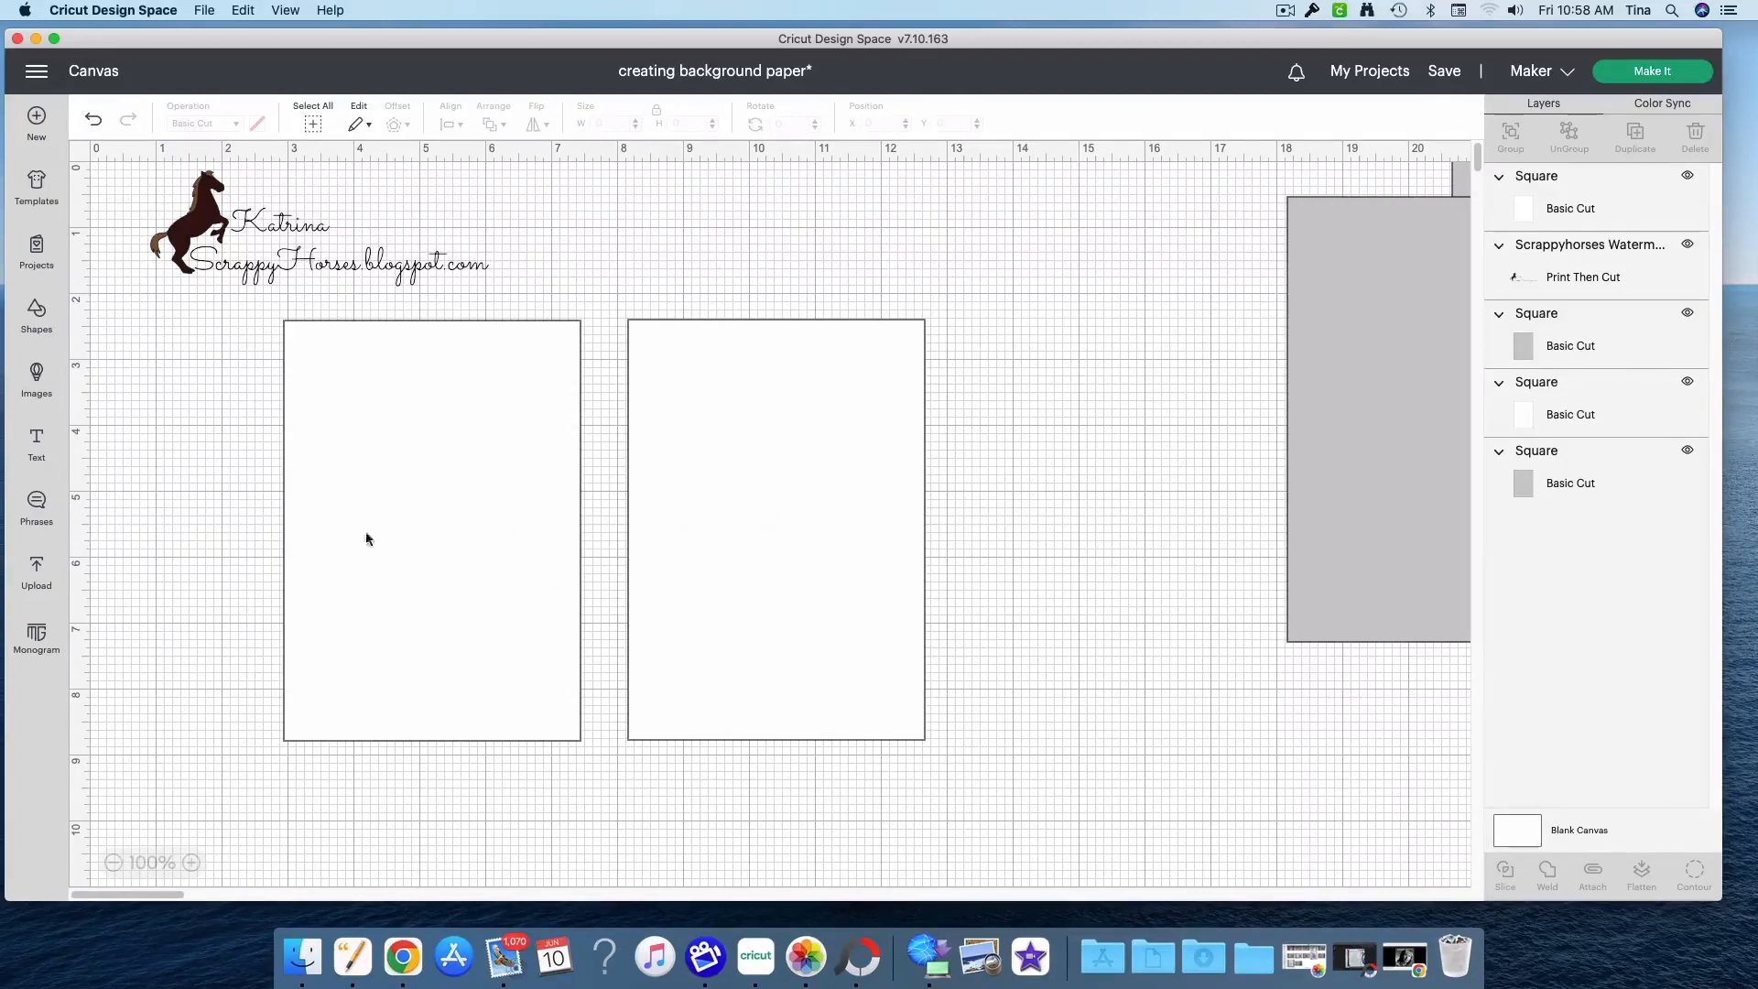
Make three duplicates of the second white rectangle, the one farther from the watermark
click(652, 436)
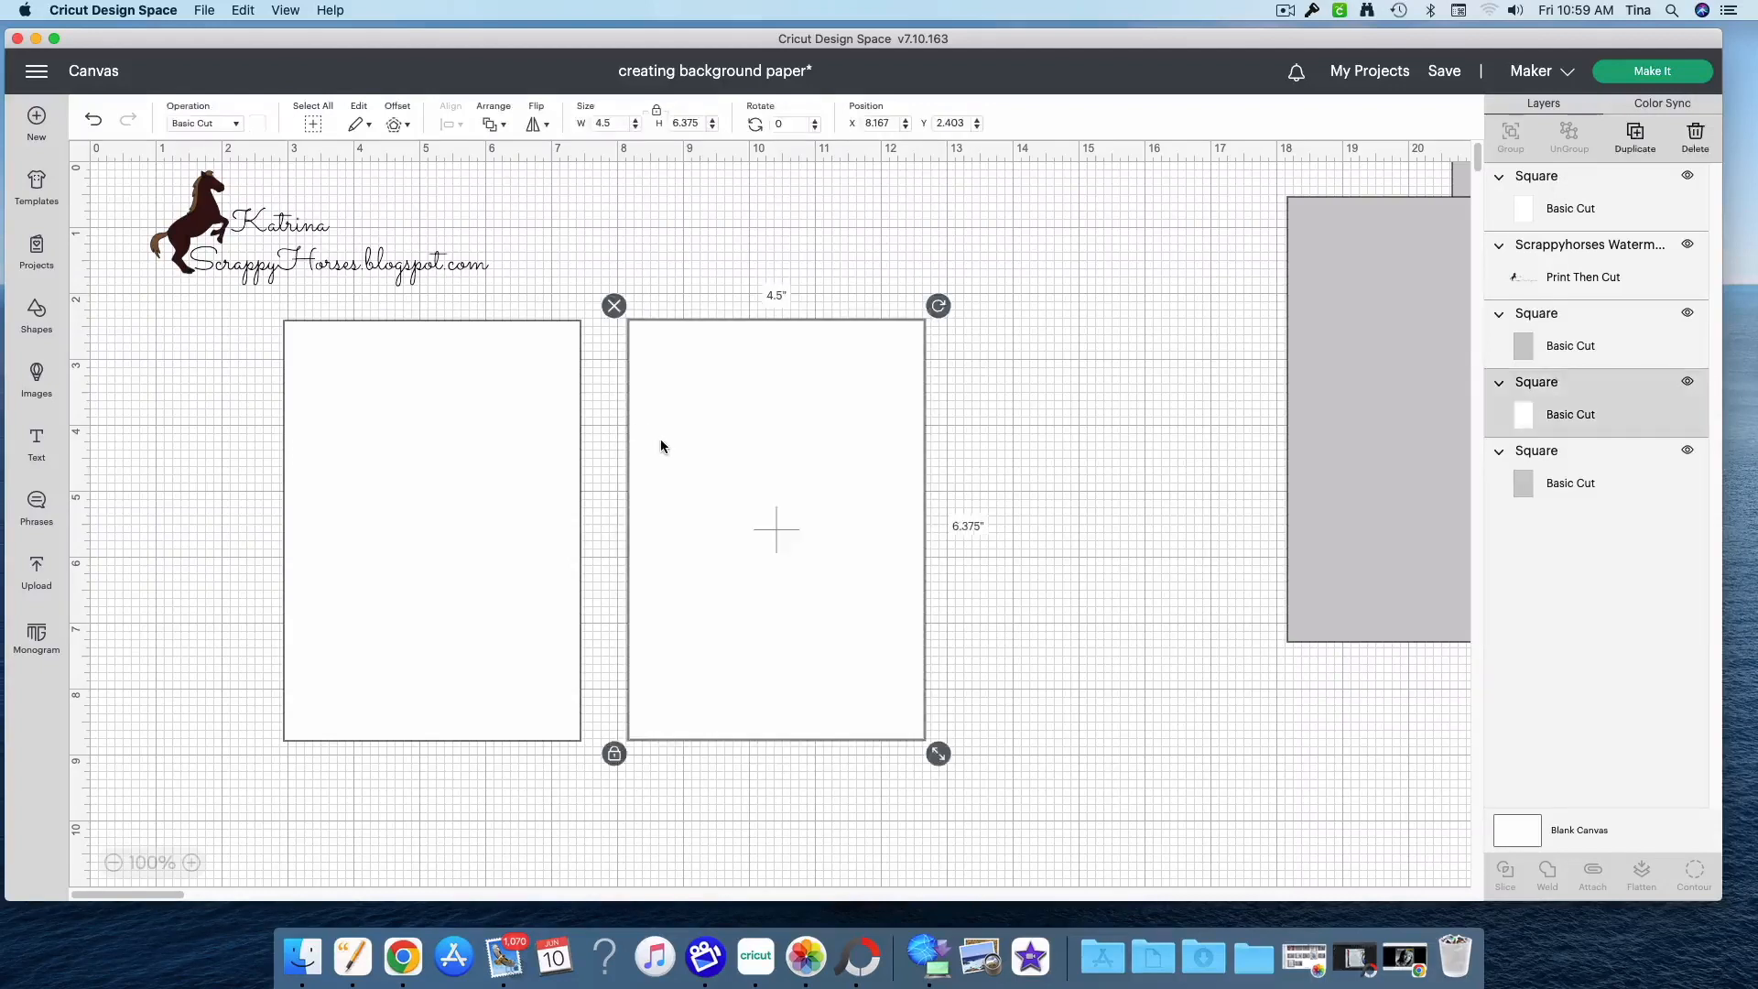
click(1638, 149)
click(1627, 145)
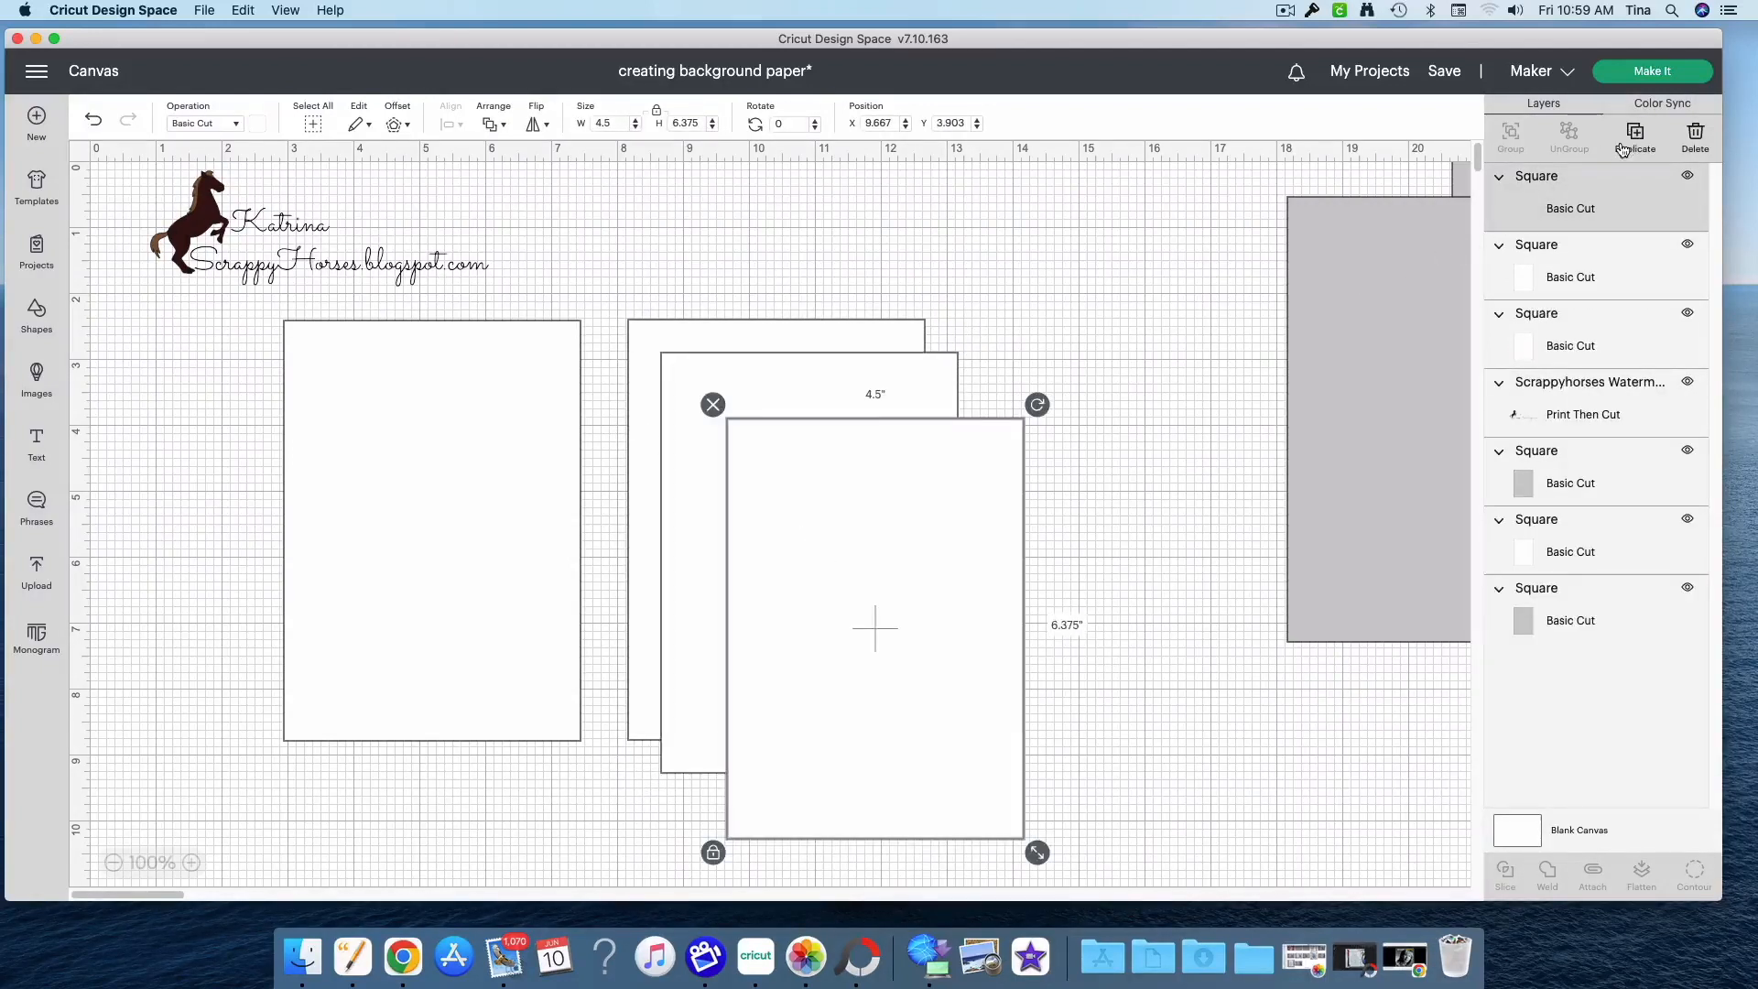
click(1622, 149)
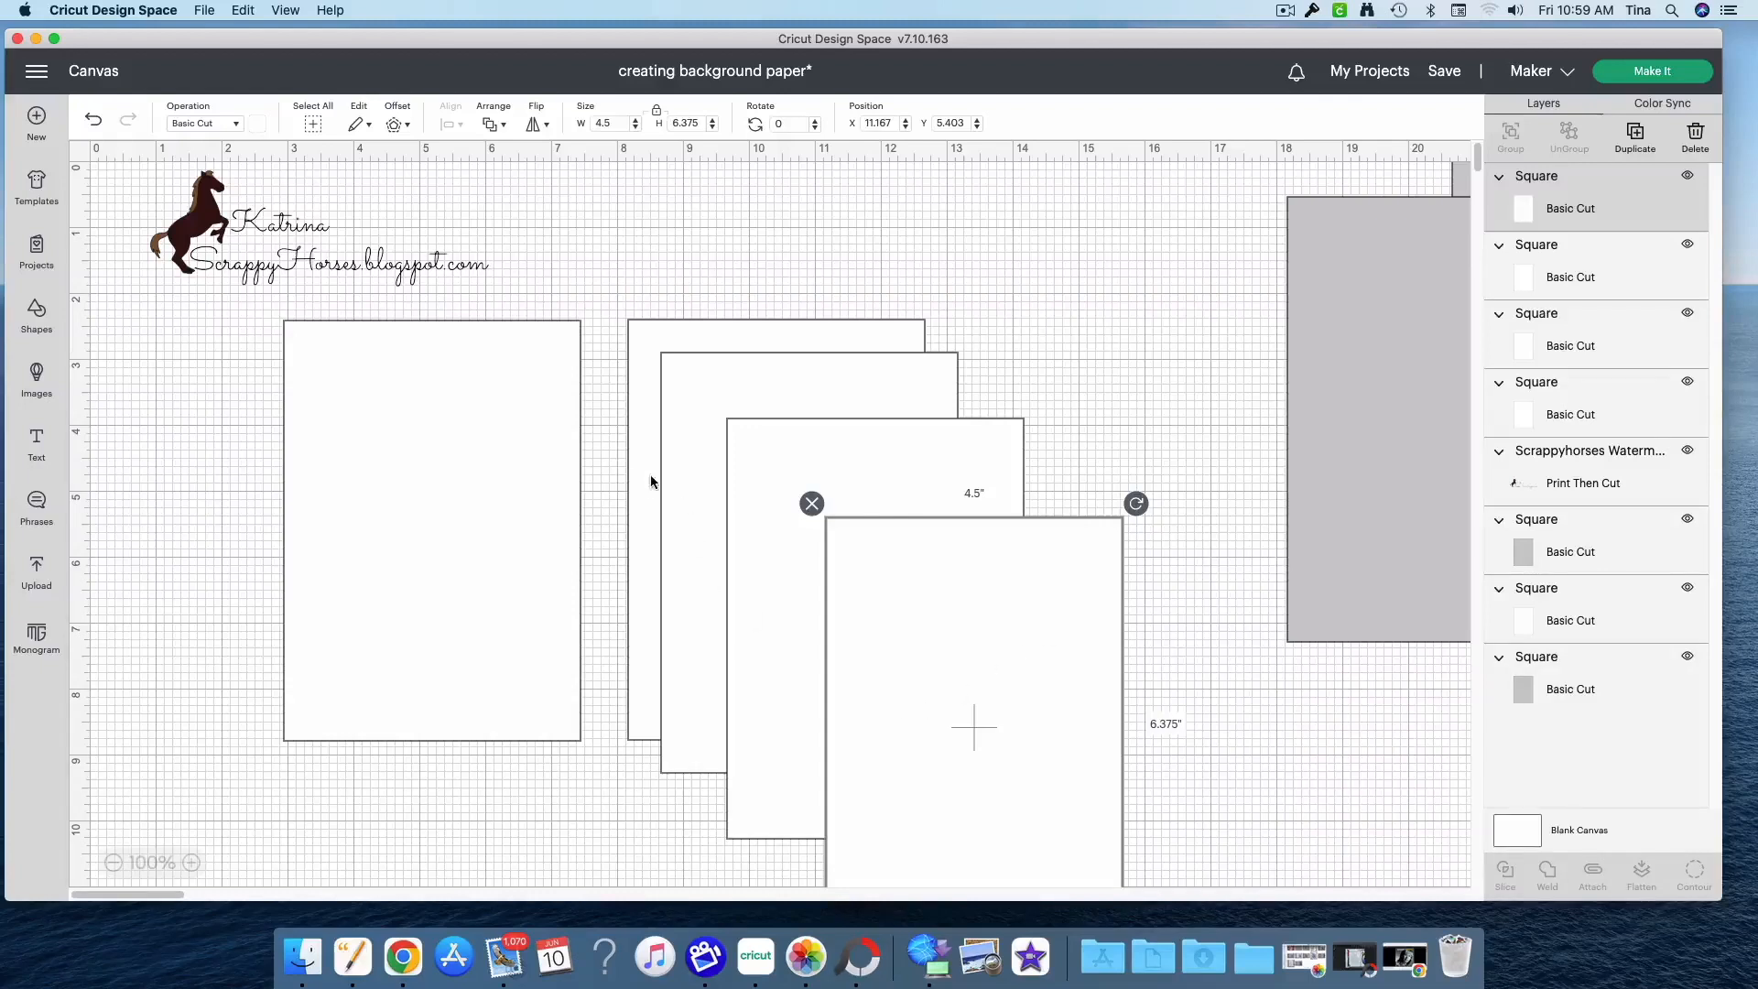
Move the four stacked white rectangles aside together and place the single remaining one at about X 4.68, Y 3
drag(622, 449, 891, 758)
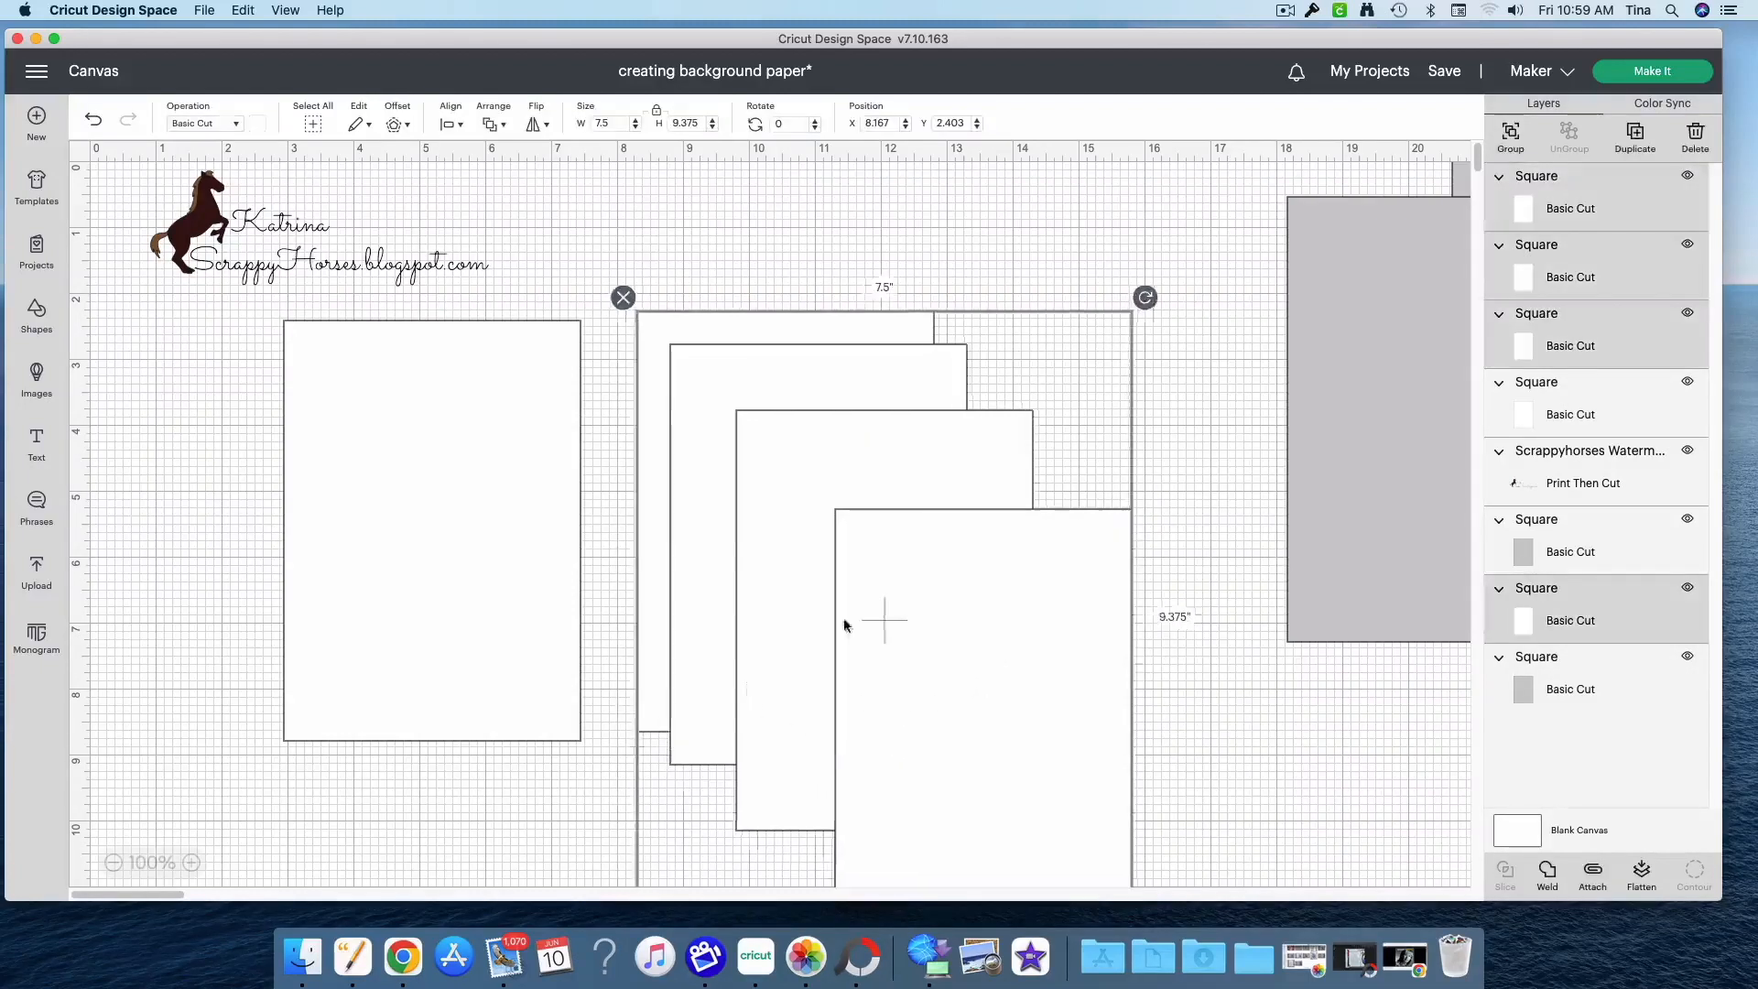
drag(843, 620, 1072, 558)
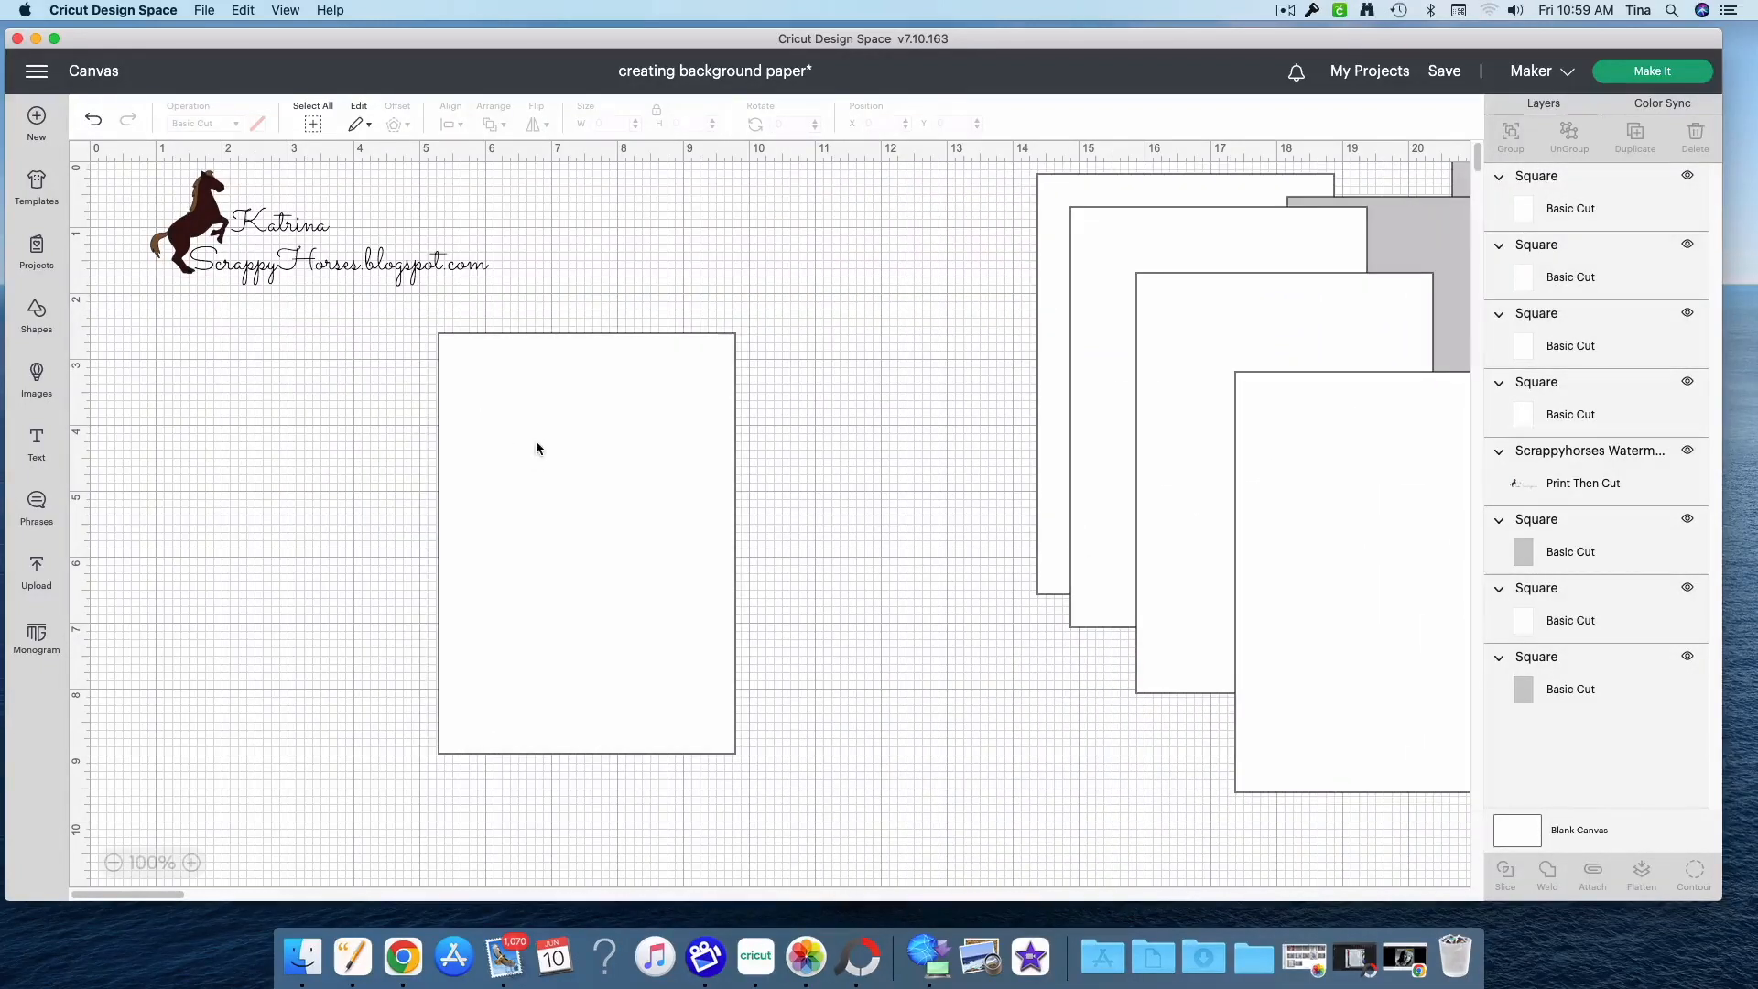
drag(535, 448, 496, 474)
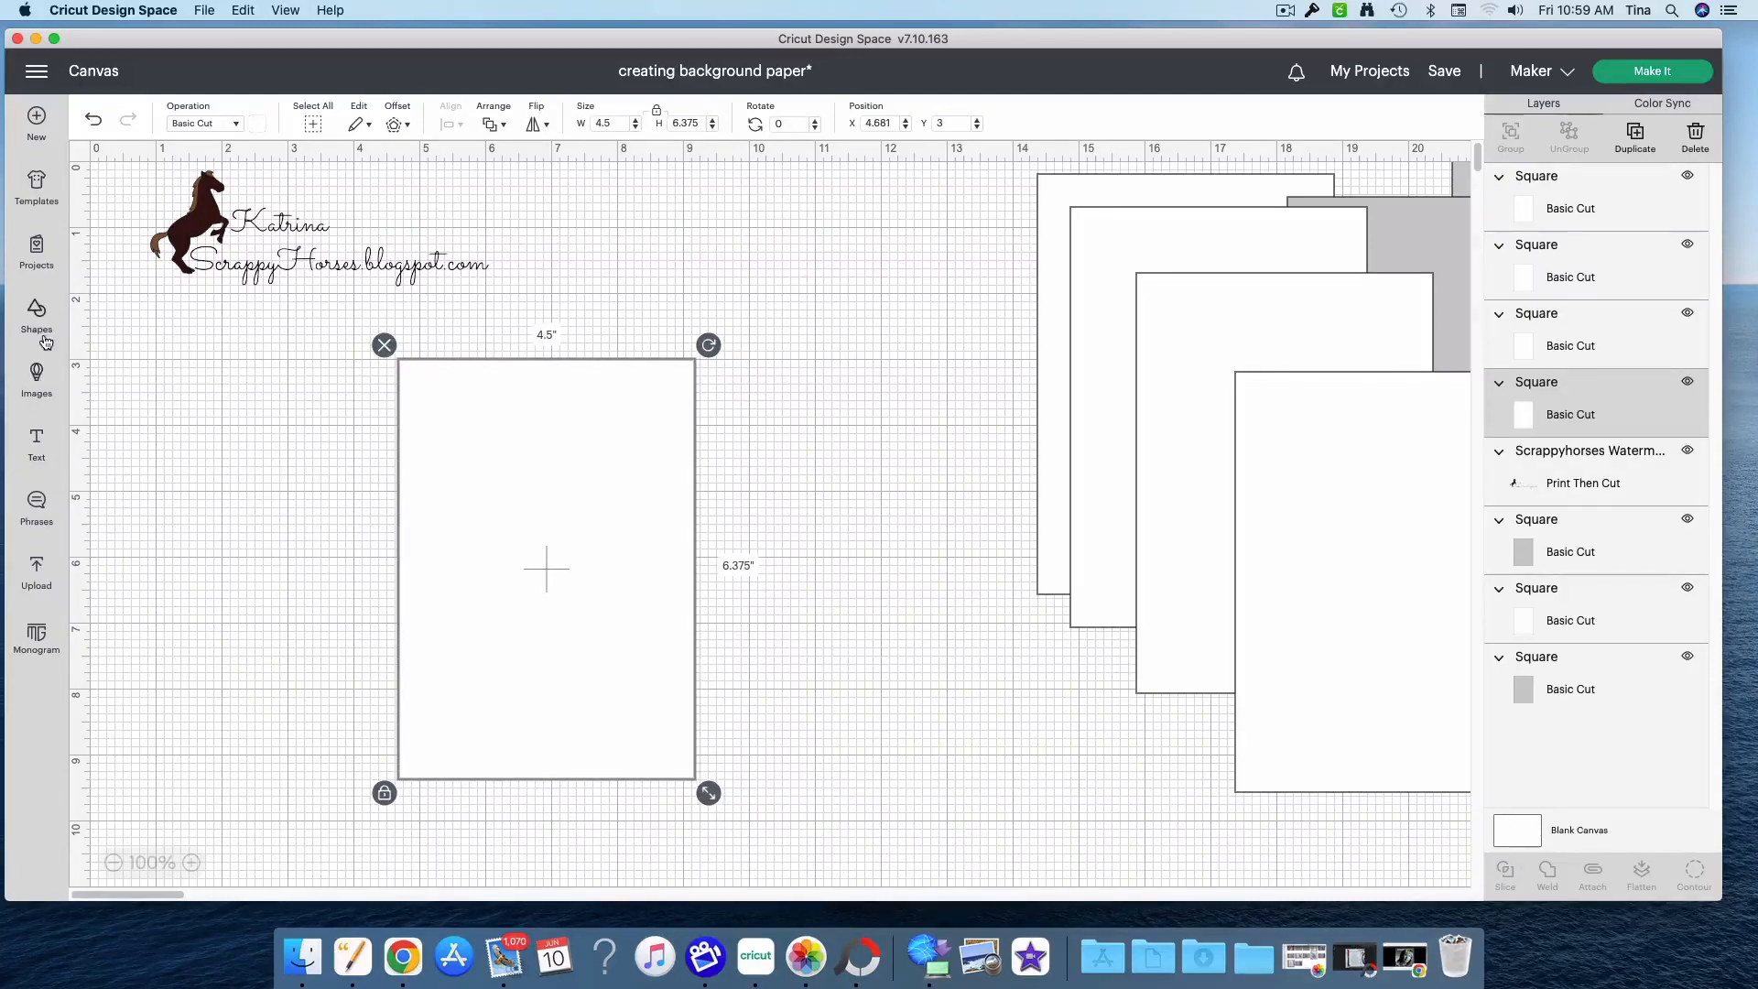
Search the image library for "flowers" and limit the results to free images
click(34, 383)
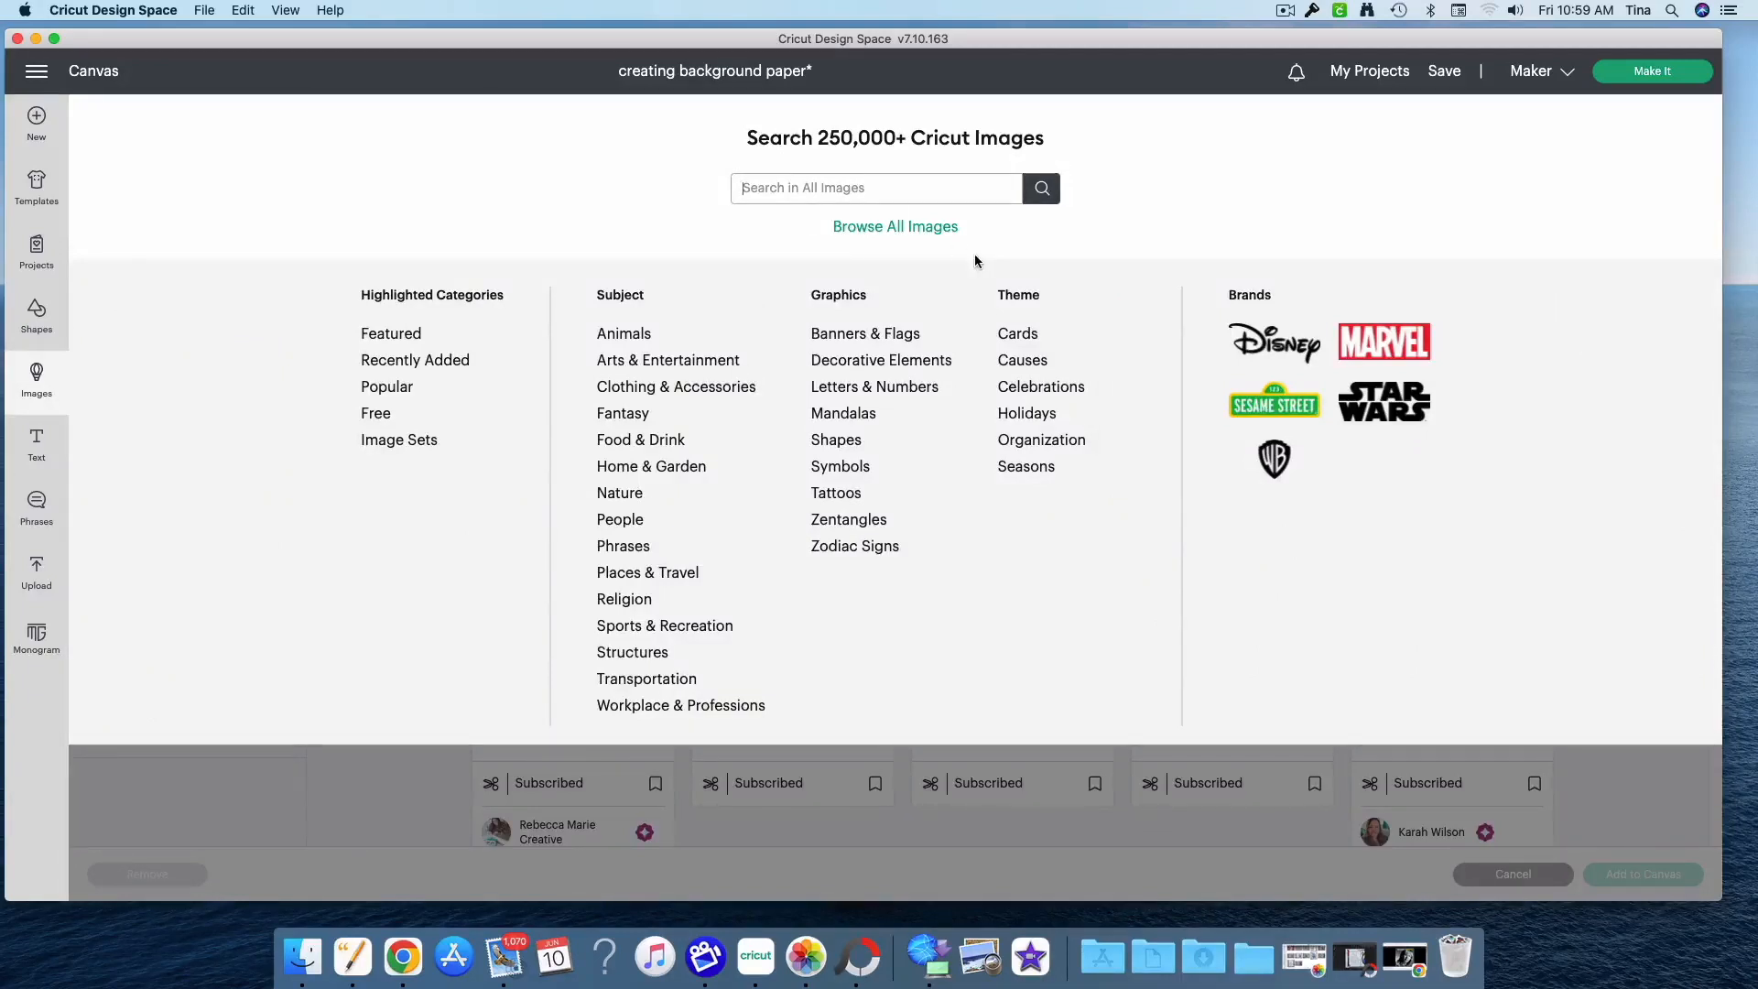
text(flowers)
key(Return)
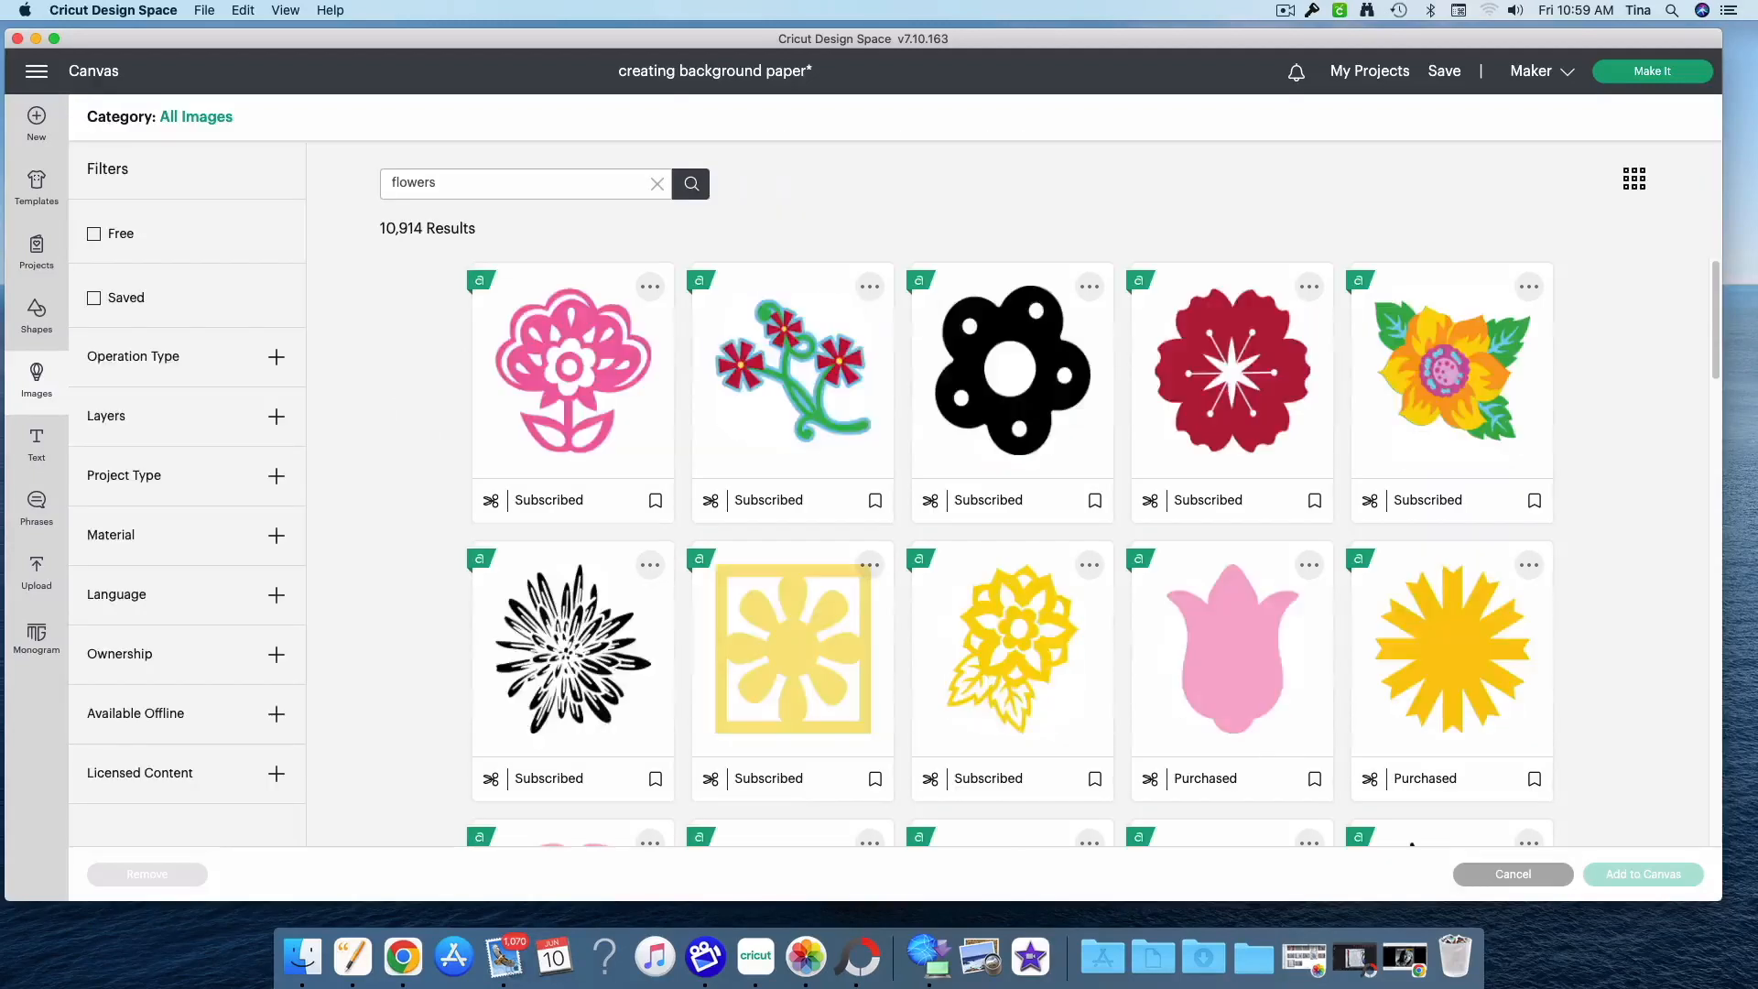
click(94, 235)
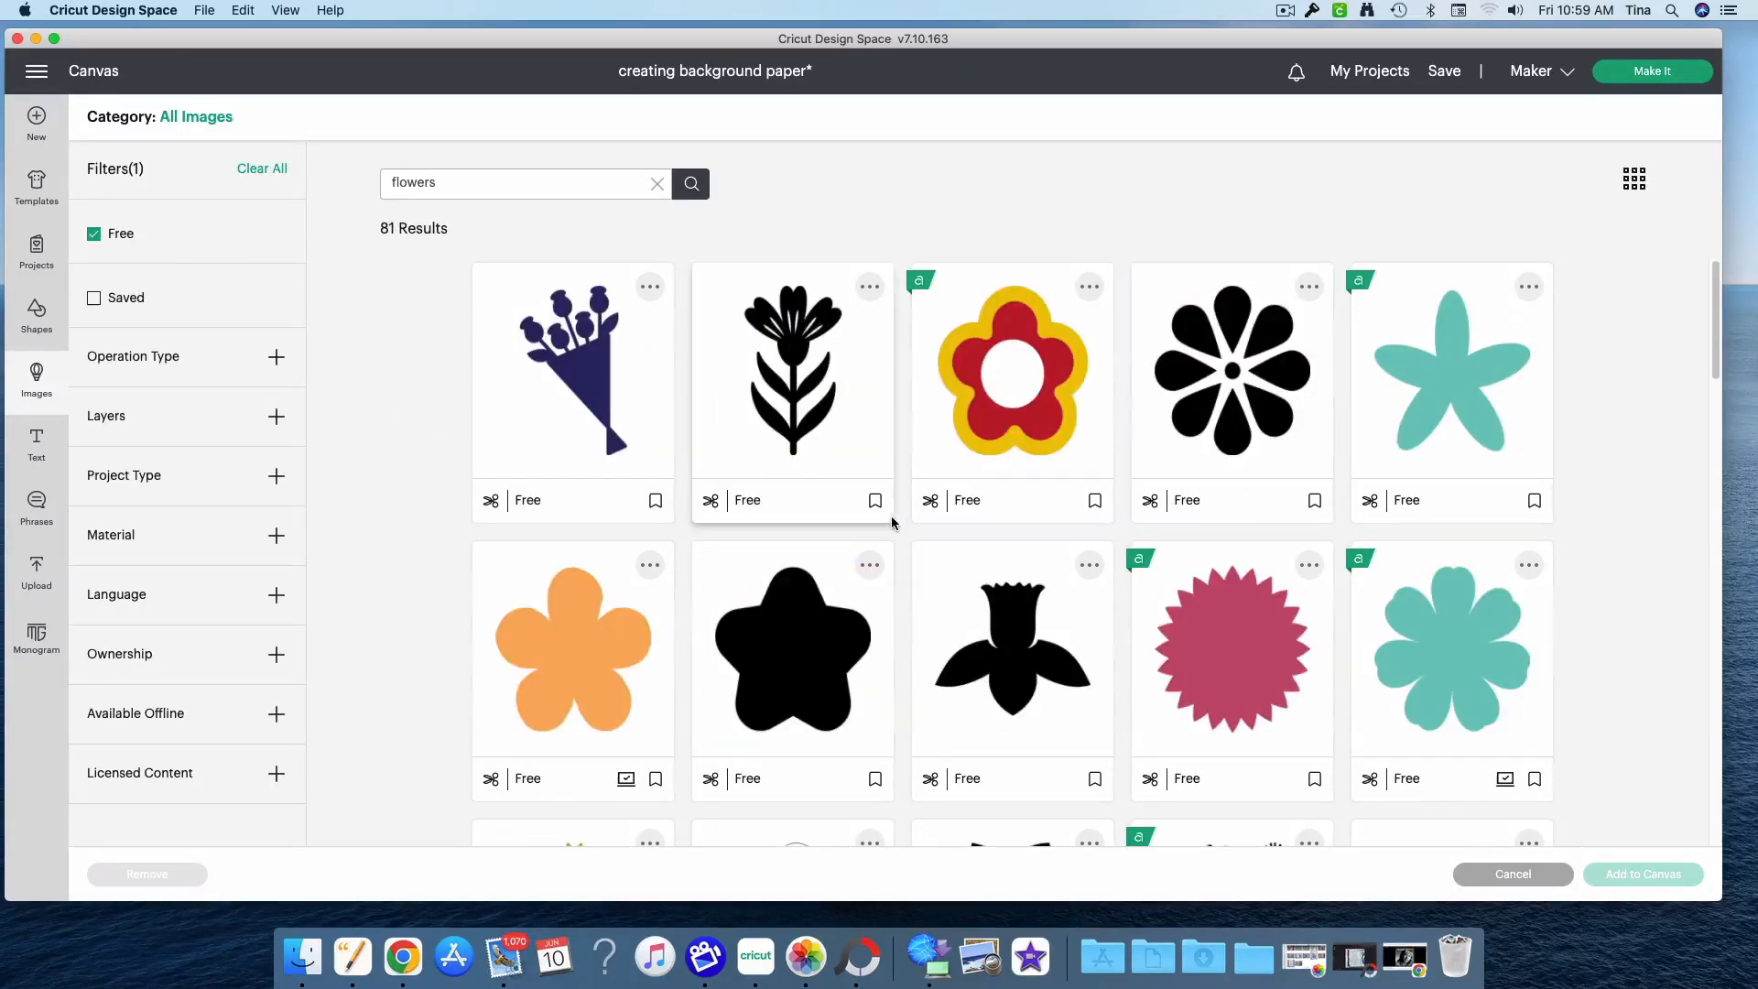
Select the black leafy flower, the red and yellow flower, the single black tulip and the black tulip trio from the results
click(792, 433)
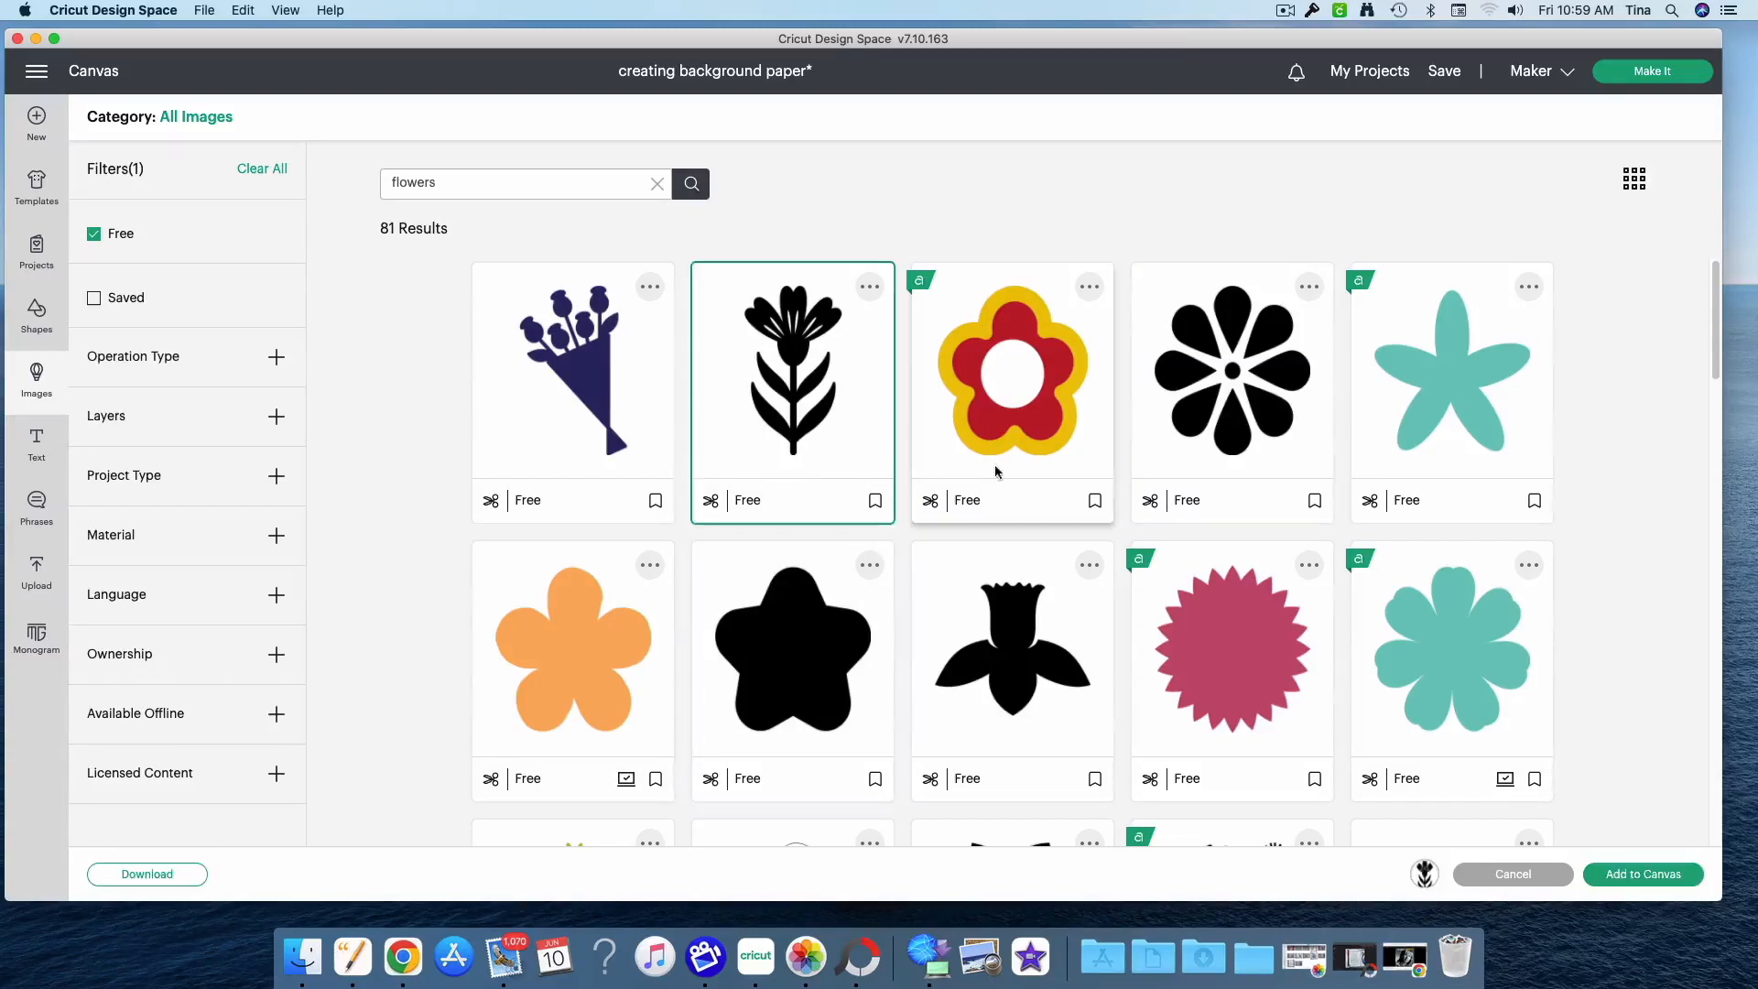
click(1010, 438)
scroll(1042, 472, down, 8)
scroll(1041, 477, down, 6)
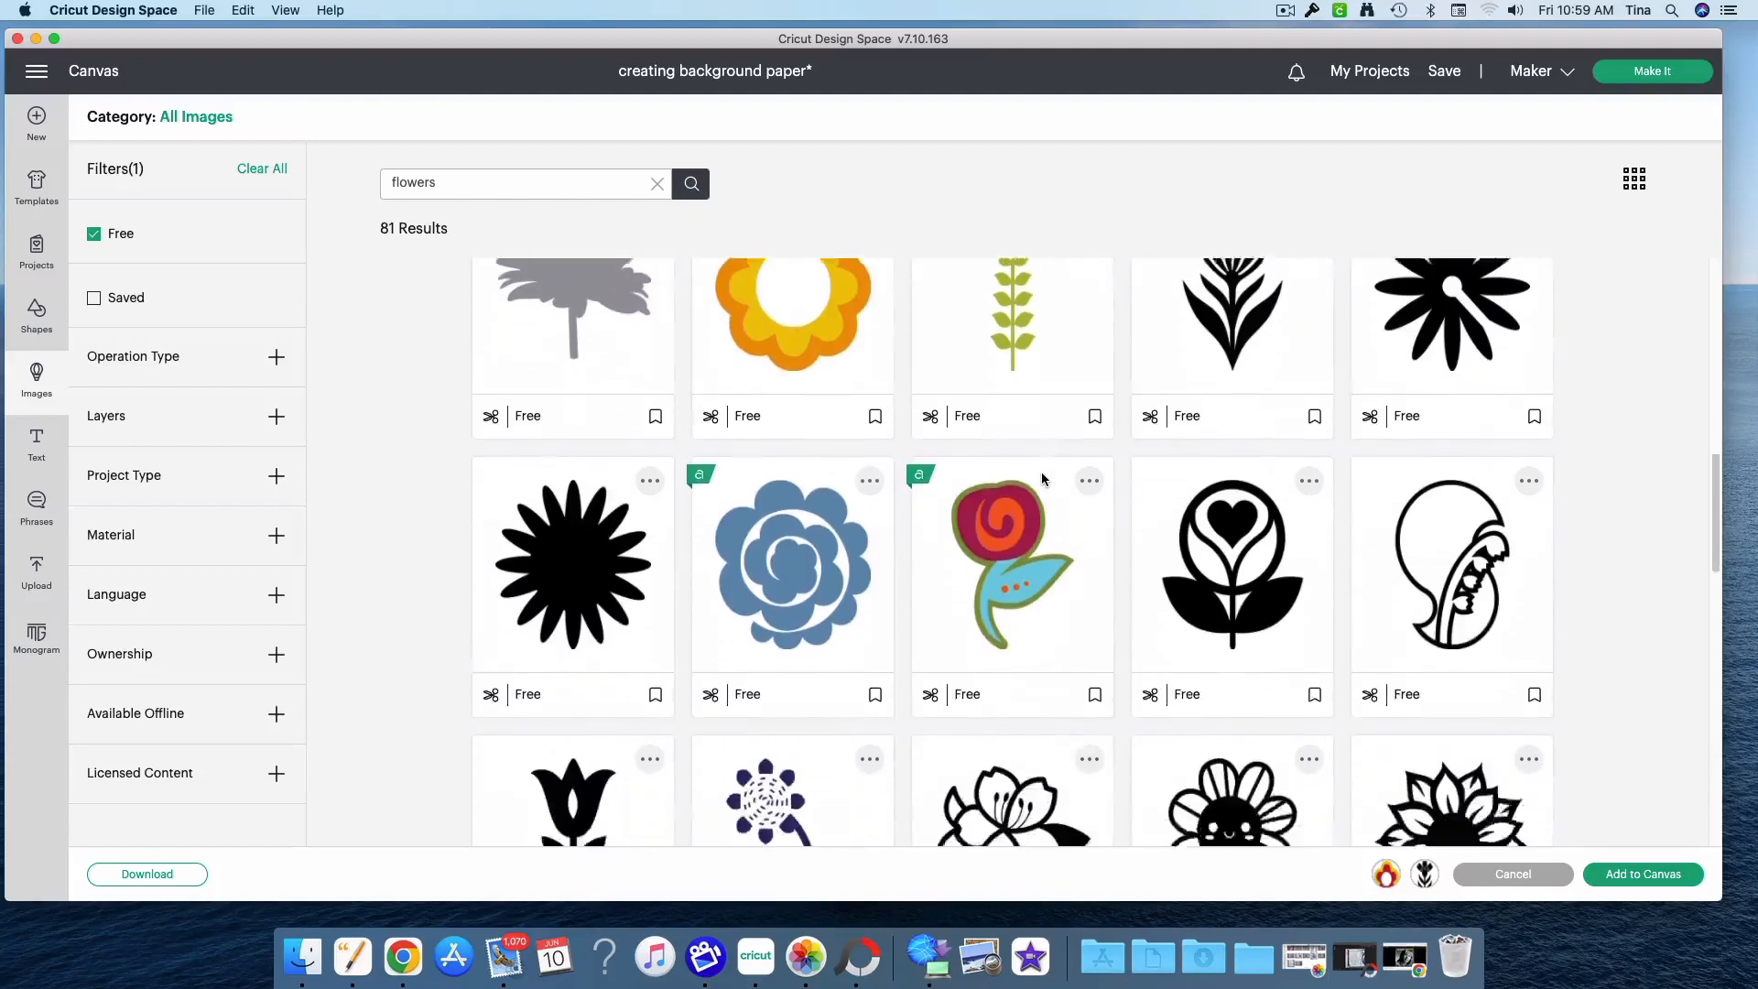
click(560, 568)
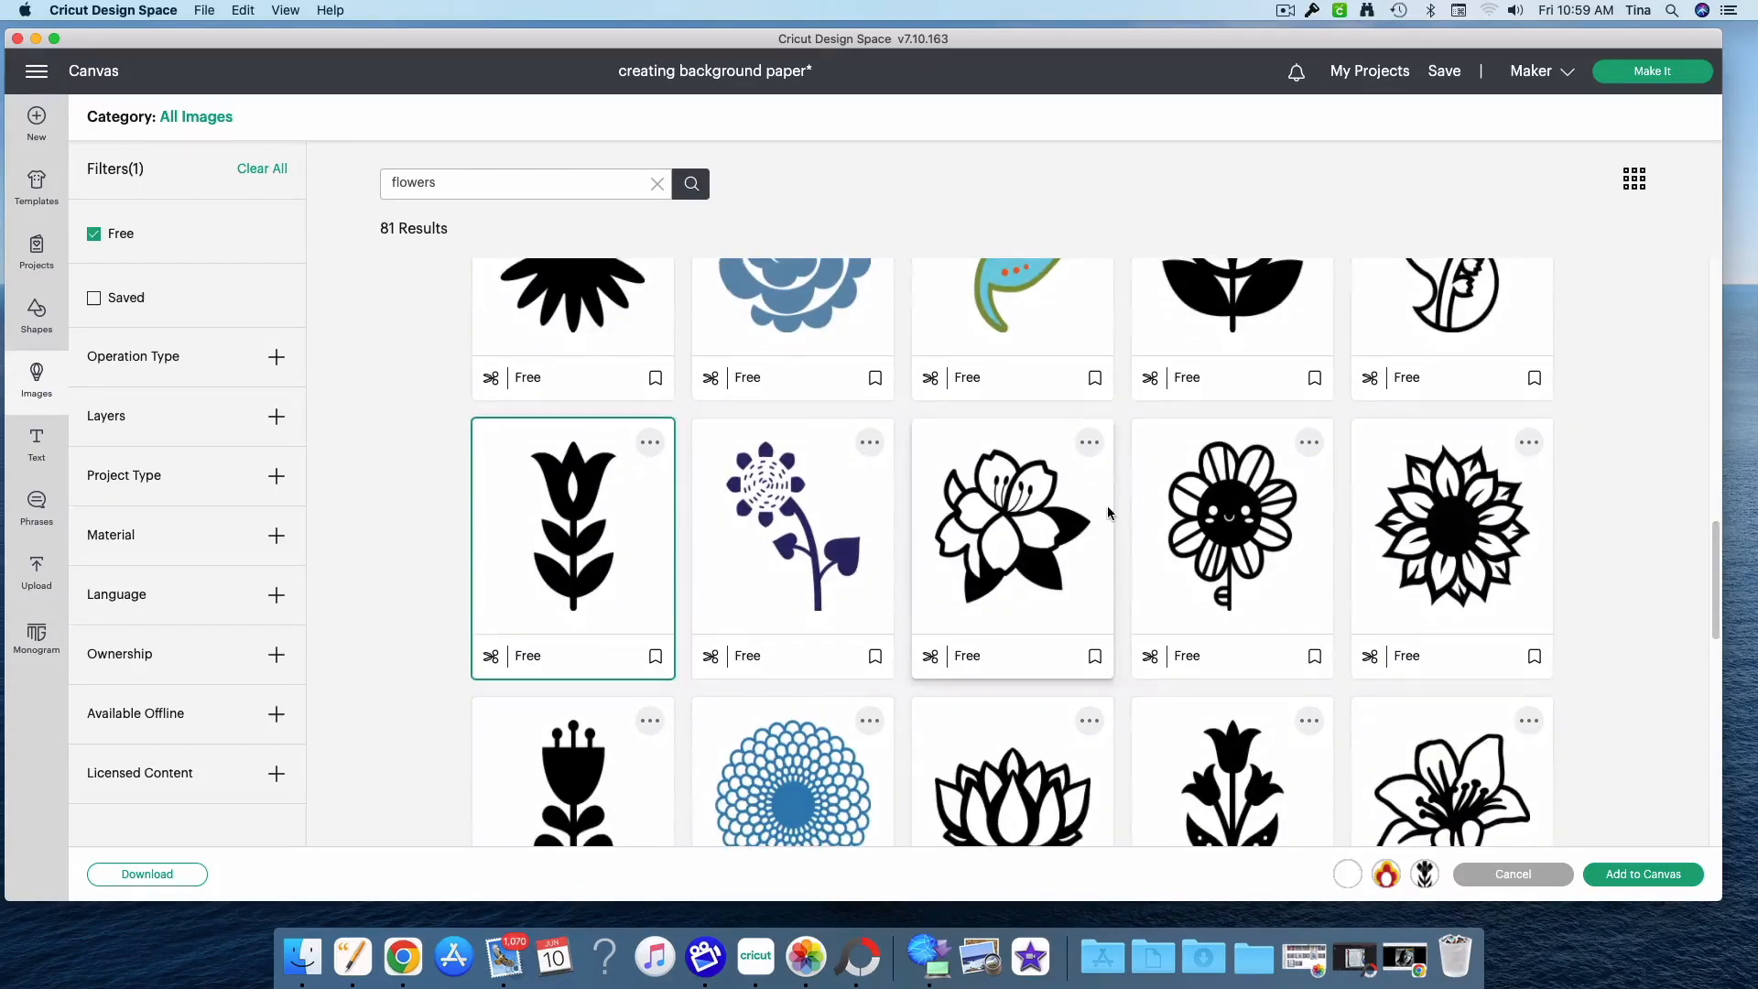
scroll(1101, 509, down, 5)
click(1300, 494)
Add the purple tulip-patterned card to the image selection and insert all the chosen images on the canvas
scroll(1361, 566, down, 5)
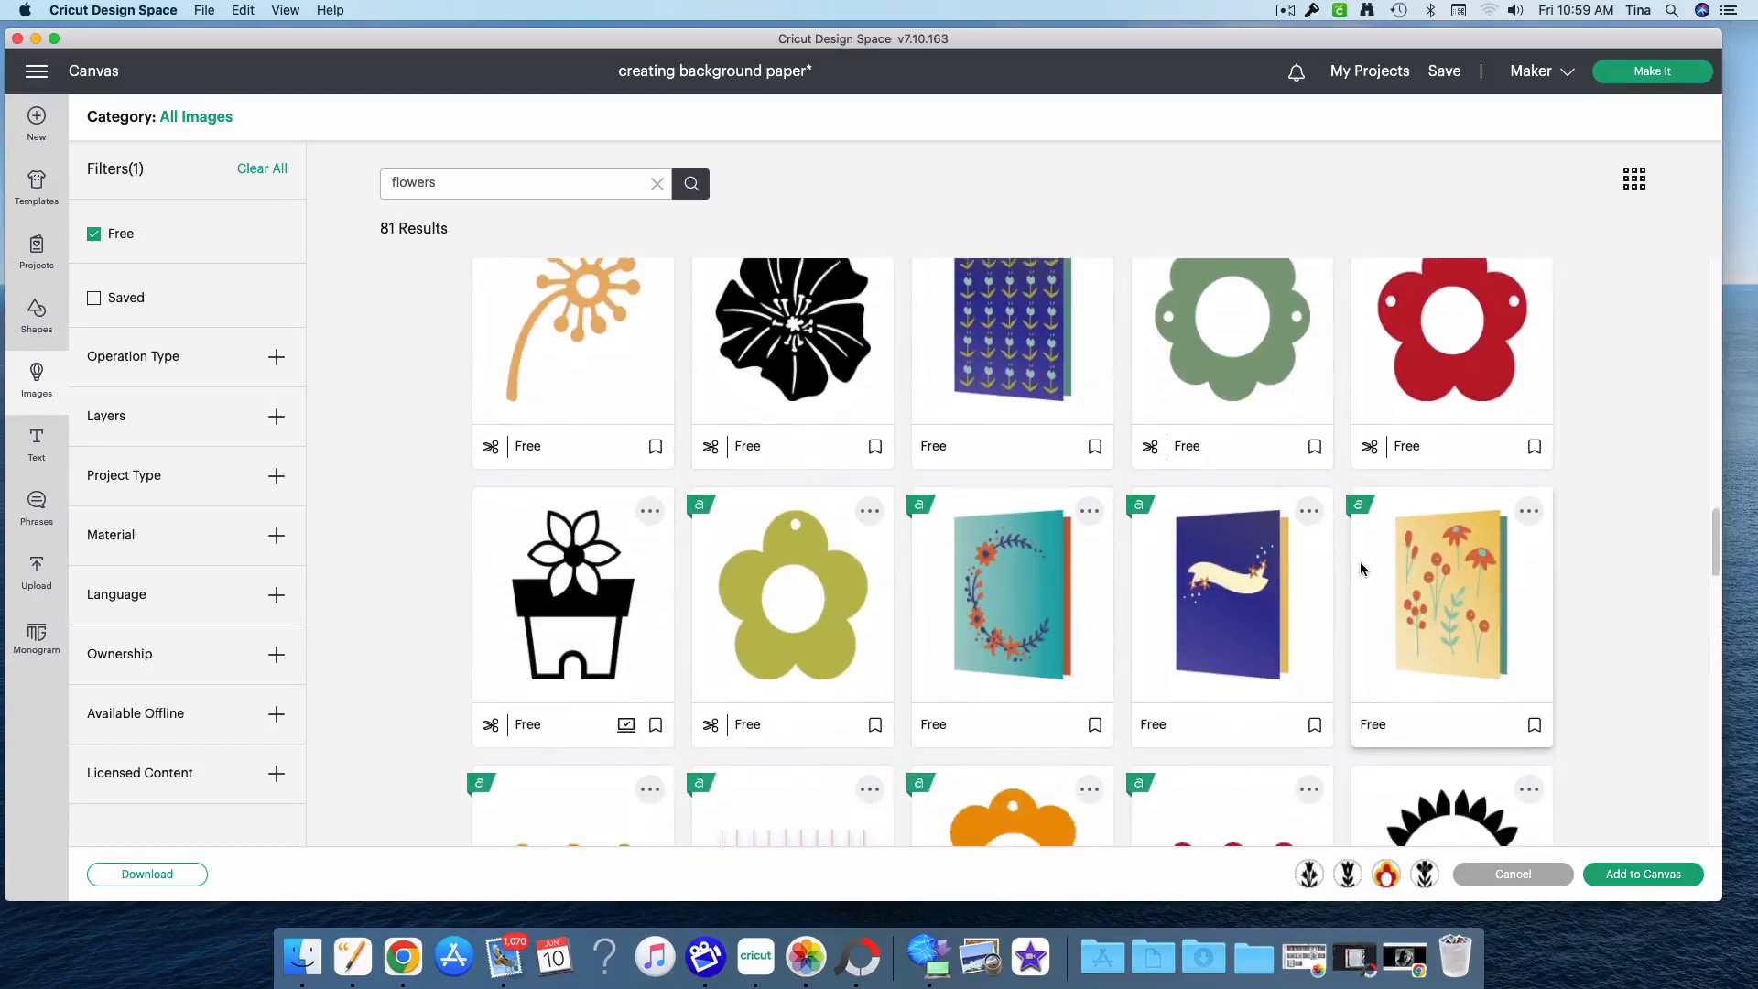
scroll(1361, 562, down, 10)
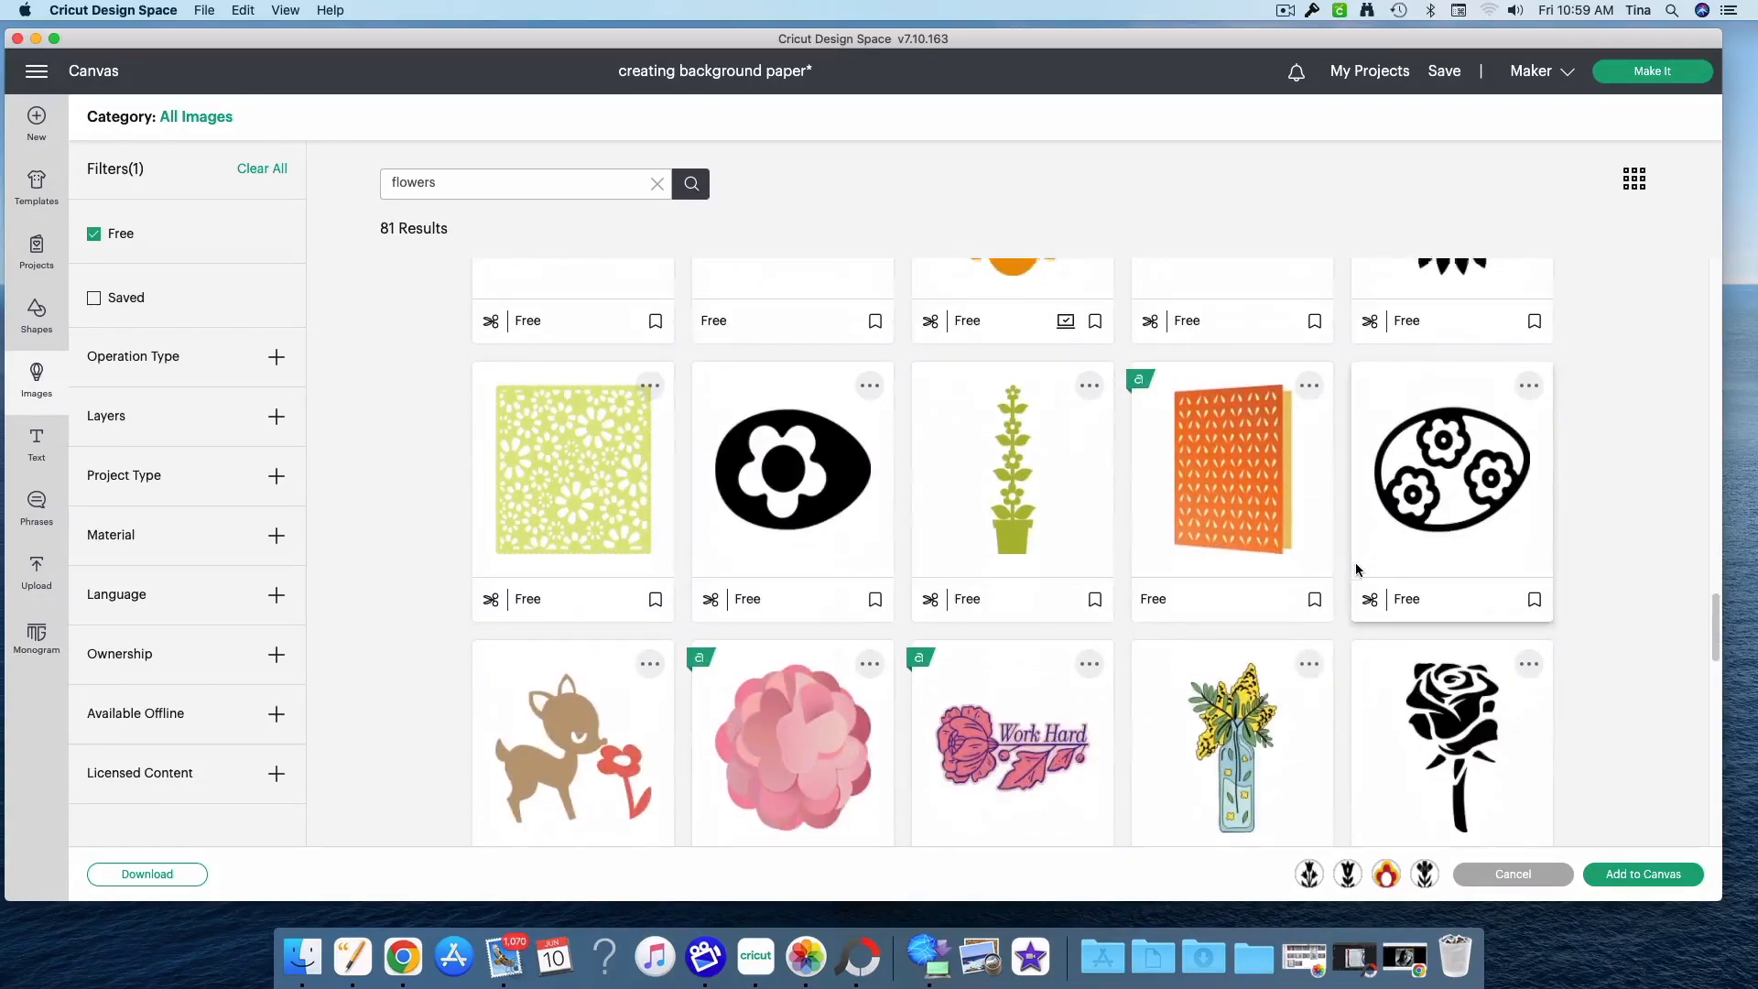
scroll(1357, 570, down, 5)
scroll(1357, 569, up, 8)
scroll(1357, 570, up, 8)
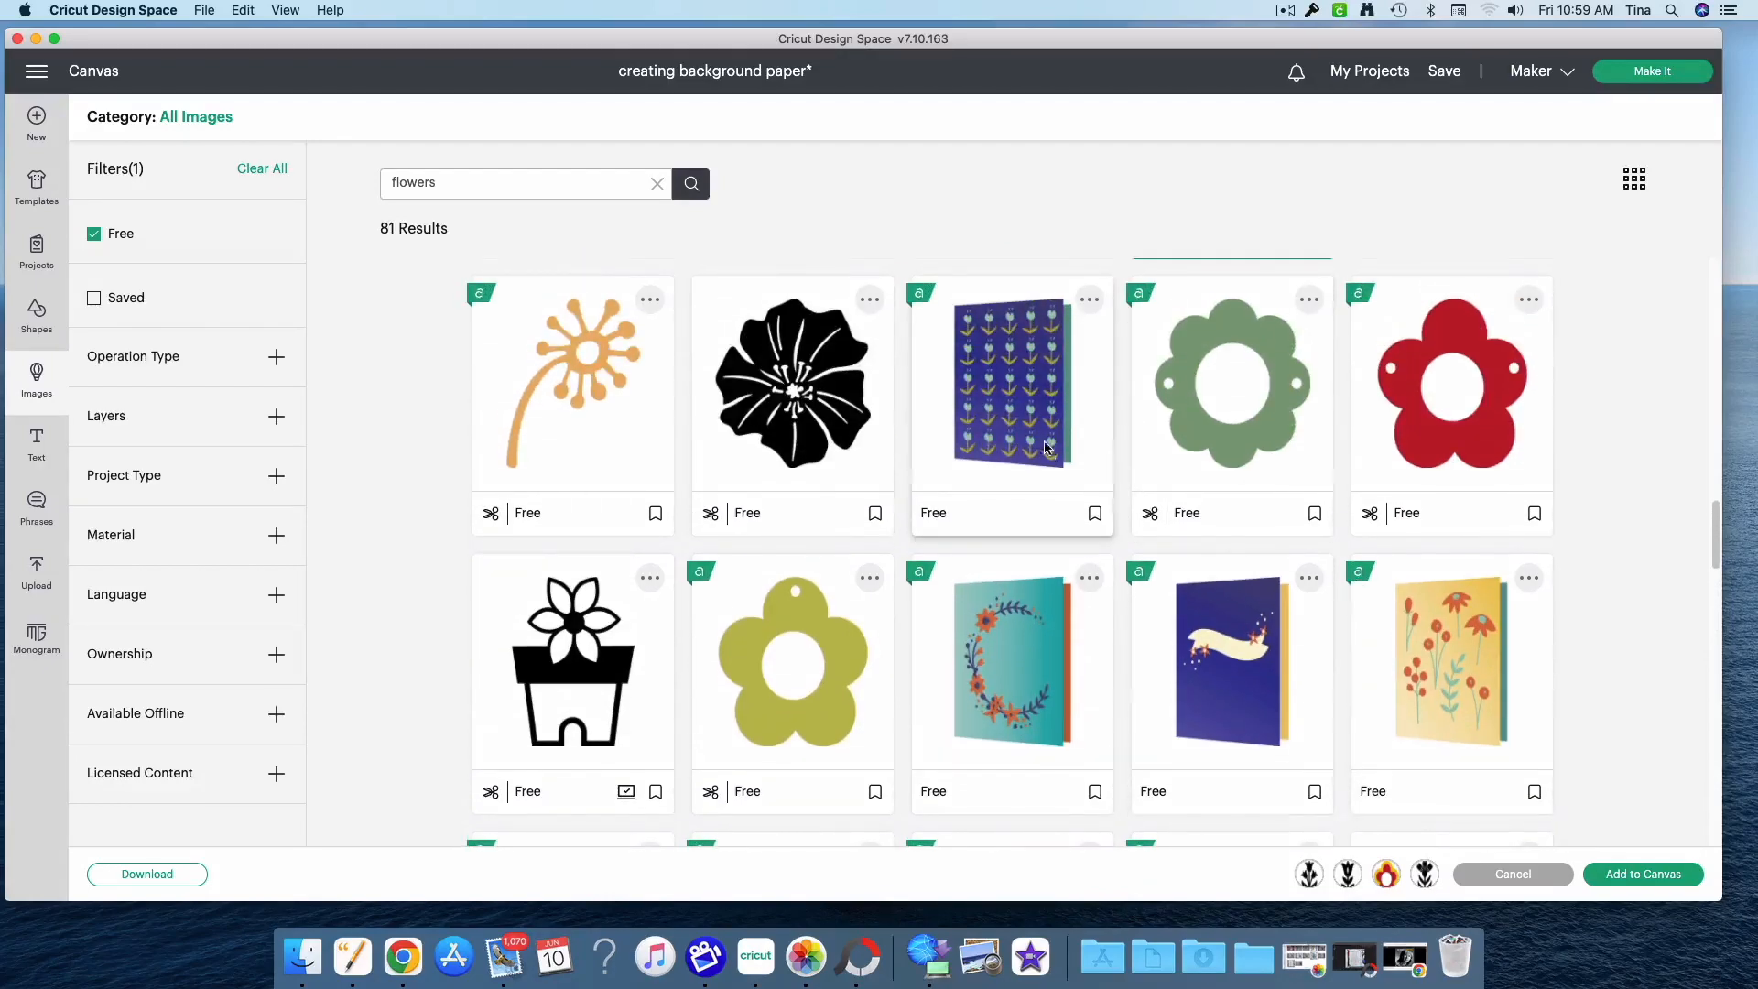
click(1046, 446)
click(1643, 874)
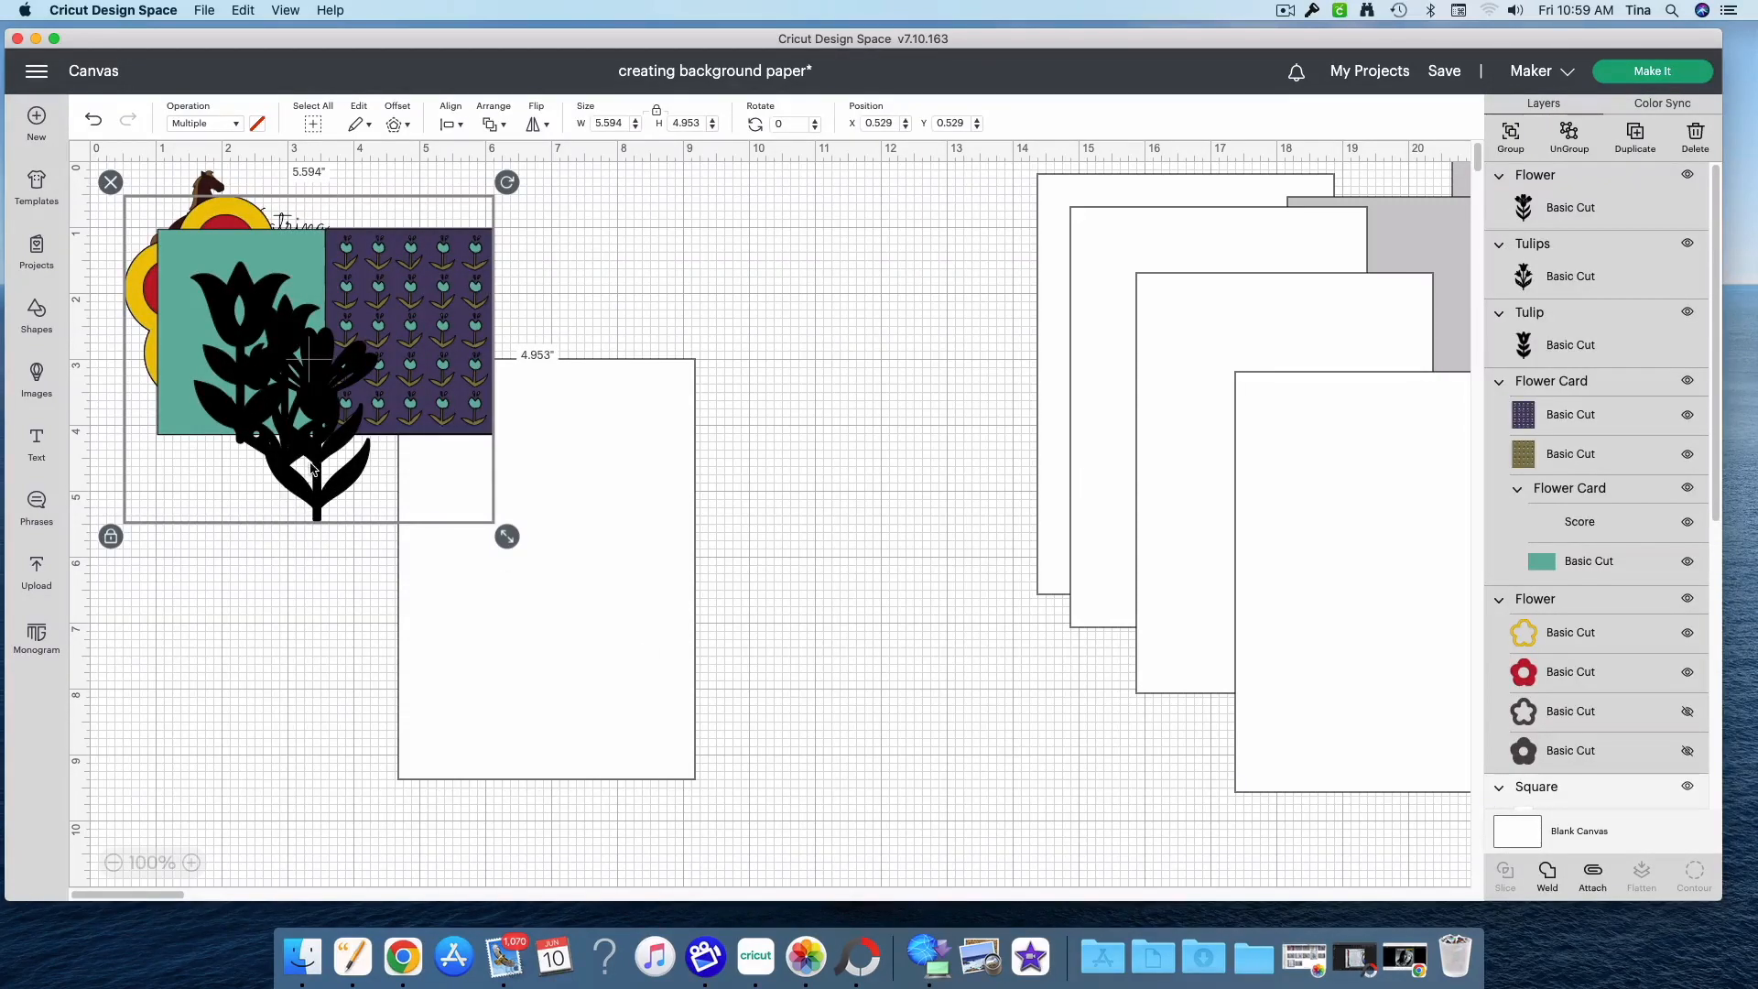
Move the inserted images off the watermark and separate the black flowers, the Flower Card and the red and yellow flower
drag(312, 474, 934, 742)
click(1004, 733)
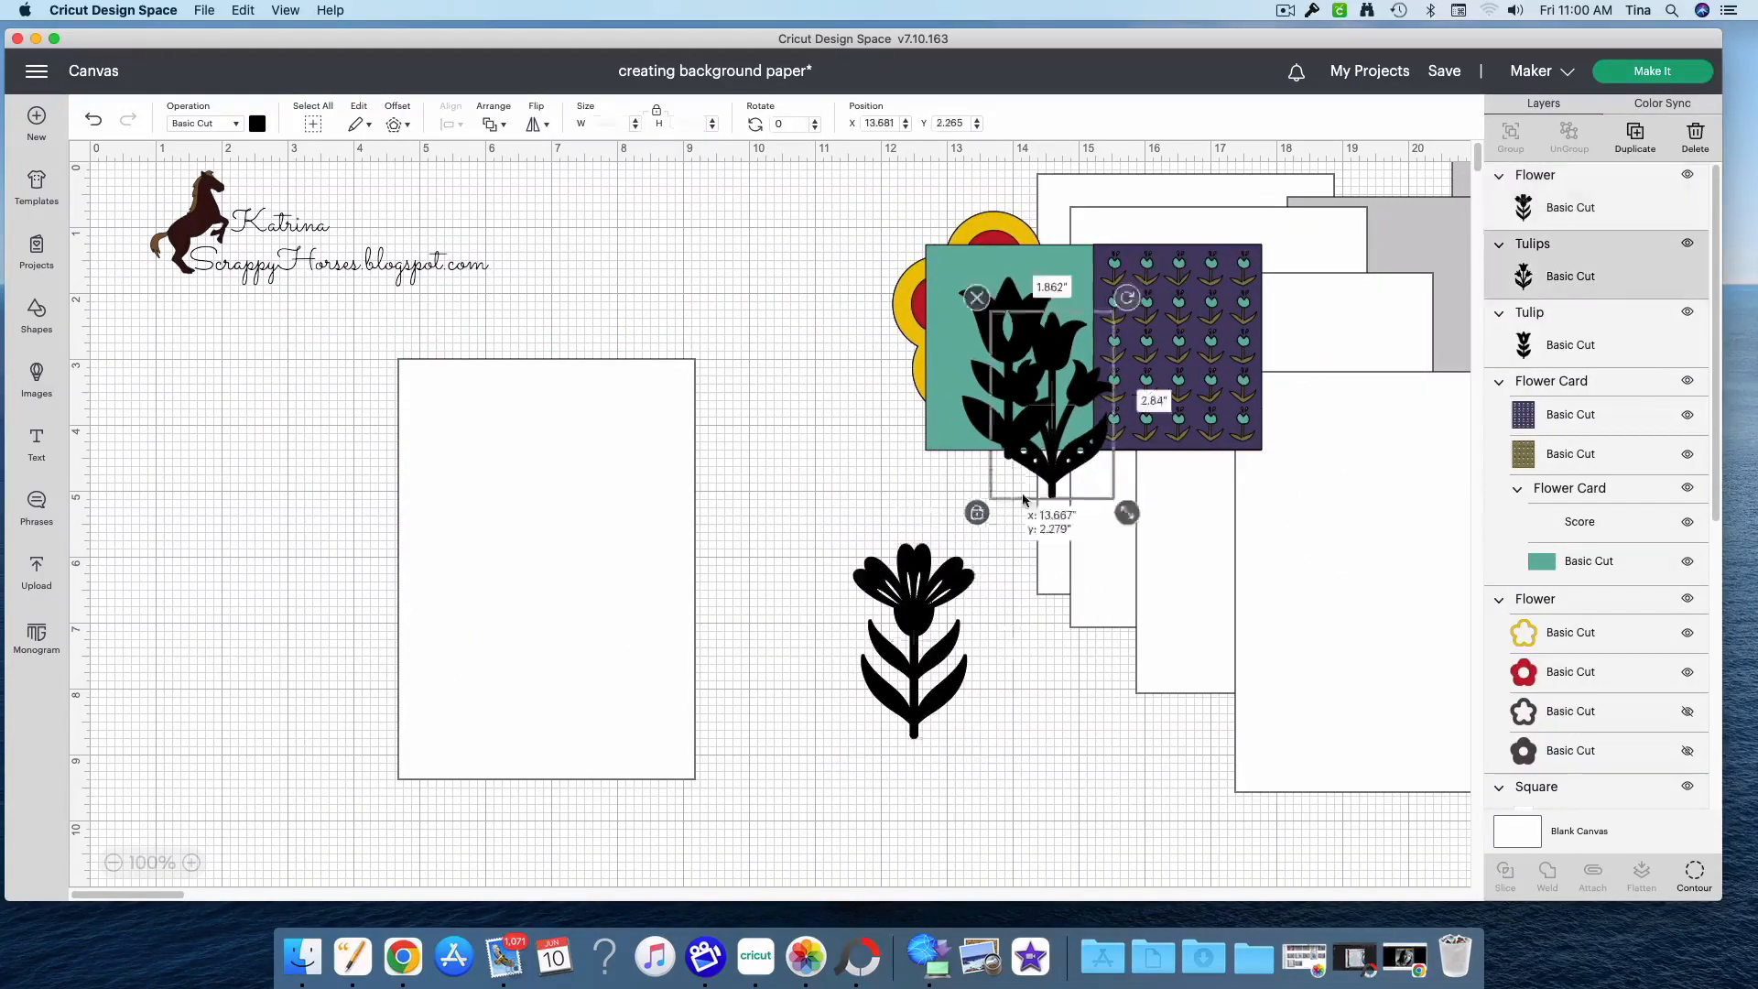
drag(1013, 429, 1018, 743)
drag(1140, 416, 709, 351)
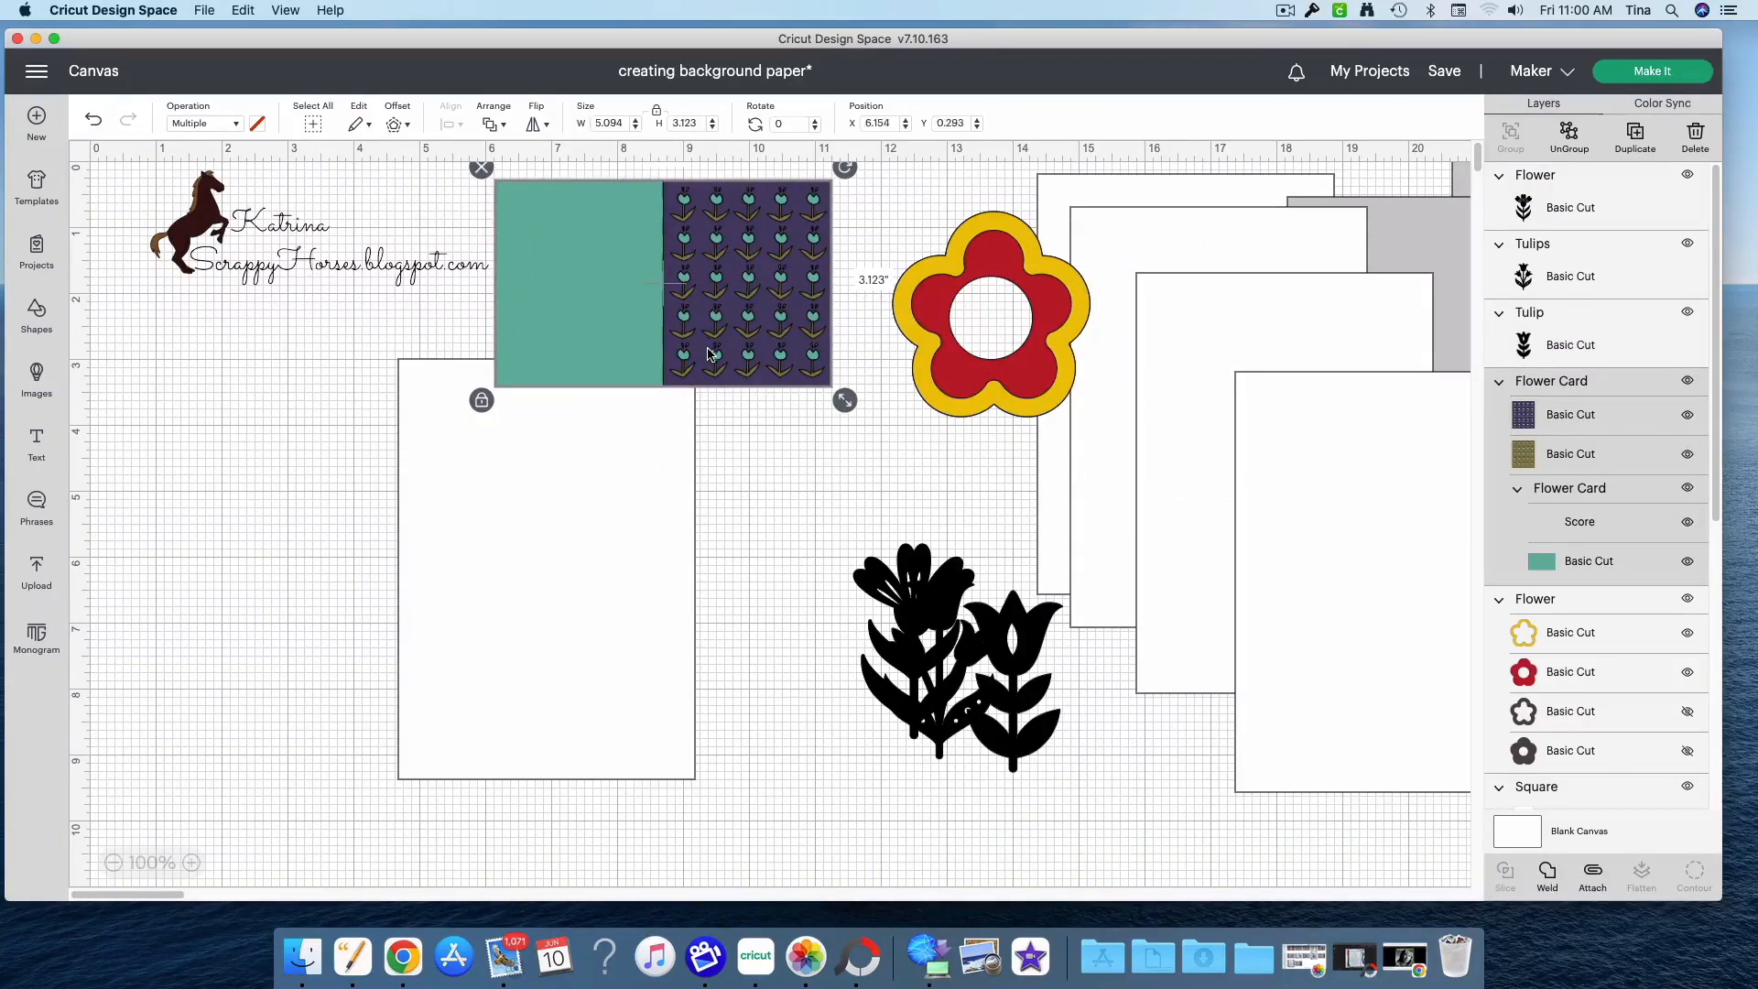
Move the single white rectangle over to the stack, enlarge the Flower Card to about 10.08 by 6.18 inches and place it below the watermark
drag(651, 481, 642, 564)
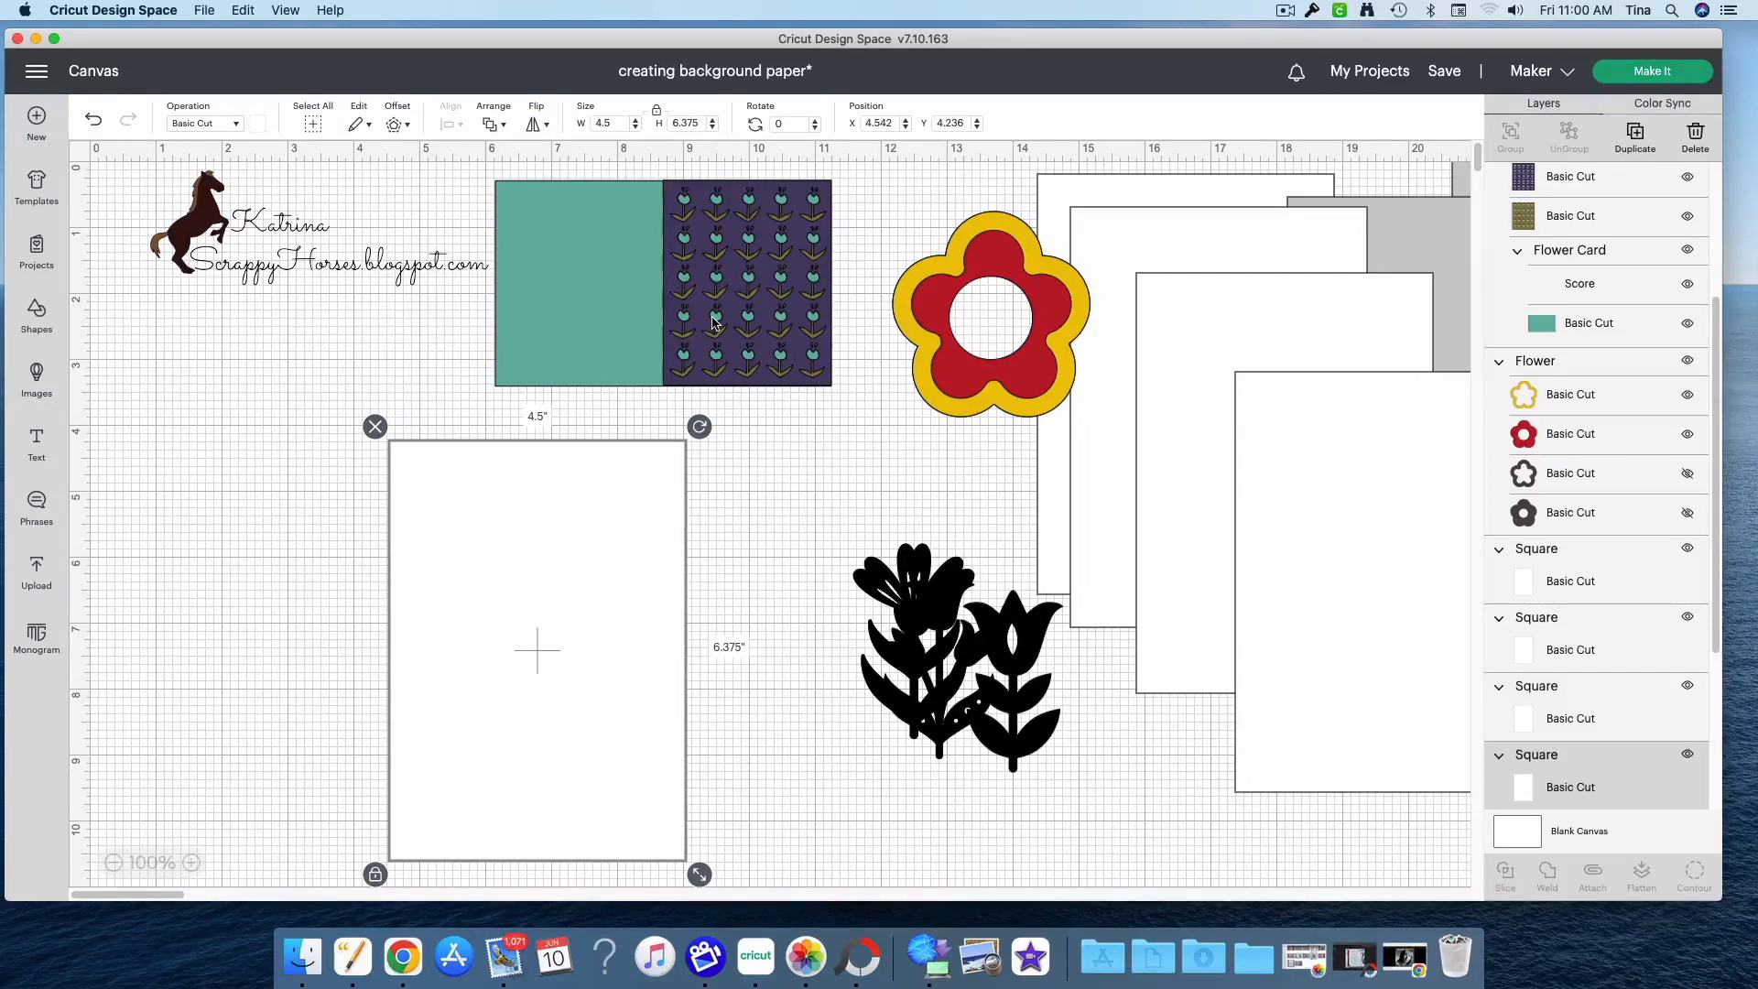
click(588, 619)
drag(588, 619, 1282, 617)
drag(787, 358, 935, 818)
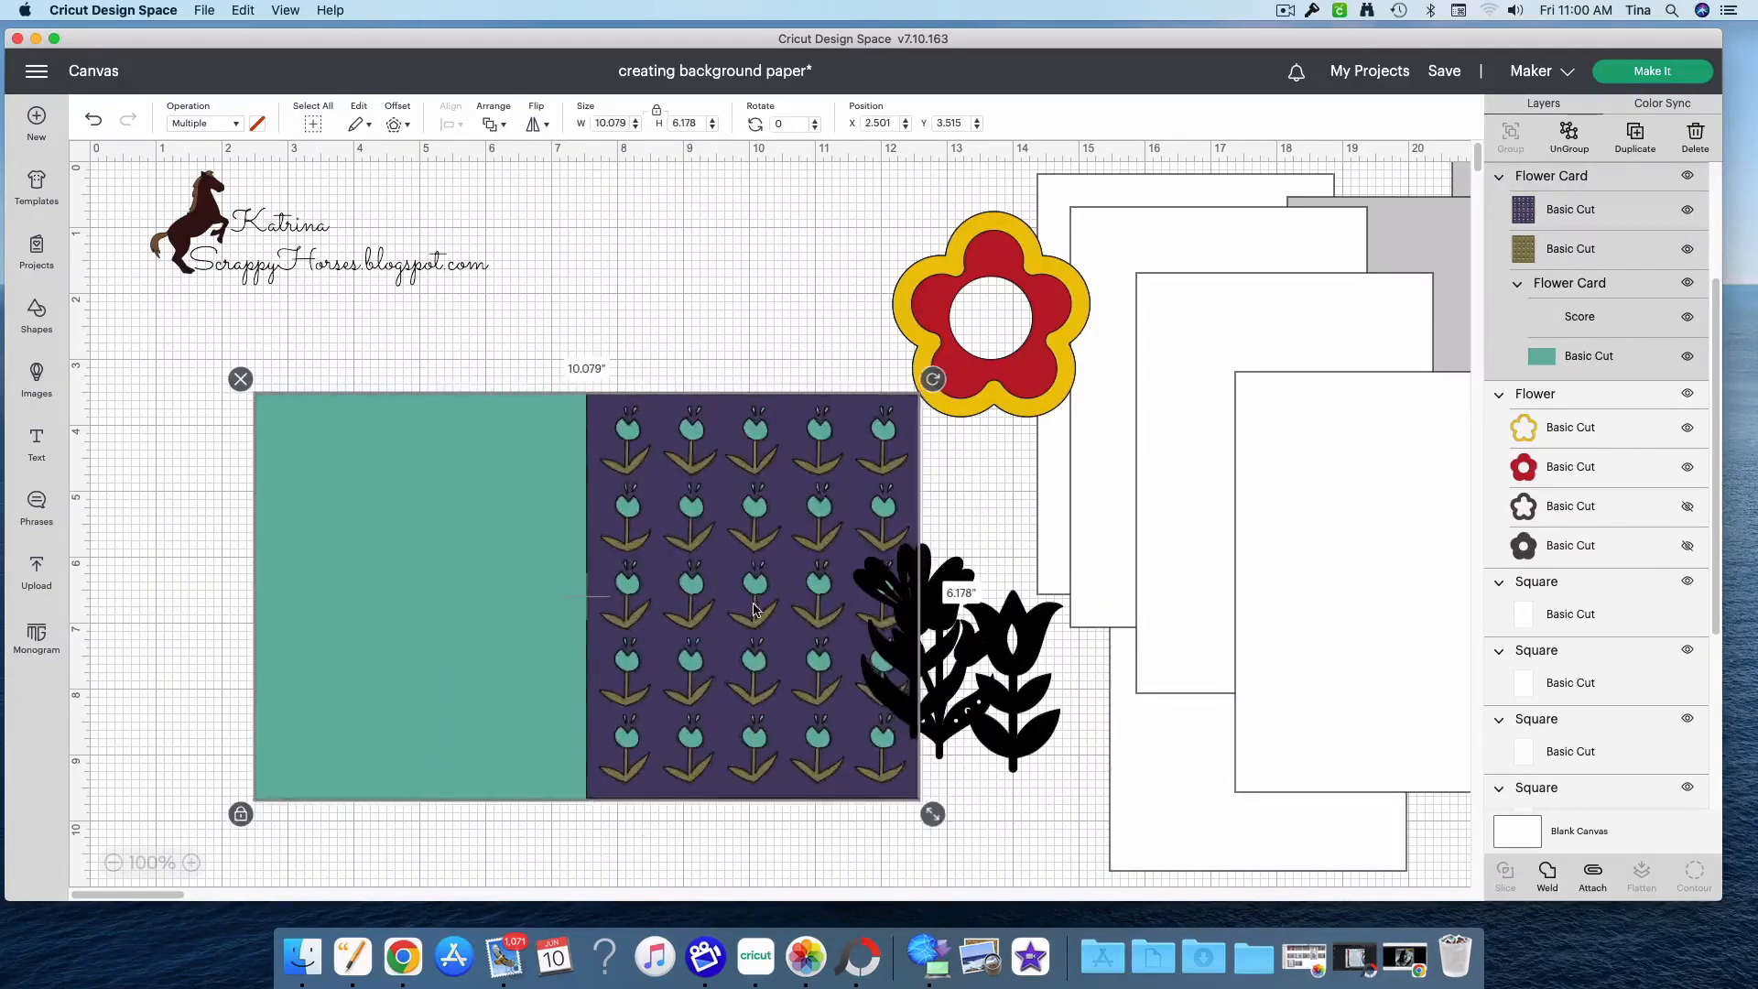
drag(753, 608, 623, 580)
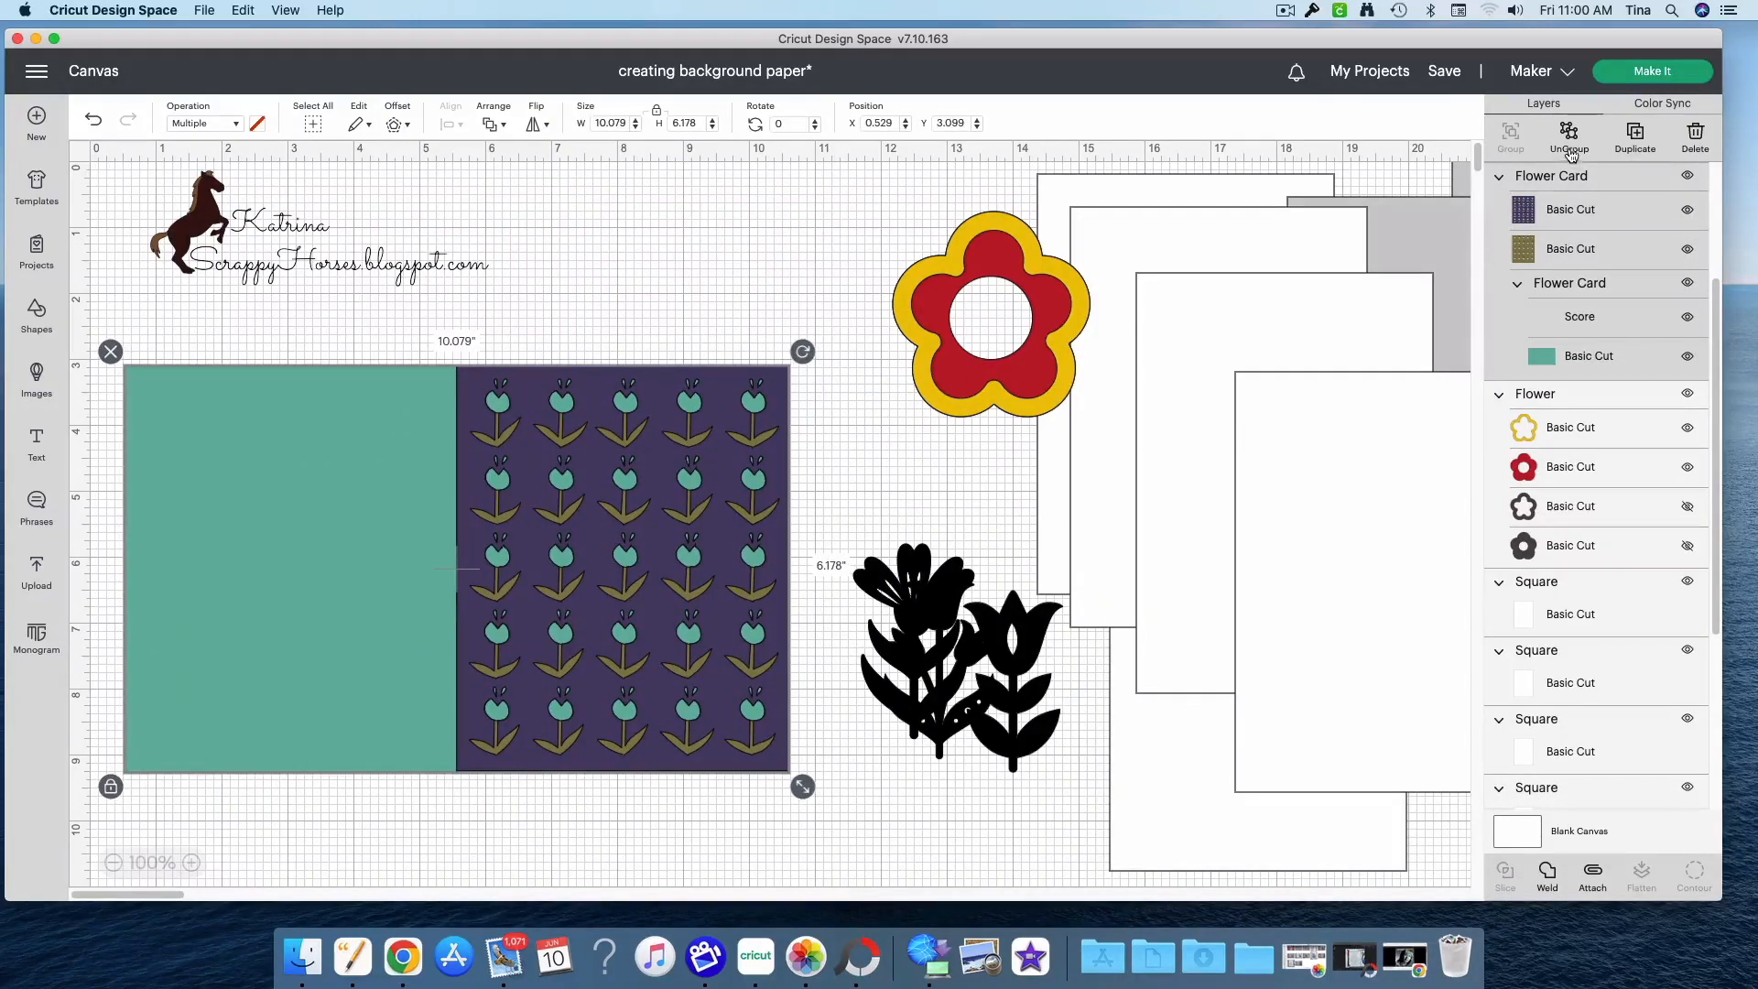
Ungroup the Flower Card, shift its olive layer slightly off the teal base and lay the purple tulip cutout back over it
click(1569, 138)
mouse_move(612, 489)
mouse_down()
mouse_move(700, 407)
mouse_move(850, 362)
mouse_move(586, 510)
mouse_move(663, 501)
mouse_move(596, 504)
mouse_up()
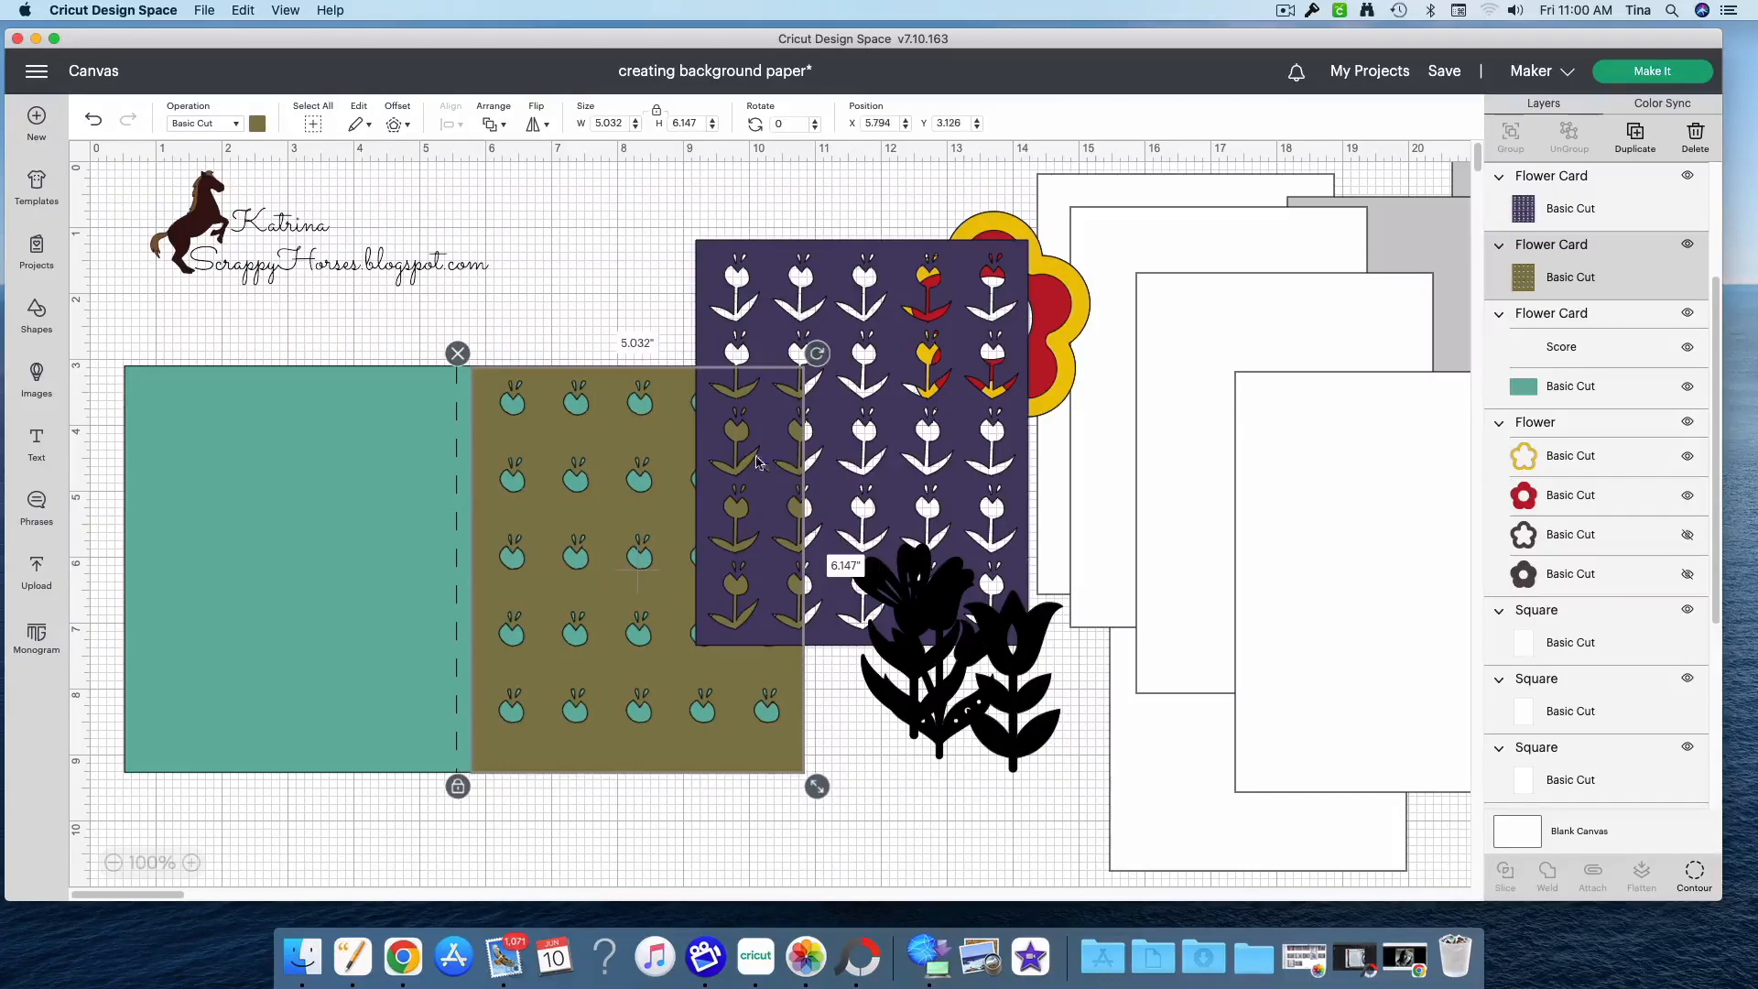
click(882, 446)
drag(882, 446, 655, 572)
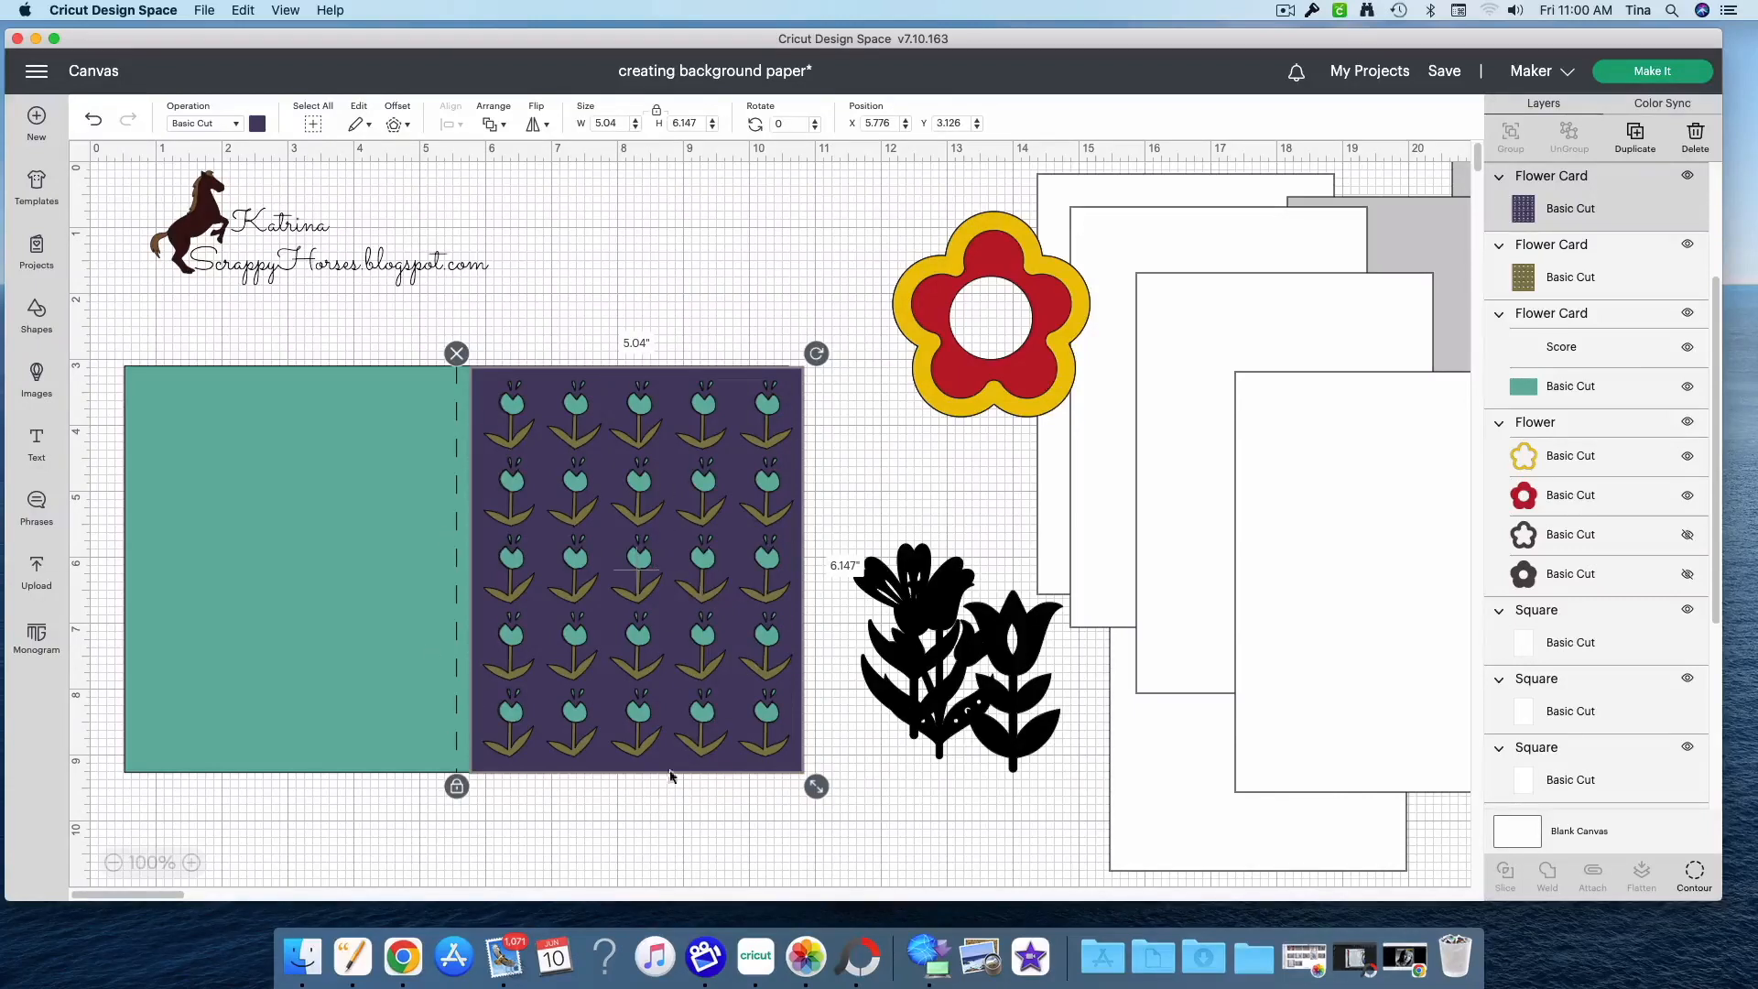
Pull the teal card base with its score line out from under the patterned layers and delete it
shift+click(391, 663)
drag(390, 662, 372, 676)
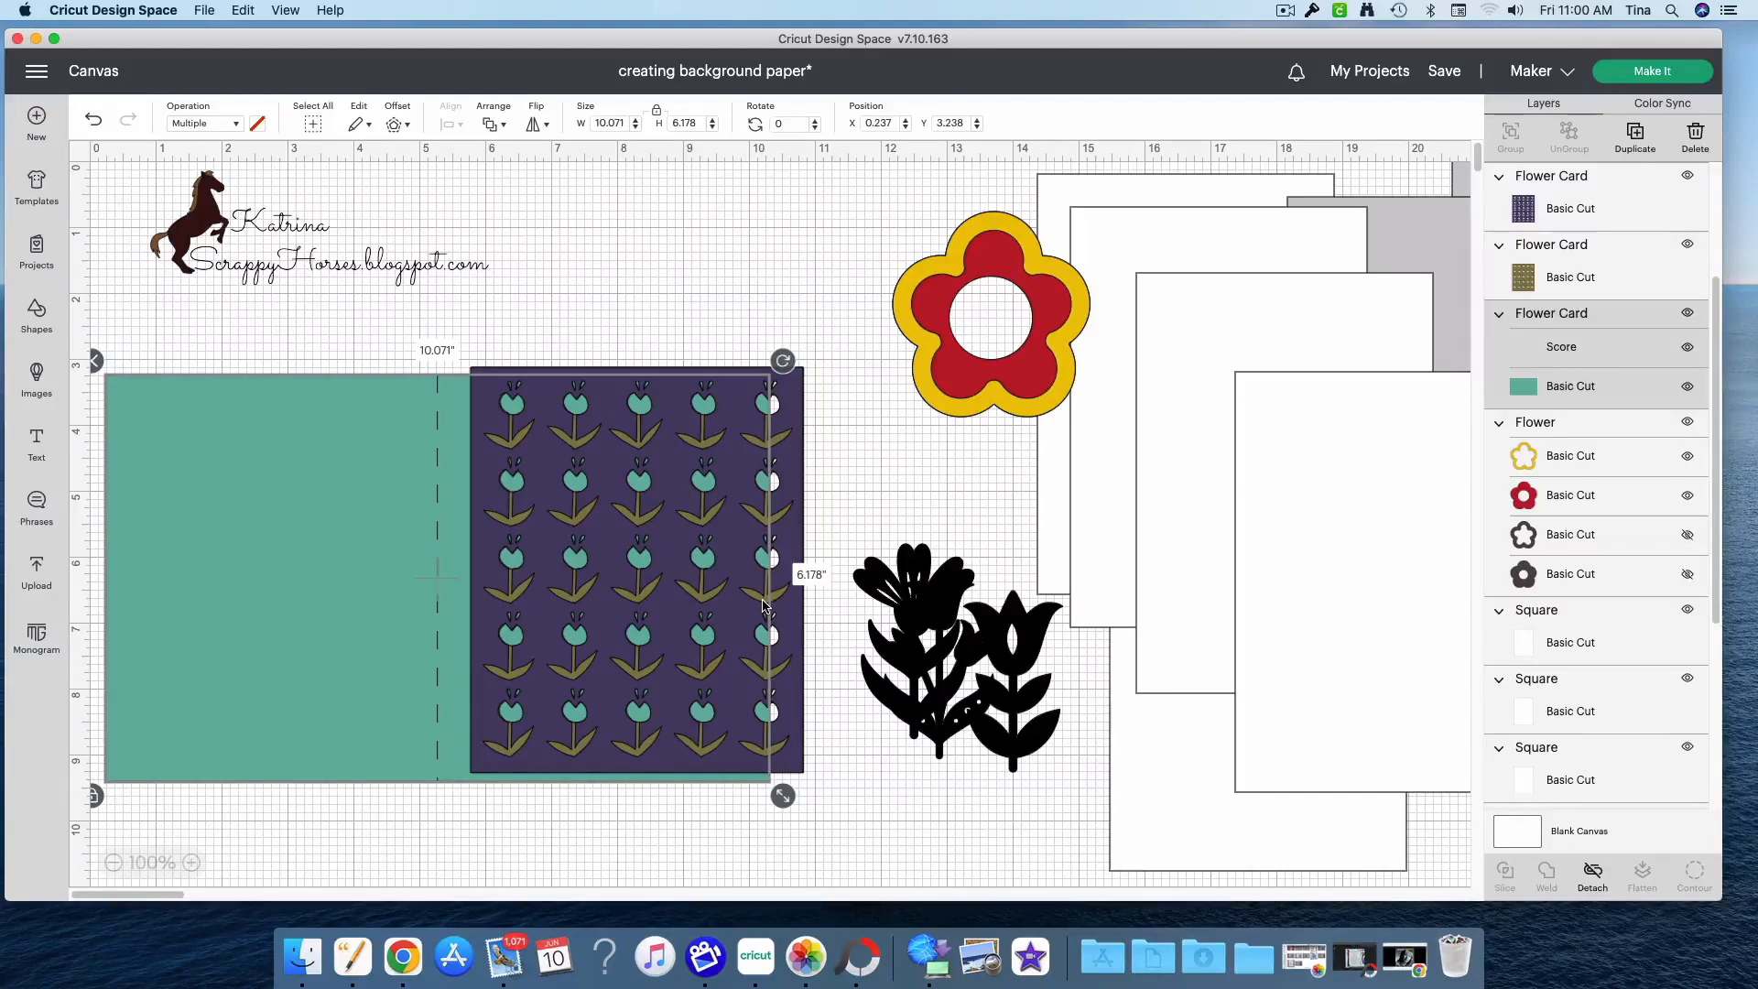
drag(1315, 597, 1184, 506)
drag(419, 504, 405, 592)
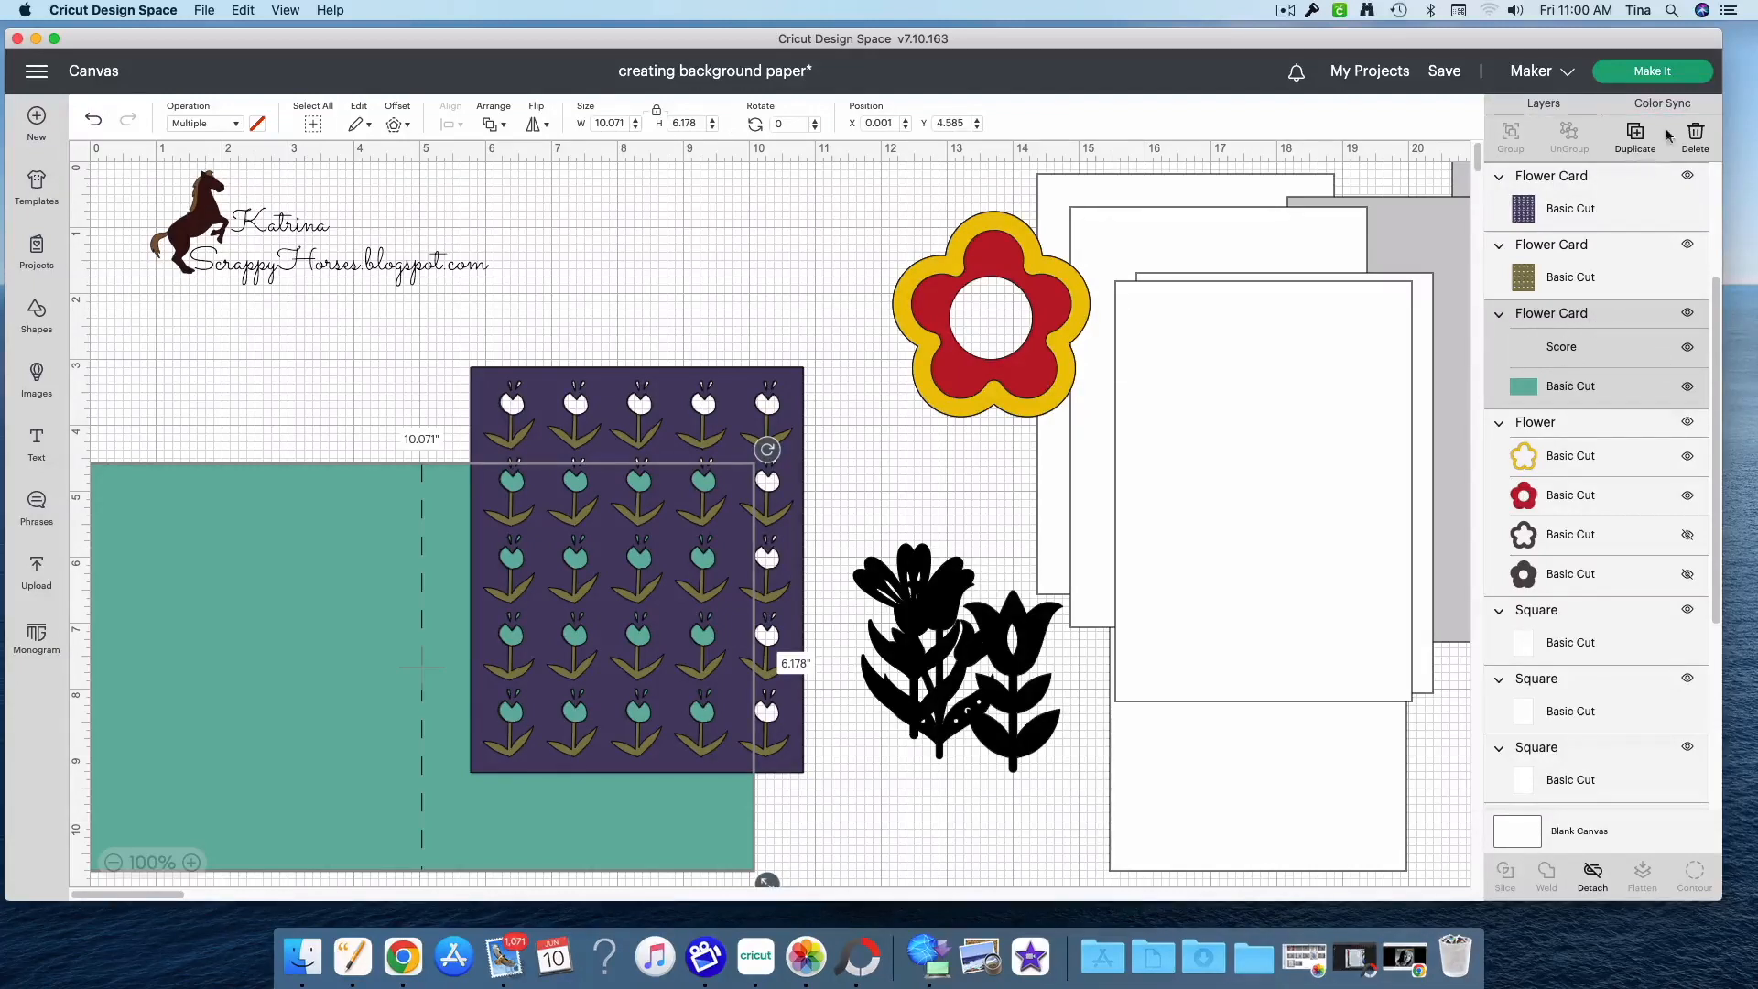
click(1695, 137)
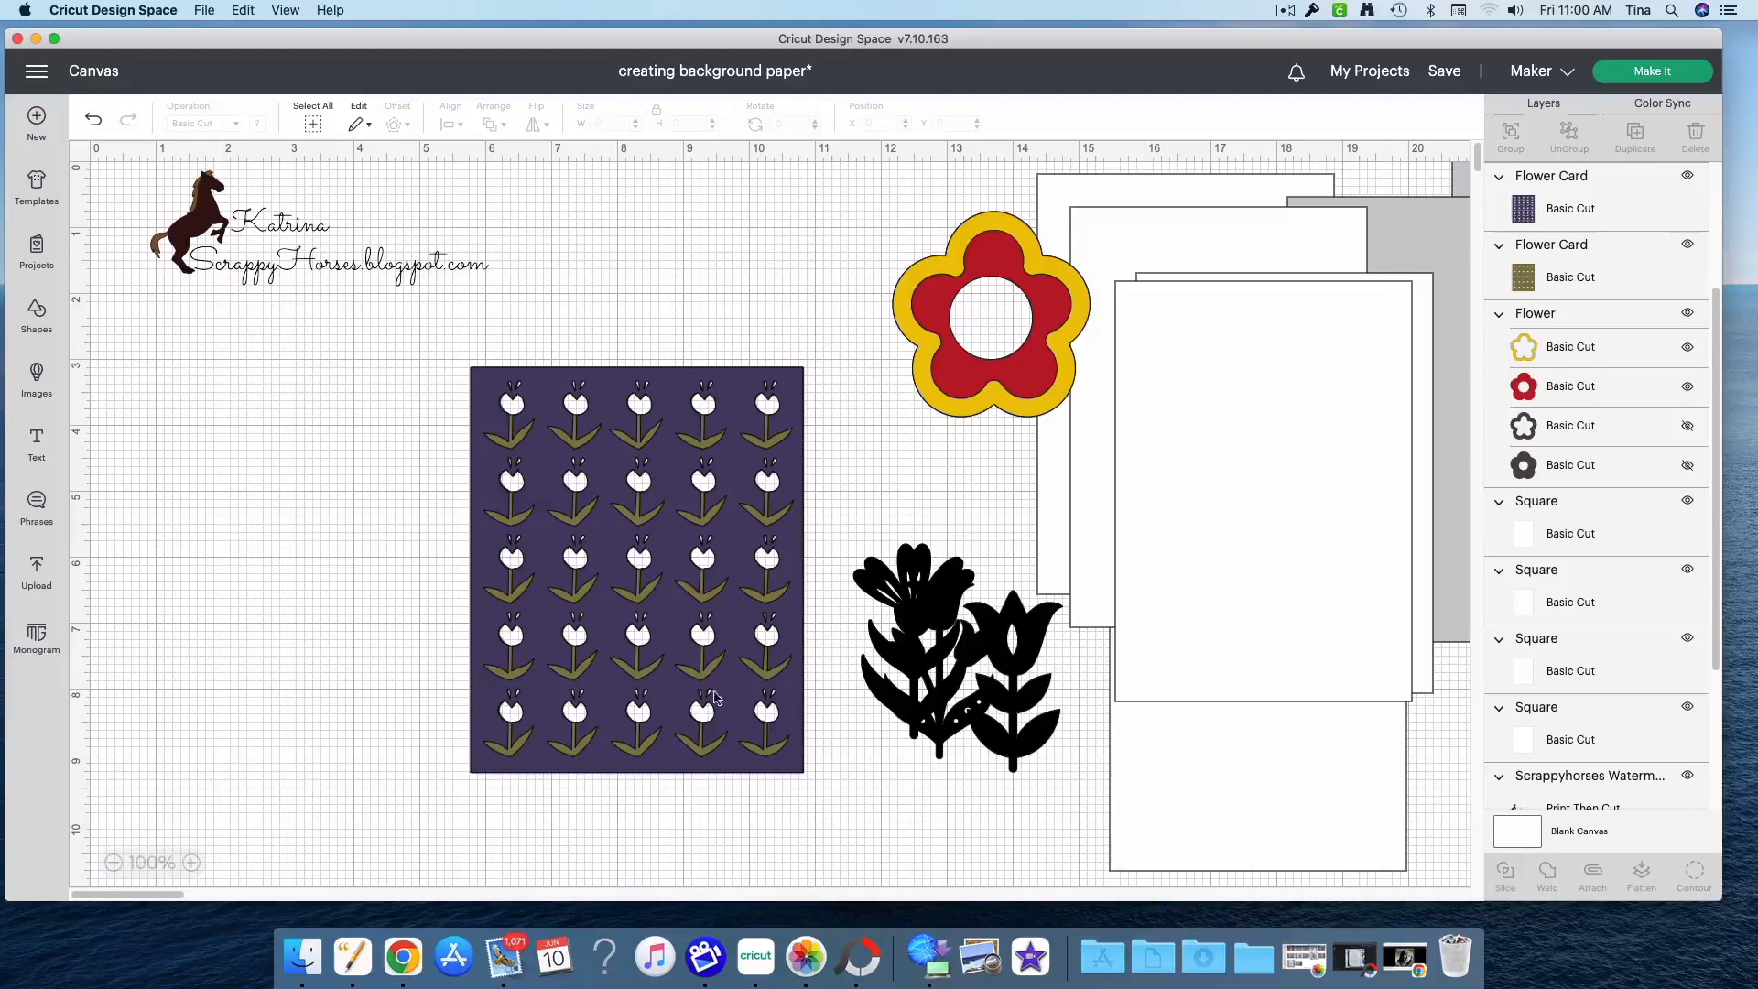
Place a white rectangle from the stack beside the purple tulip panel and color it medium green
drag(1225, 525, 263, 596)
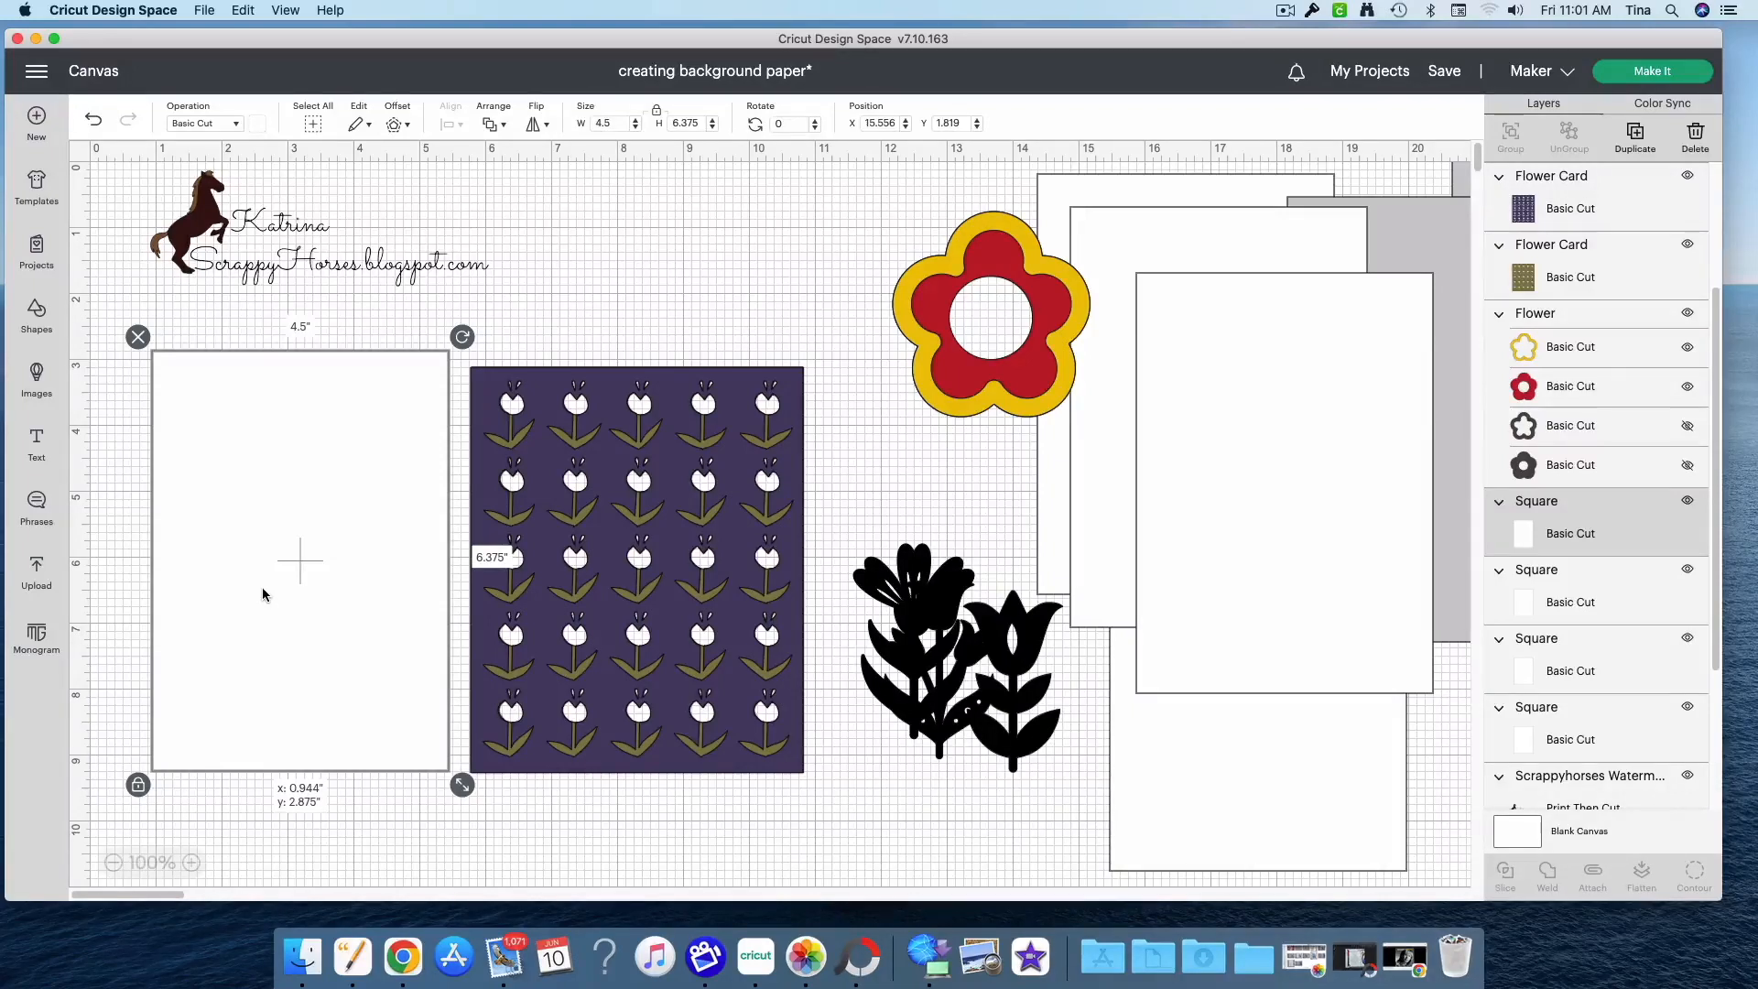
drag(262, 589, 262, 589)
click(240, 125)
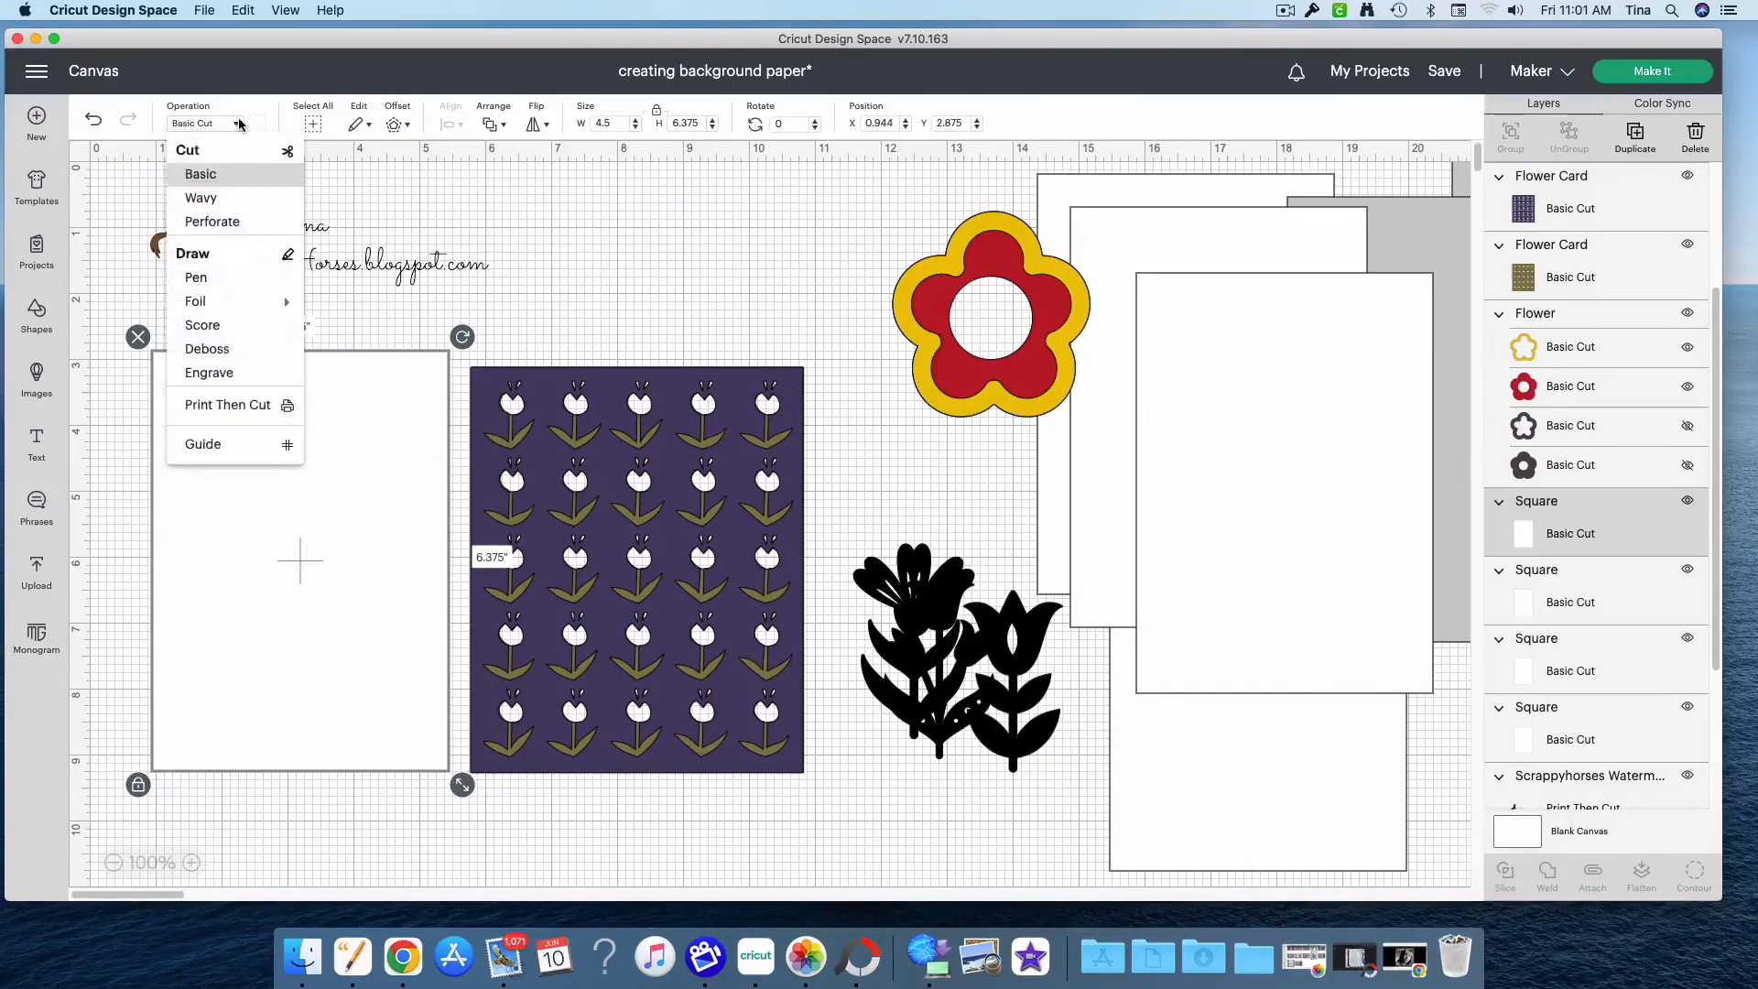
click(249, 132)
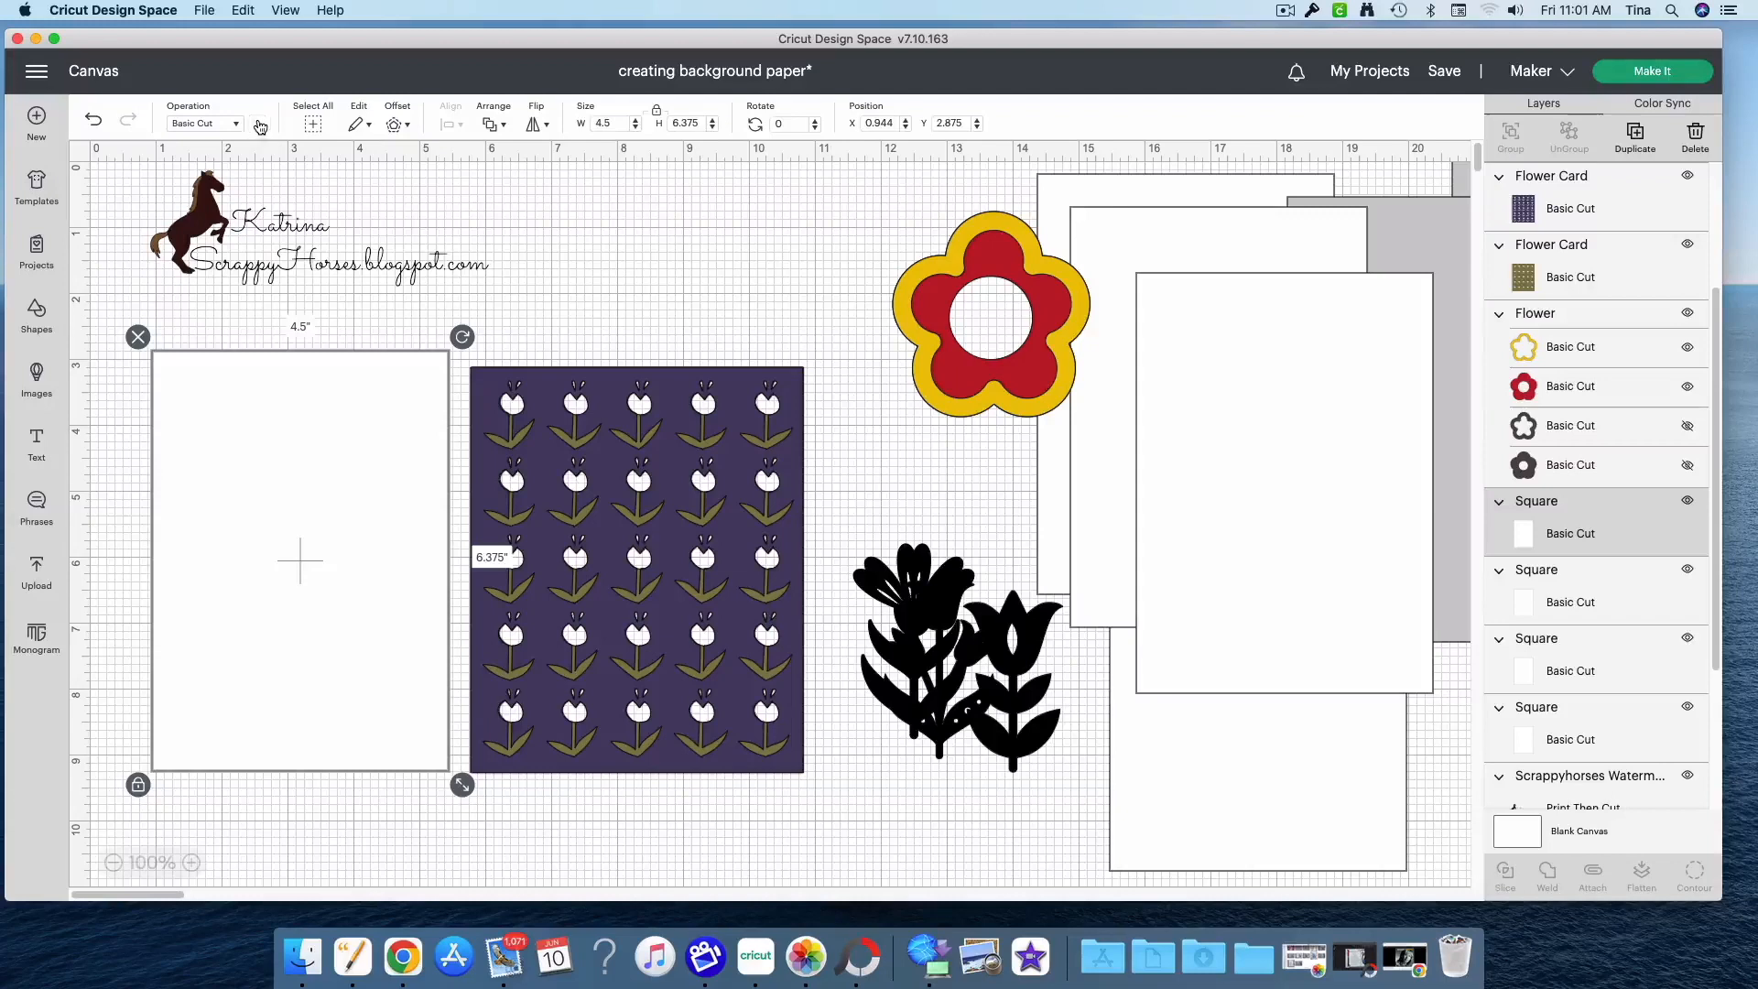
click(259, 125)
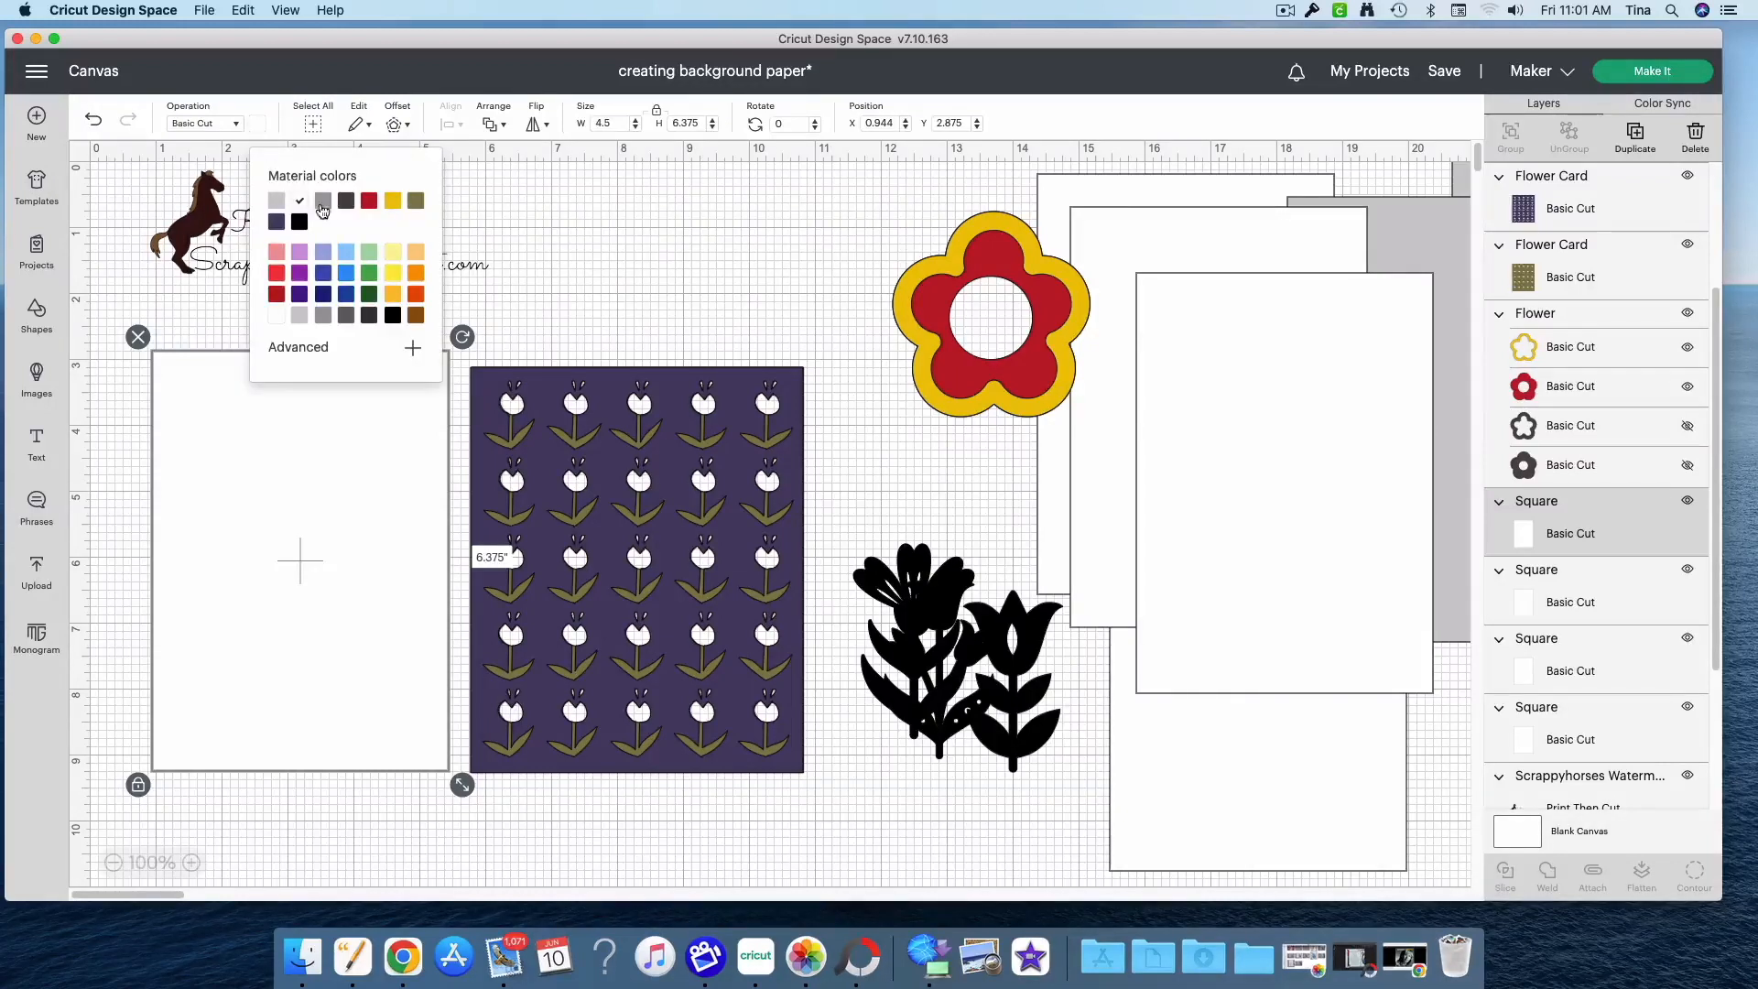
click(368, 279)
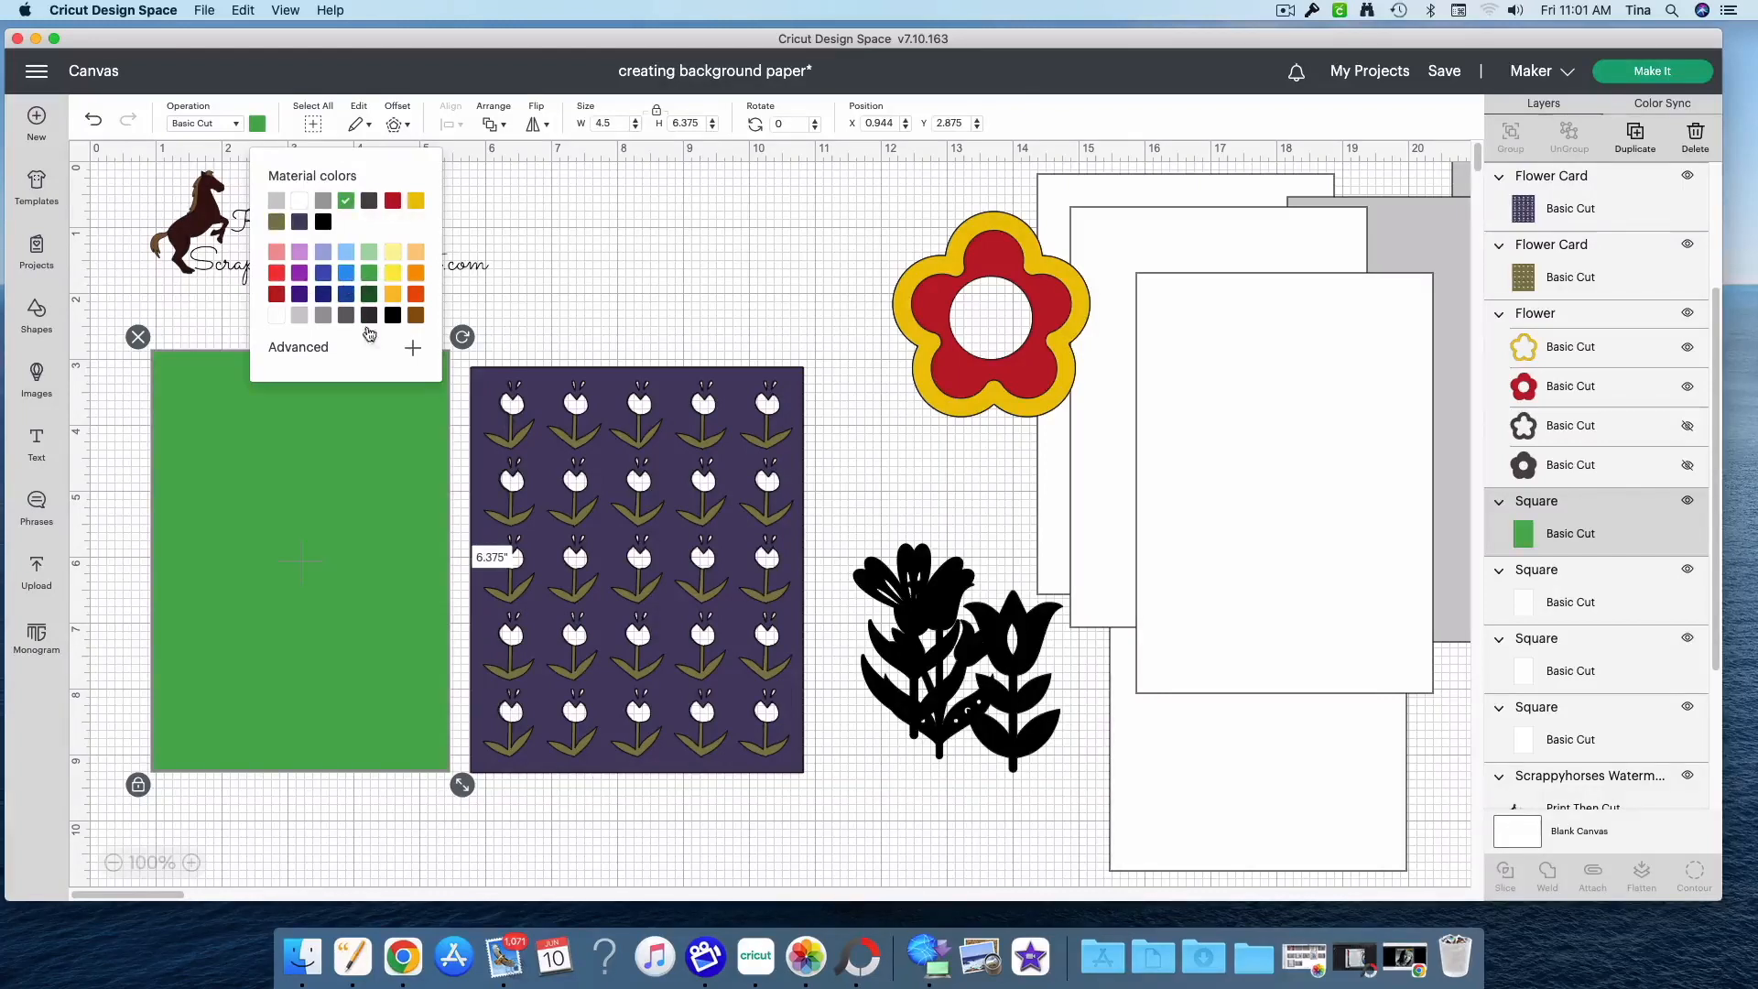
Recolor the green rectangle to turquoise #15cfde and shift it slightly away from the tulip panel
click(316, 348)
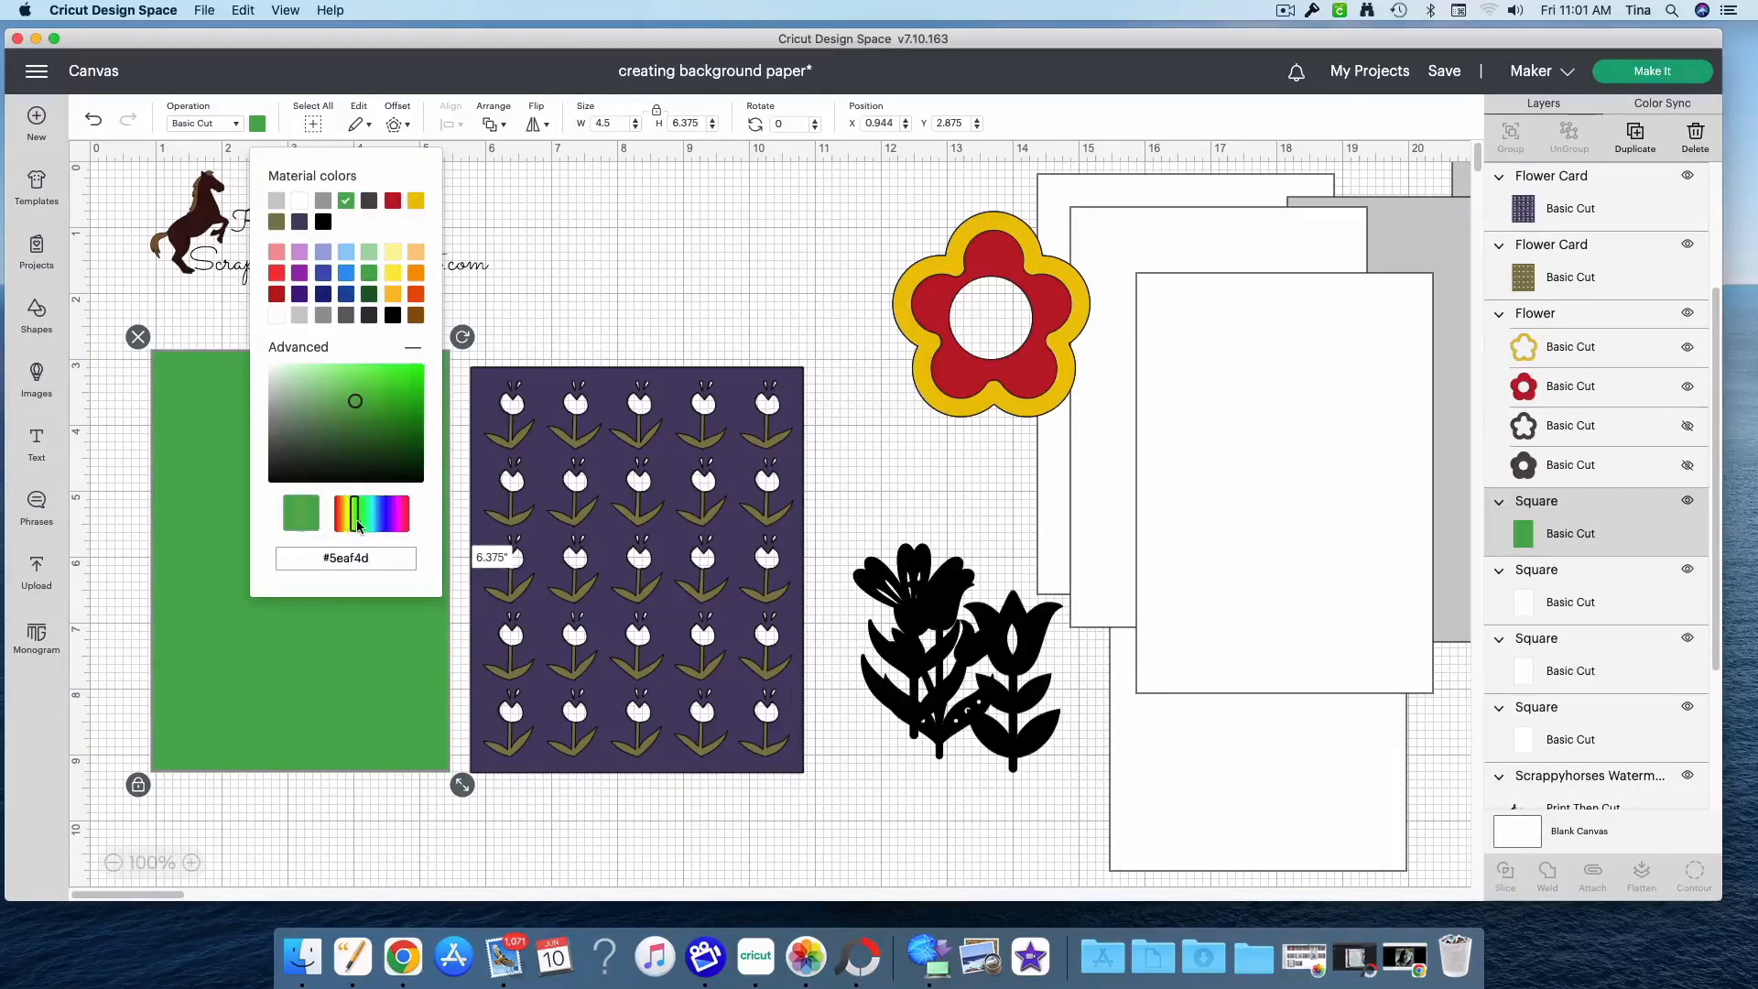
drag(357, 522, 372, 524)
drag(356, 401, 409, 377)
drag(236, 743, 188, 826)
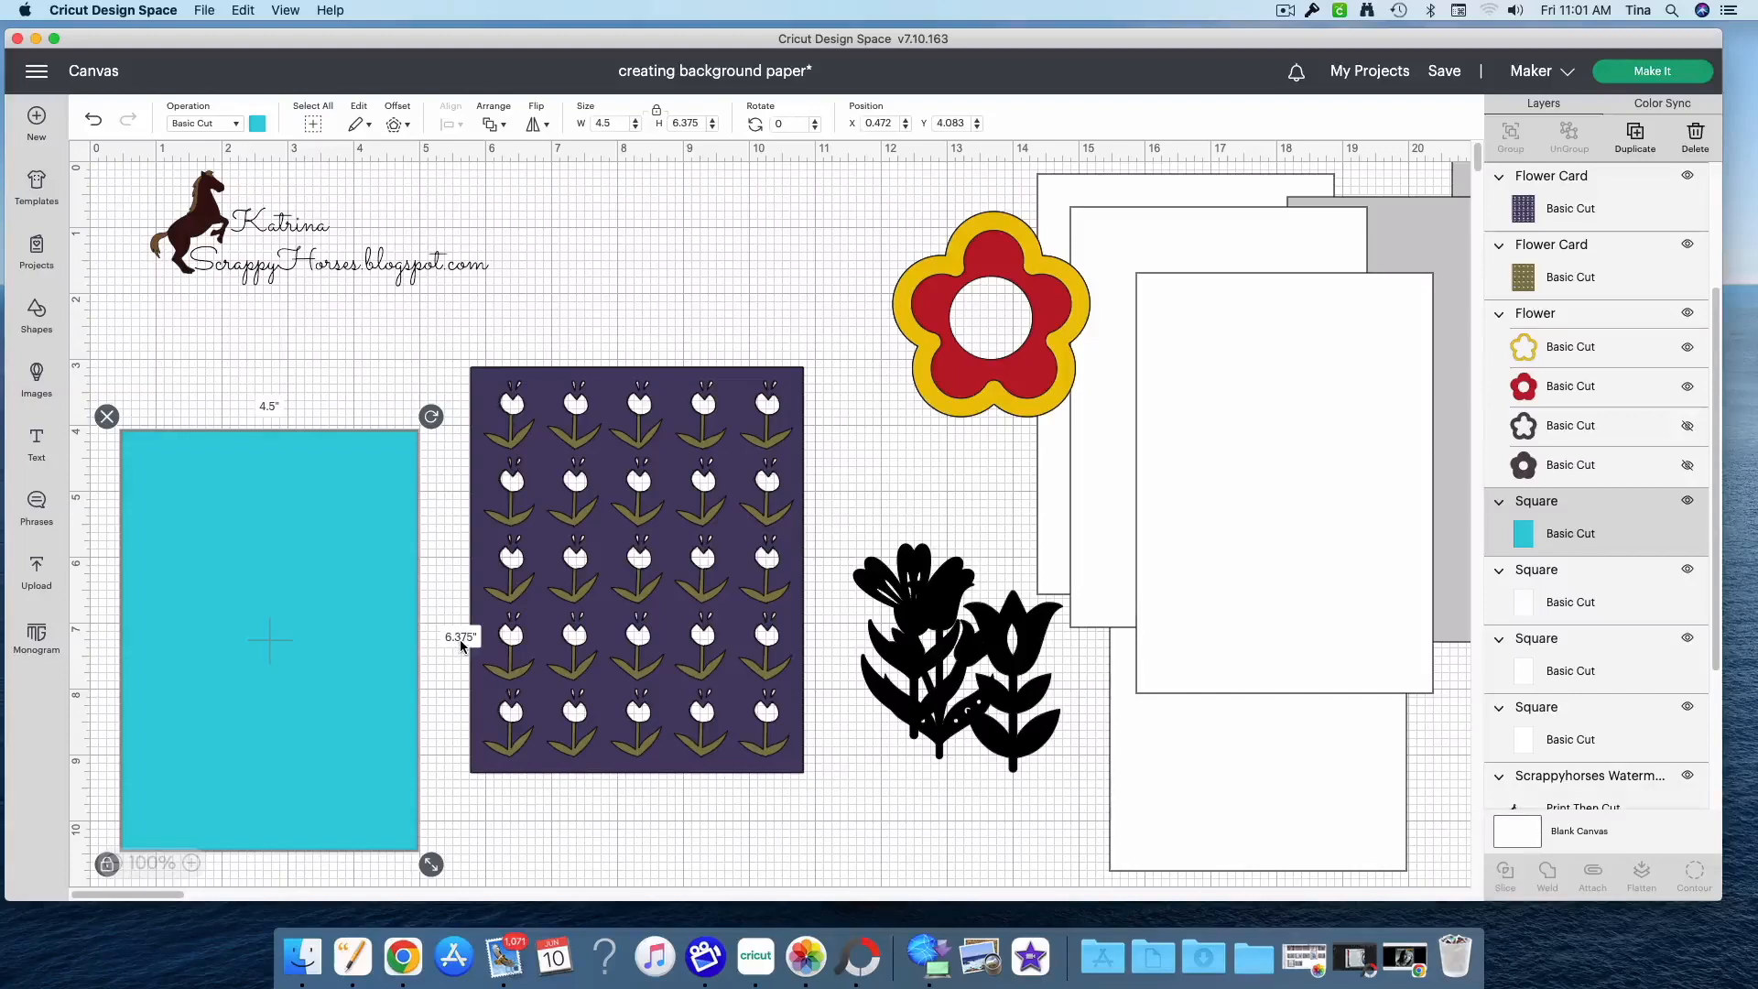
Resize both tulip pattern layers together to 4.5 inches wide and 6.375 inches high, with the proportions unlocked for the height
drag(817, 793, 577, 483)
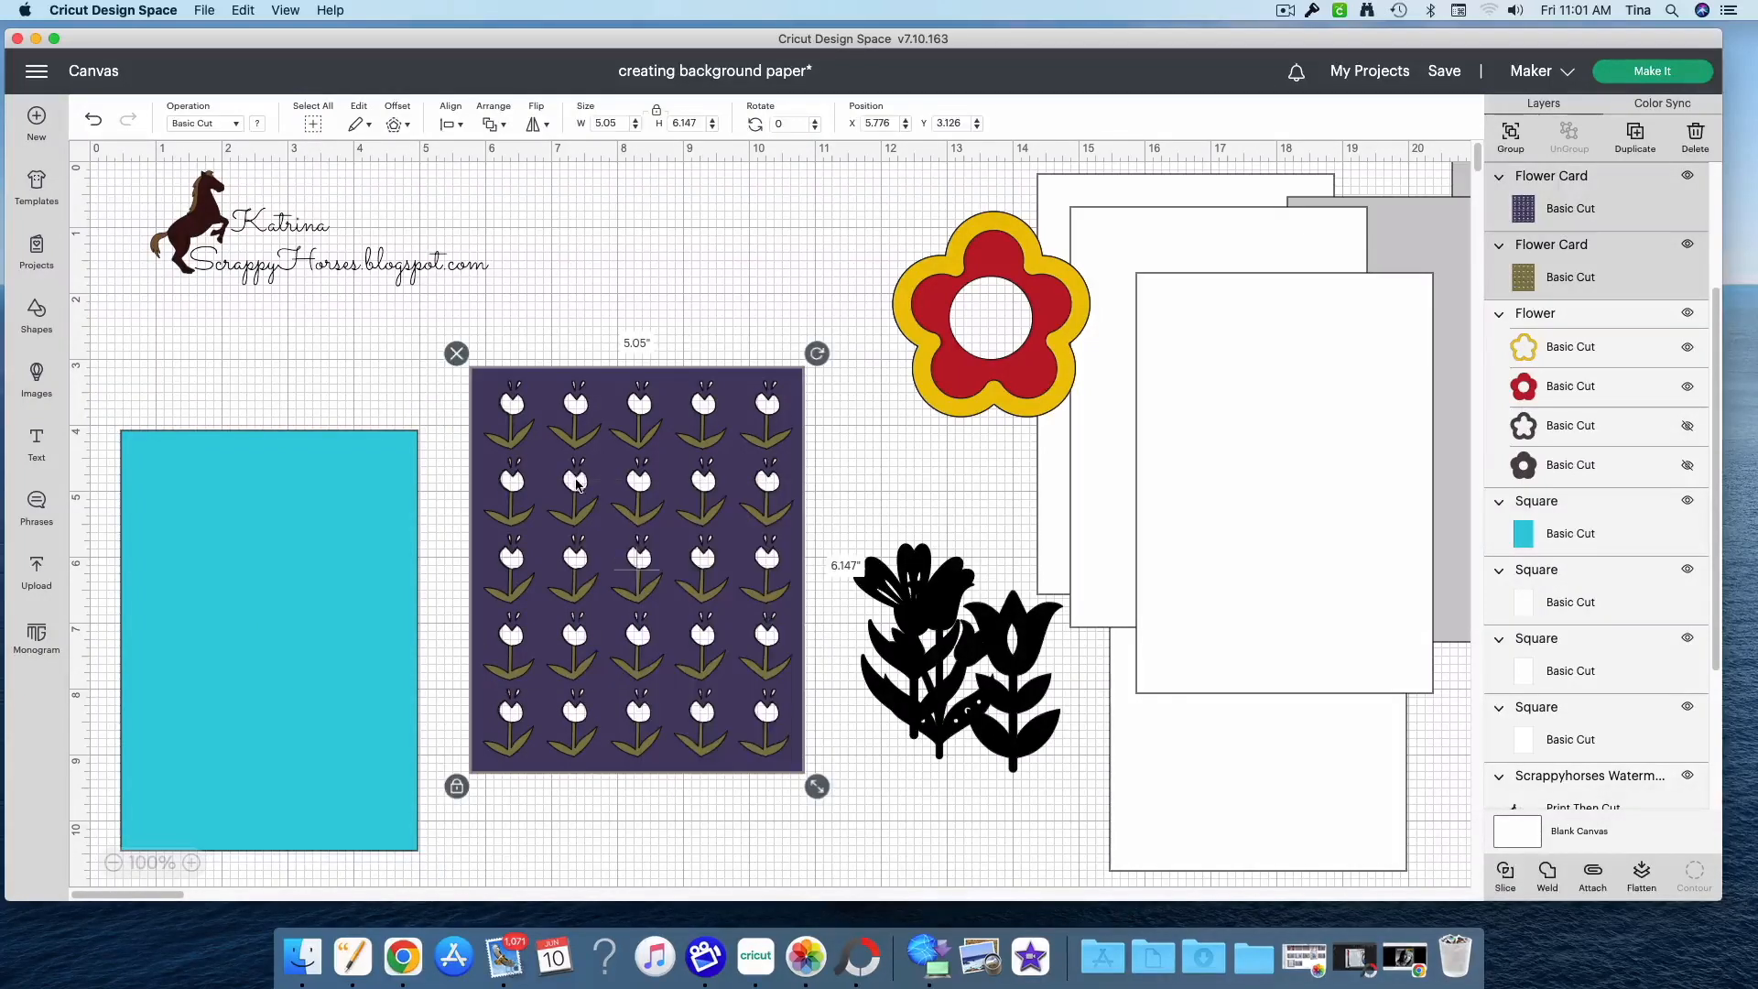
drag(627, 123, 572, 122)
text(4.5)
key(Return)
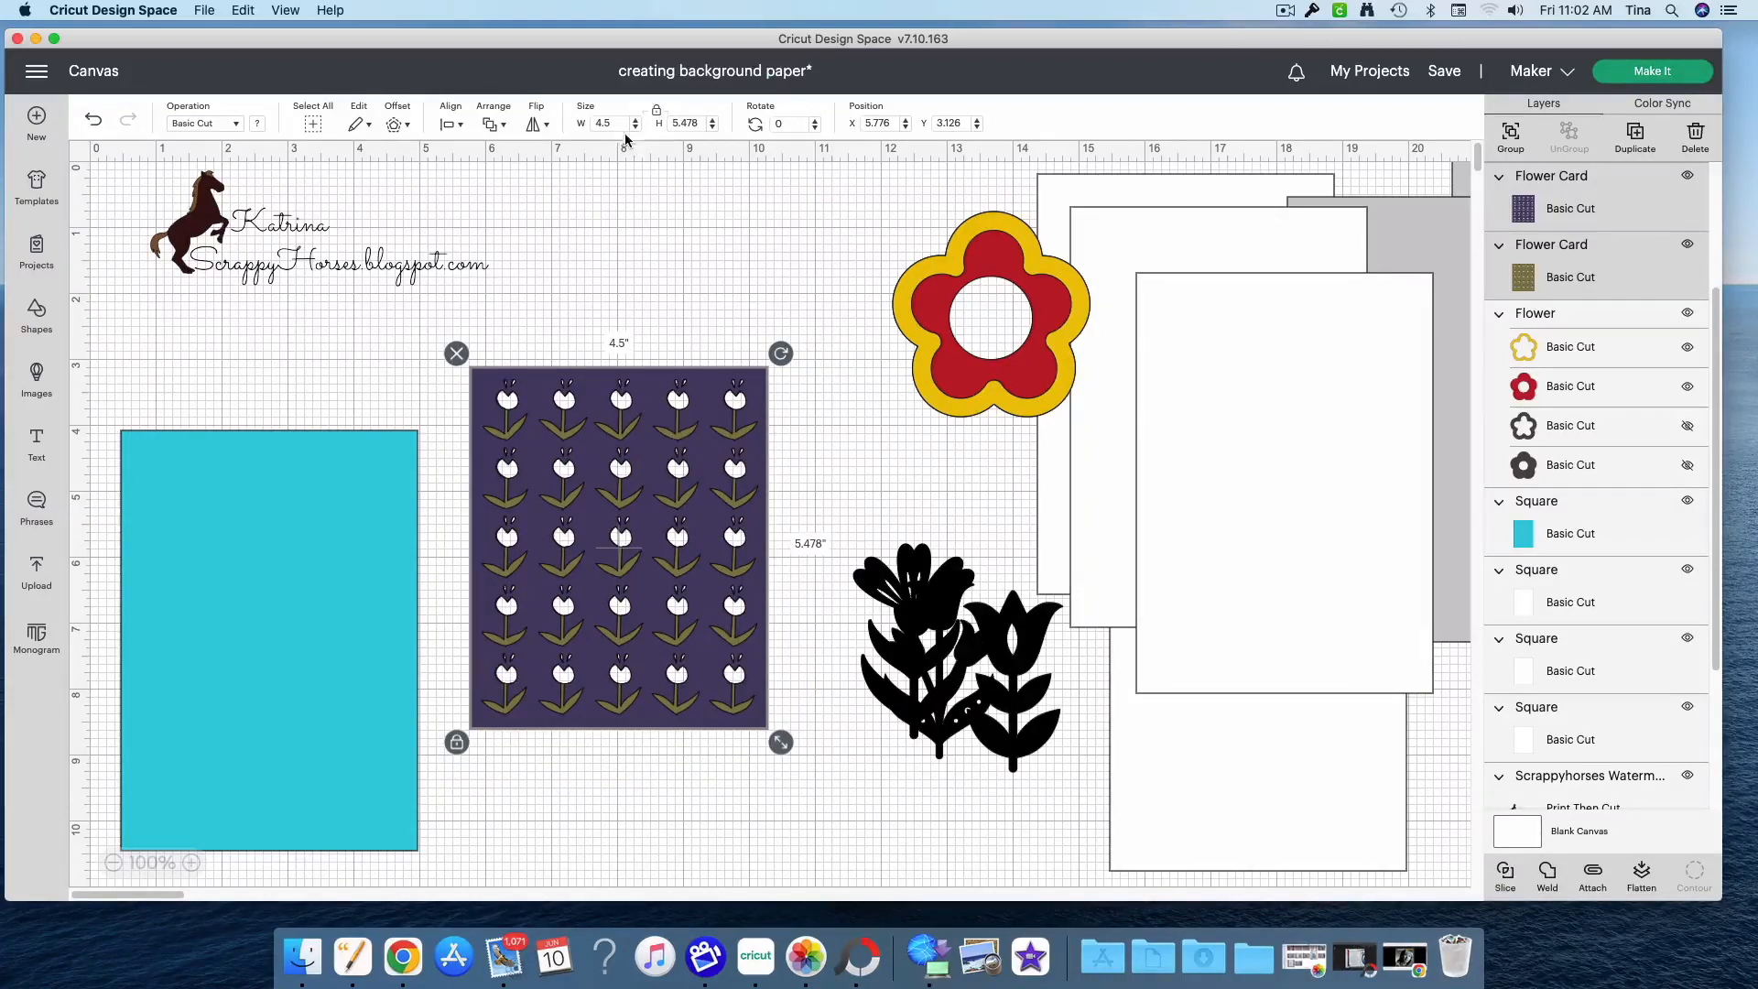
click(659, 114)
drag(699, 122, 662, 129)
text(6.375)
key(Return)
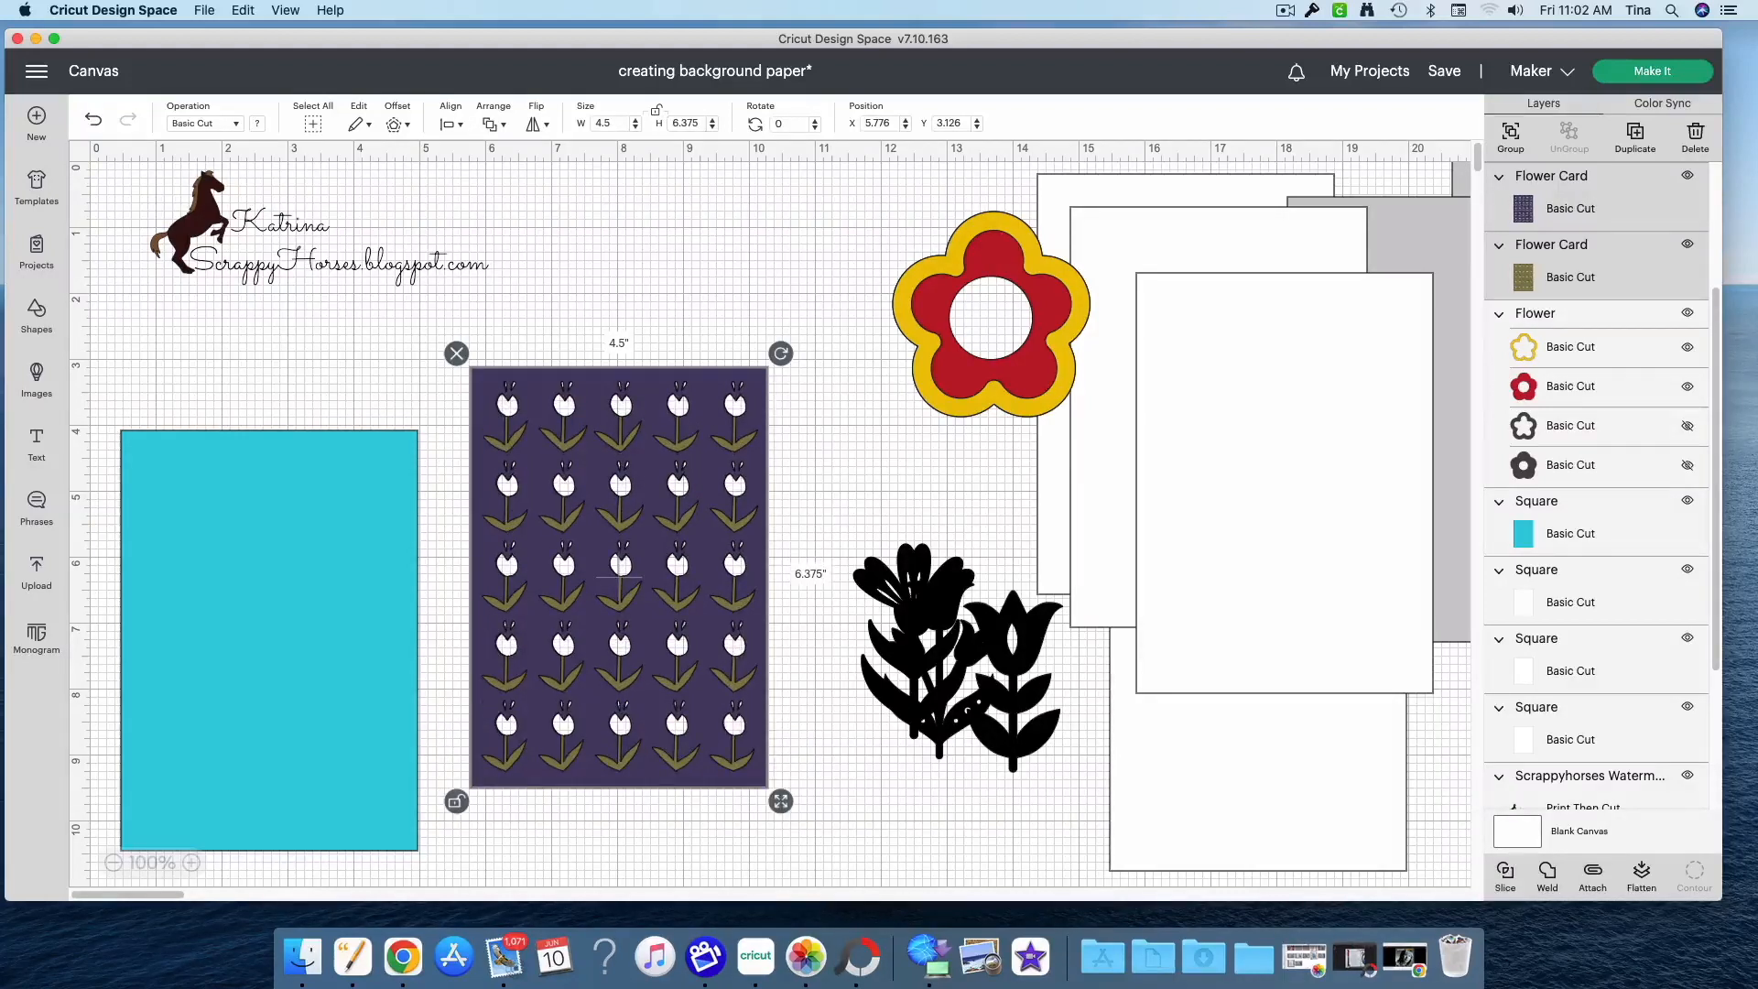
Place the turquoise rectangle beneath the tulip pattern layers and center all three pieces on one another
drag(317, 766, 669, 707)
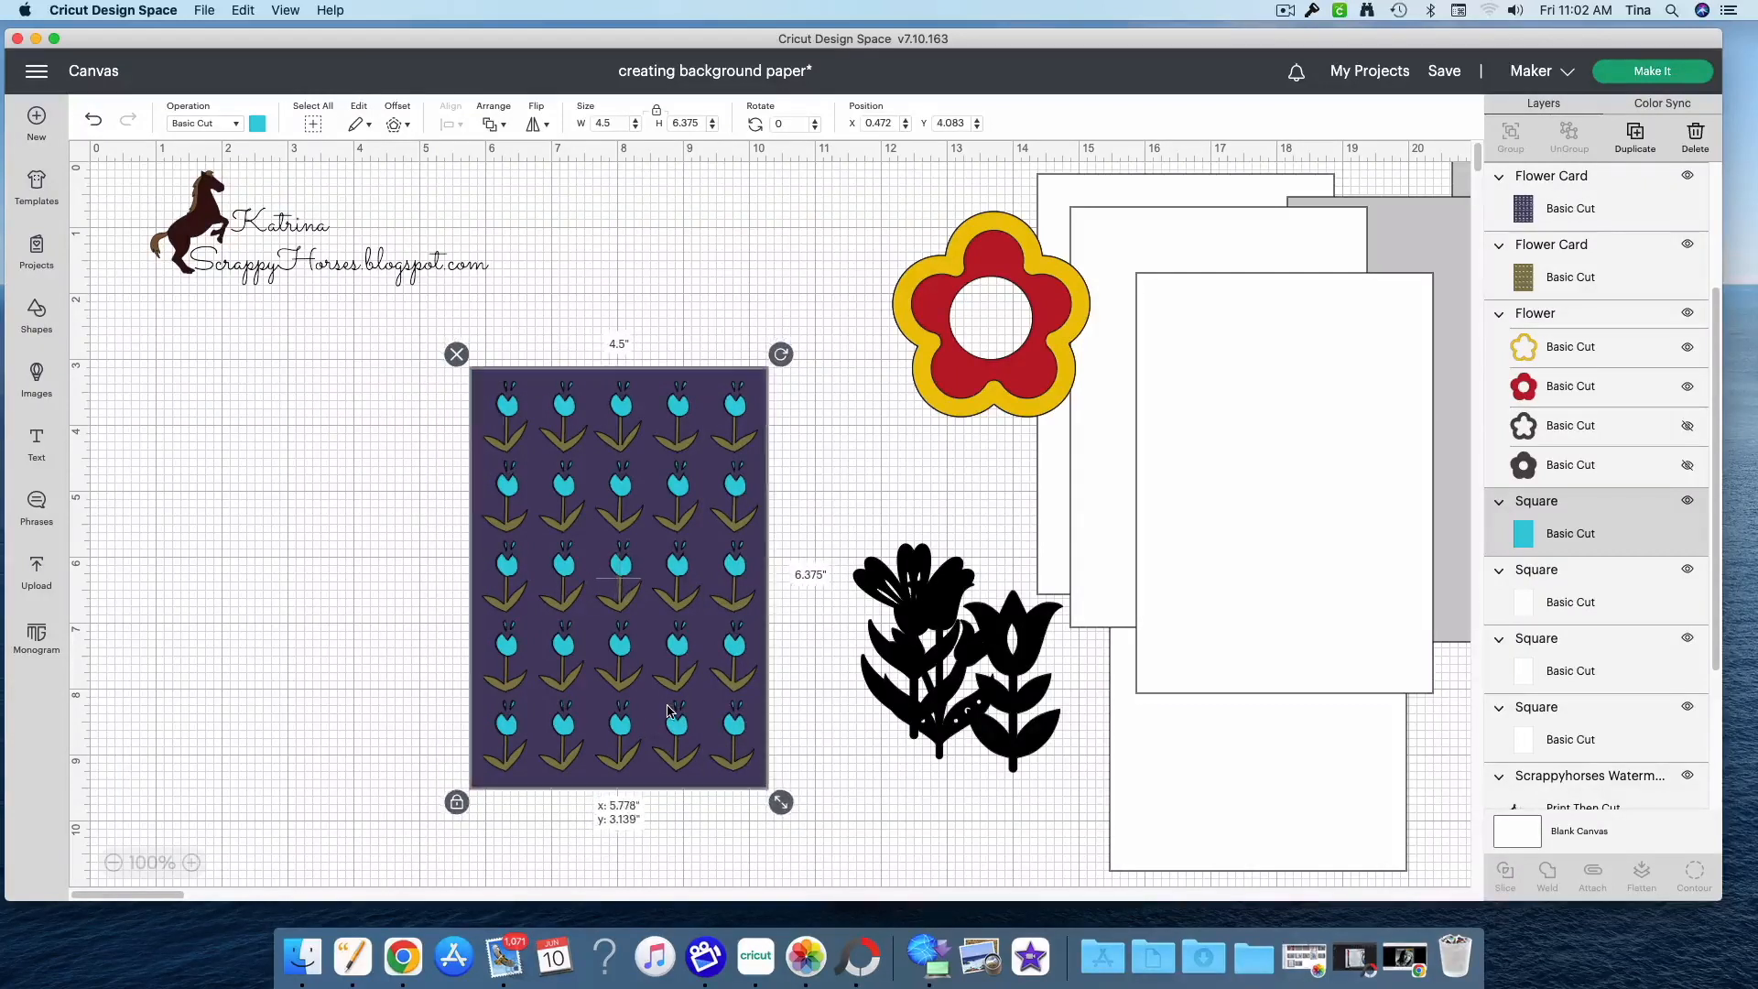
click(450, 734)
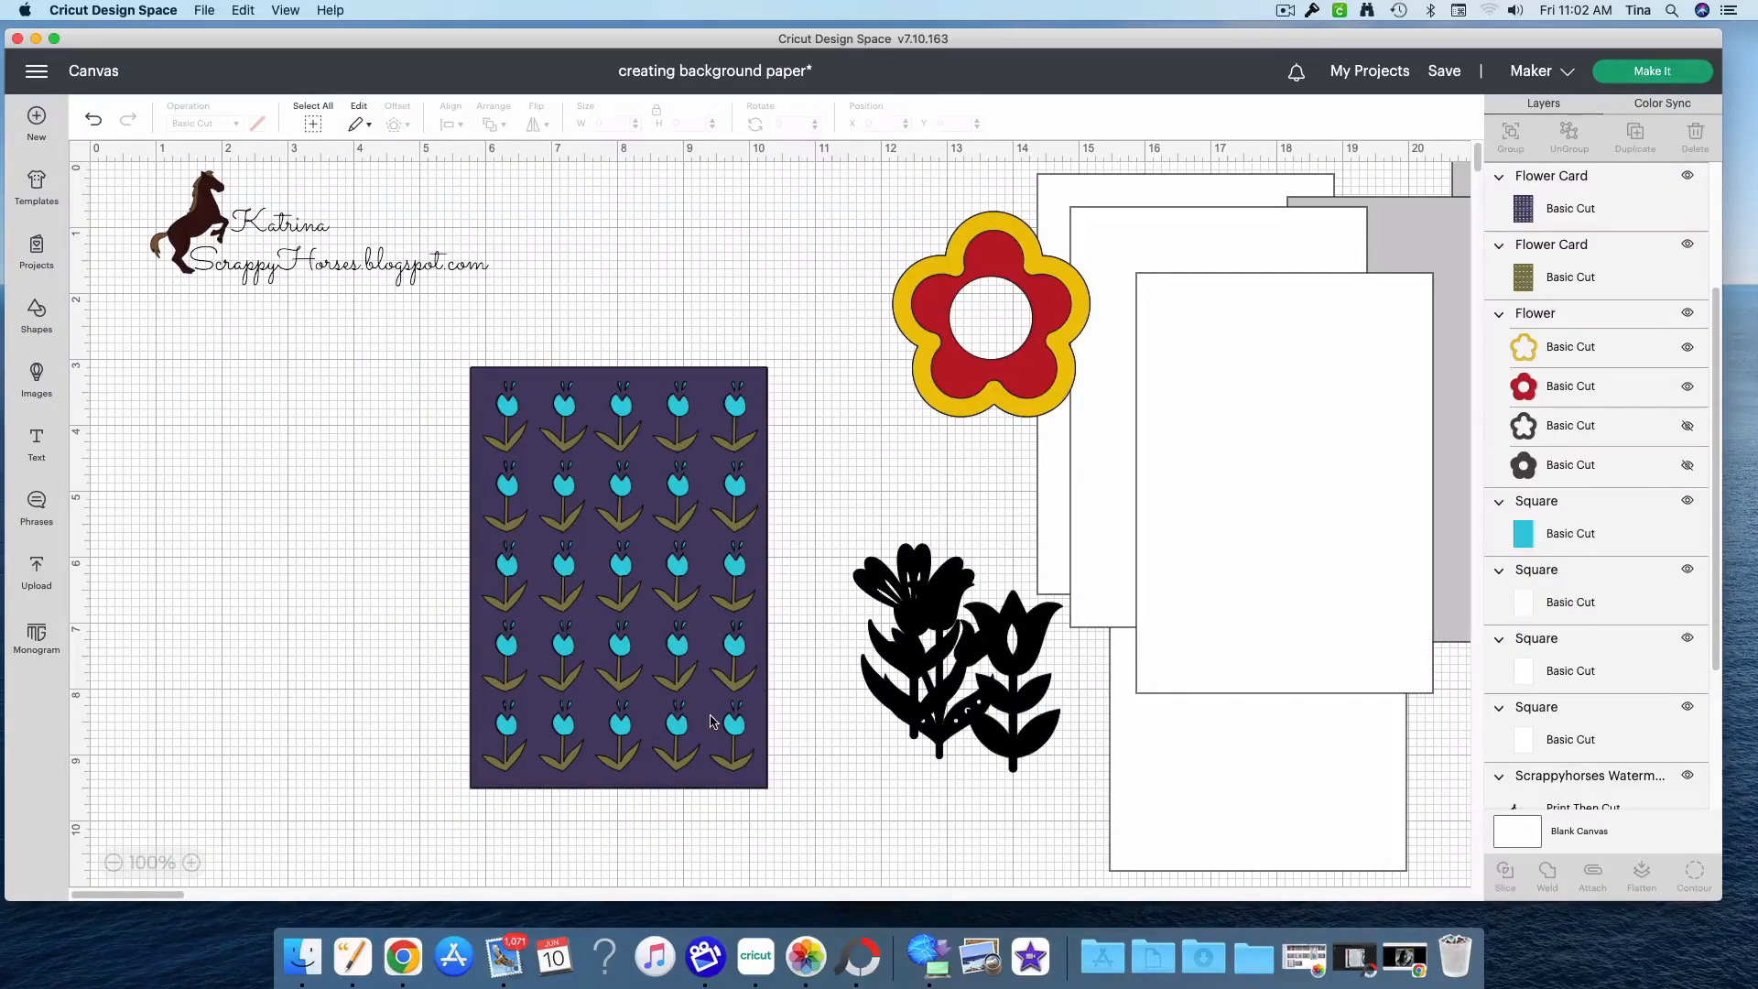
drag(828, 813, 434, 454)
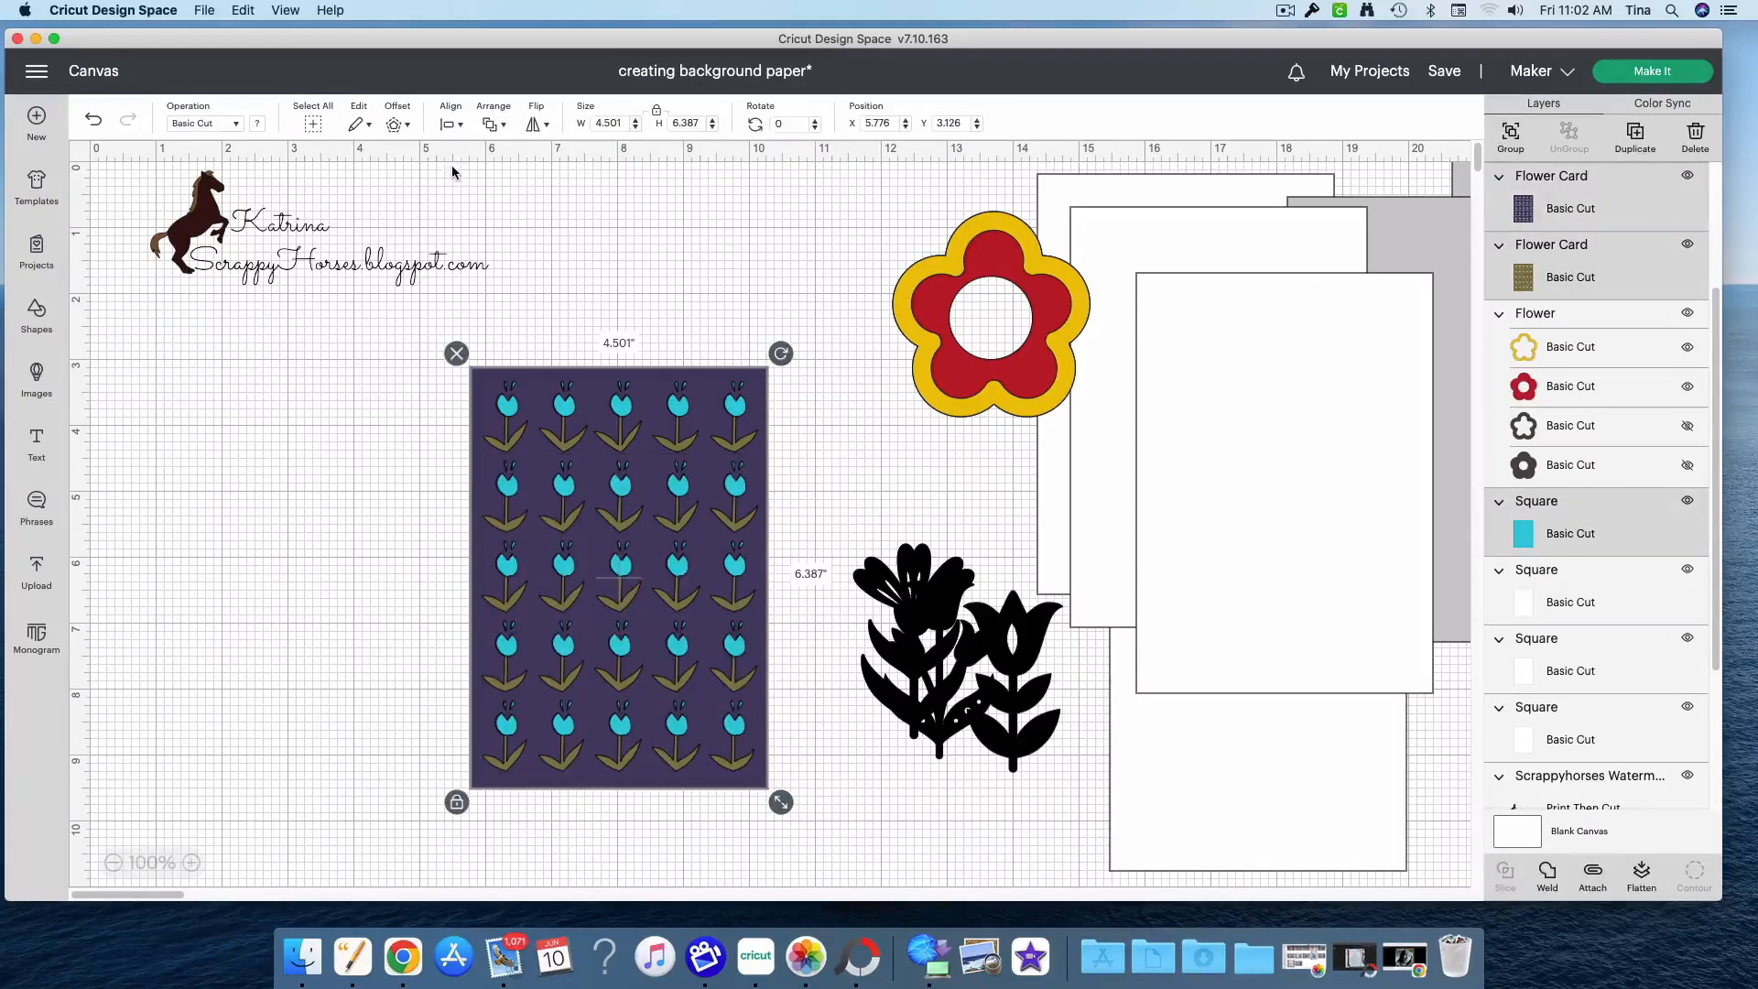
click(448, 125)
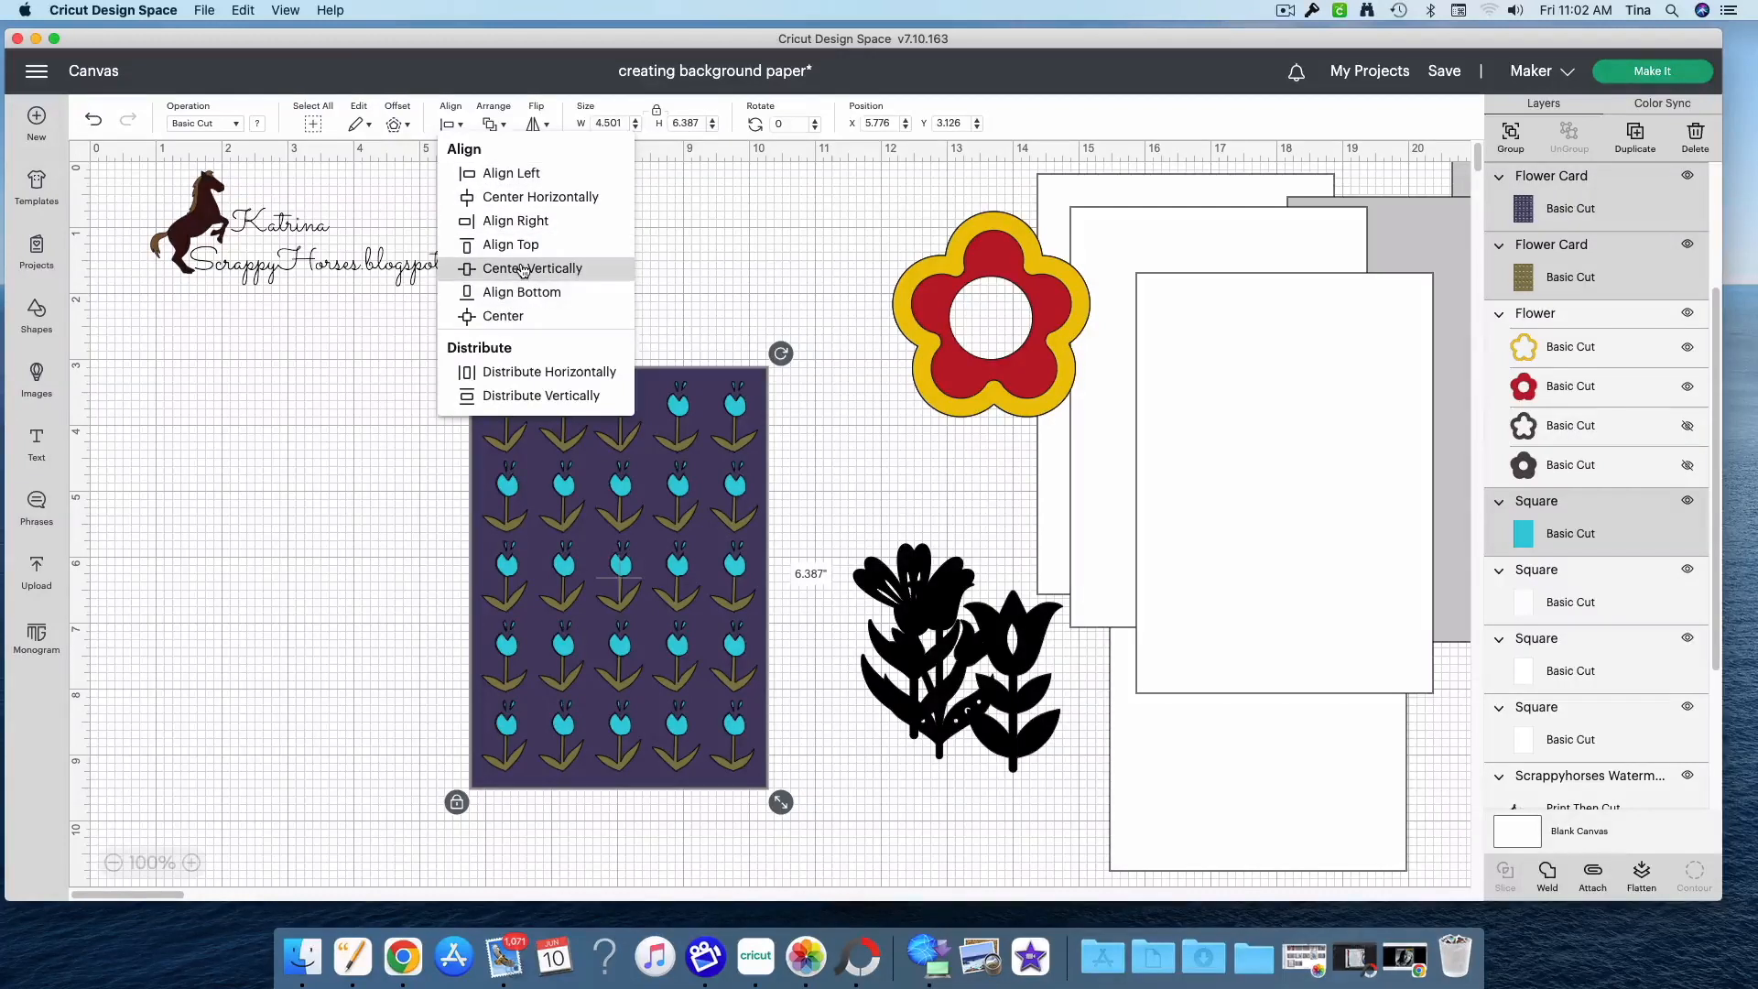
click(503, 316)
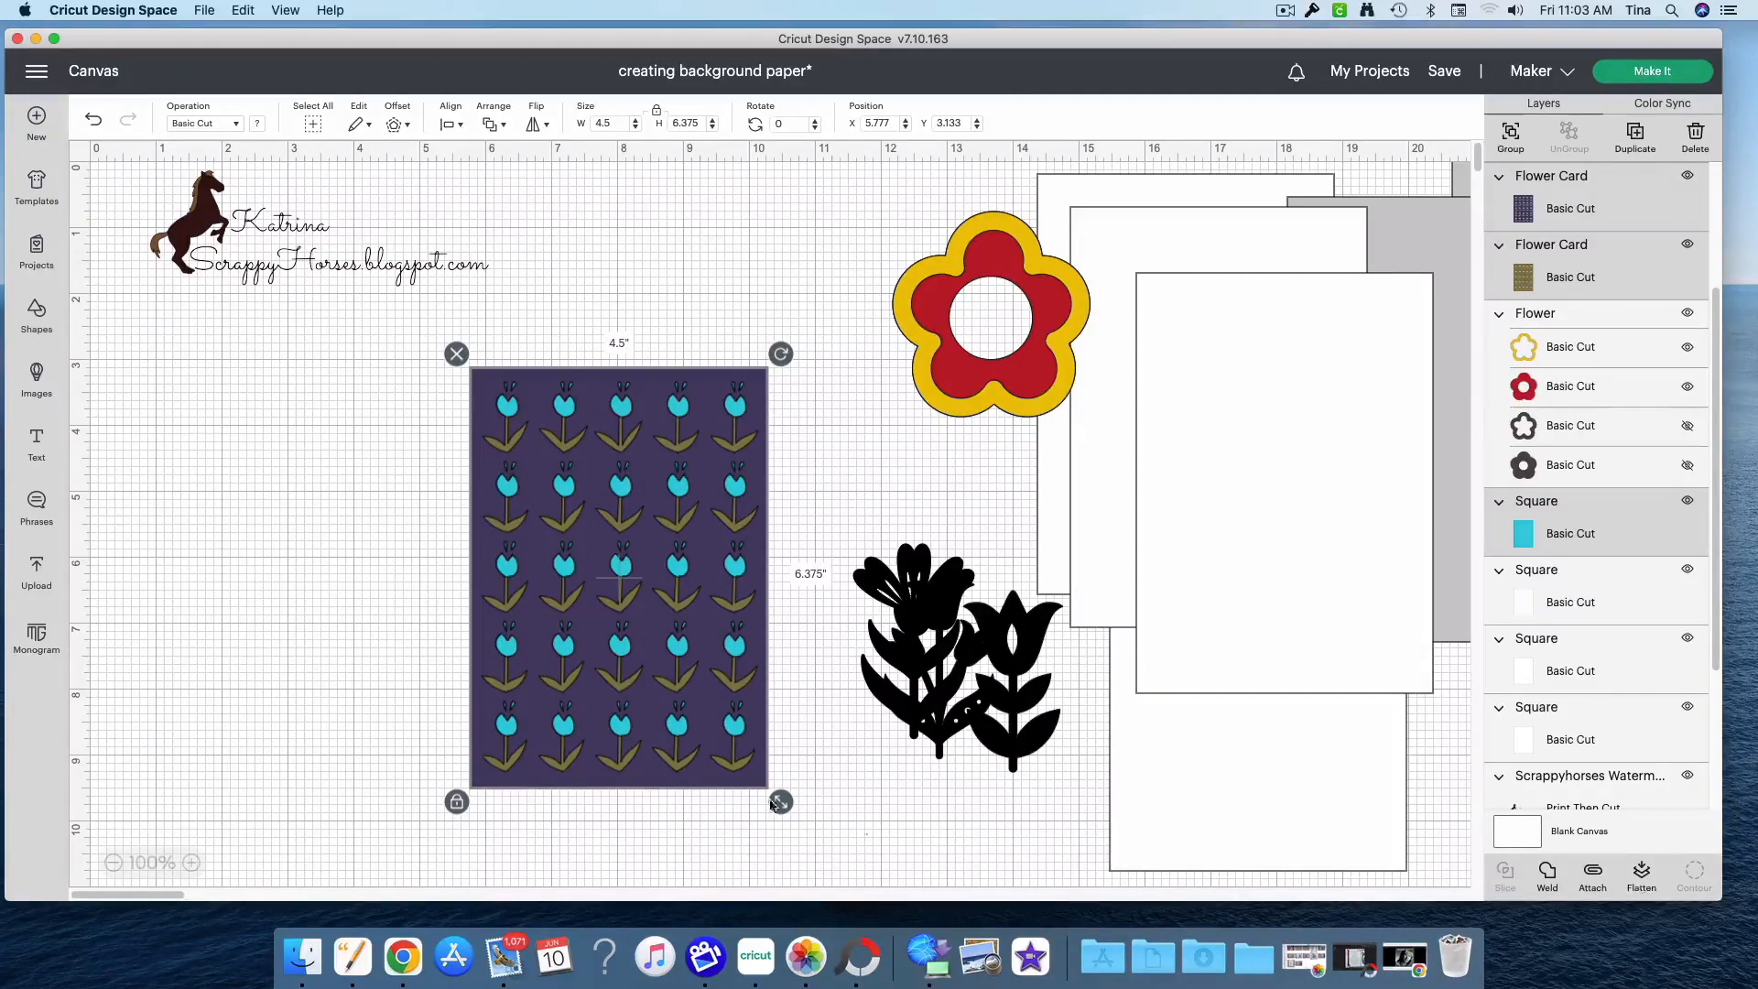
Recolor the dark purple tulip layer to pale lavender #d7cff1
click(324, 581)
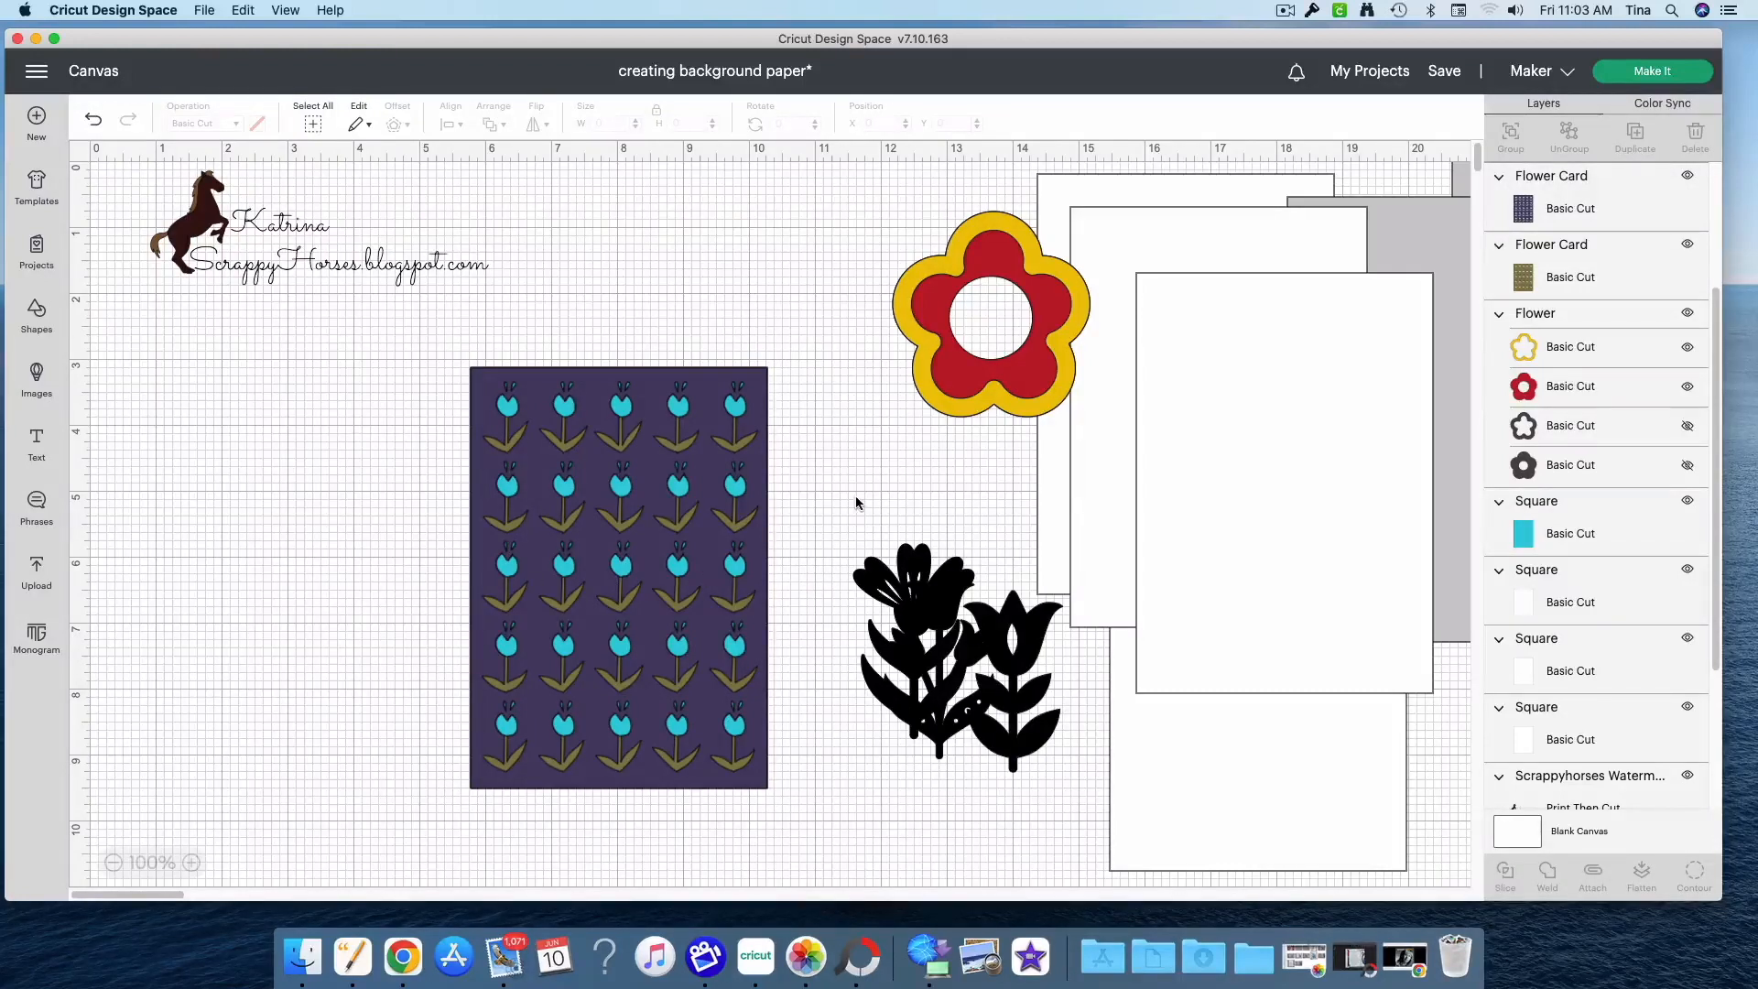
click(760, 545)
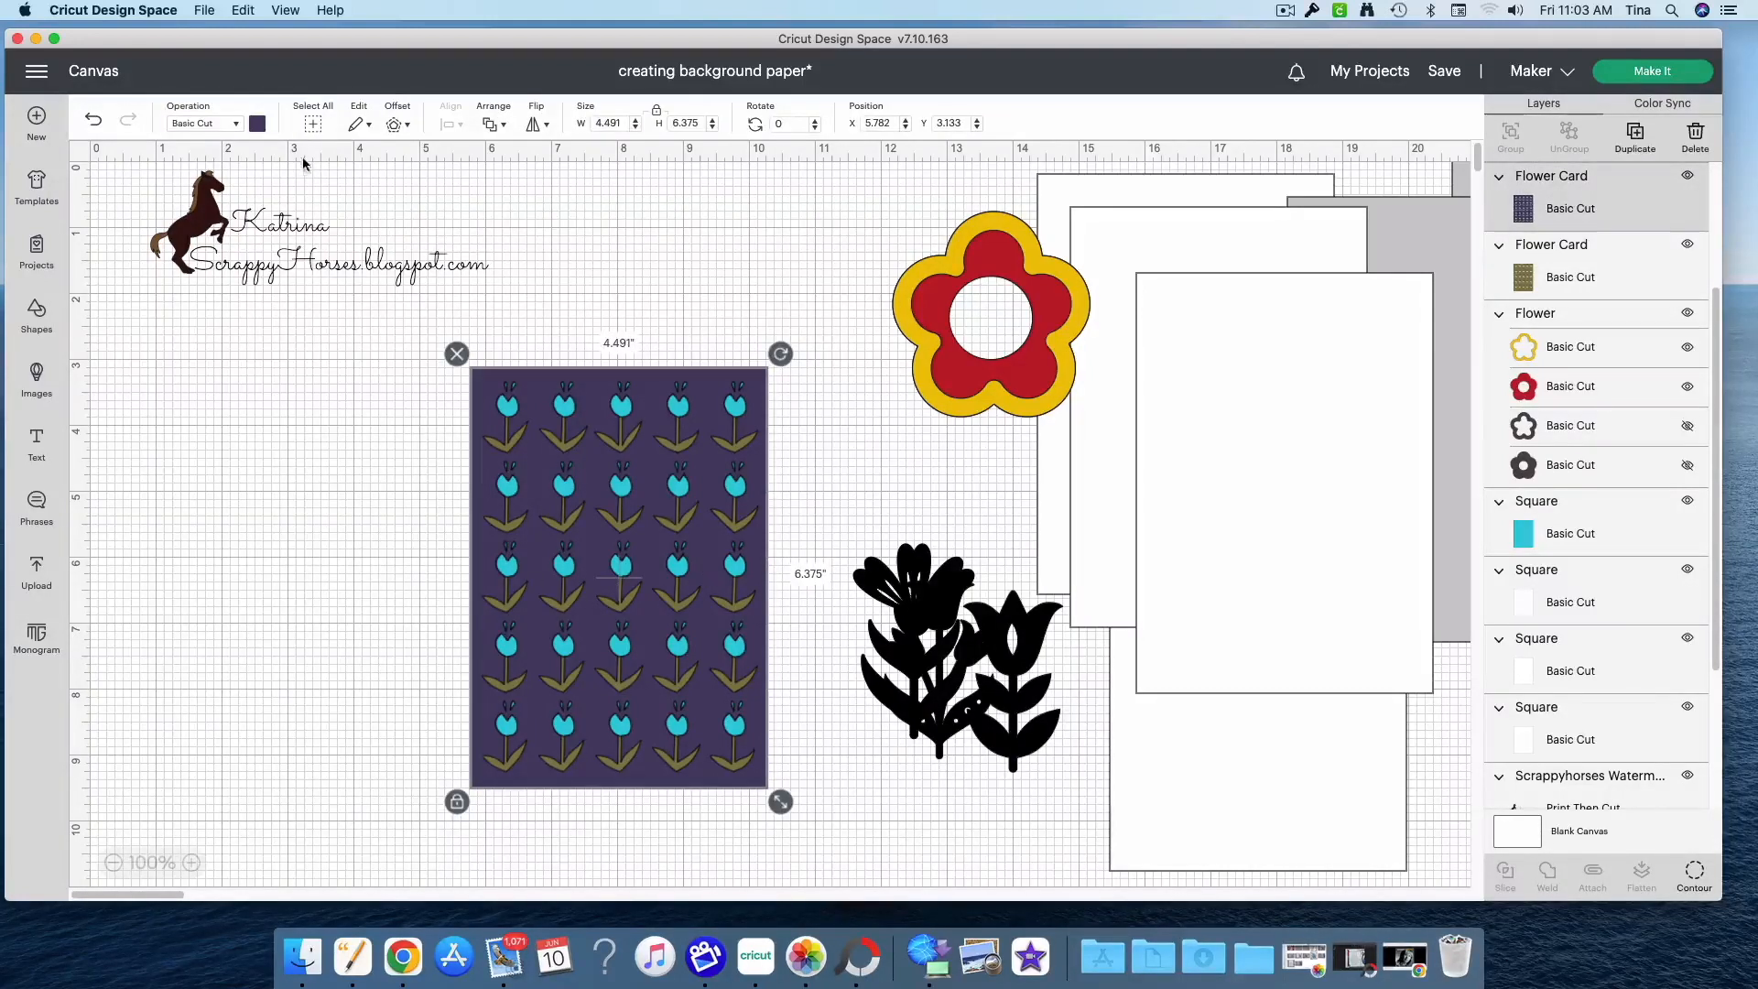
click(258, 123)
click(305, 396)
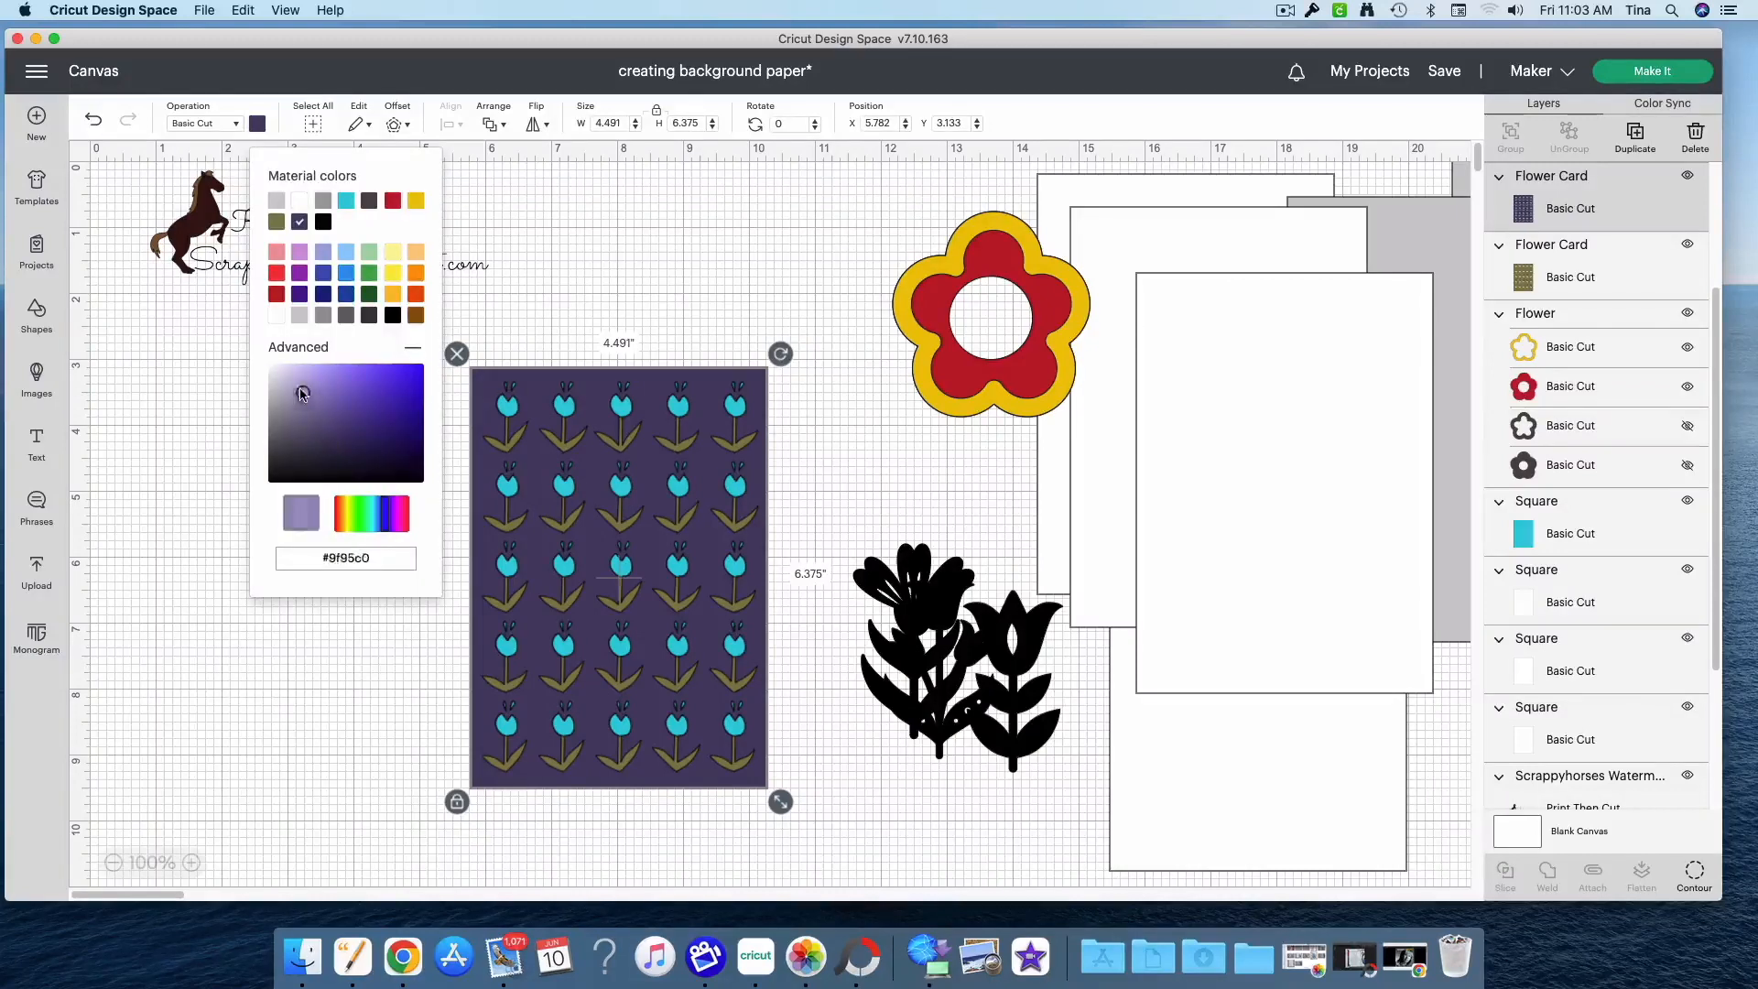
click(296, 374)
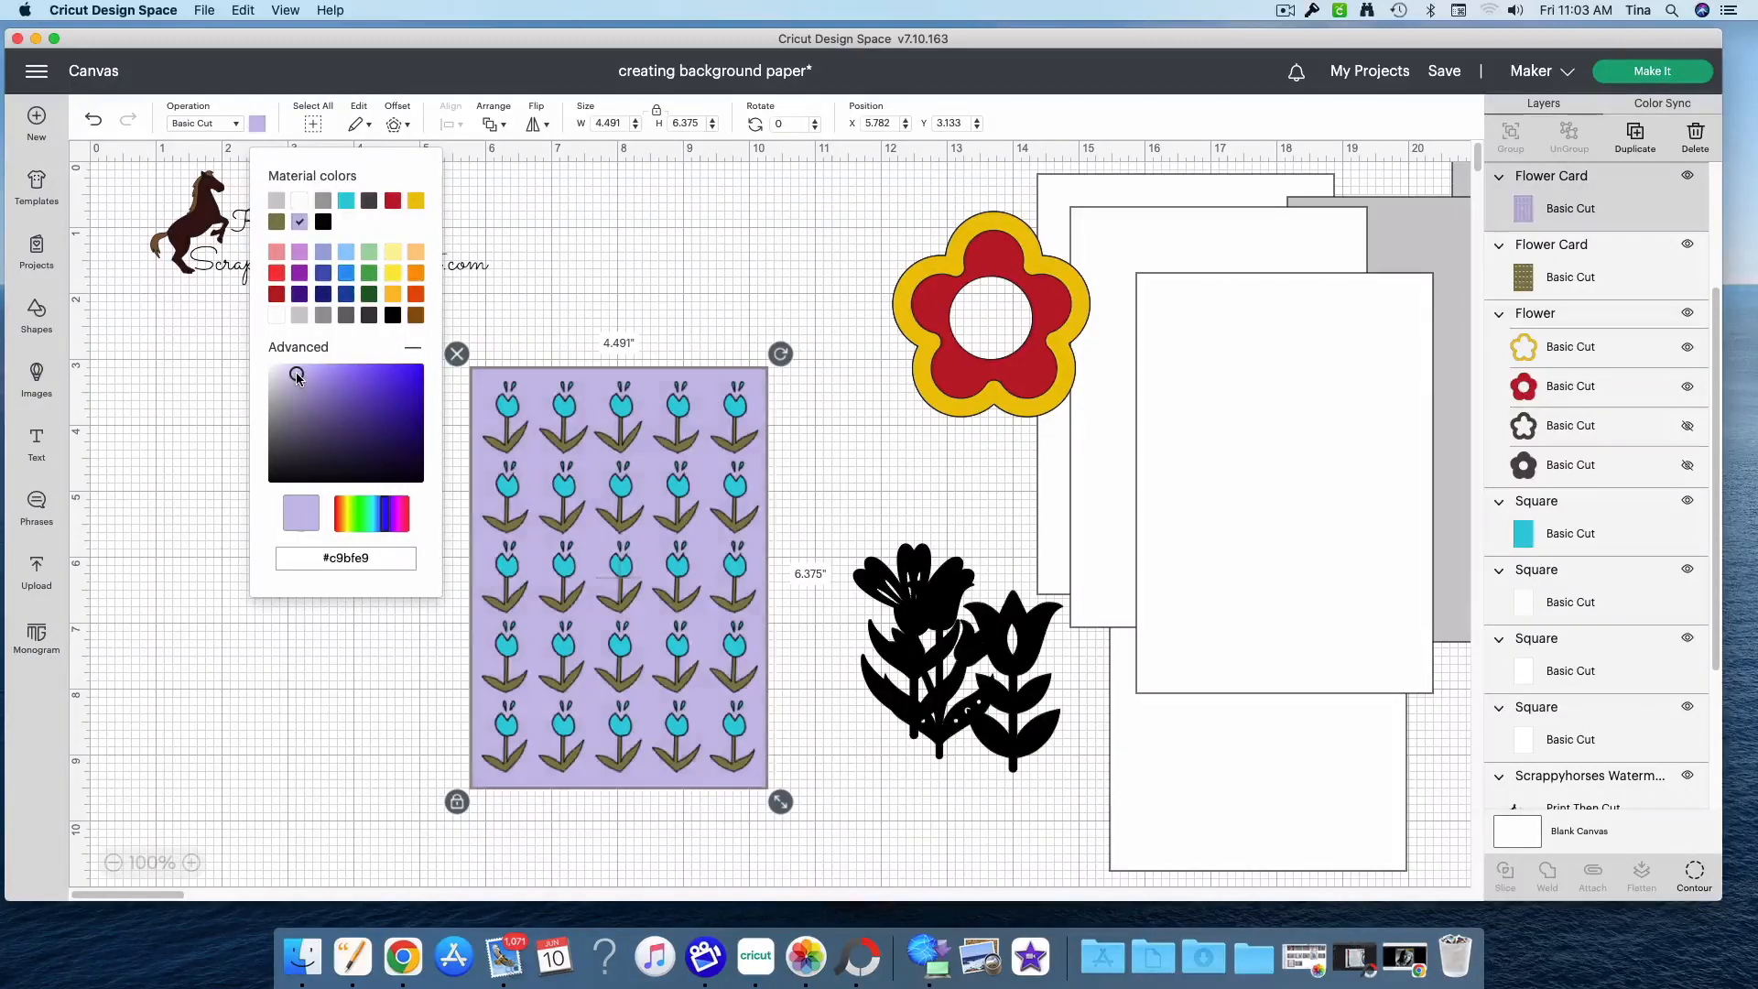
drag(294, 371, 291, 370)
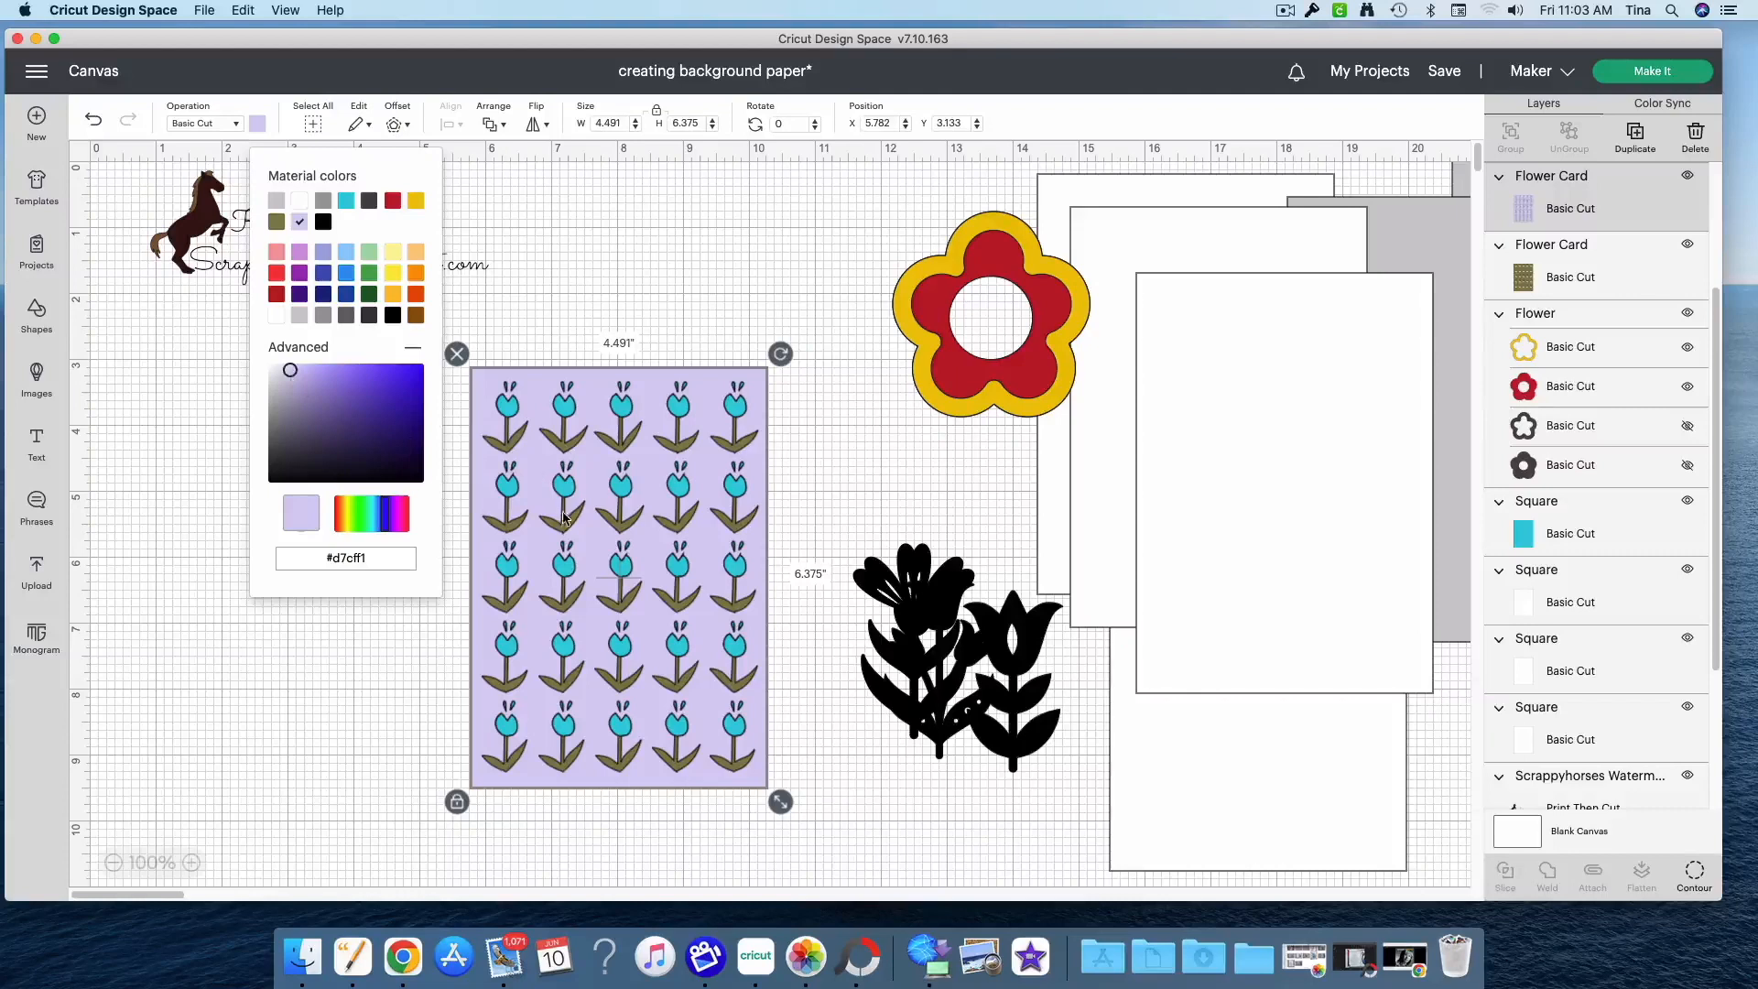
Recolor the olive stem layer to pale beige #d2ceb1 and the turquoise rectangle to pale aqua #c0eff3
click(1536, 279)
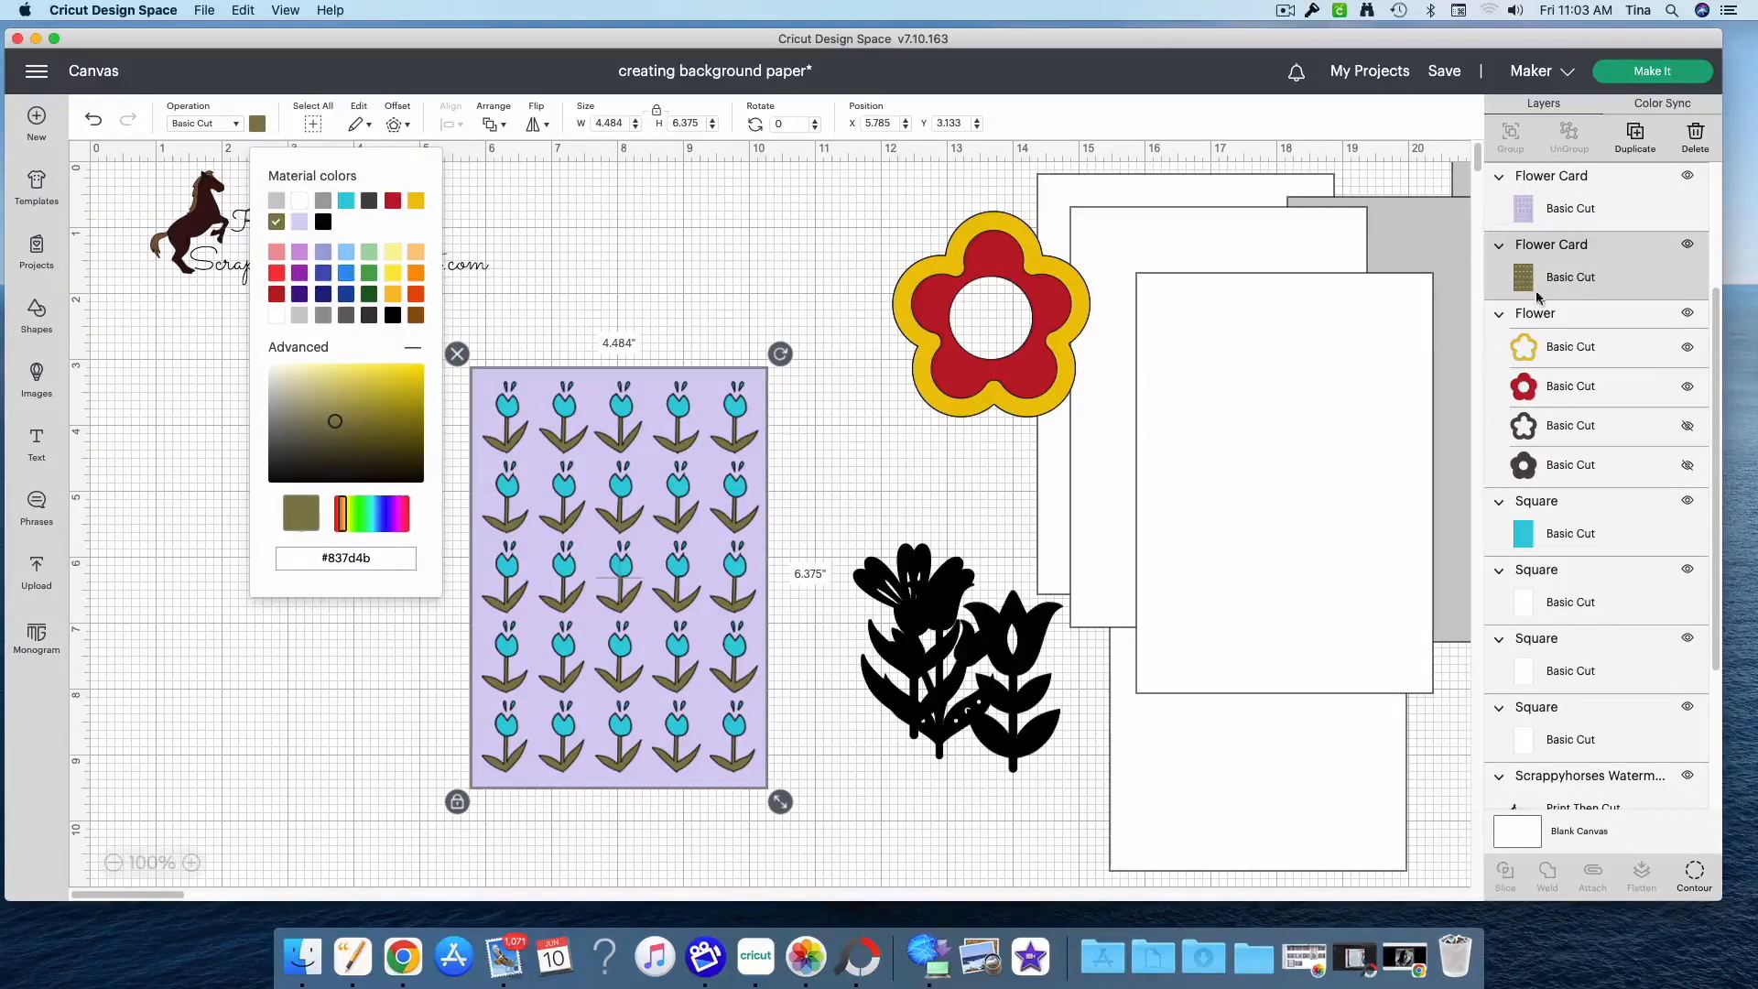
click(256, 128)
click(256, 128)
drag(324, 417, 293, 387)
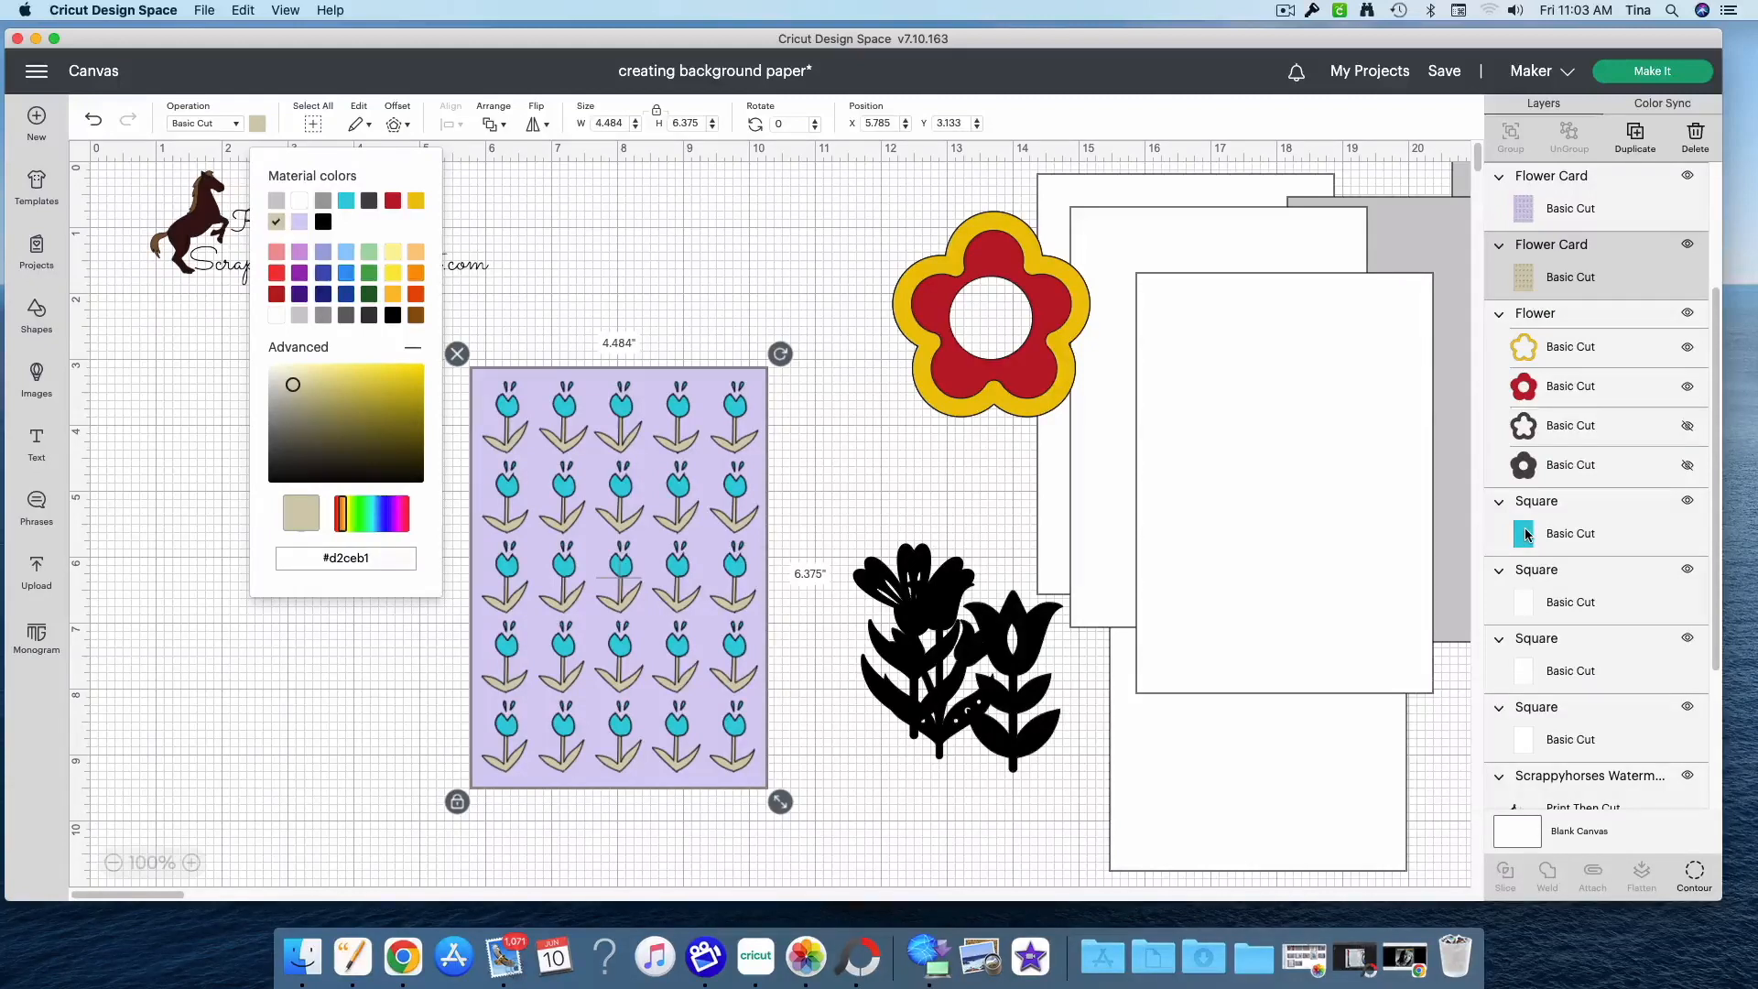
click(1526, 535)
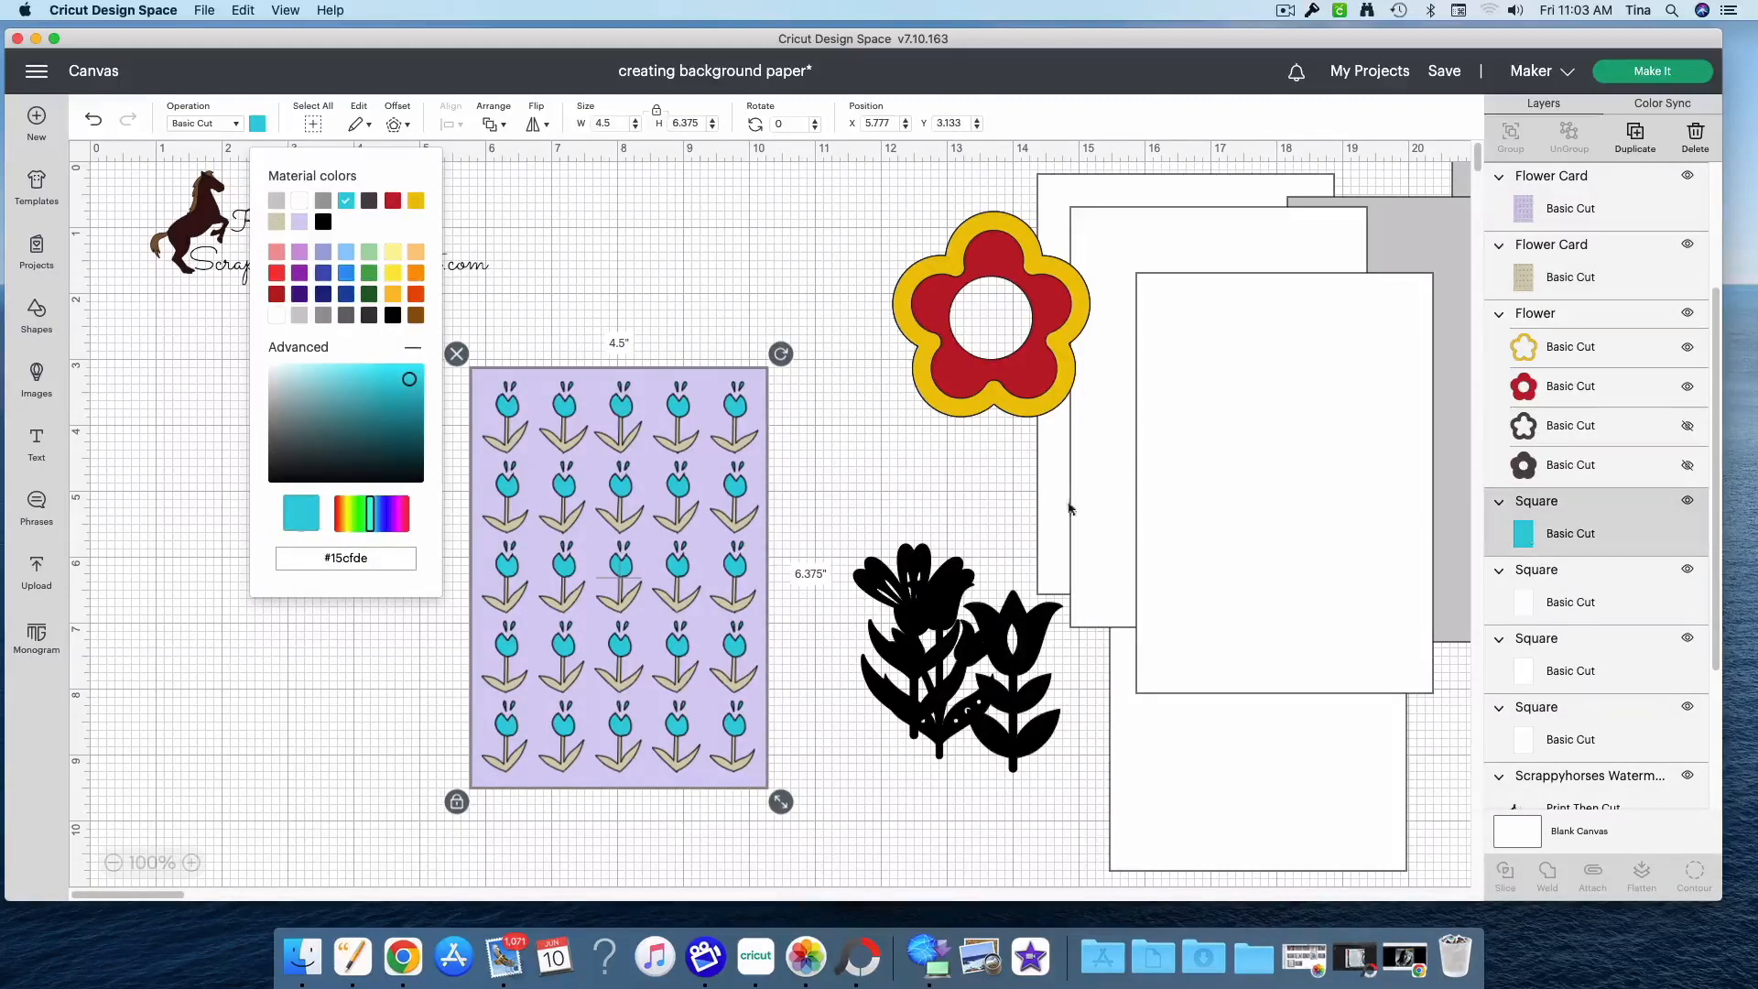
drag(409, 379, 301, 368)
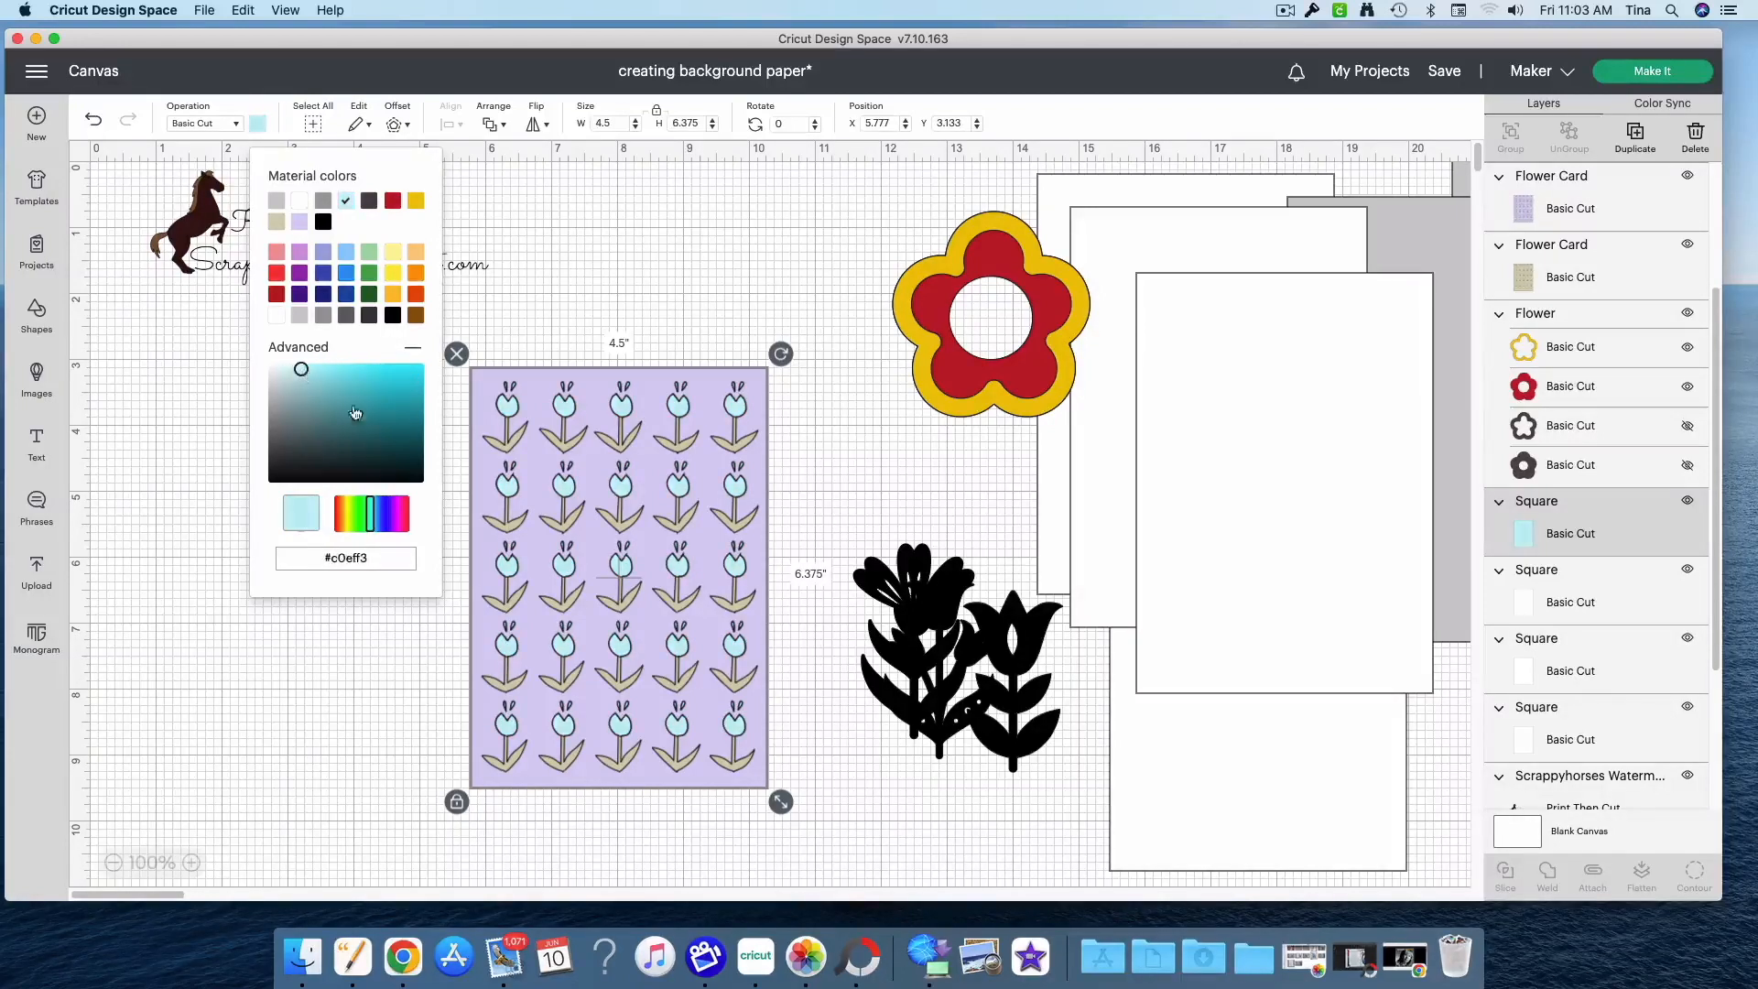
Flatten the three tulip panel layers into one printable image and move it aside over the stack of rectangles
click(712, 779)
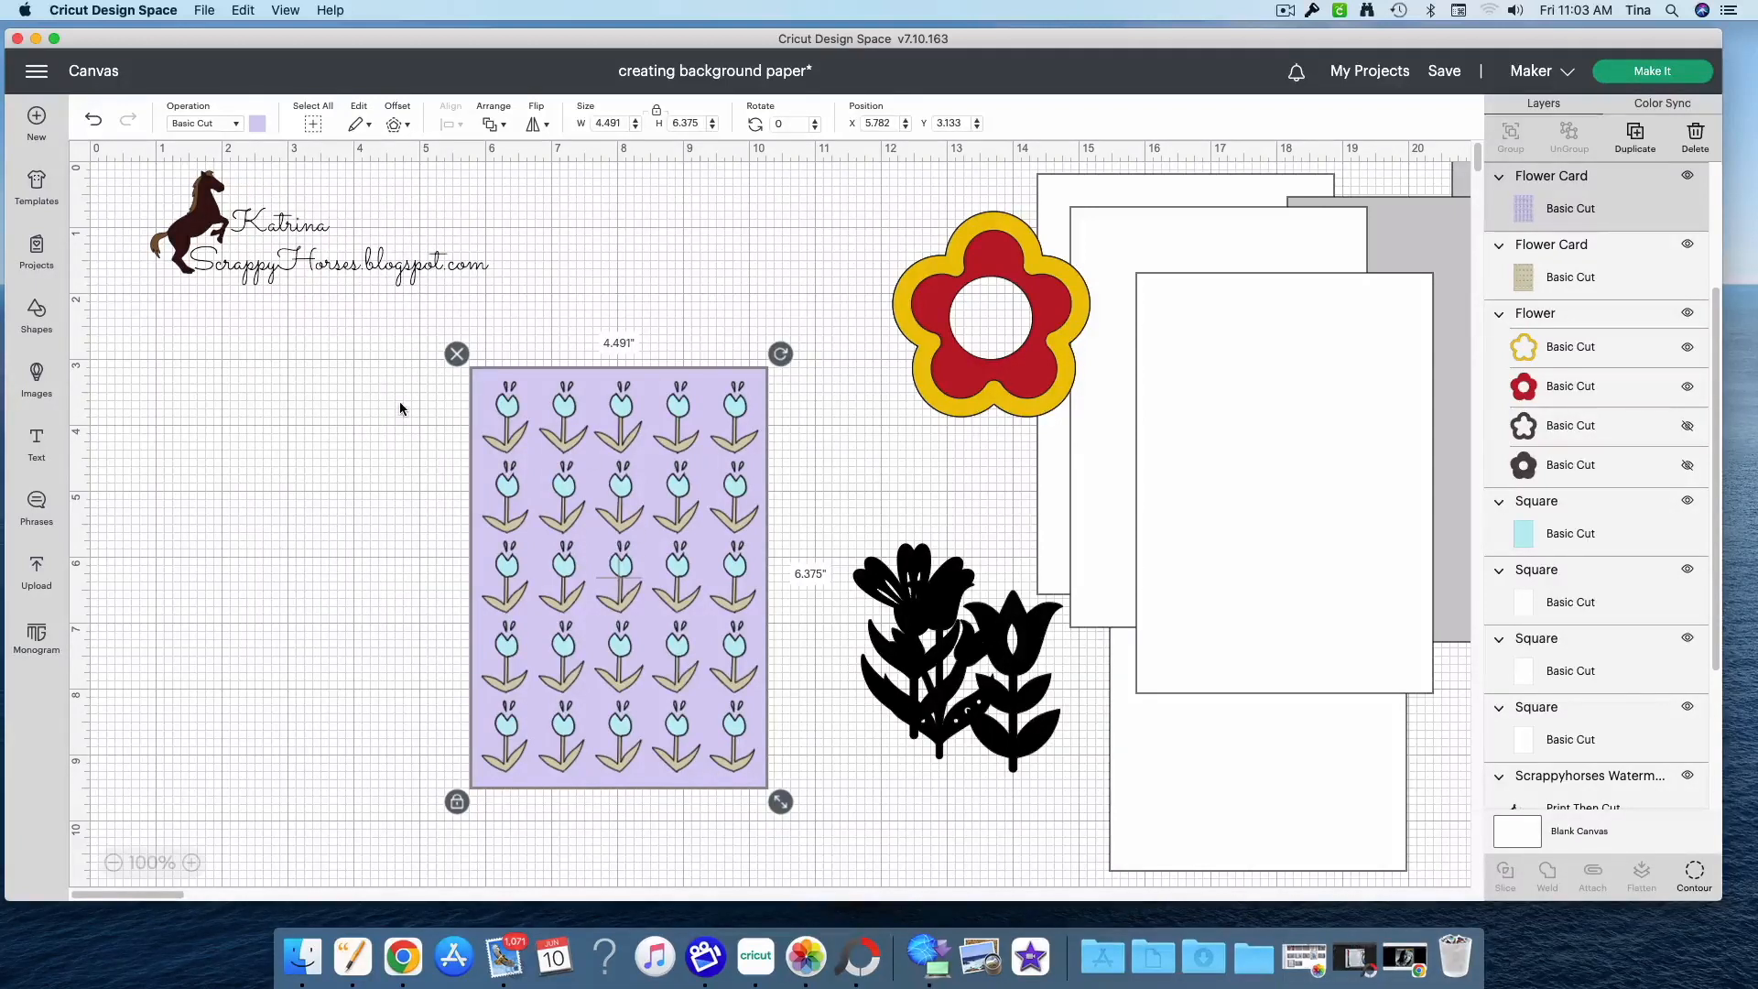
drag(390, 355, 743, 797)
click(1640, 874)
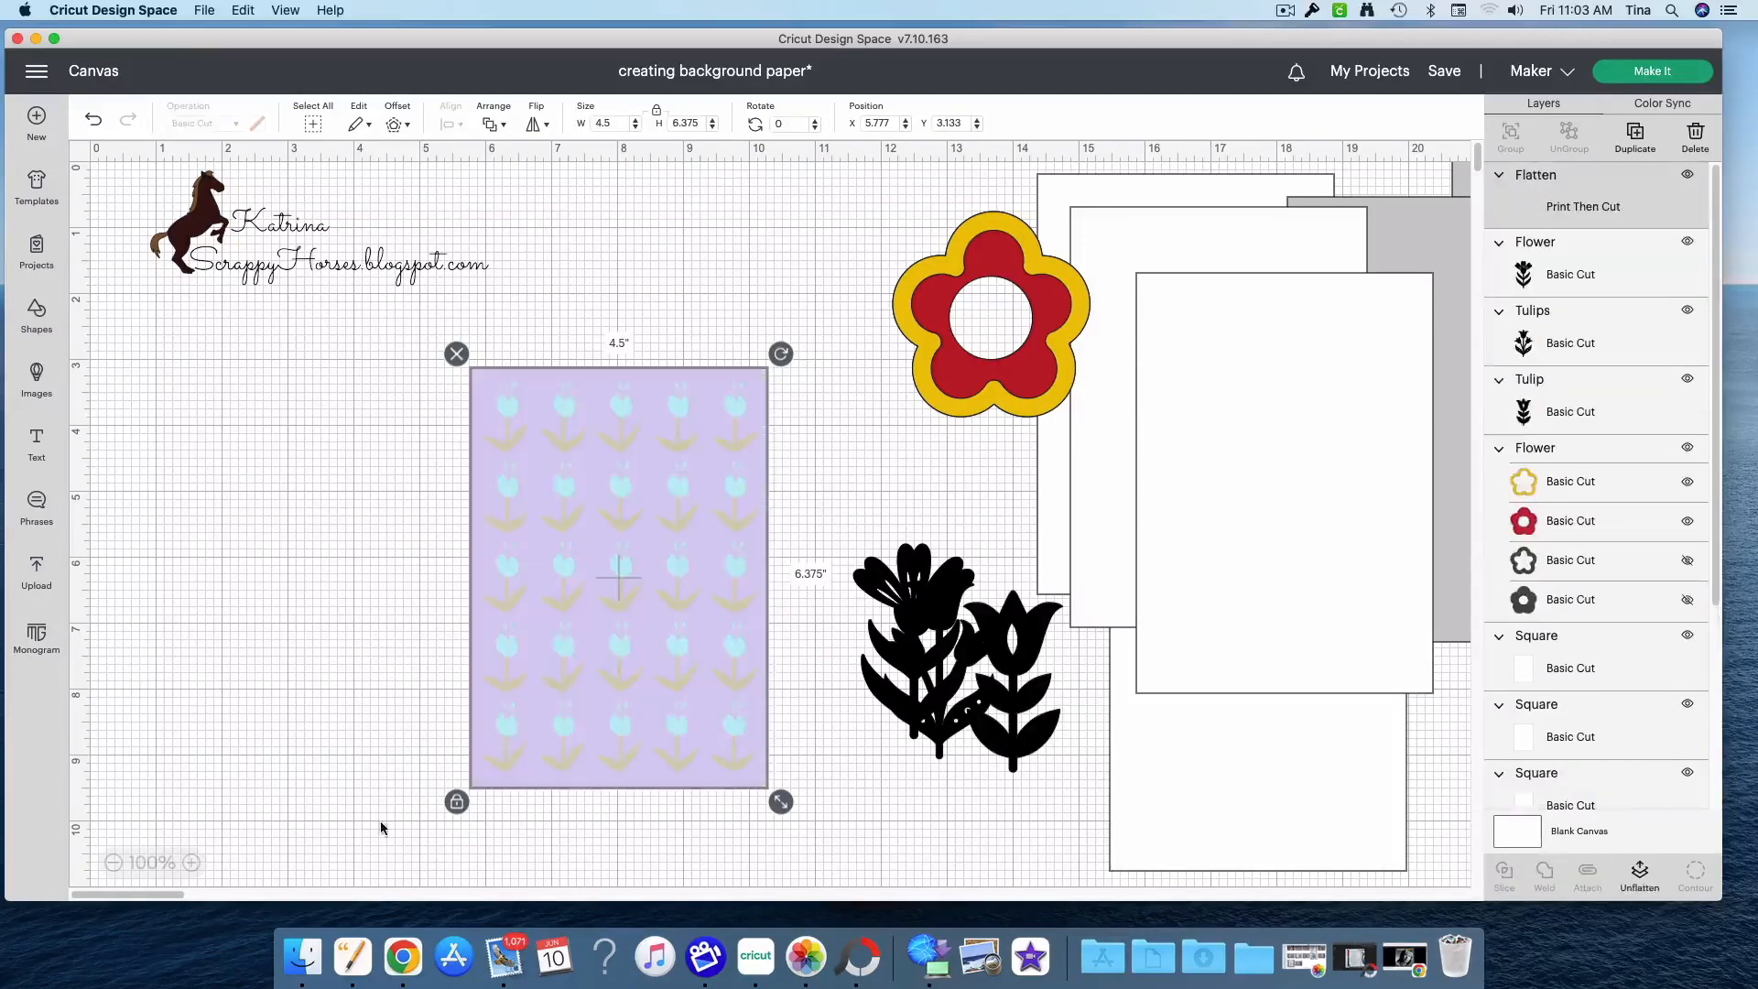
drag(596, 723, 438, 685)
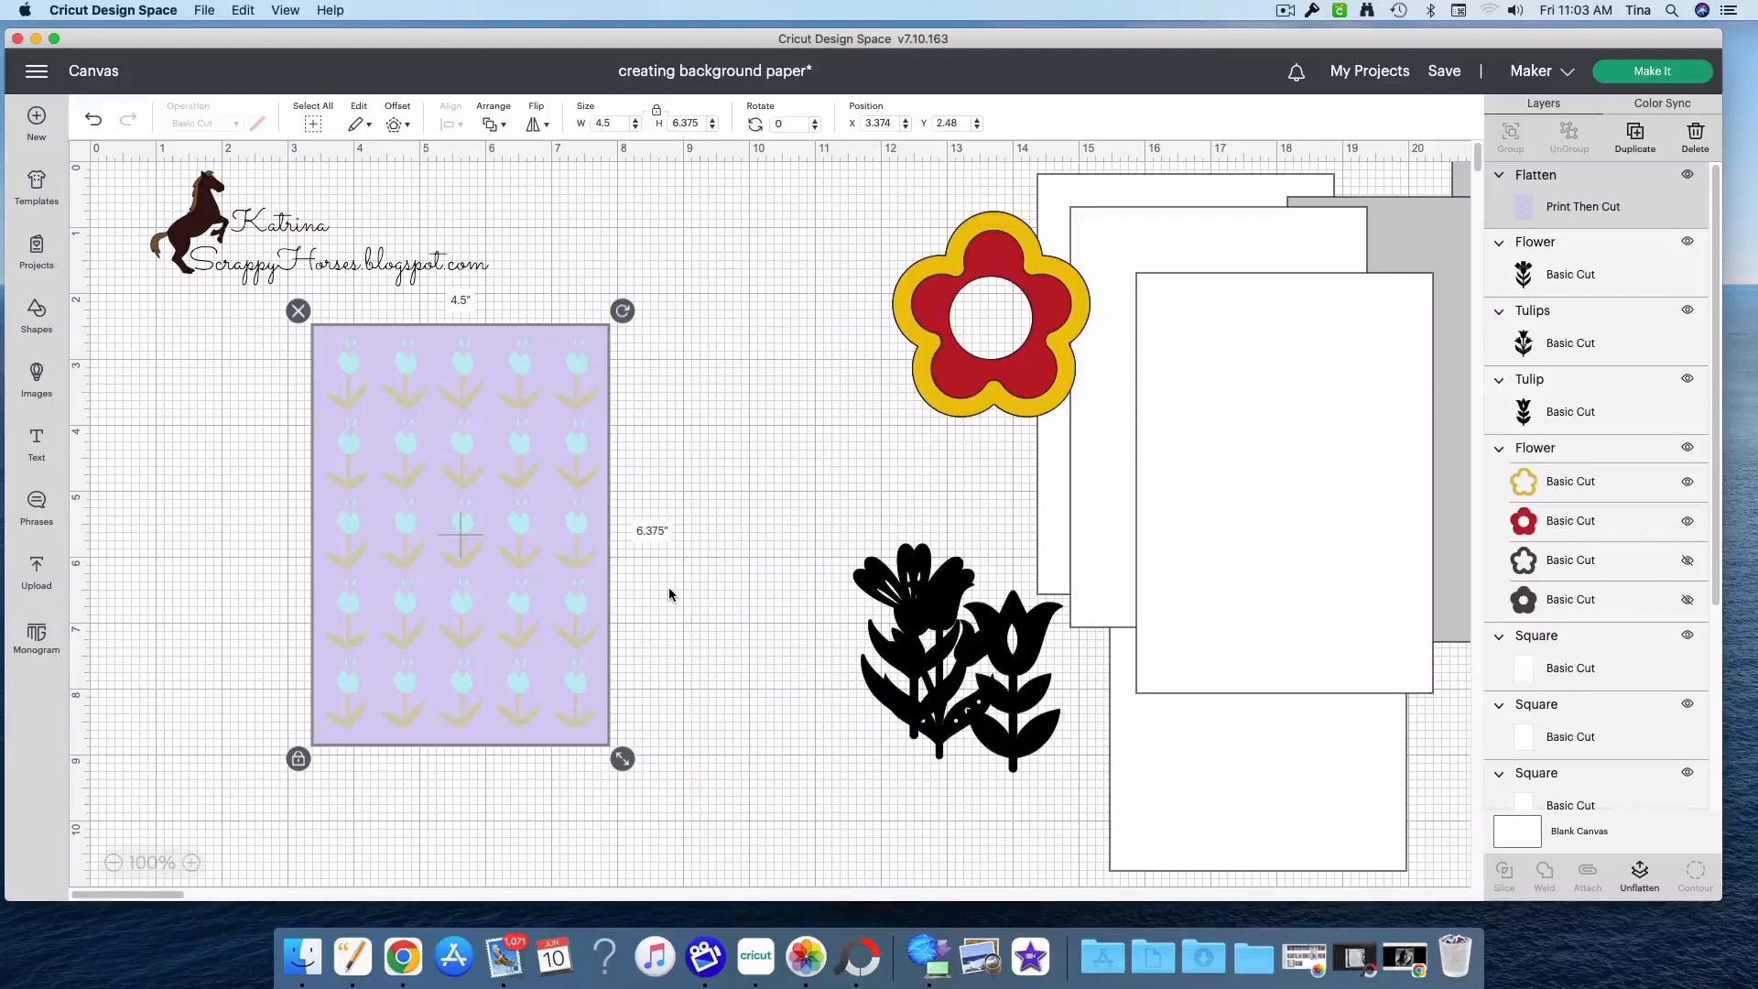
drag(503, 525, 1474, 644)
Bring a white rectangle from the stack to the open canvas and place the black single flower at its upper middle
drag(1229, 383, 433, 442)
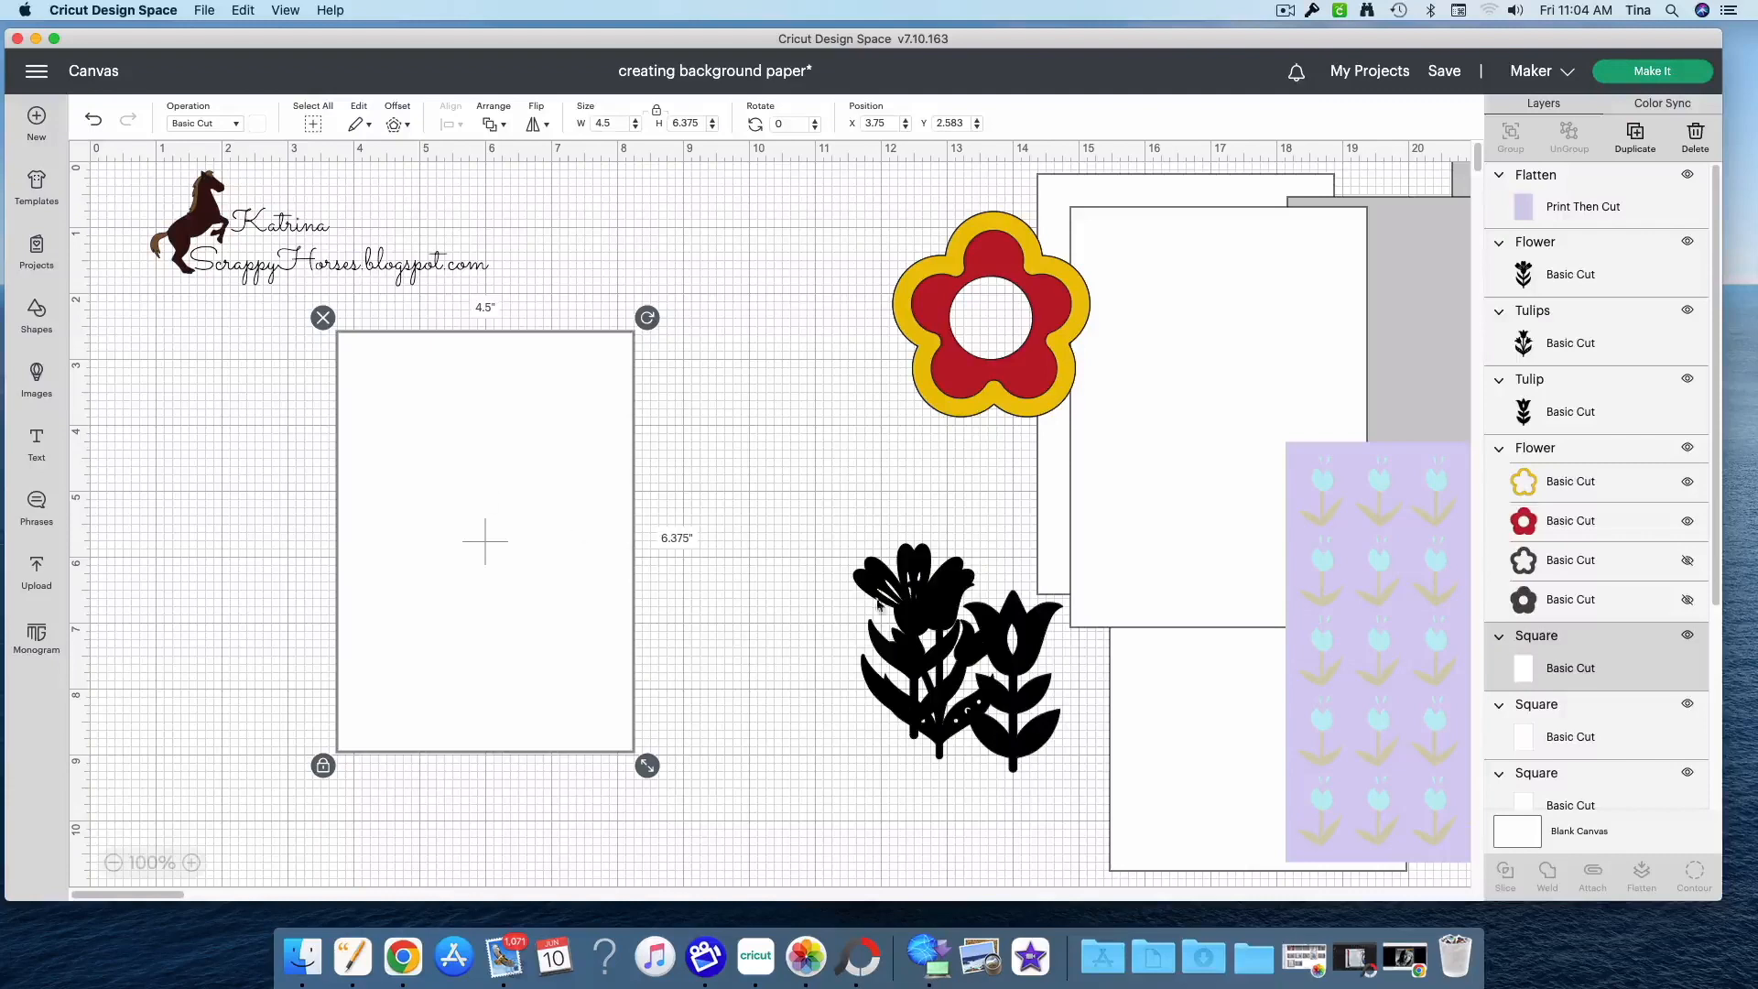
drag(940, 604, 811, 476)
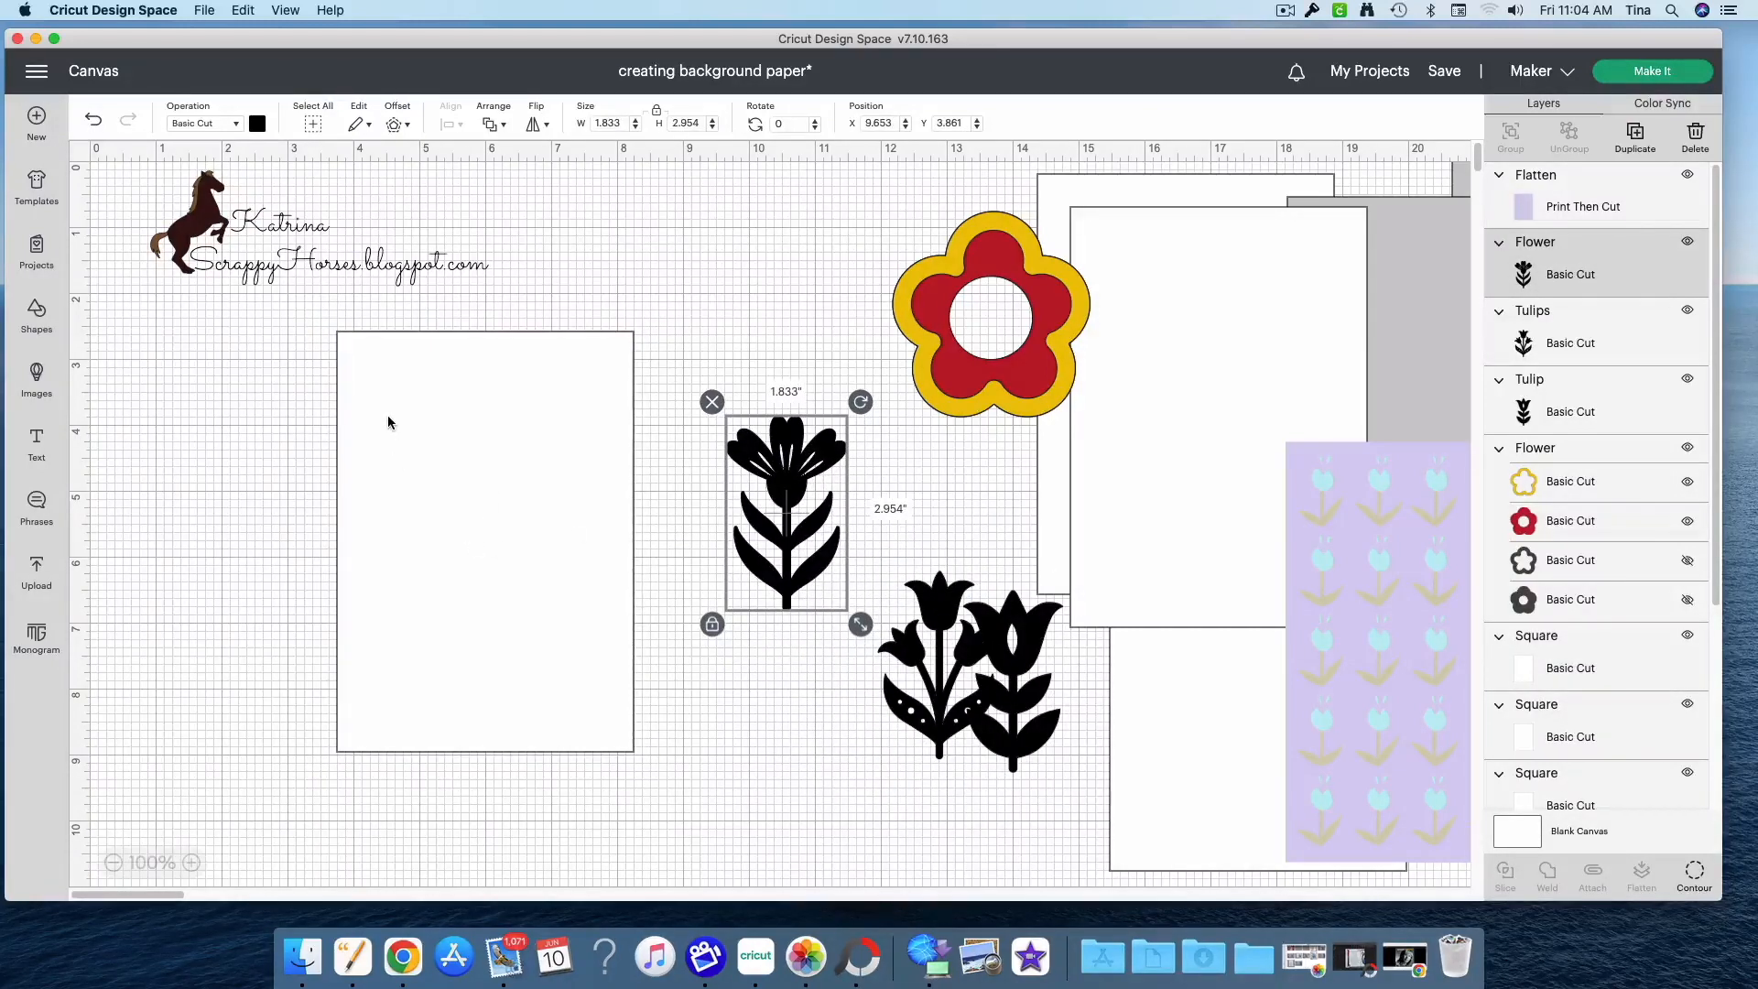
drag(1370, 592, 1111, 581)
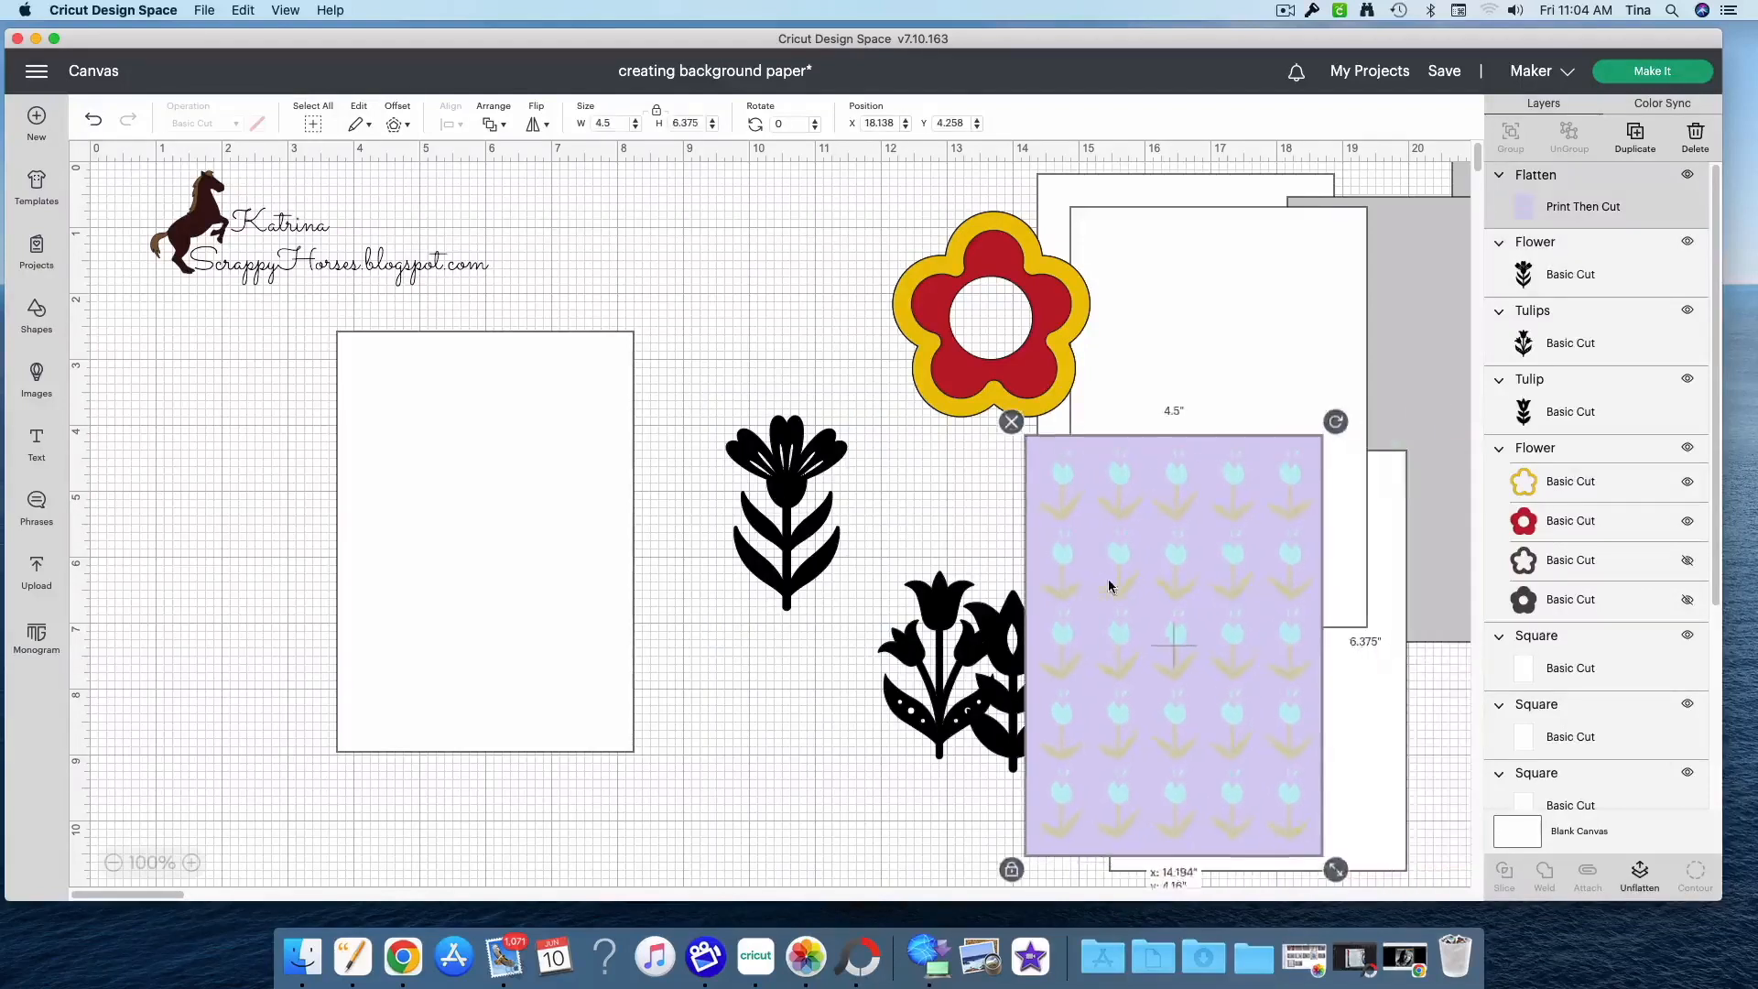
drag(1286, 635, 1512, 601)
drag(781, 566, 479, 492)
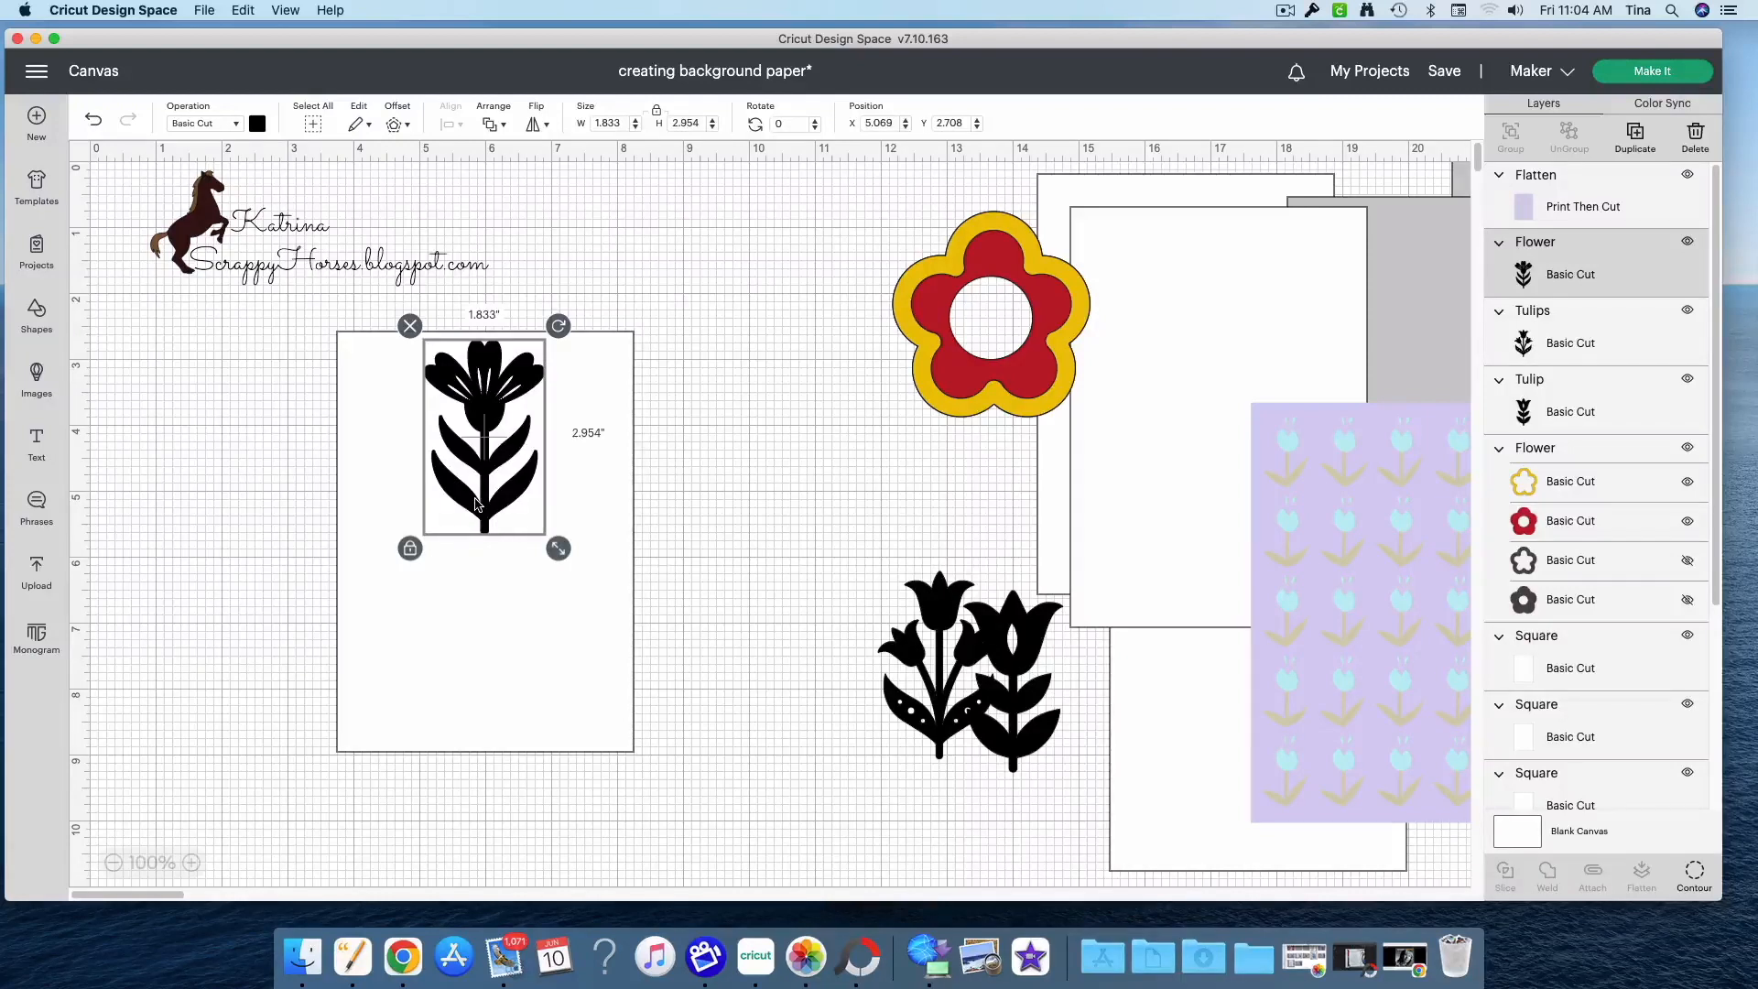
Move the white rectangle to the canvas origin, place the flower at its upper middle and shrink it to about 1.24 by 1.99 inches
drag(541, 702, 330, 491)
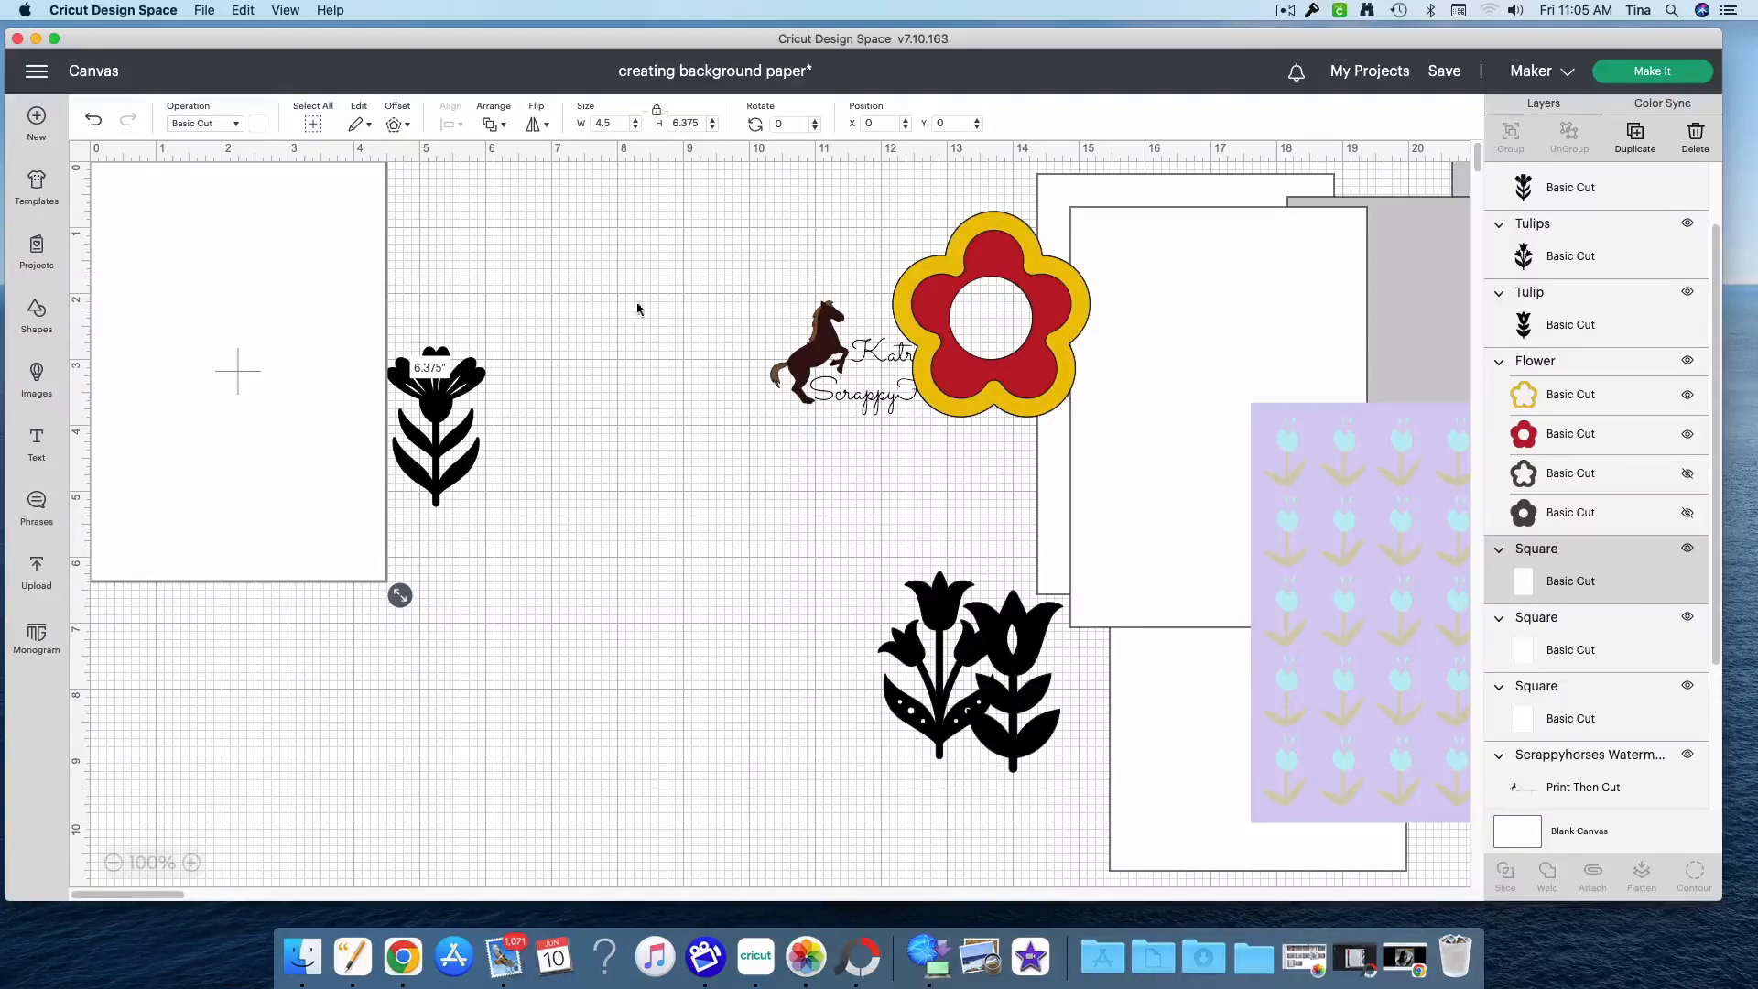
drag(442, 444, 245, 229)
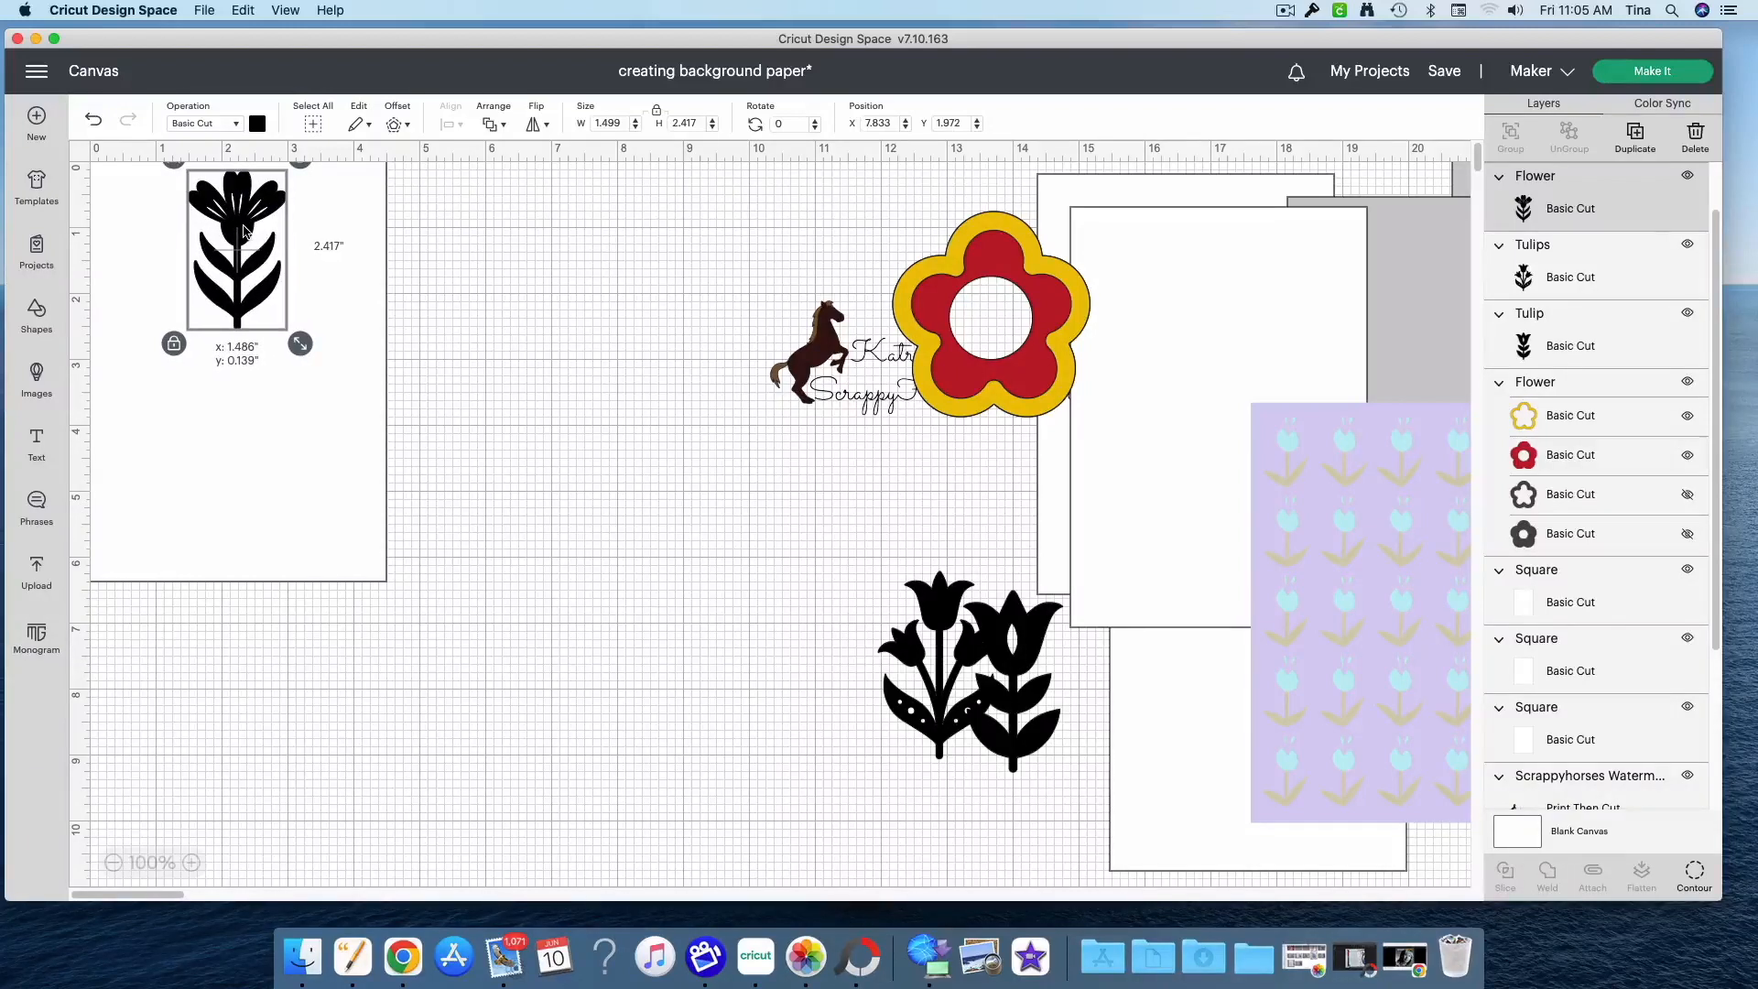
drag(245, 230, 246, 231)
drag(300, 345, 231, 286)
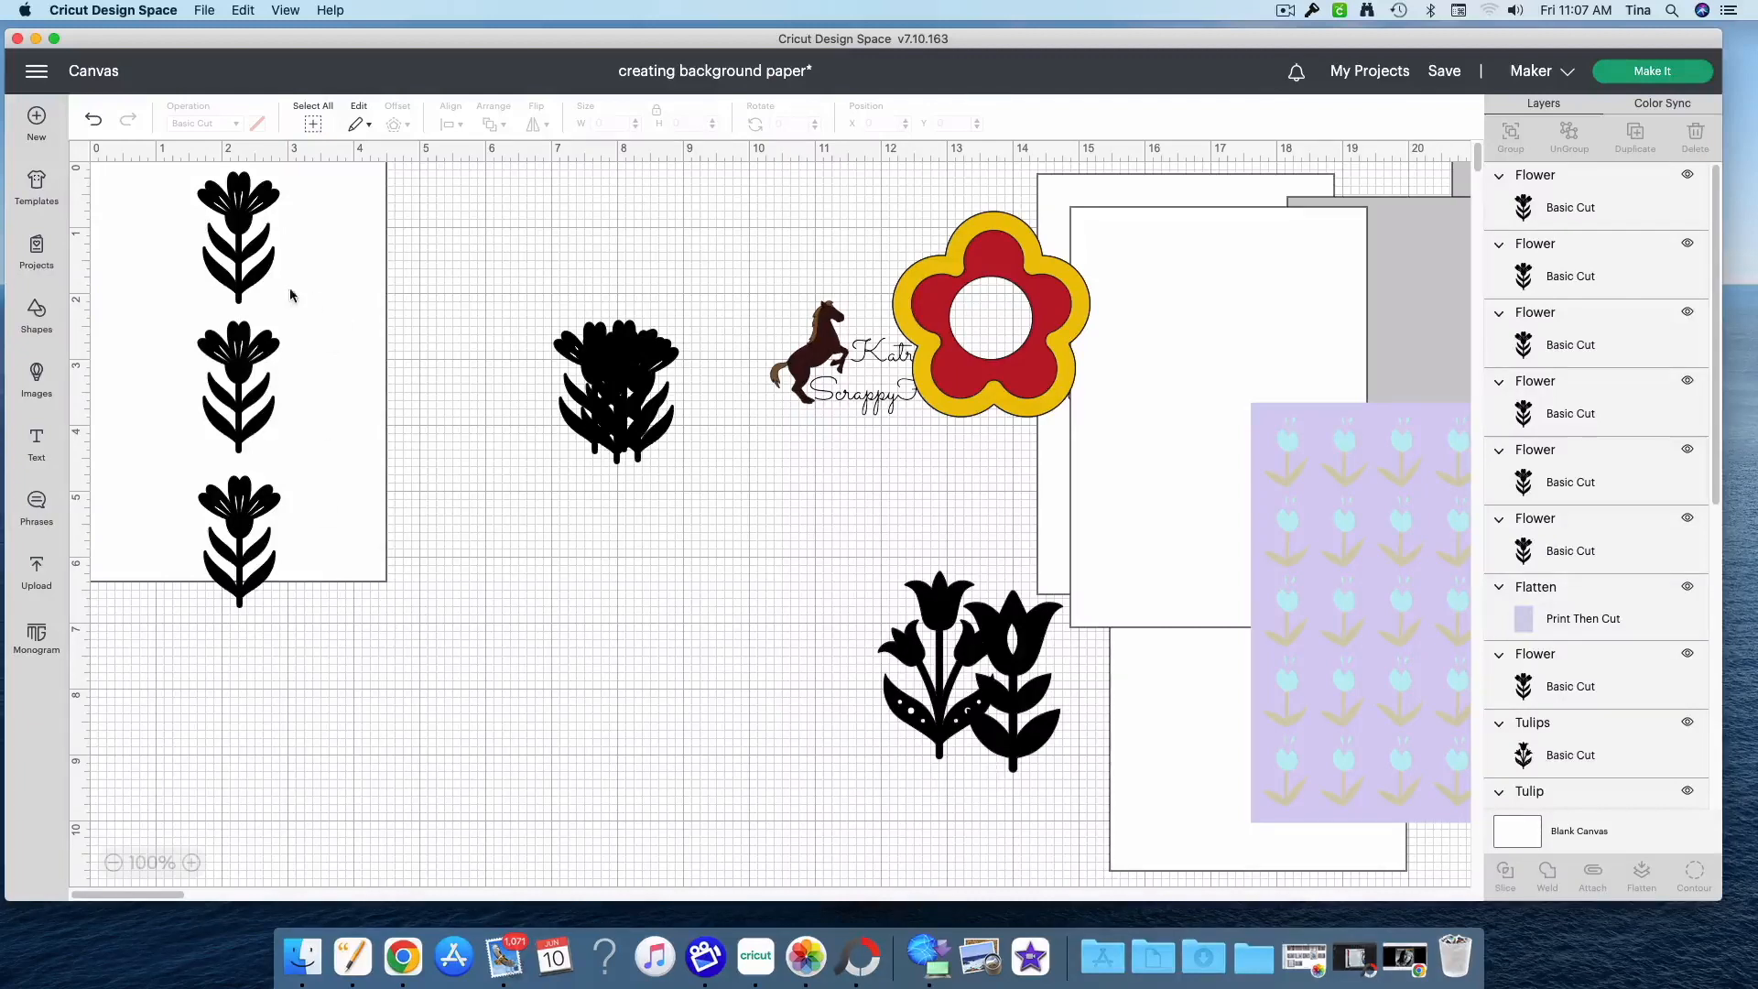
Shrink the uppermost flower to about 1.03 by 1.66 inches and move the two larger flowers below it off the rectangle
click(245, 286)
drag(293, 318, 239, 237)
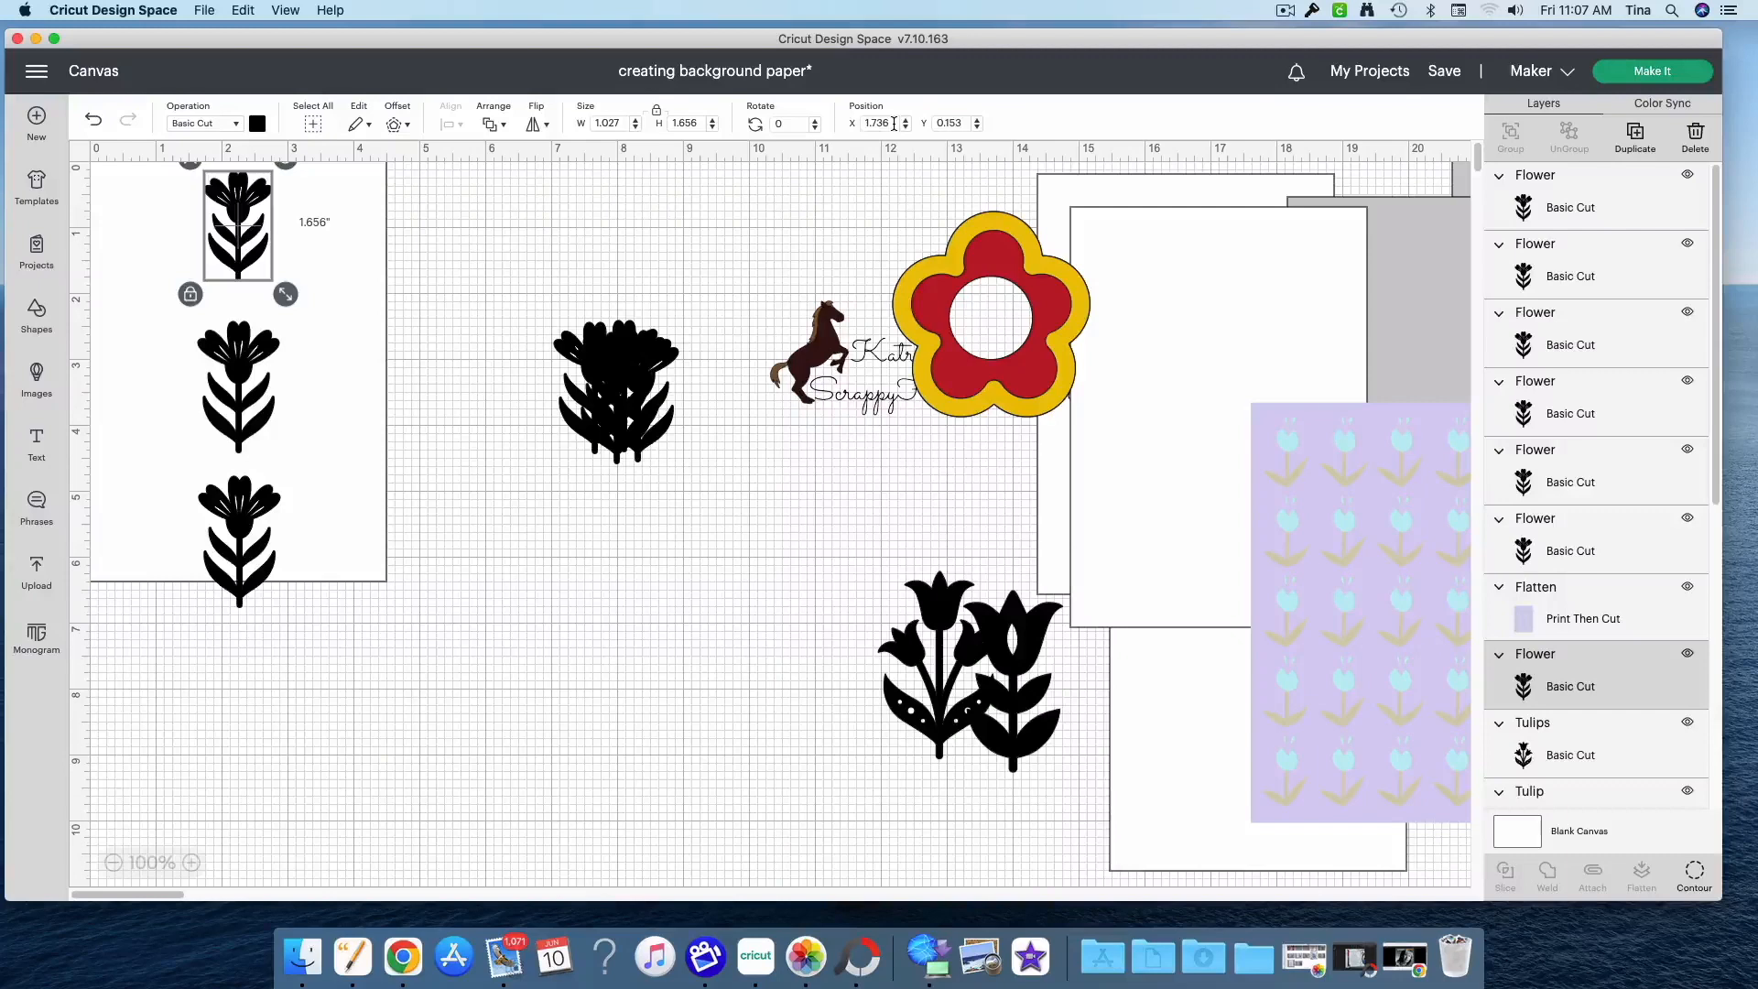
click(243, 346)
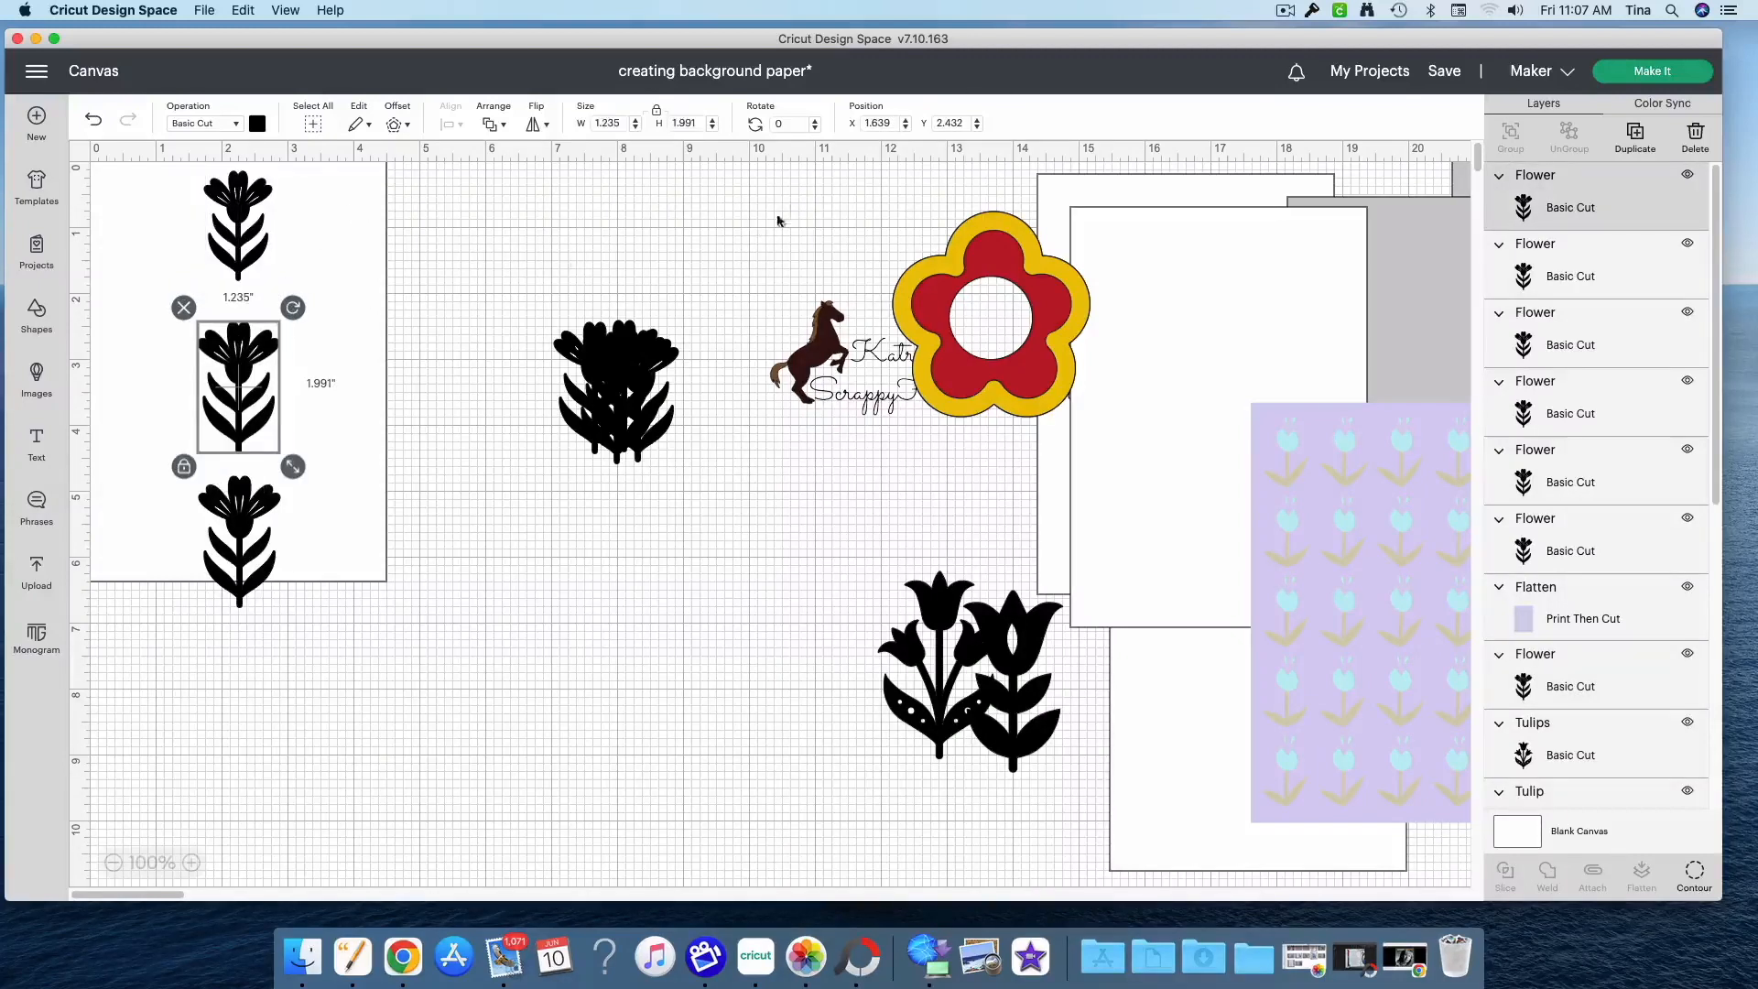
drag(228, 394, 480, 535)
drag(234, 550, 611, 599)
drag(481, 552, 677, 547)
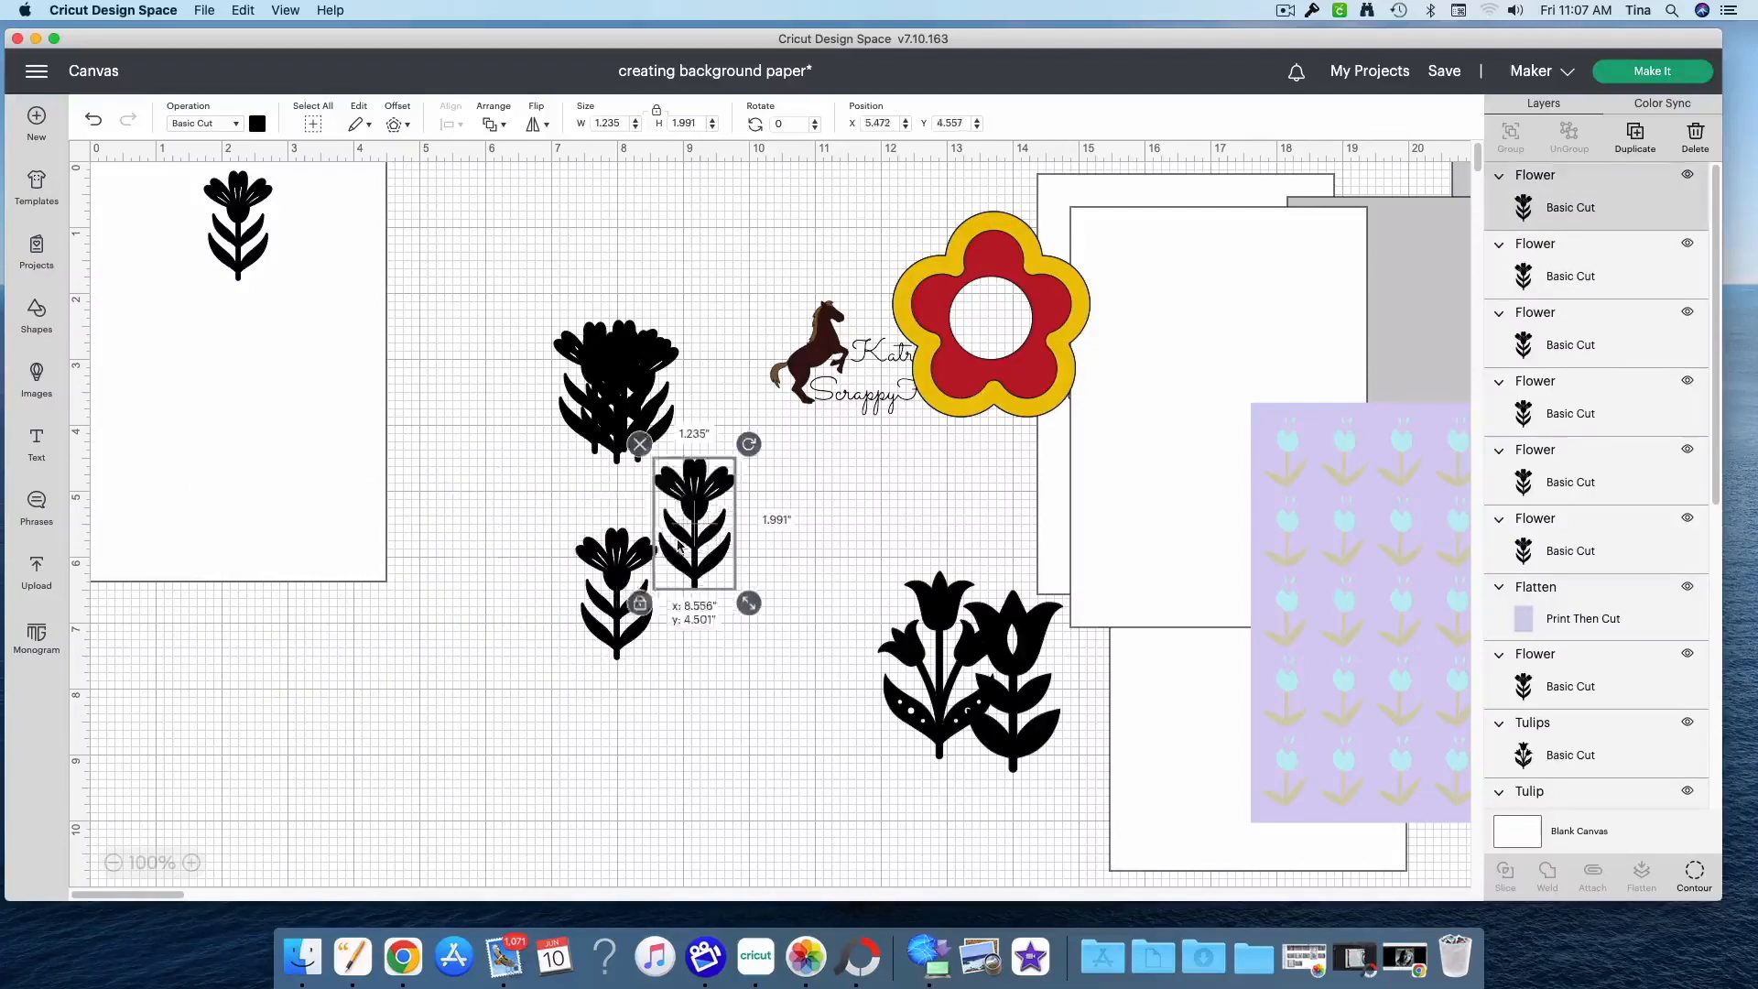
Duplicate the small flower, place the copy directly below the original and set its X position to 1.736
click(240, 227)
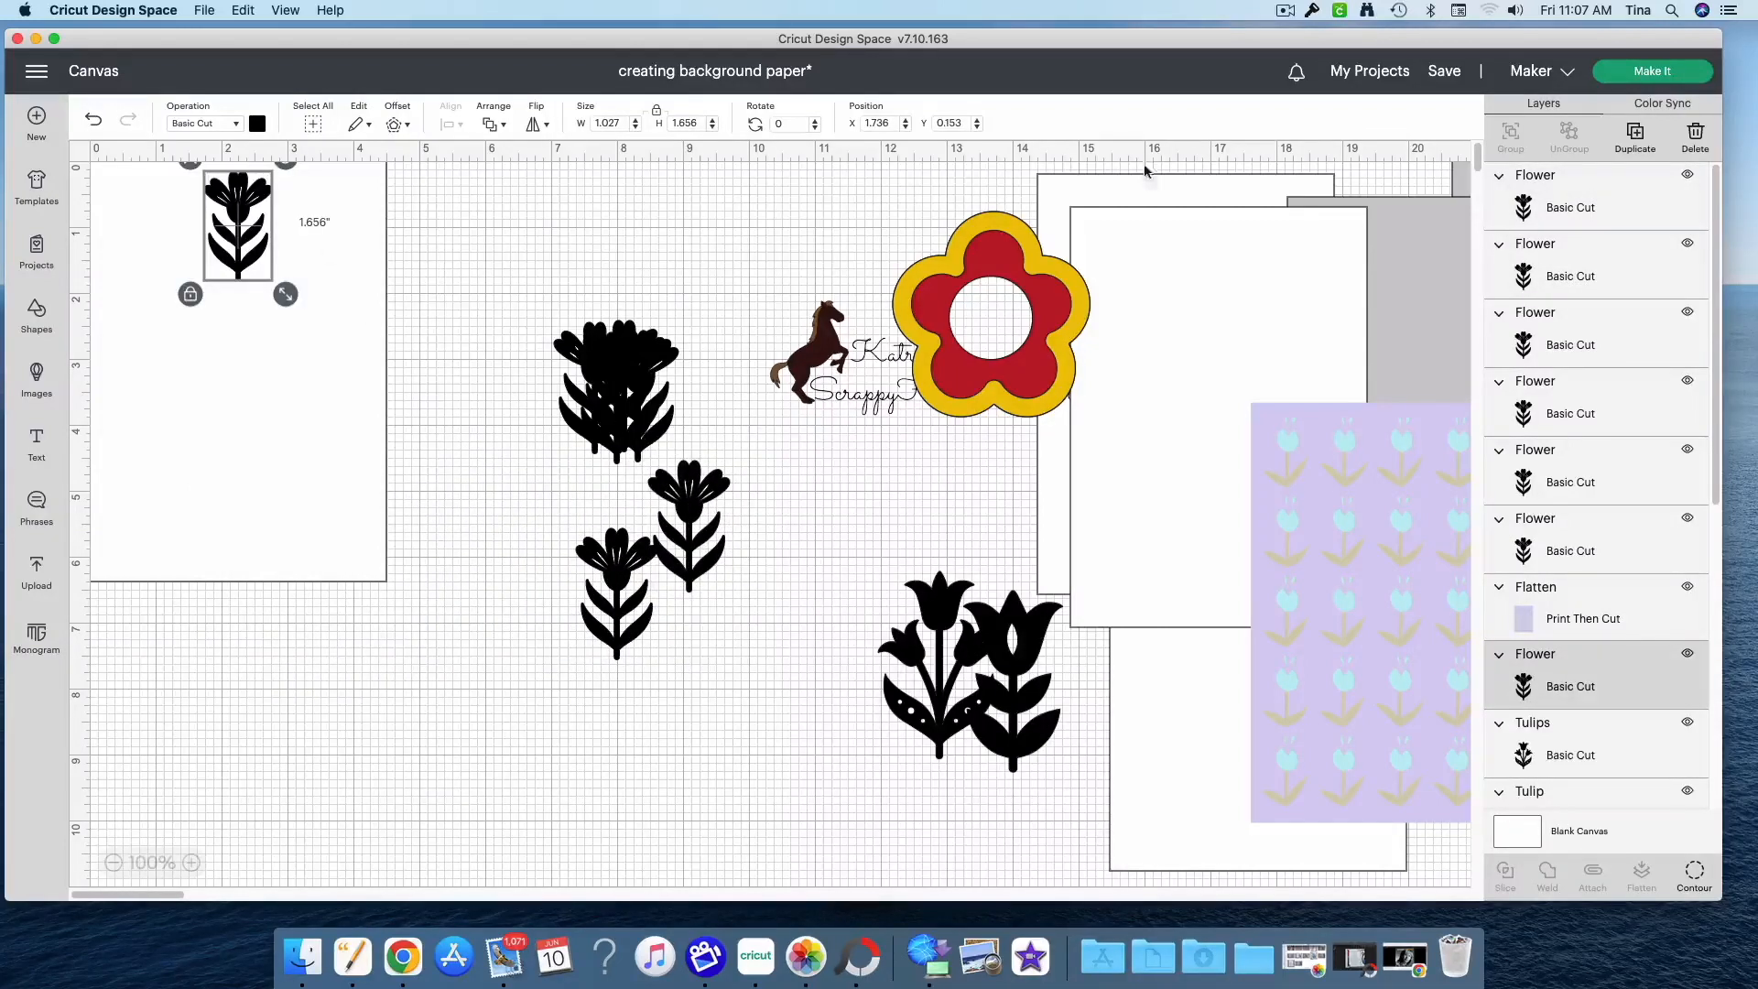
click(1635, 138)
drag(652, 643, 257, 385)
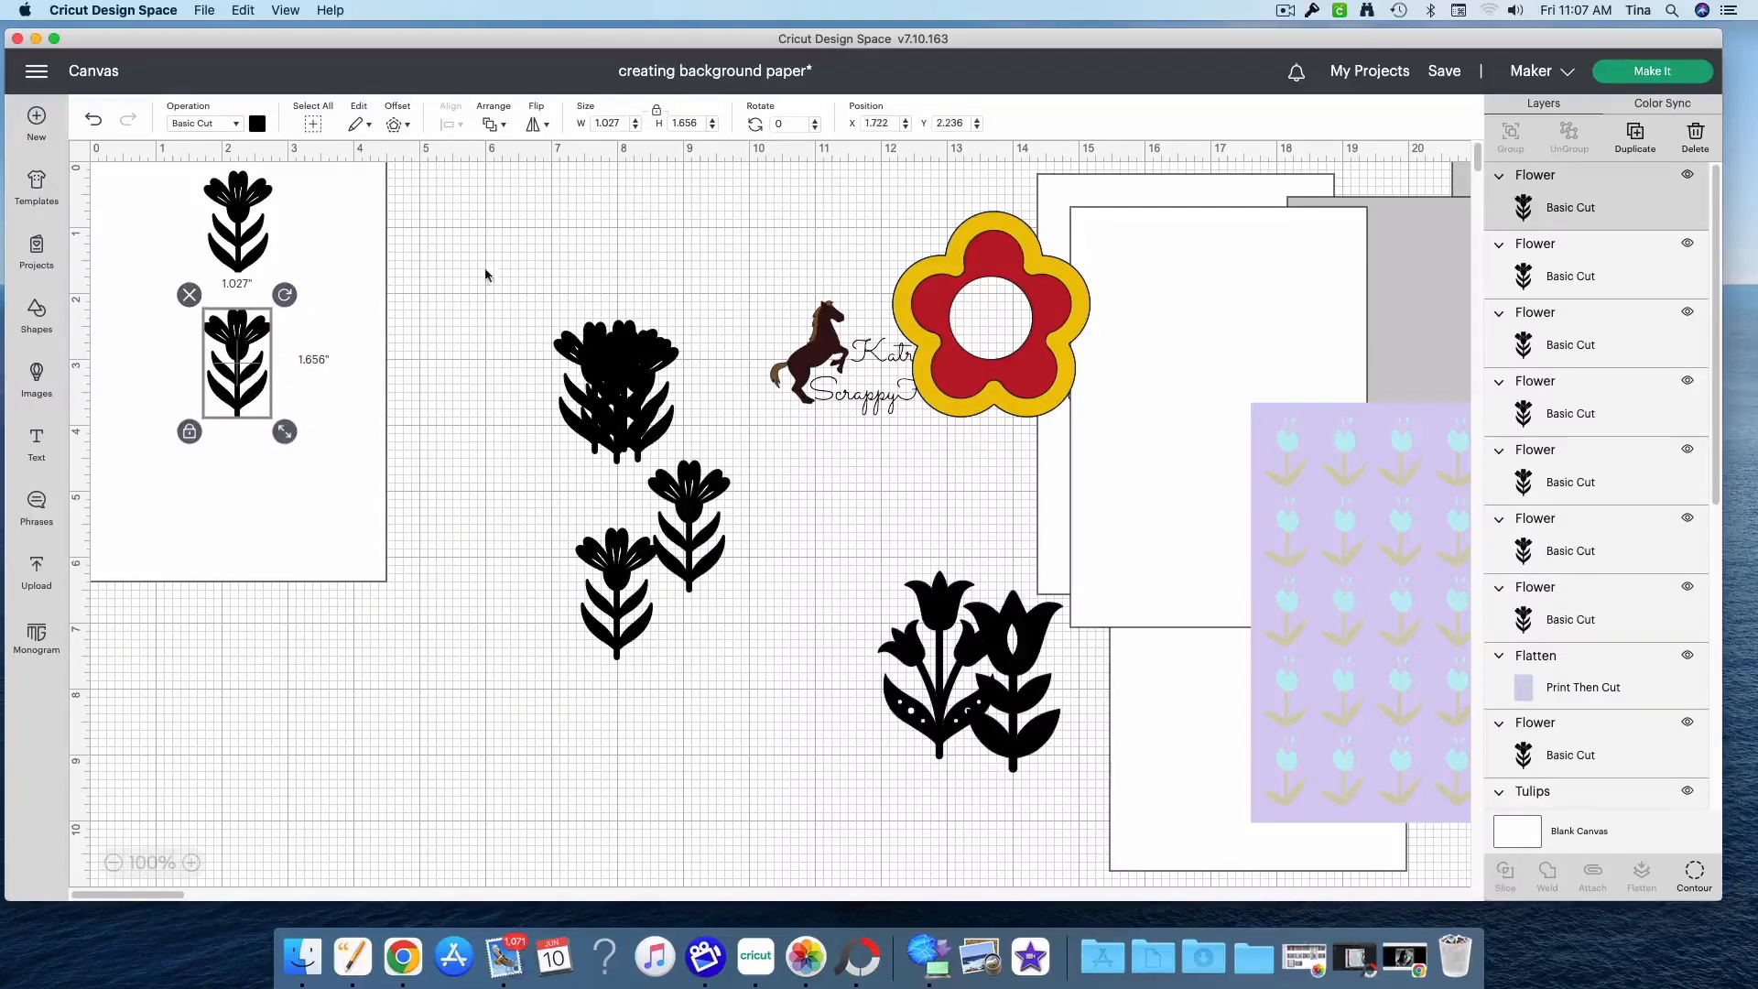
drag(888, 123, 875, 123)
key(Return)
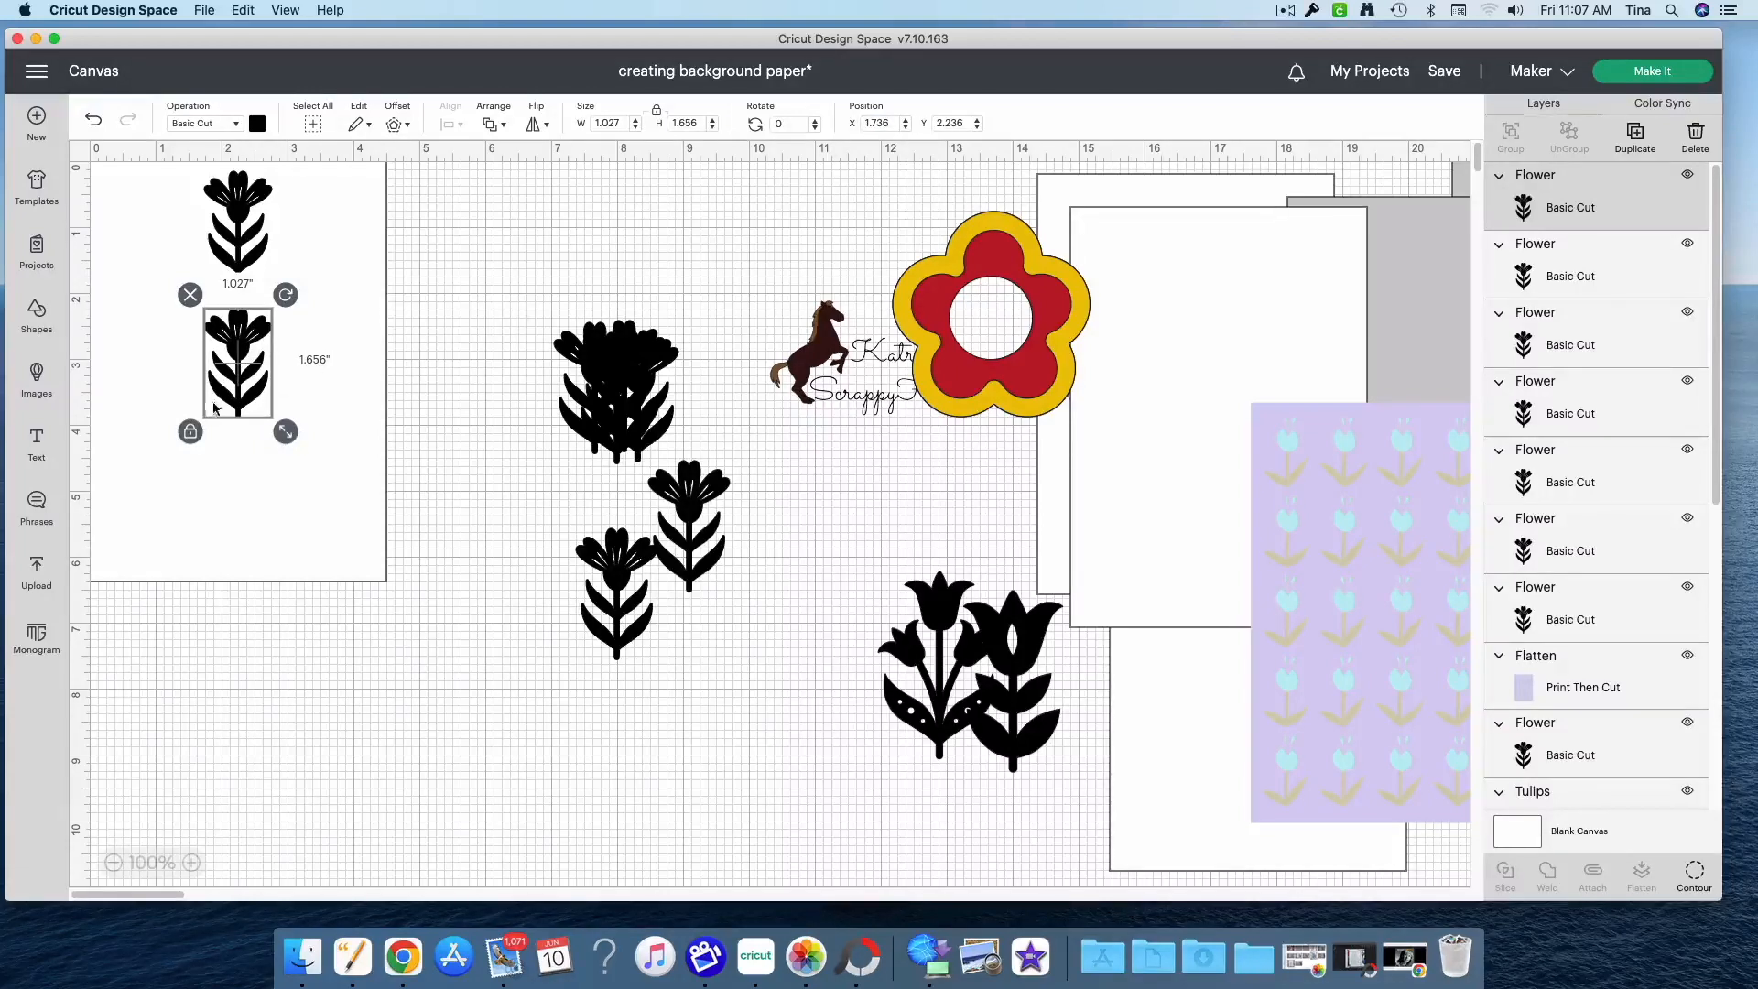
Duplicate the second small flower, place the copy below it near the rectangle's lower edge and set its X position to 1.736
drag(230, 403, 230, 402)
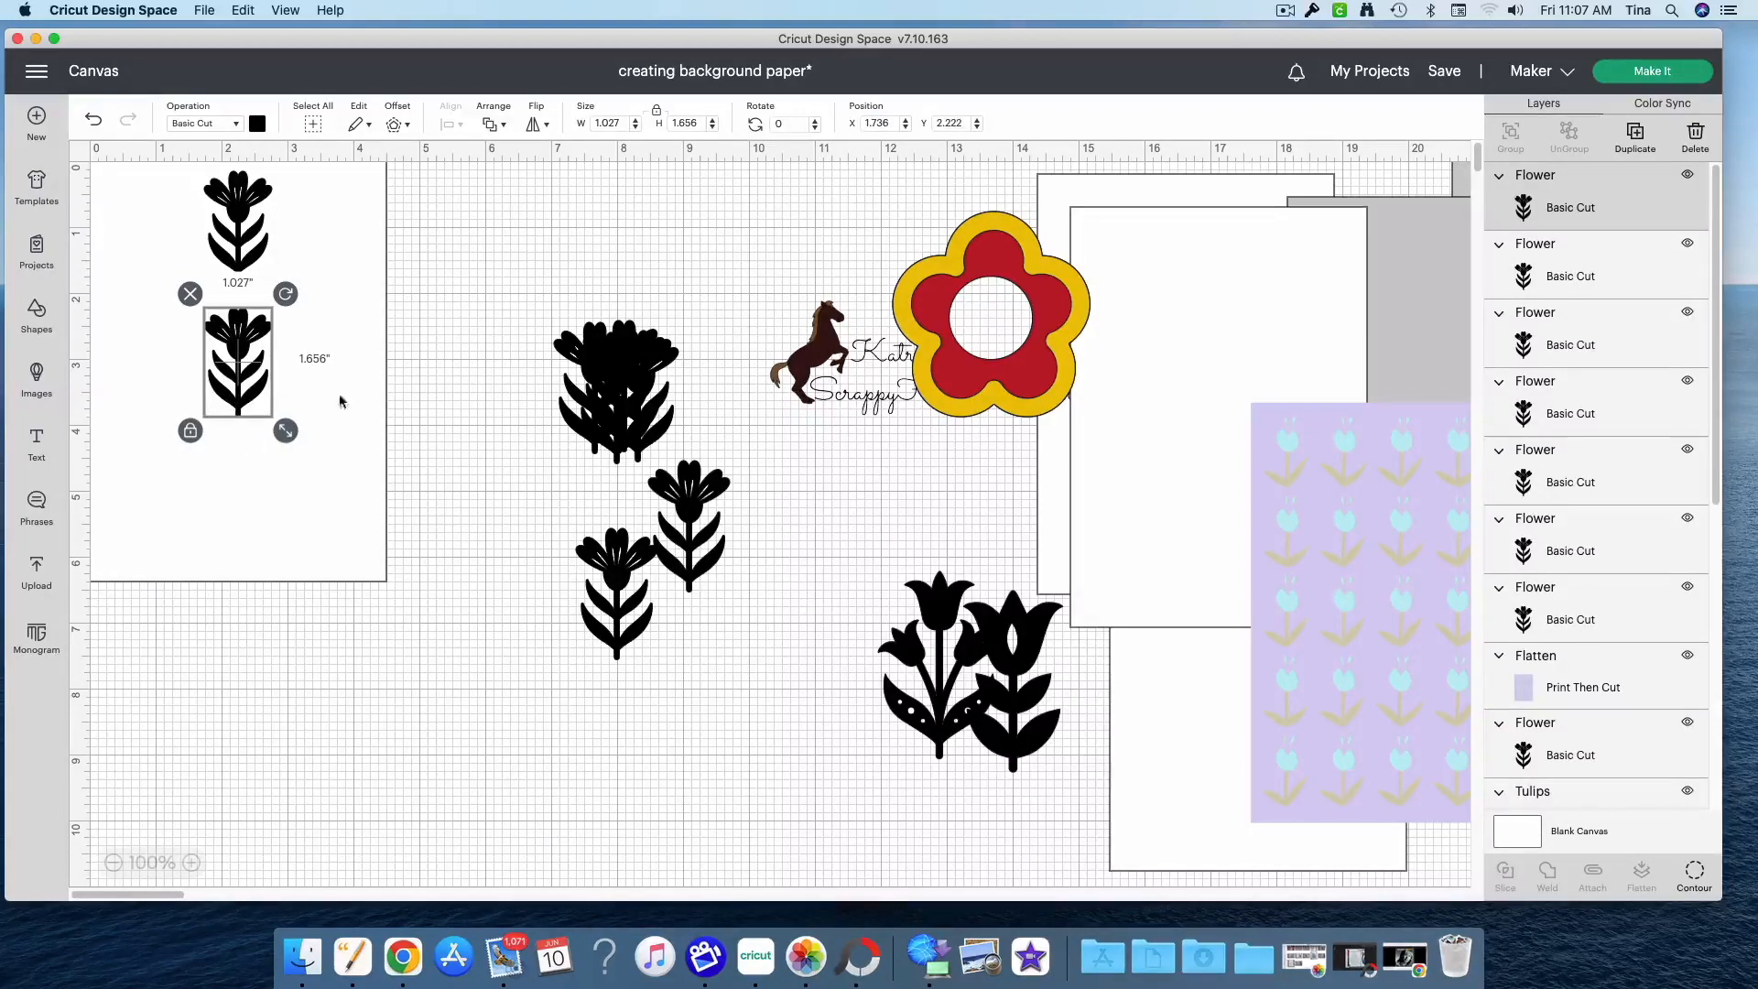
click(1618, 139)
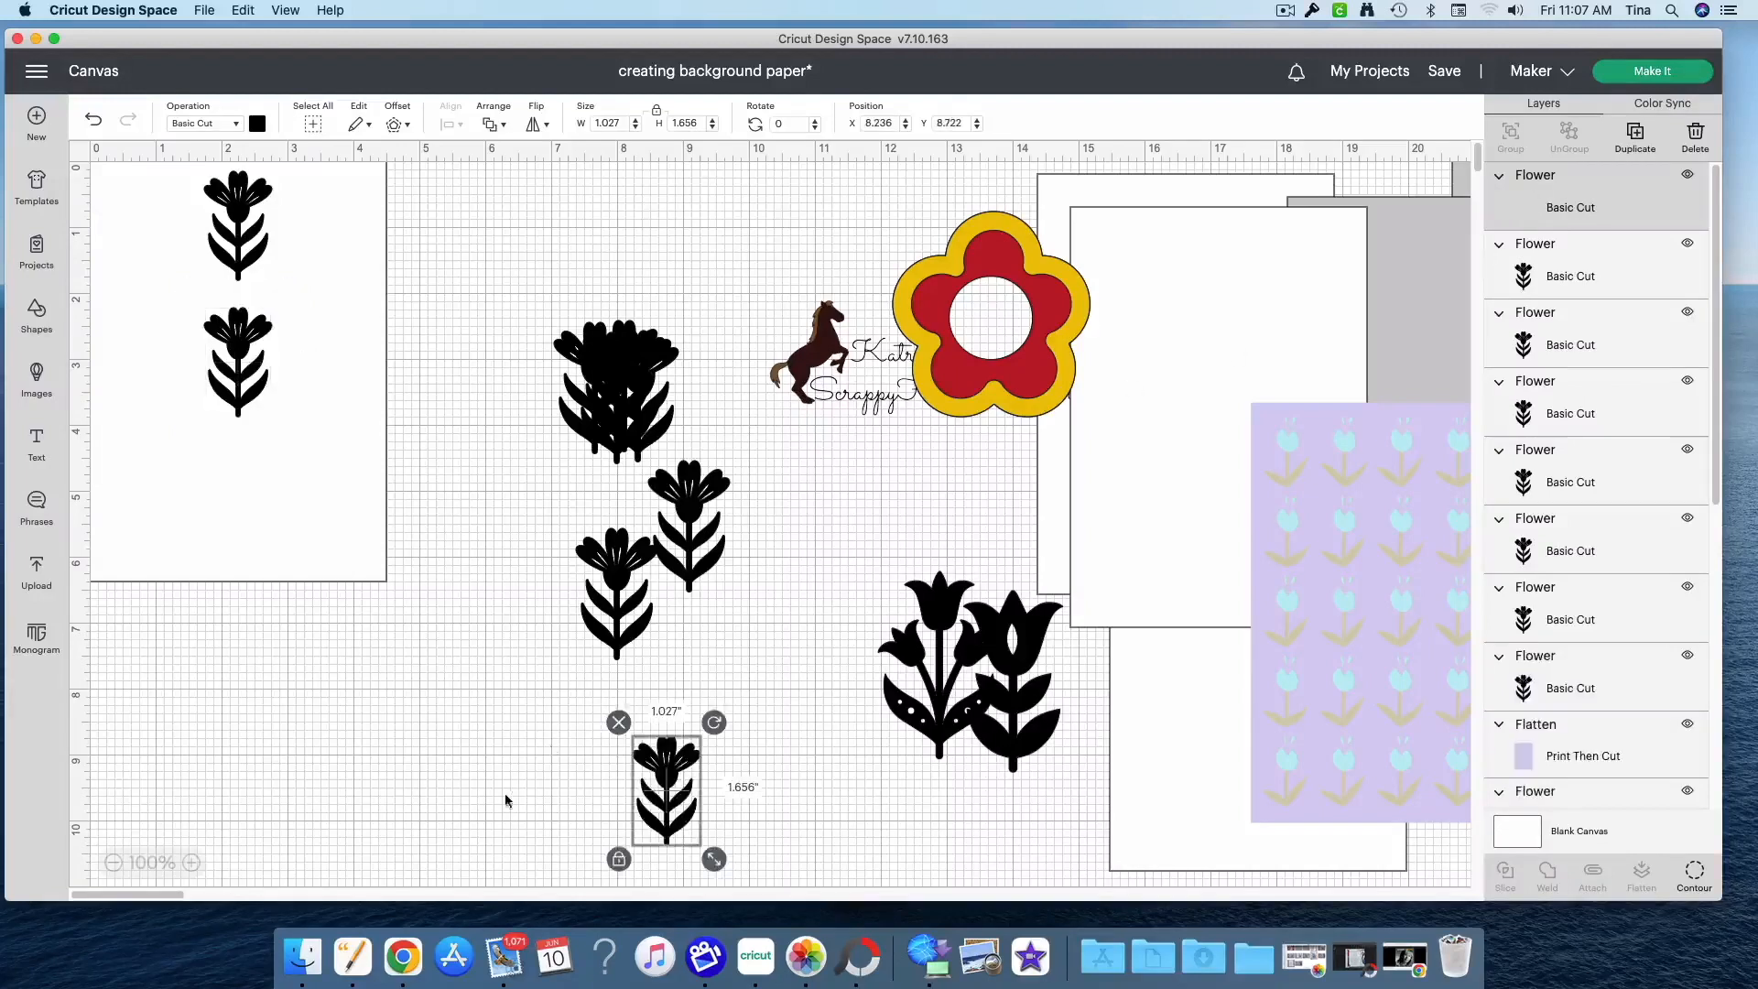
drag(663, 810, 246, 531)
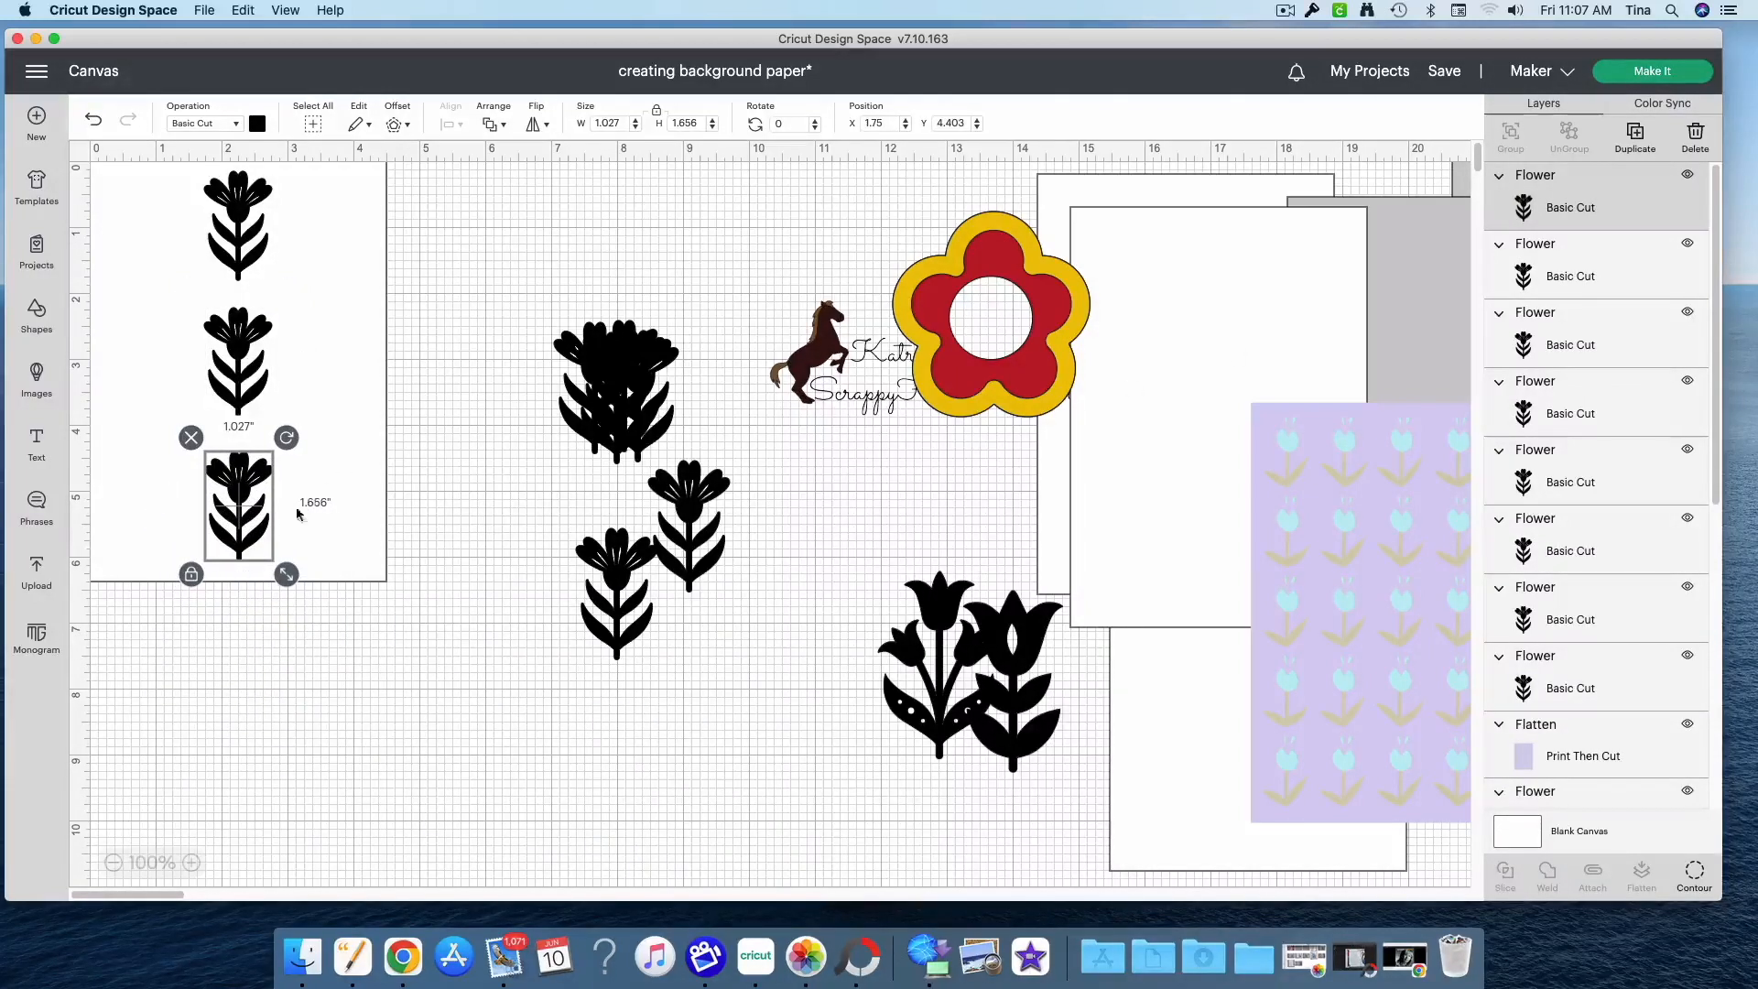
click(877, 122)
text(1.736)
key(Return)
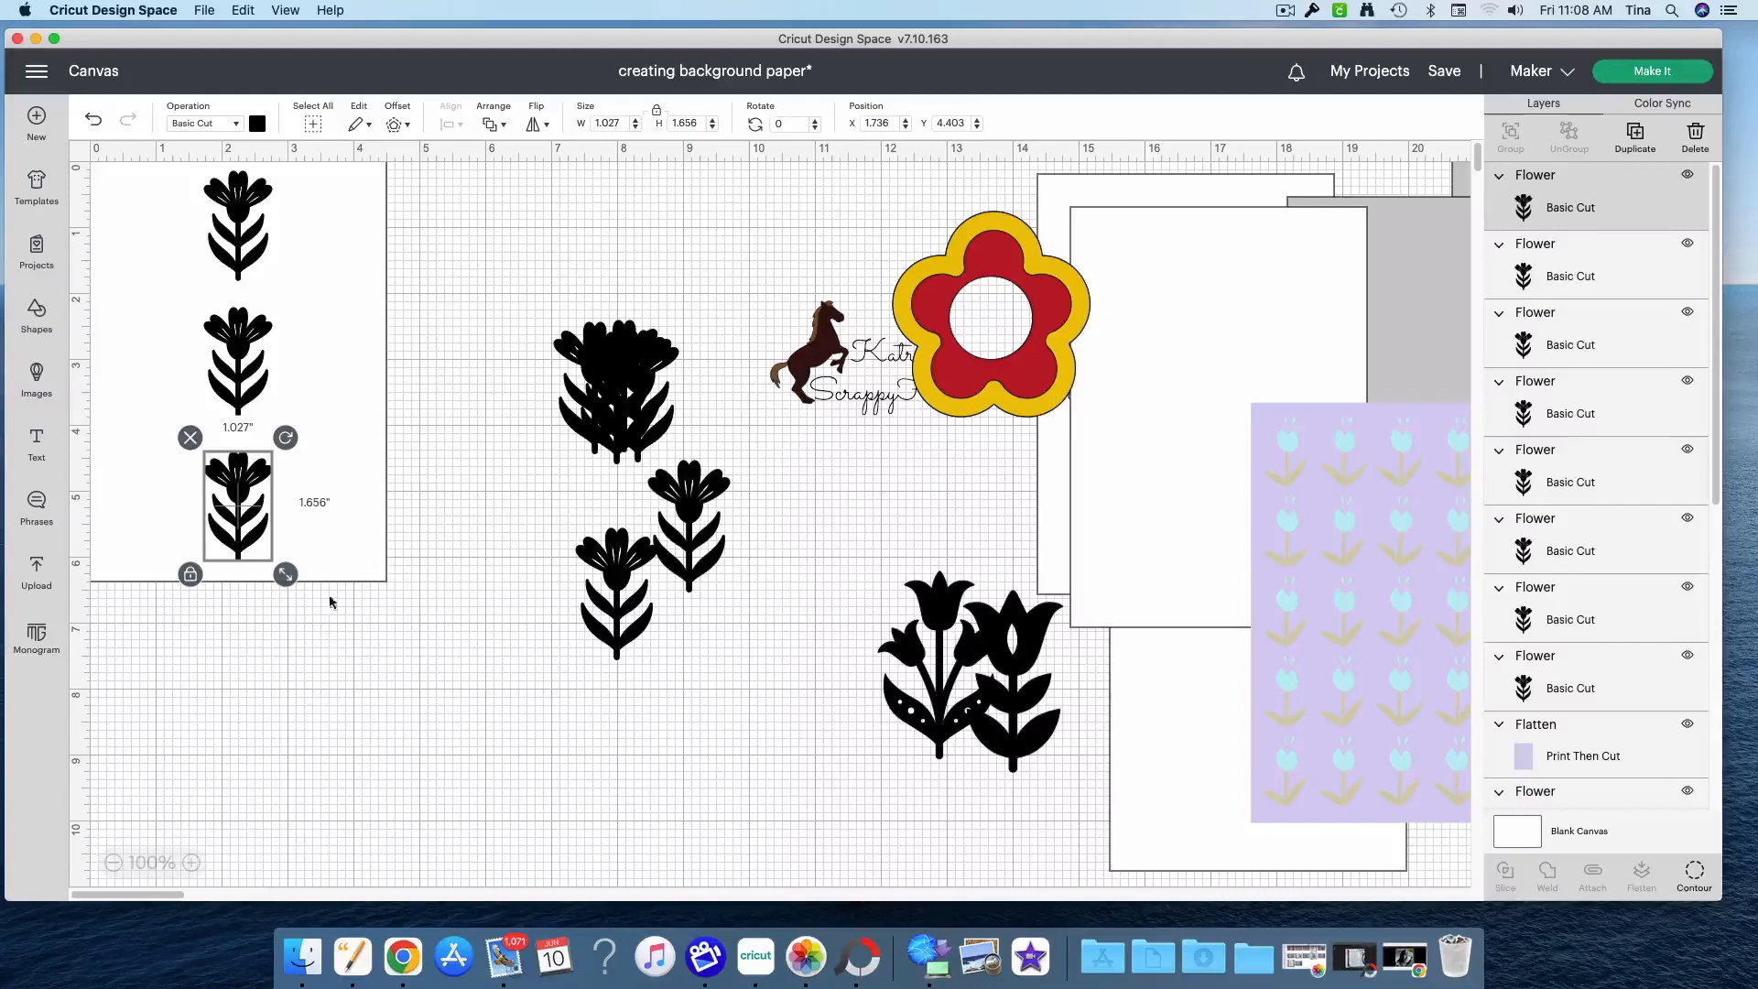
Move the white rectangle together with its three flowers down and right, away from the canvas origin
click(237, 255)
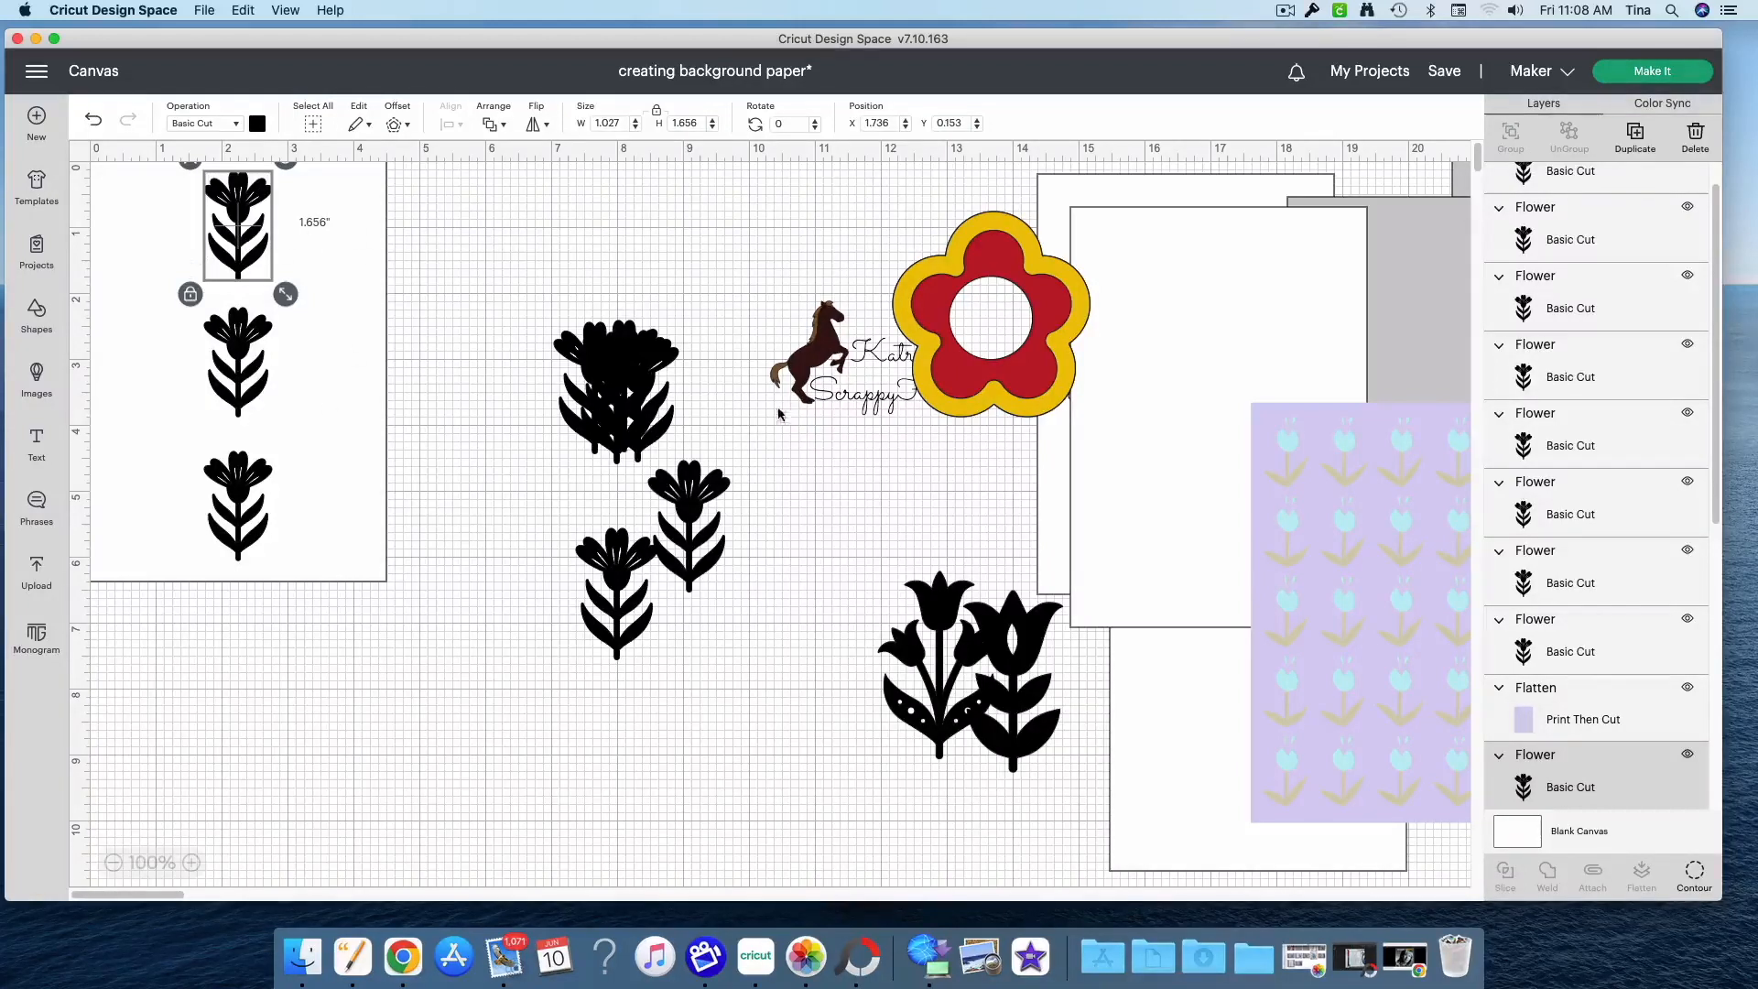
drag(462, 682, 168, 229)
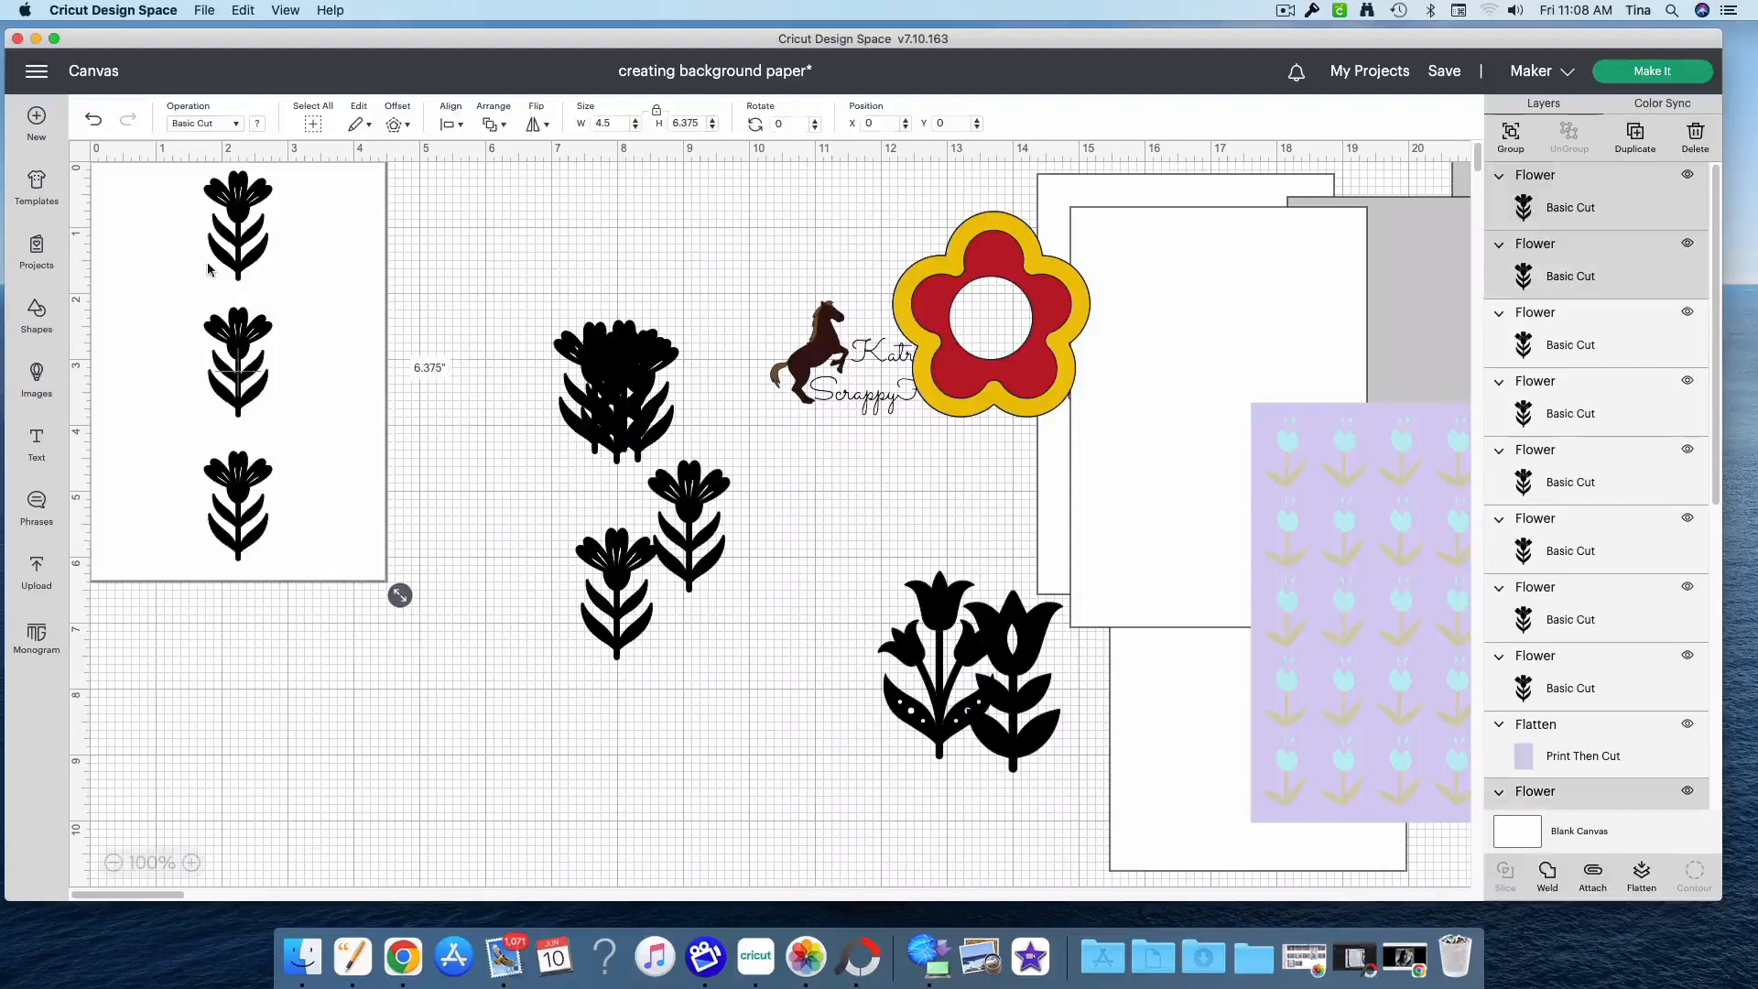
drag(245, 371, 322, 519)
click(531, 795)
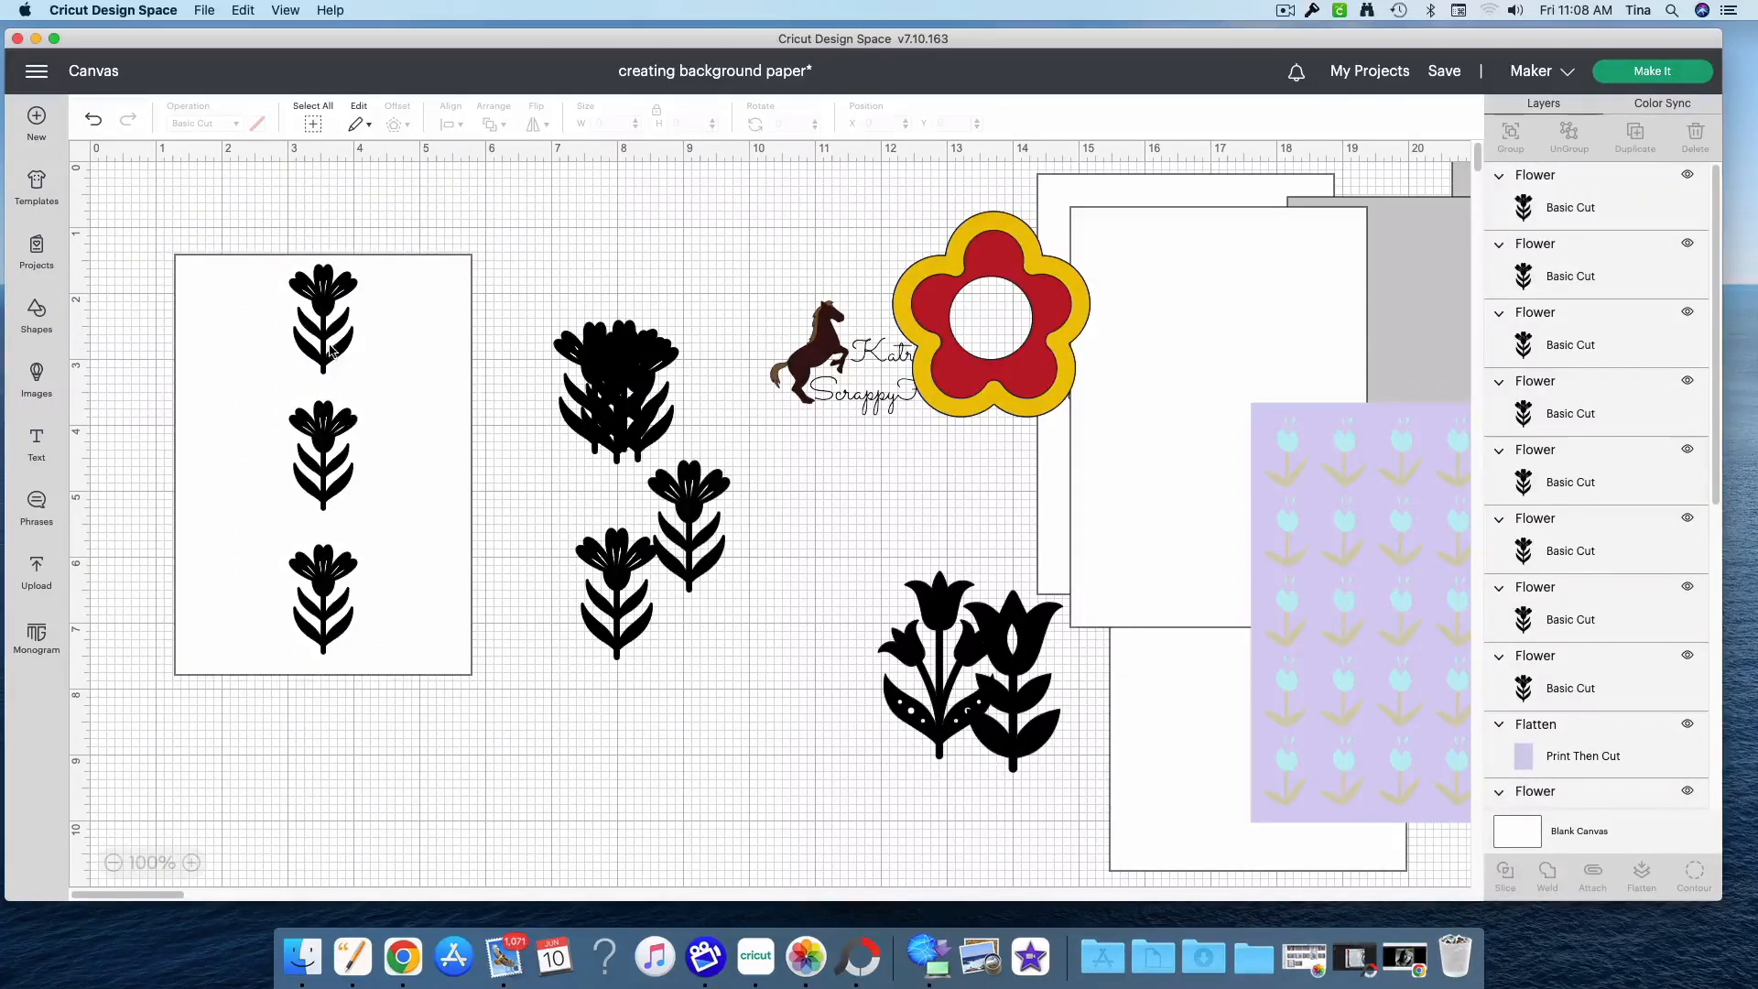
Even out the column's vertical spacing by lowering the middle flower to about Y 3.699 and the lowest to about Y 5.9
click(331, 351)
drag(331, 351, 332, 352)
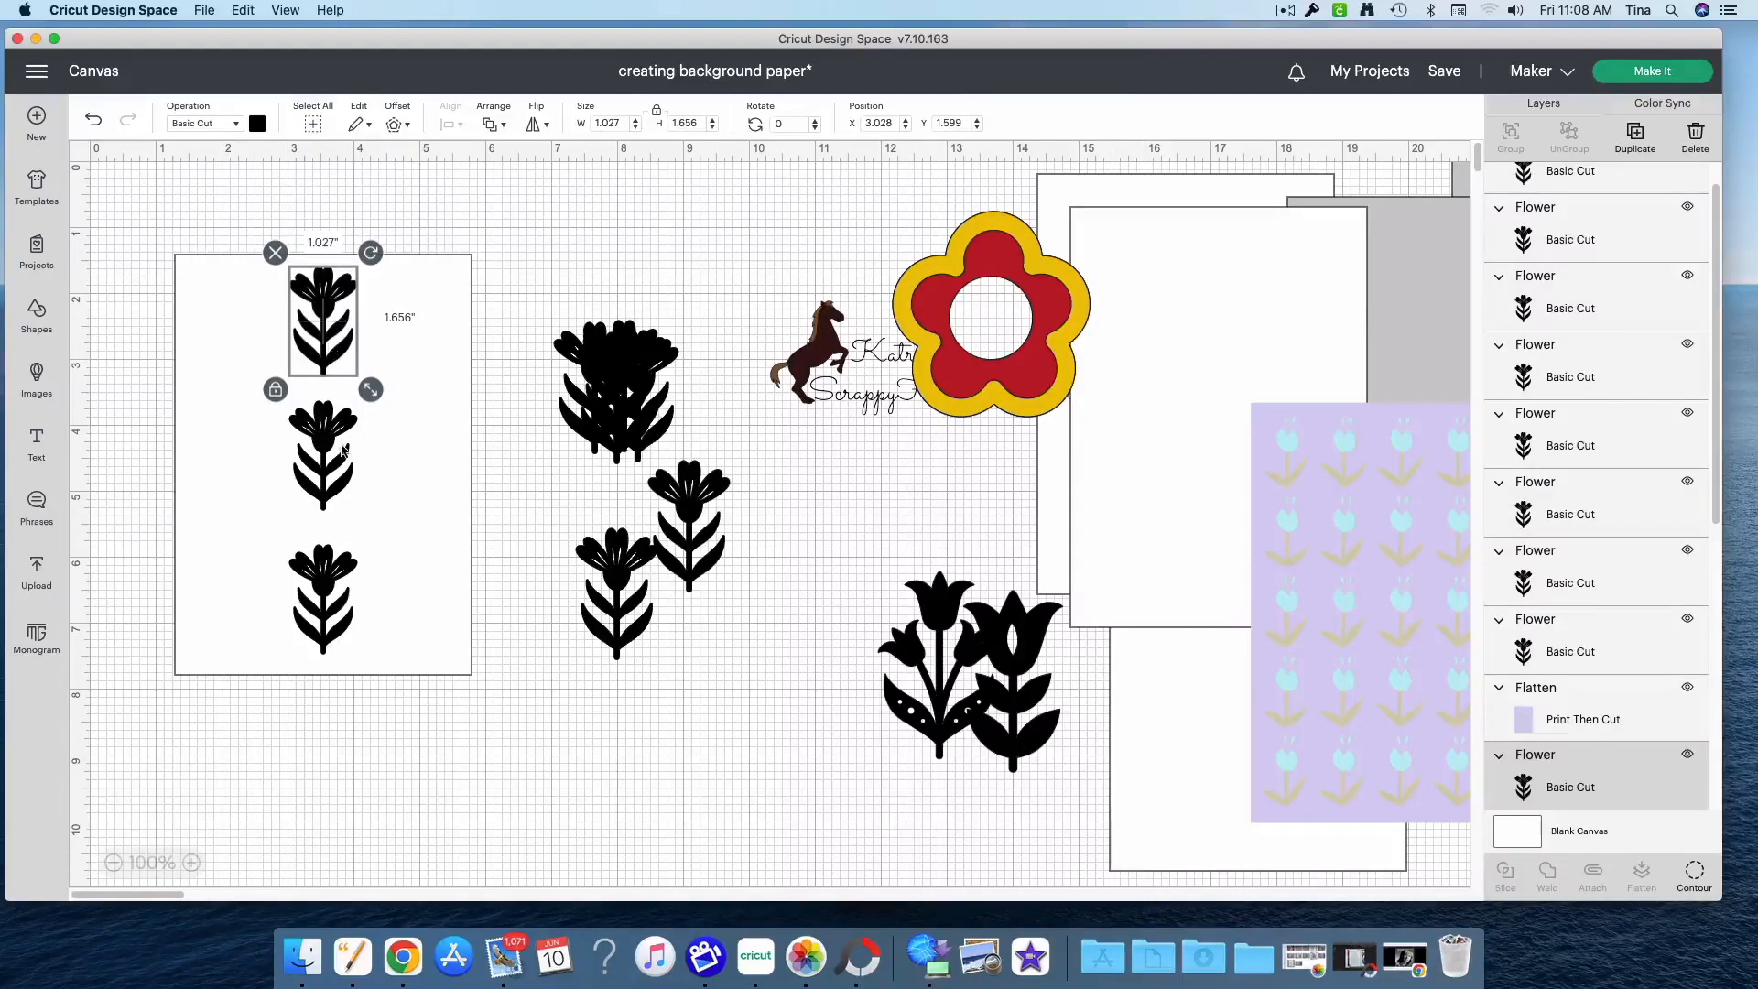
click(322, 474)
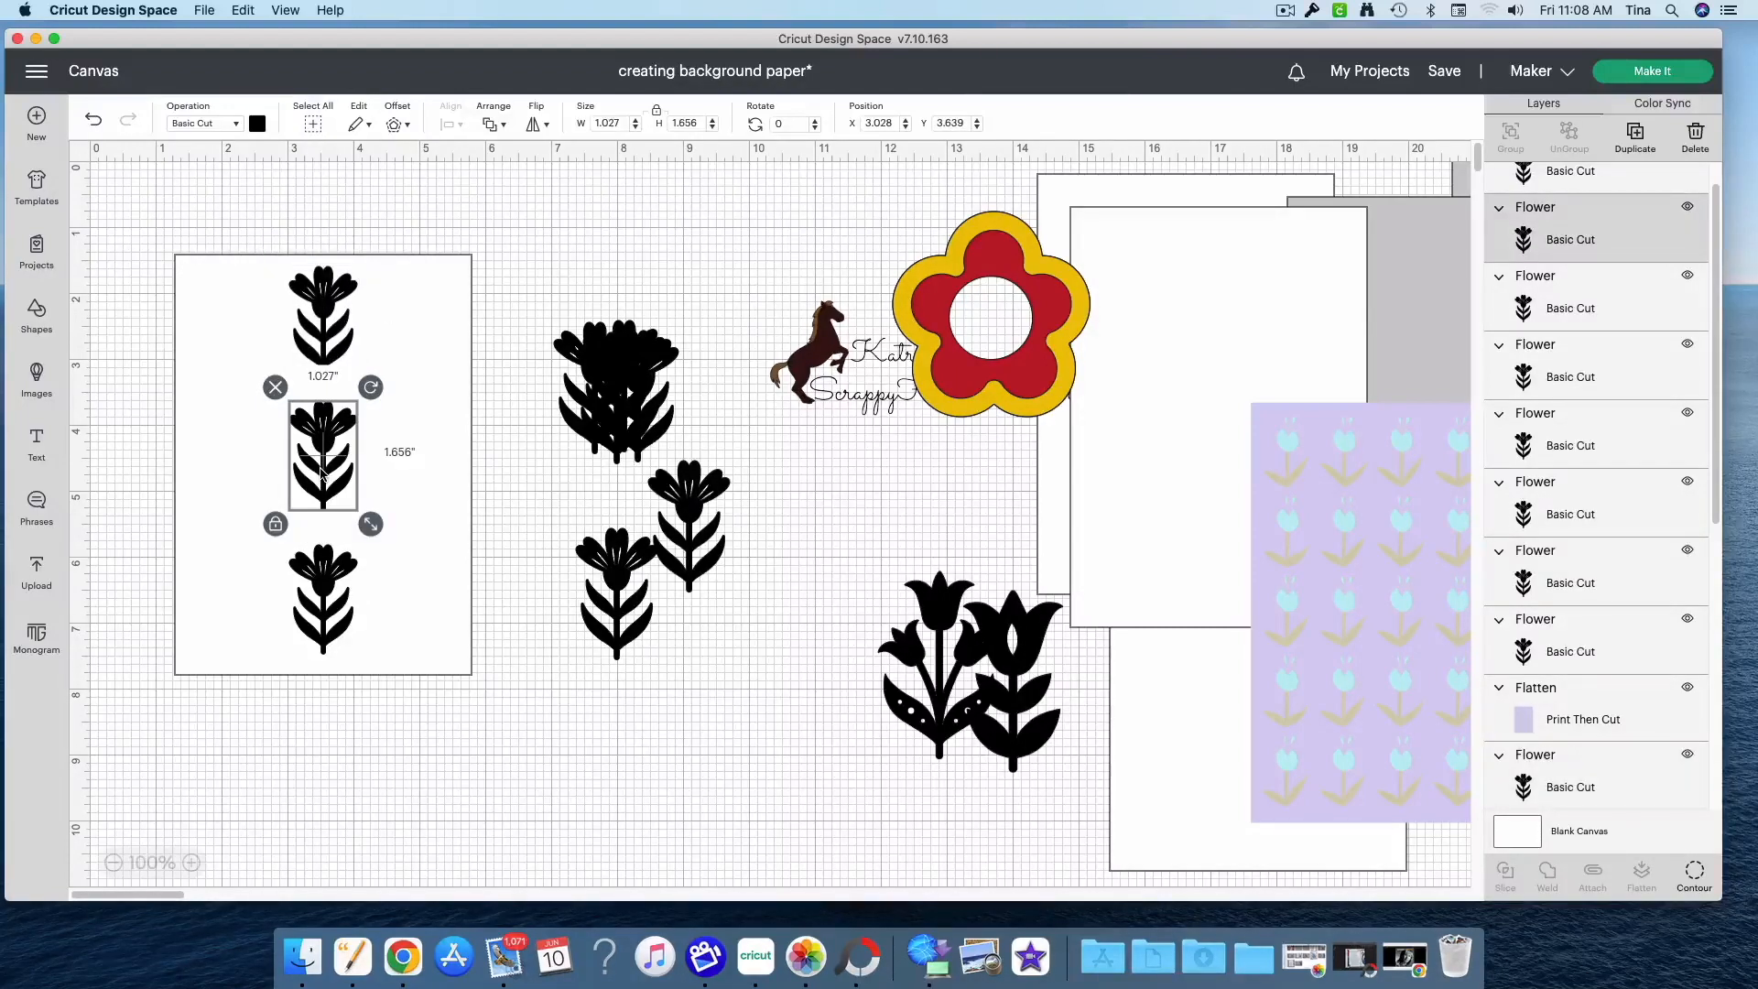
drag(322, 470, 322, 474)
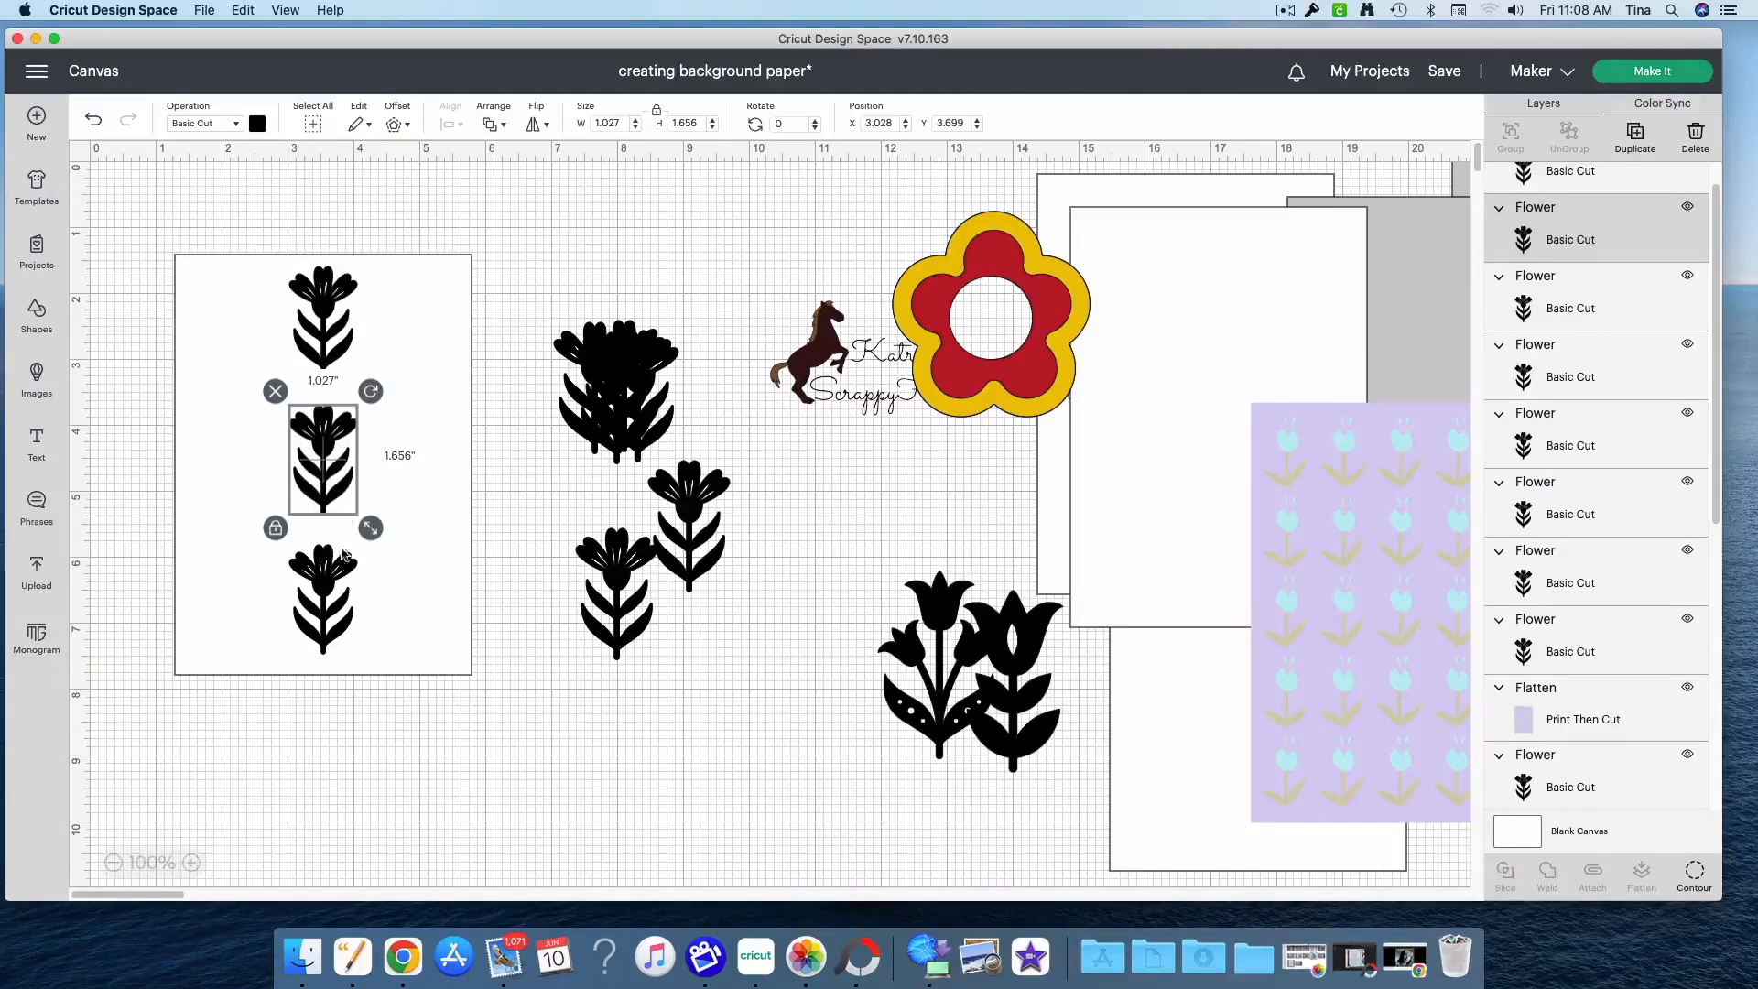
click(332, 604)
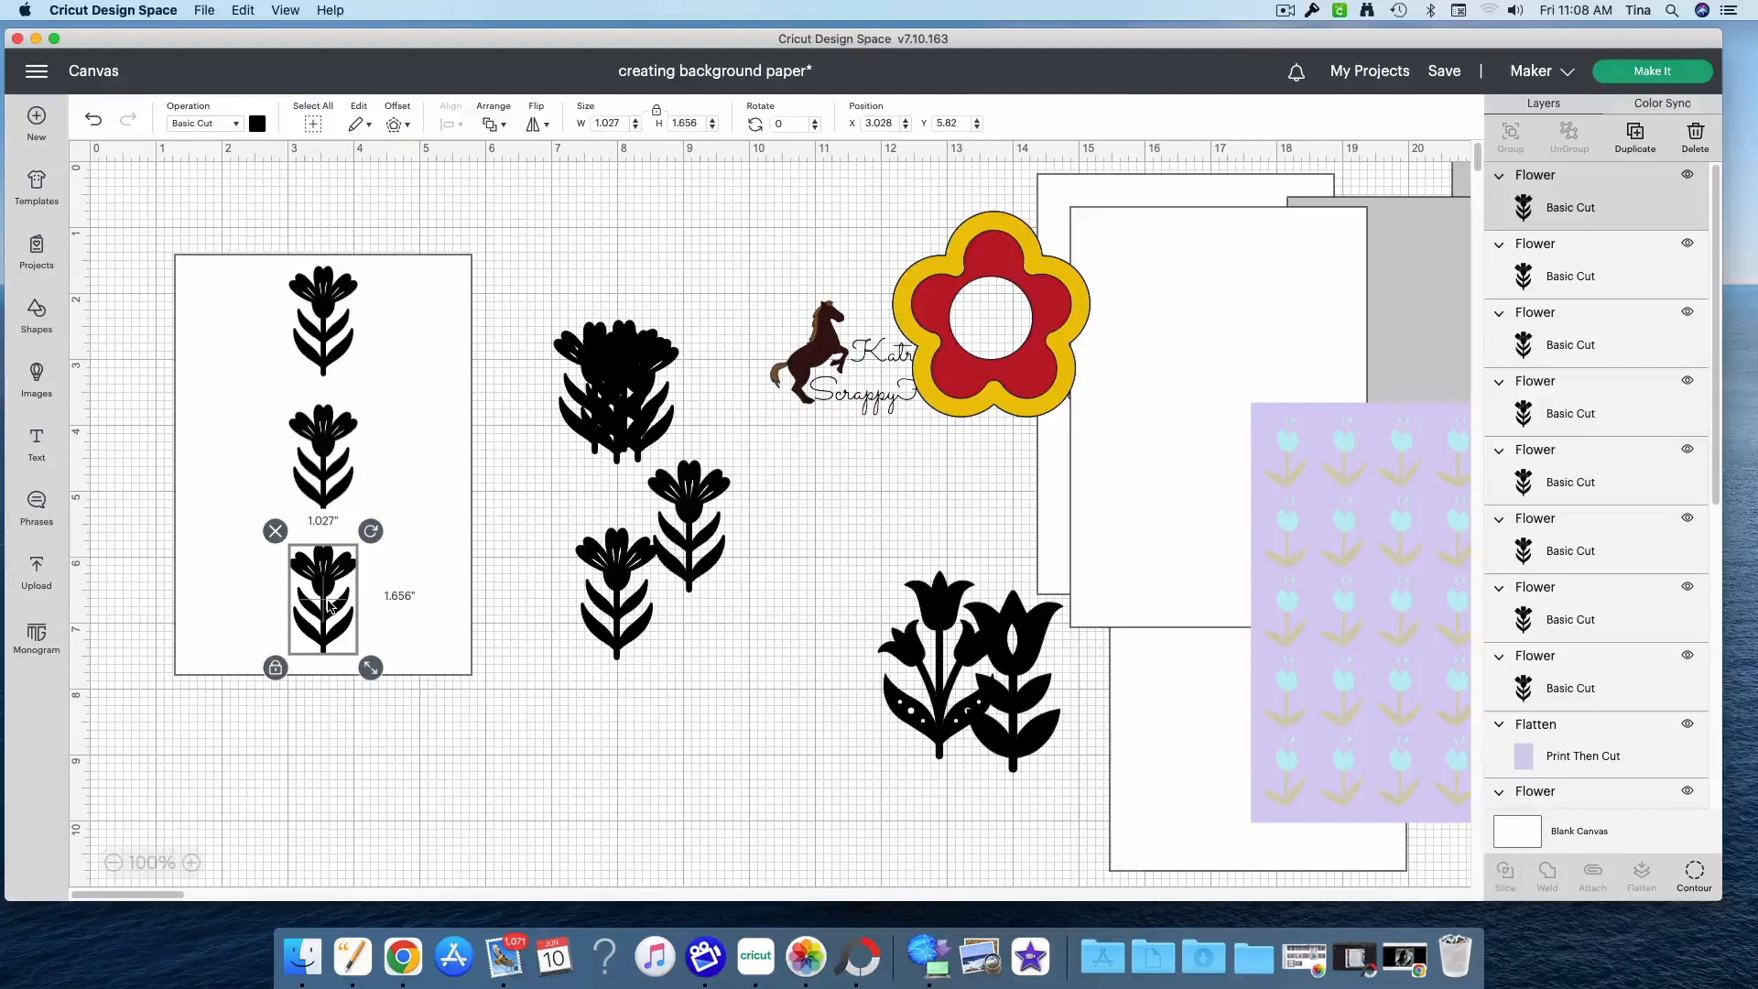
drag(330, 603, 331, 605)
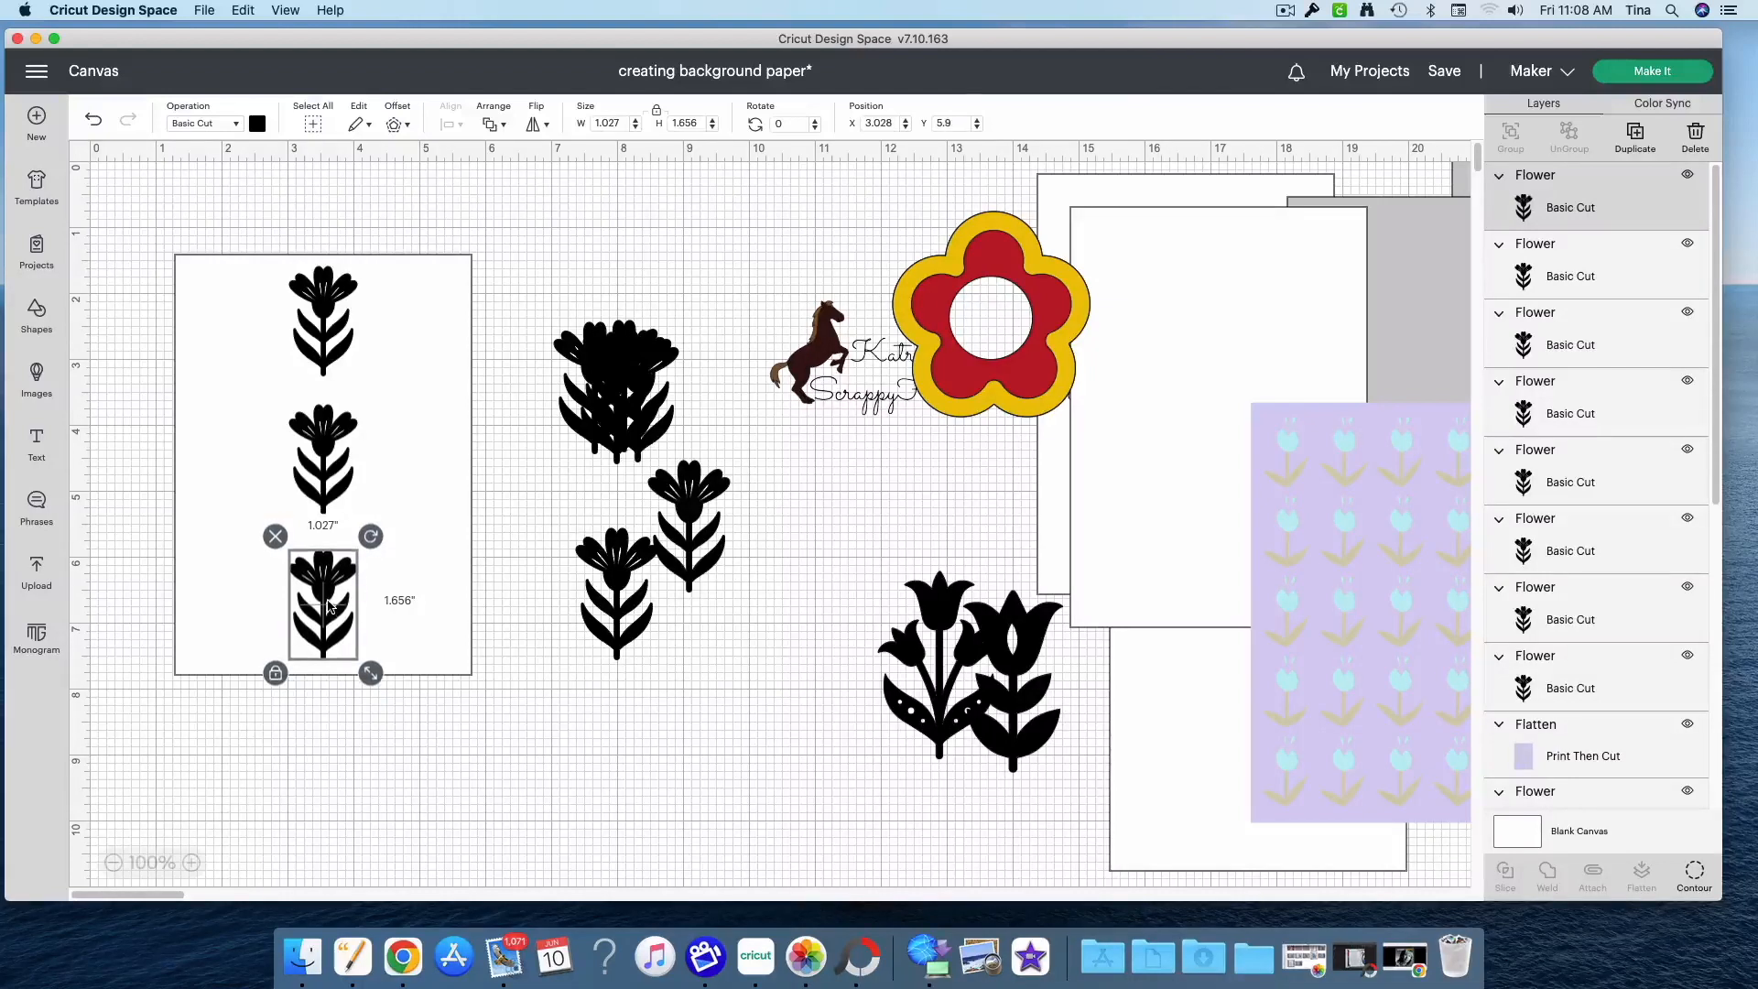
click(348, 768)
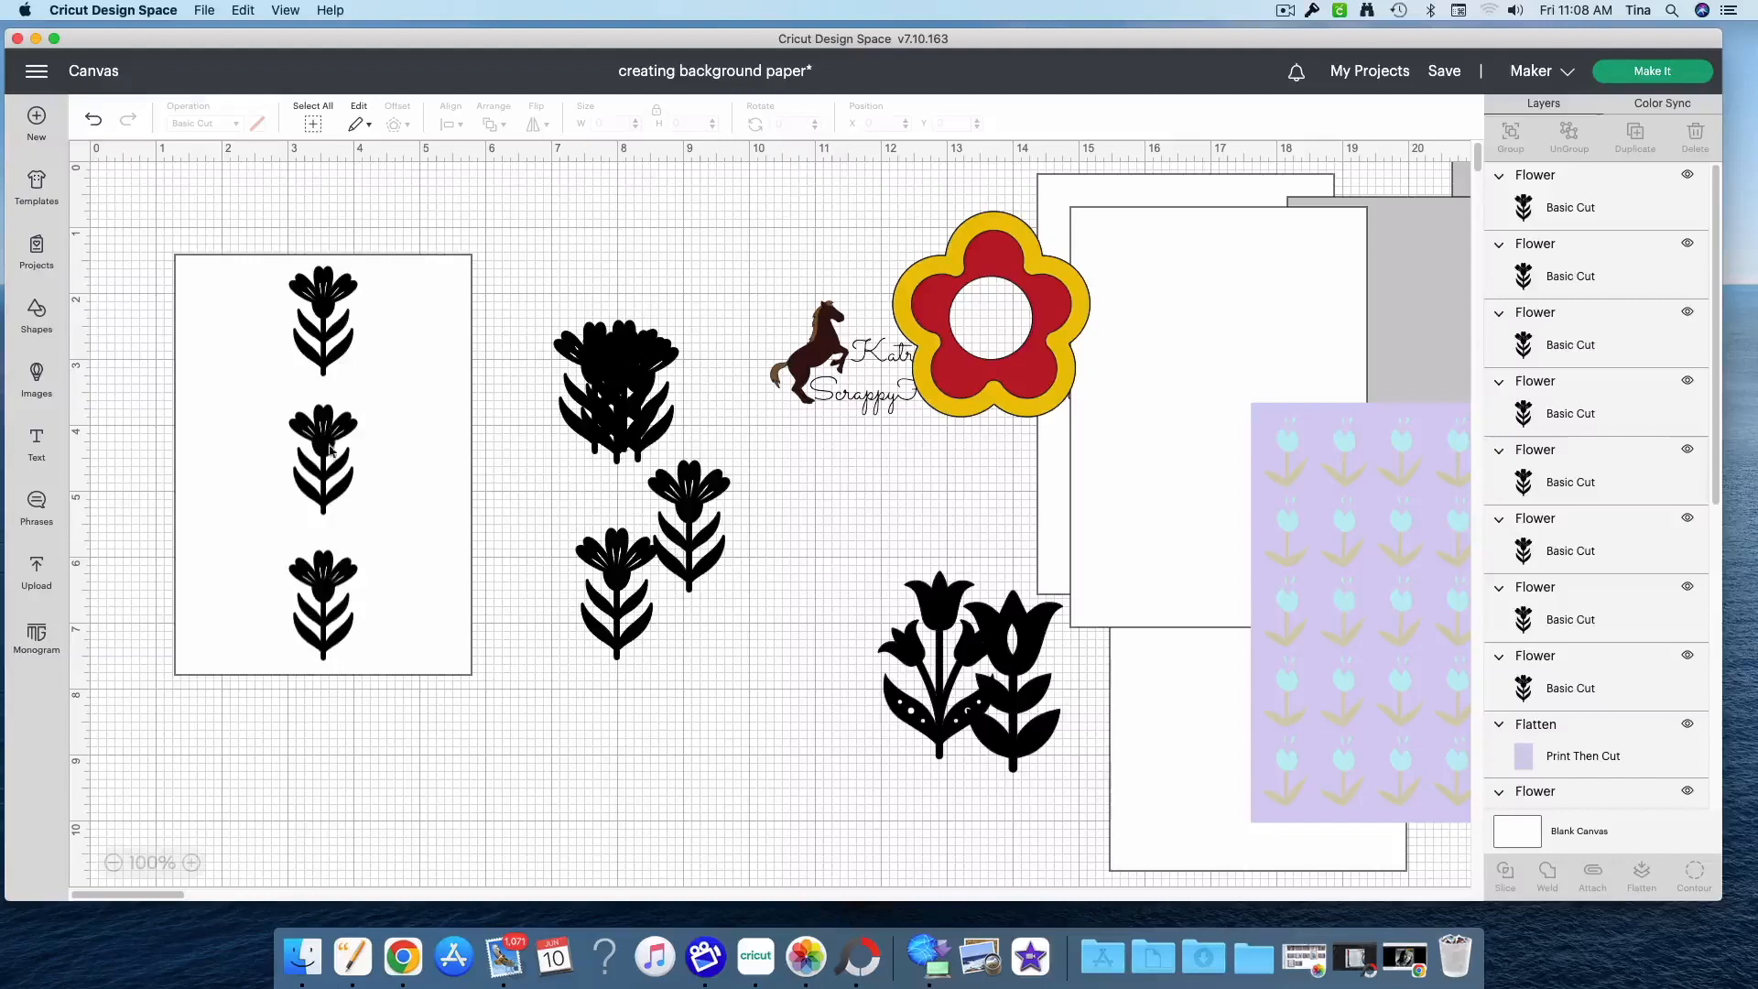
Nudge the column's top flower down to Y 1.629 and the middle flower down to Y 3.759
click(322, 370)
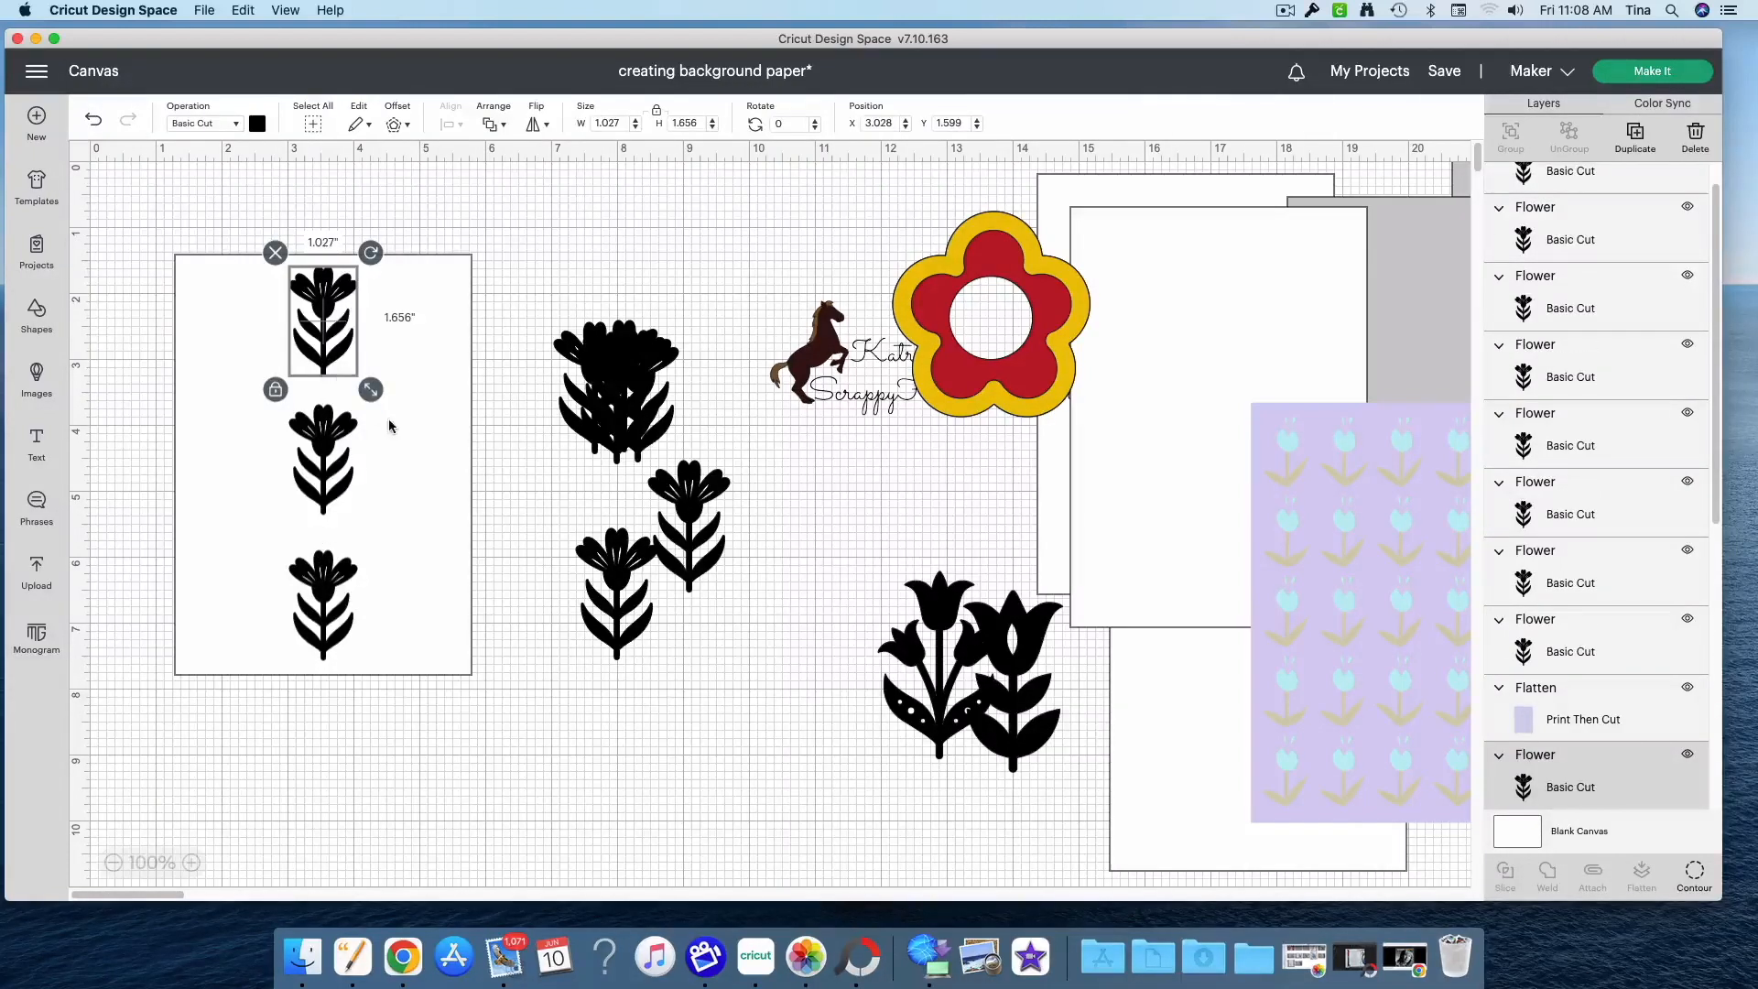
key(Down)
key(Down)
key(Down)
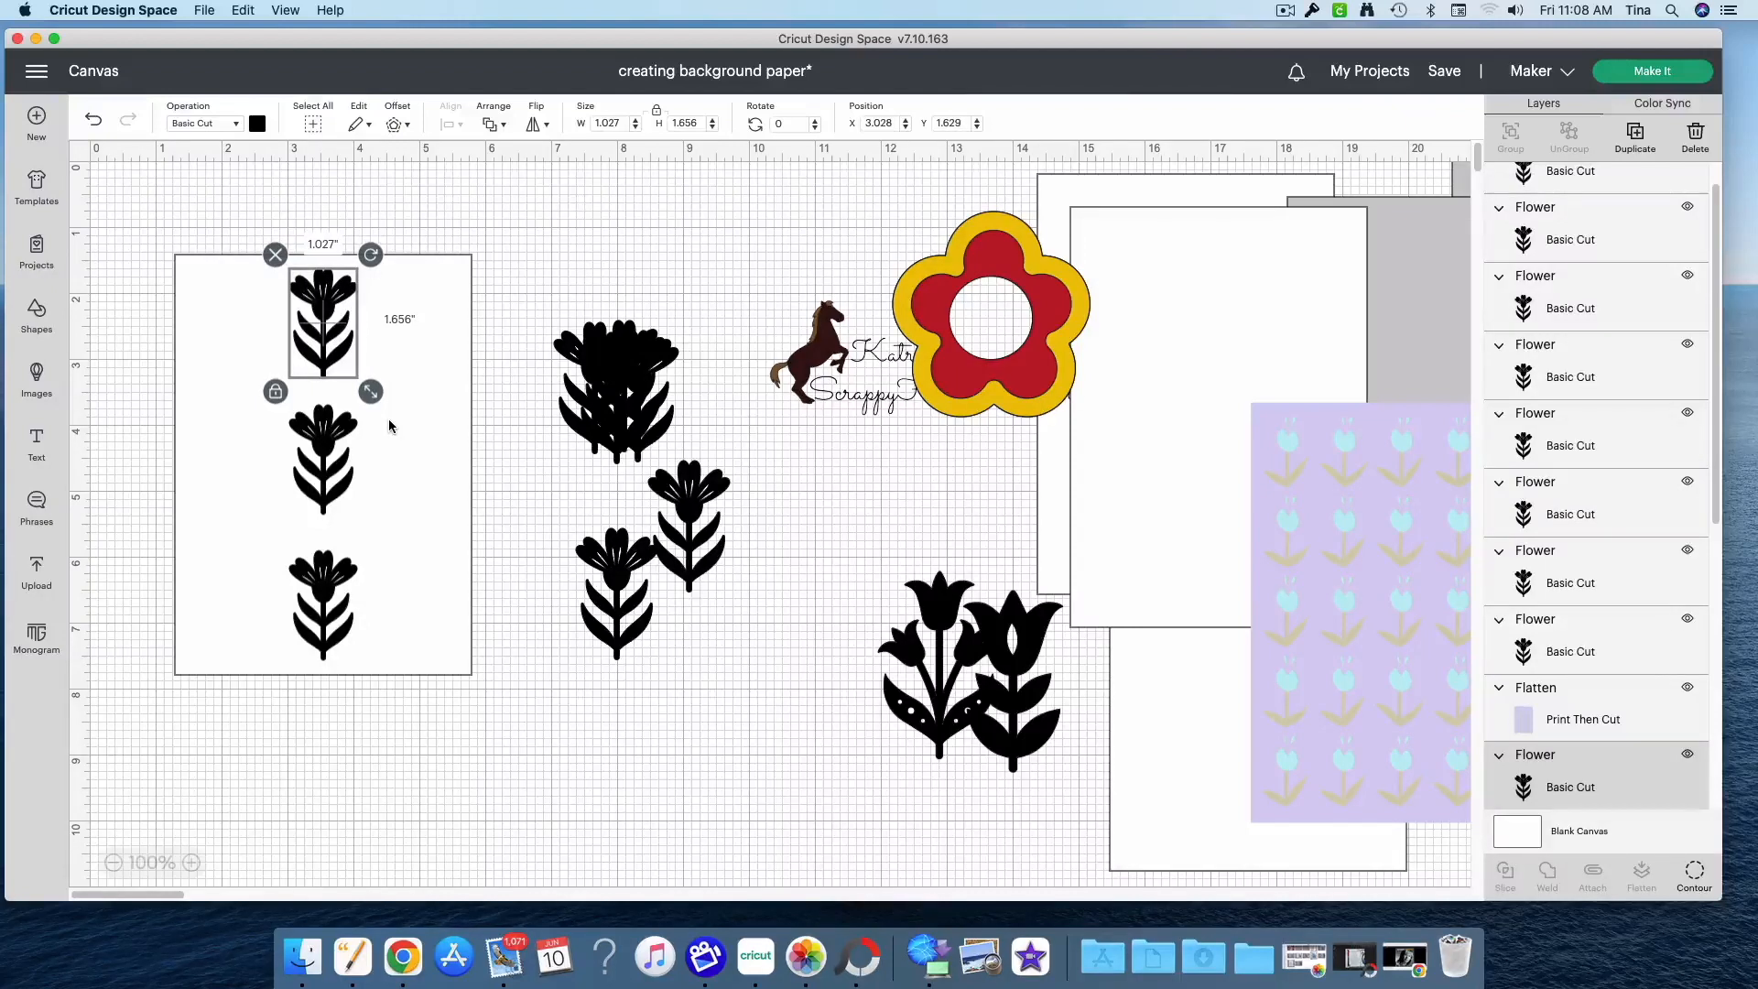
click(338, 490)
key(Down)
key(Down)
key(Down)
key(Down)
key(Down)
key(Down)
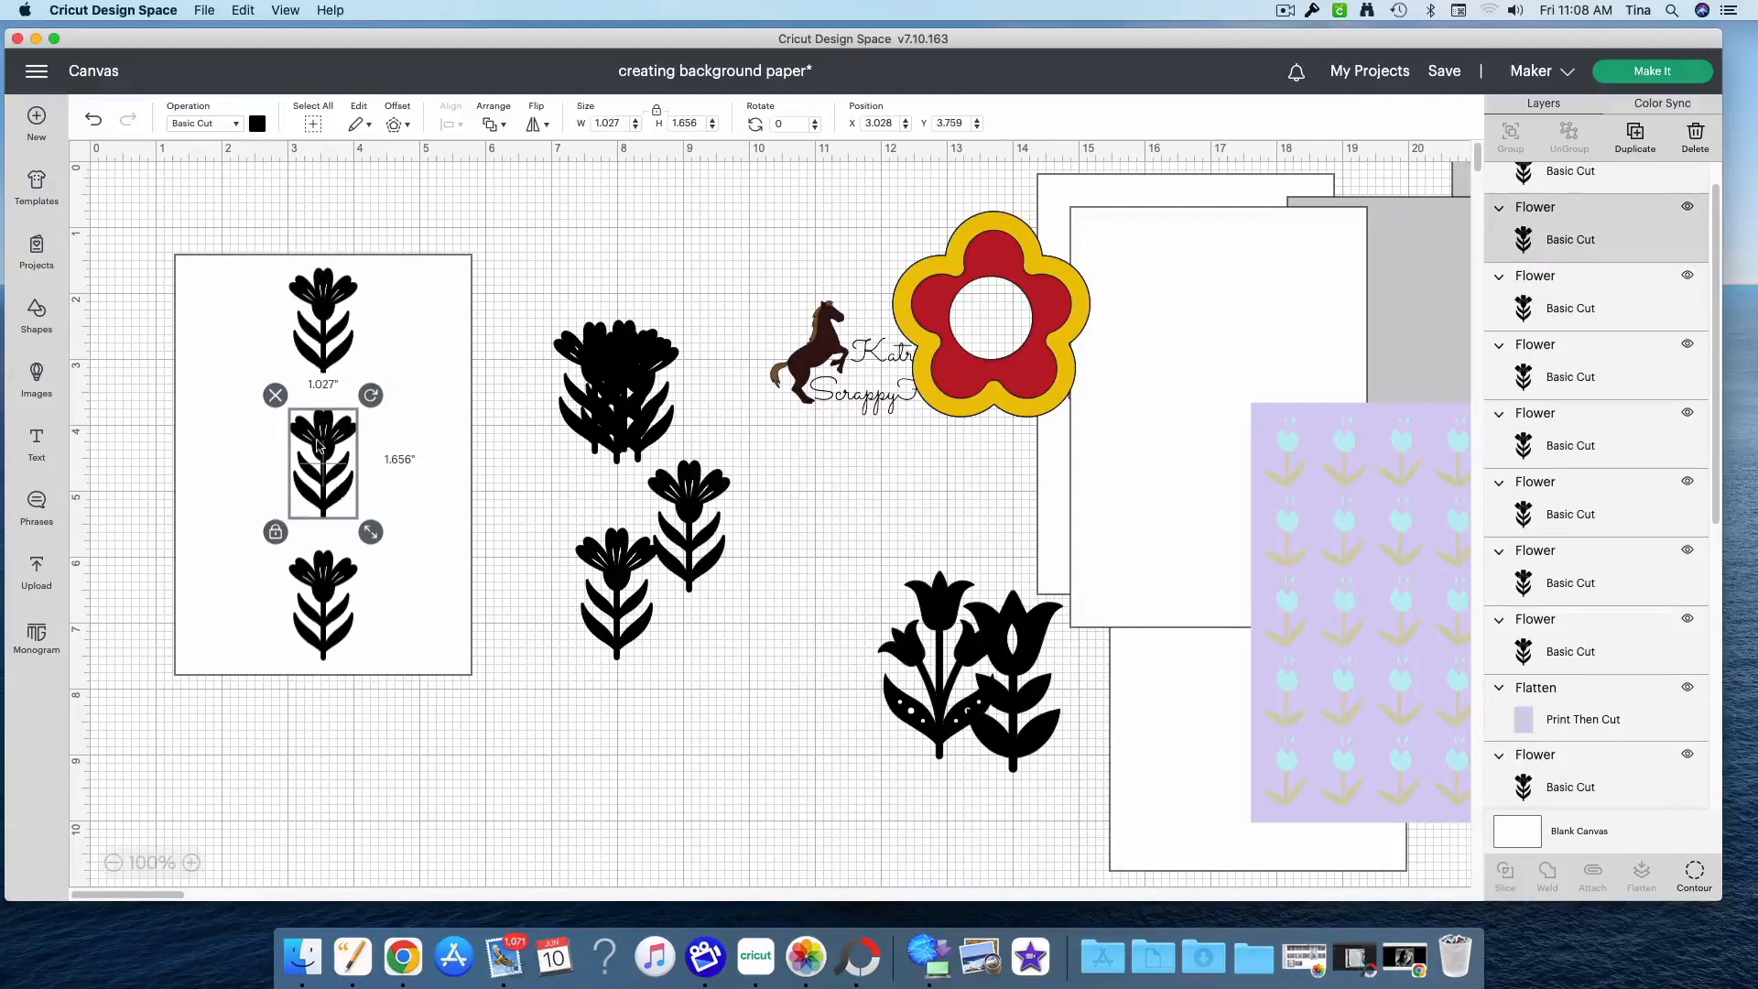
Delete all the spare black single flowers lying beside the white rectangle
click(635, 729)
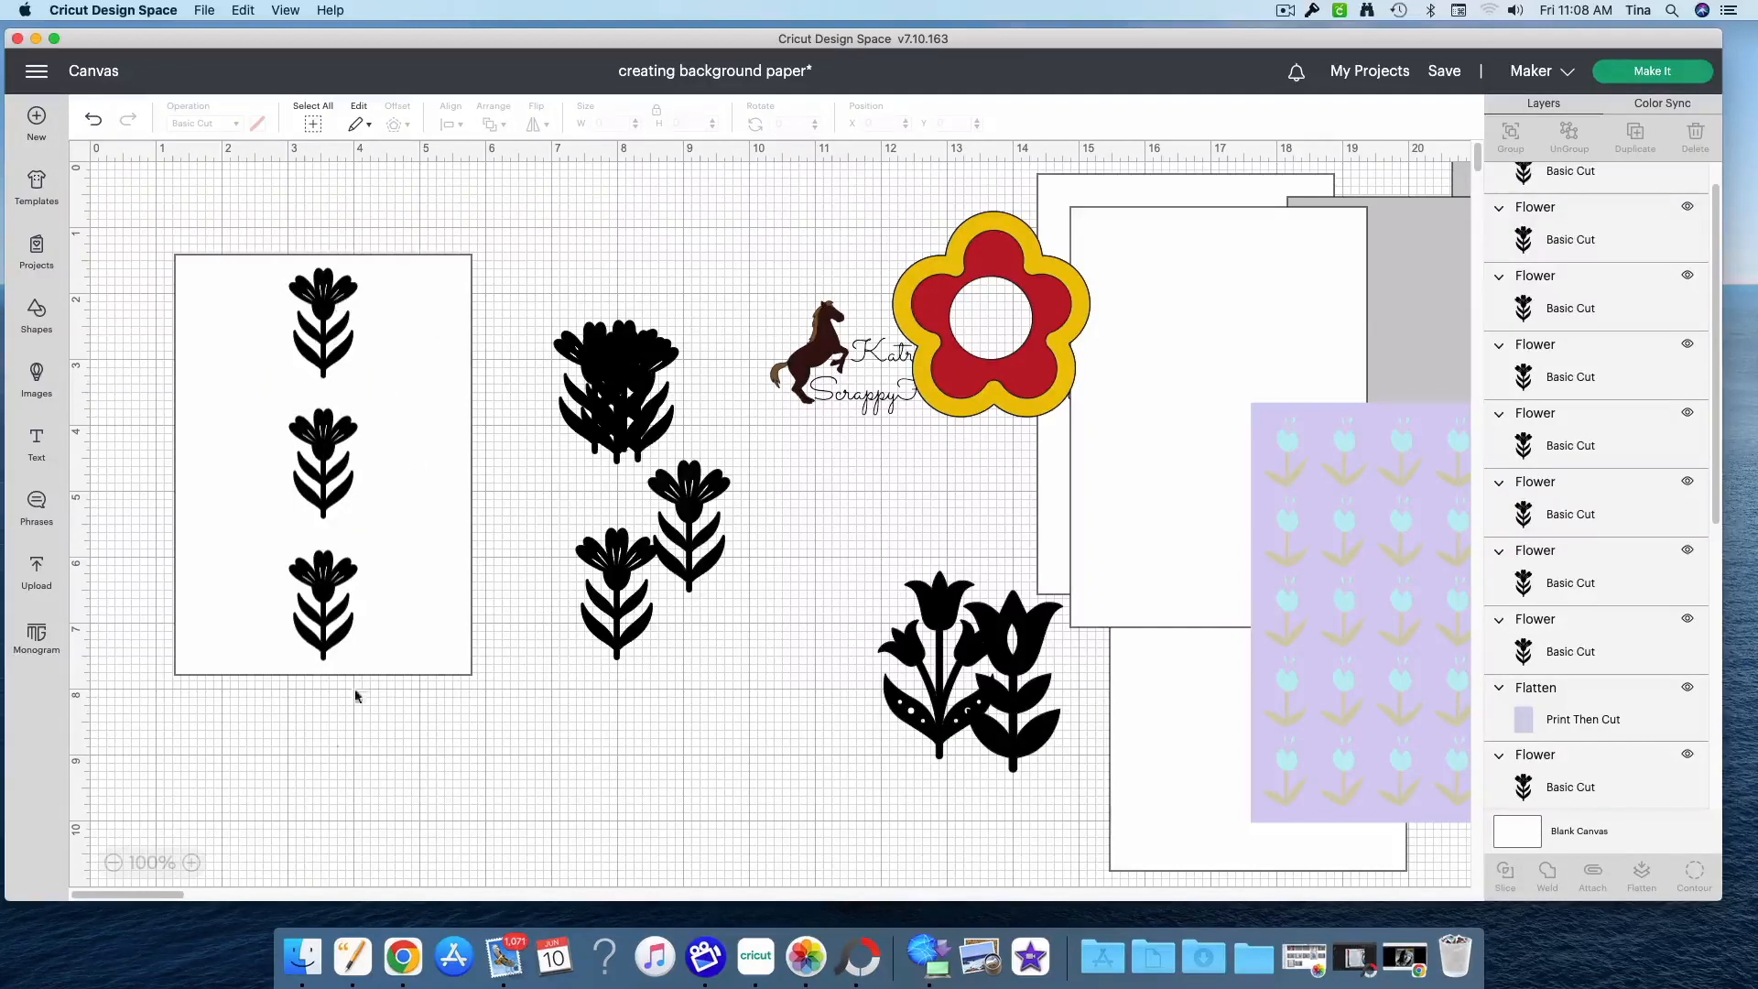
drag(568, 279, 706, 691)
key(Delete)
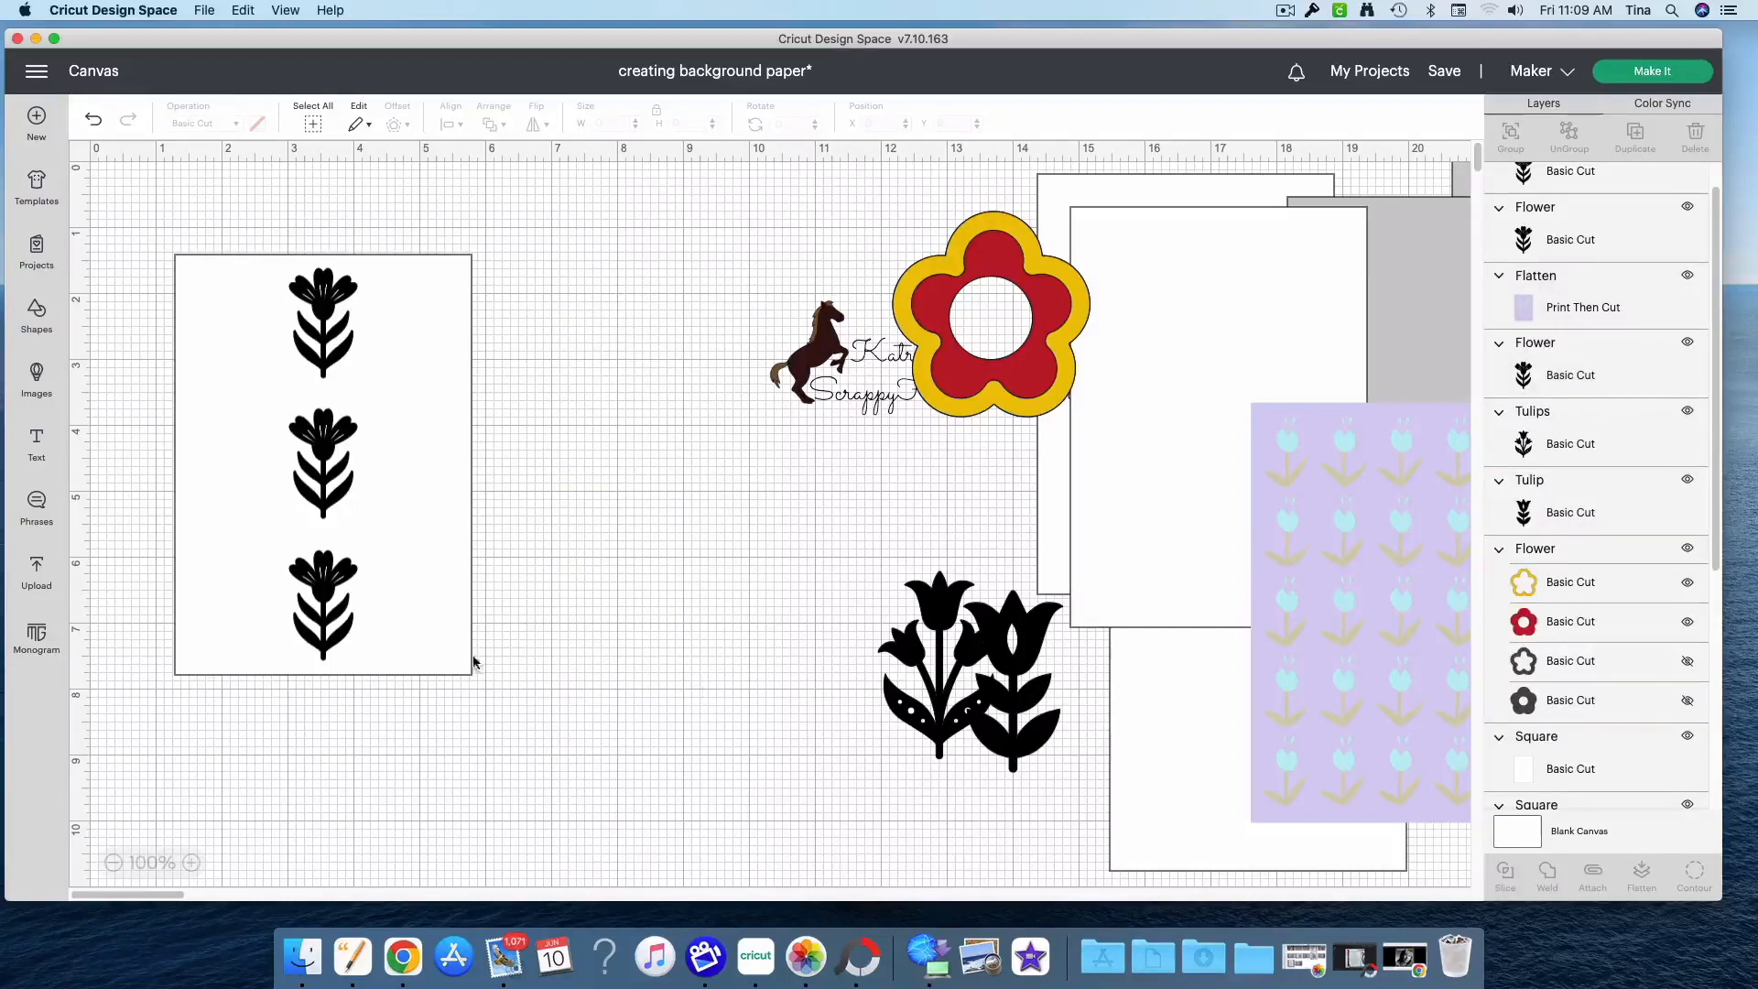
Duplicate the top flower on the rectangle five times
click(337, 349)
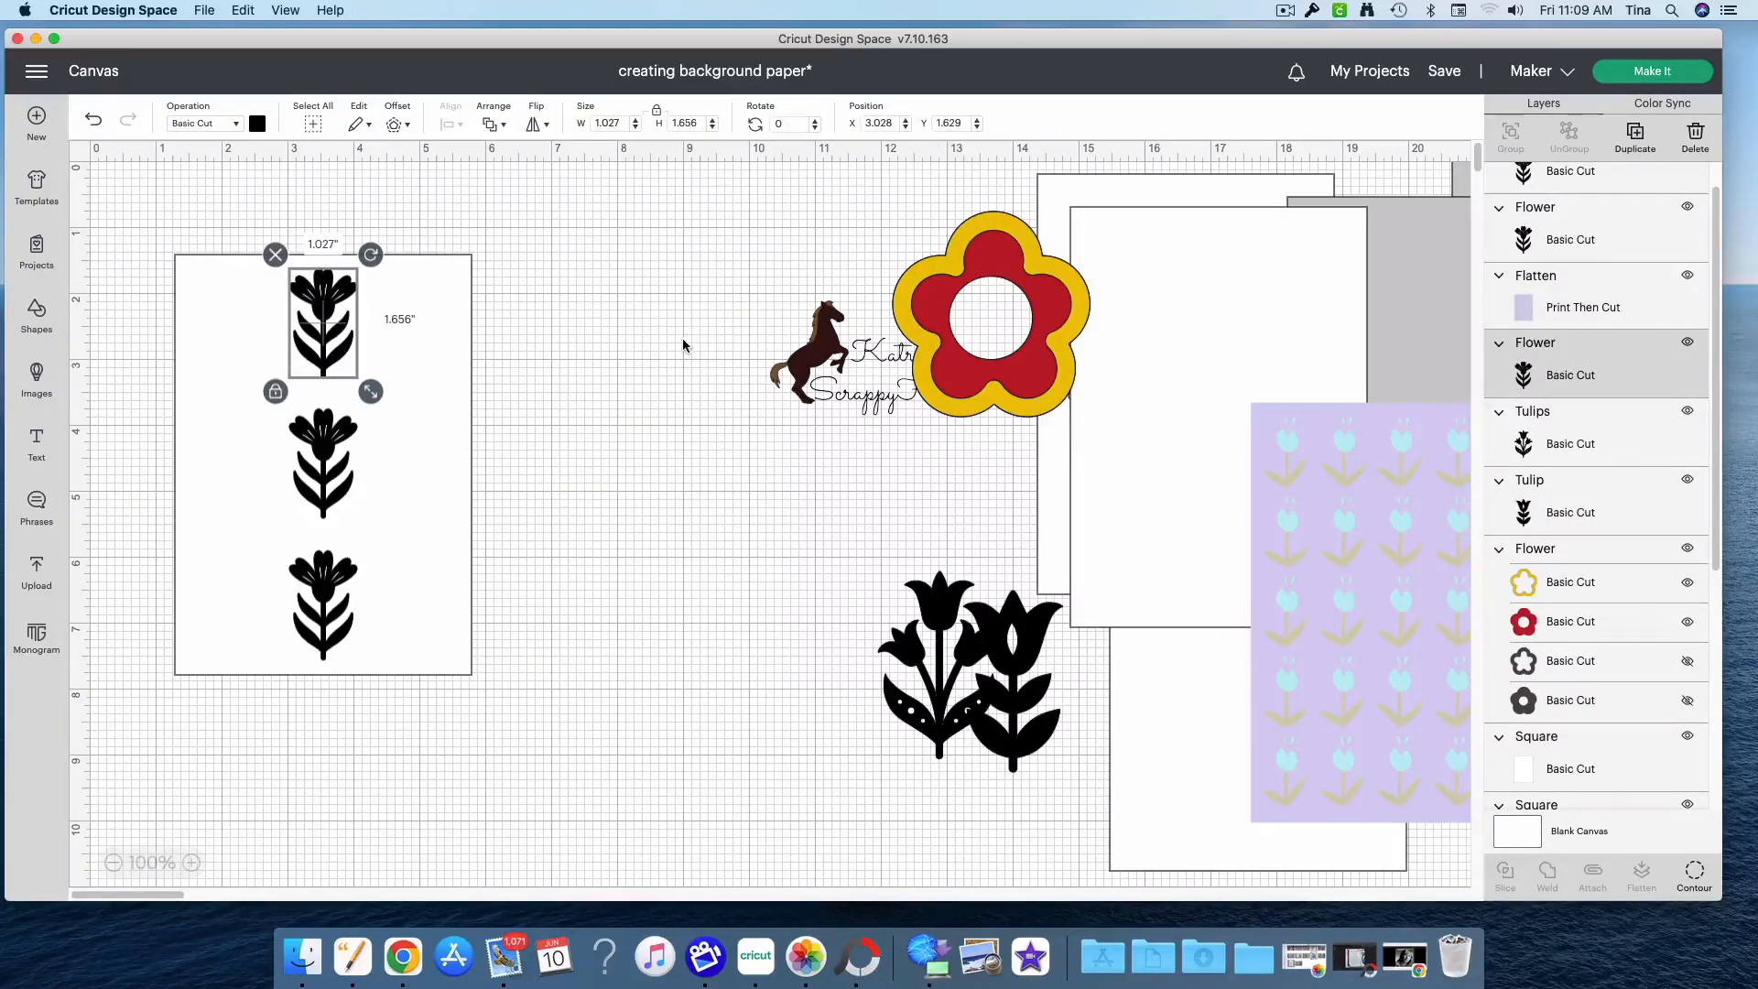
key(super+d)
key(super+d)
key(super+d)
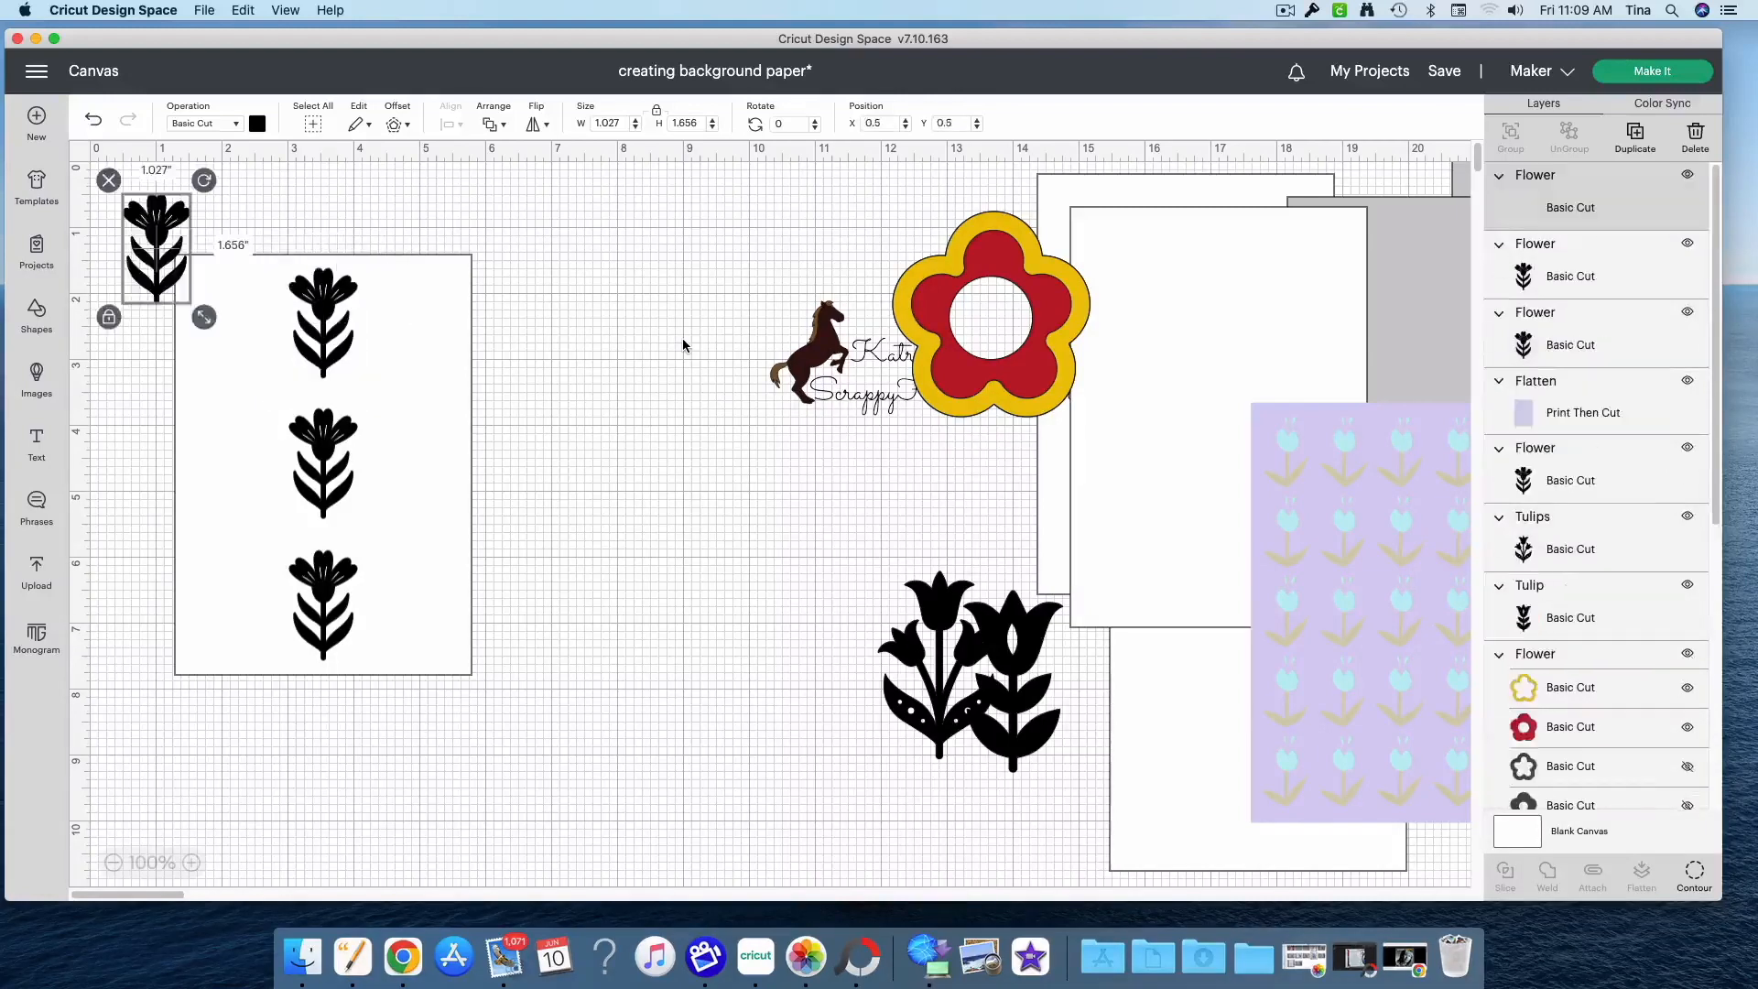
key(super+d)
key(super+d)
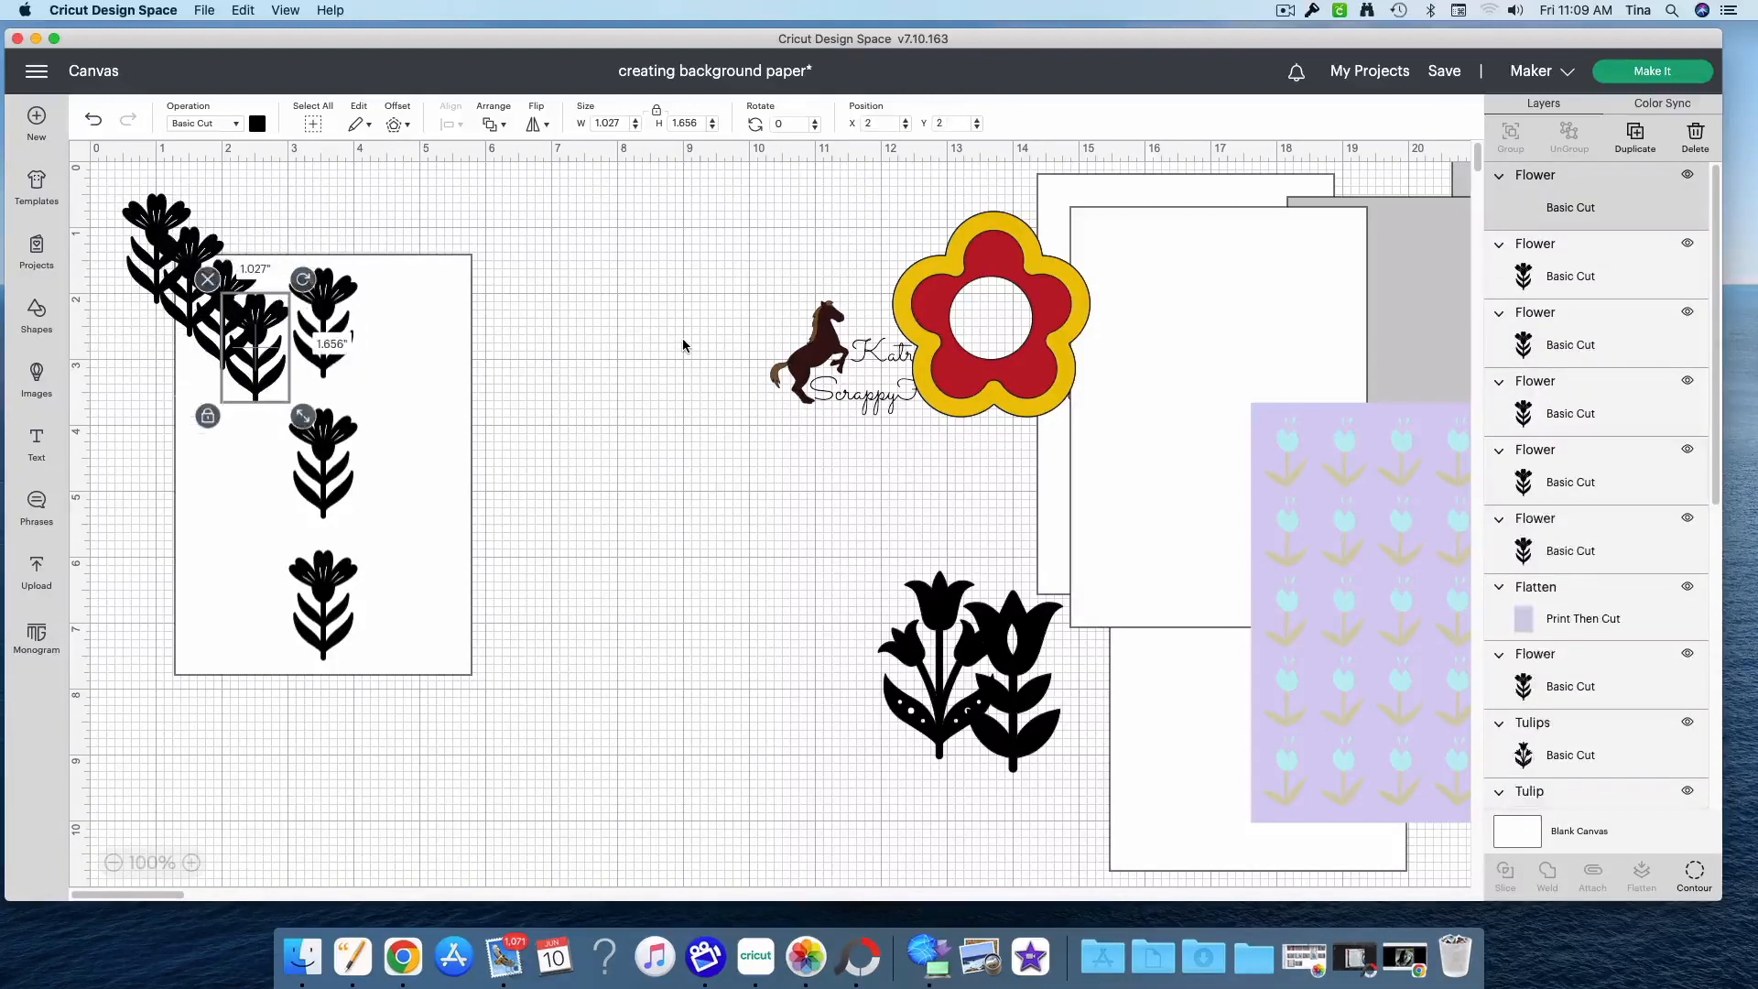
Place one copy to the right of the top flower, leave one on its left and move the other three off the rectangle
drag(294, 371, 417, 314)
click(270, 350)
drag(270, 350, 682, 509)
drag(201, 251, 652, 622)
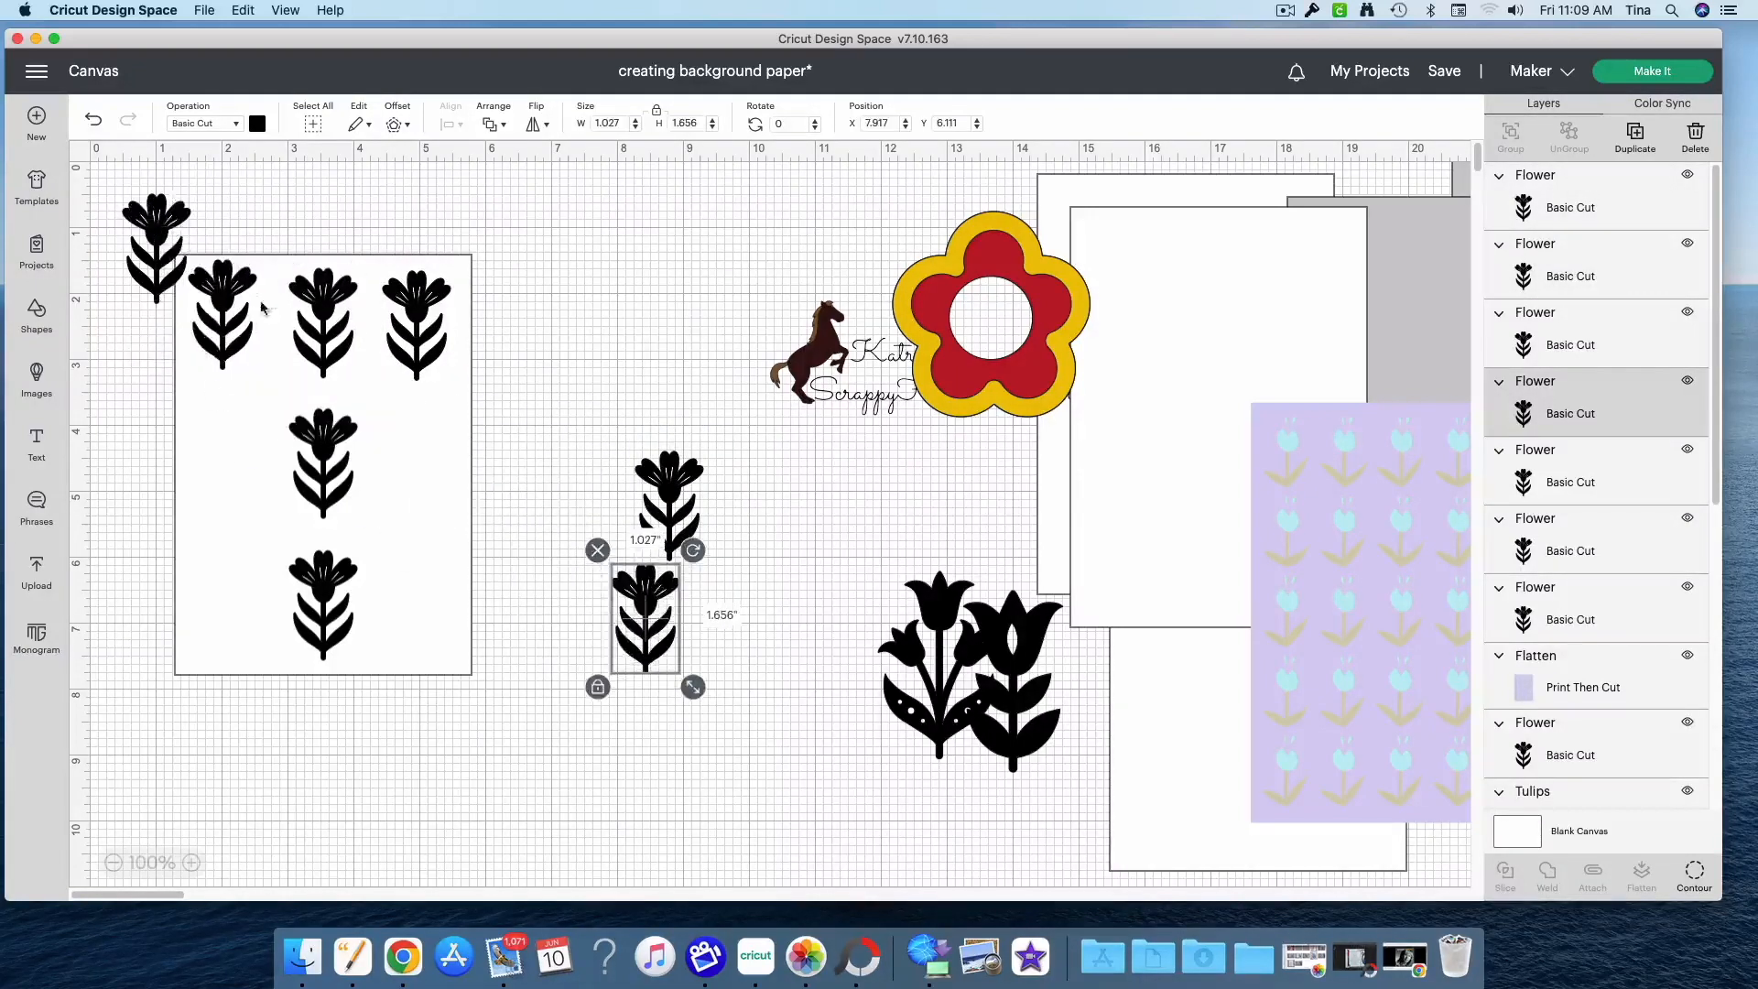
drag(171, 245, 656, 525)
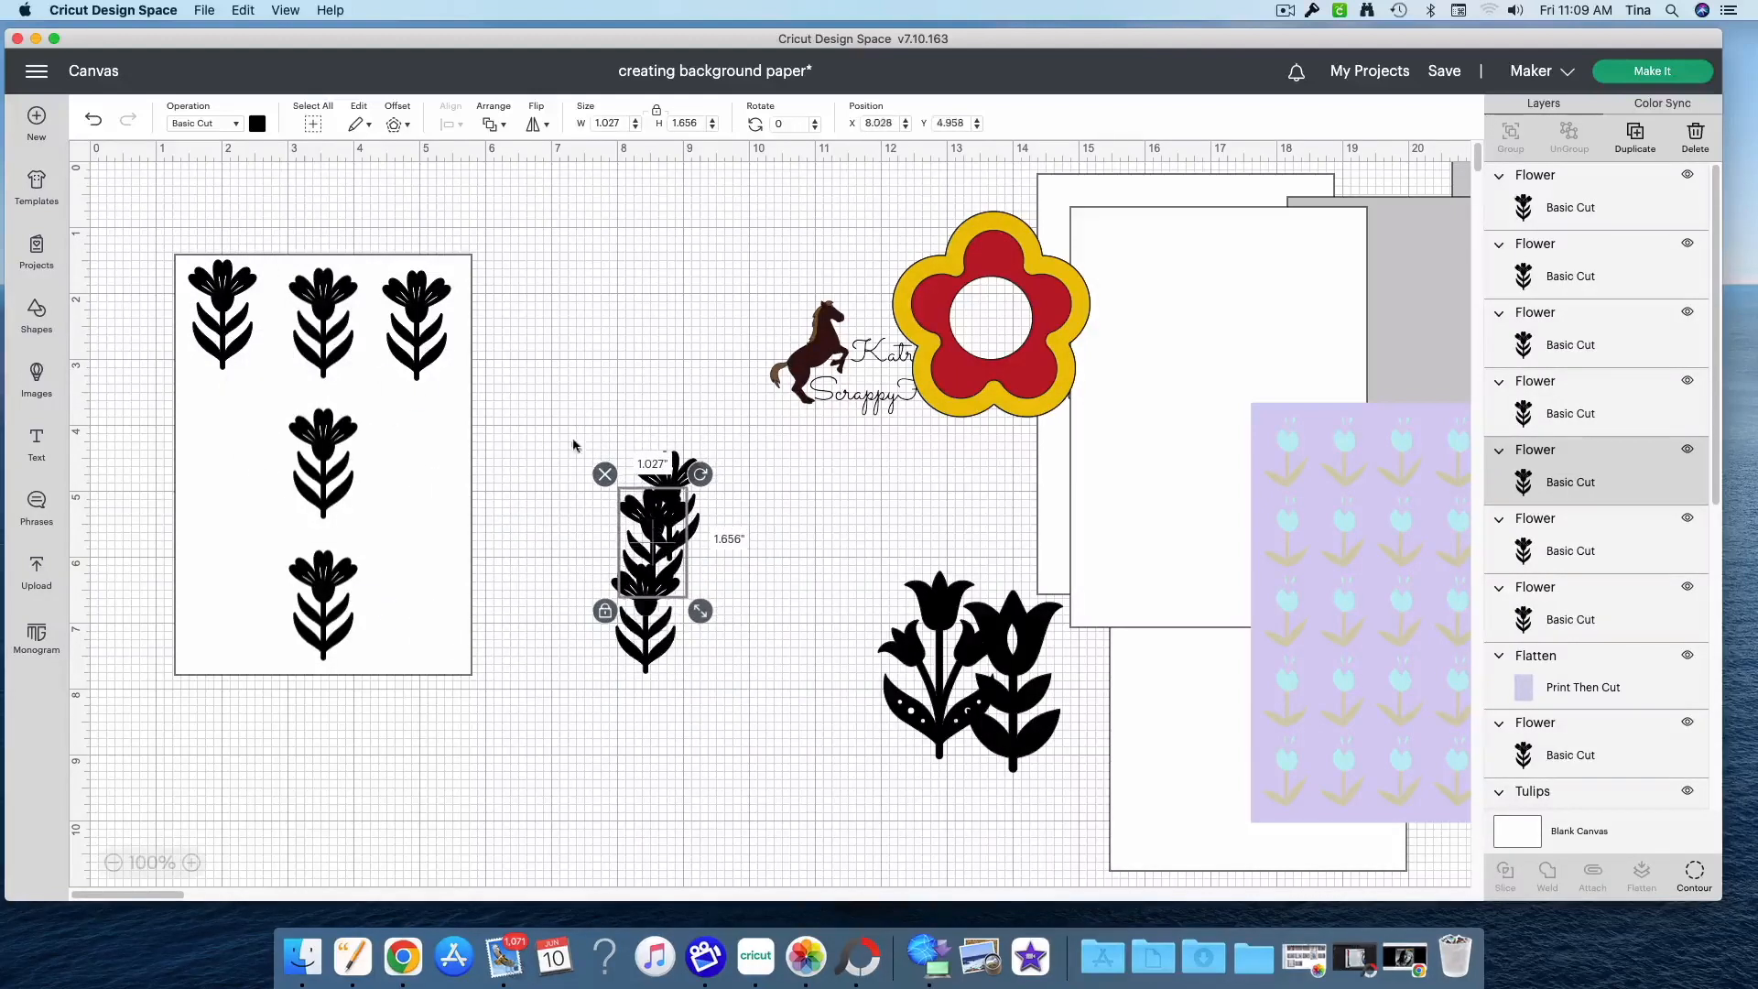
Align the top row's right flower with the centre flower by setting its Y position to 1.629
click(323, 307)
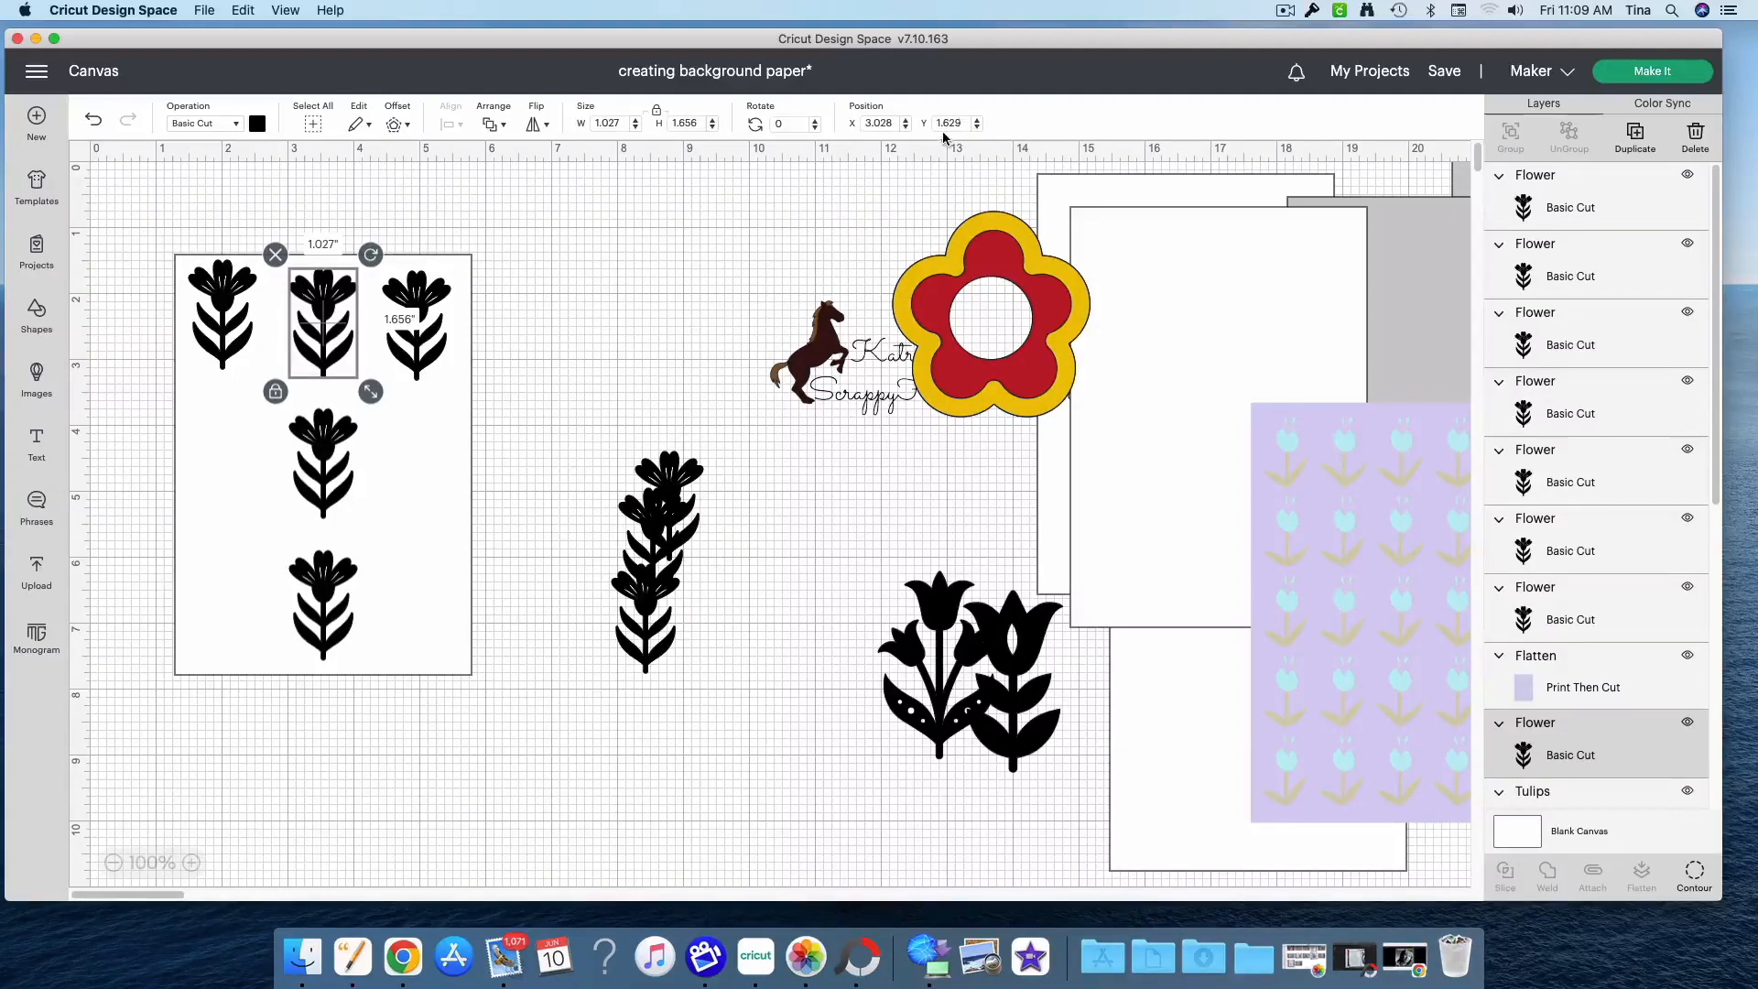
click(428, 345)
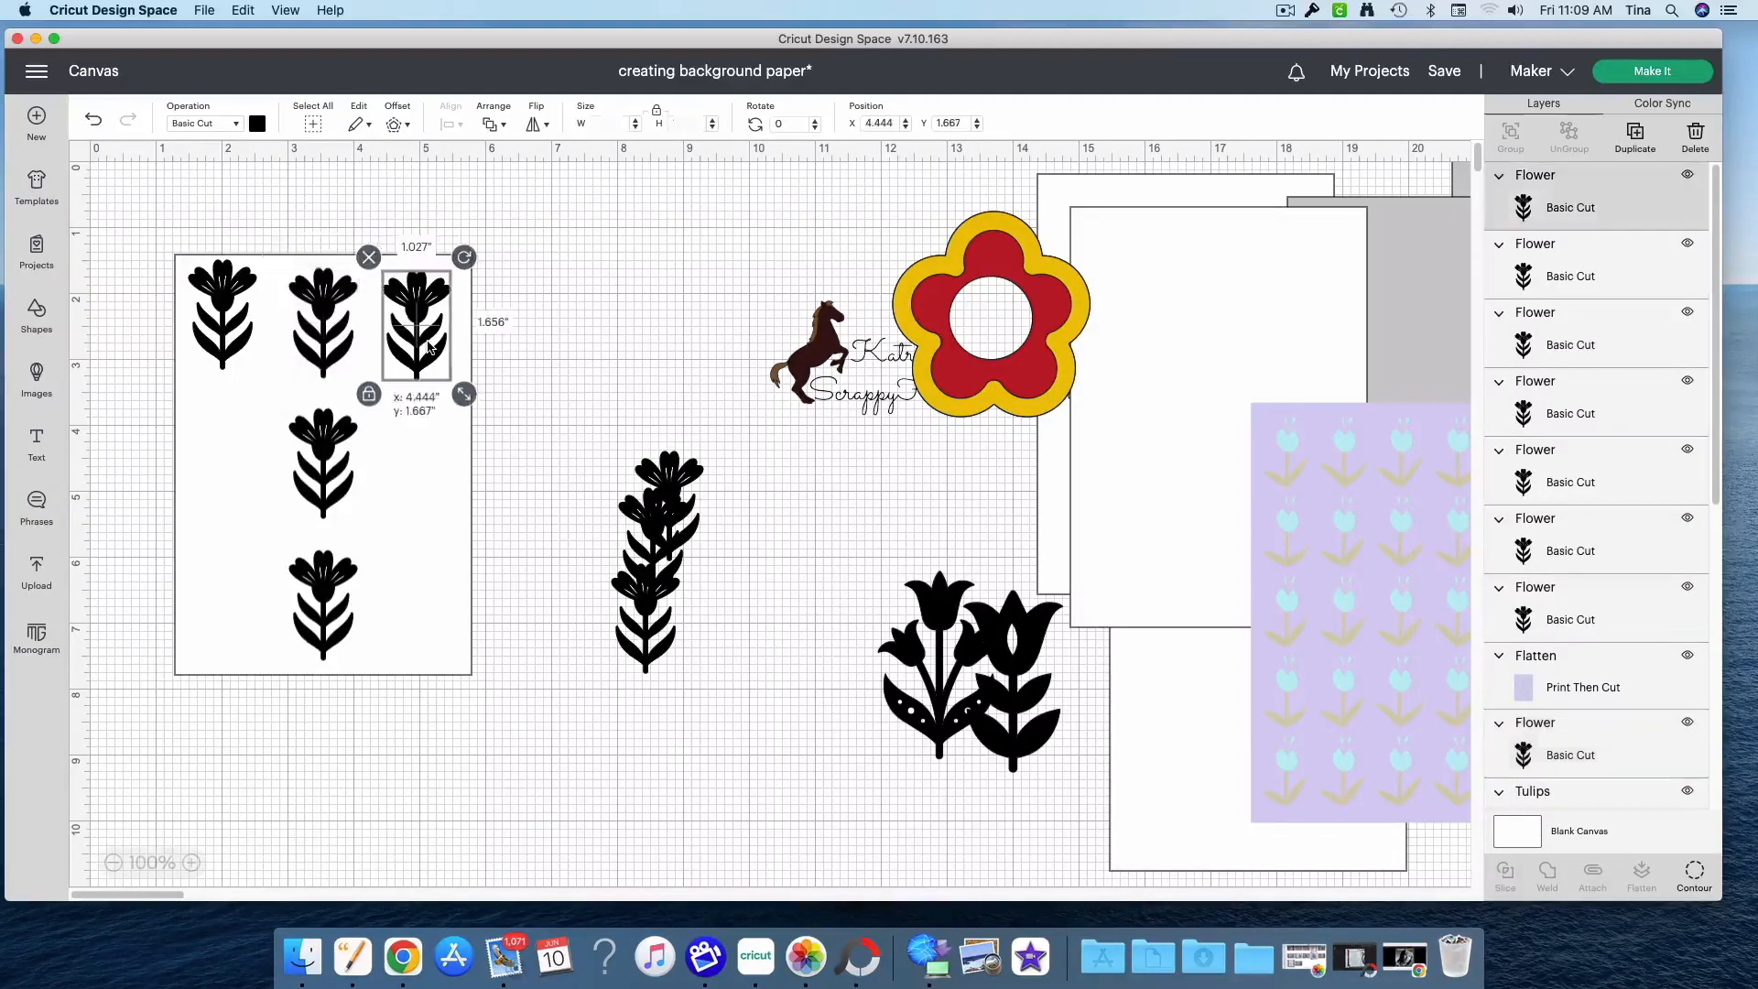
click(957, 121)
key(Return)
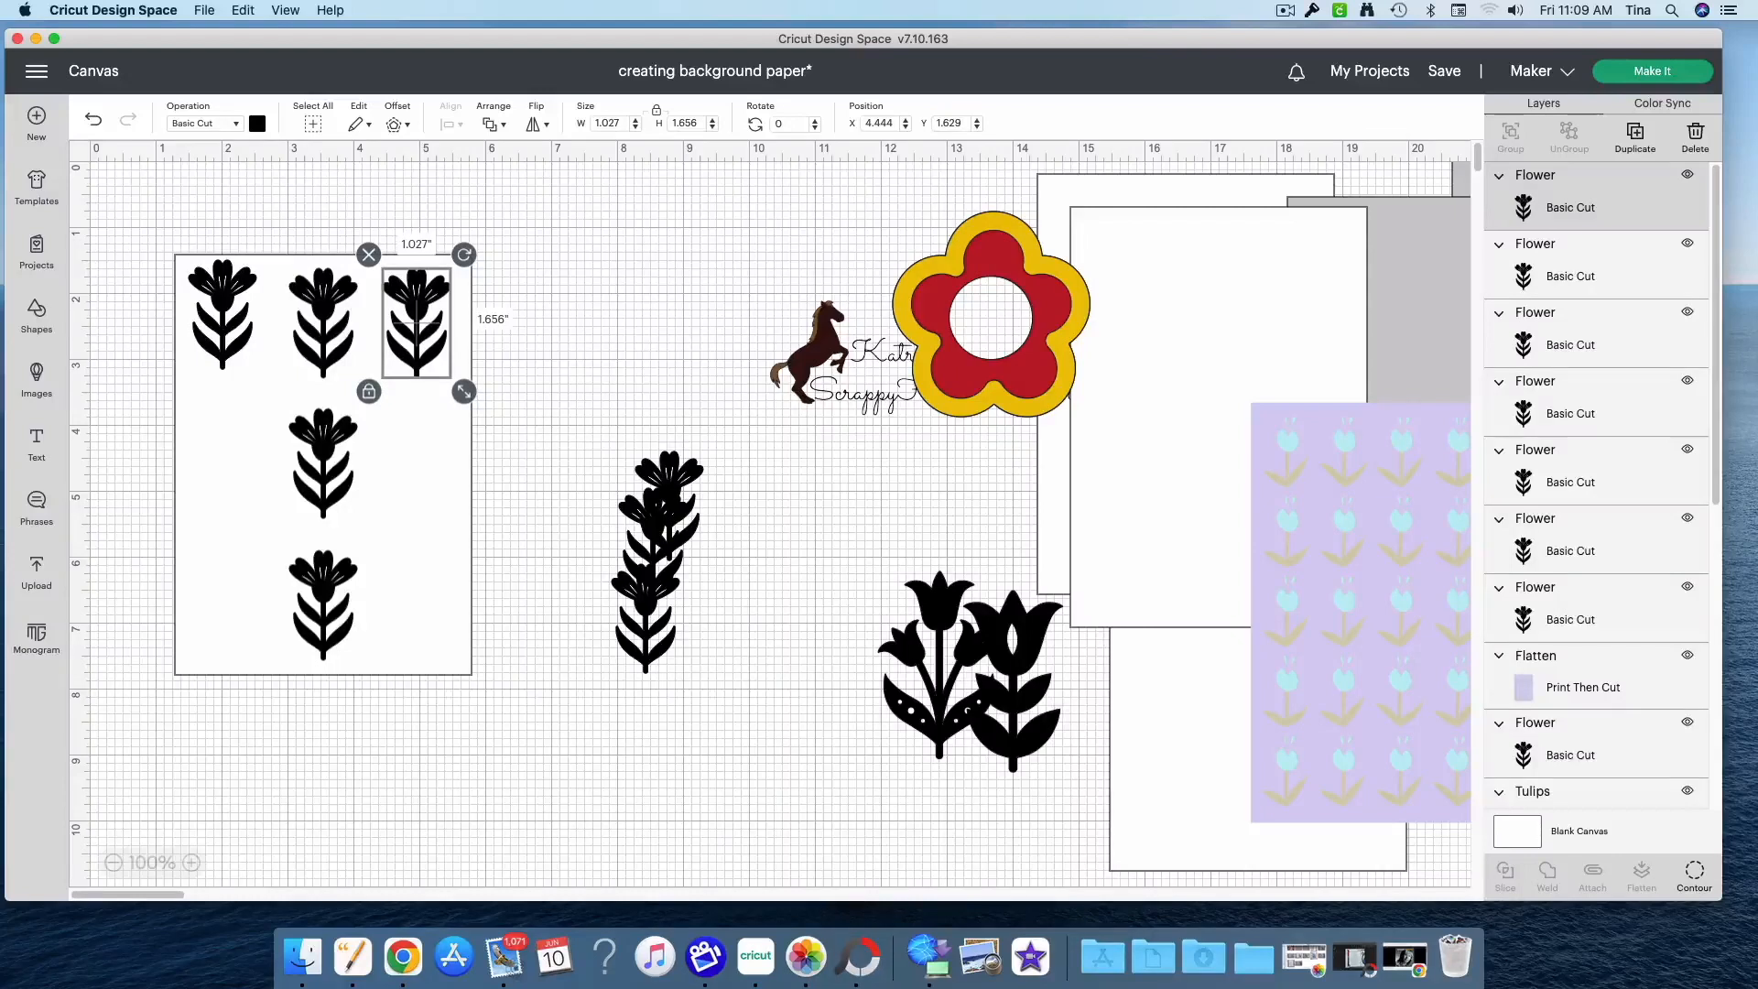
Set the Y position of the top row's left flower to 1.629
click(222, 353)
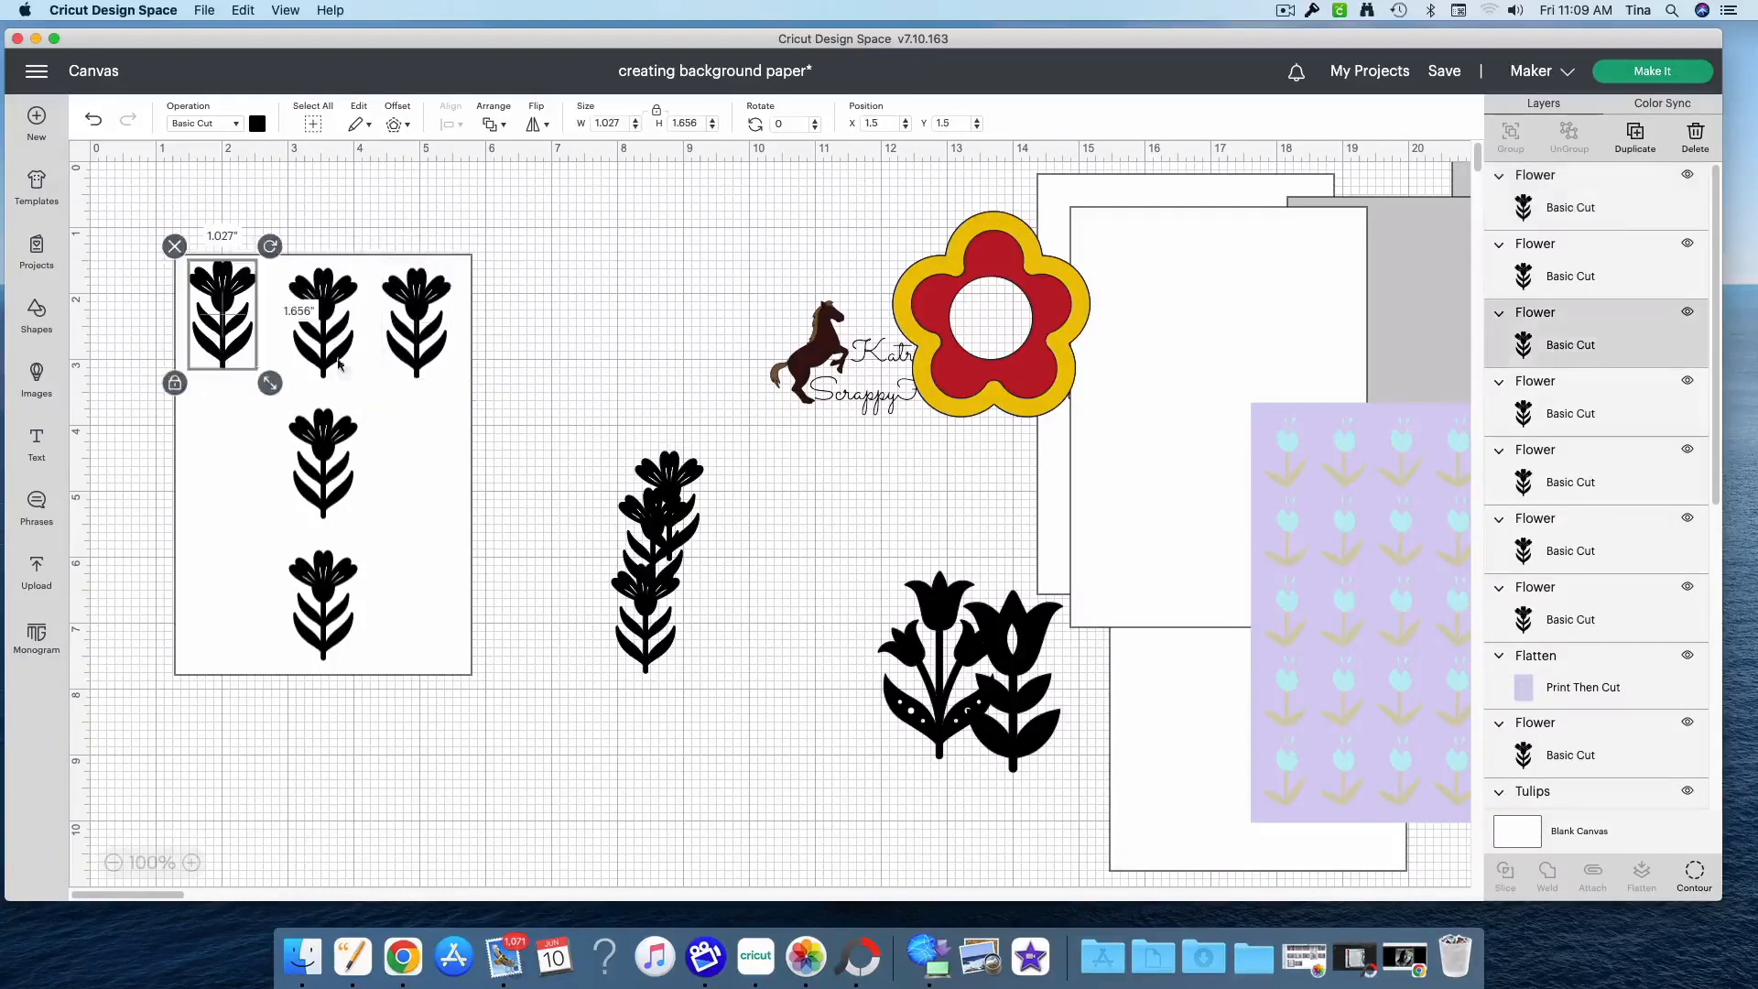
click(953, 122)
double_click(946, 122)
text(1.629)
key(Return)
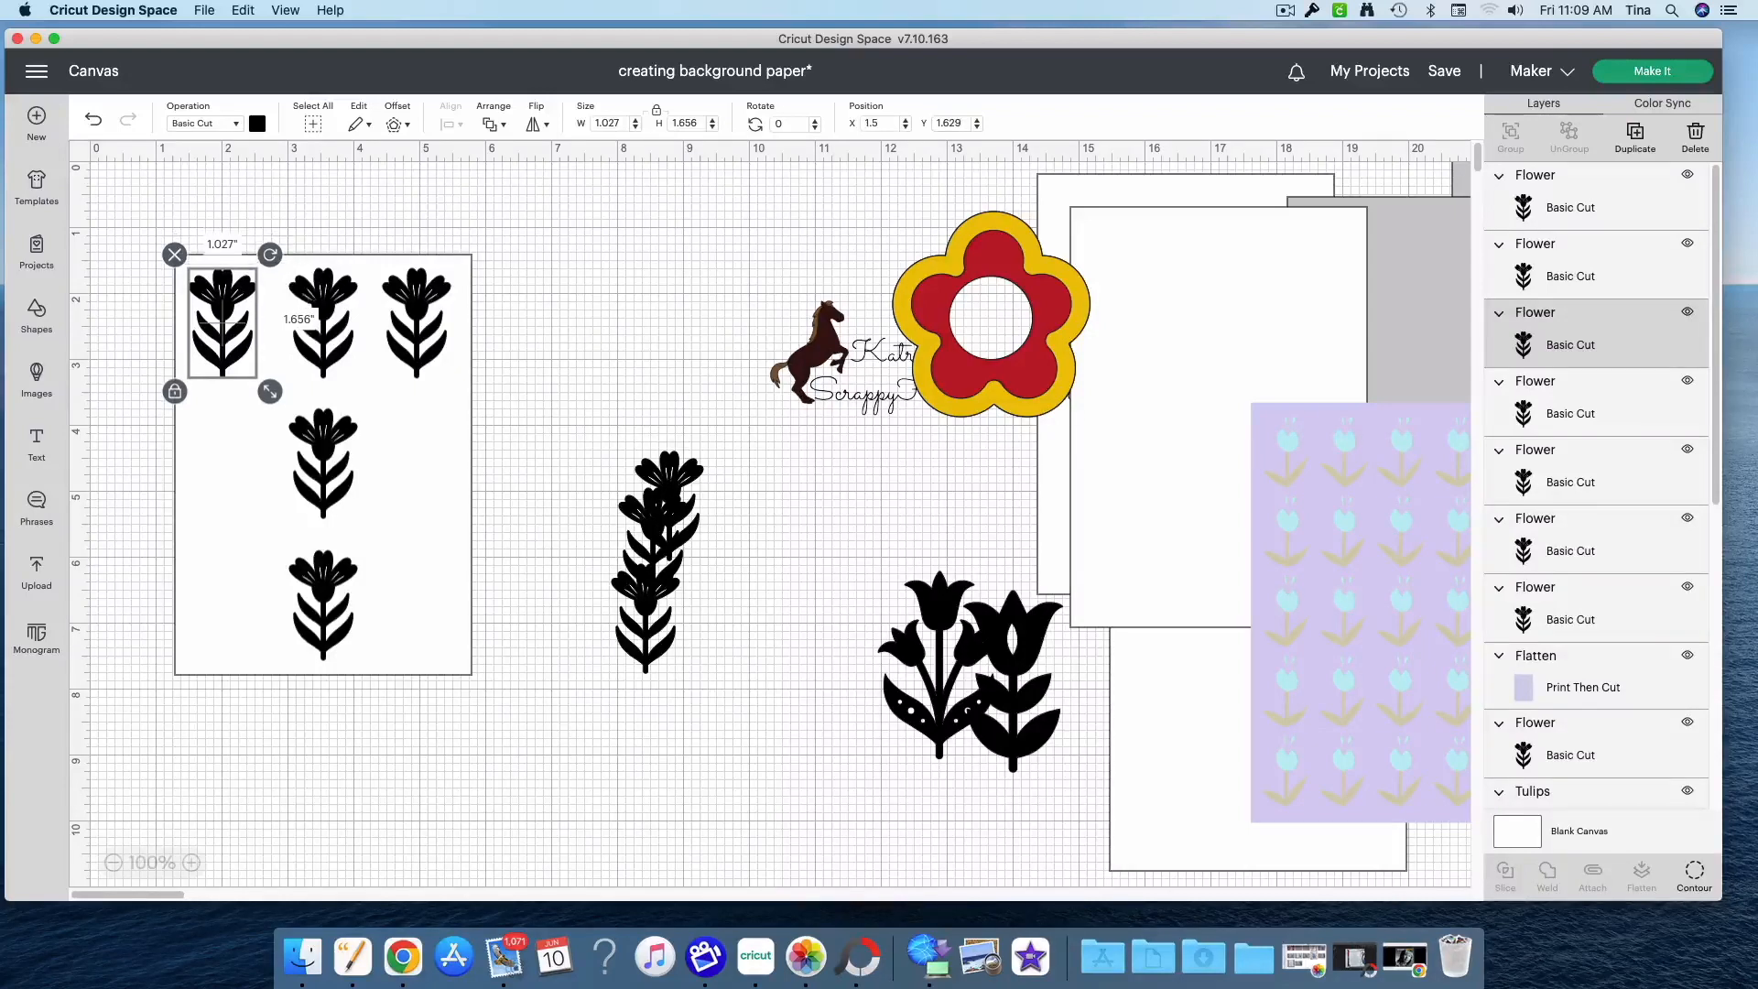
click(728, 318)
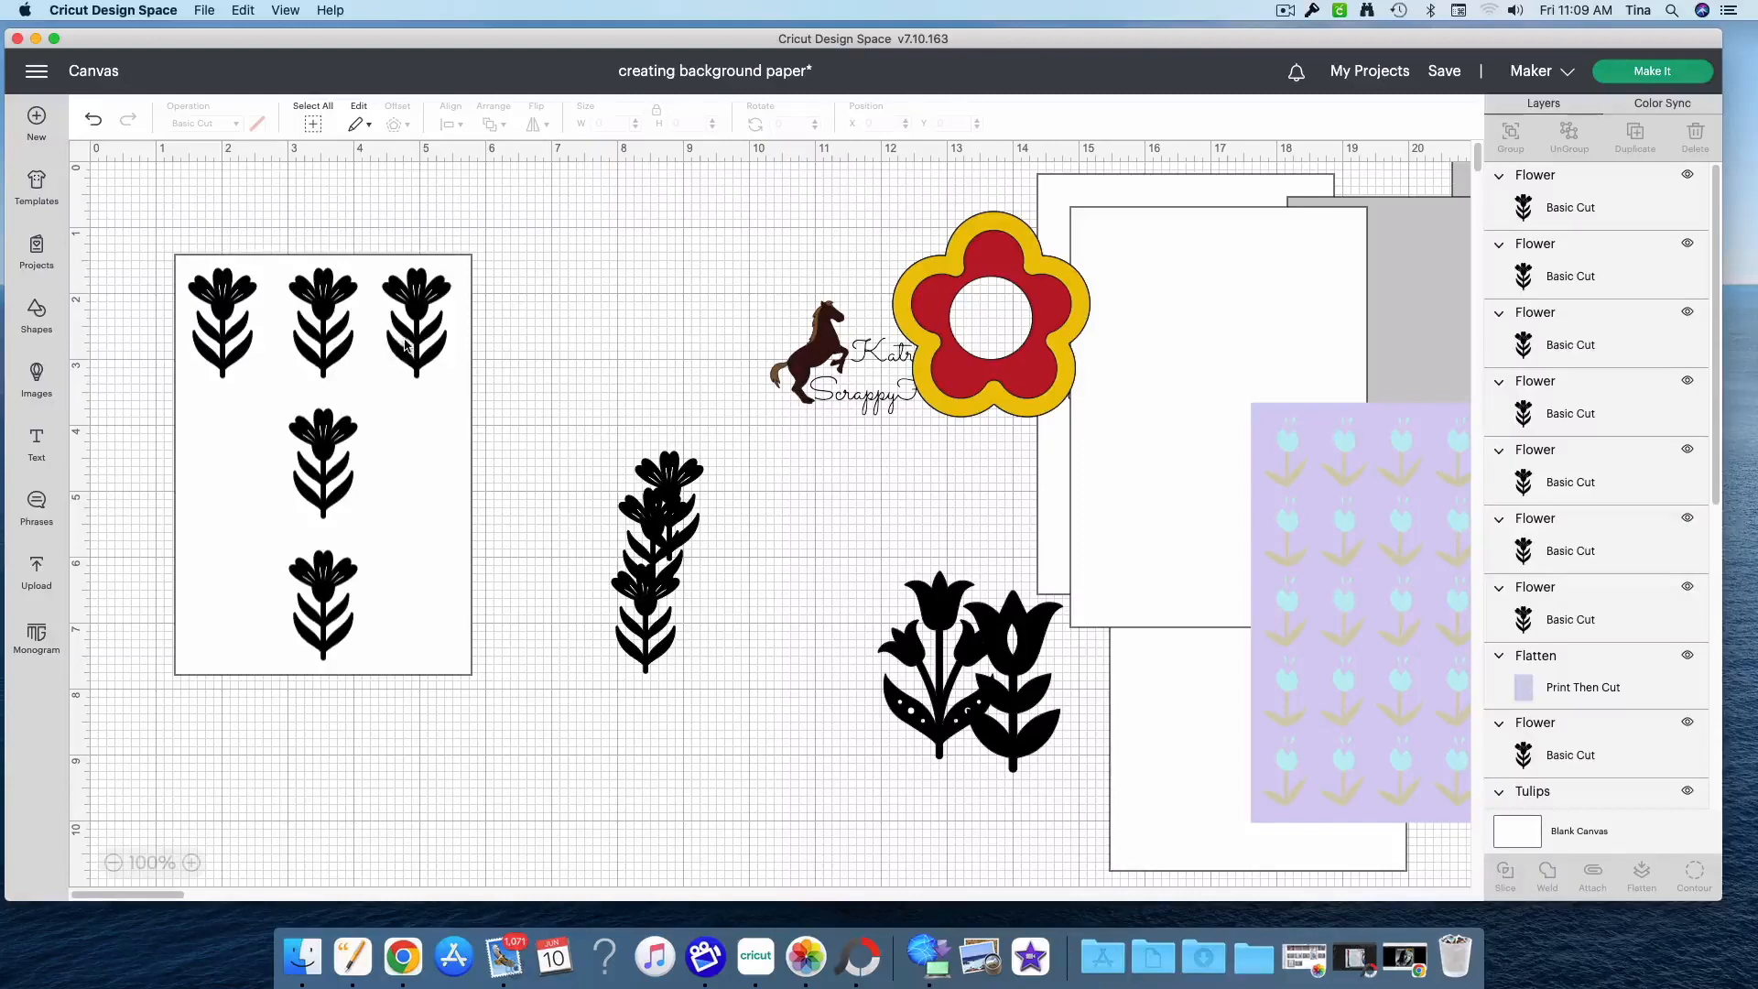
Shift the top row's left flower to about X 1.54 and readjust its Y position to align it with the row
click(240, 358)
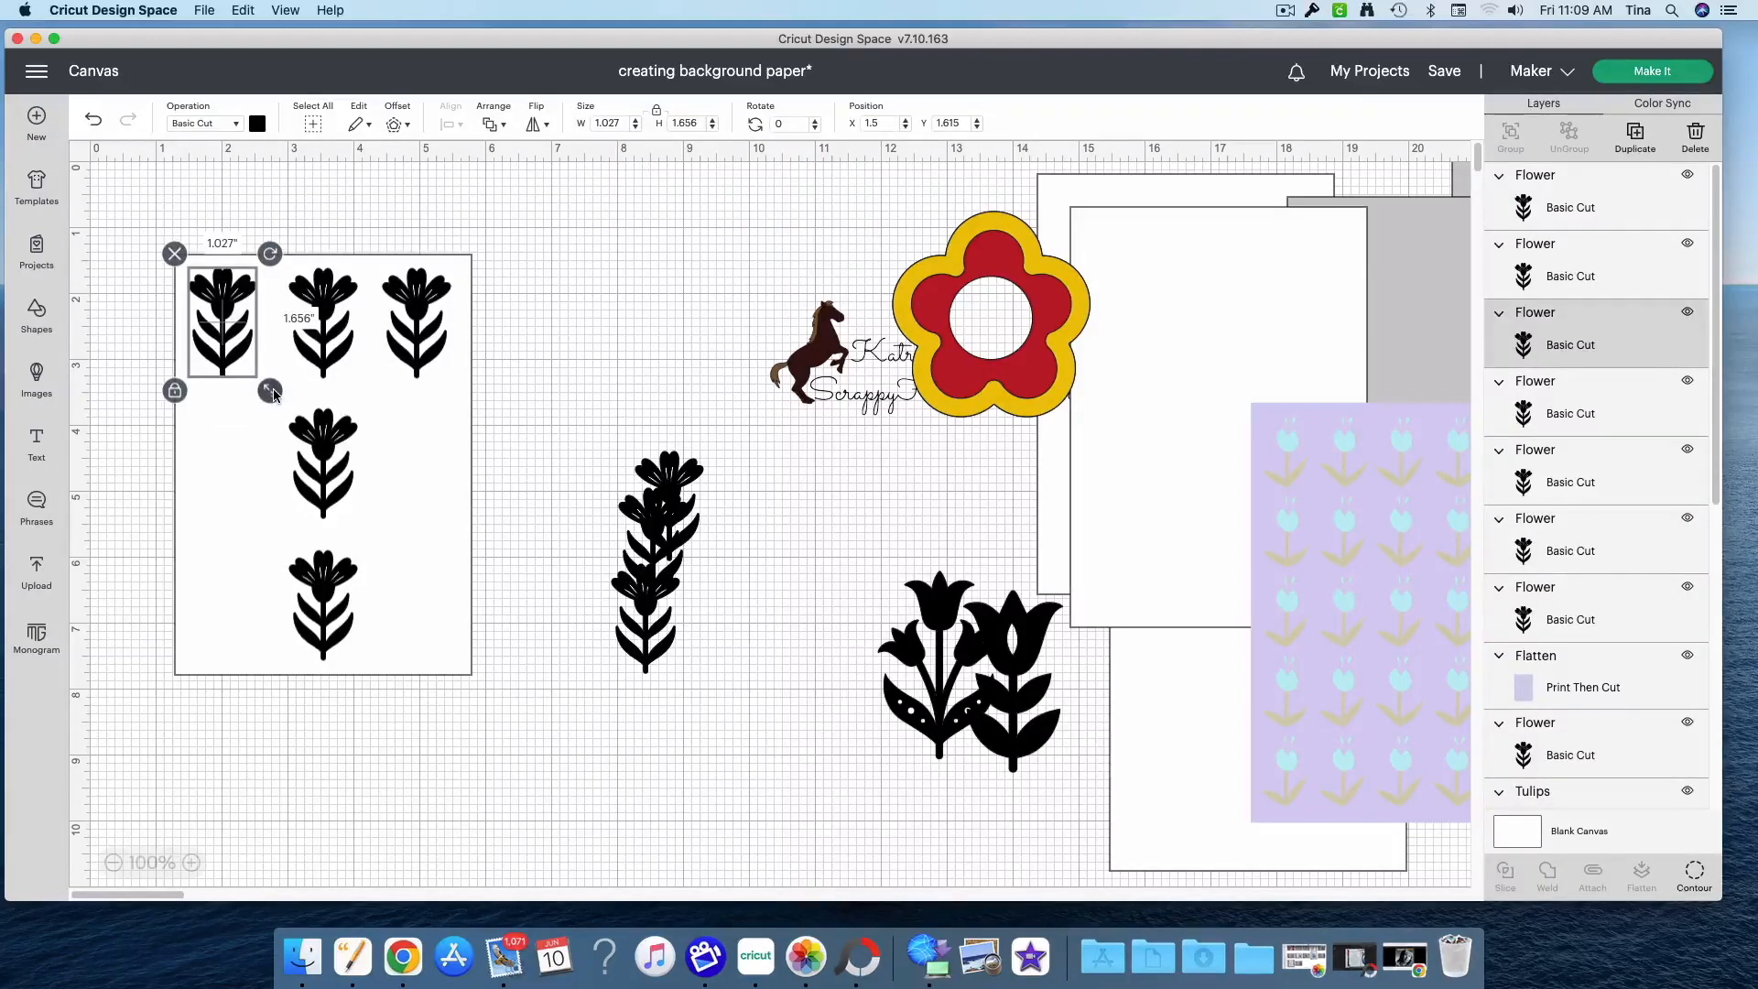
drag(226, 363, 229, 362)
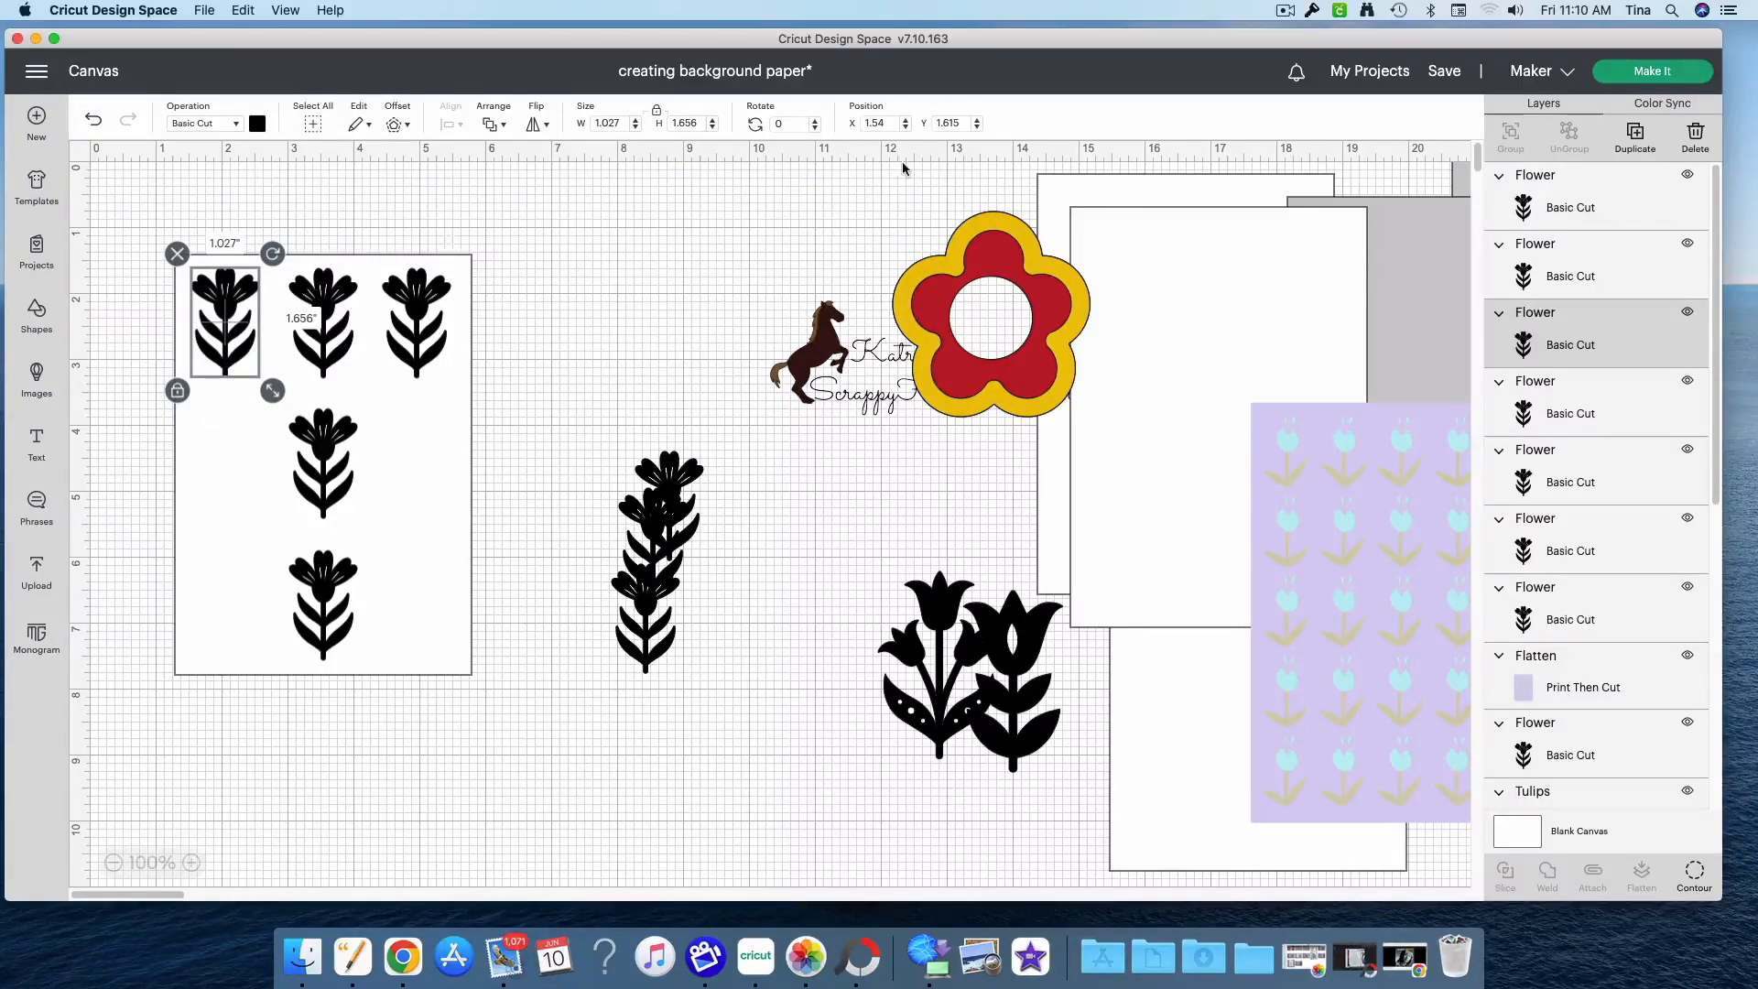
drag(961, 123, 949, 124)
key(Down)
click(580, 342)
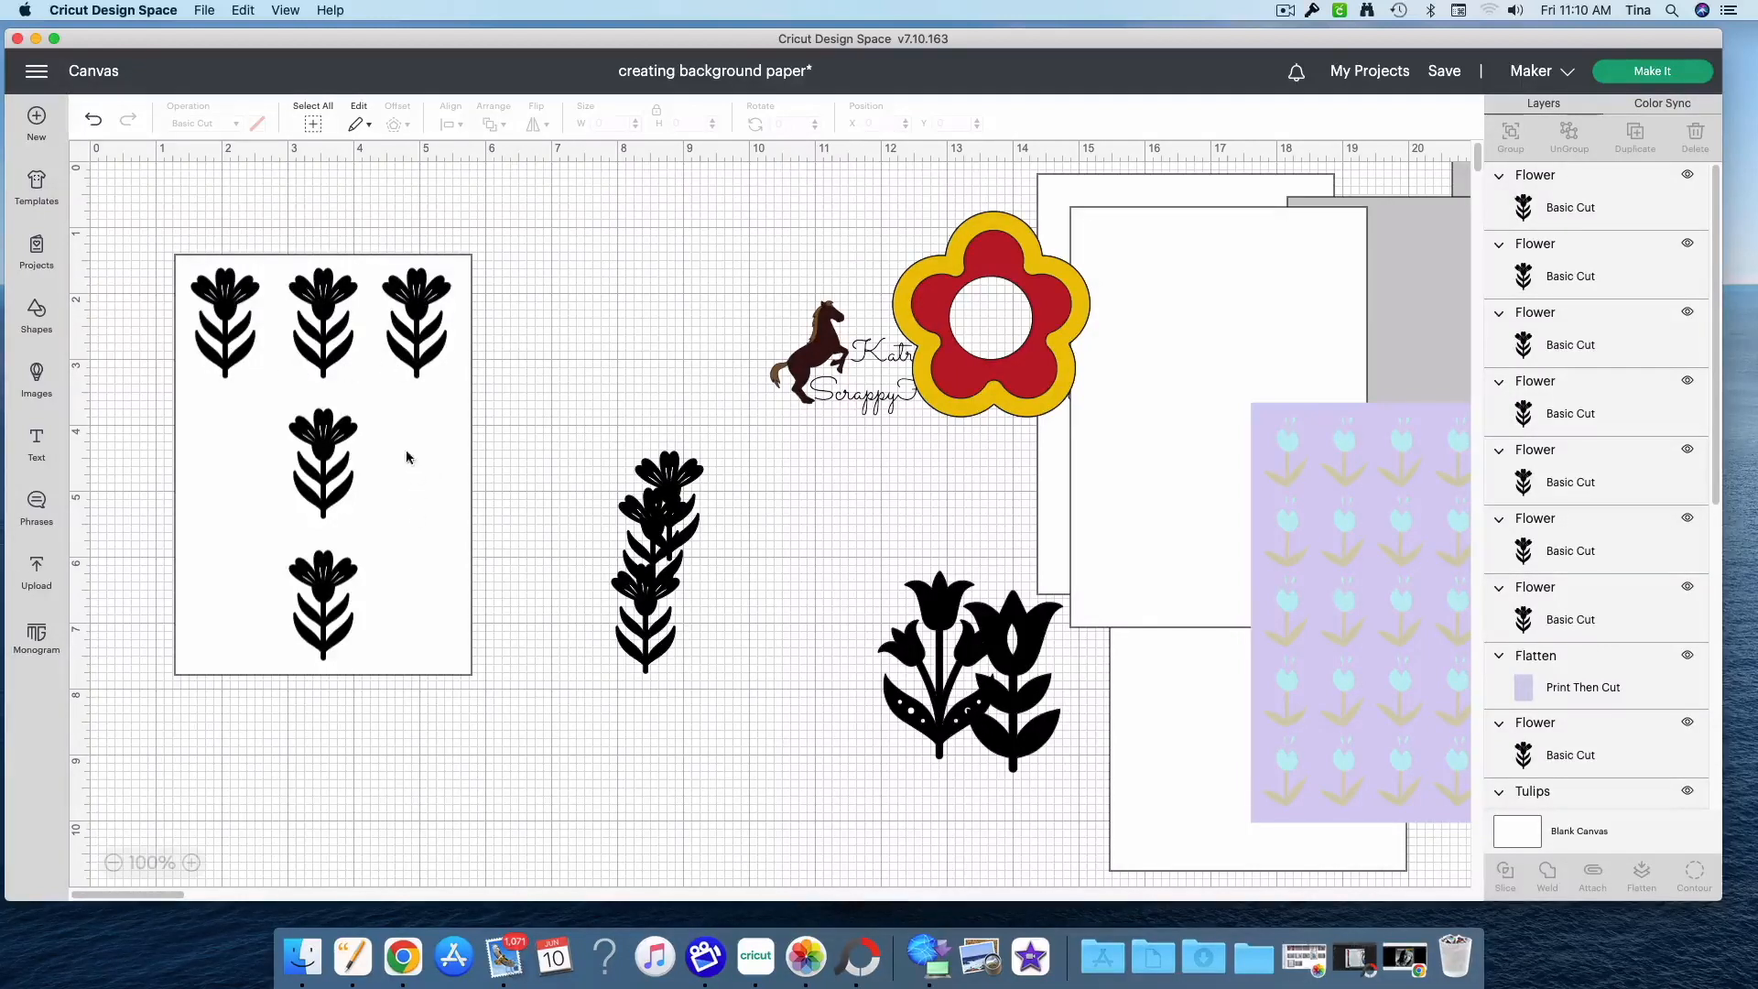
Place two spare flowers in the rectangle's right column, beside the middle-row and bottom-row flowers, in line with the top-row right flower
drag(673, 485, 415, 443)
click(318, 448)
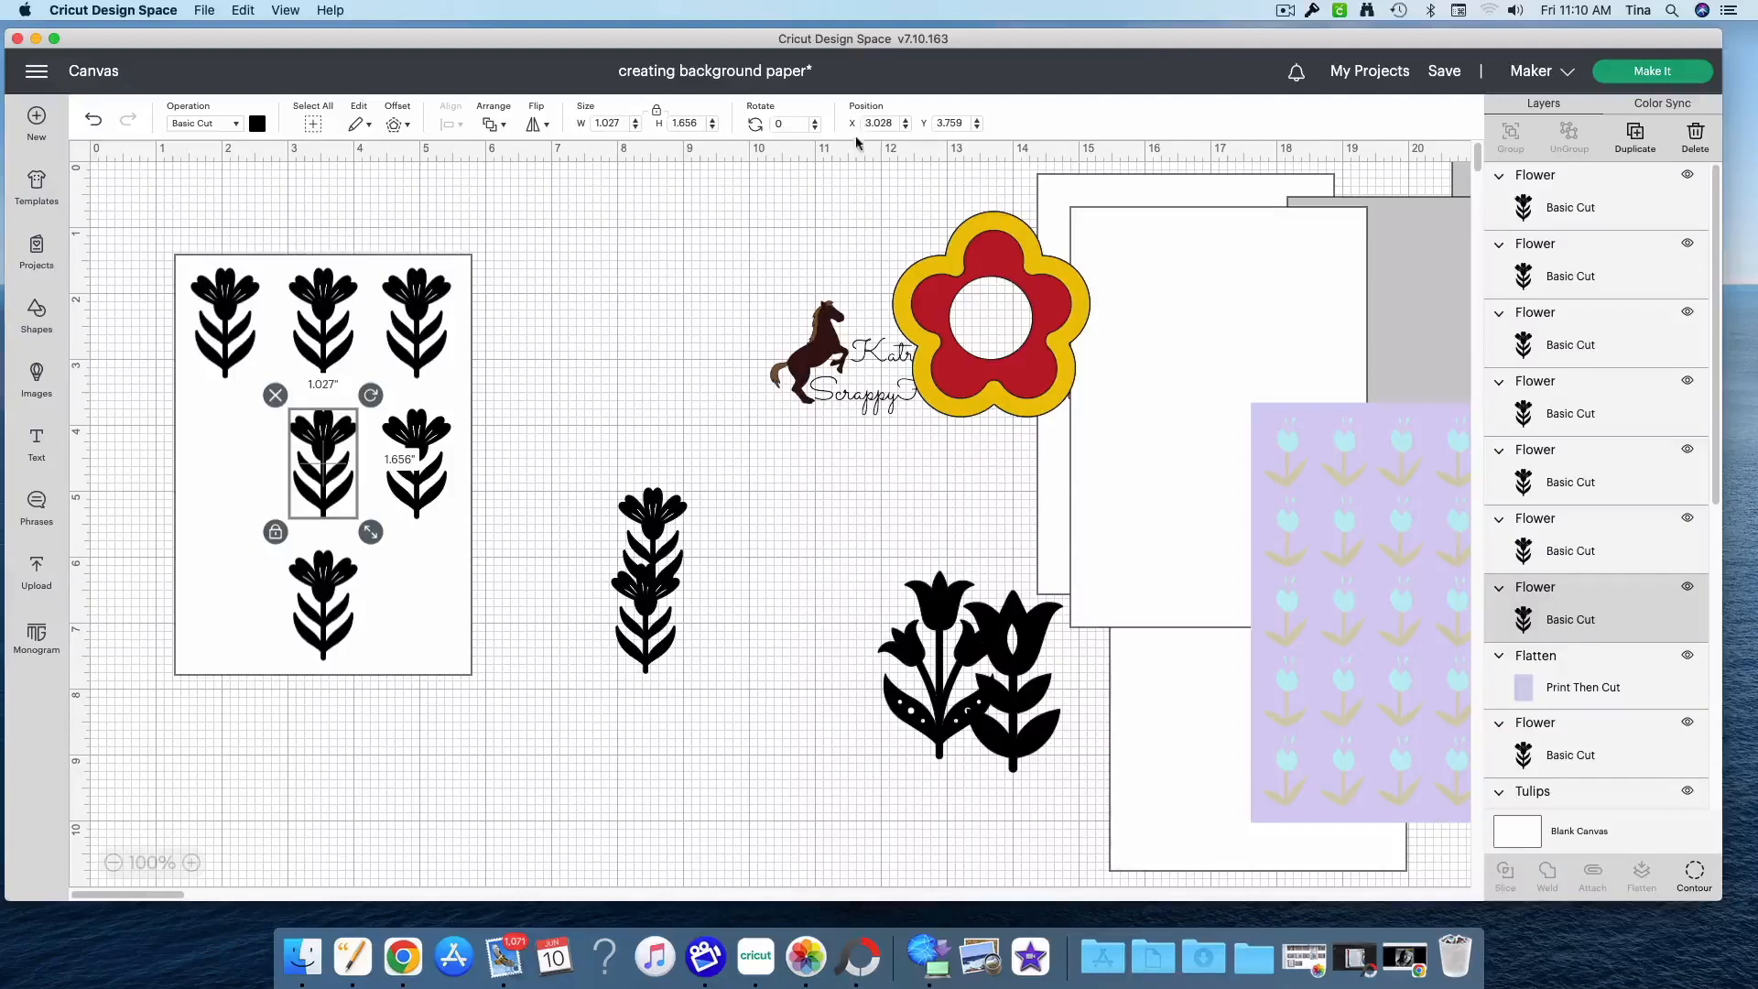
click(418, 432)
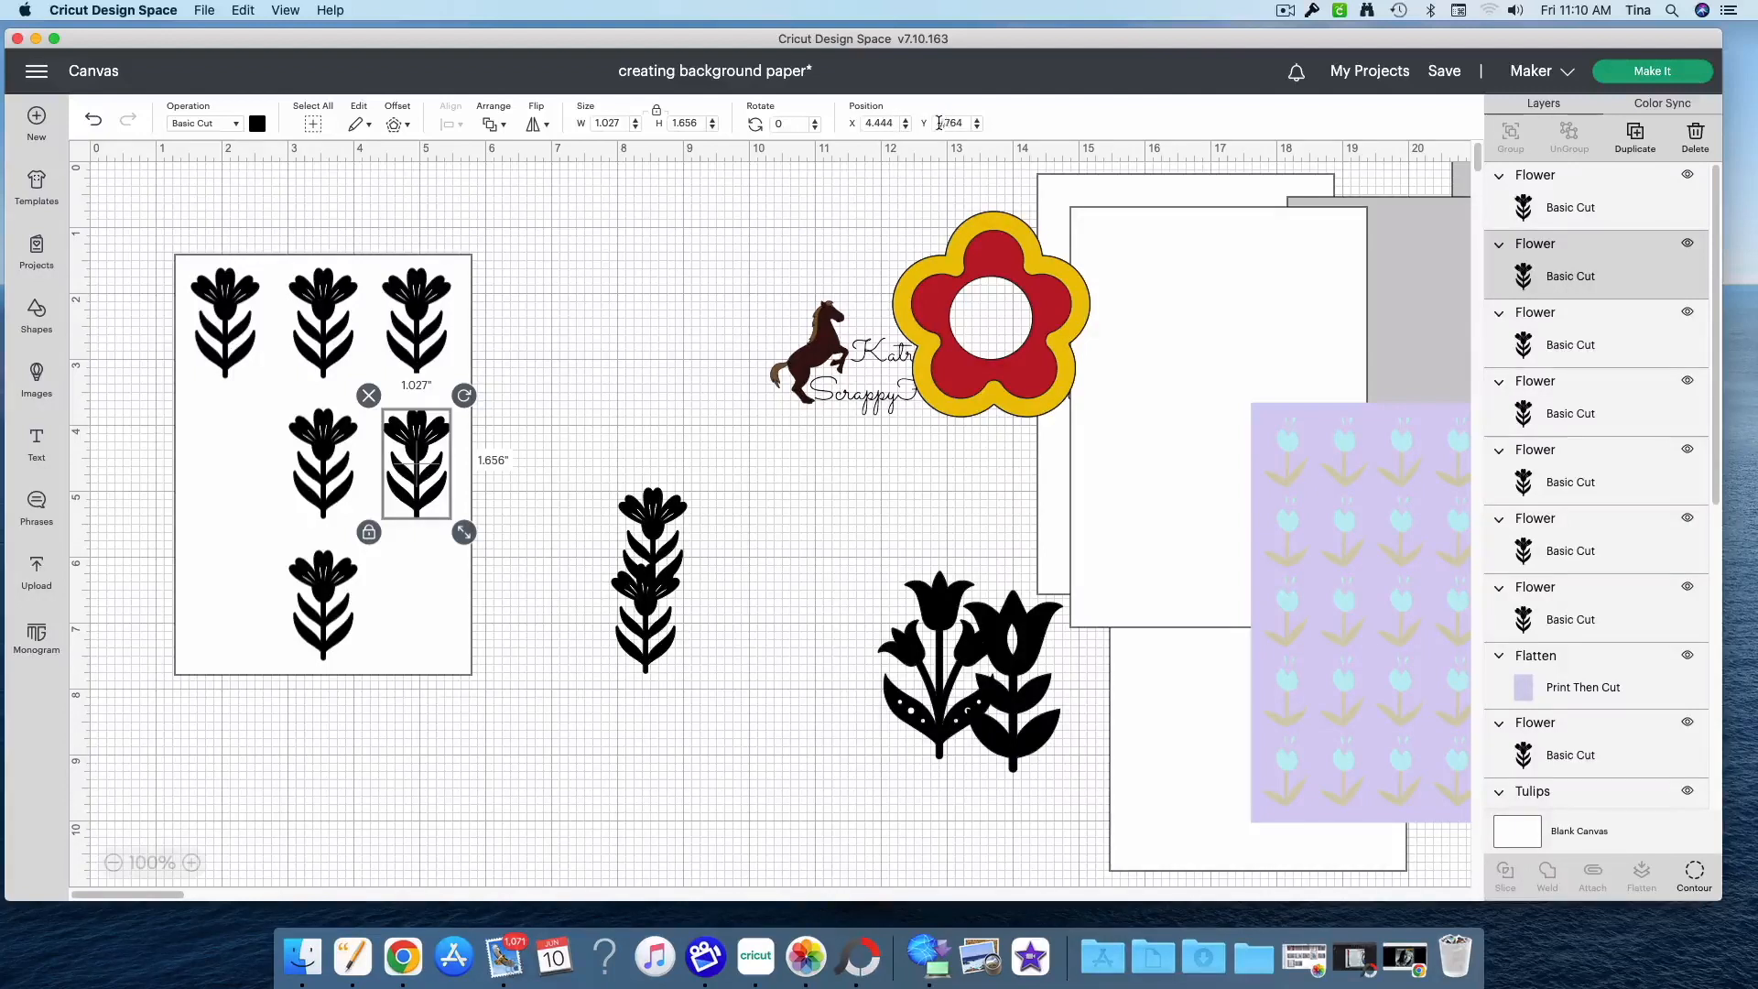
click(331, 429)
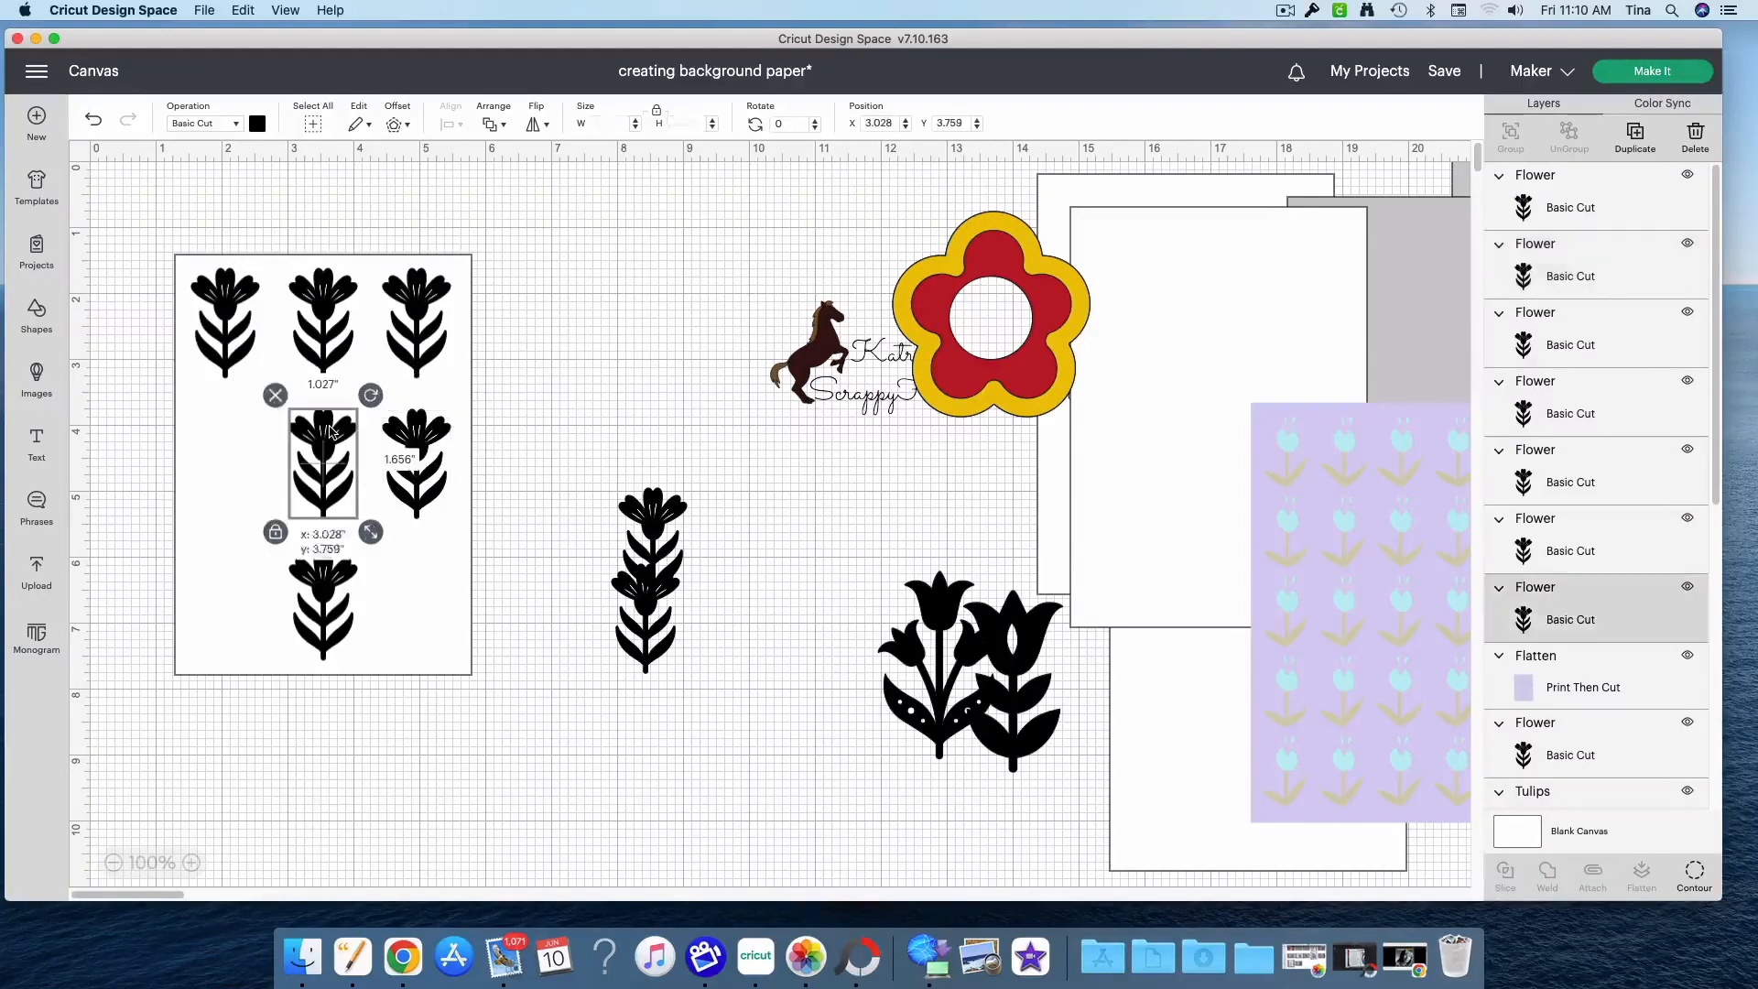
click(418, 312)
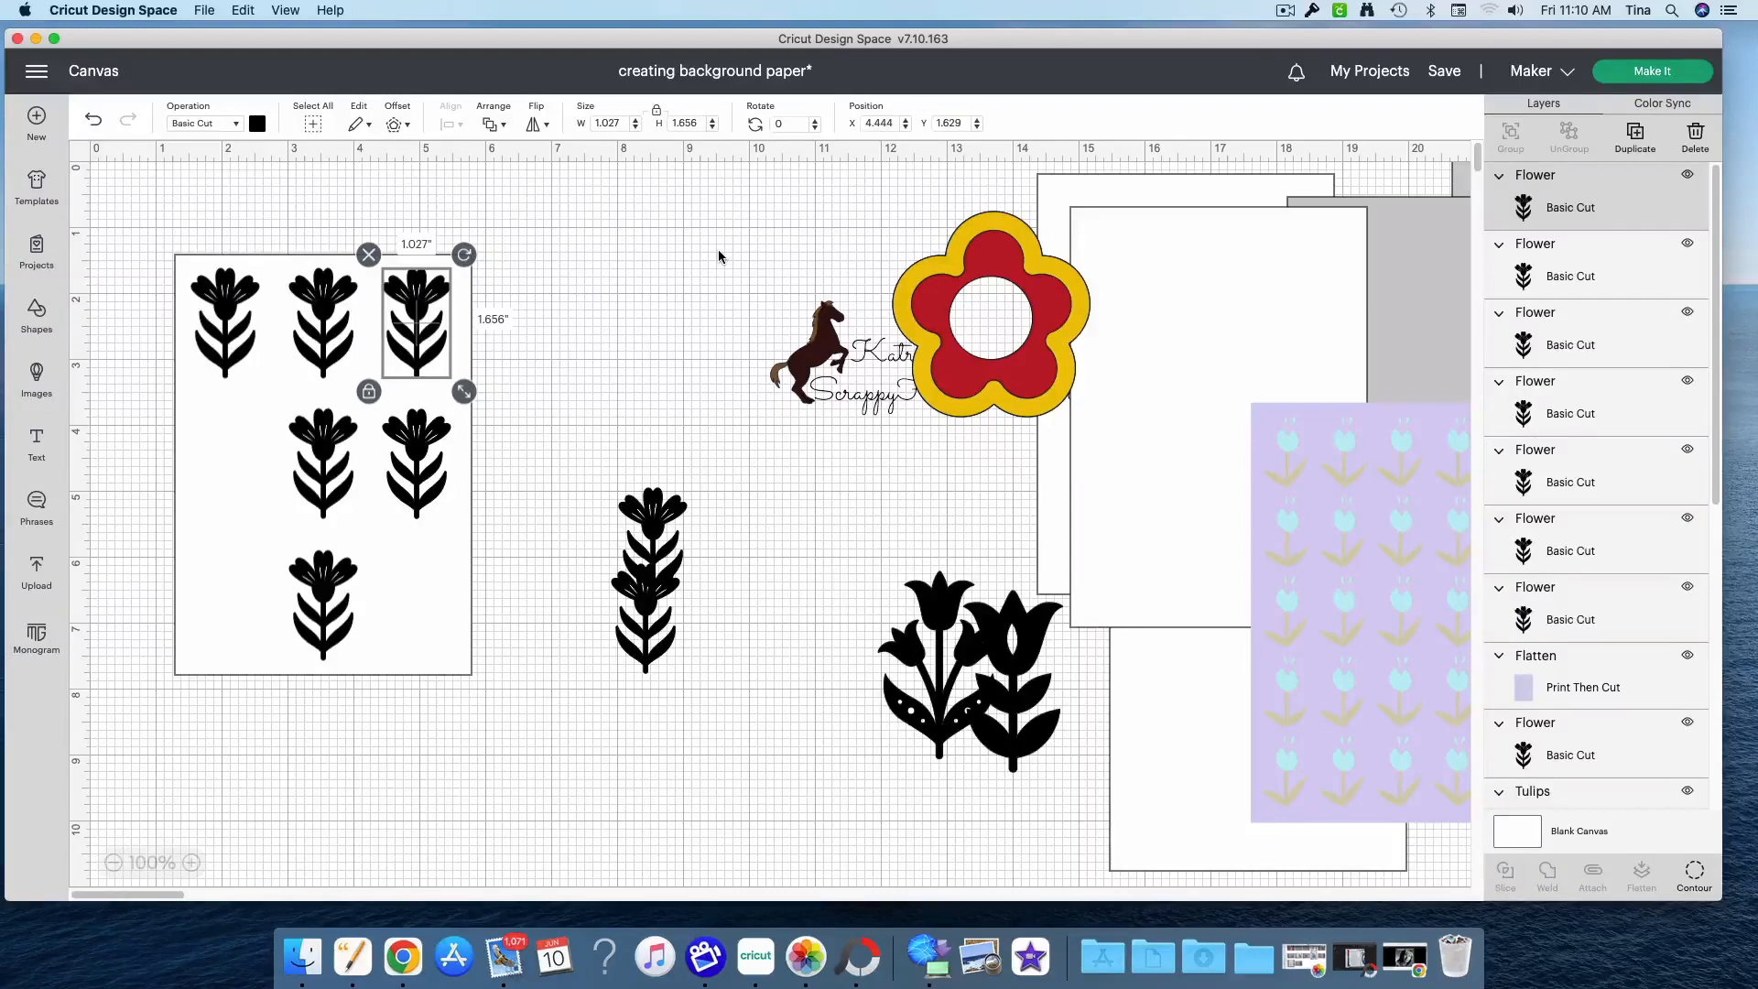
drag(418, 451, 421, 453)
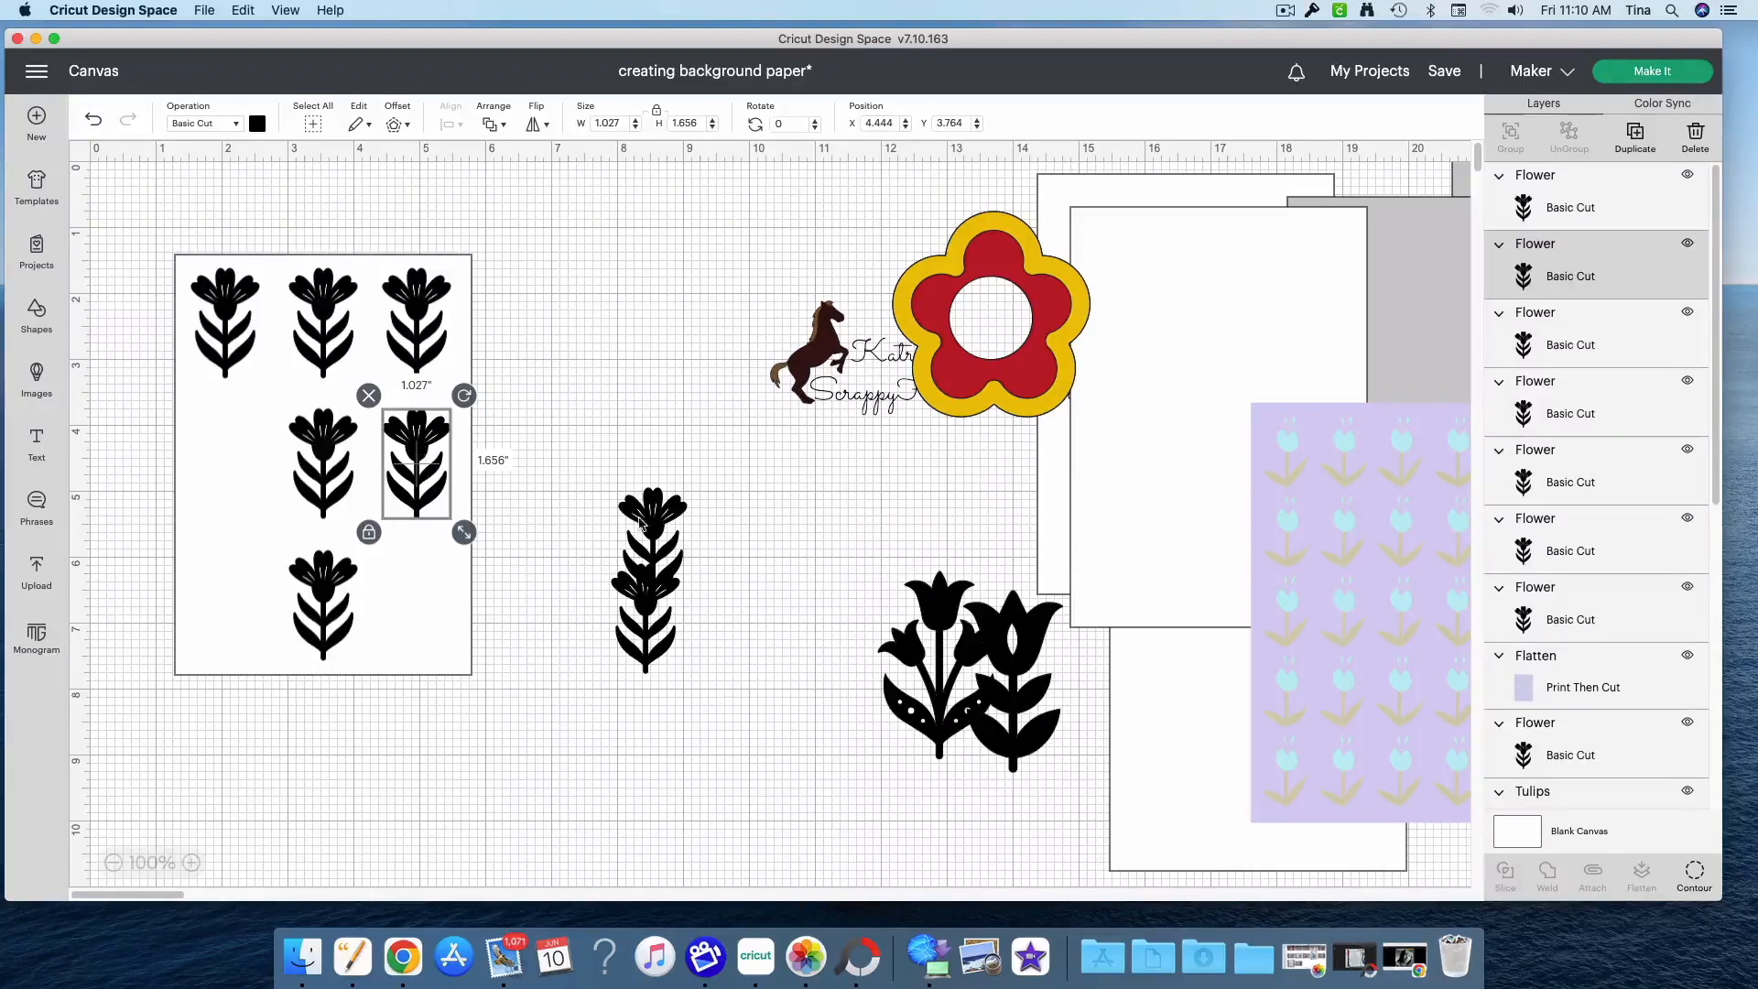
drag(652, 522, 415, 584)
click(652, 467)
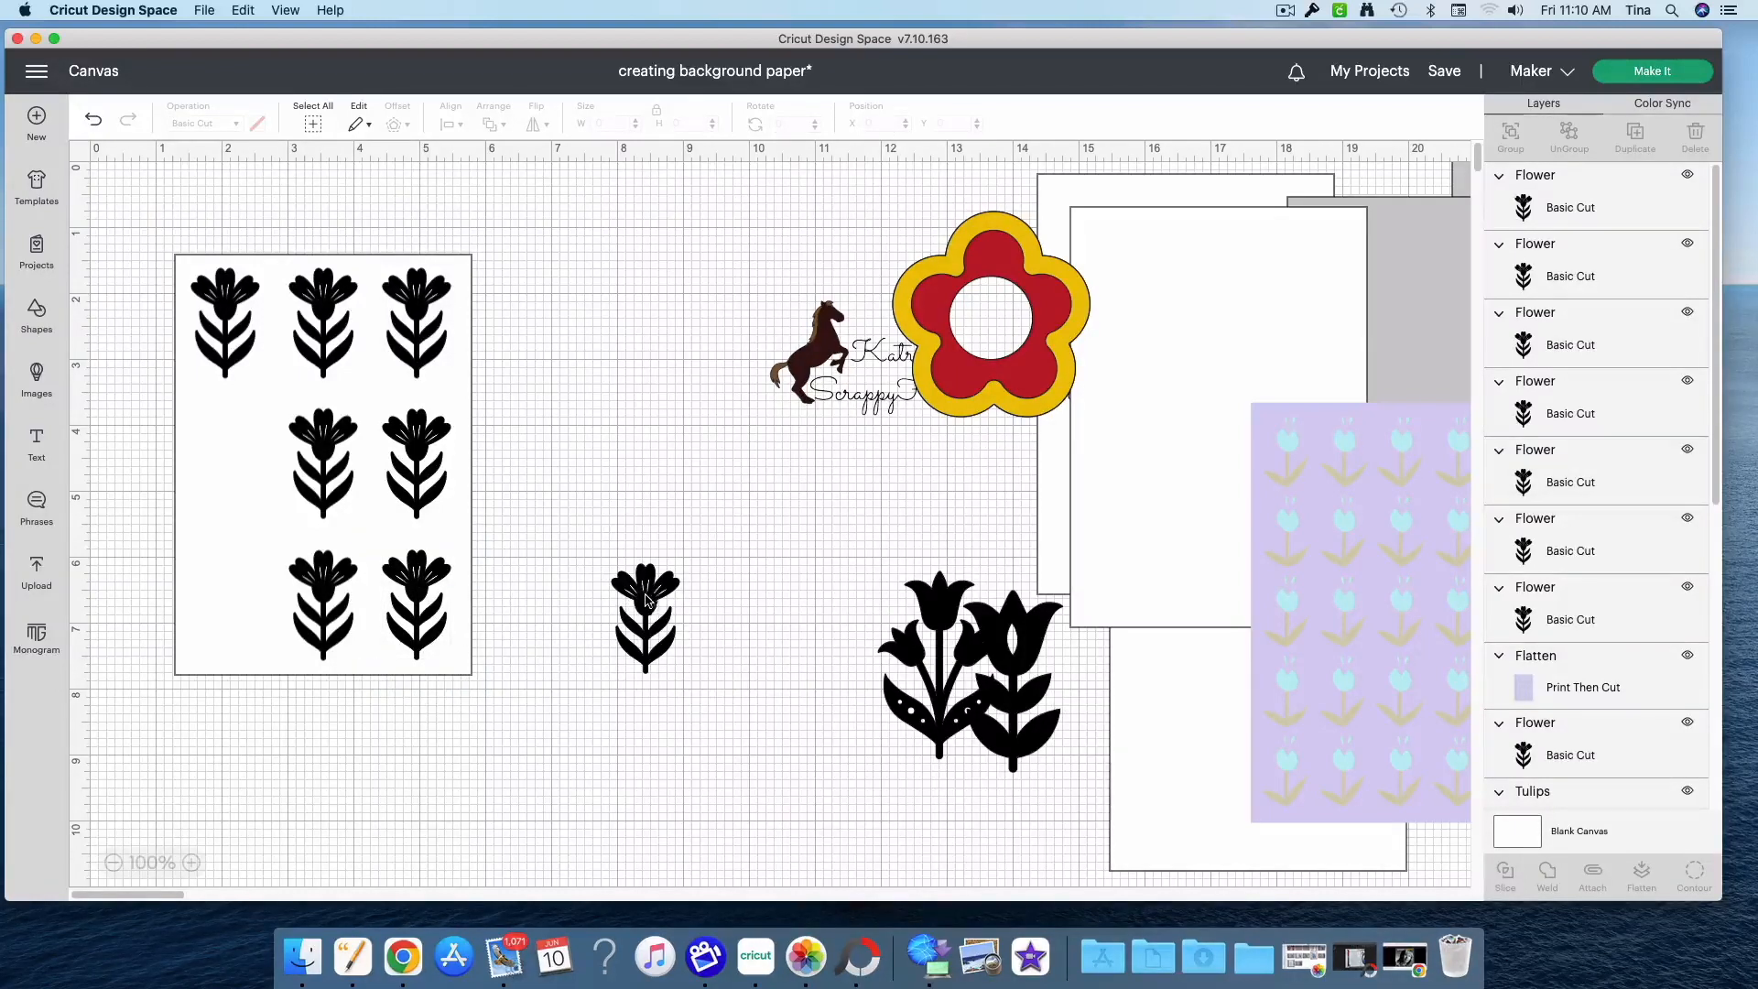
Place the remaining spare flower at the left of the middle row, below the top-row left flower, at about X 1.542
drag(648, 605, 690, 535)
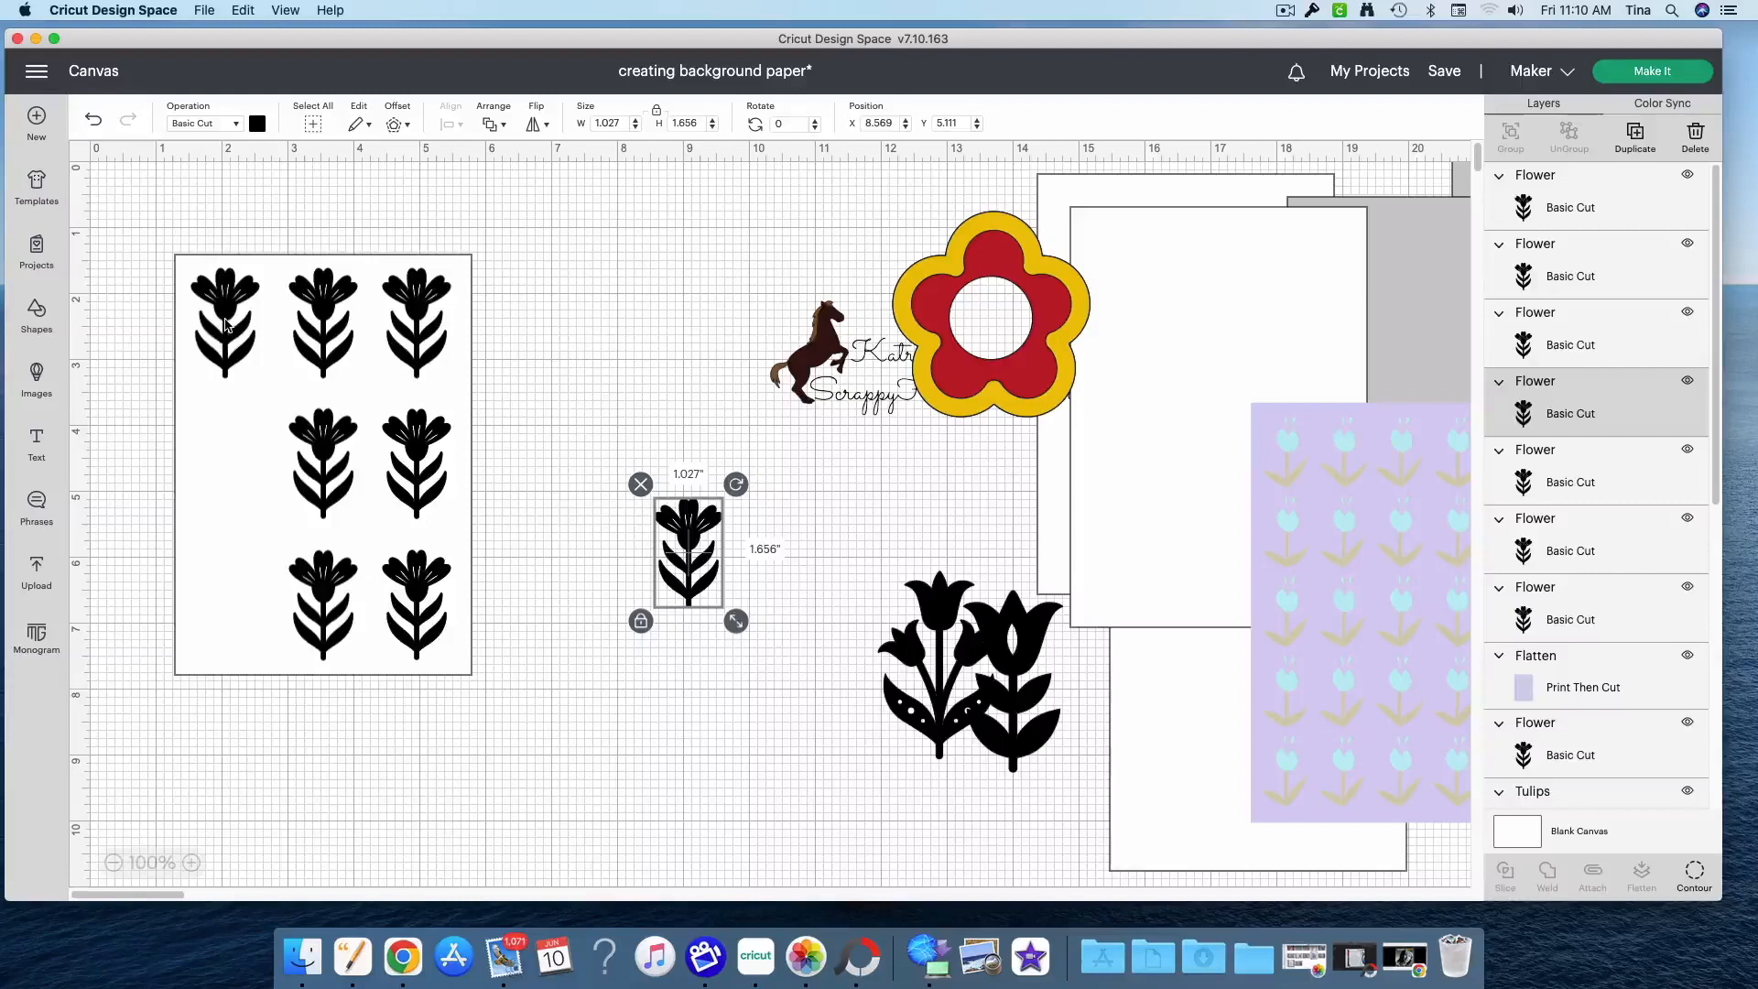
click(226, 322)
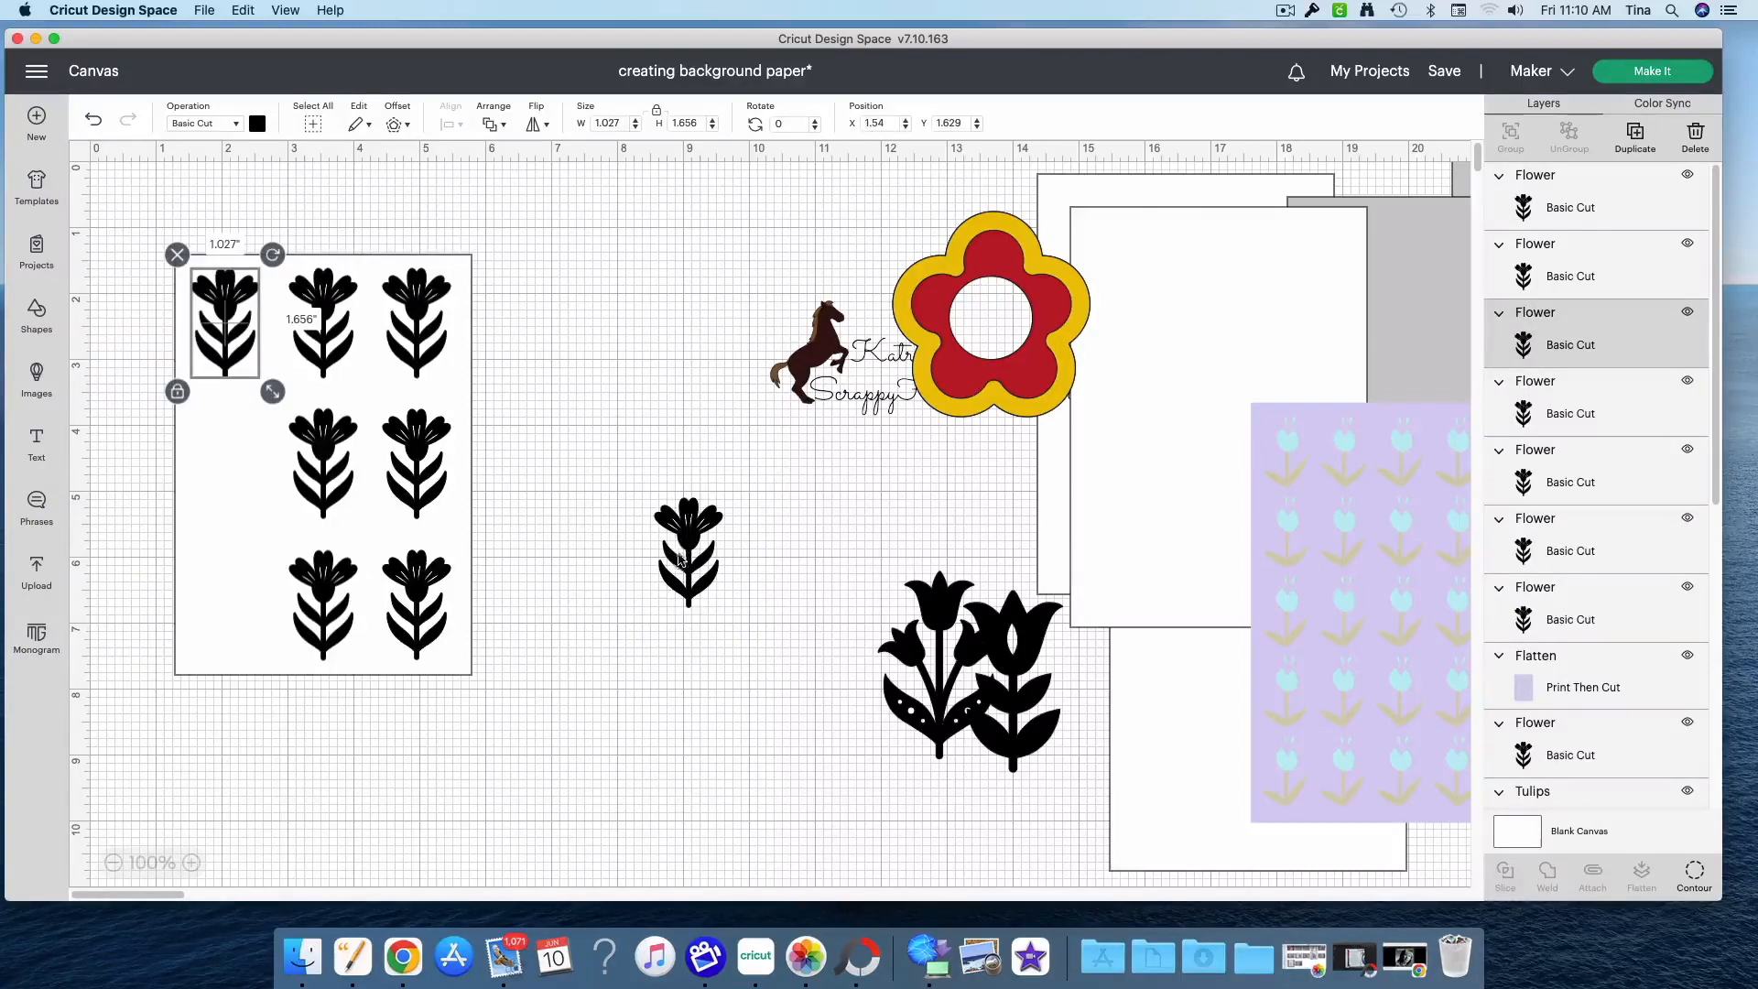
drag(687, 550, 246, 458)
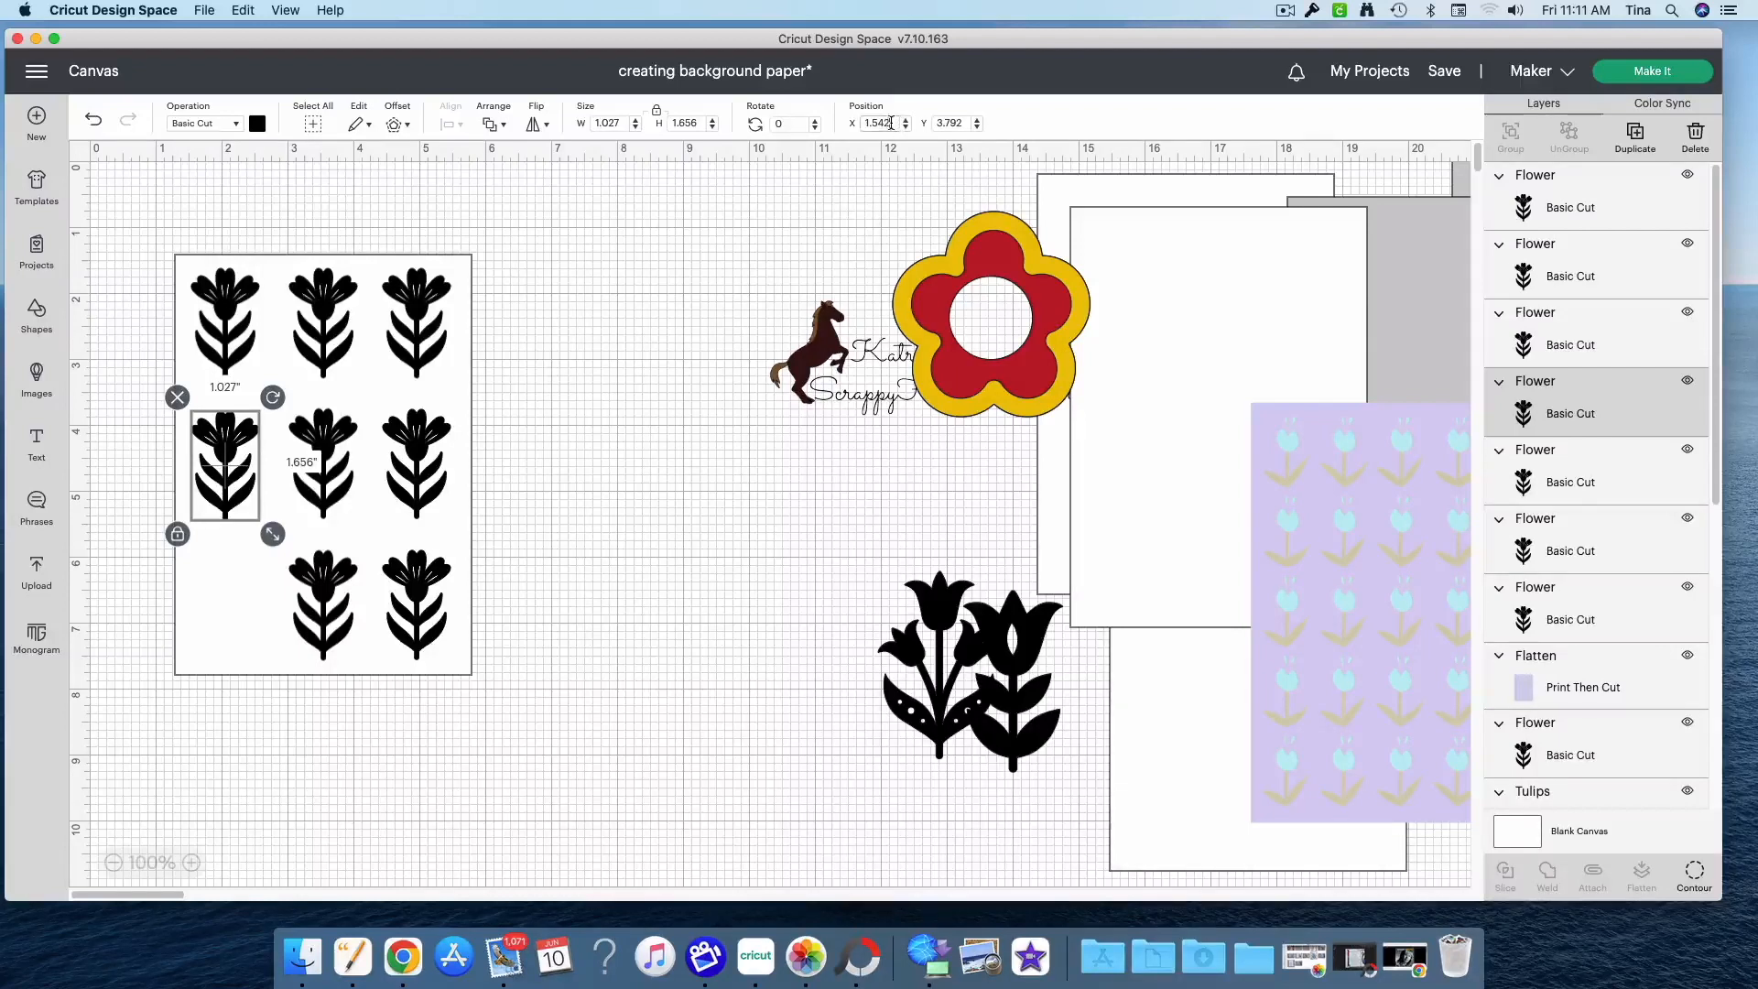
drag(888, 123, 882, 123)
Duplicate the middle row's left flower, place the copy at the left of the bottom row and set its X position to 1.542
click(1635, 138)
drag(423, 698, 236, 648)
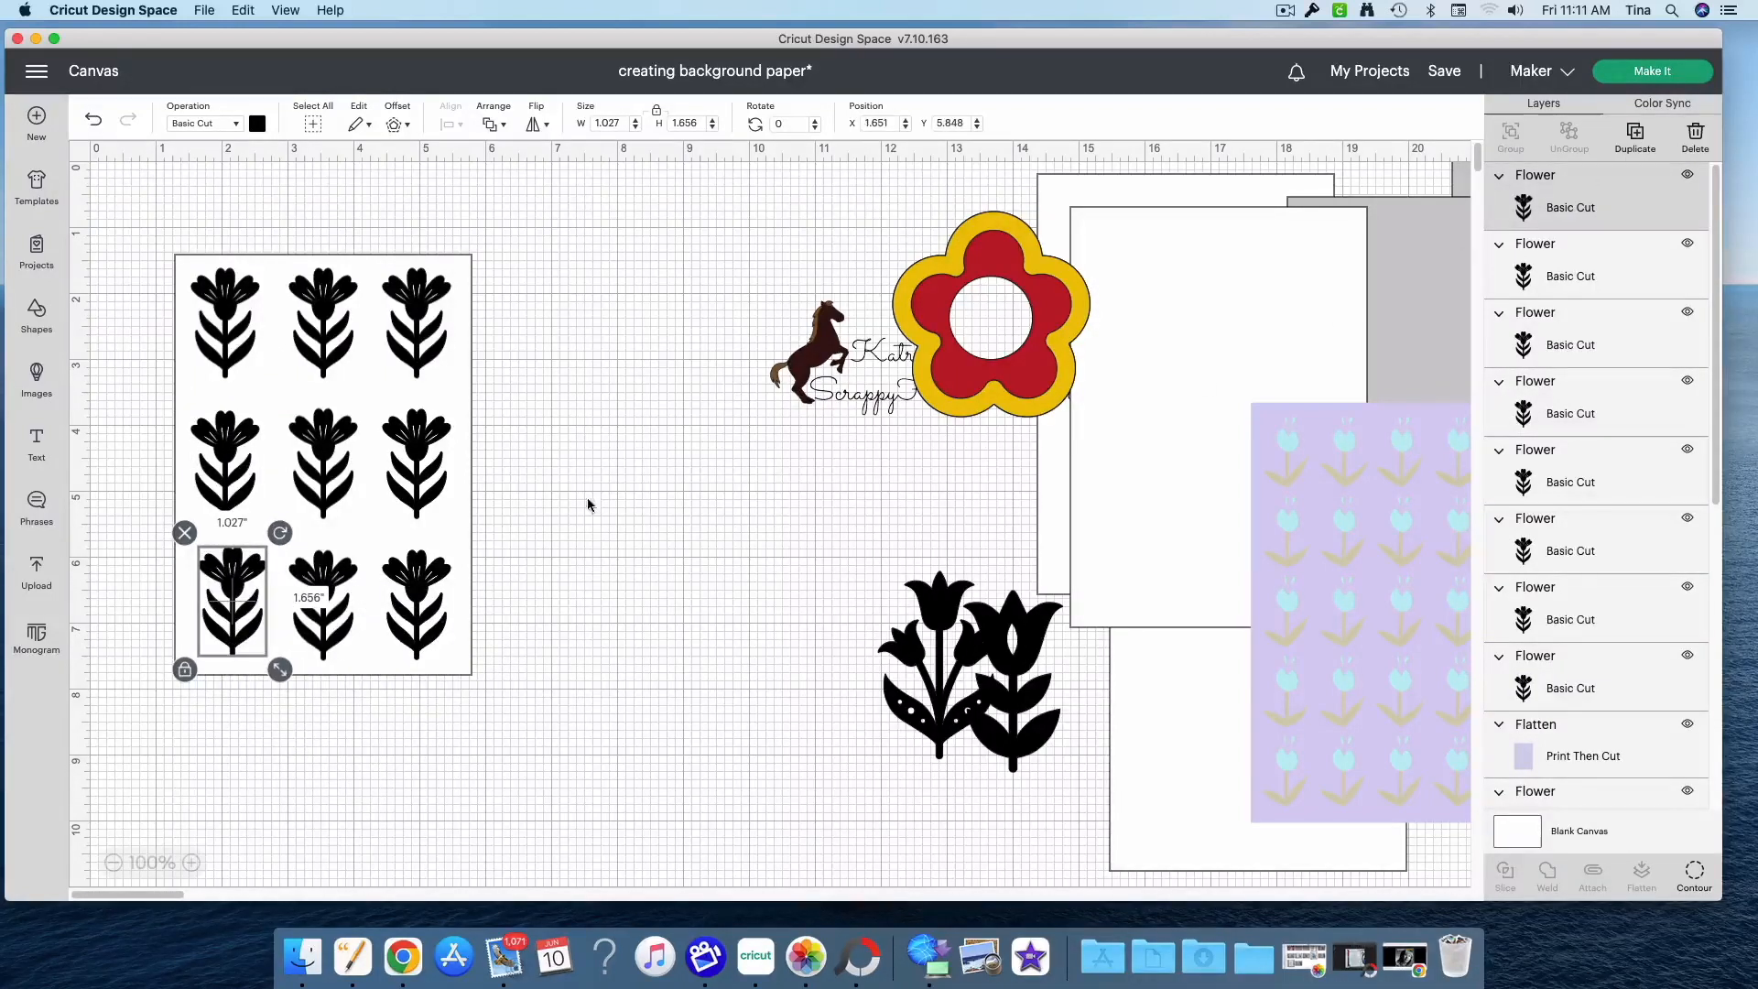
click(884, 122)
text(1.542)
key(Return)
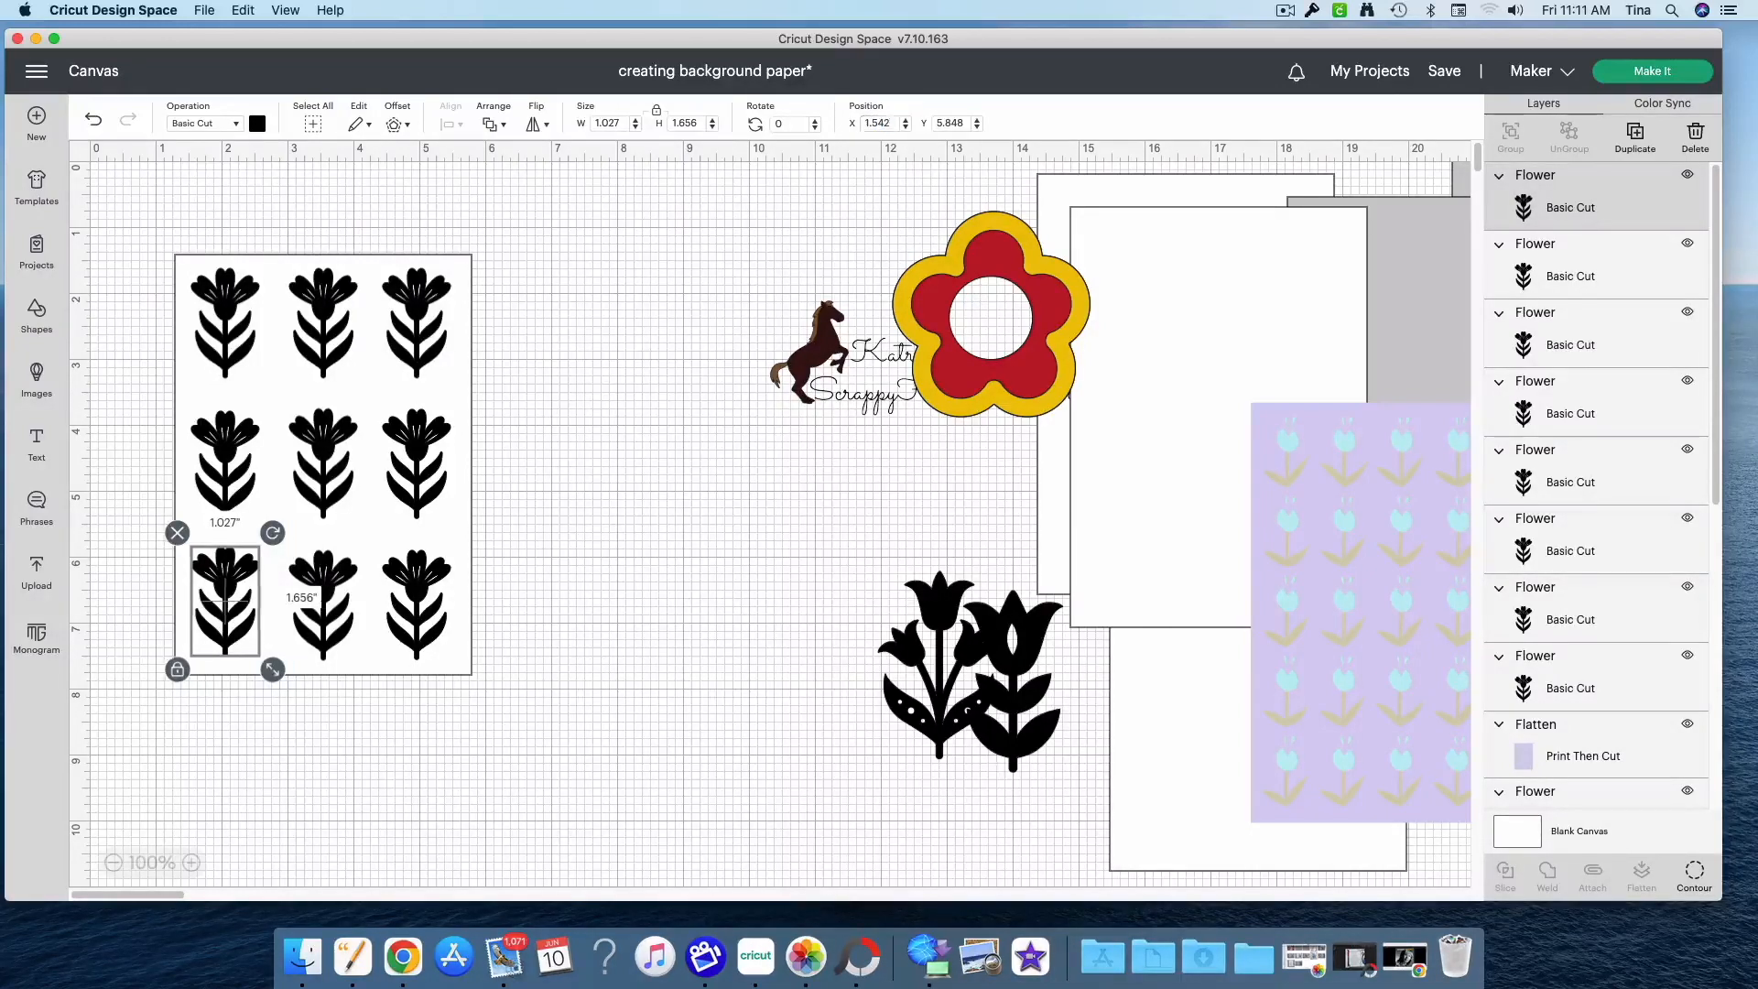
click(691, 610)
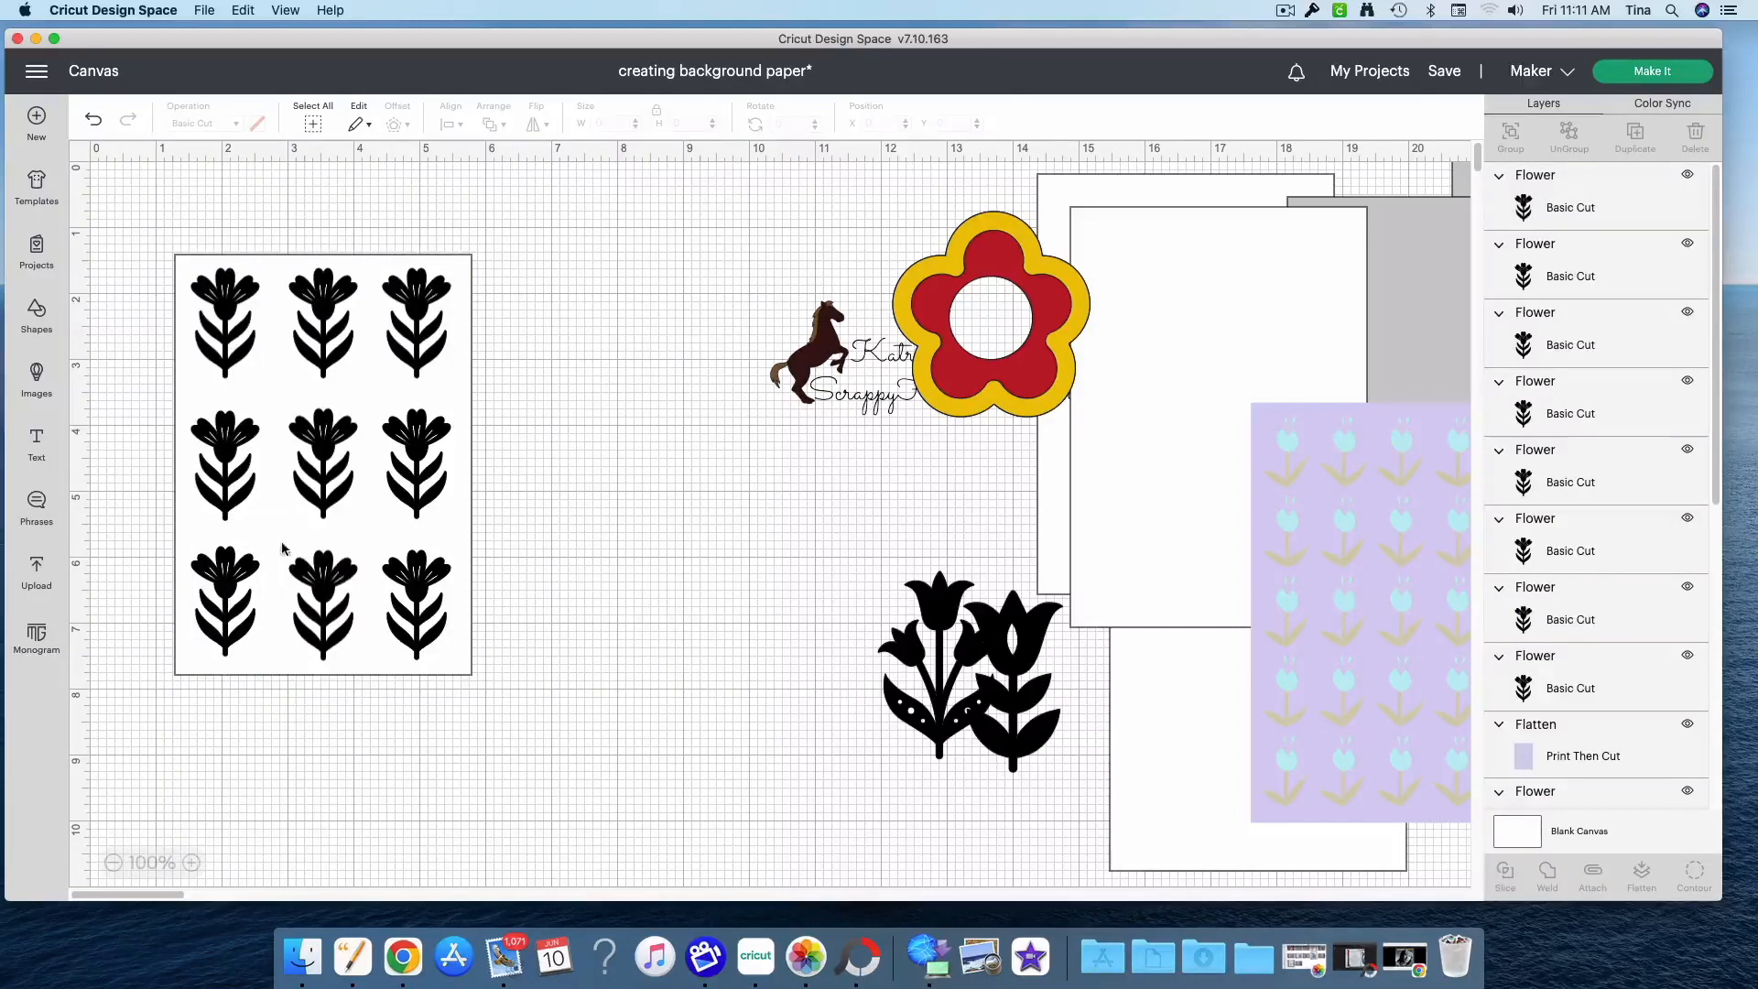
Align the bottom row's left flower with the centre flower by setting its Y position to 5.91
click(236, 583)
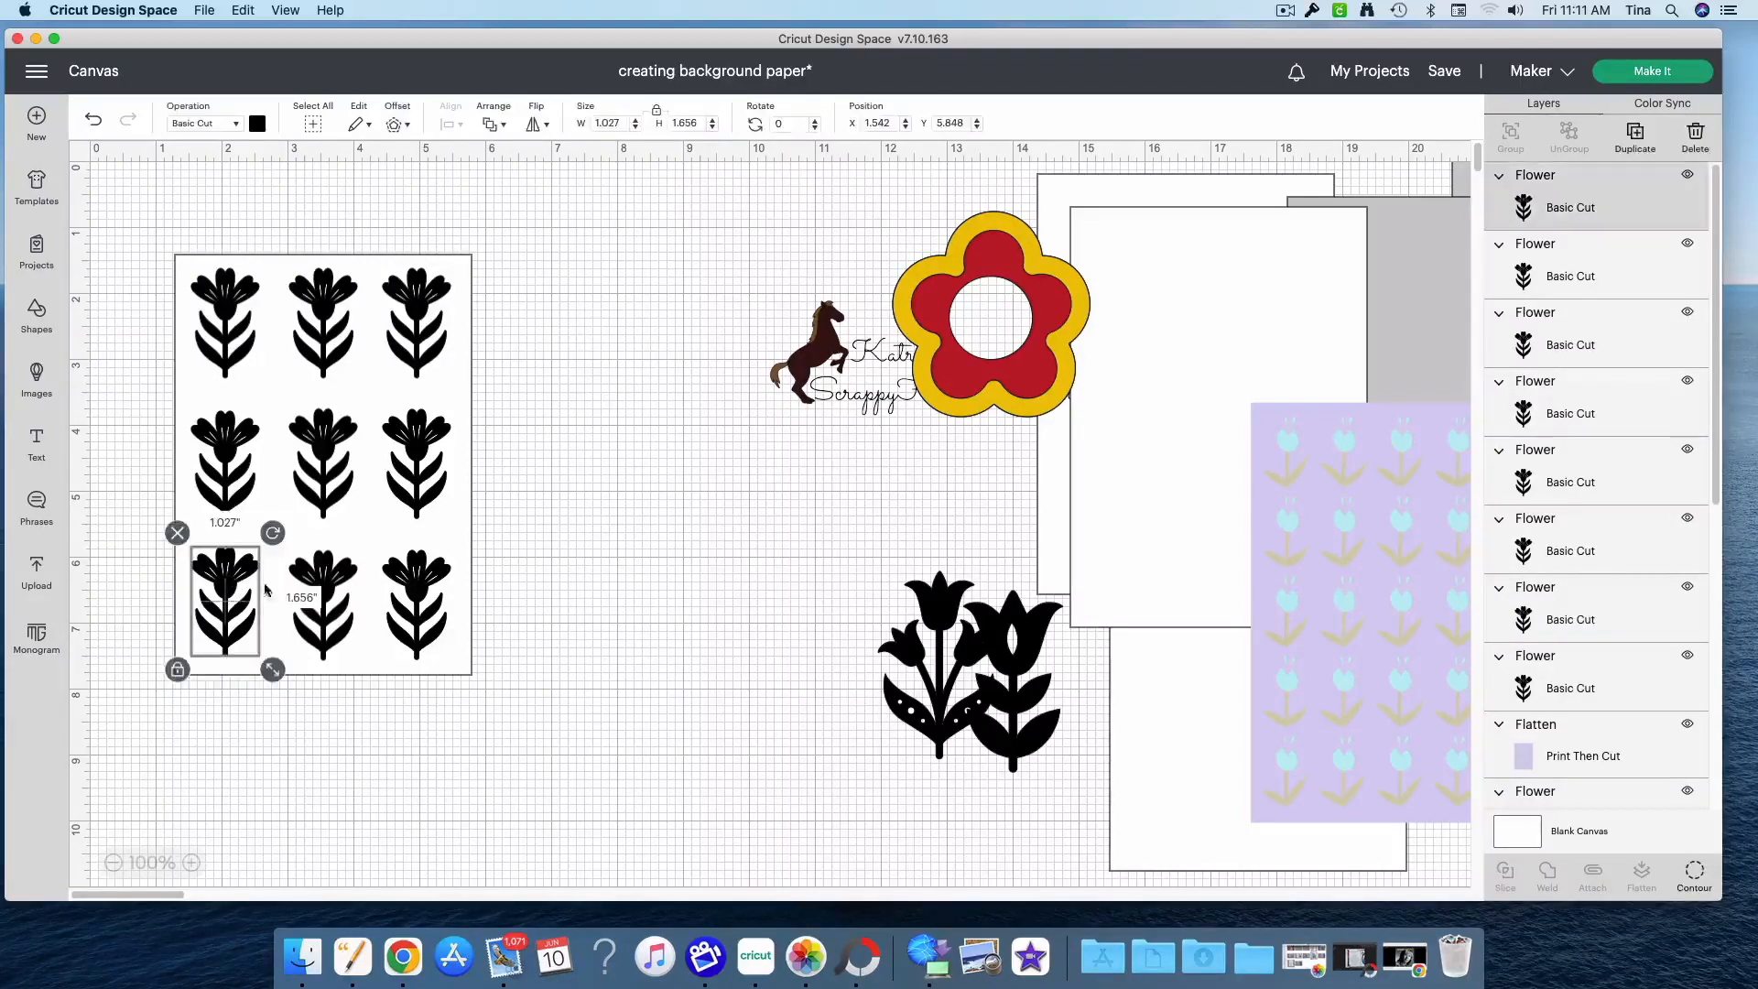
click(329, 578)
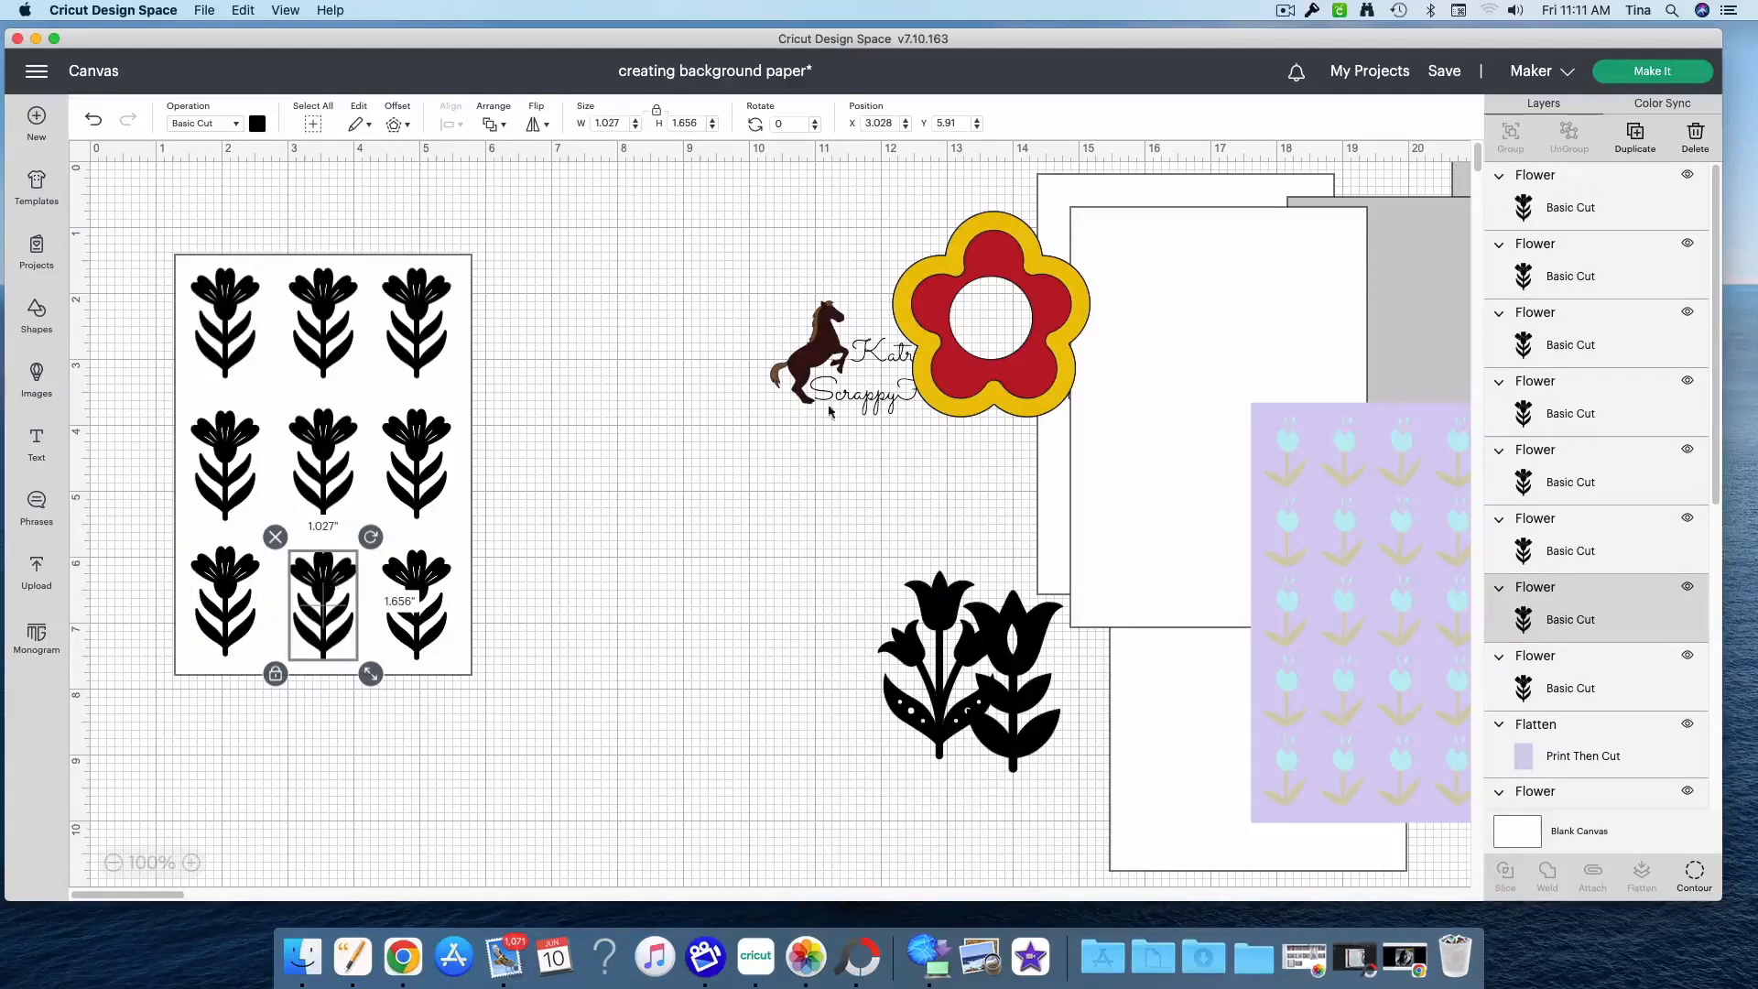
click(212, 574)
drag(963, 121, 953, 123)
text(9)
key(Return)
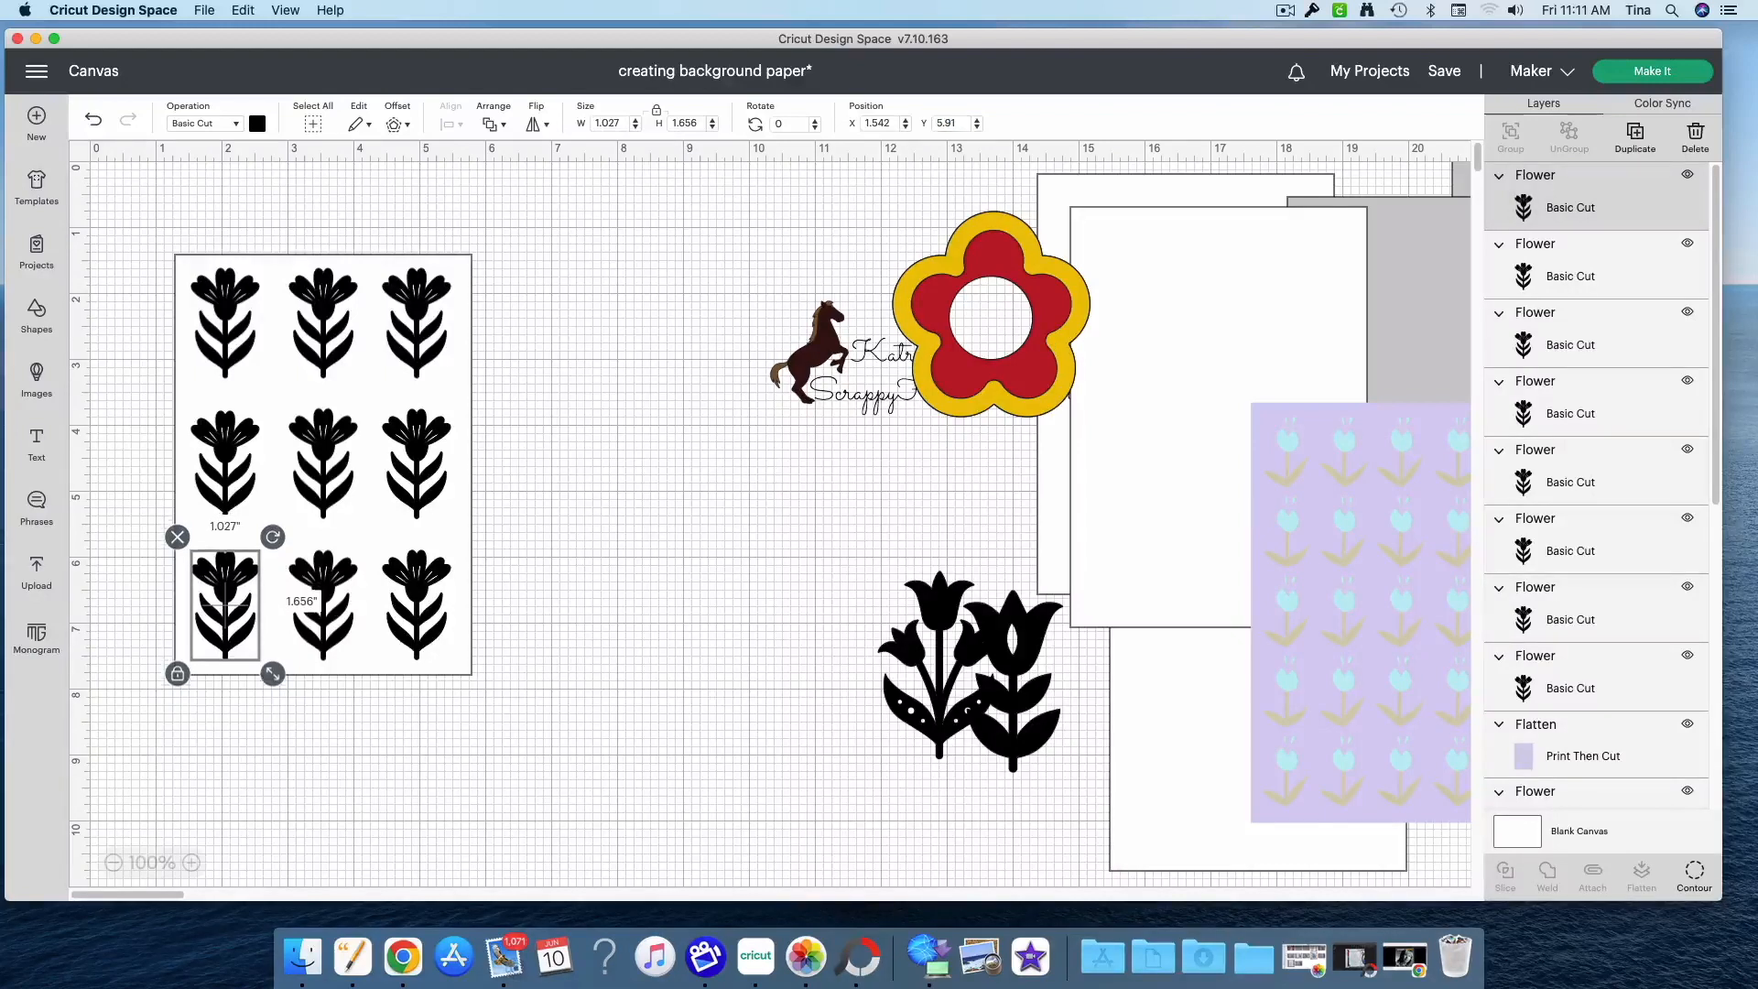
Set the Y position of the bottom row's right flower to 5.91
click(412, 579)
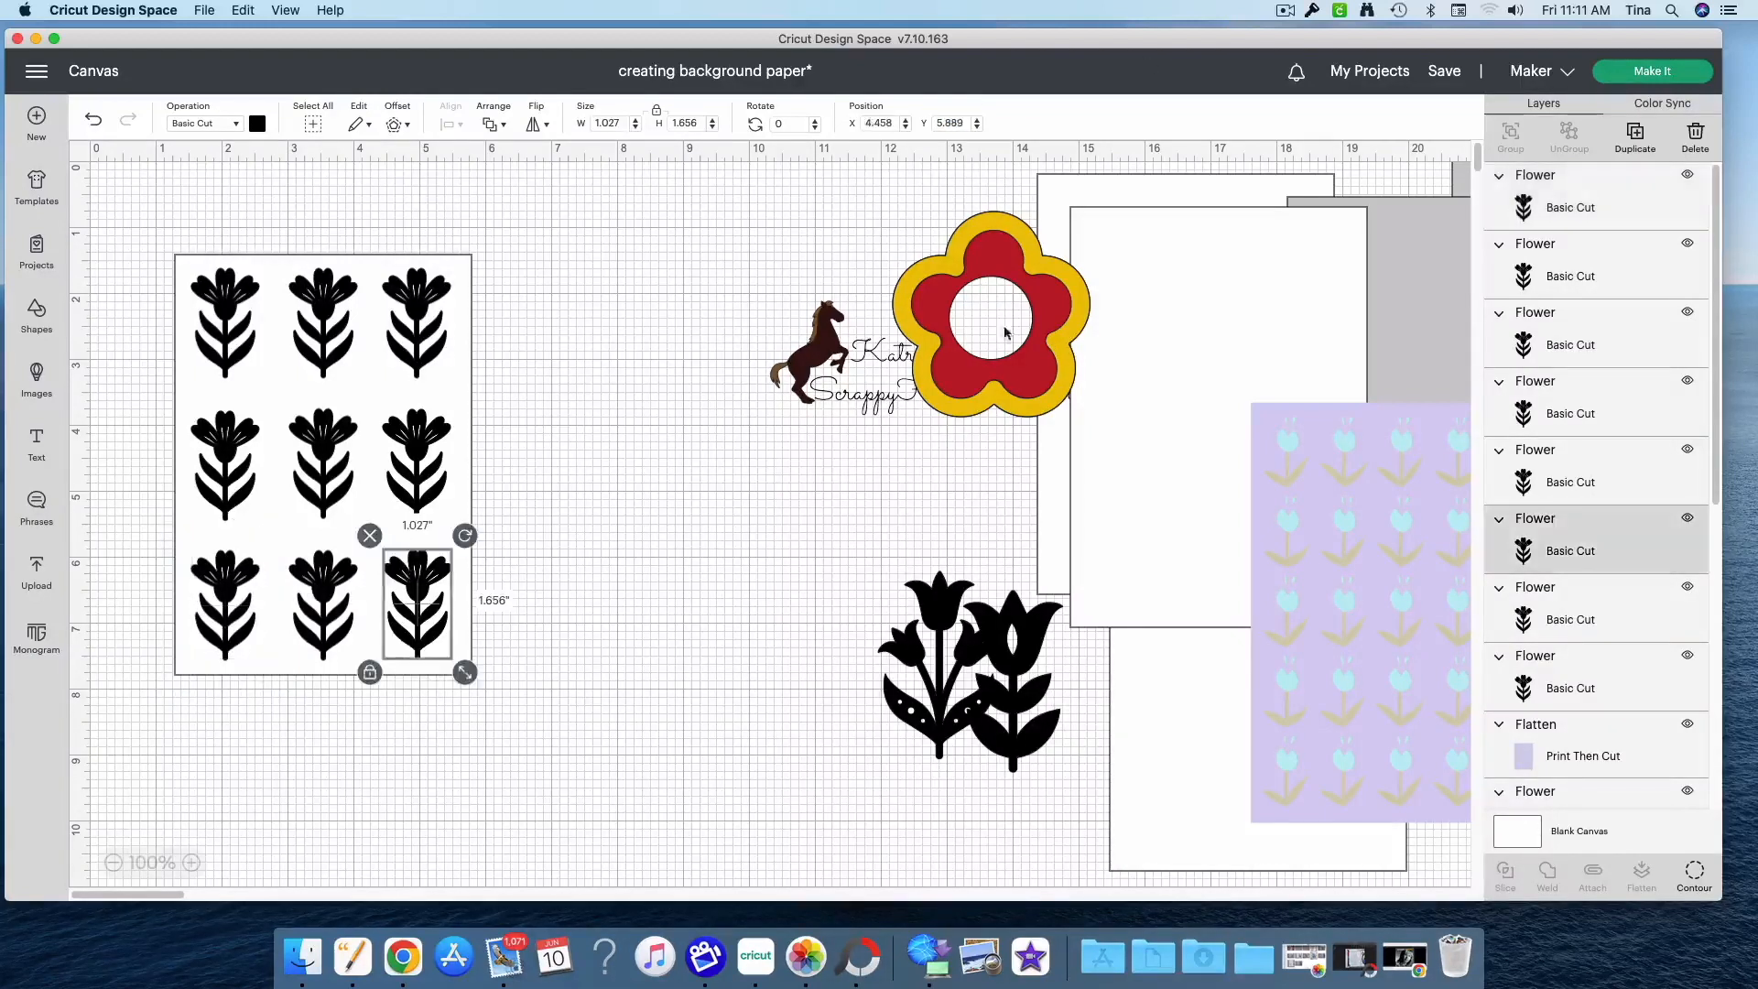
drag(966, 124, 948, 123)
text(91)
key(Return)
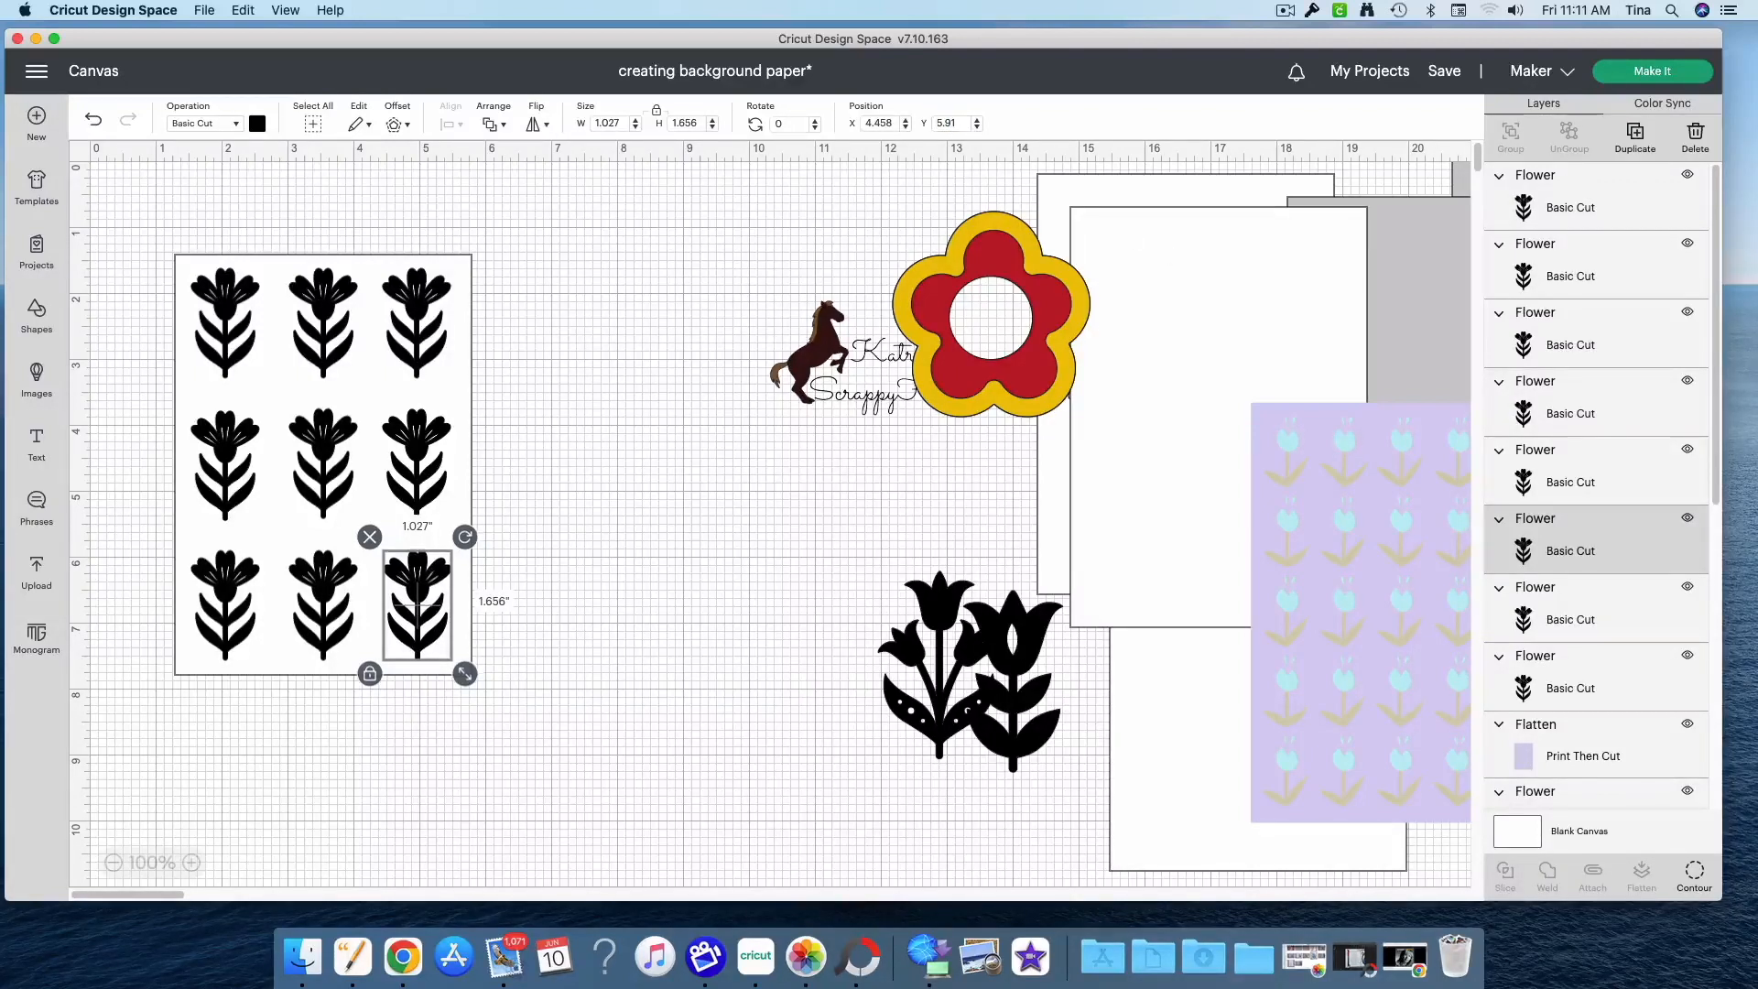
click(562, 608)
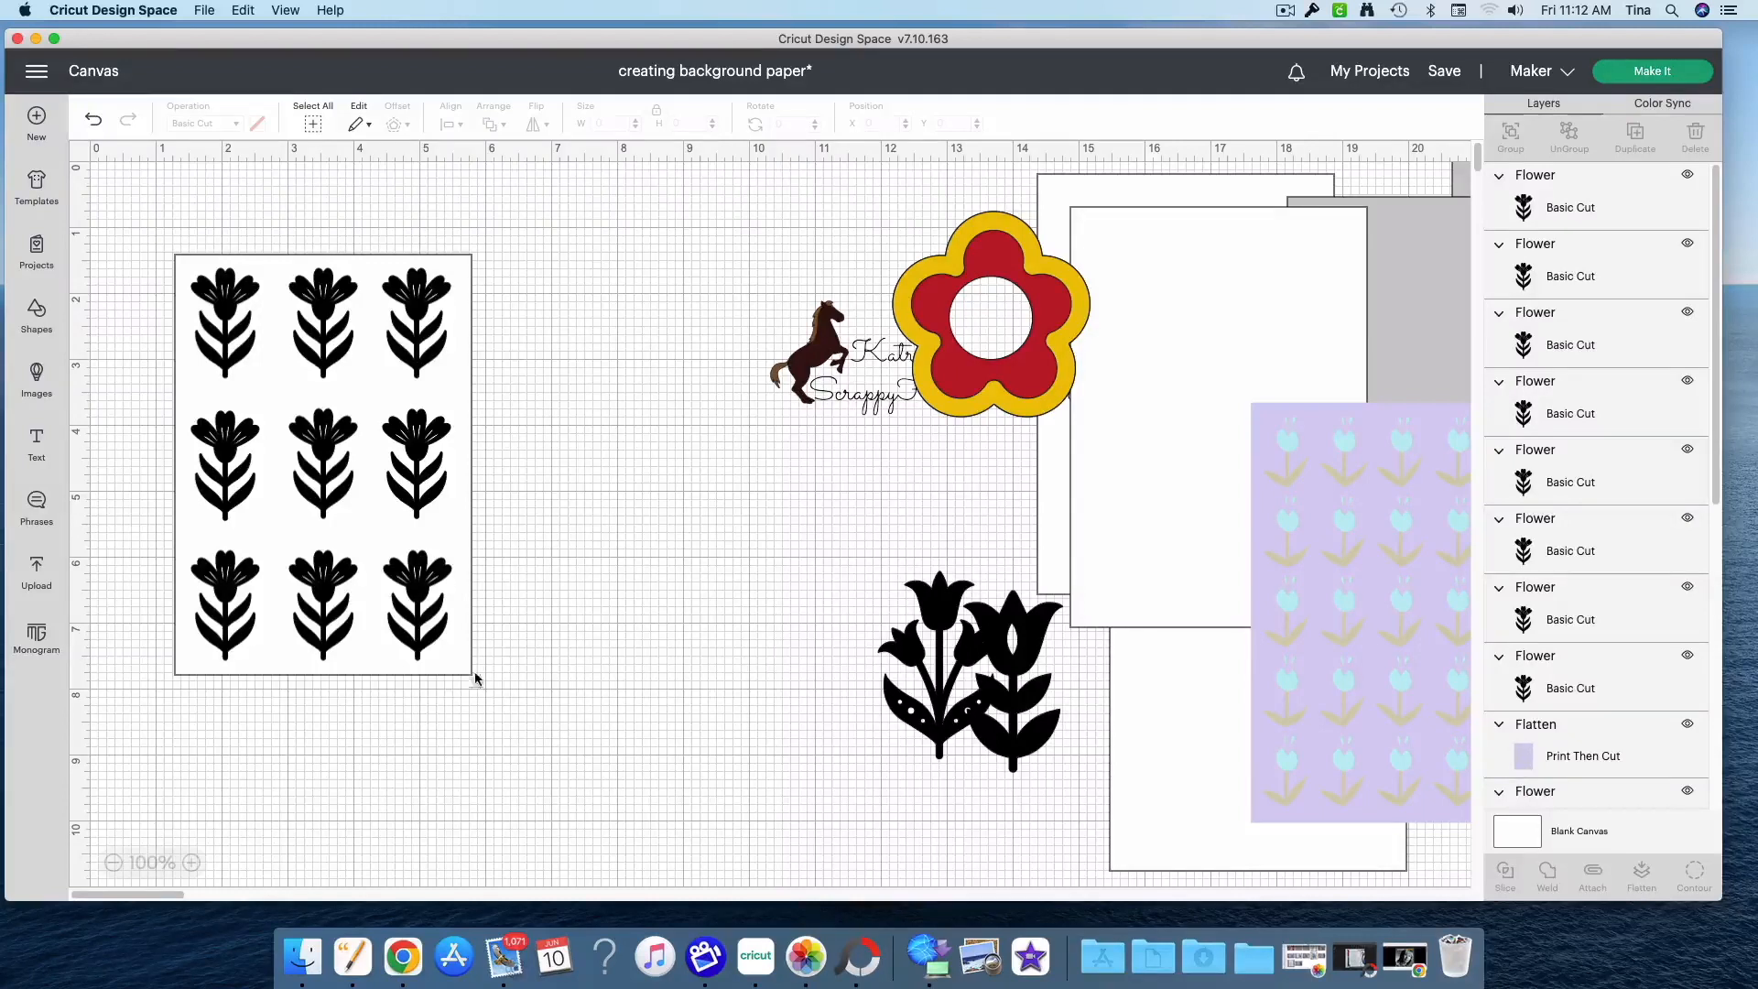
Flatten the nine black flowers with the white rectangle, shift the panel and unflatten it again
drag(507, 729, 160, 229)
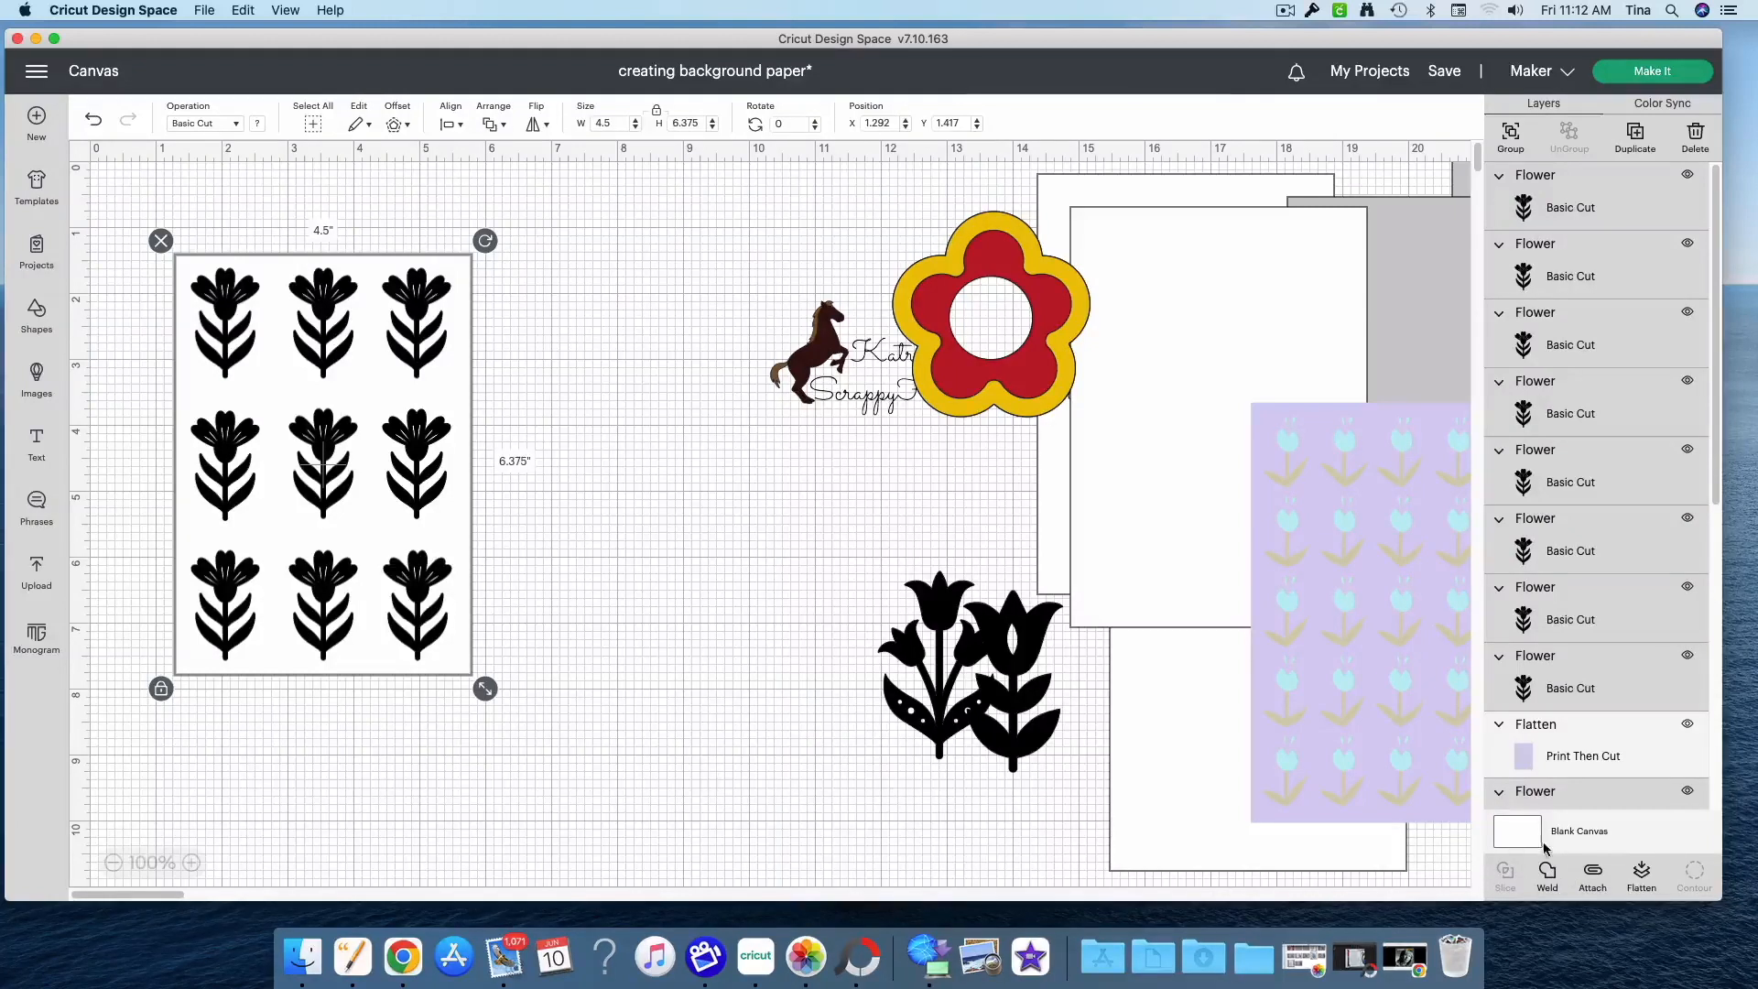
click(1642, 876)
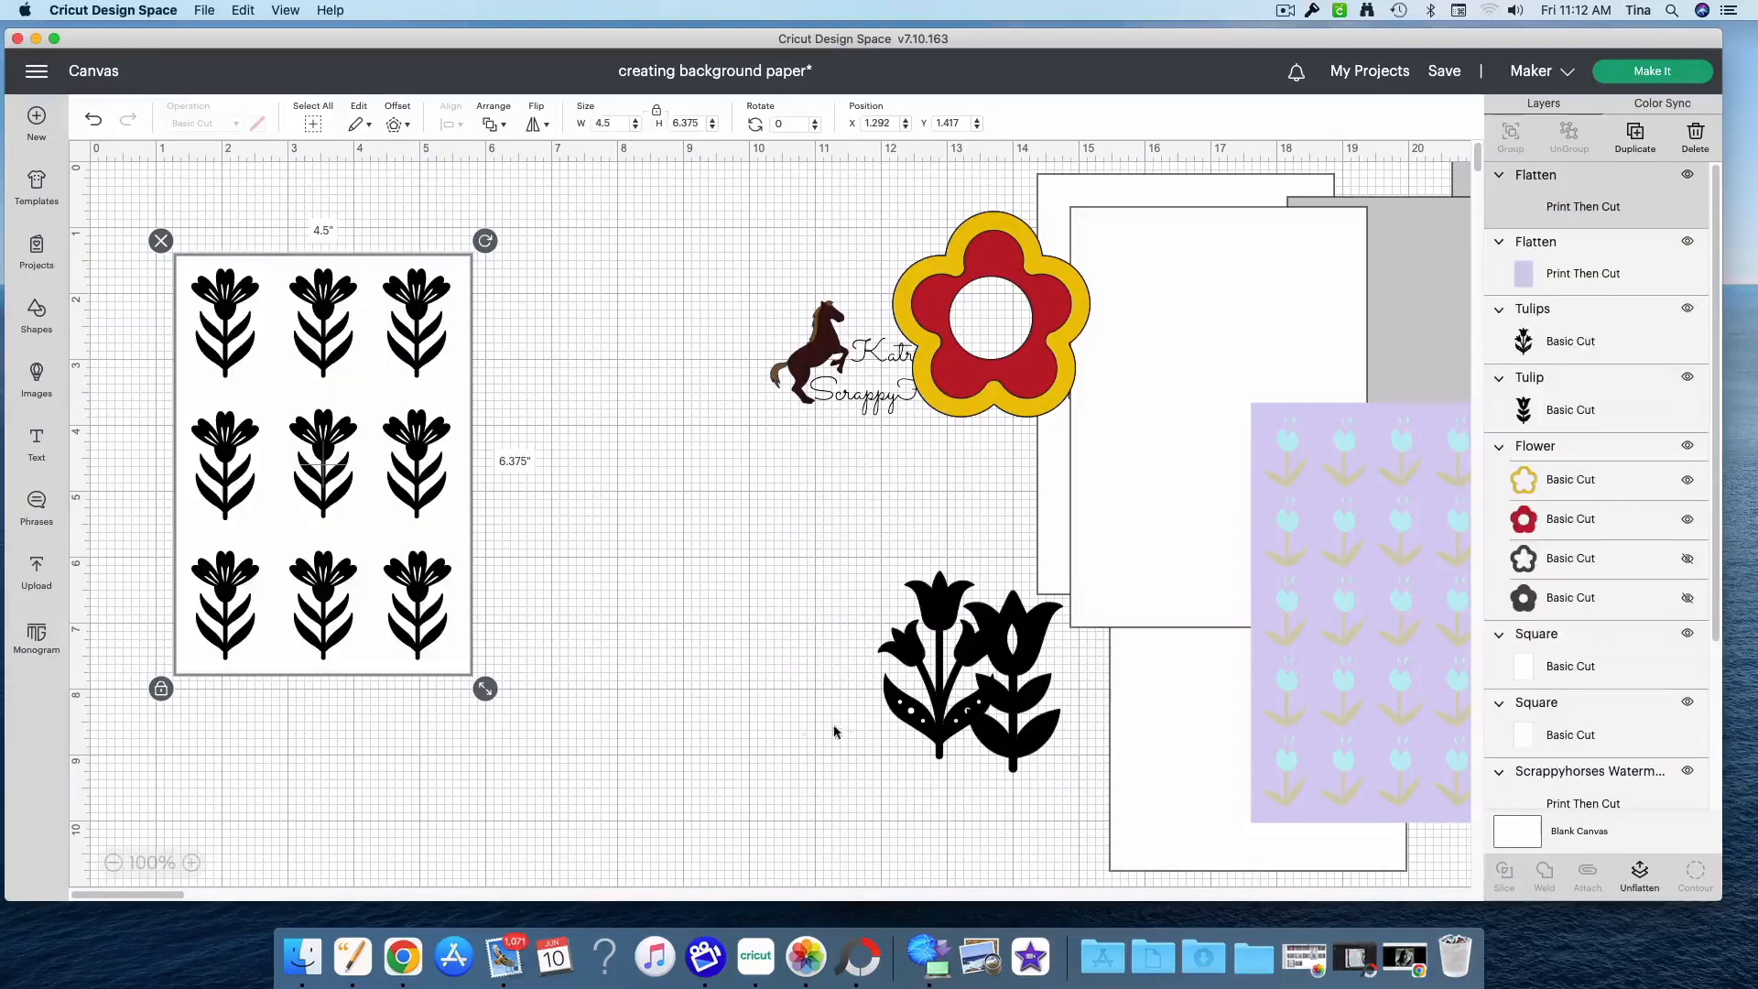
drag(449, 661, 587, 694)
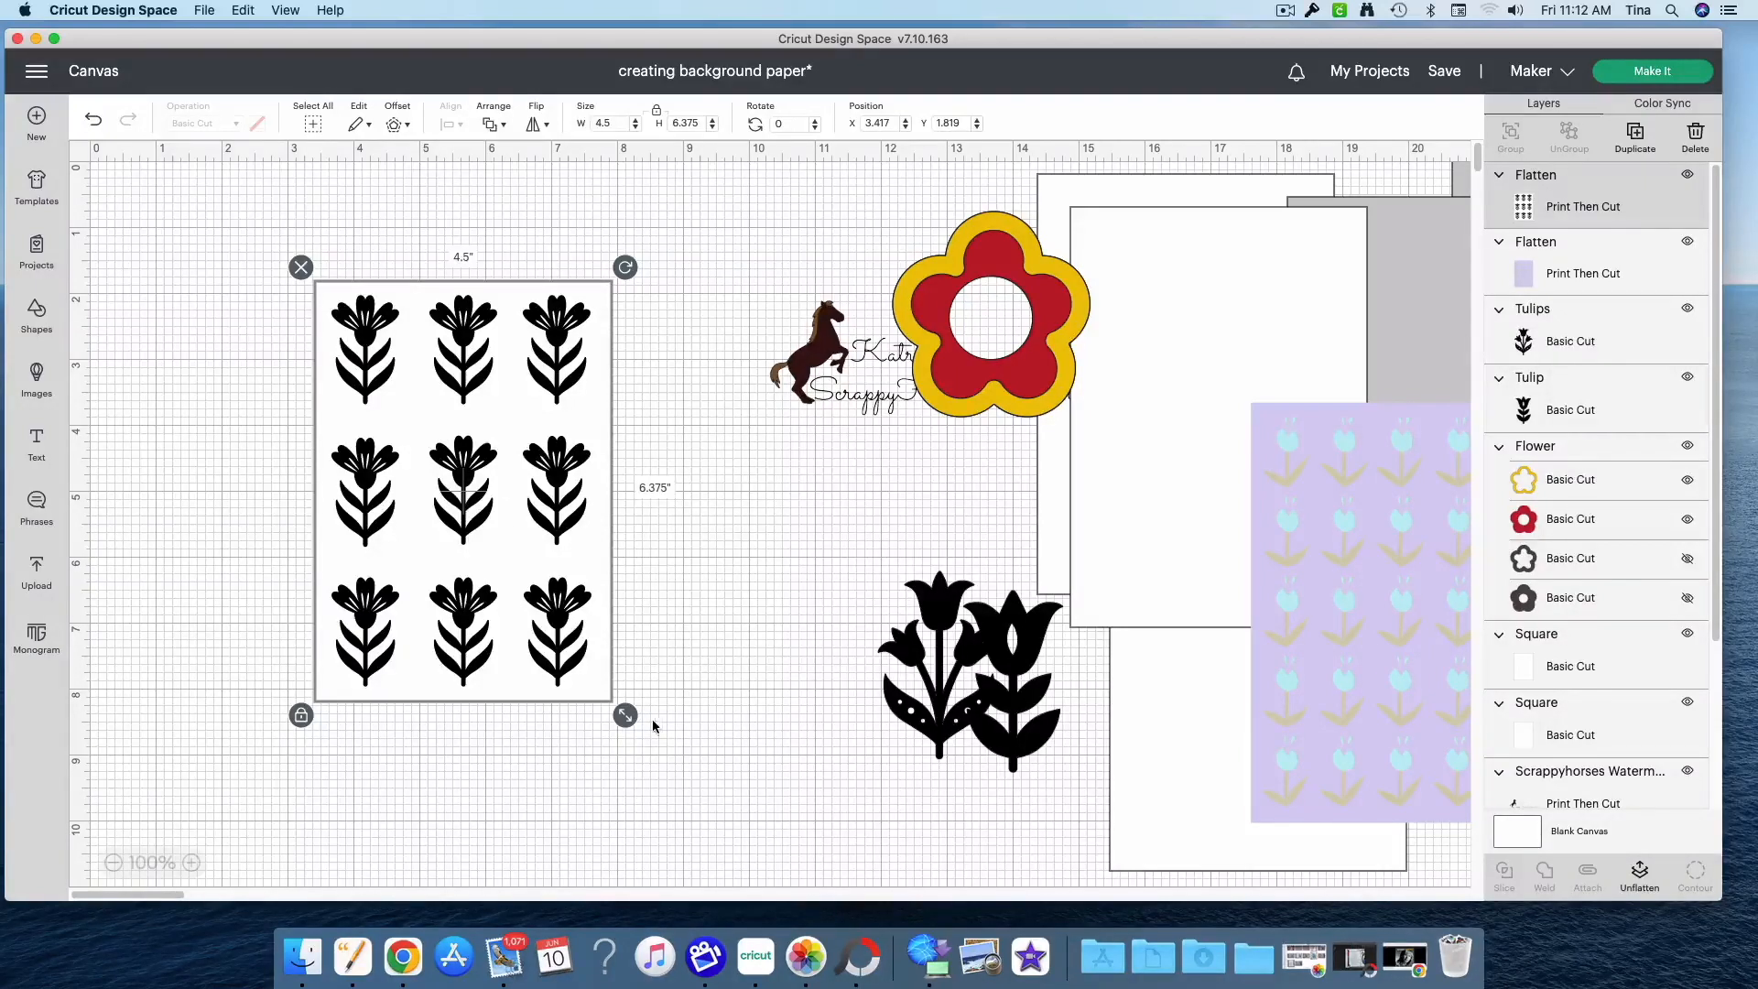
click(1639, 878)
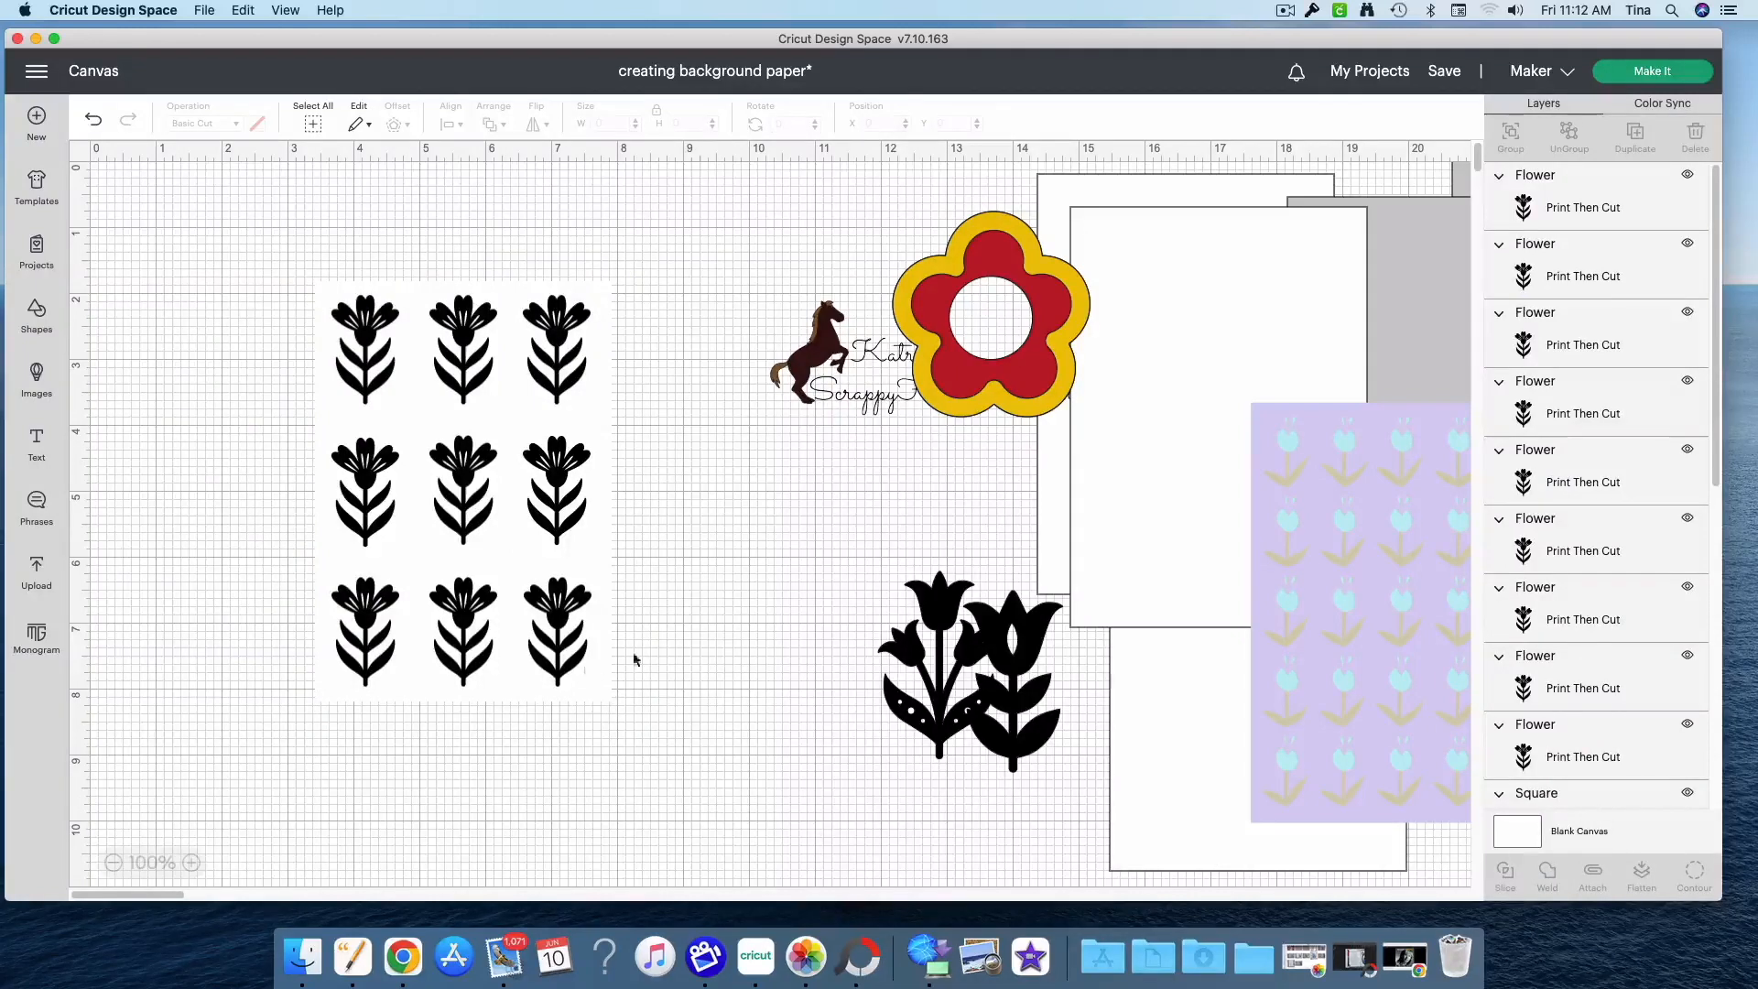
Hide the white rectangle, select all nine flowers and recolor them light gray
click(578, 694)
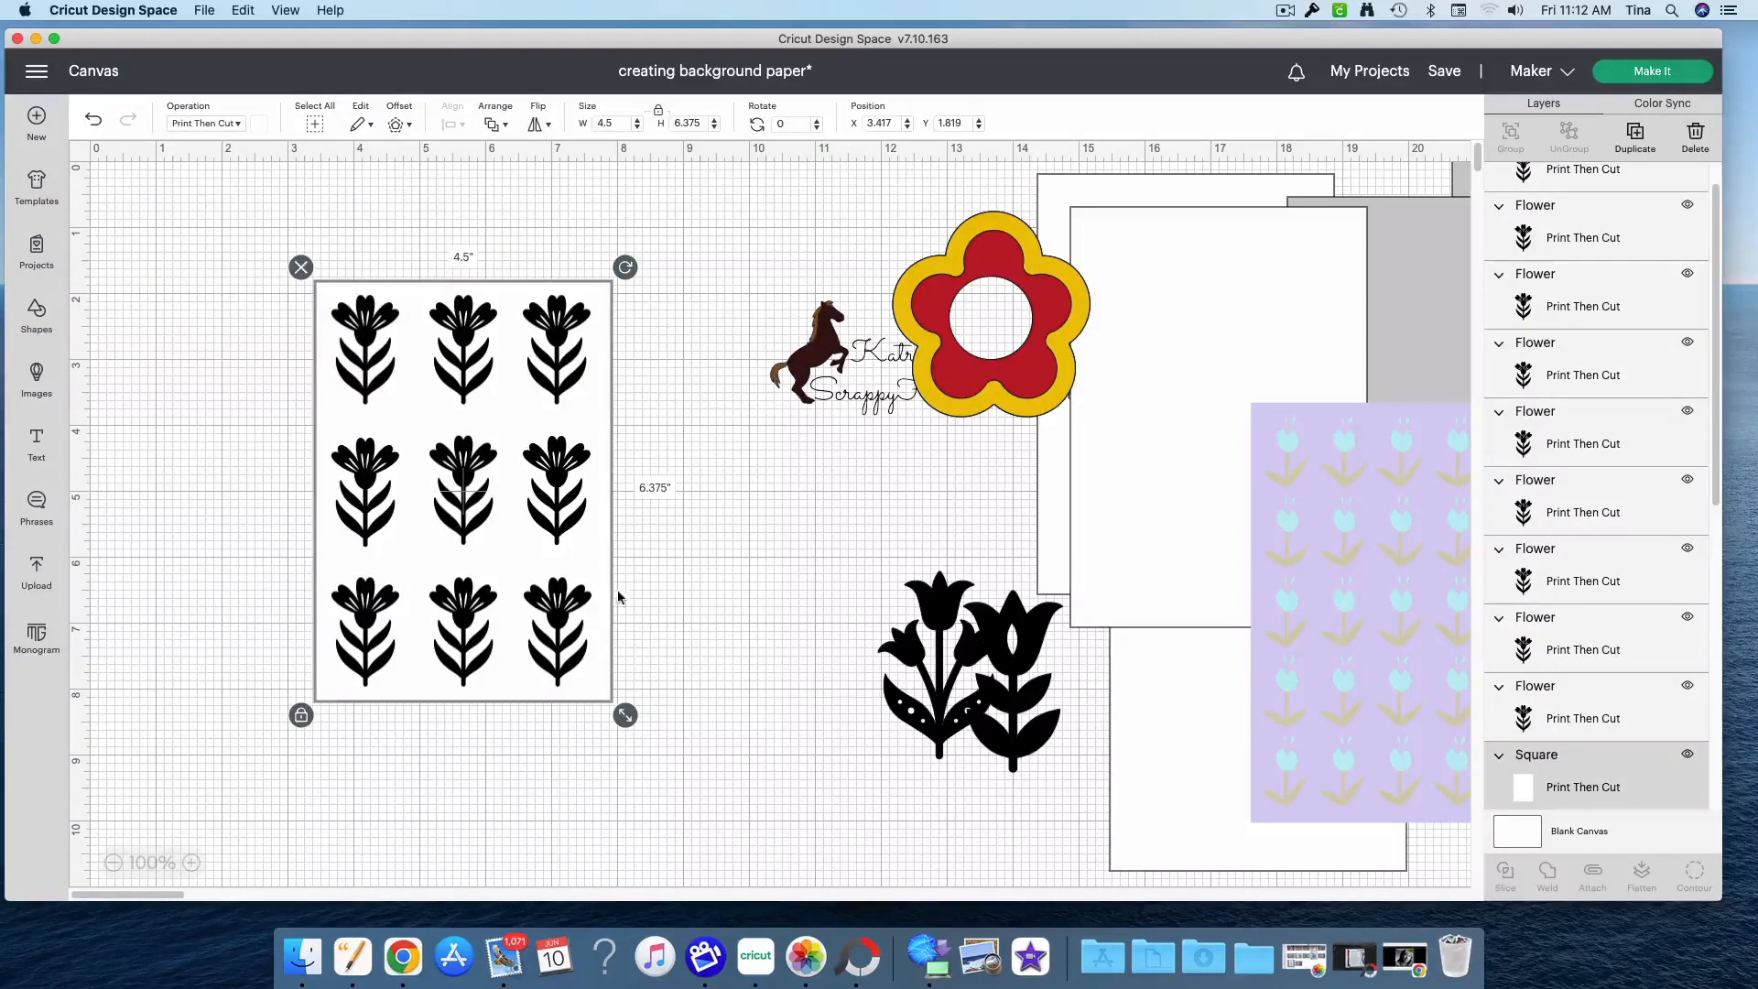
click(1688, 754)
drag(630, 699, 298, 270)
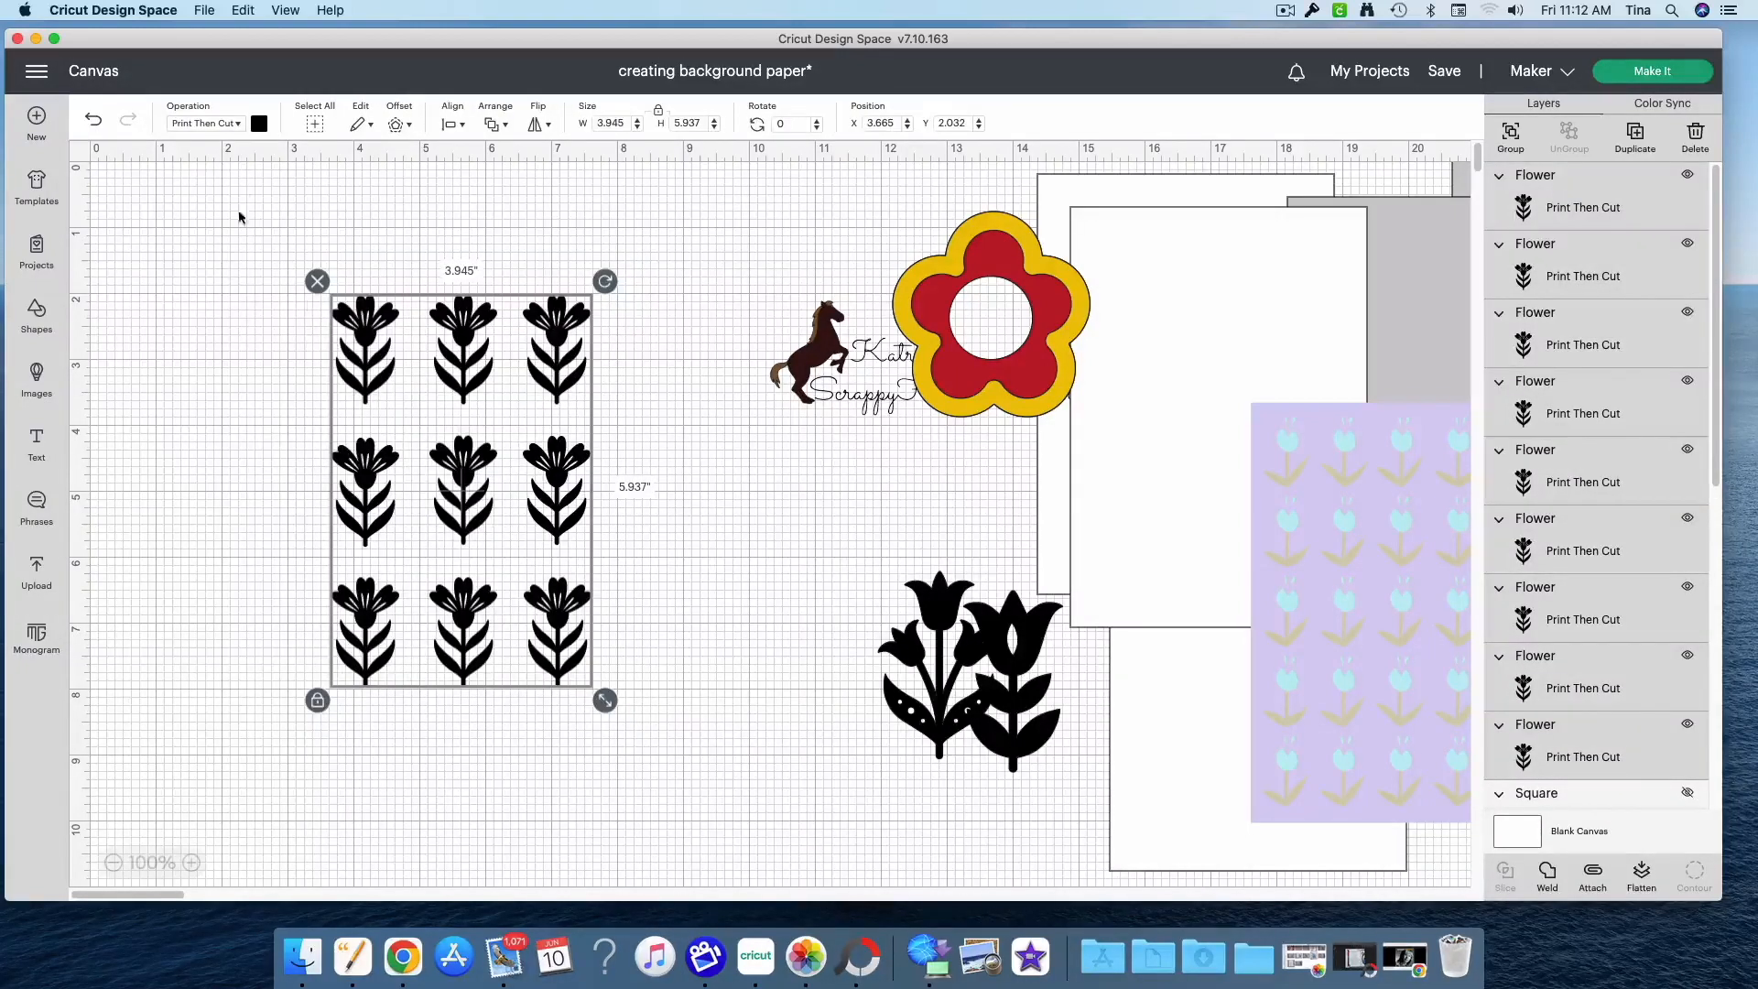
click(257, 123)
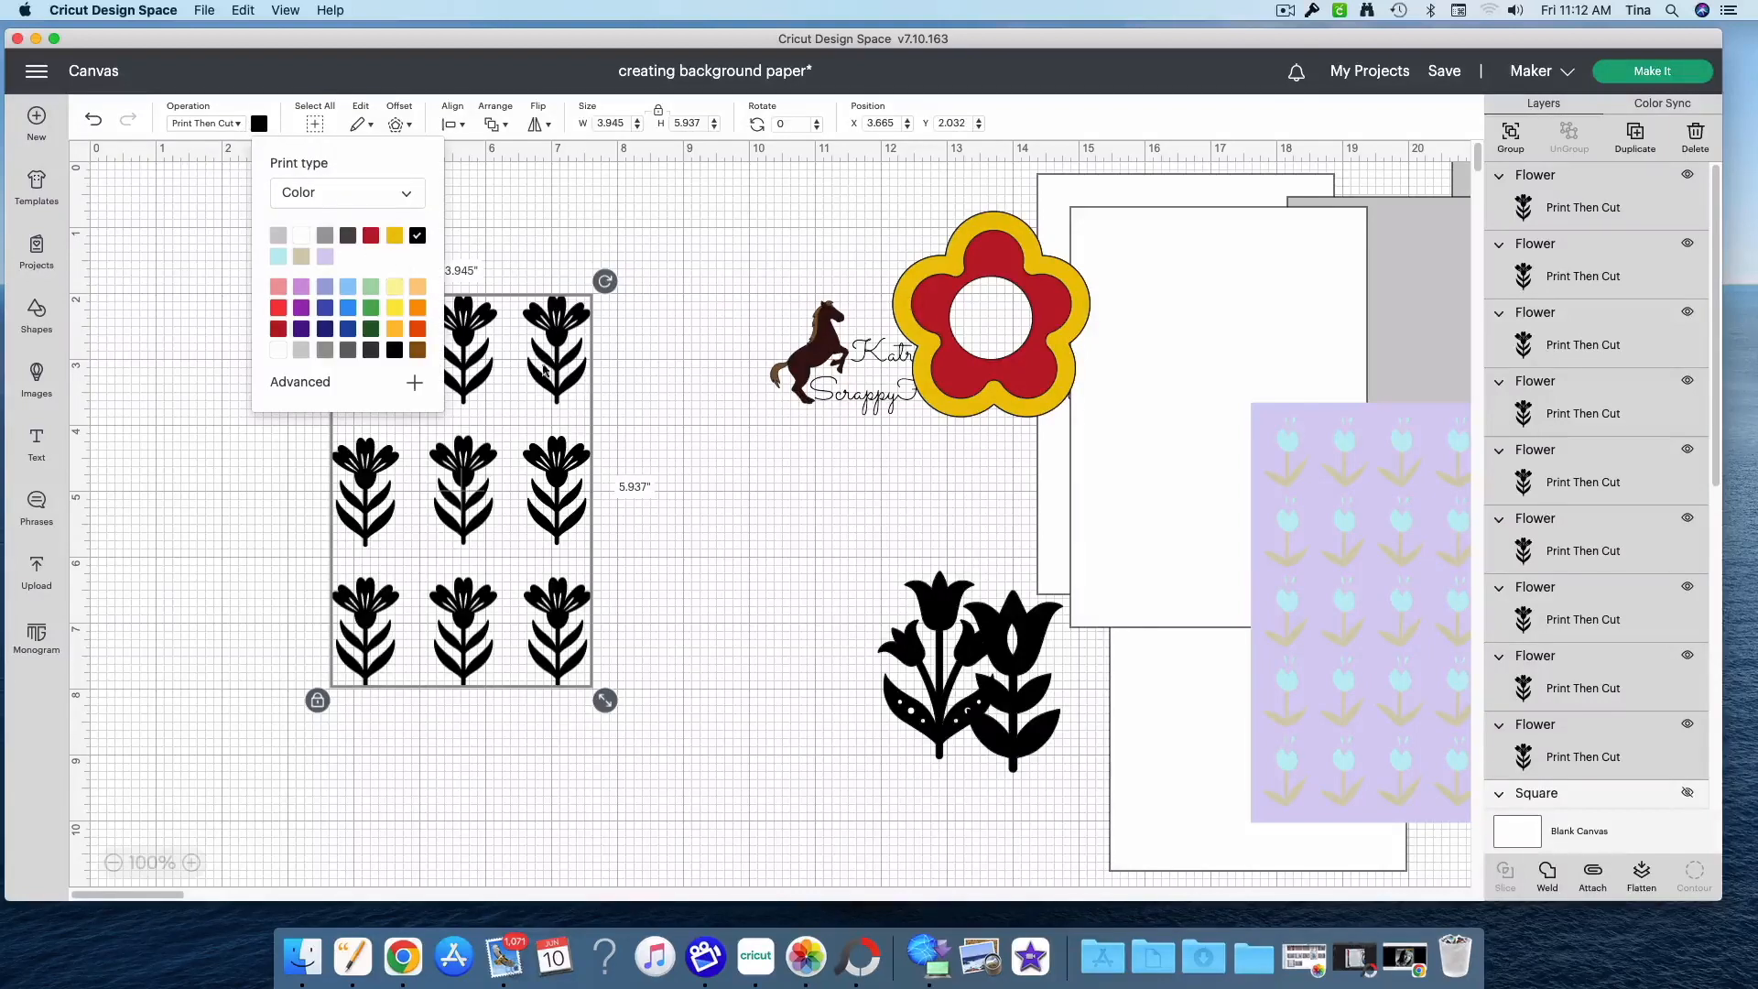
click(279, 238)
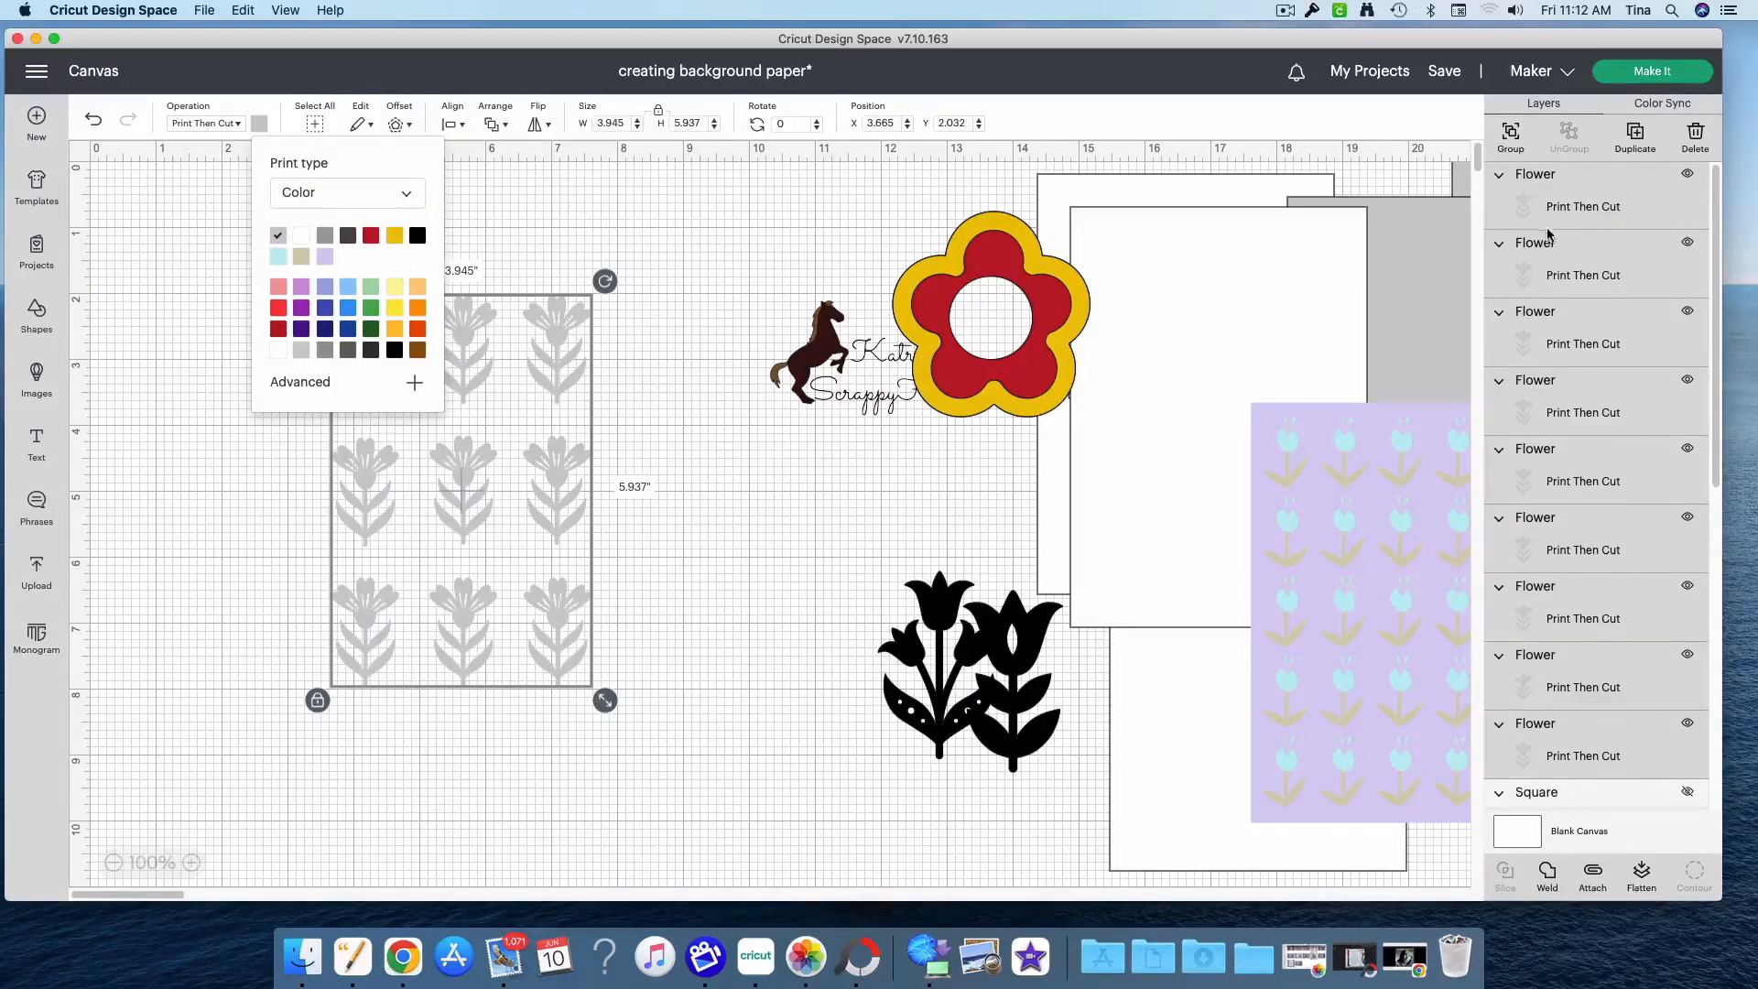
Unhide the white rectangle and flatten it together with the nine gray flowers
scroll(1538, 357, down, 5)
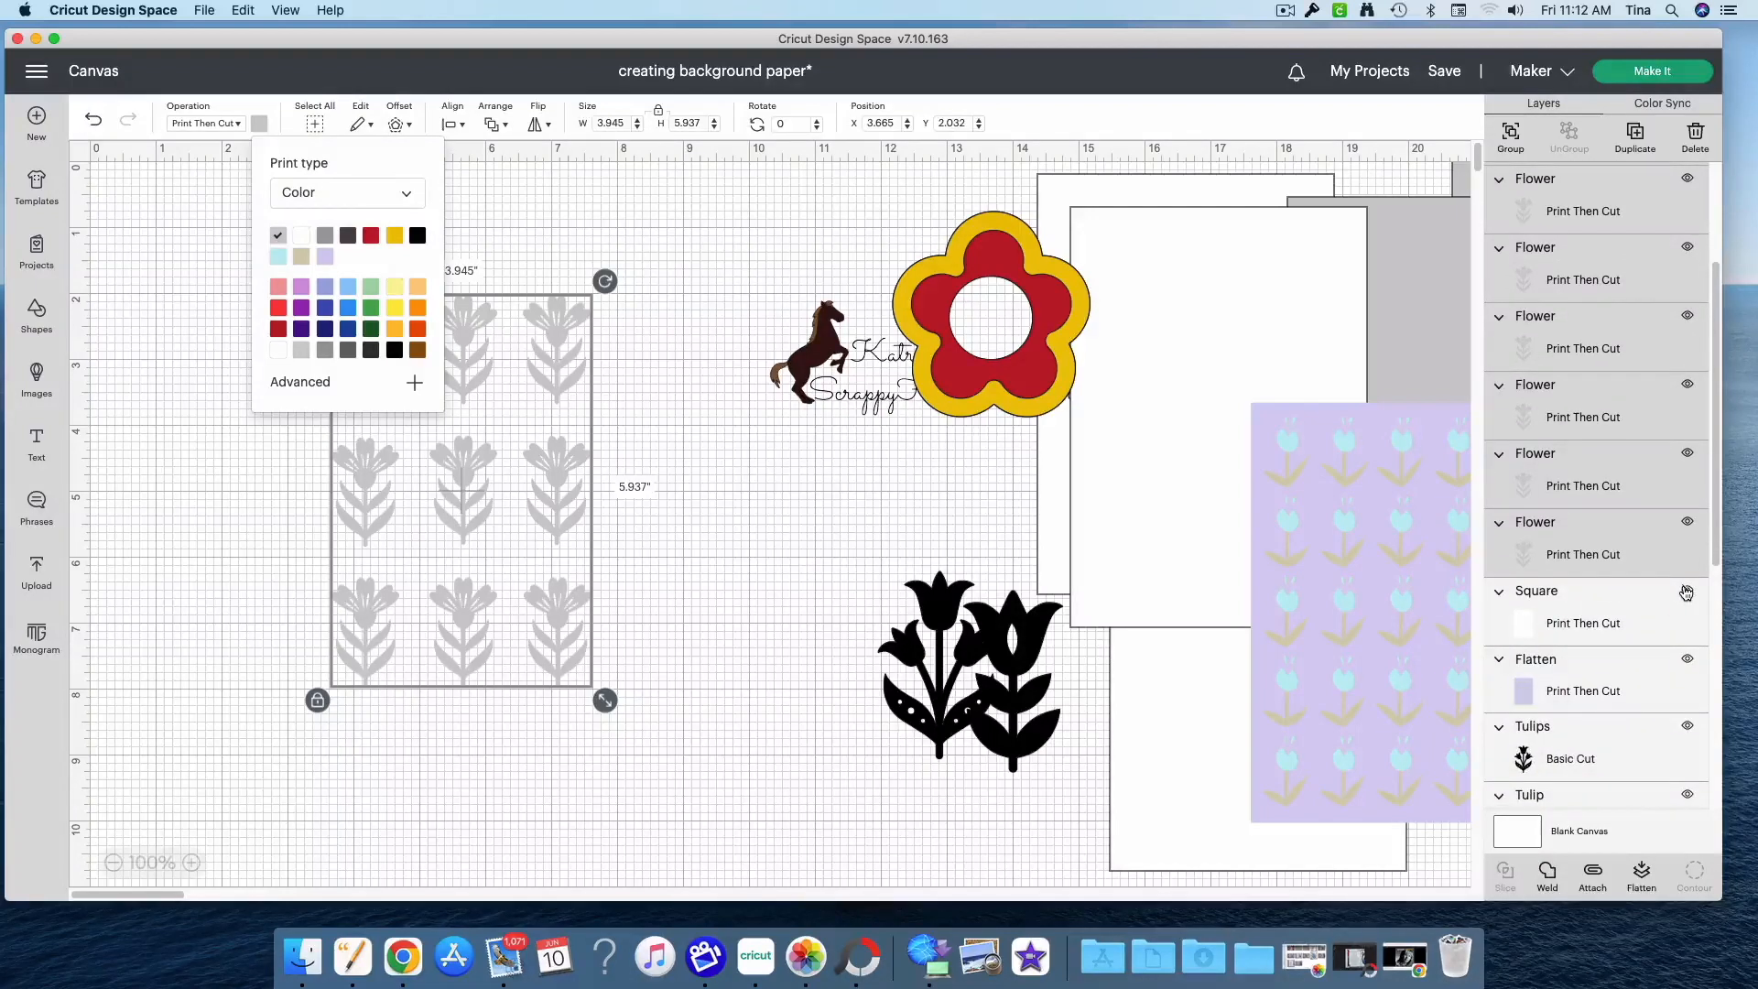
click(1686, 591)
click(1662, 636)
click(1689, 592)
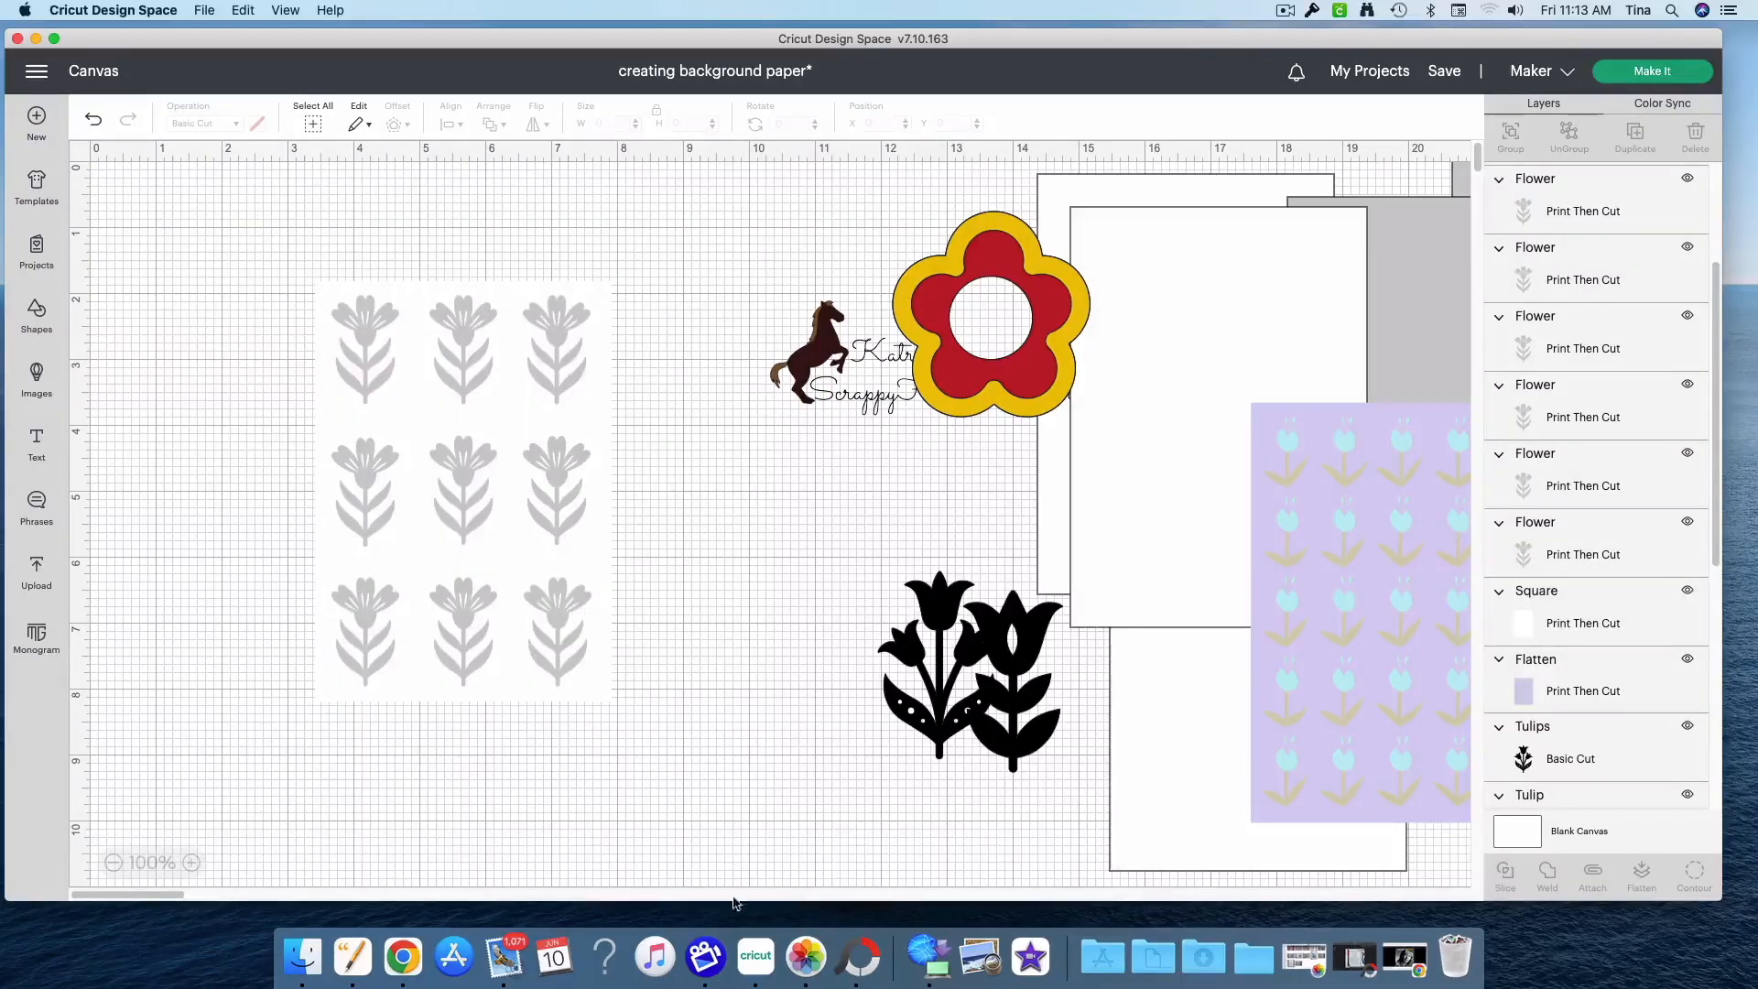
drag(684, 760, 263, 244)
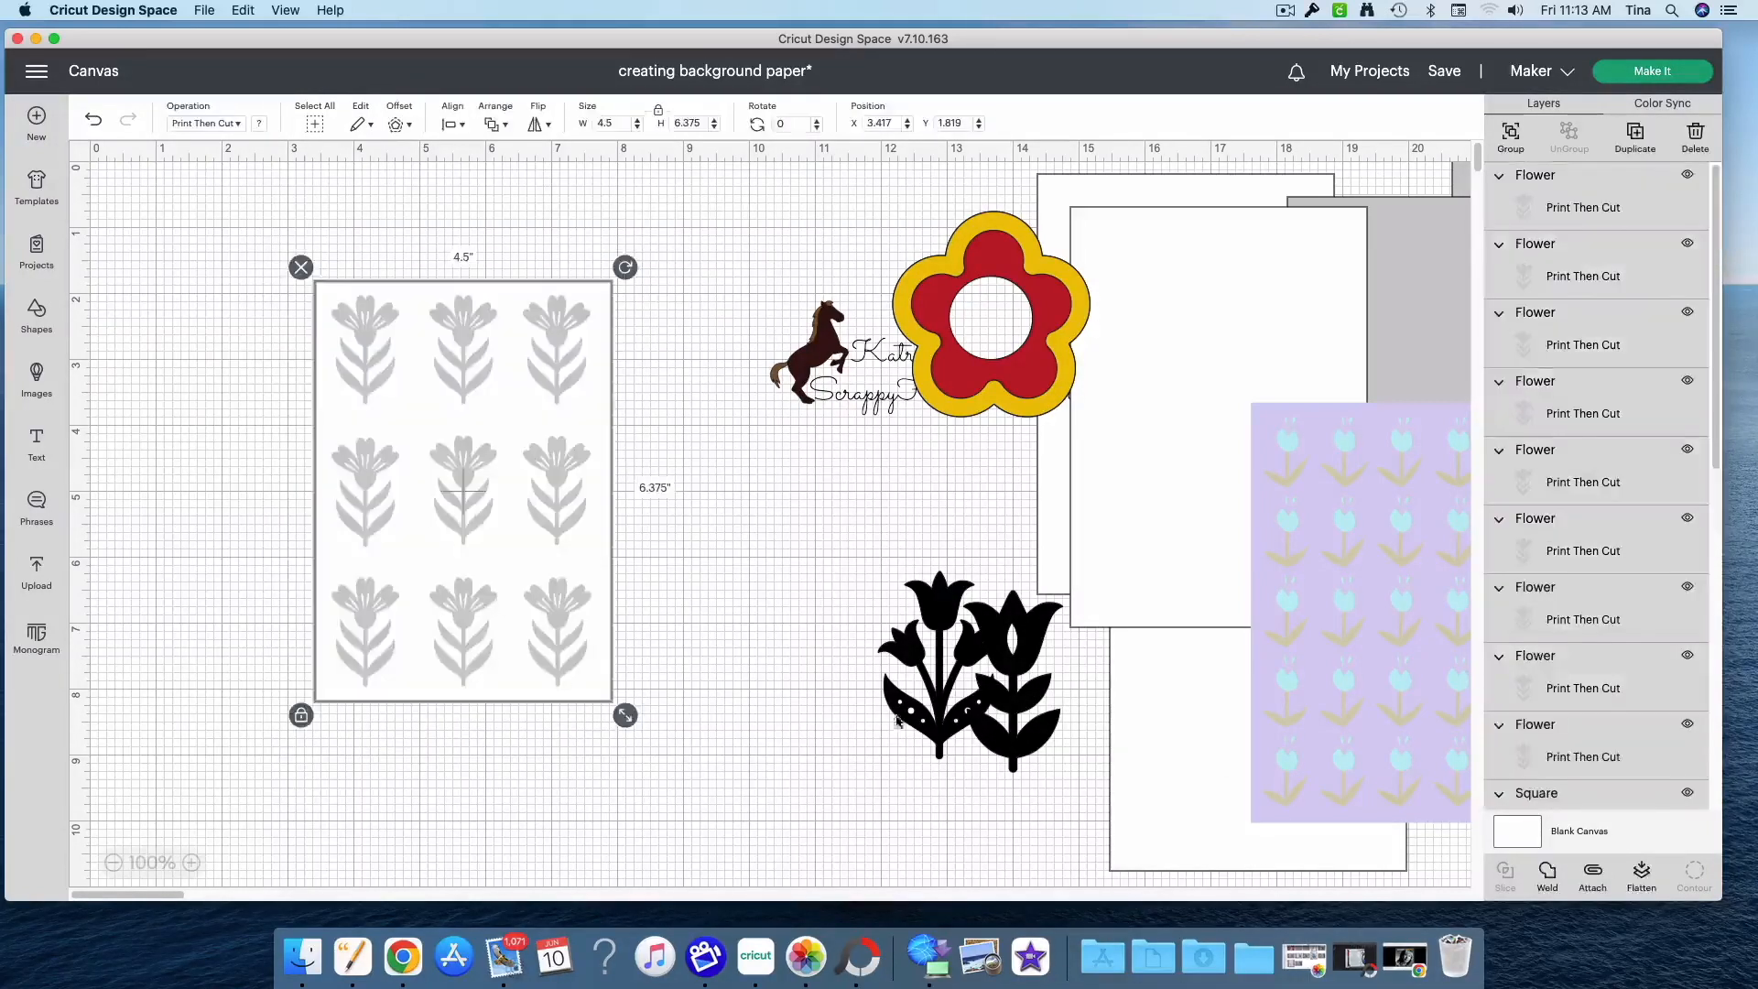
click(1642, 875)
Move the flattened gray flower panel aside over the lavender panel and bring a blank white rectangle to about X 3.3, Y 1.7
drag(430, 647, 477, 740)
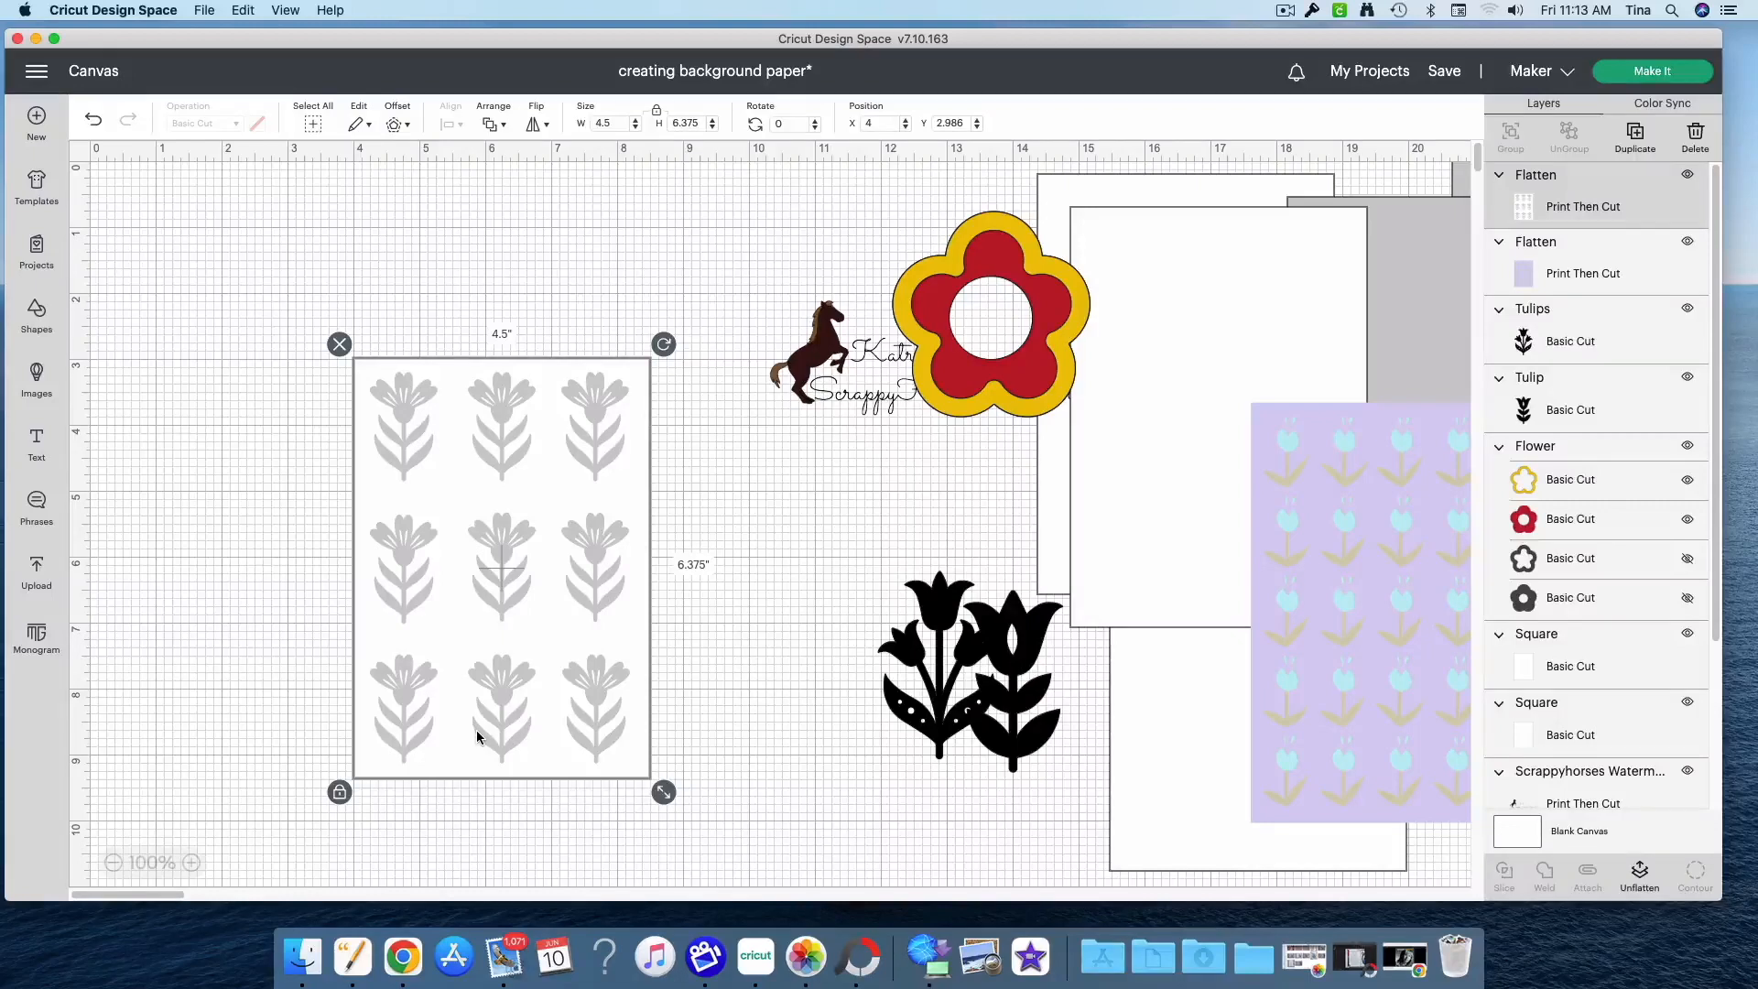
drag(470, 608, 1503, 648)
drag(1196, 549, 436, 617)
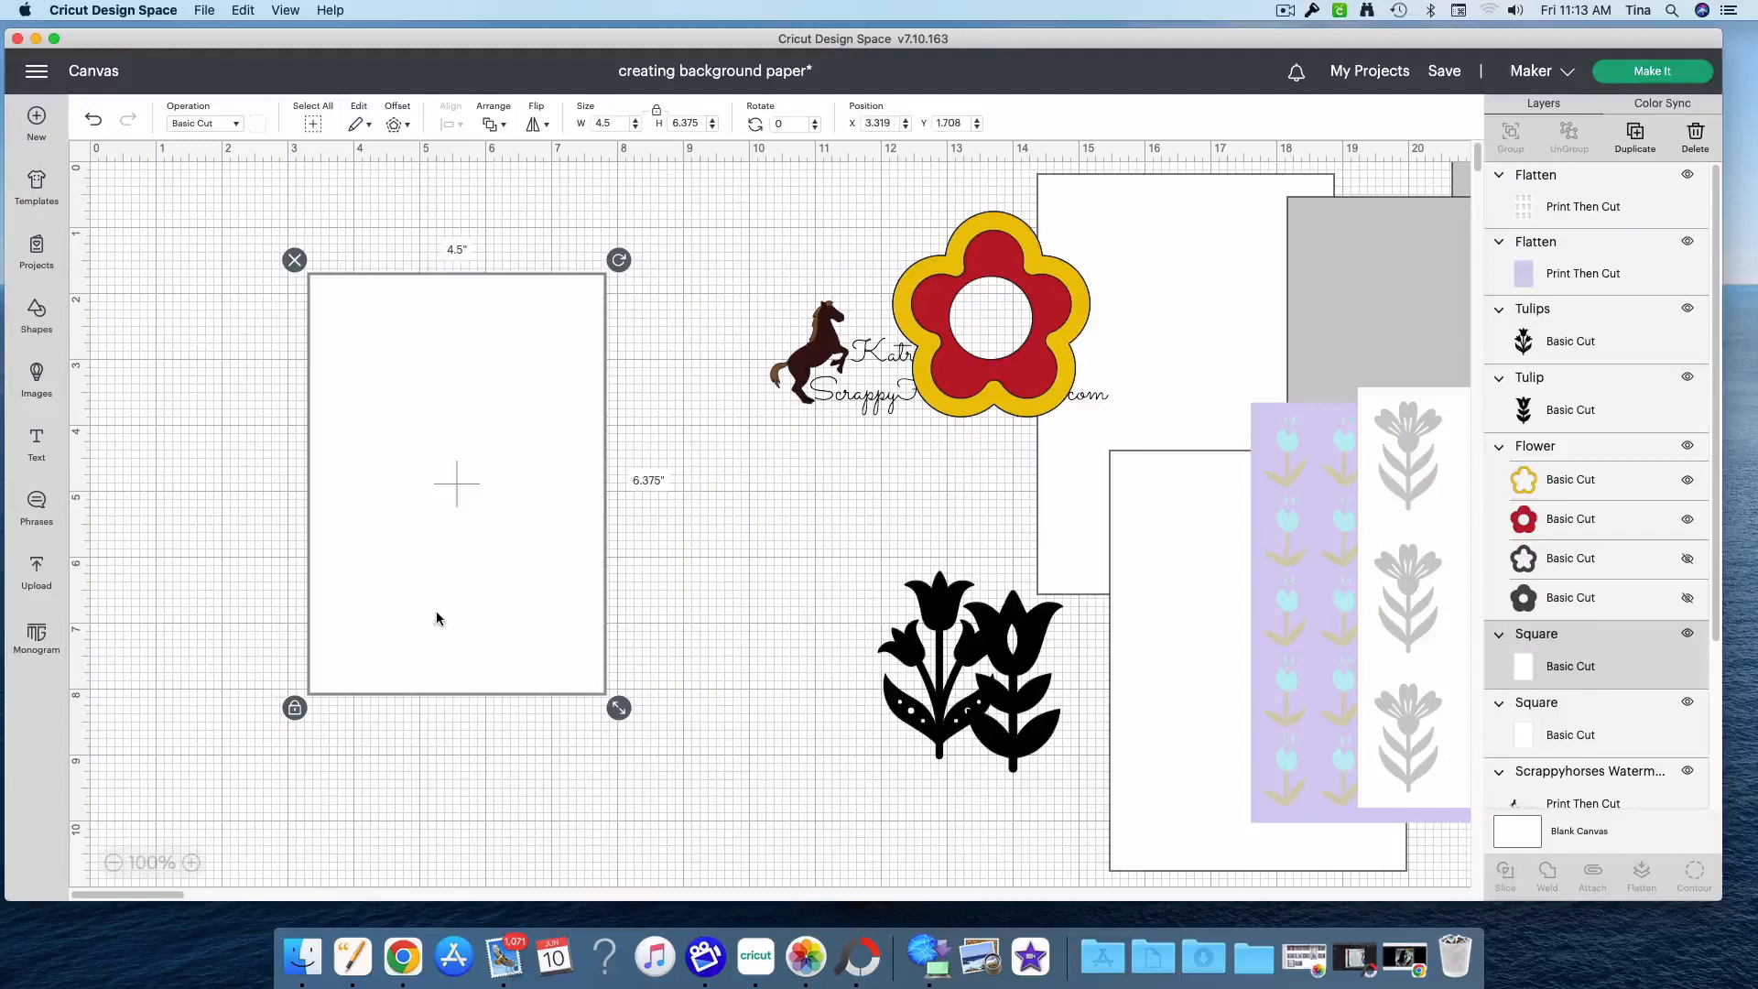
Recolor the three-bloom tulips image light blue and move it next to the blank rectangle, at about X 8, Y 3.4
click(952, 743)
drag(952, 743, 769, 647)
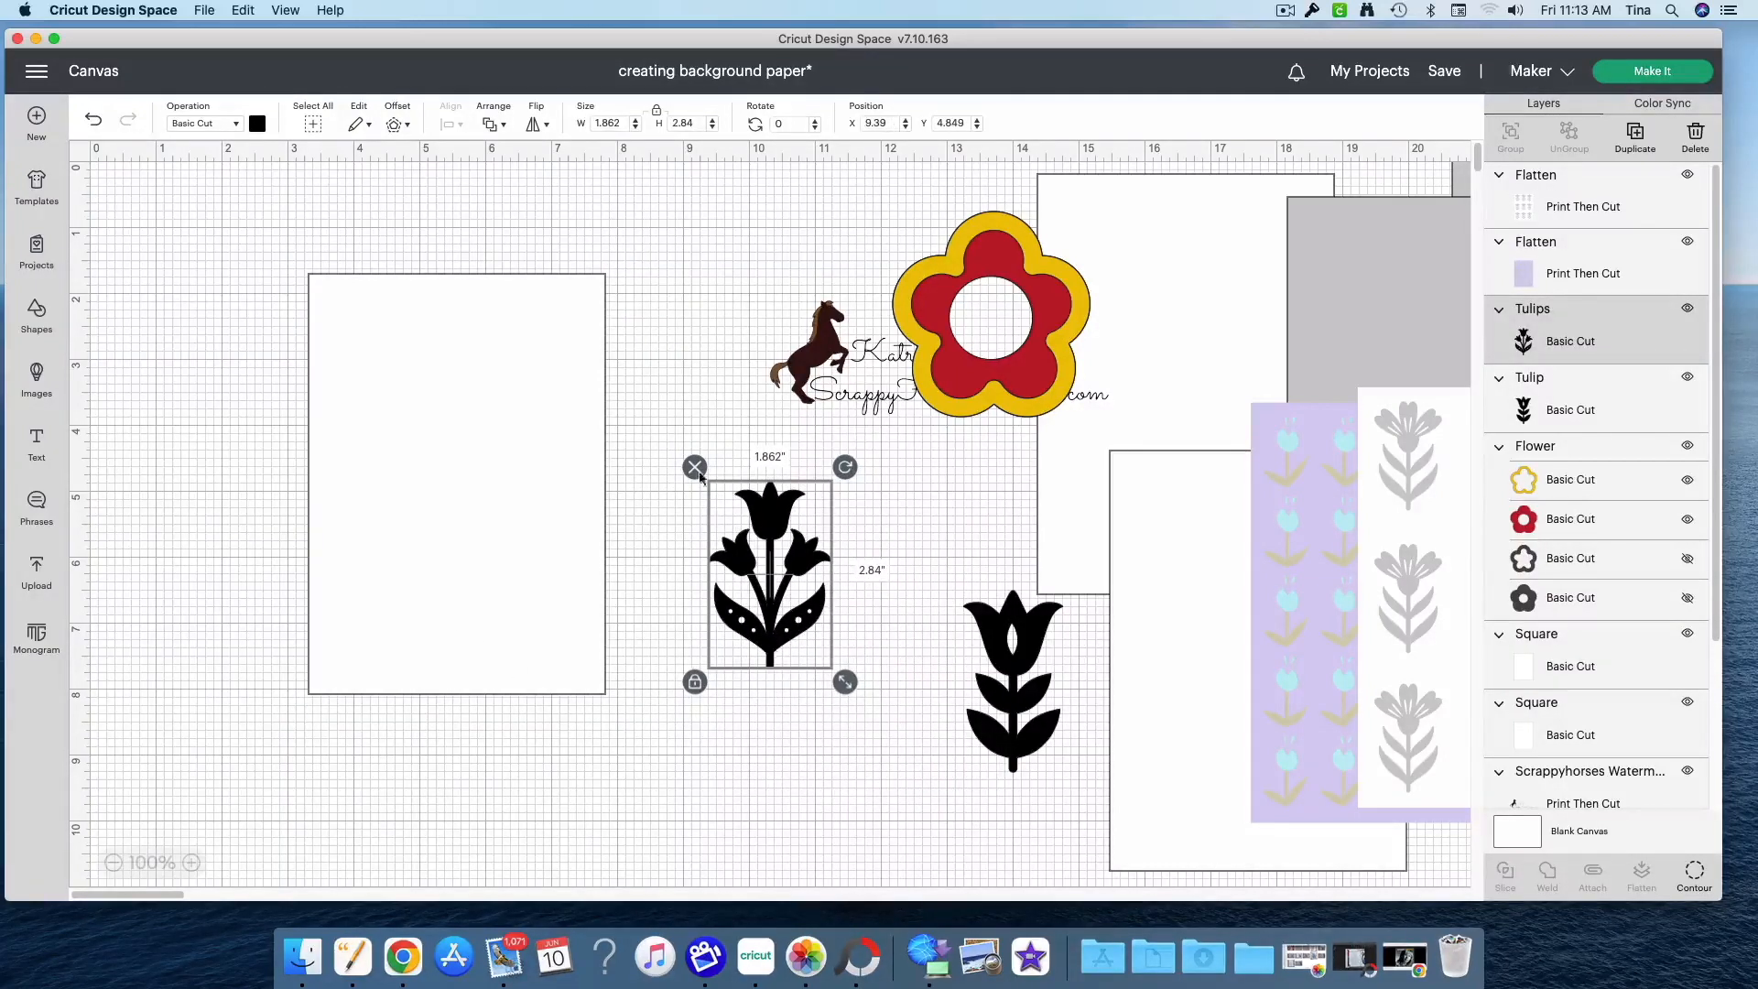
click(257, 124)
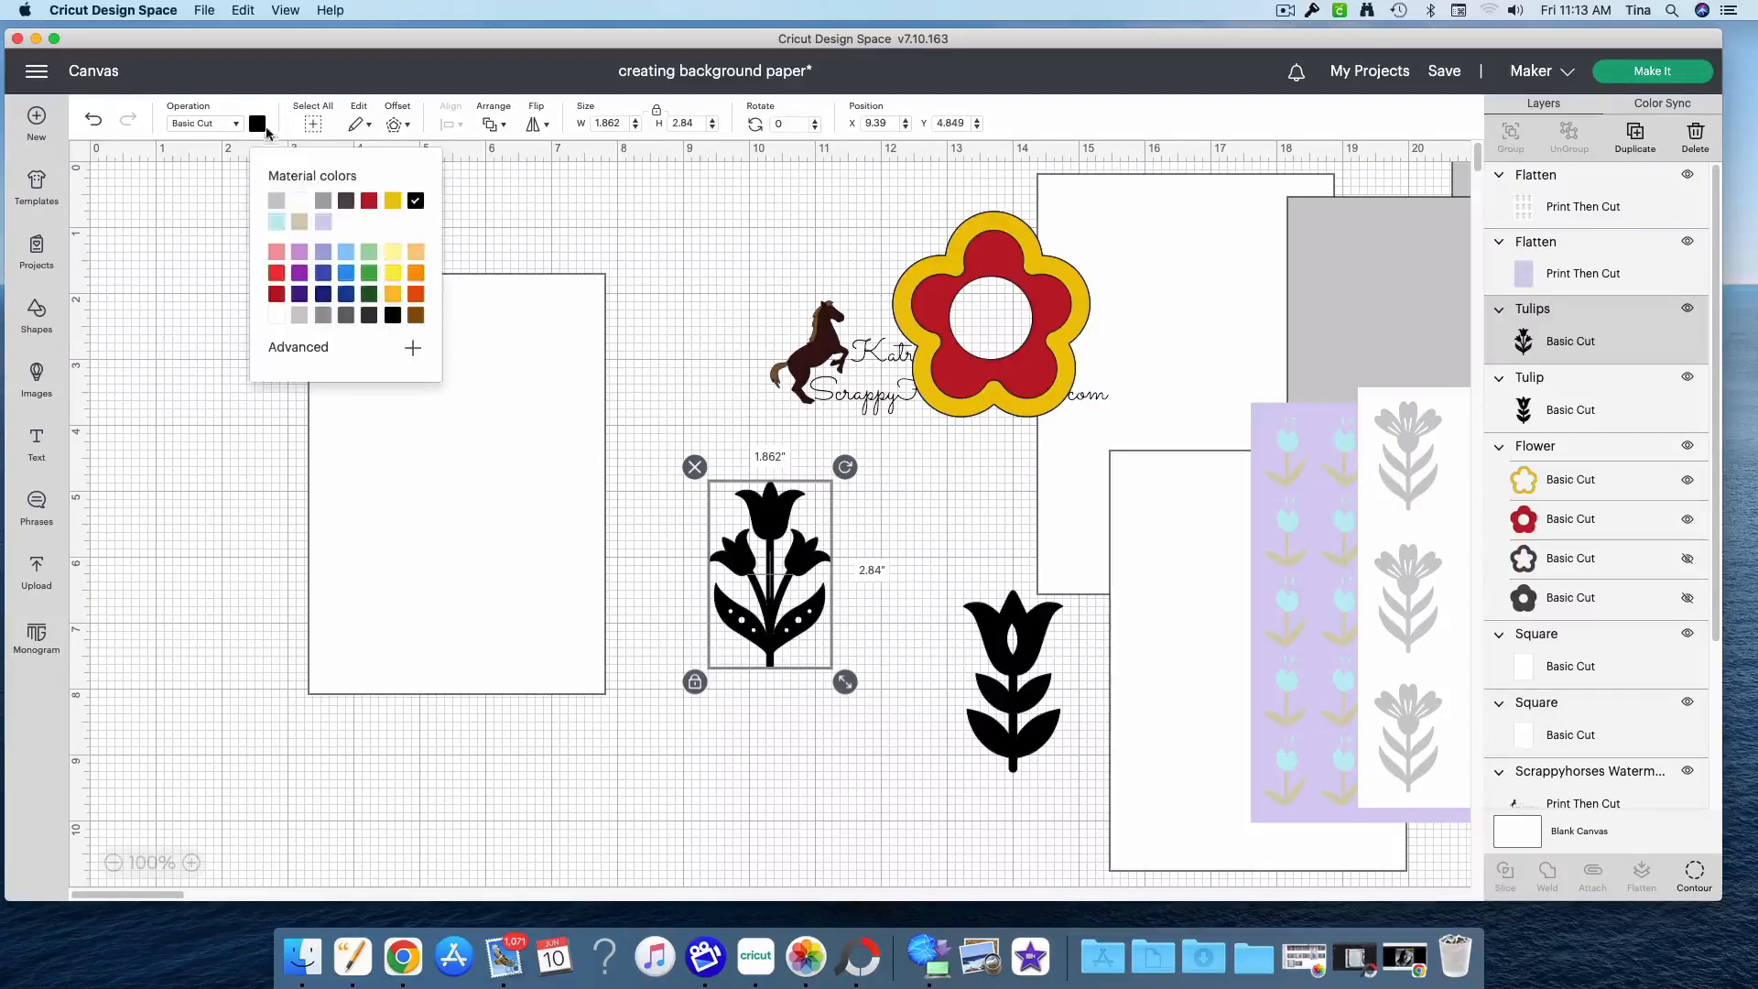
click(276, 220)
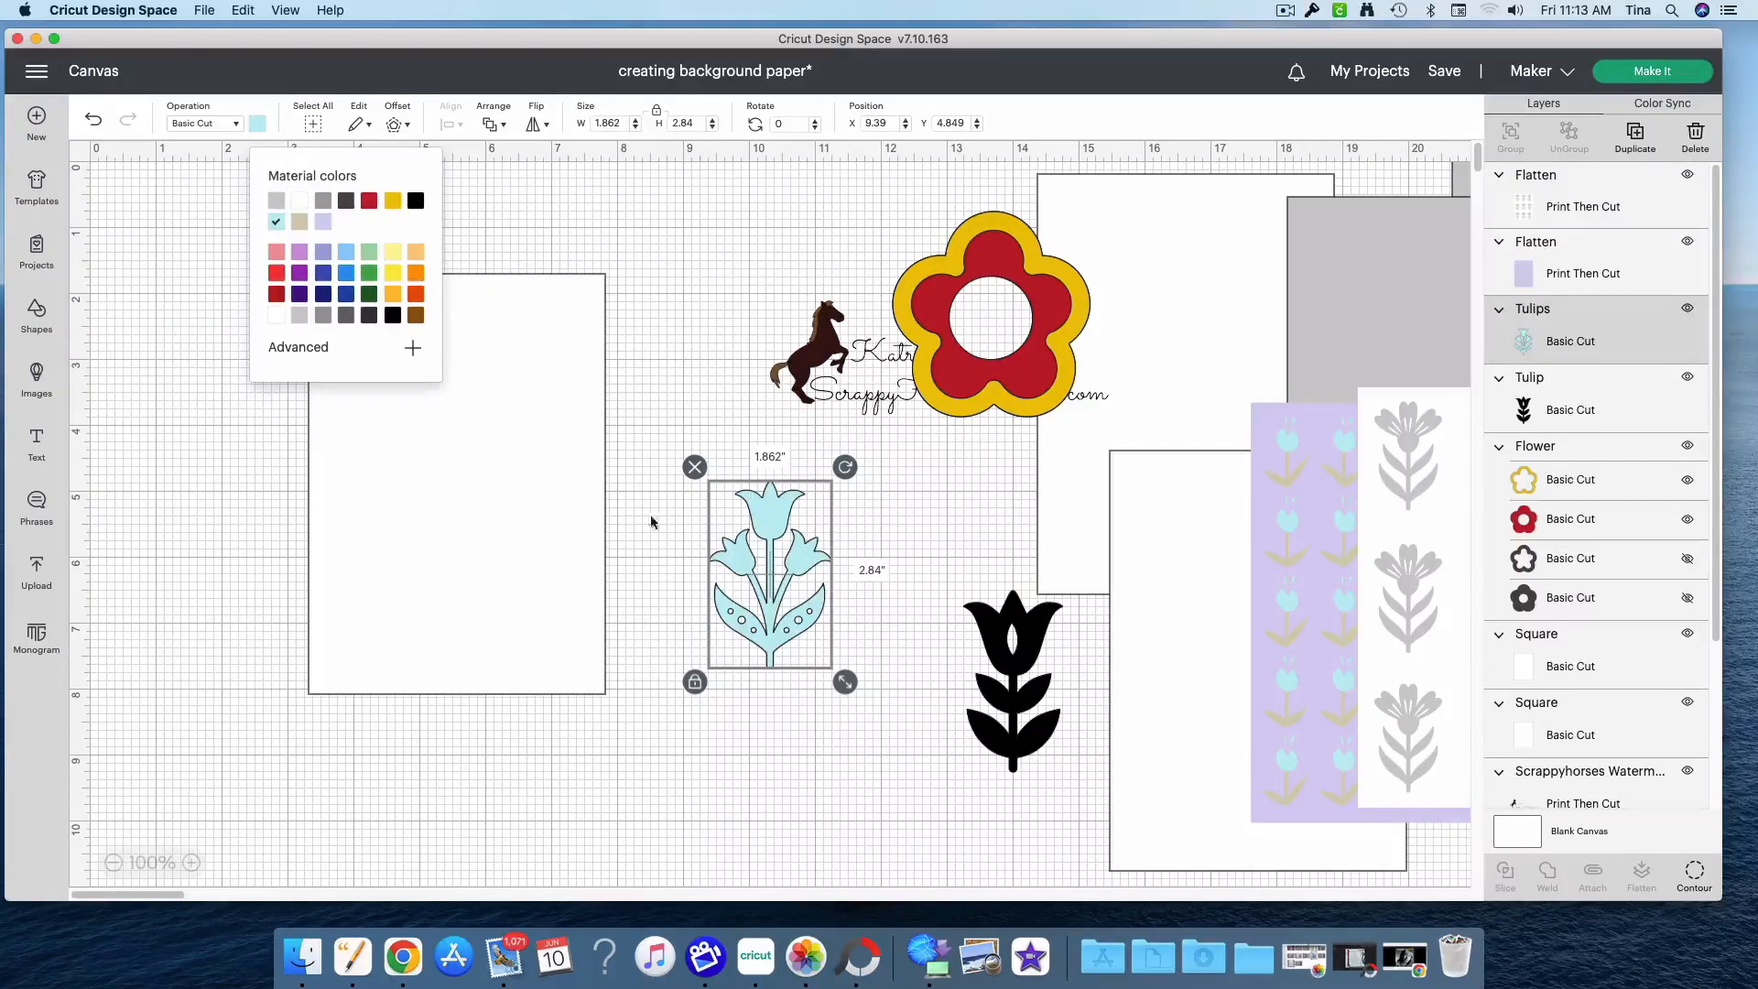
click(882, 656)
drag(757, 631, 660, 544)
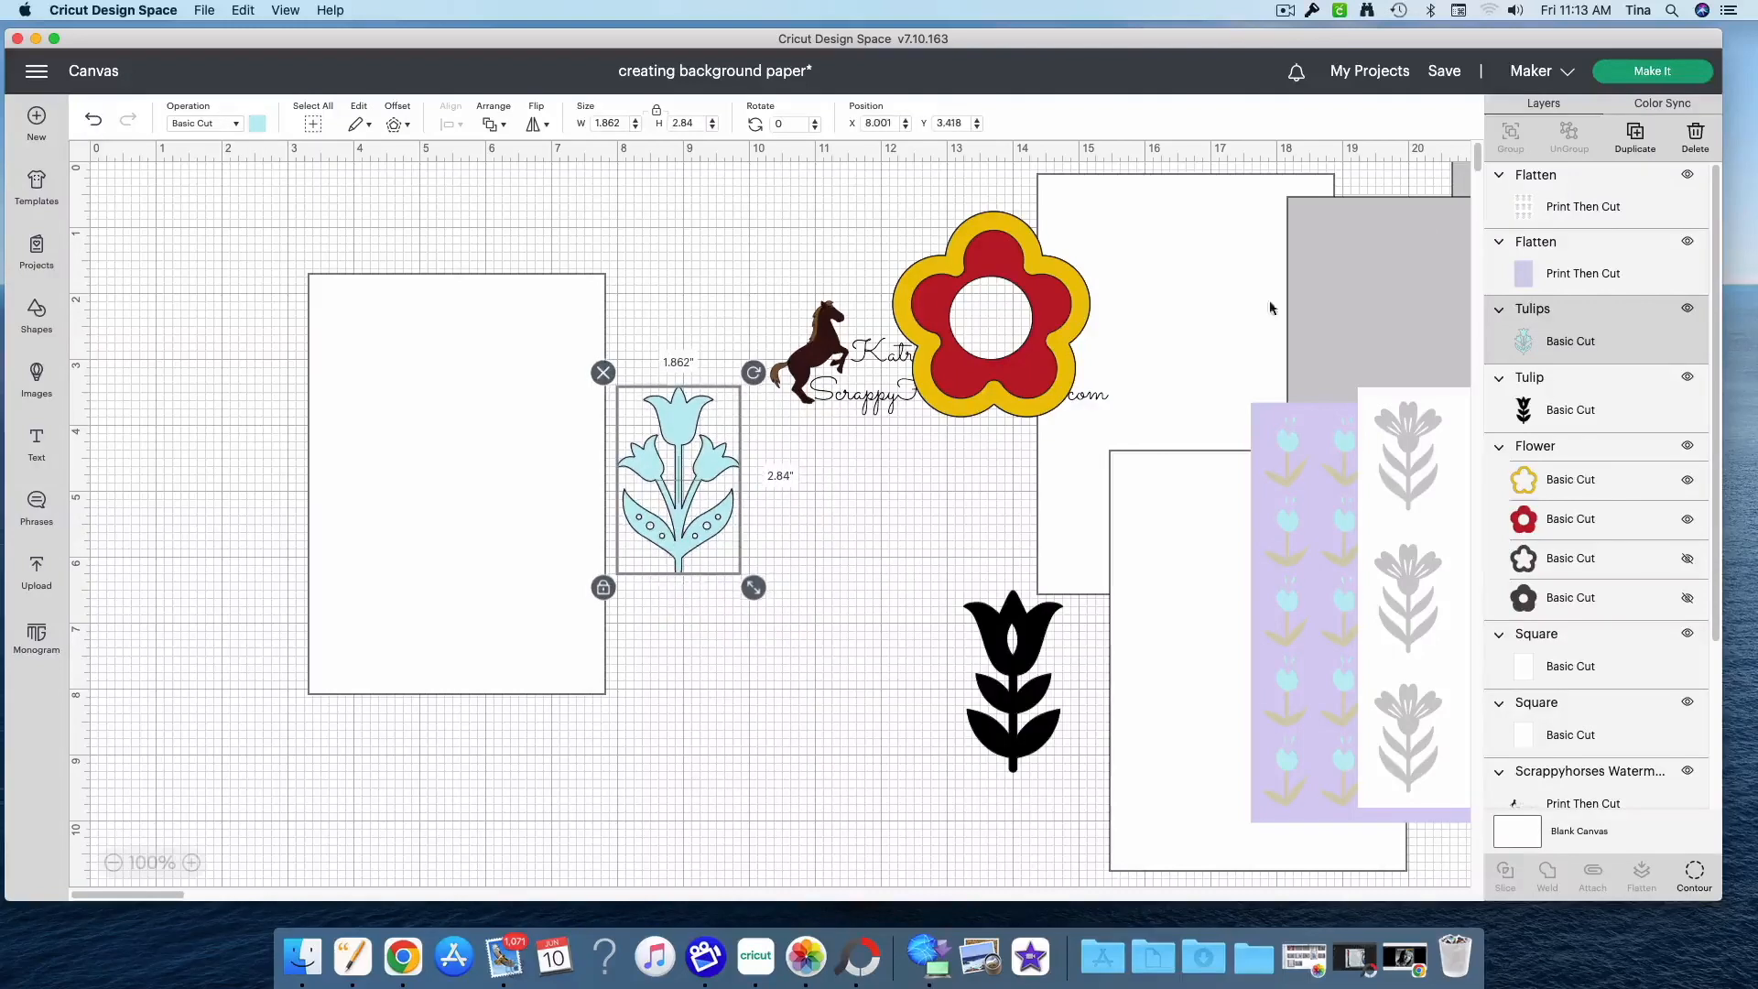
Duplicate the light blue tulips, place the copy on the blank rectangle, and duplicate it five more times
click(1635, 137)
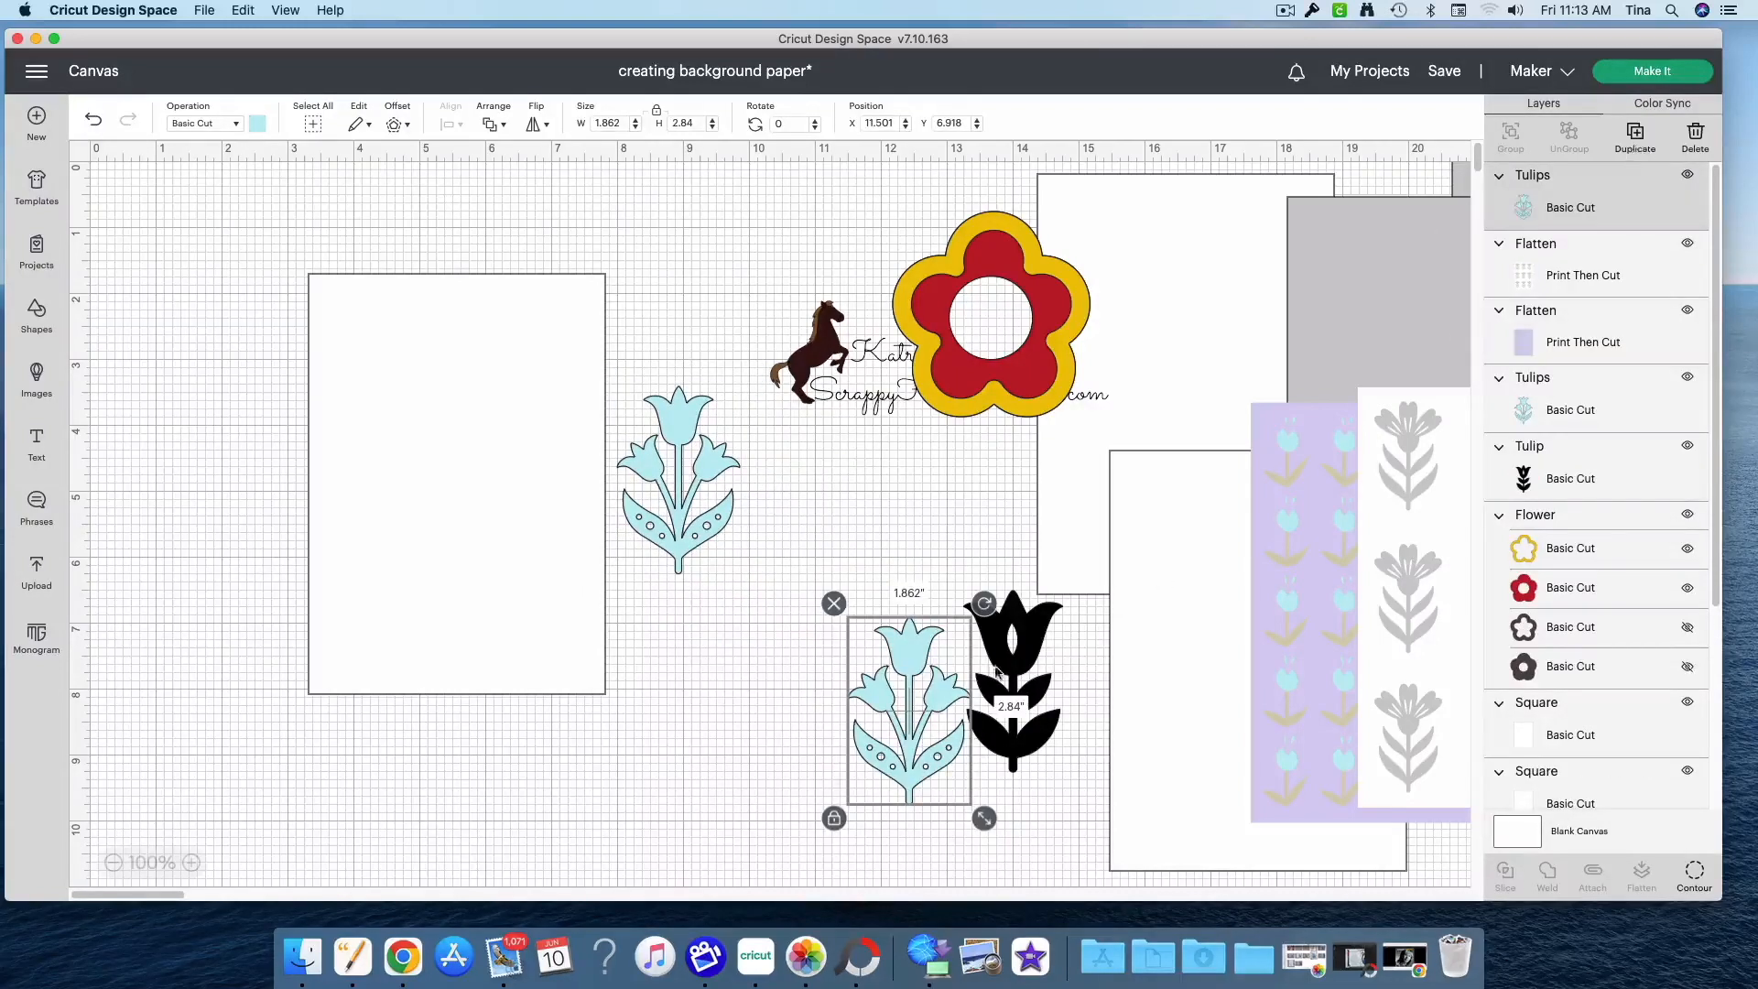
drag(911, 669, 517, 412)
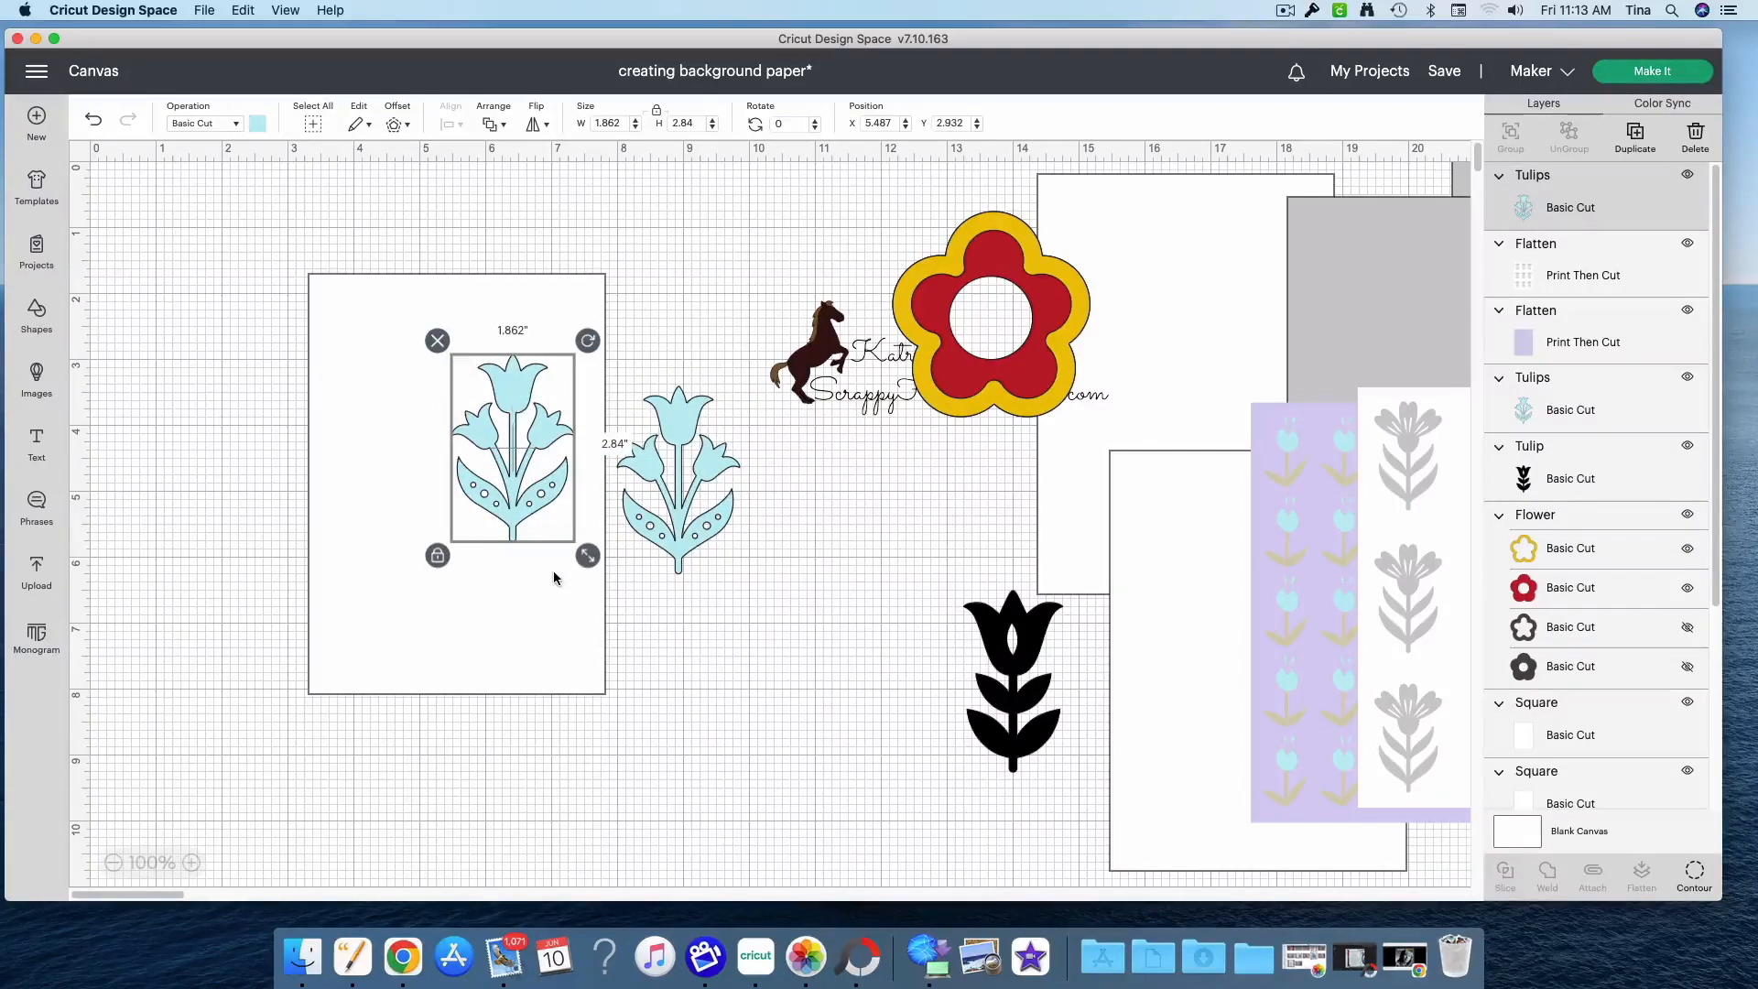
key(super+d)
key(super+d)
key(super+d)
key(super+d)
key(super+d)
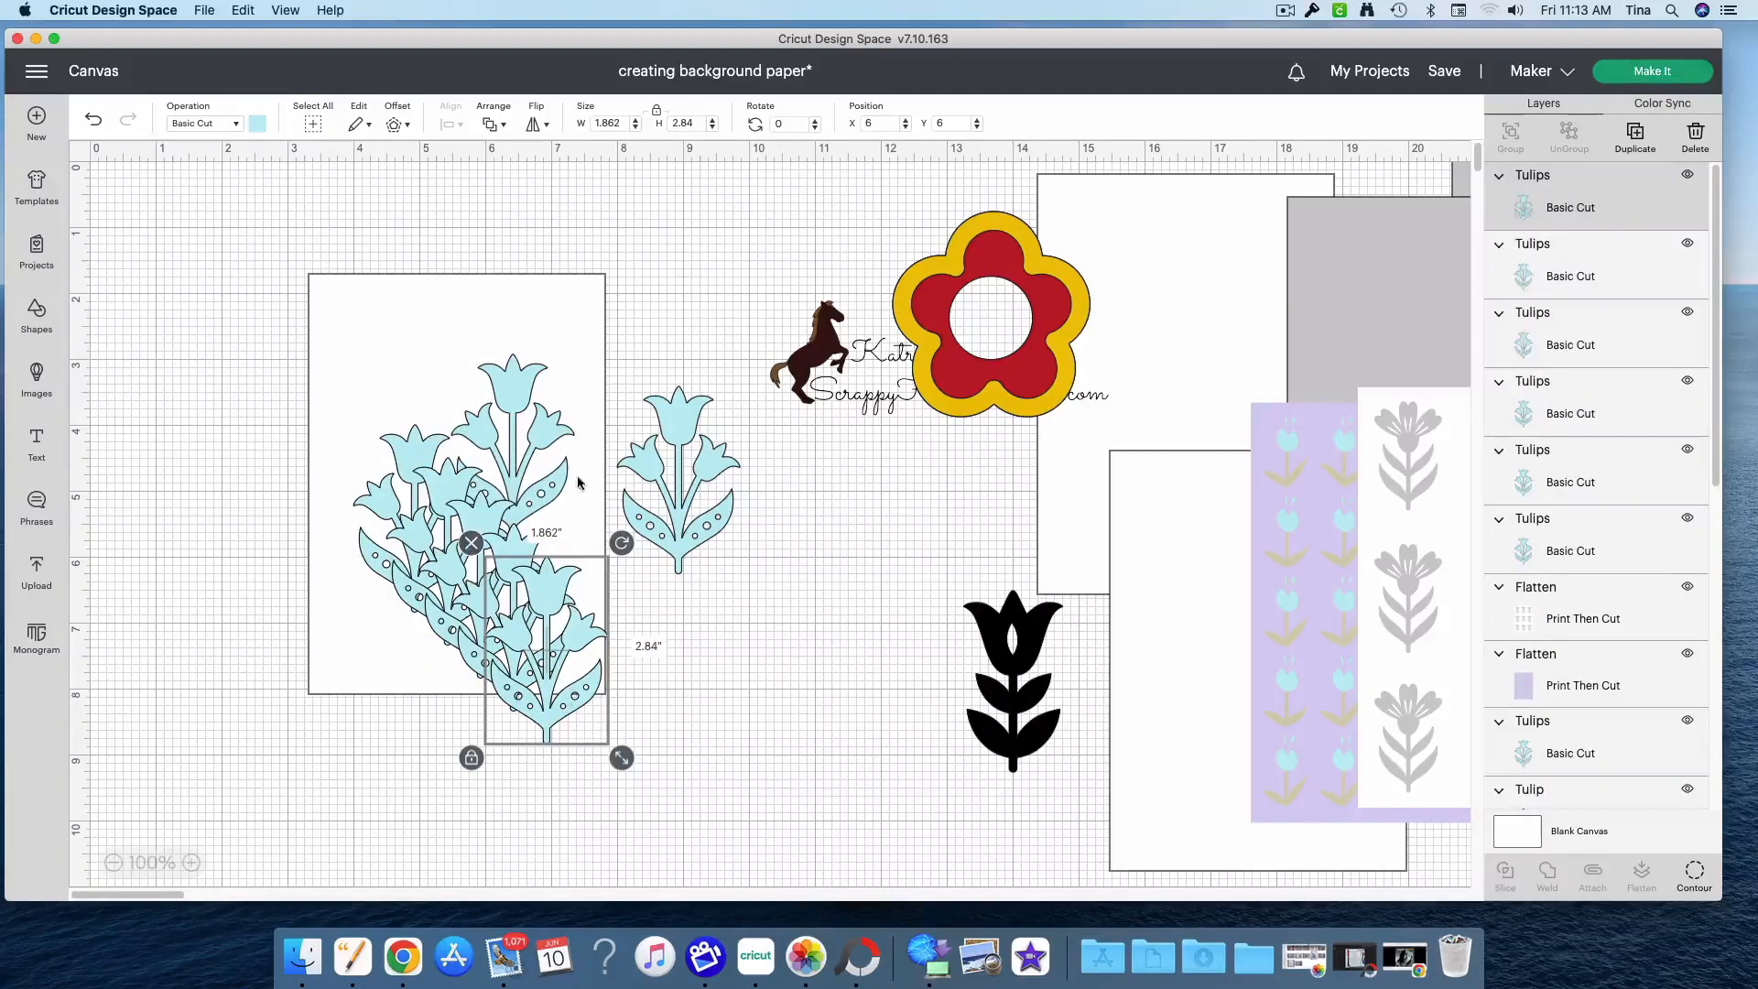
Move the blank rectangle to about X 2.7, Y 1.2 and spread three of the overlapping tulip copies out beside it
click(440, 362)
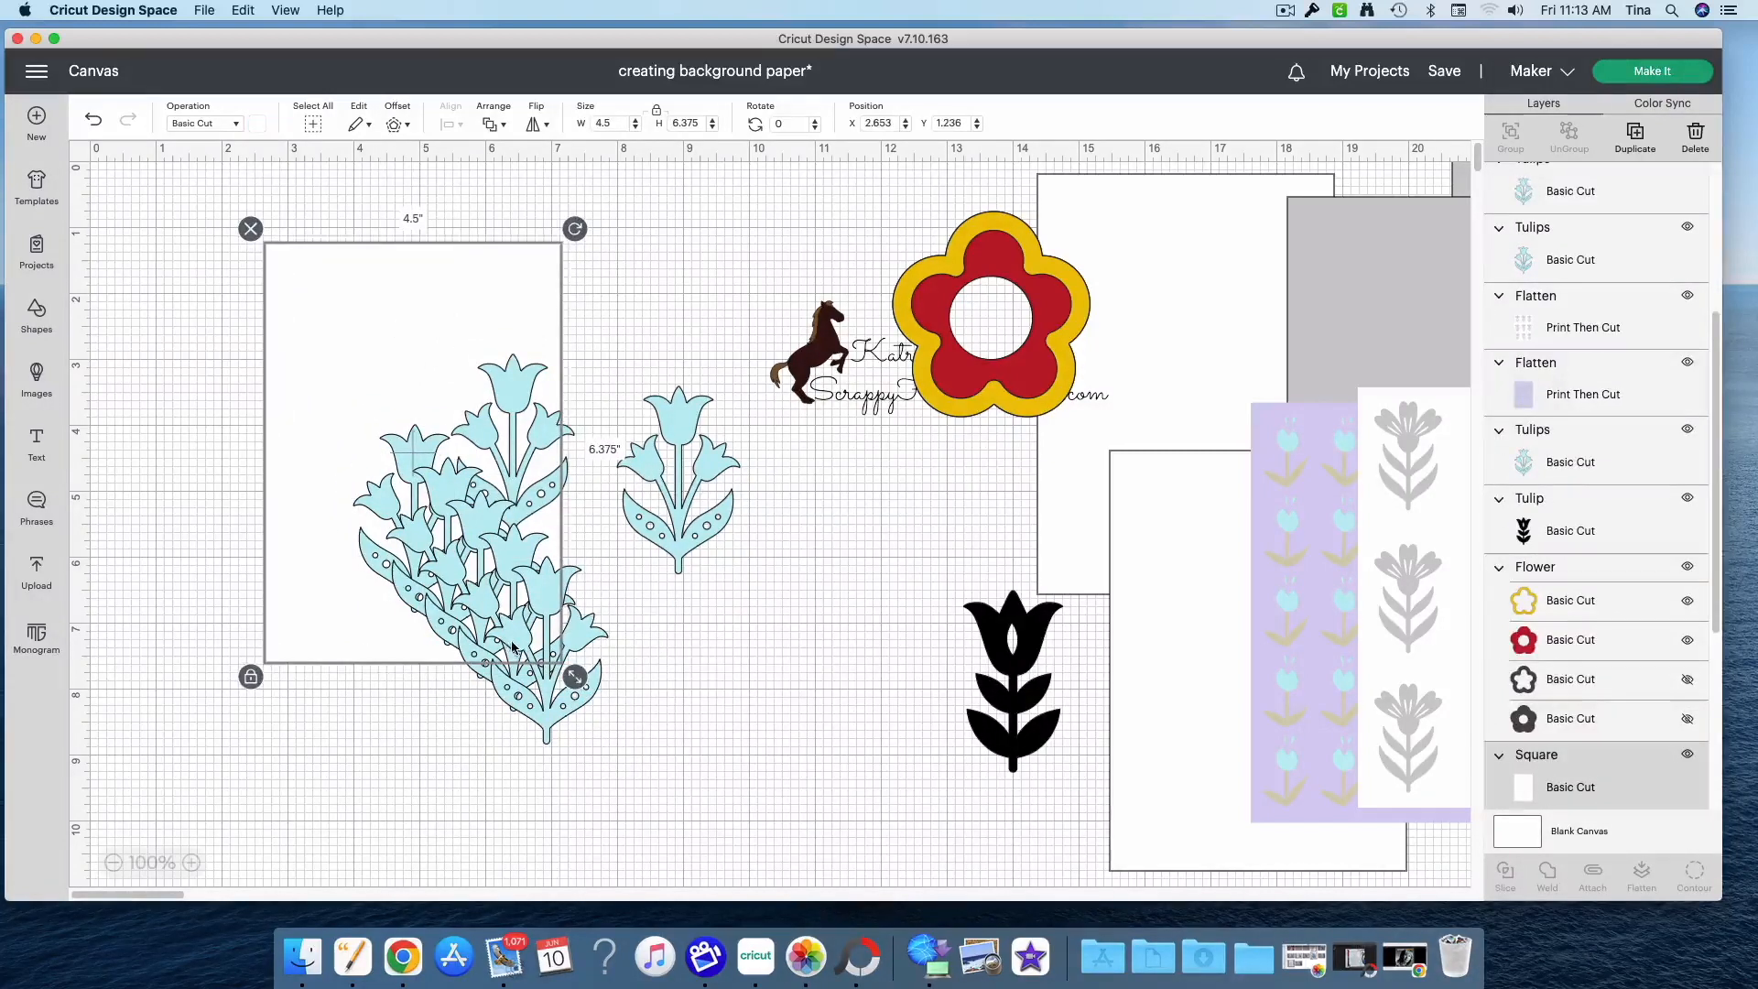
drag(535, 650, 732, 666)
drag(502, 620, 686, 683)
drag(494, 524, 779, 622)
Place one tulip copy over the rectangle's upper-left corner, scale it to about 1.49 inches wide and tilt it clockwise
drag(494, 493, 269, 373)
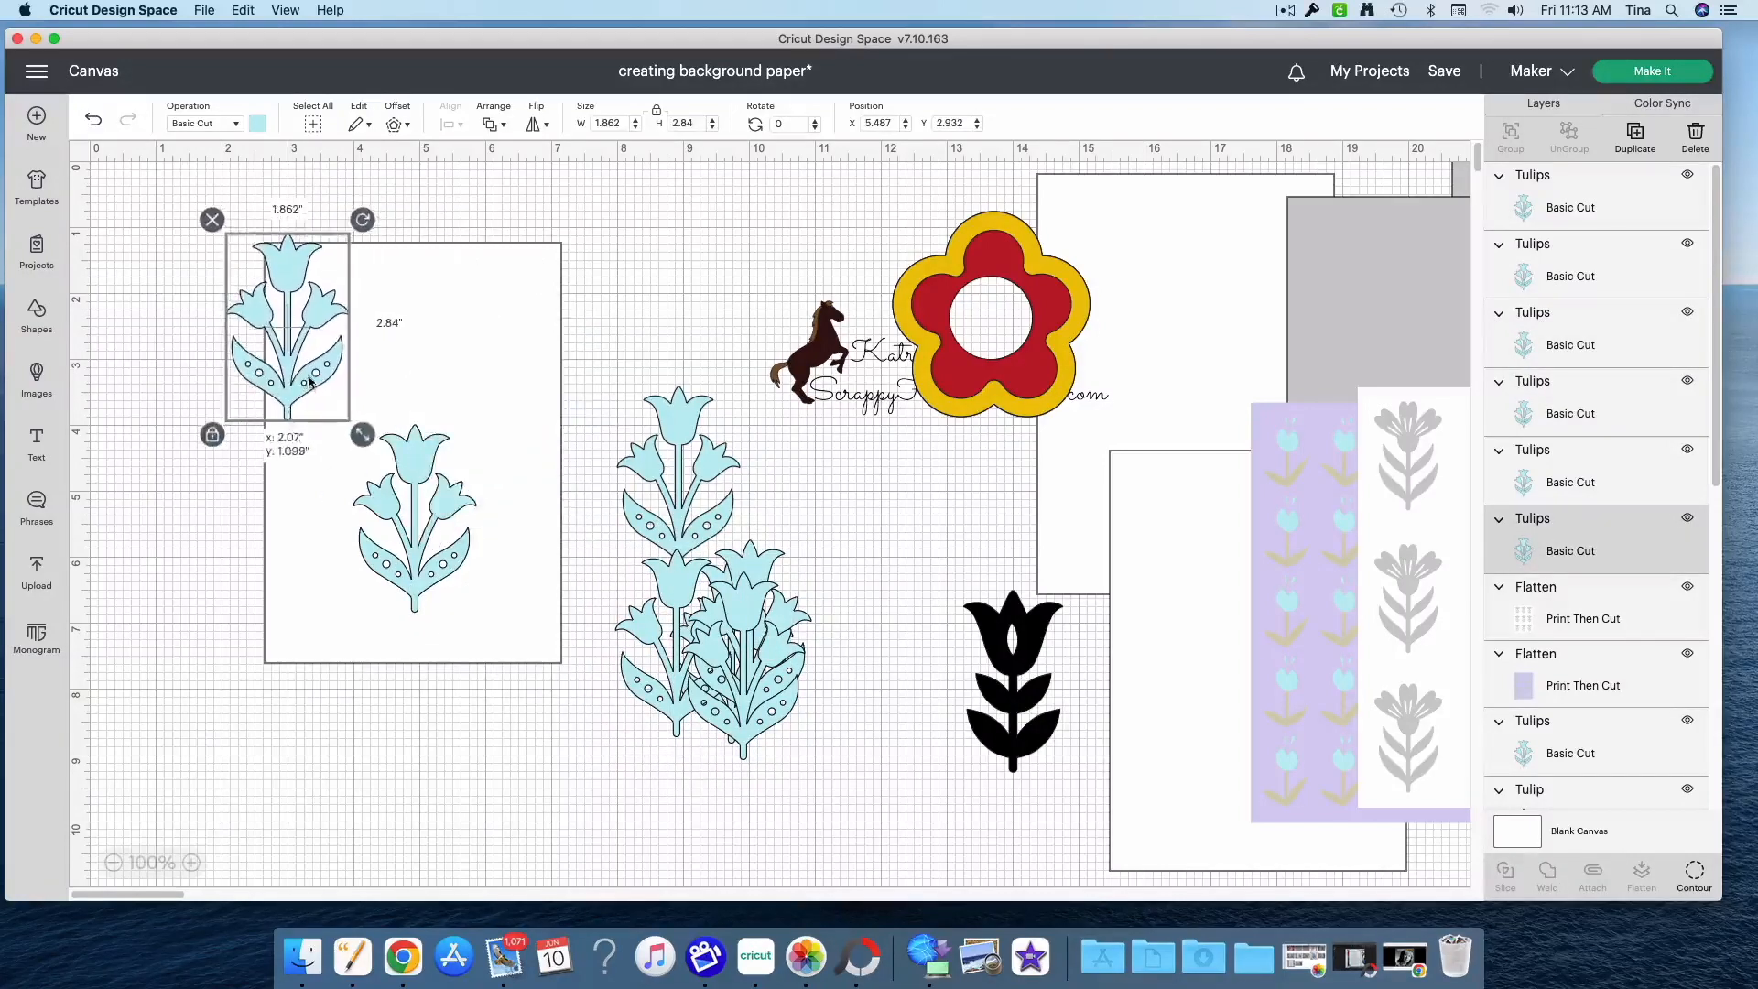
drag(364, 432, 338, 397)
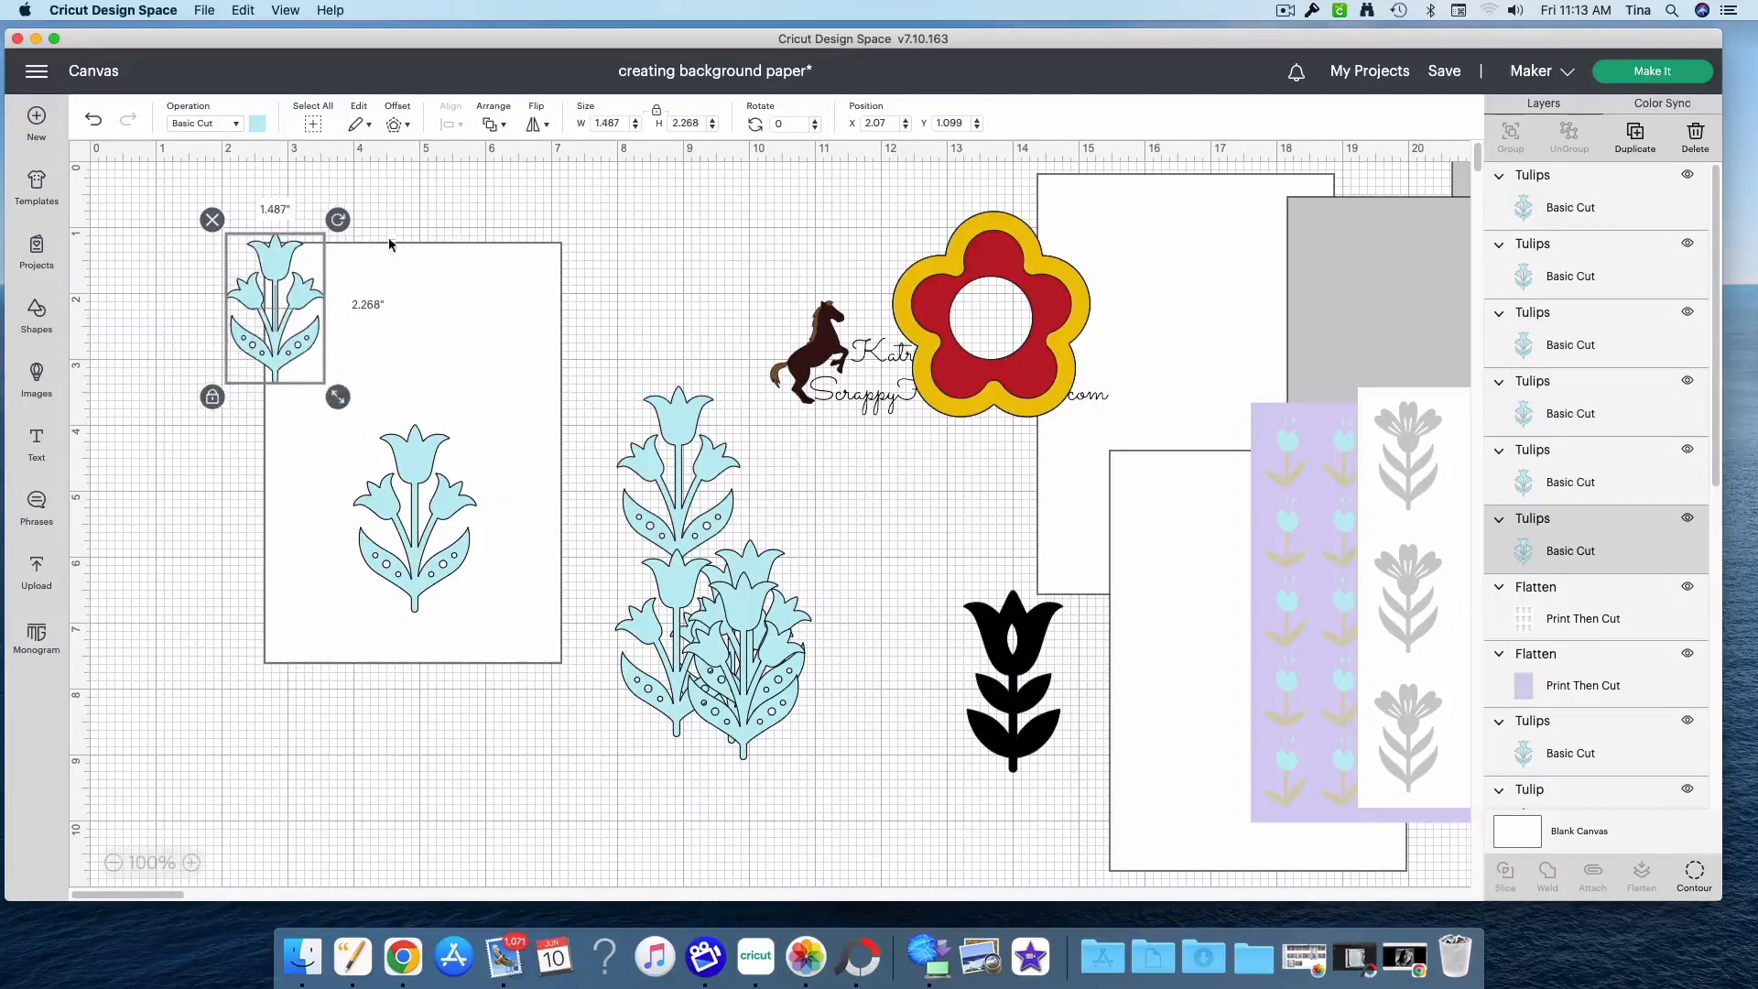
drag(338, 220, 381, 266)
drag(240, 363, 249, 352)
Set a tulip about 1.36 inches wide in the rectangle's upper middle and one about 1.19 inches wide at its upper-right corner
drag(435, 575, 435, 432)
drag(491, 483, 461, 433)
drag(705, 463, 608, 316)
drag(655, 442, 544, 316)
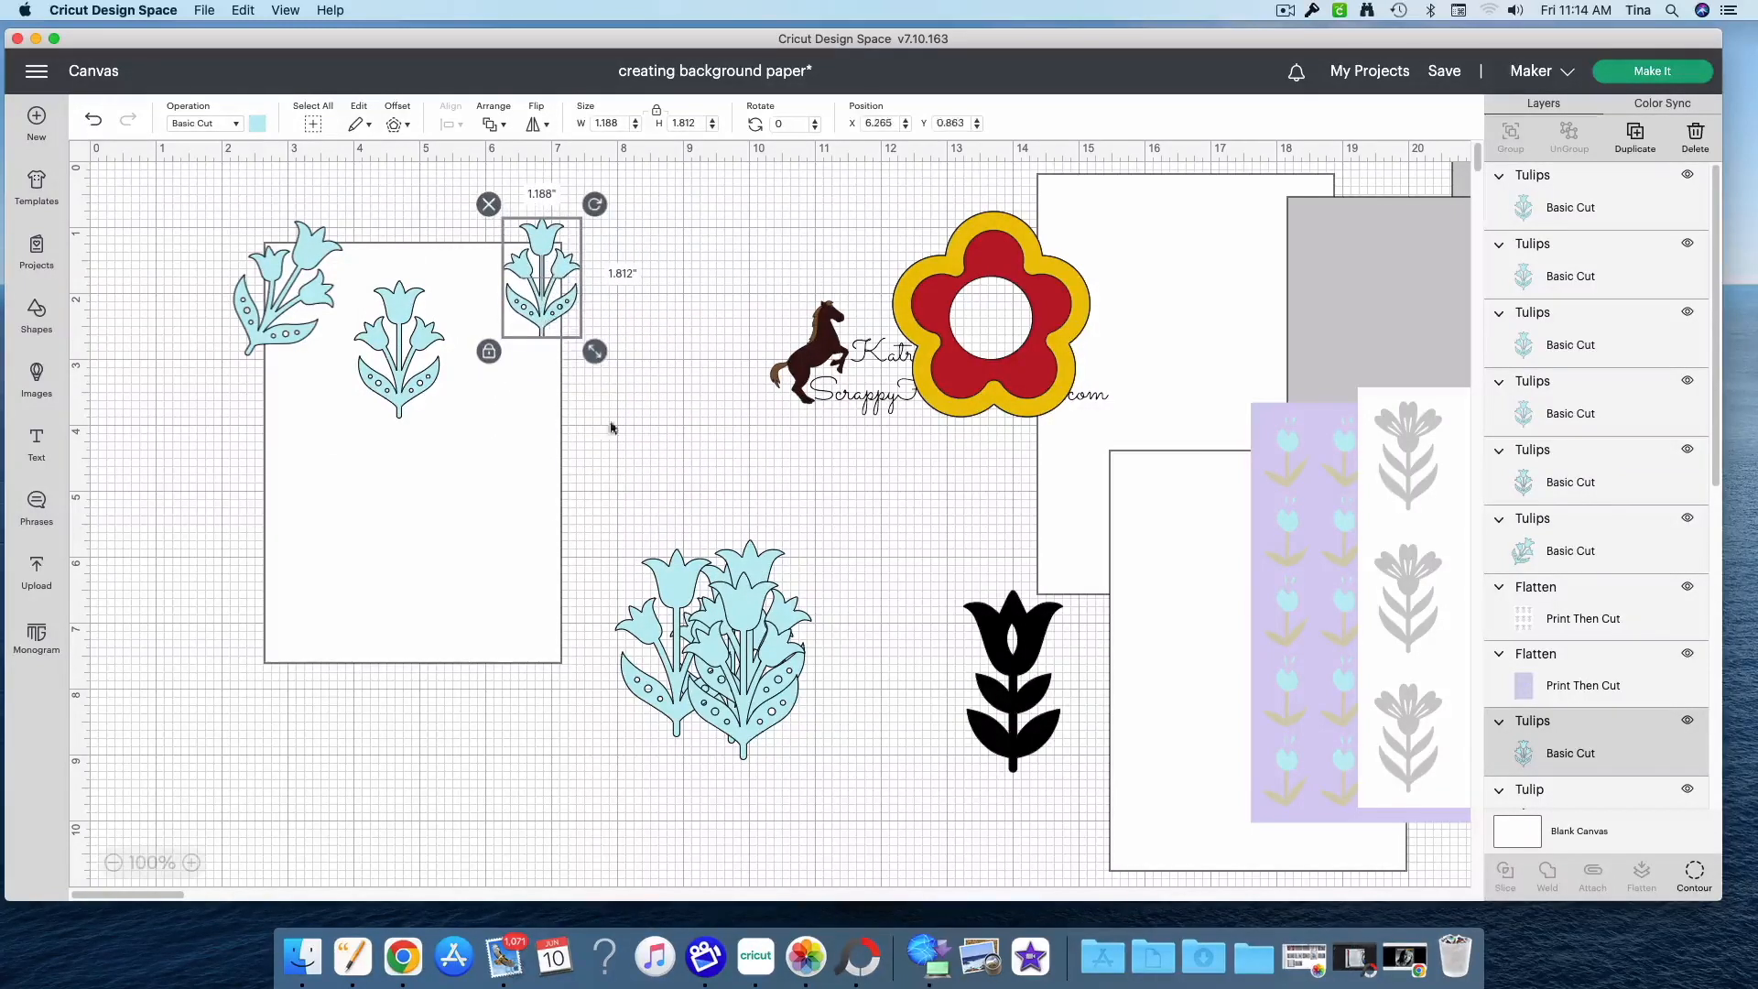
Place a tulip over the rectangle's right edge at about X 5.9, Y 3.5, rotated to about 310.6° and scaled to about 1.59 inches wide
drag(719, 617, 511, 575)
drag(607, 513, 503, 495)
drag(480, 603, 465, 459)
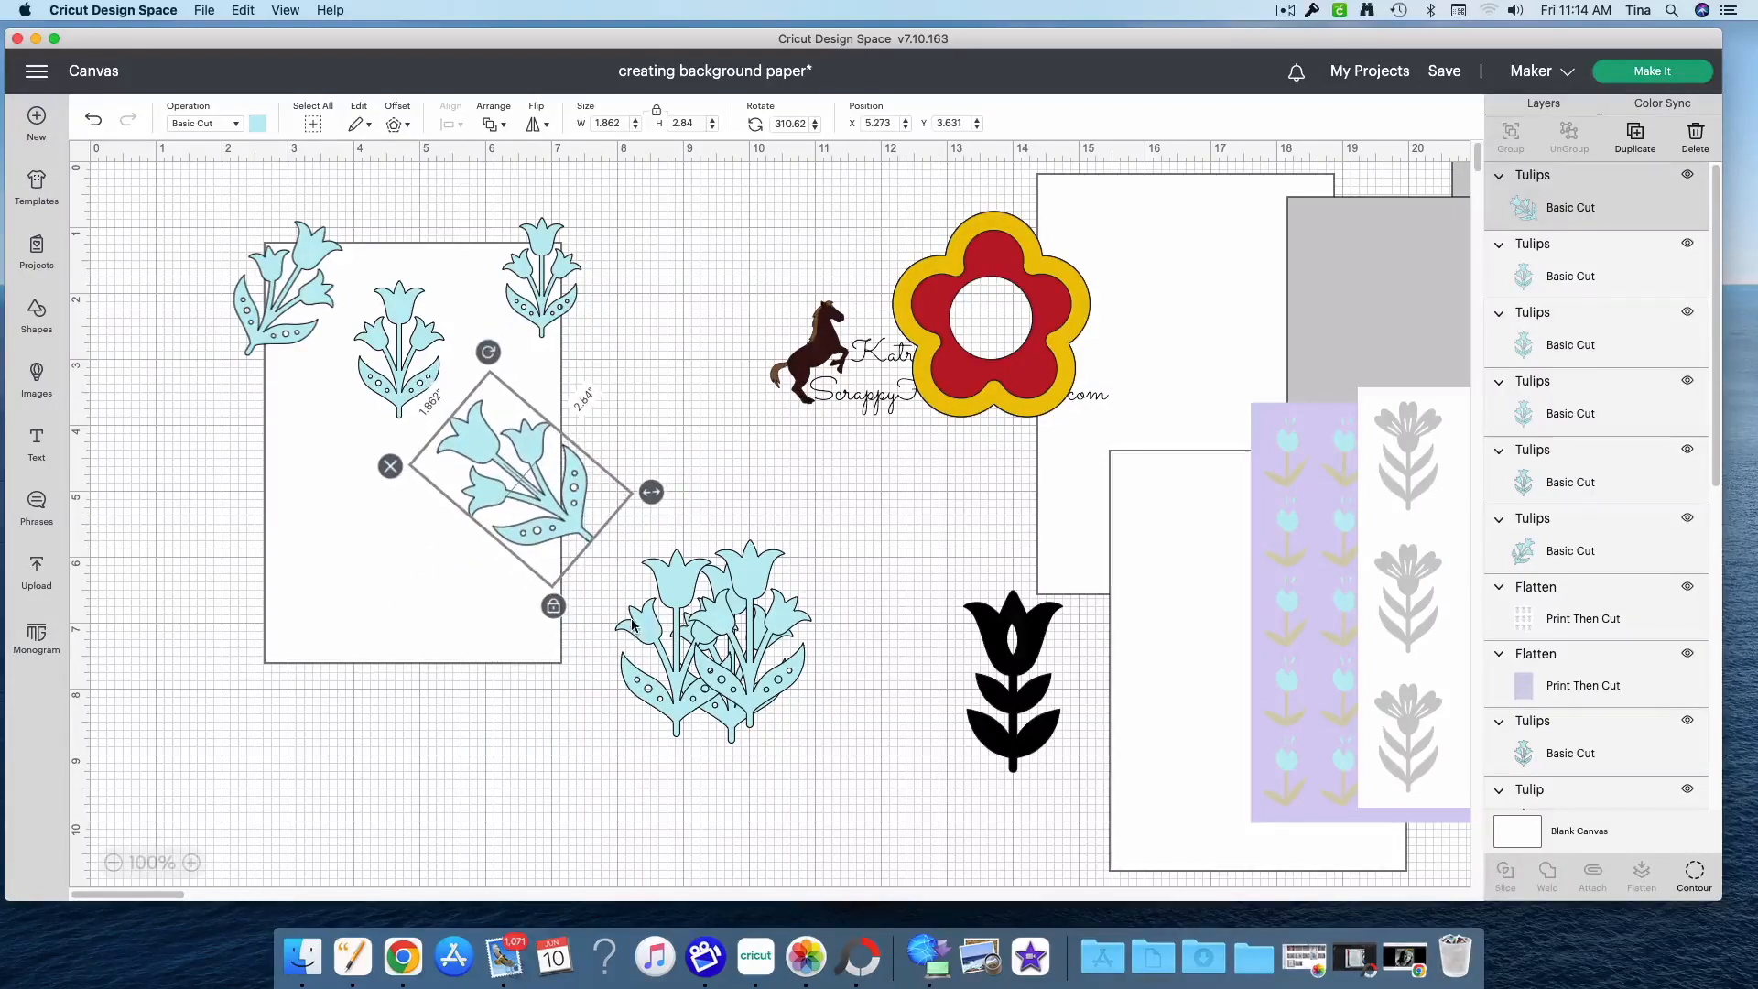
drag(652, 492, 619, 488)
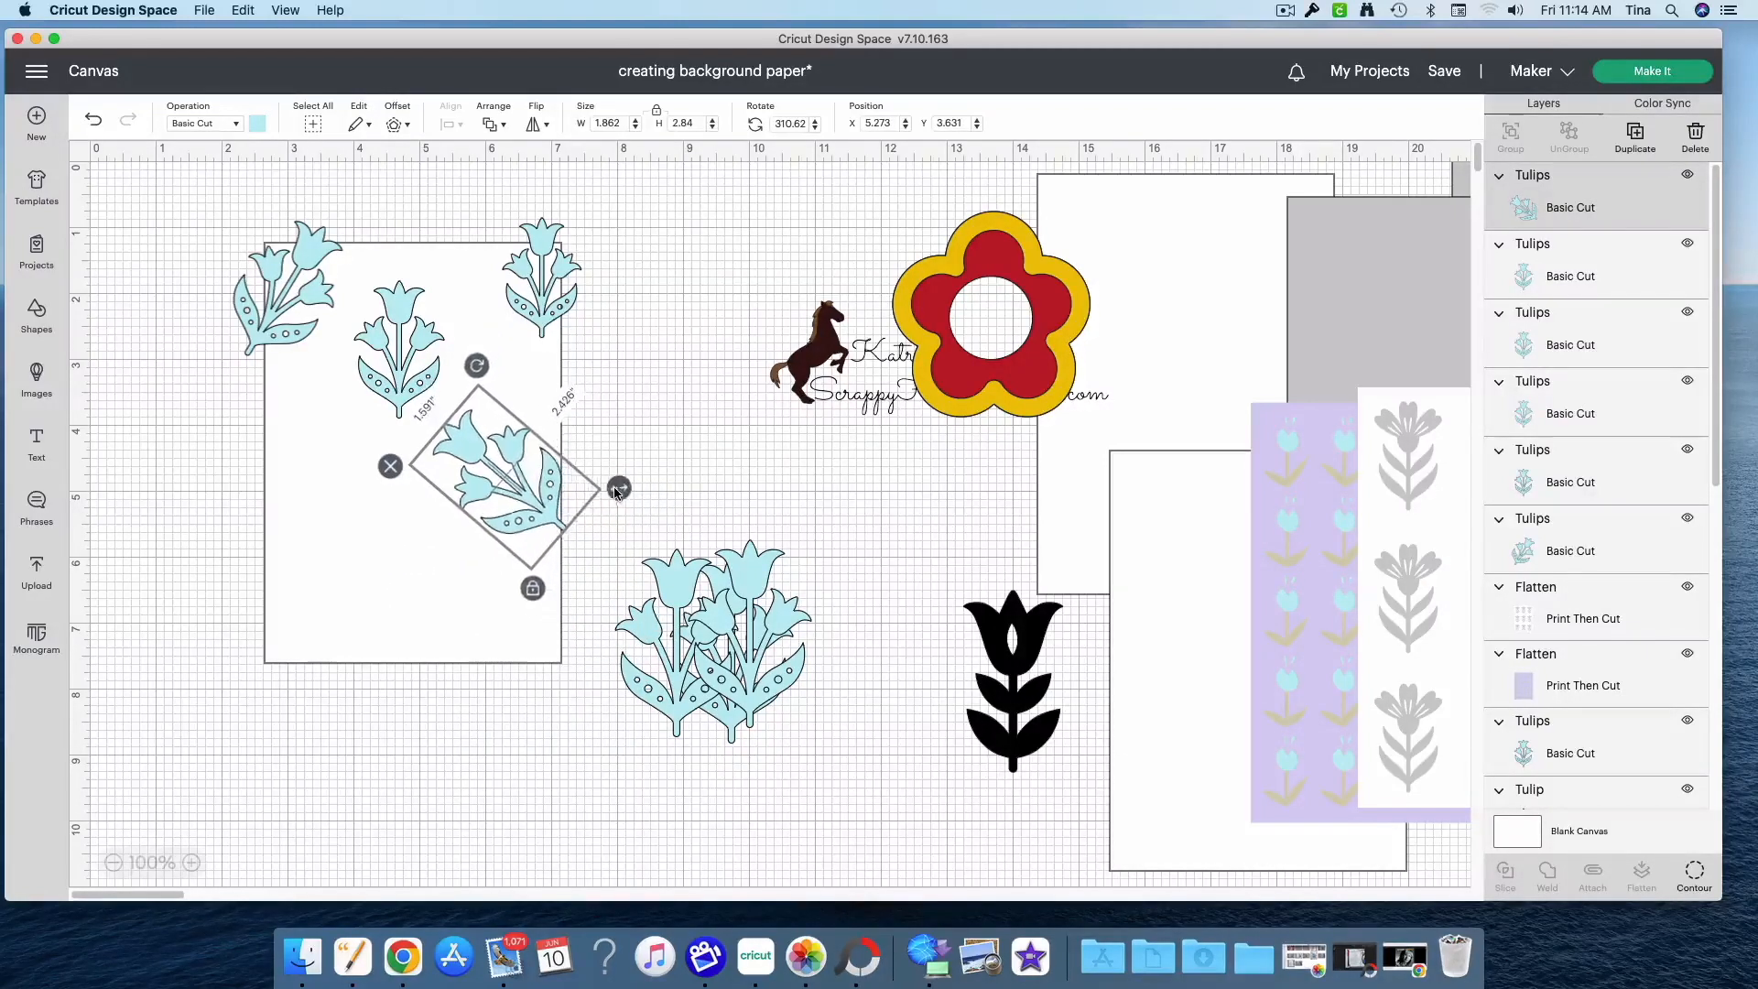
drag(506, 534, 548, 516)
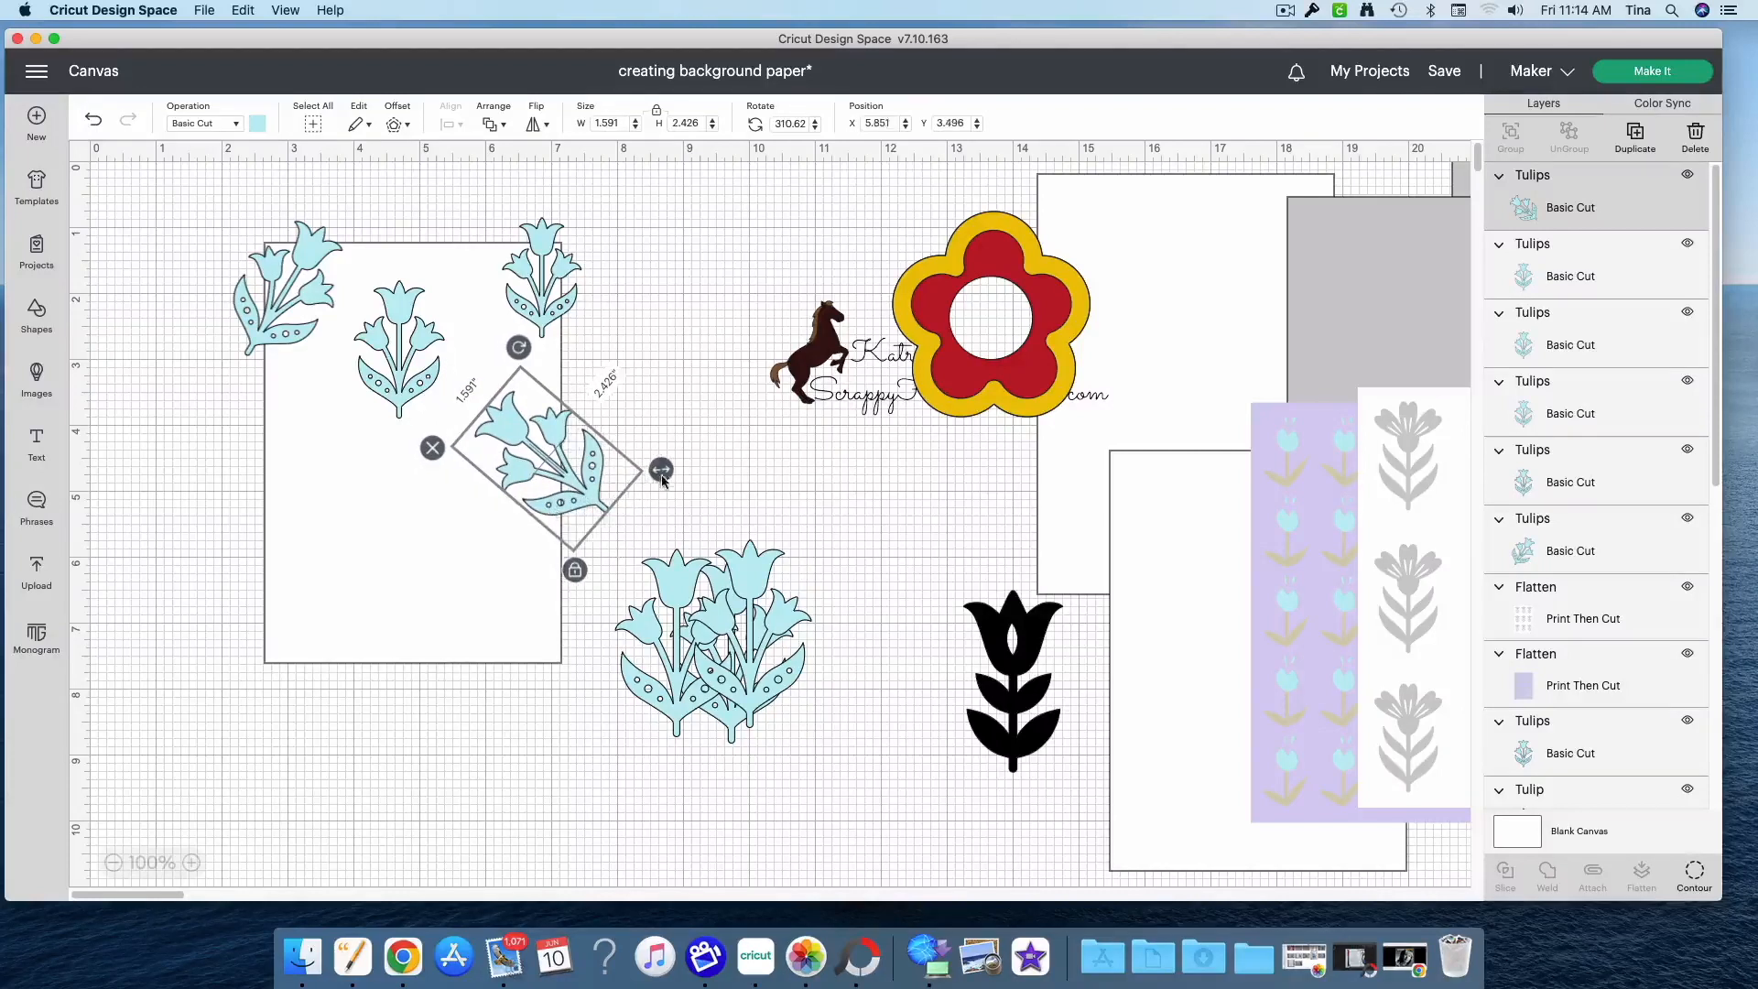
Place a smaller tulip copy over the rectangle's left edge, rotated past horizontal so its blooms point toward the lower right
drag(678, 571, 339, 553)
drag(422, 733, 299, 560)
drag(326, 455, 335, 509)
Place a tulip in the rectangle's lower middle, rotate it to about 195.9° so it hangs upside down, and scale it down
drag(745, 662, 427, 610)
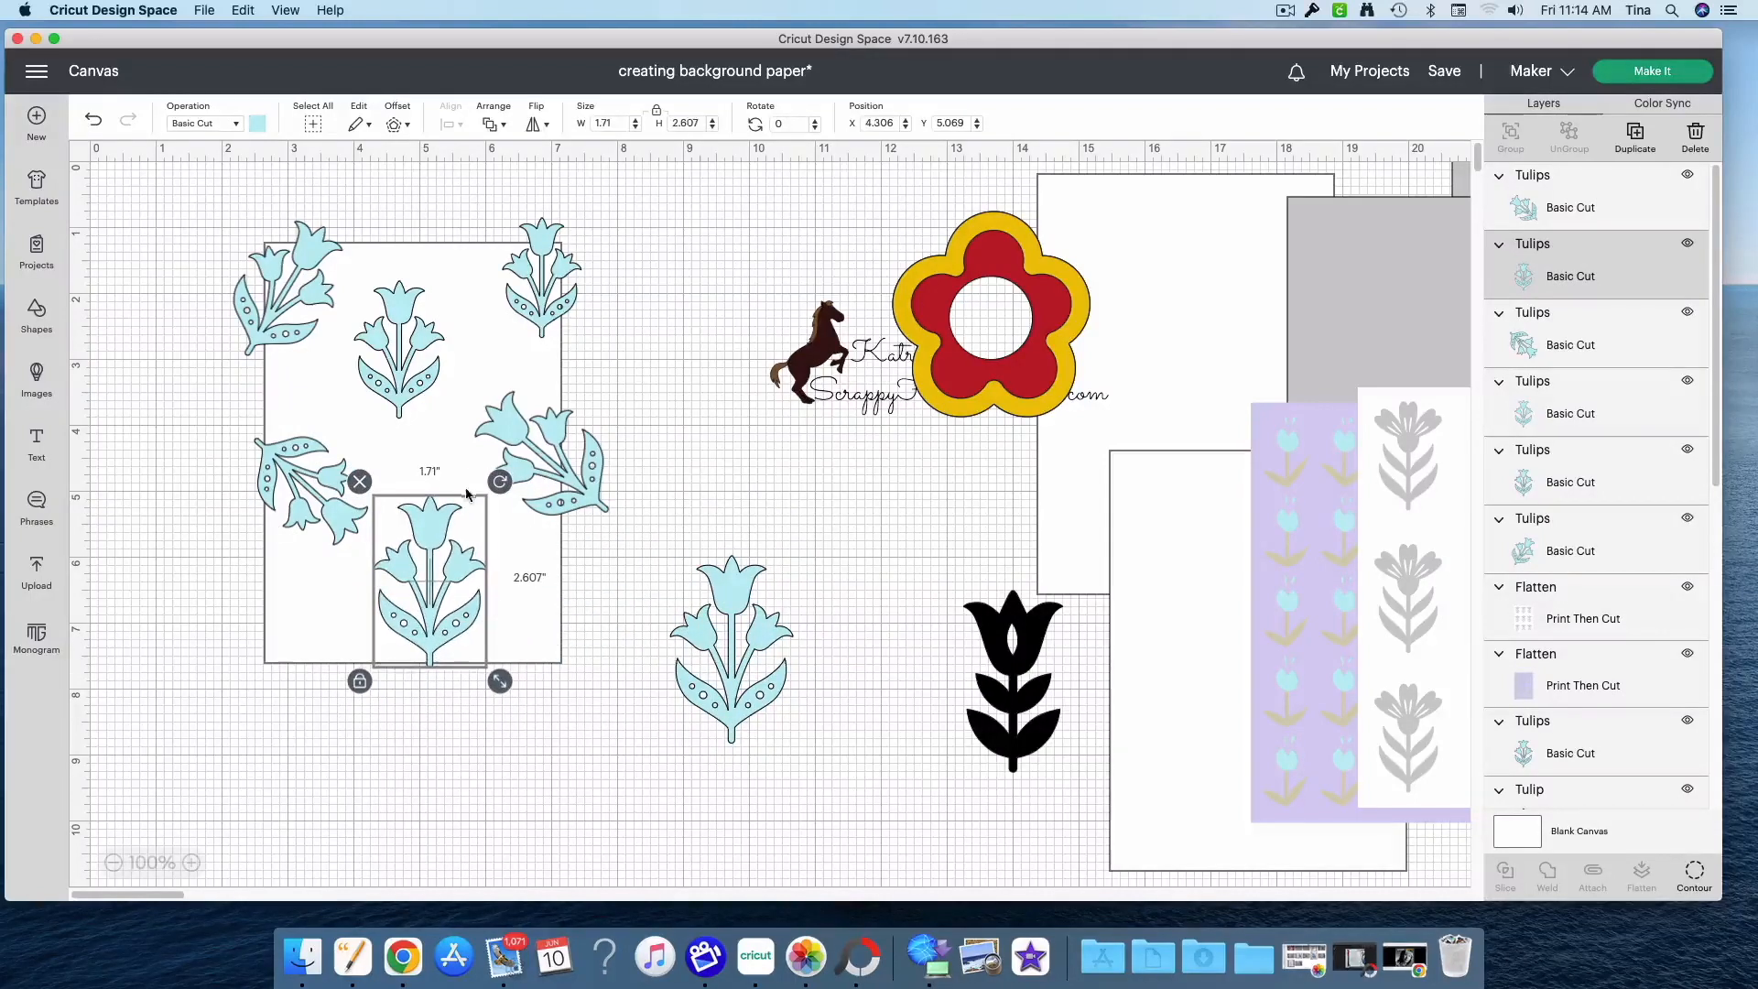
drag(506, 482, 324, 668)
drag(408, 622, 405, 602)
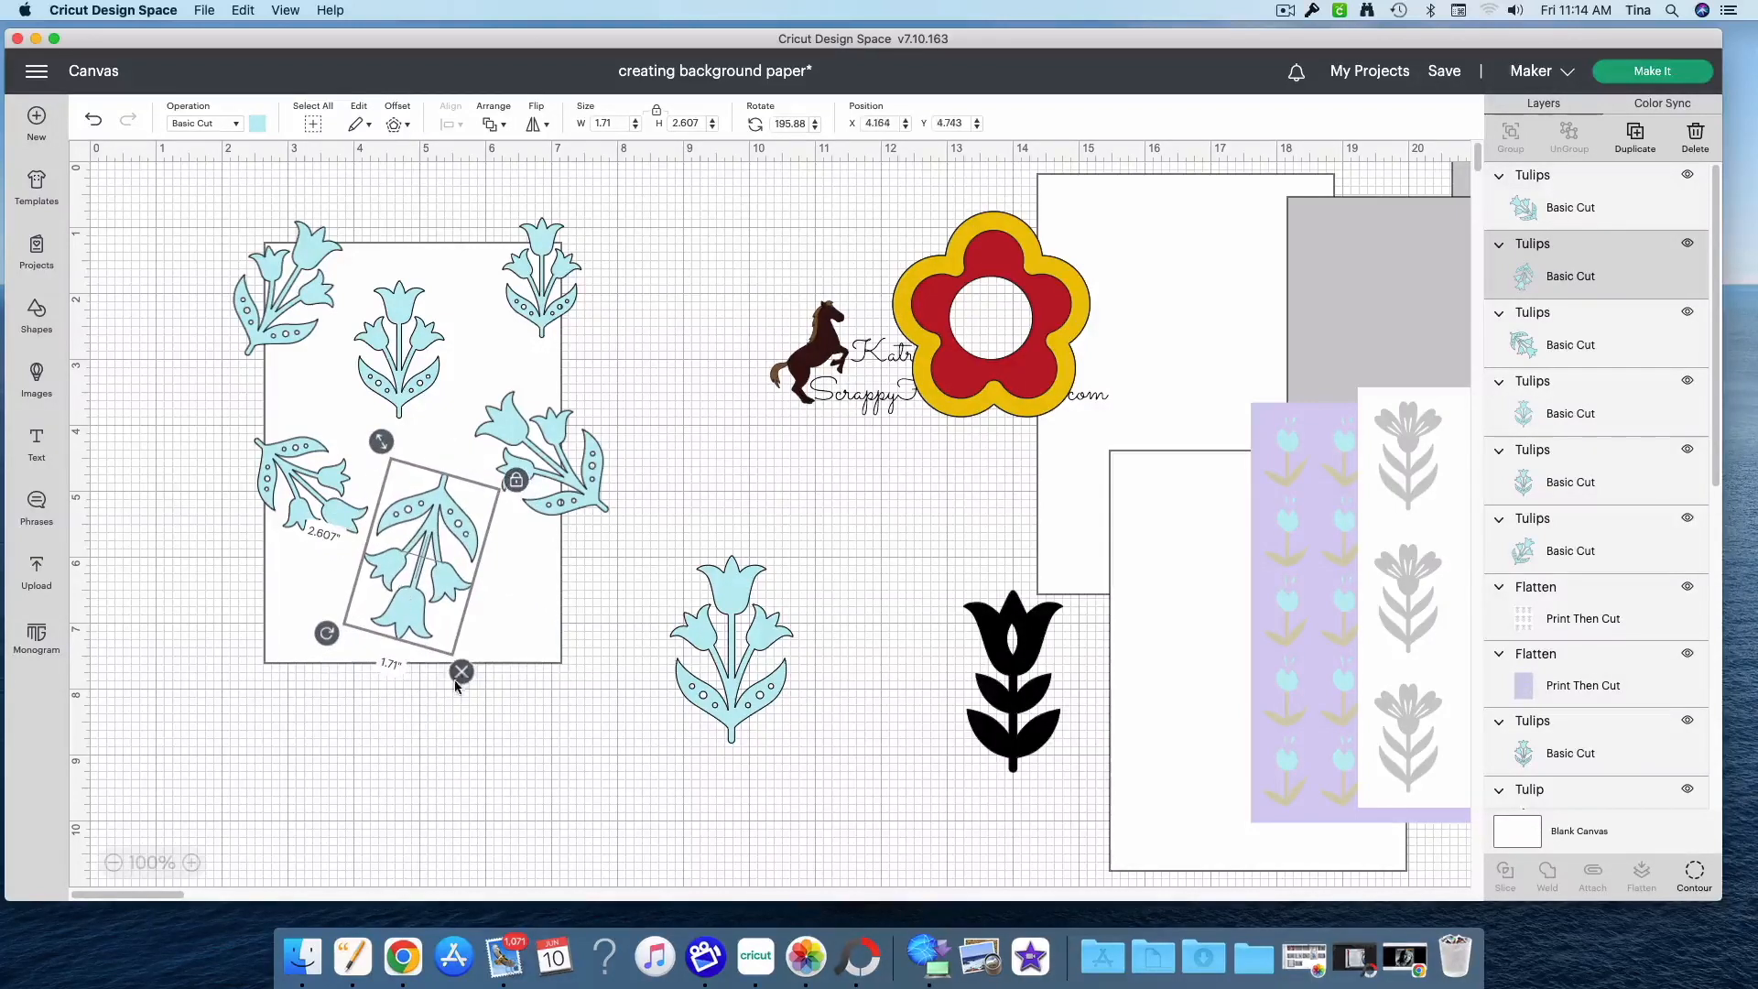
drag(385, 449, 401, 496)
drag(428, 611, 420, 570)
Place the last tulip copy over the rectangle's lower-right corner, scaled to about 1.29 inches wide and rotated to about 18.6°
drag(739, 694, 671, 671)
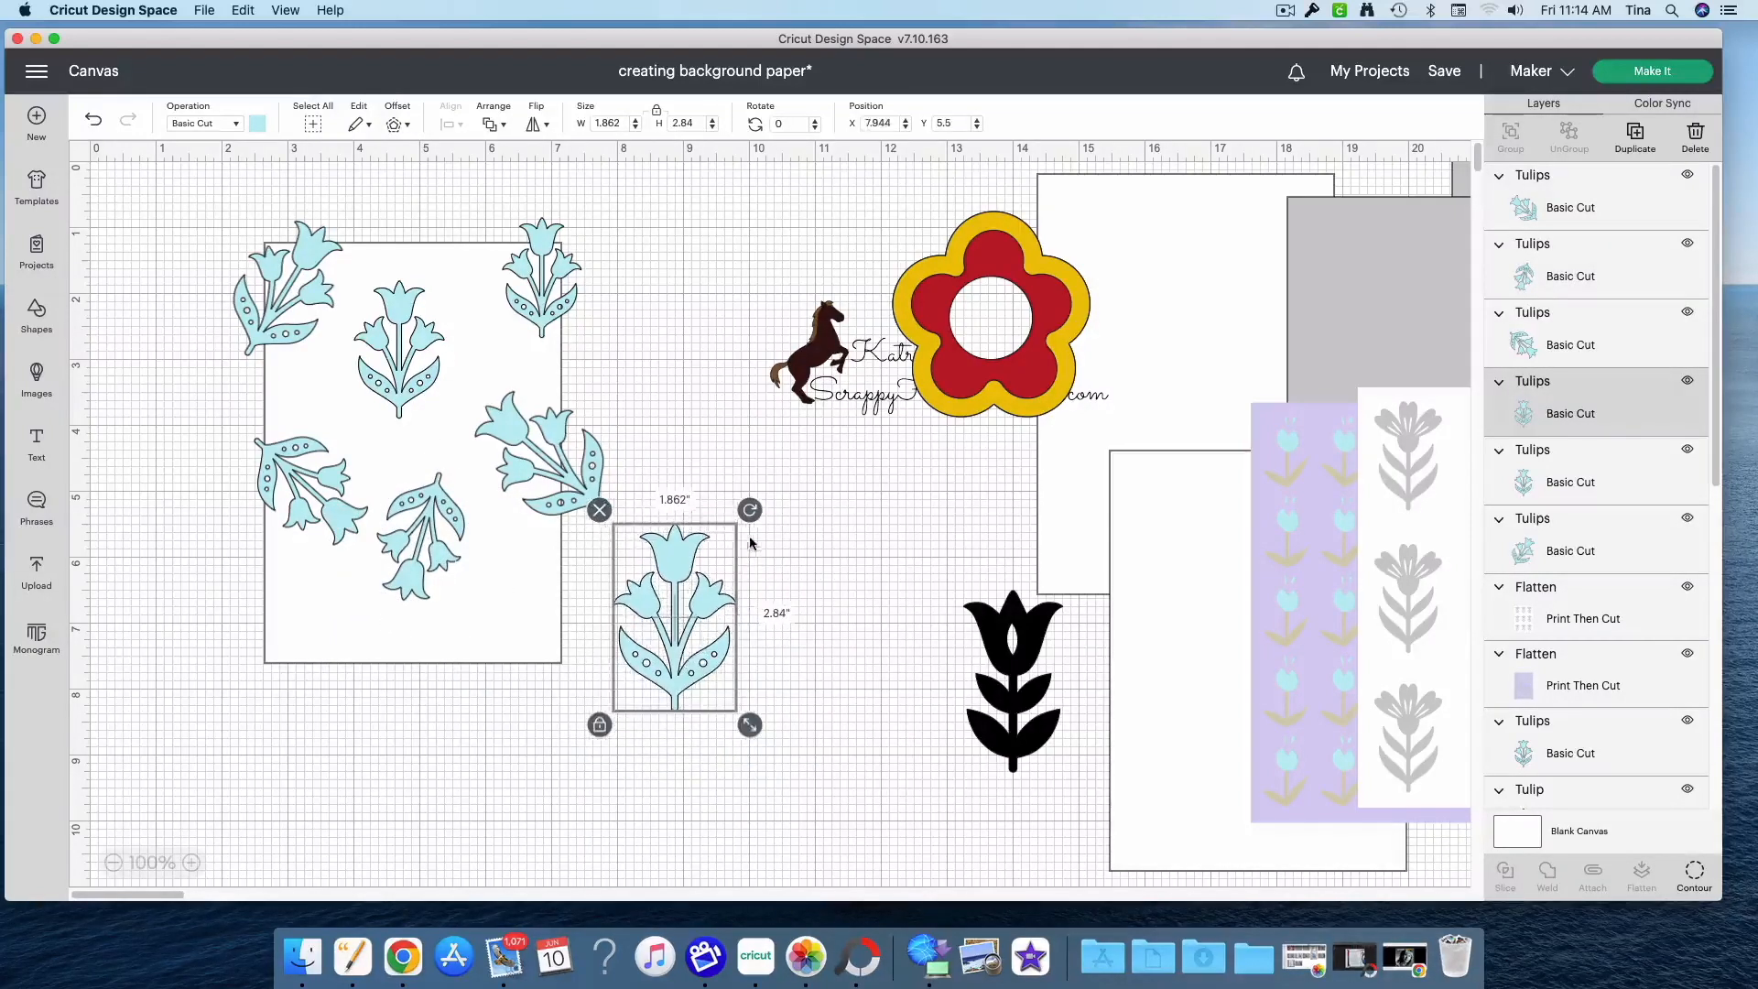
mouse_move(736, 519)
mouse_down()
mouse_move(619, 492)
mouse_move(662, 480)
mouse_move(769, 518)
mouse_up()
drag(690, 705, 542, 725)
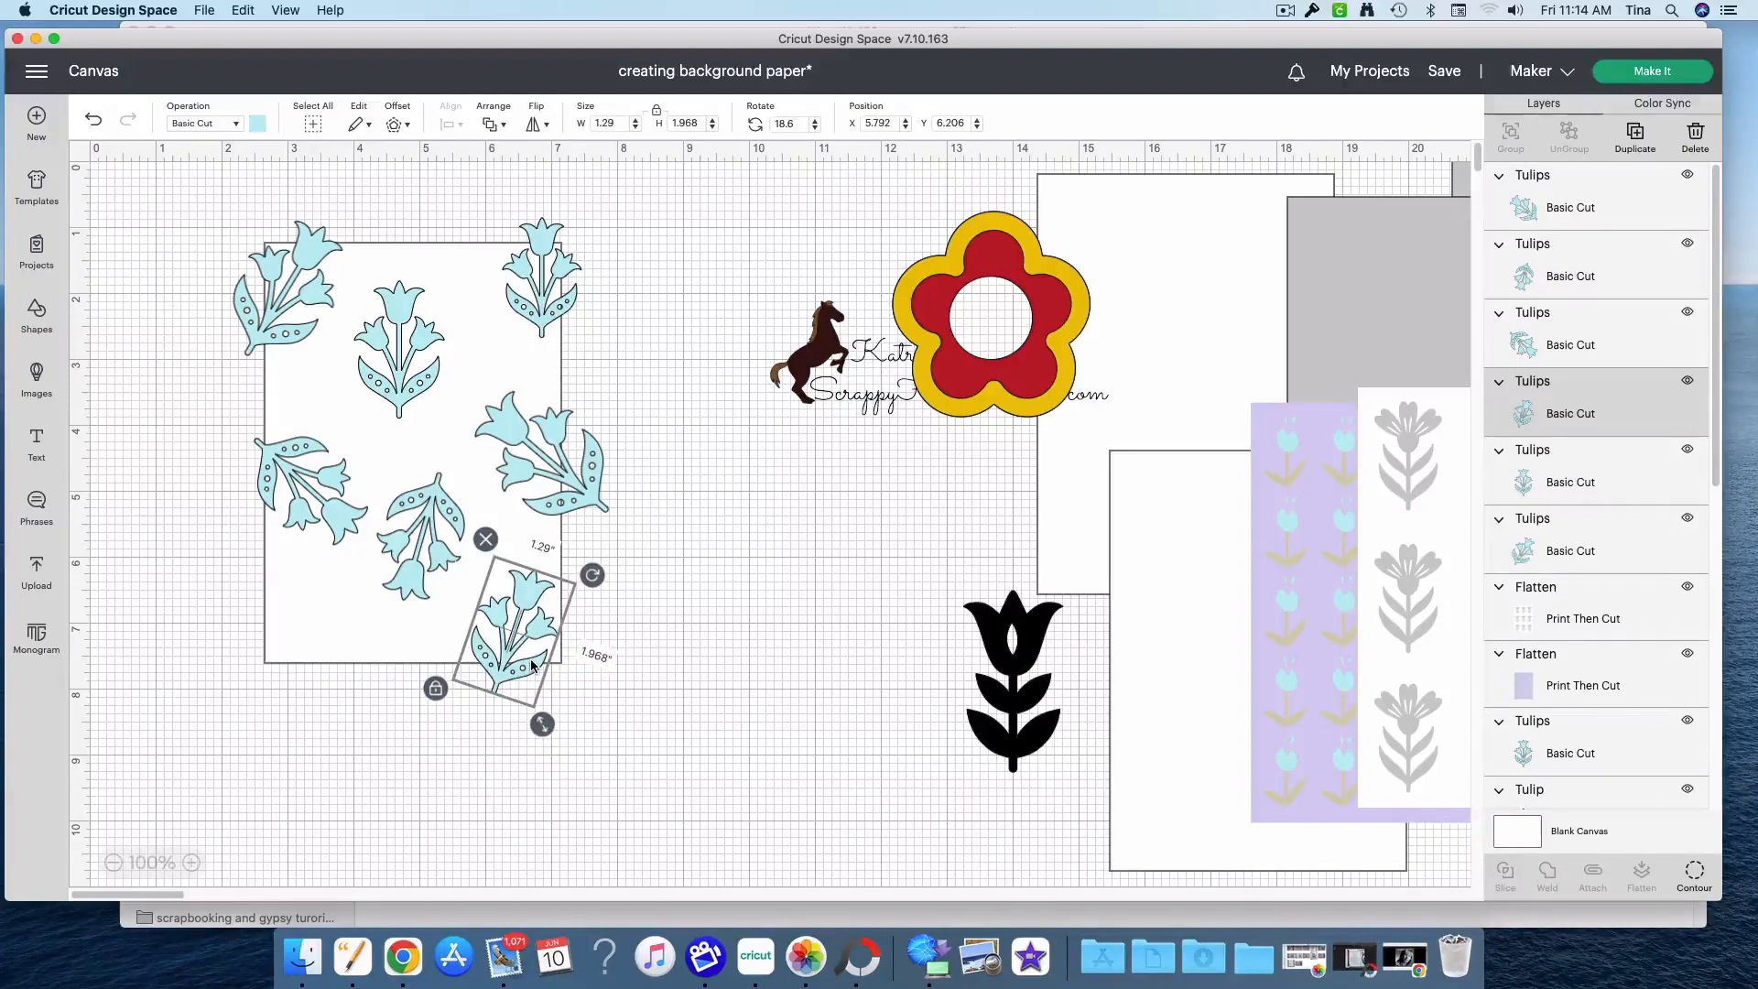
Even out the spacing by nudging the upside-down tulip up, the upper-right one inward, and the upper-middle one slightly down
drag(425, 523, 434, 508)
drag(551, 313, 535, 333)
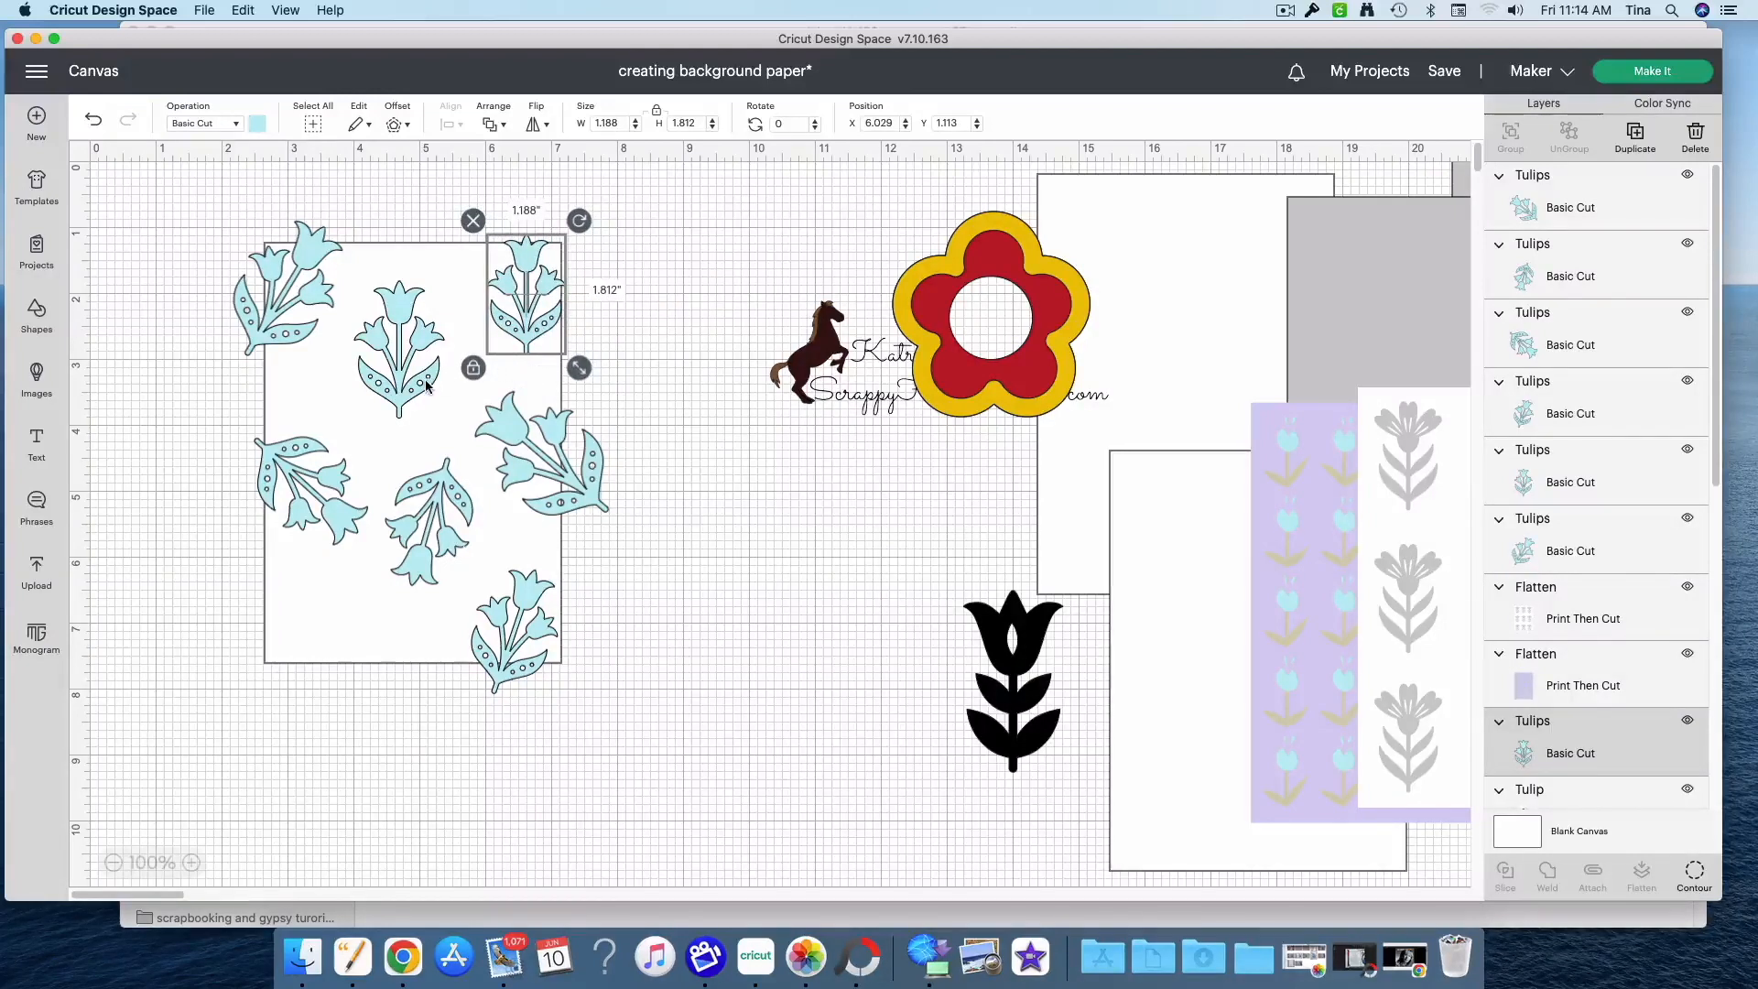
drag(425, 379, 428, 400)
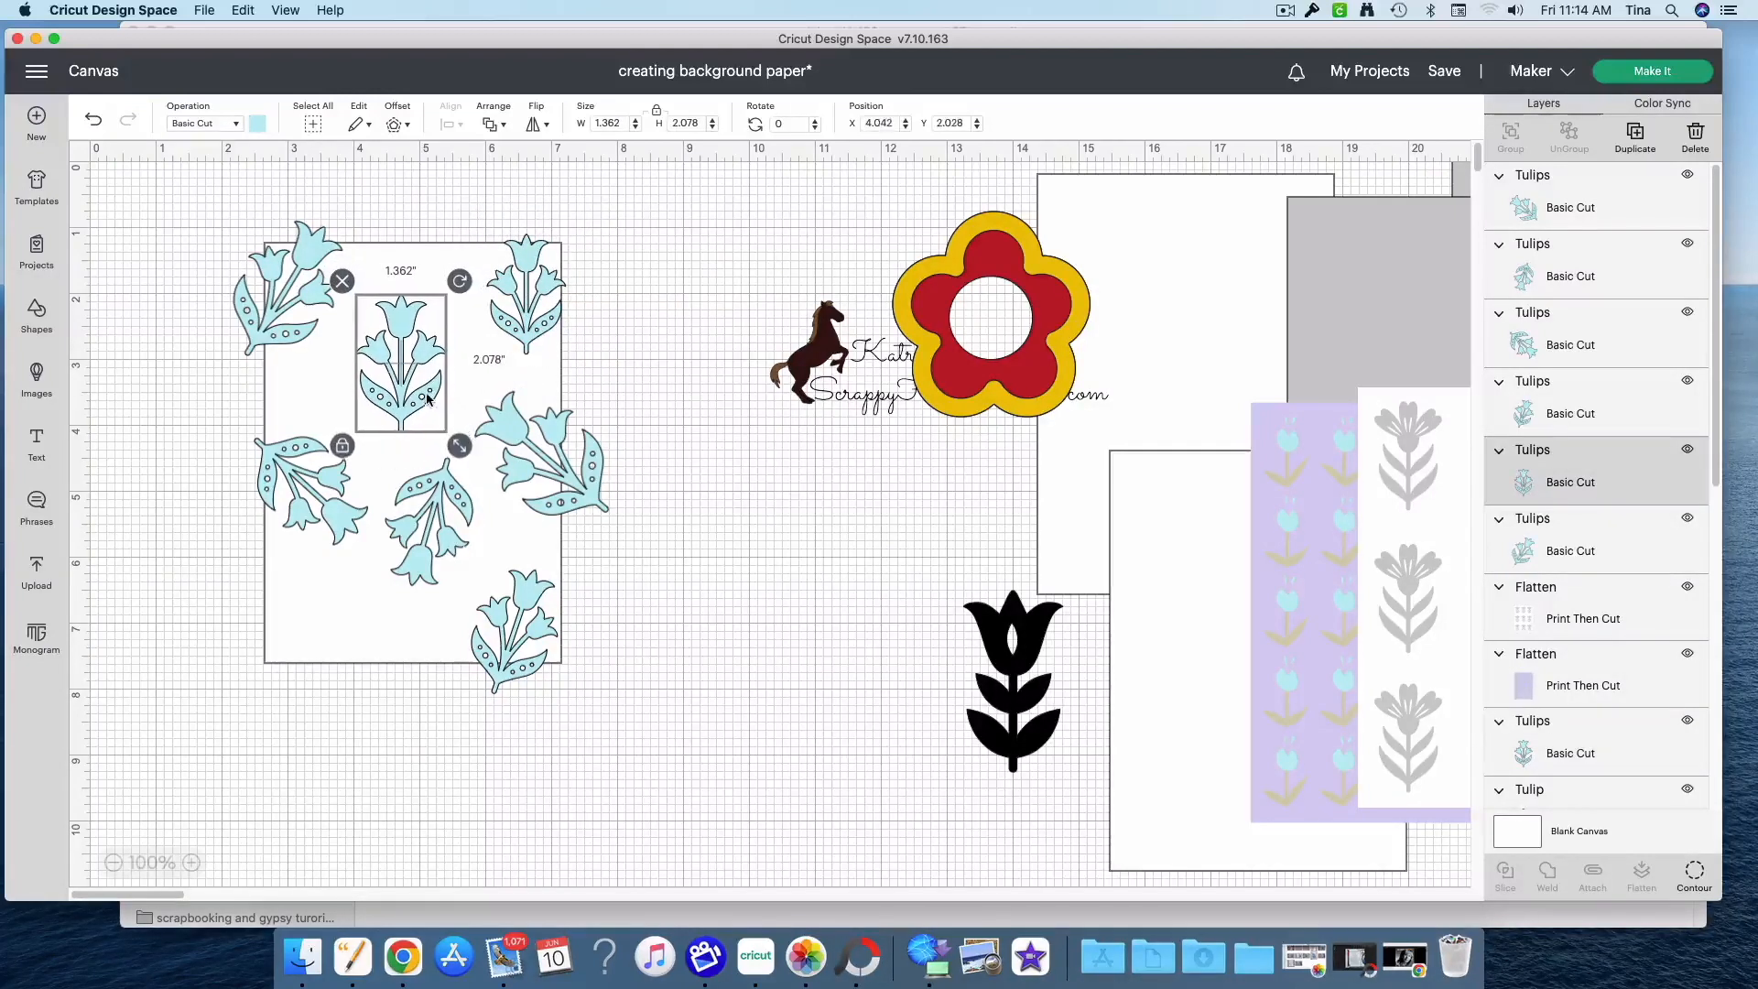
Duplicate the upper-right tulip onto the rectangle's lower-left corner, enlarge it to about 1.49 inches wide and rotate it to about 335.4°
click(518, 254)
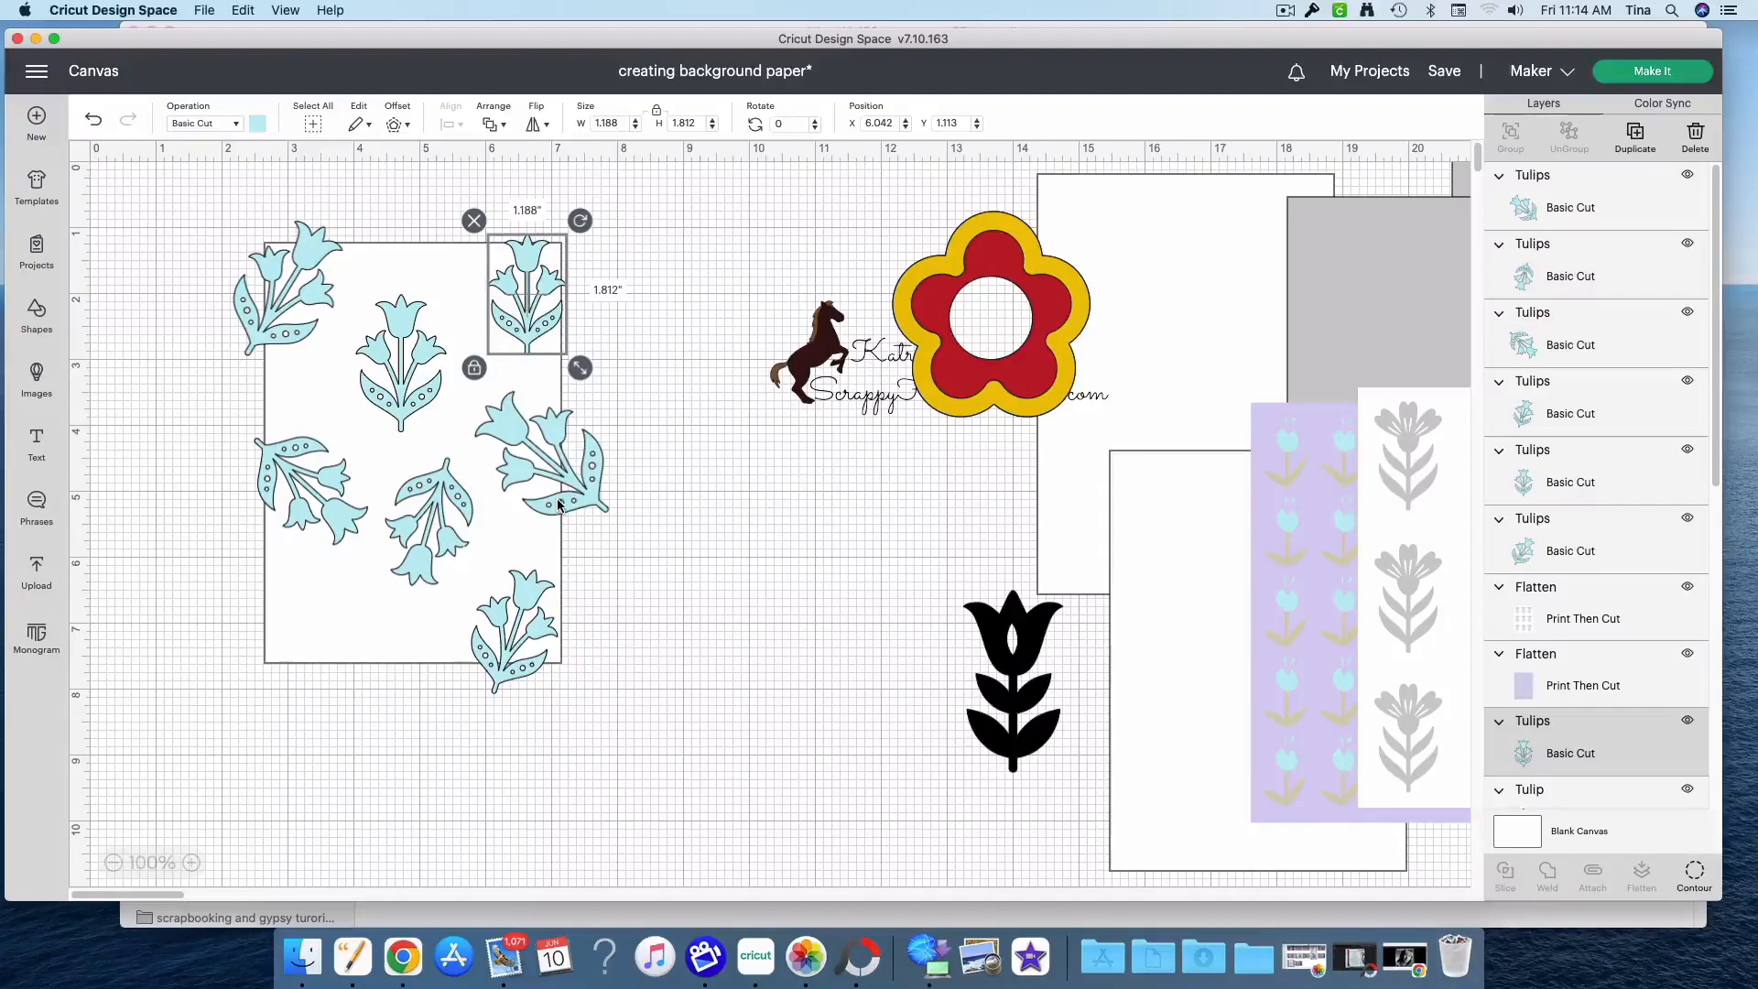
key(super+d)
drag(549, 627, 341, 666)
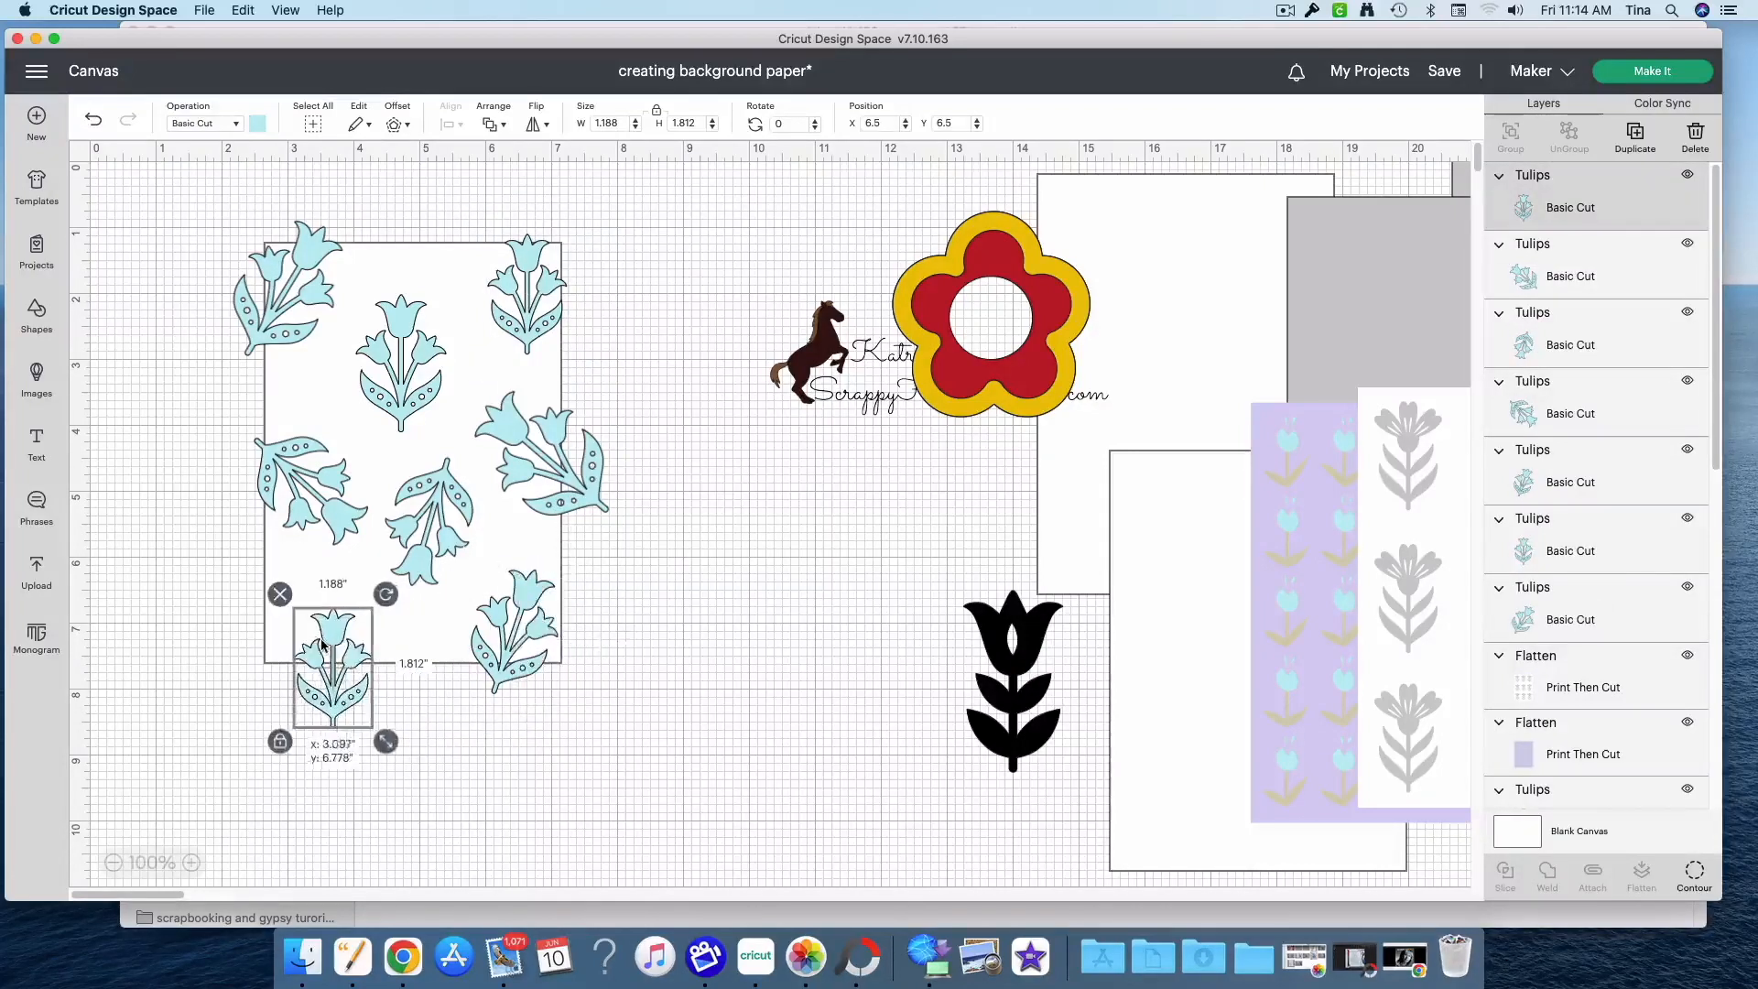
drag(385, 741, 401, 760)
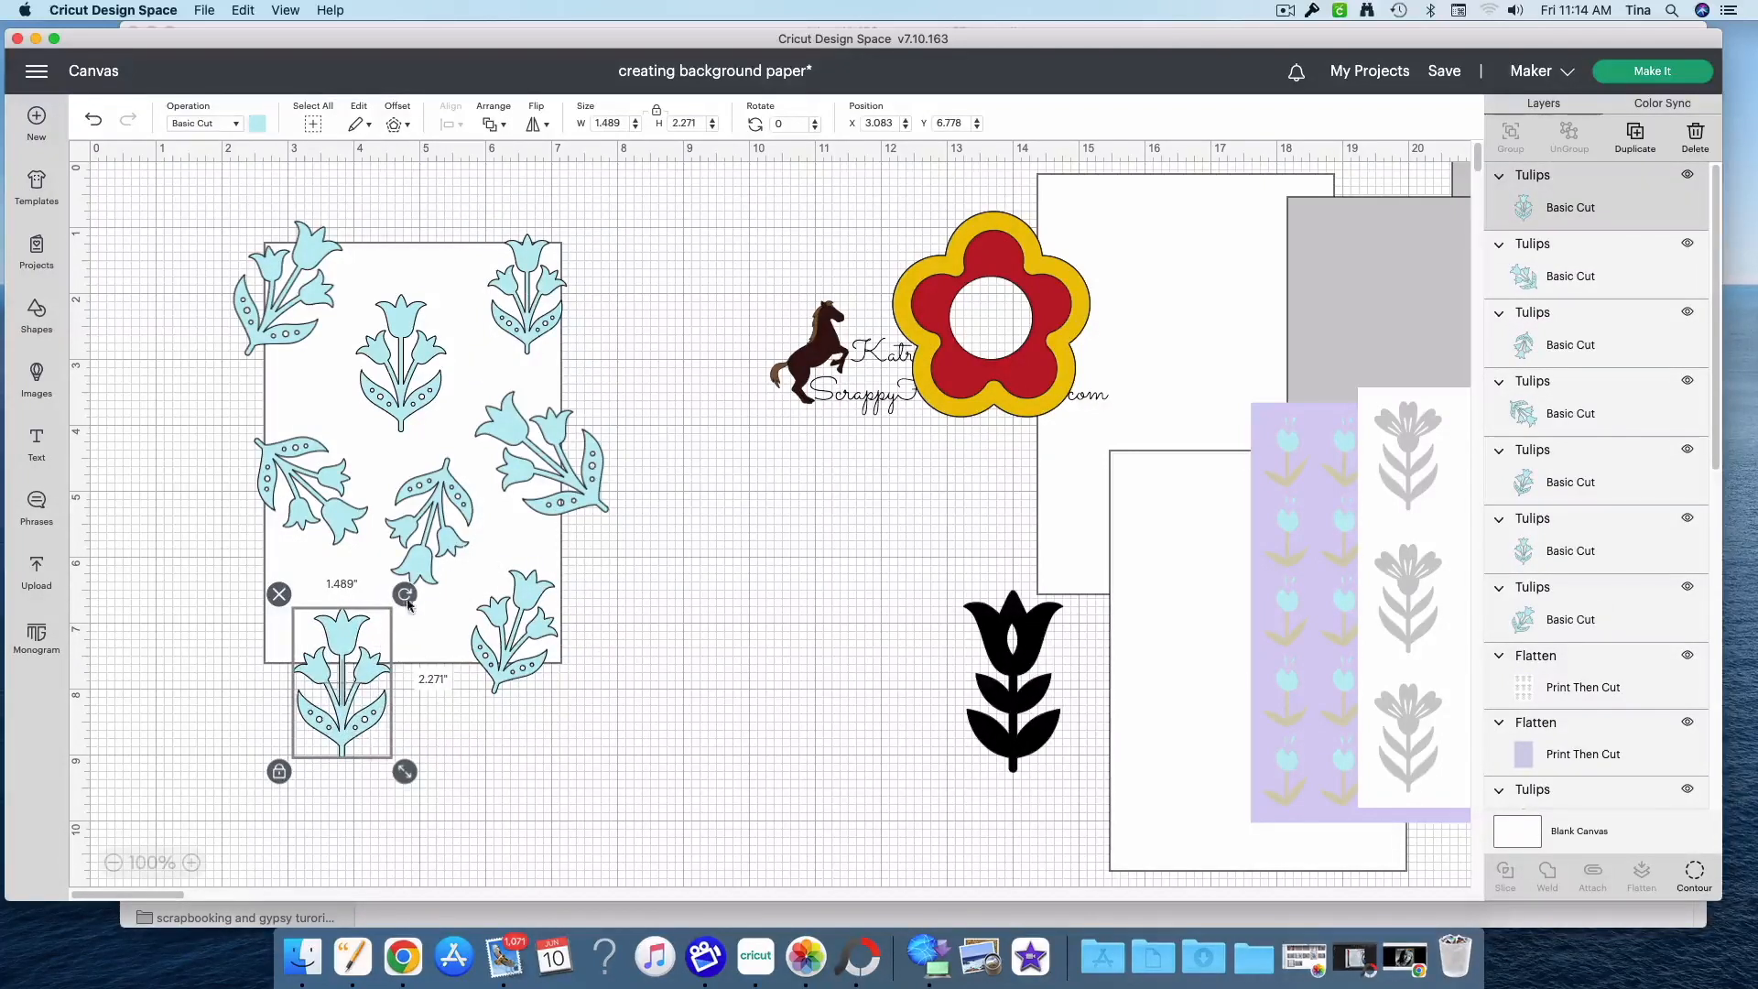
drag(402, 597, 380, 556)
drag(379, 680, 367, 641)
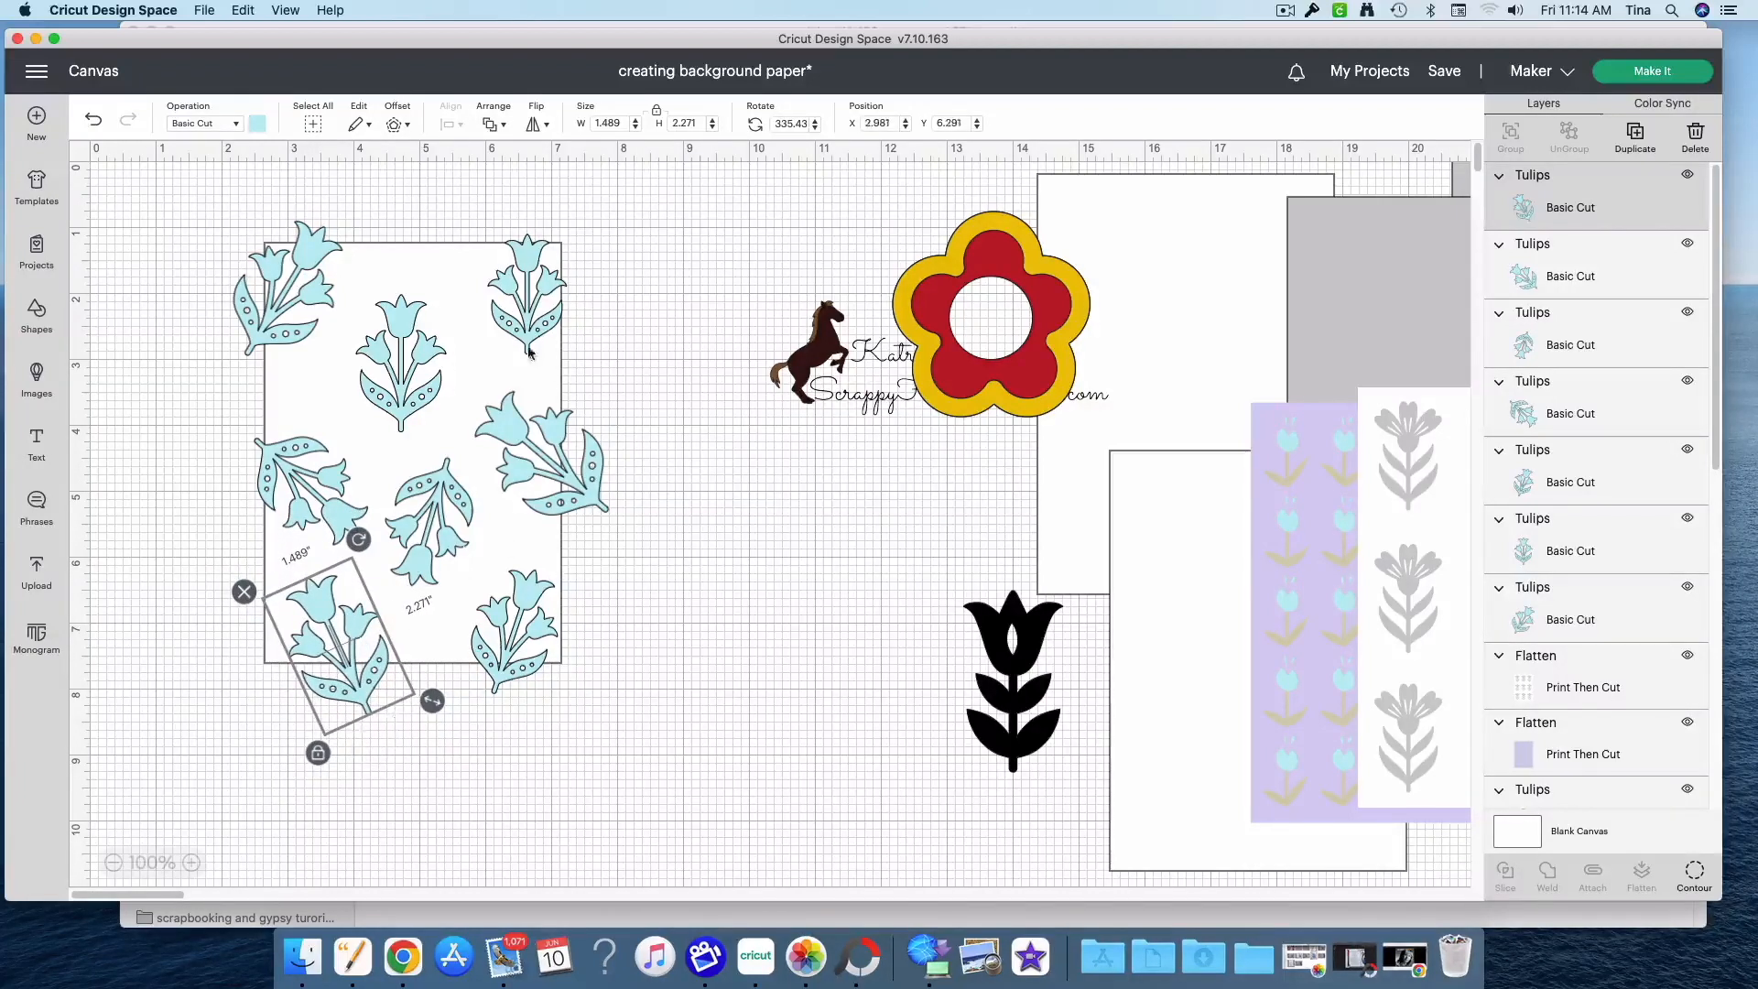
Tilt the upper-middle tulip counterclockwise and add a copy of the upper-right tulip over the rectangle's top edge, rotated to about 143.4°
click(415, 394)
drag(459, 278, 415, 286)
click(556, 286)
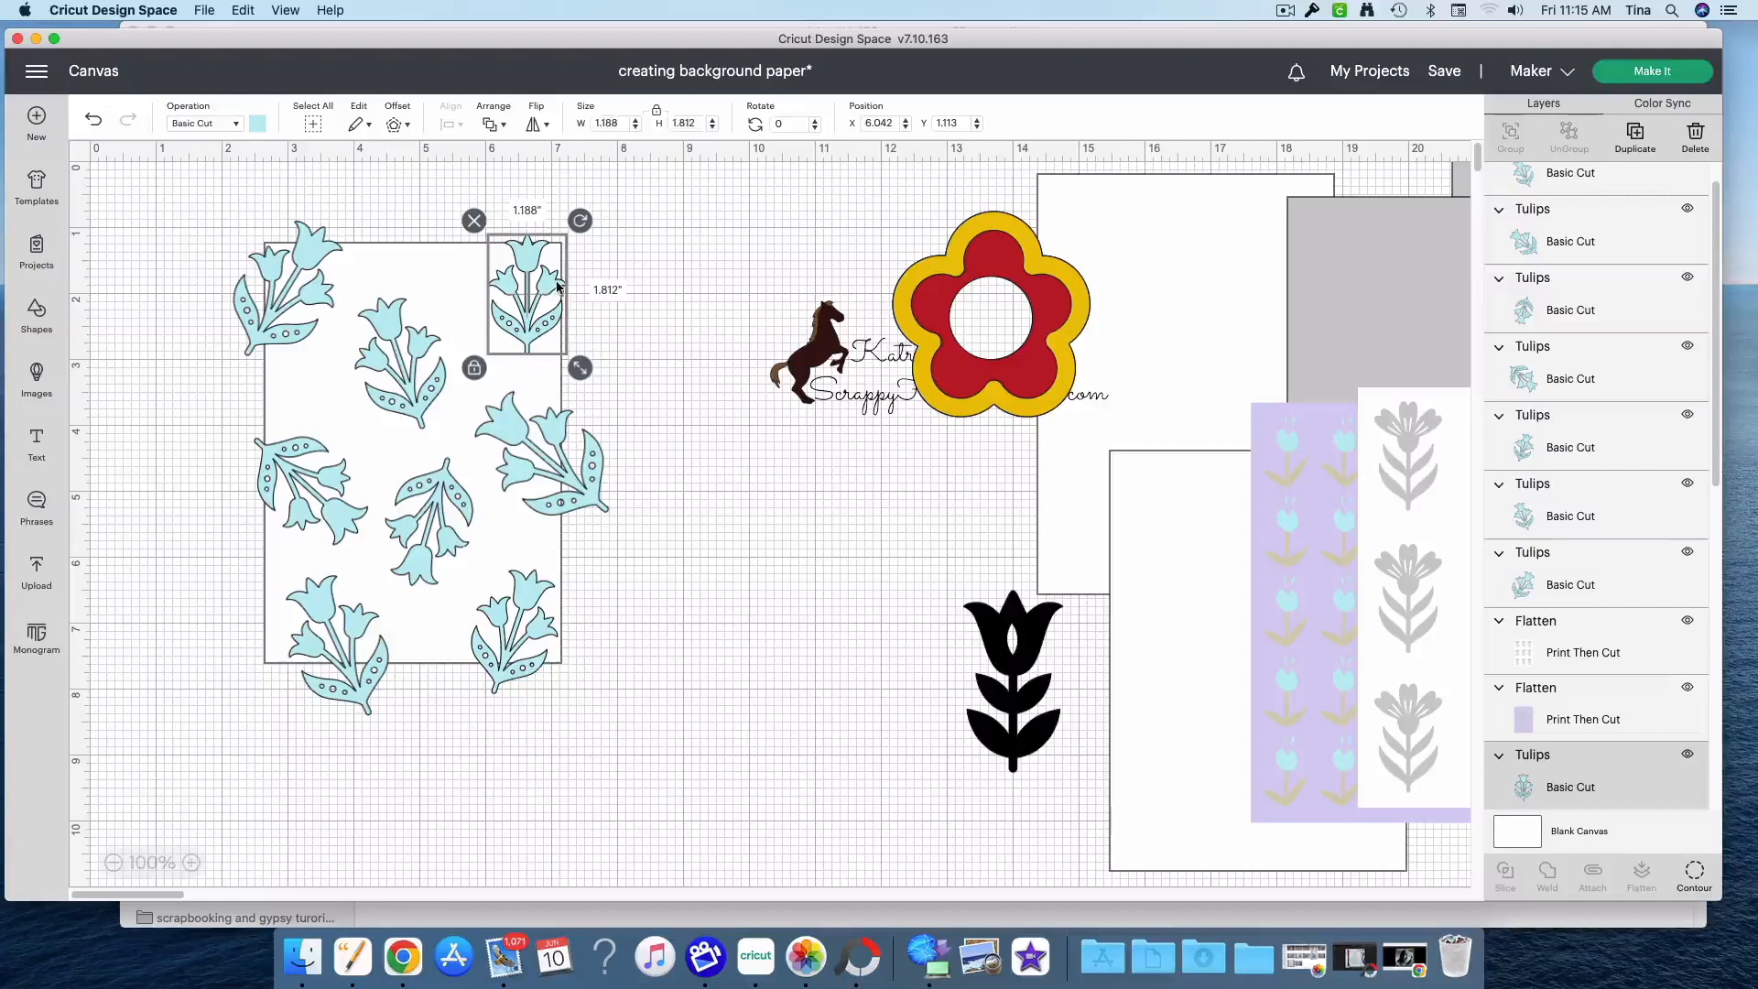
key(super+v)
drag(586, 678, 421, 229)
drag(478, 164, 426, 375)
drag(462, 273, 441, 252)
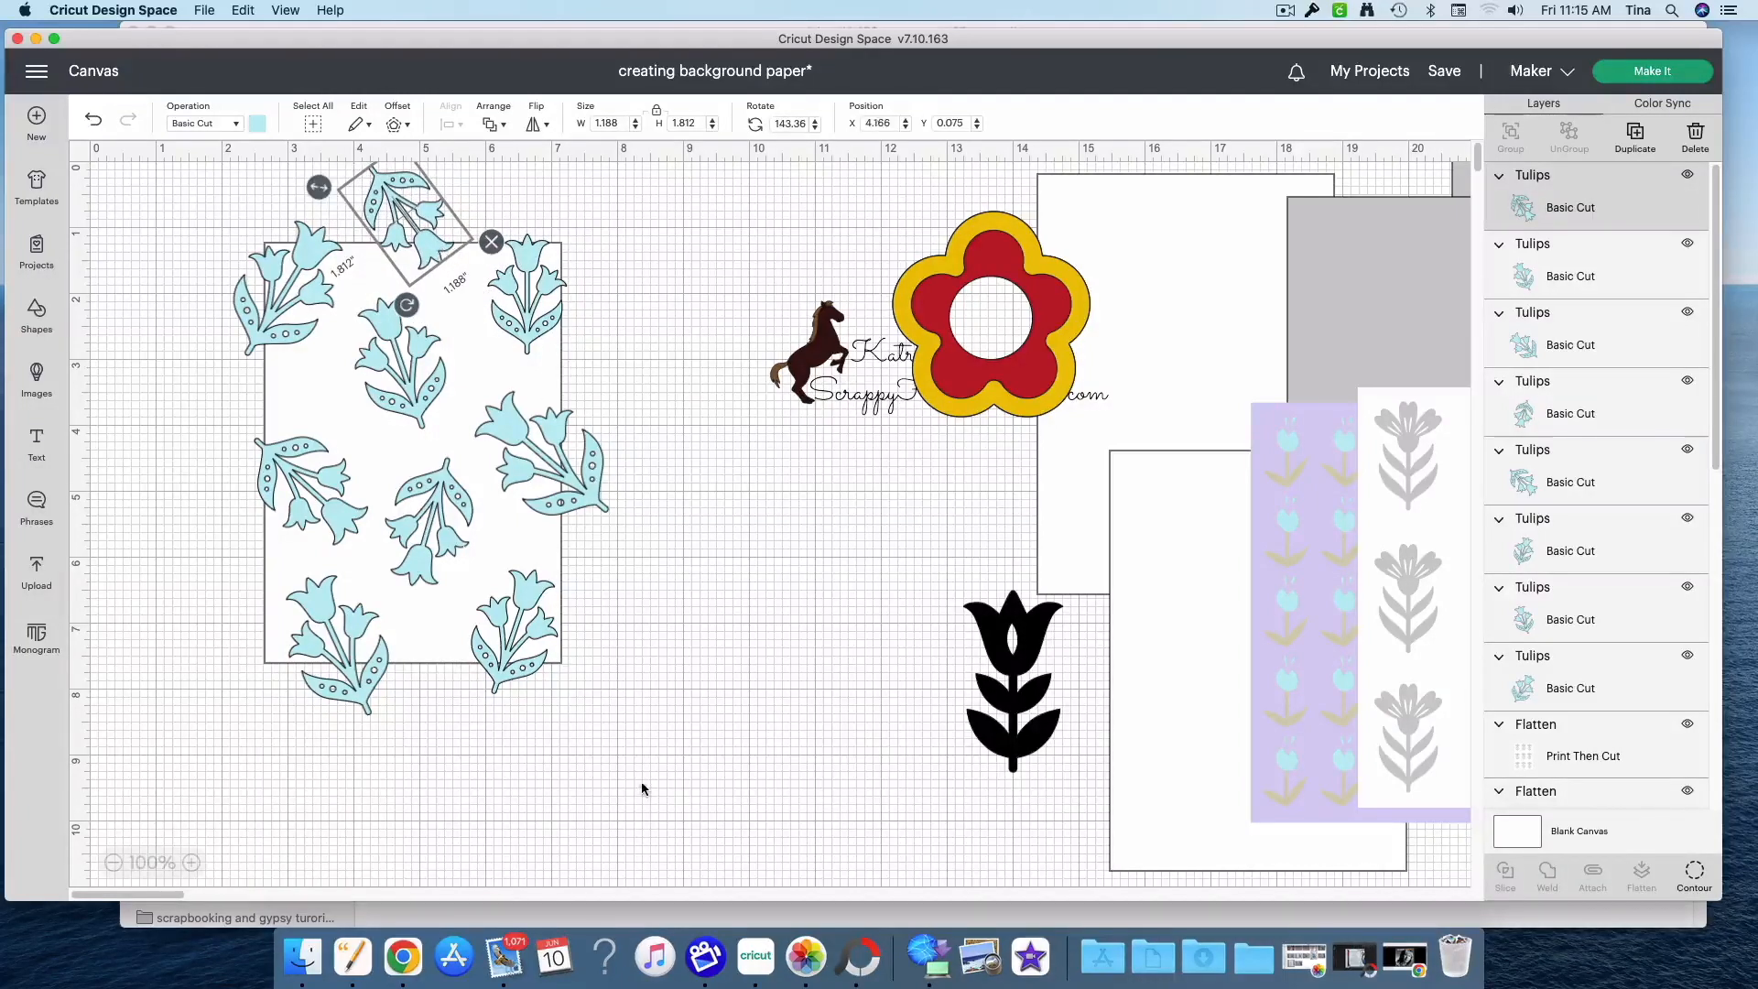
Move the rectangle and all its tulips together to about X 3.0, Y 1.7
drag(611, 749, 235, 207)
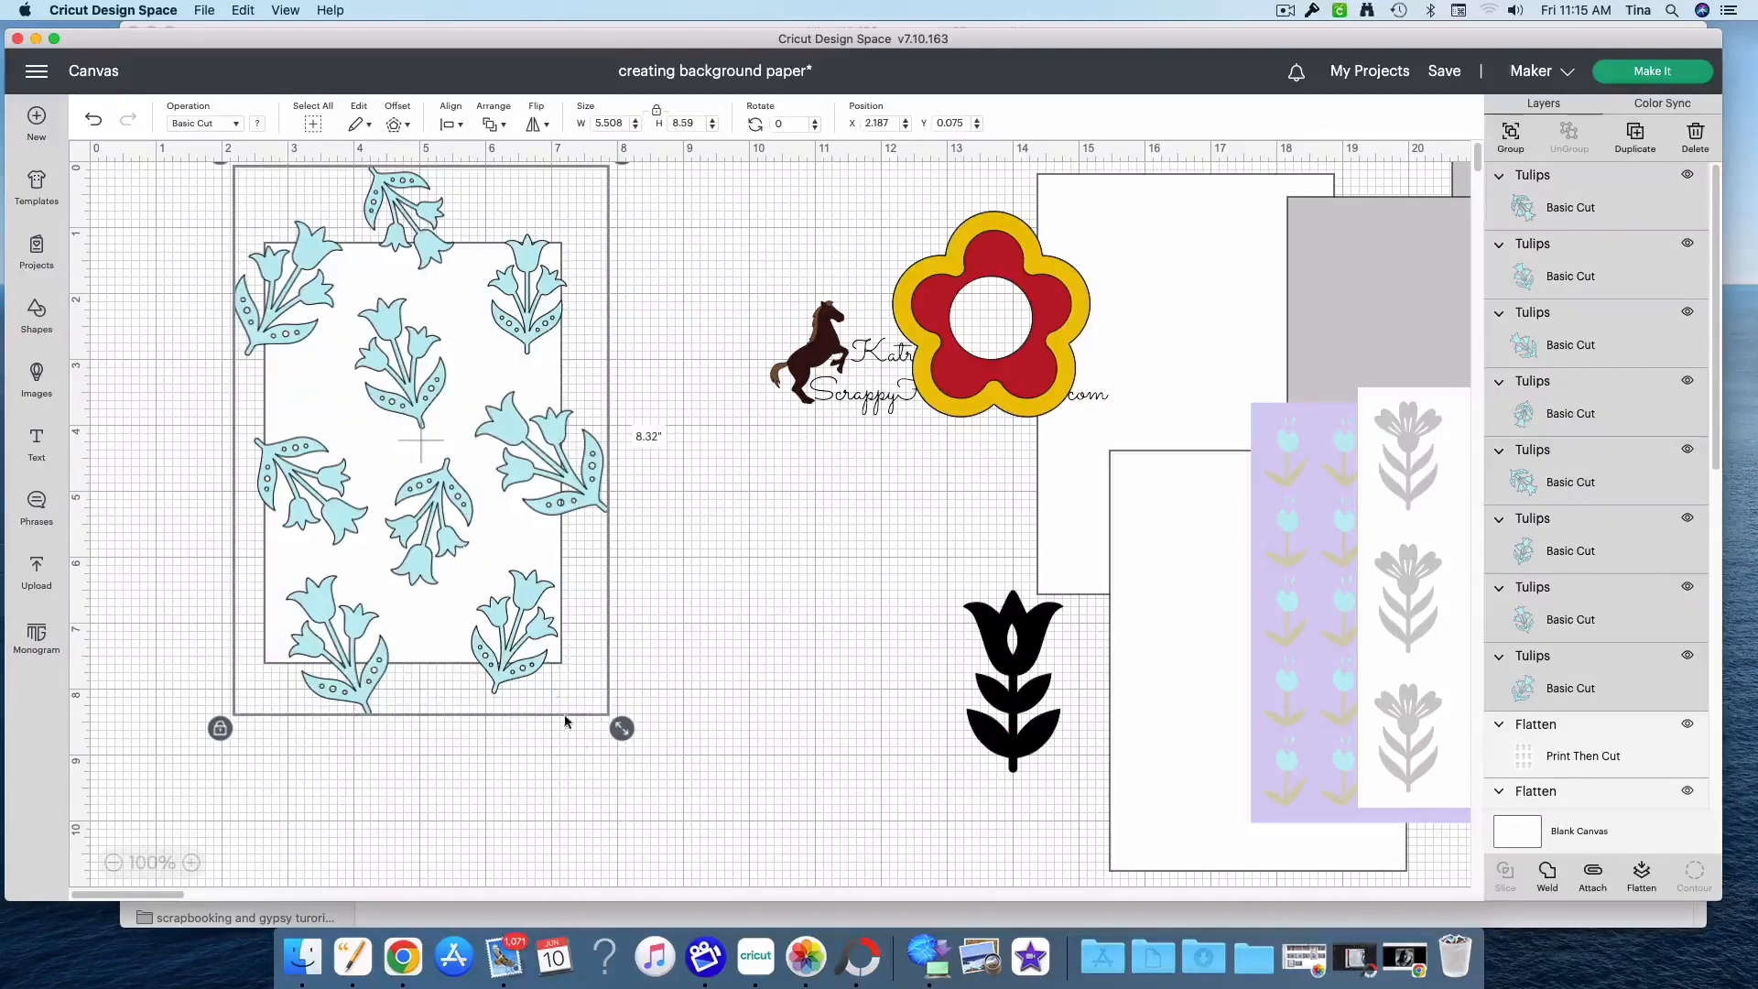
drag(540, 662, 596, 769)
click(815, 728)
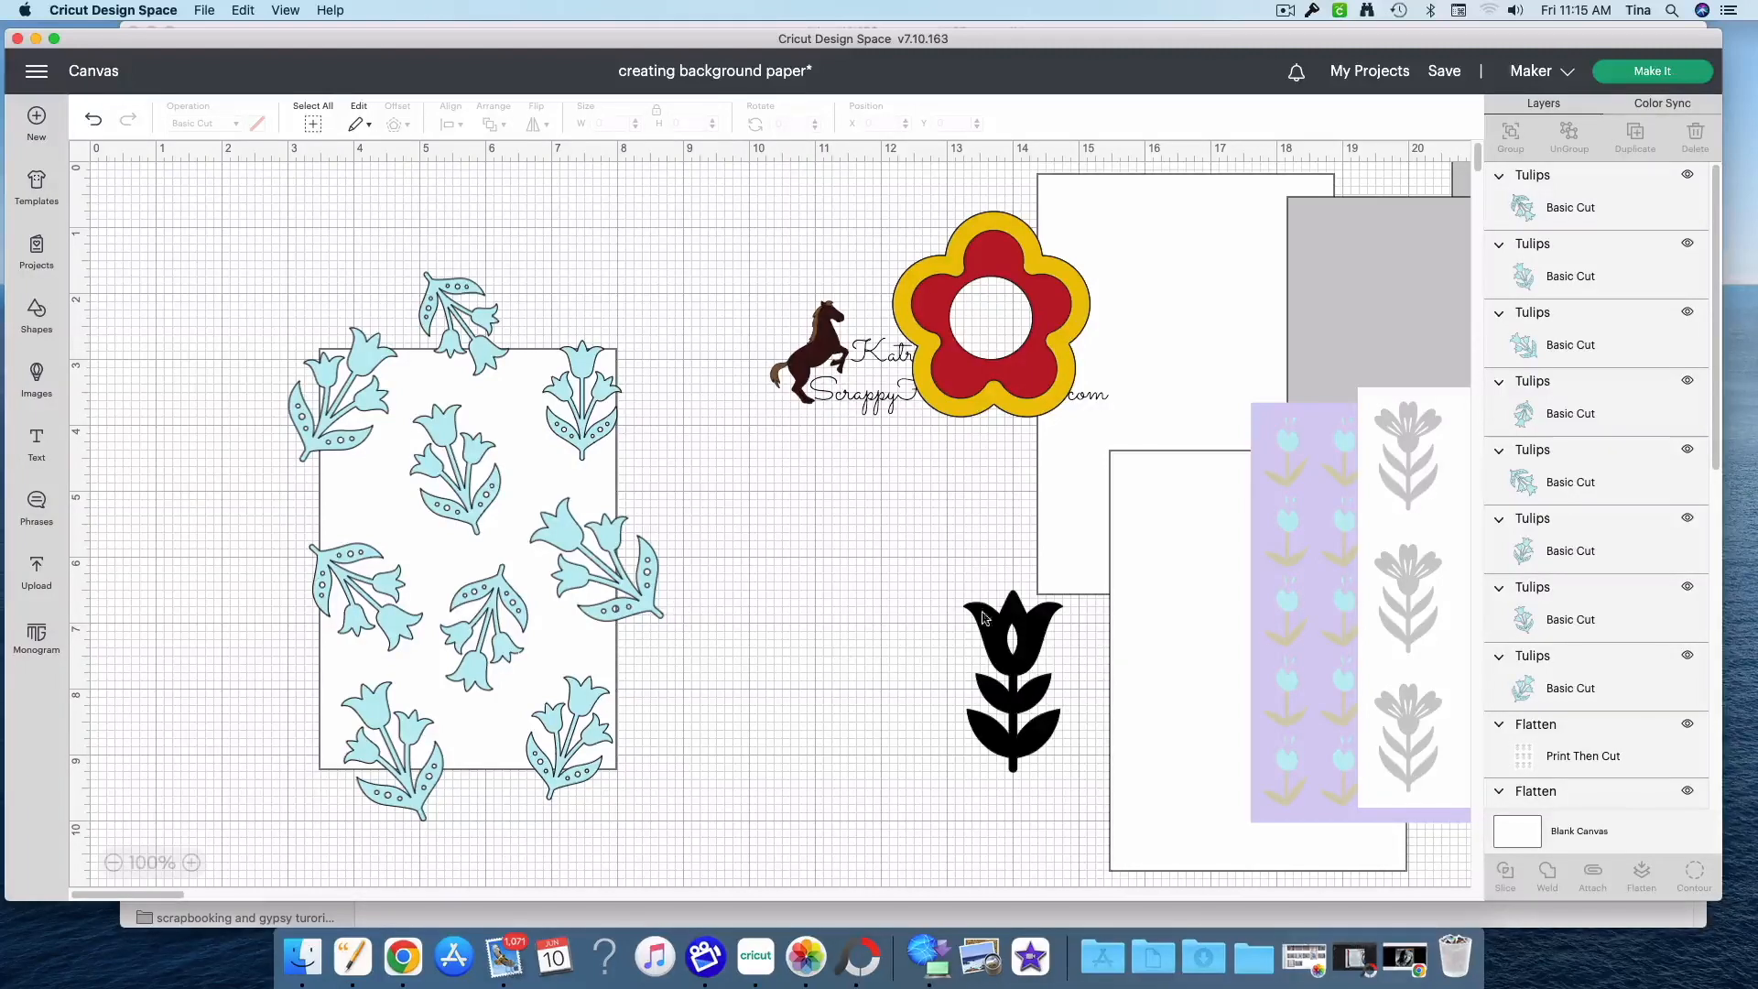
Move the spare white rectangle to about X 16.8, Y 2.3 and the horse watermark to about X 16.9, Y 4.3
drag(1188, 607, 1275, 461)
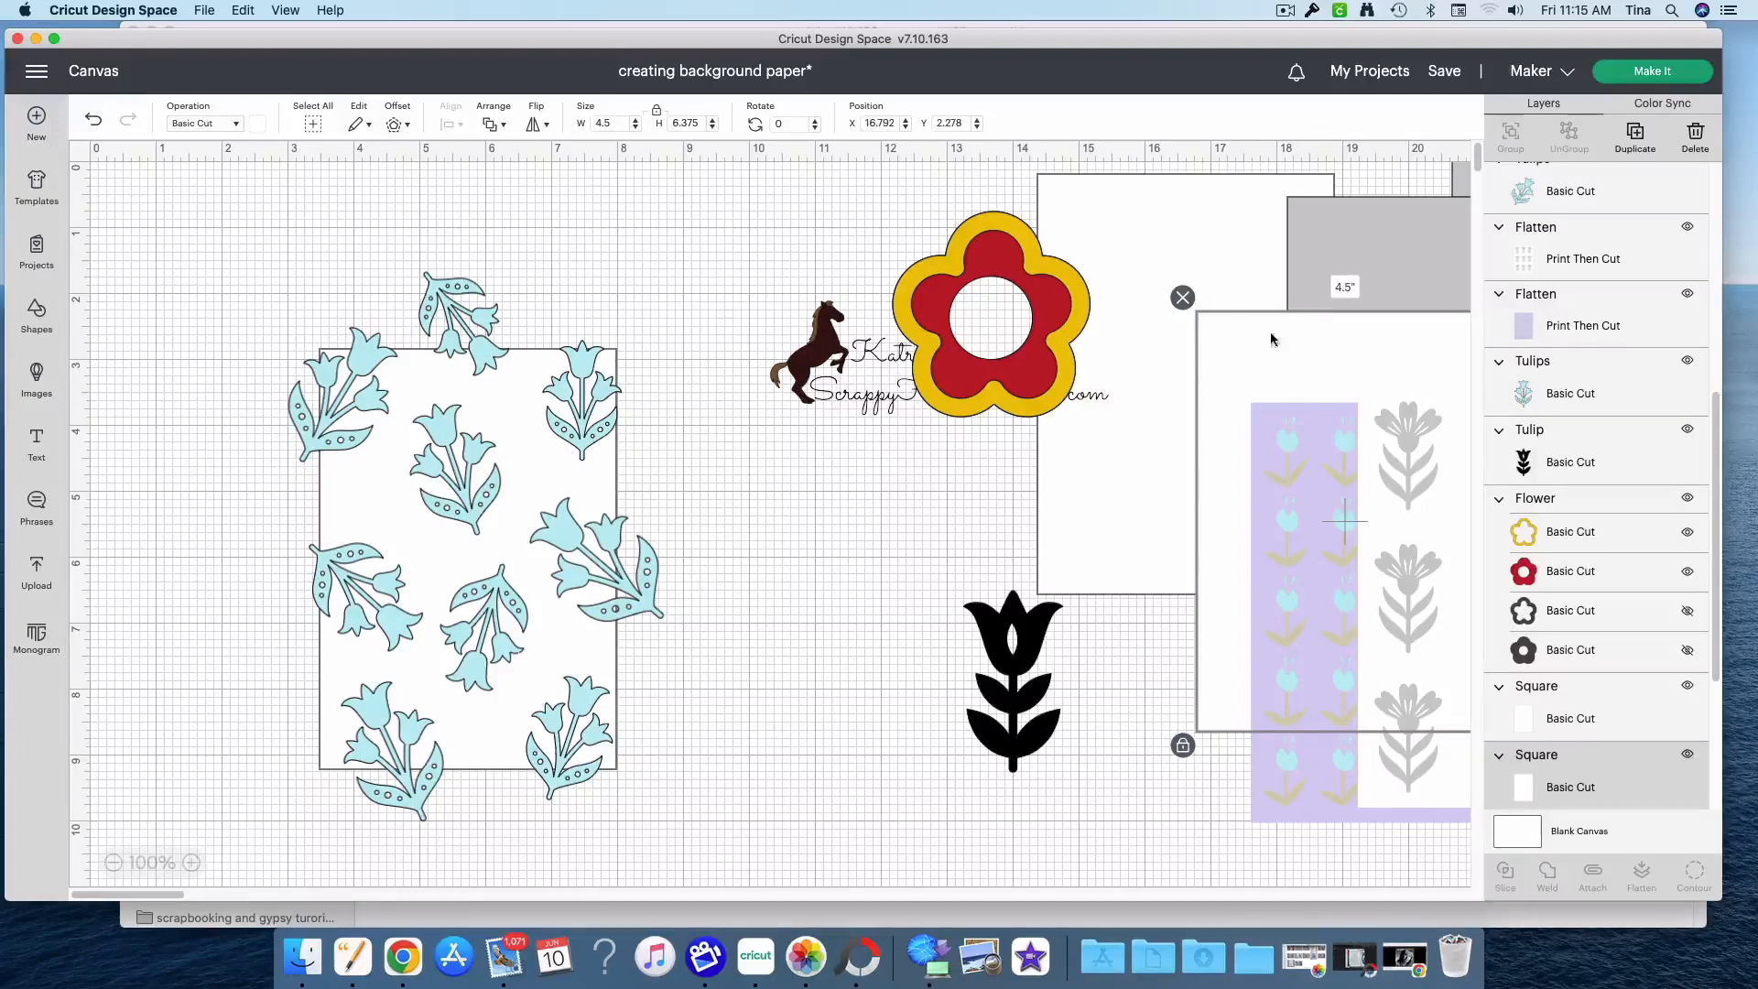
click(830, 414)
drag(830, 414, 1262, 562)
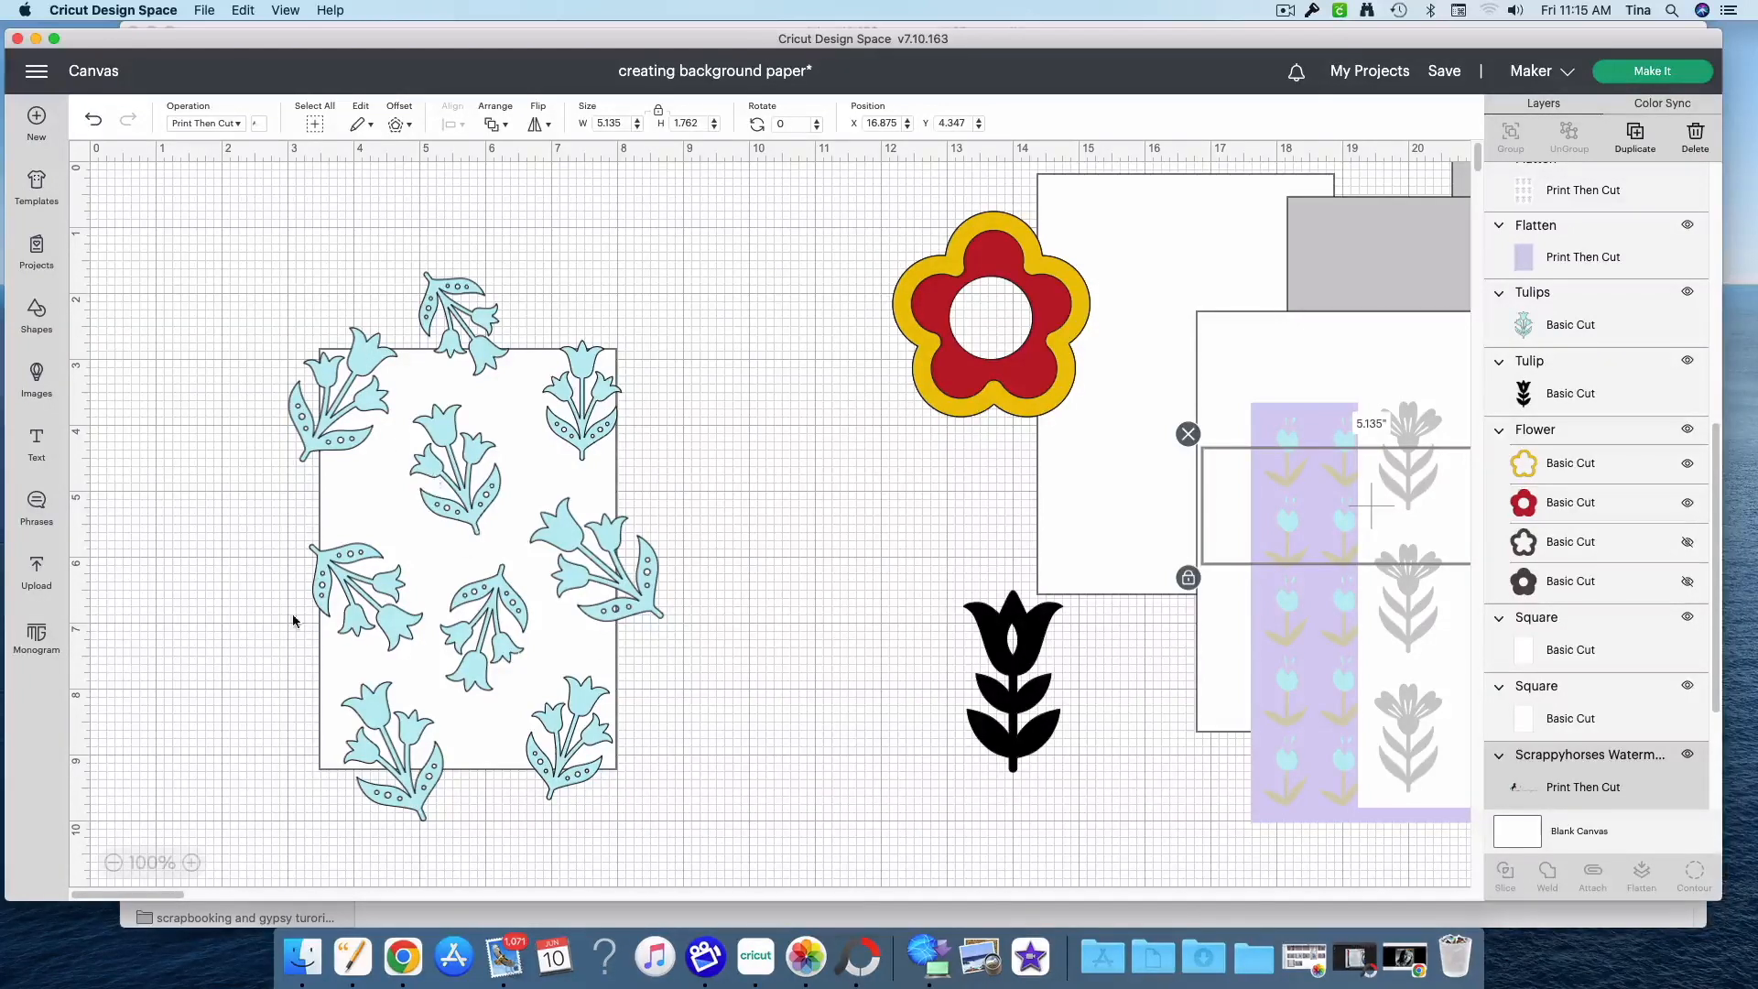
Slice the white rectangle with the upper-right tulip and again with the tulip overlapping its top edge
drag(674, 826, 260, 275)
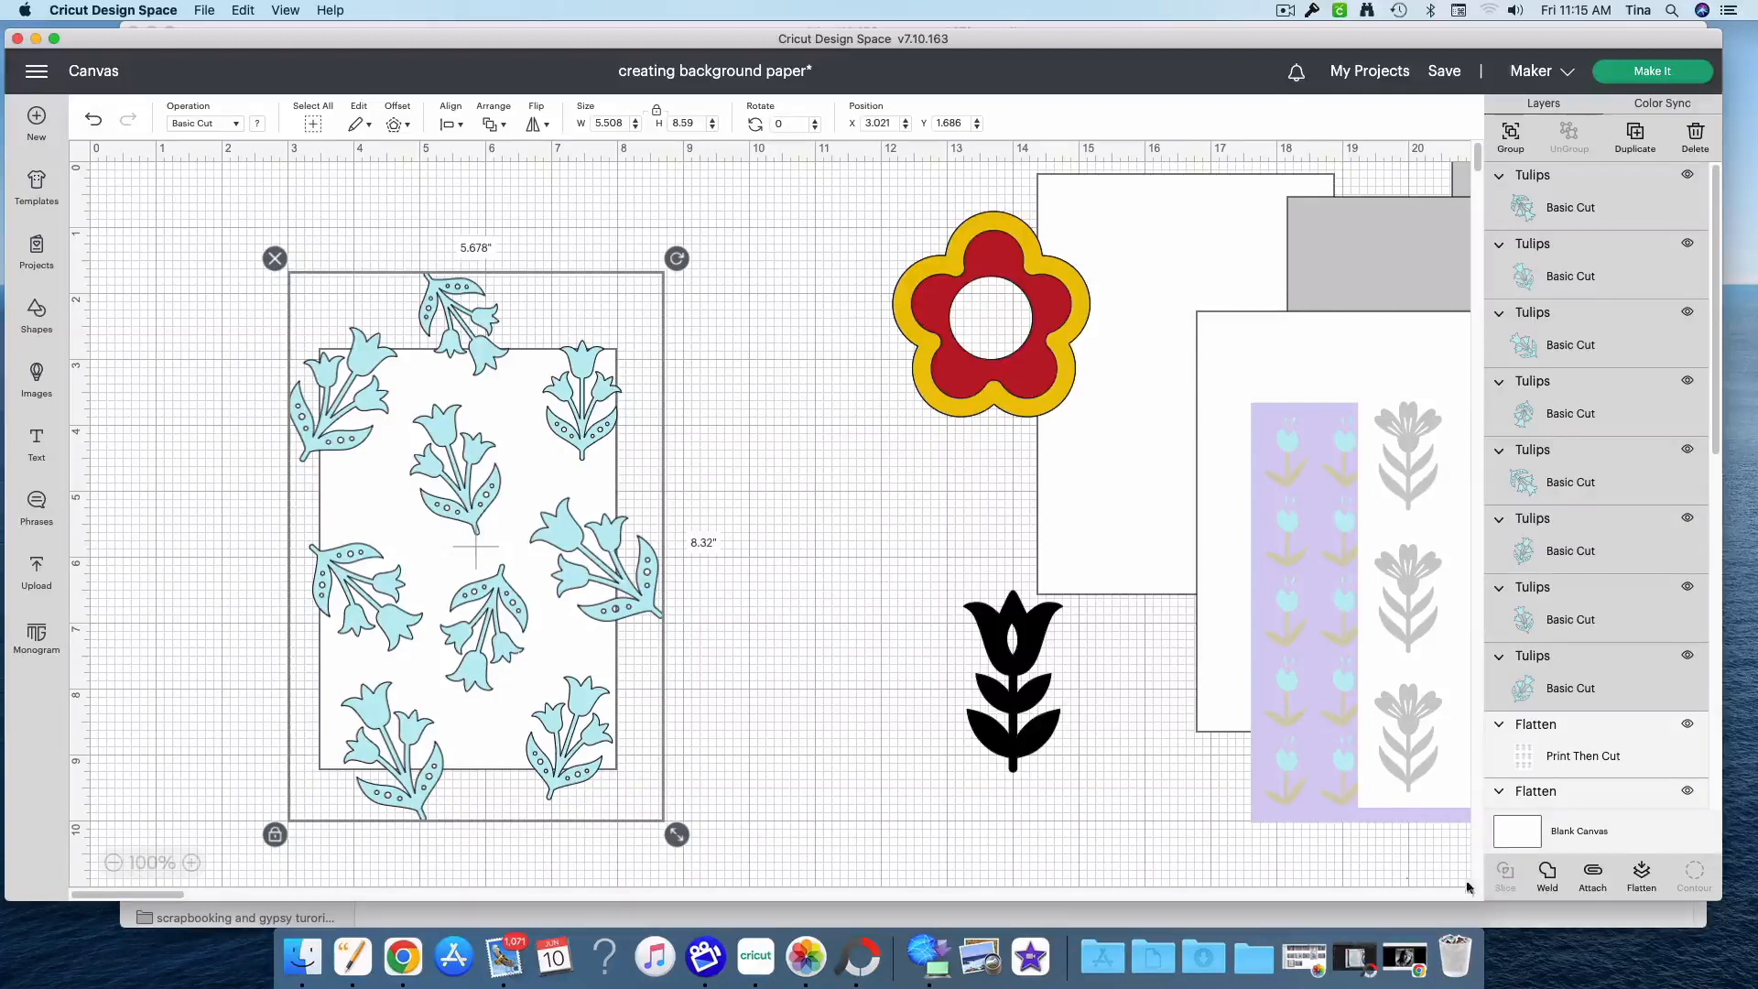
click(1201, 826)
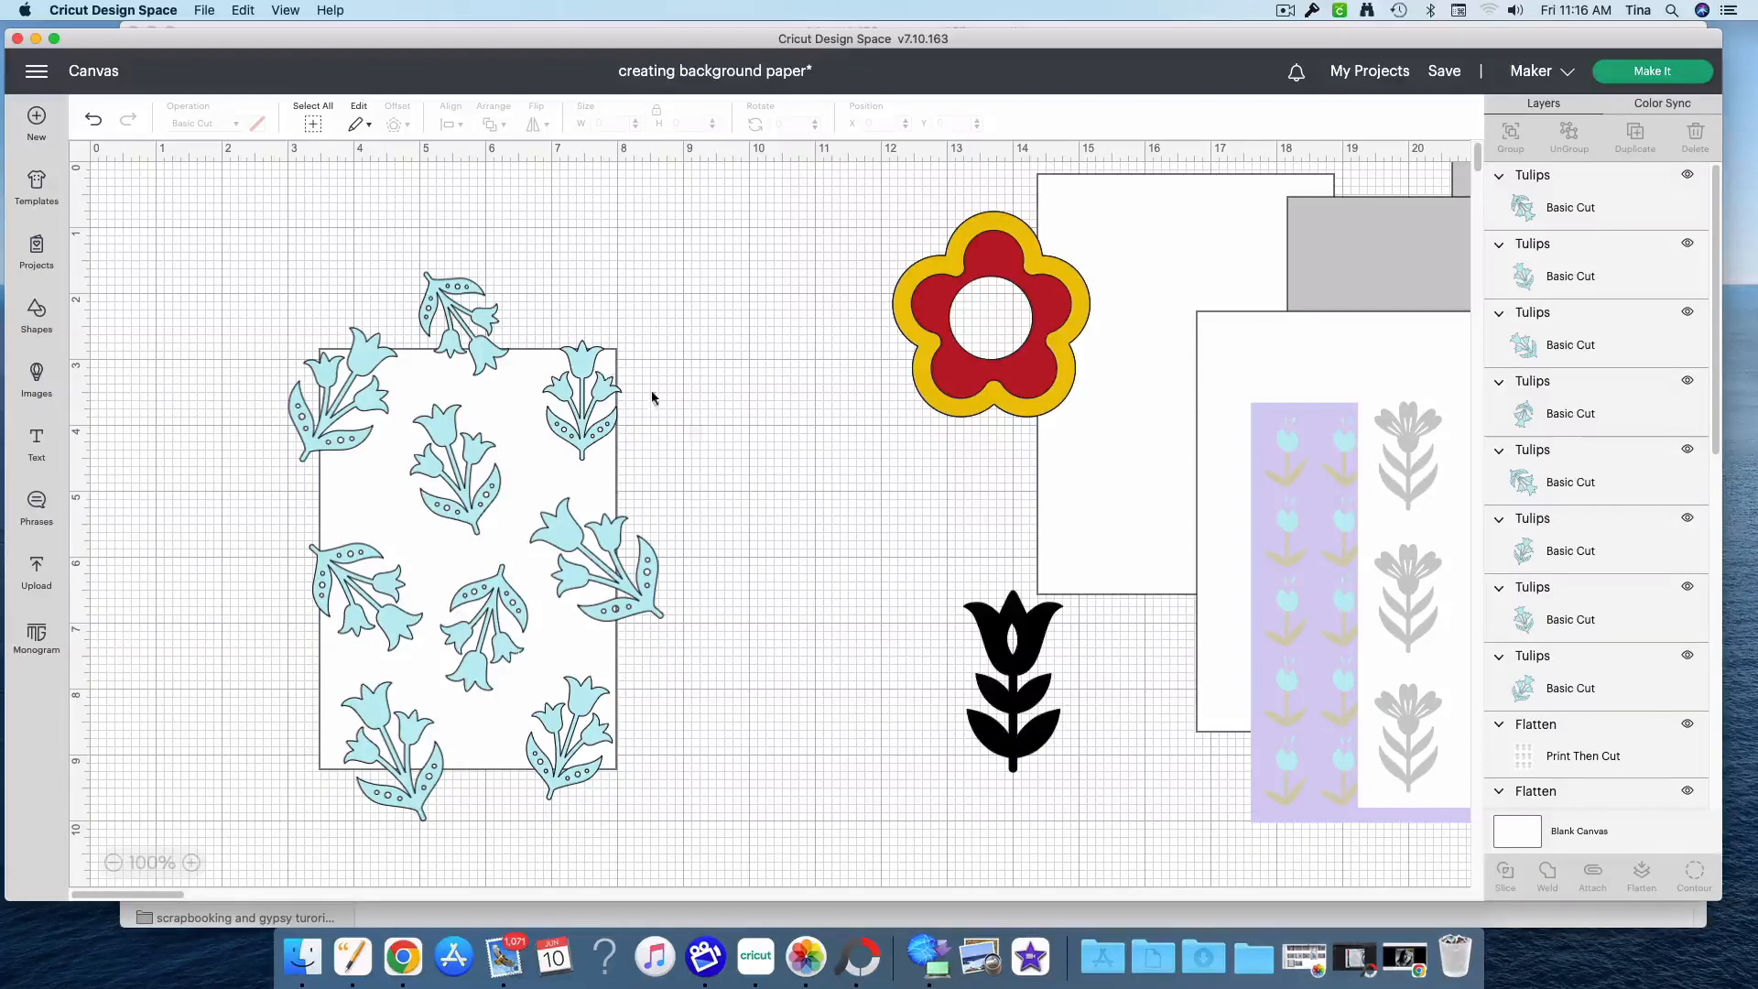
drag(701, 424, 539, 312)
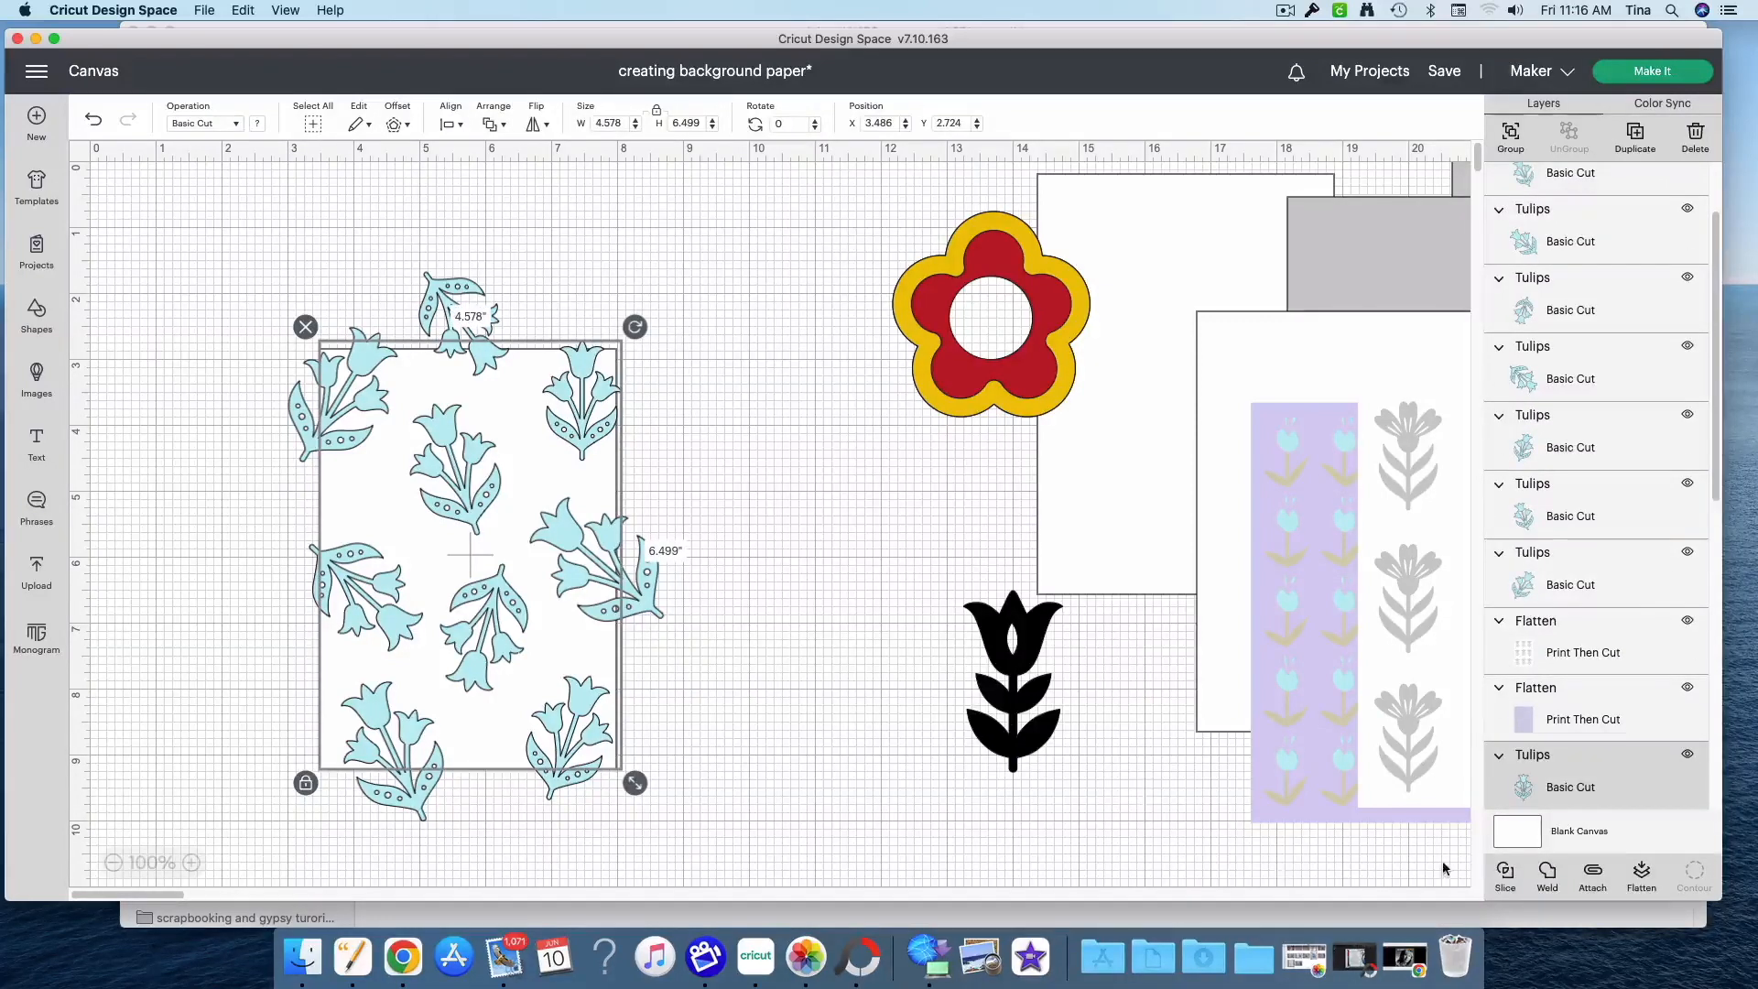
click(1501, 875)
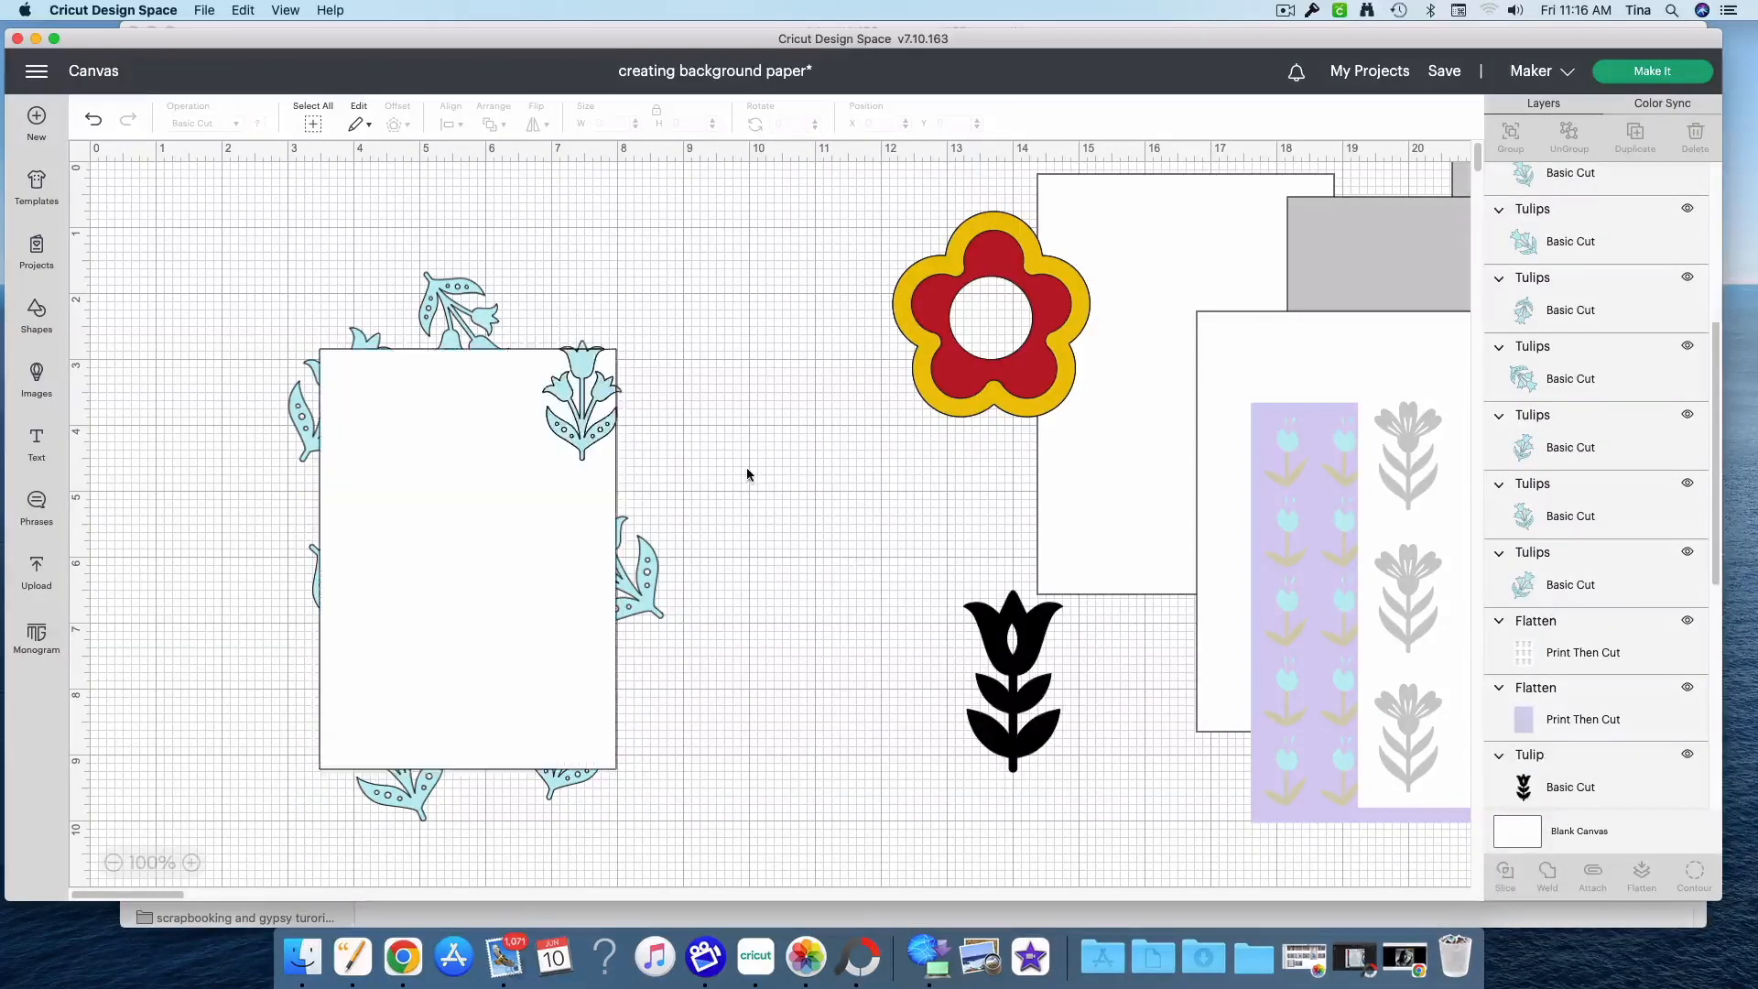
drag(434, 240, 476, 396)
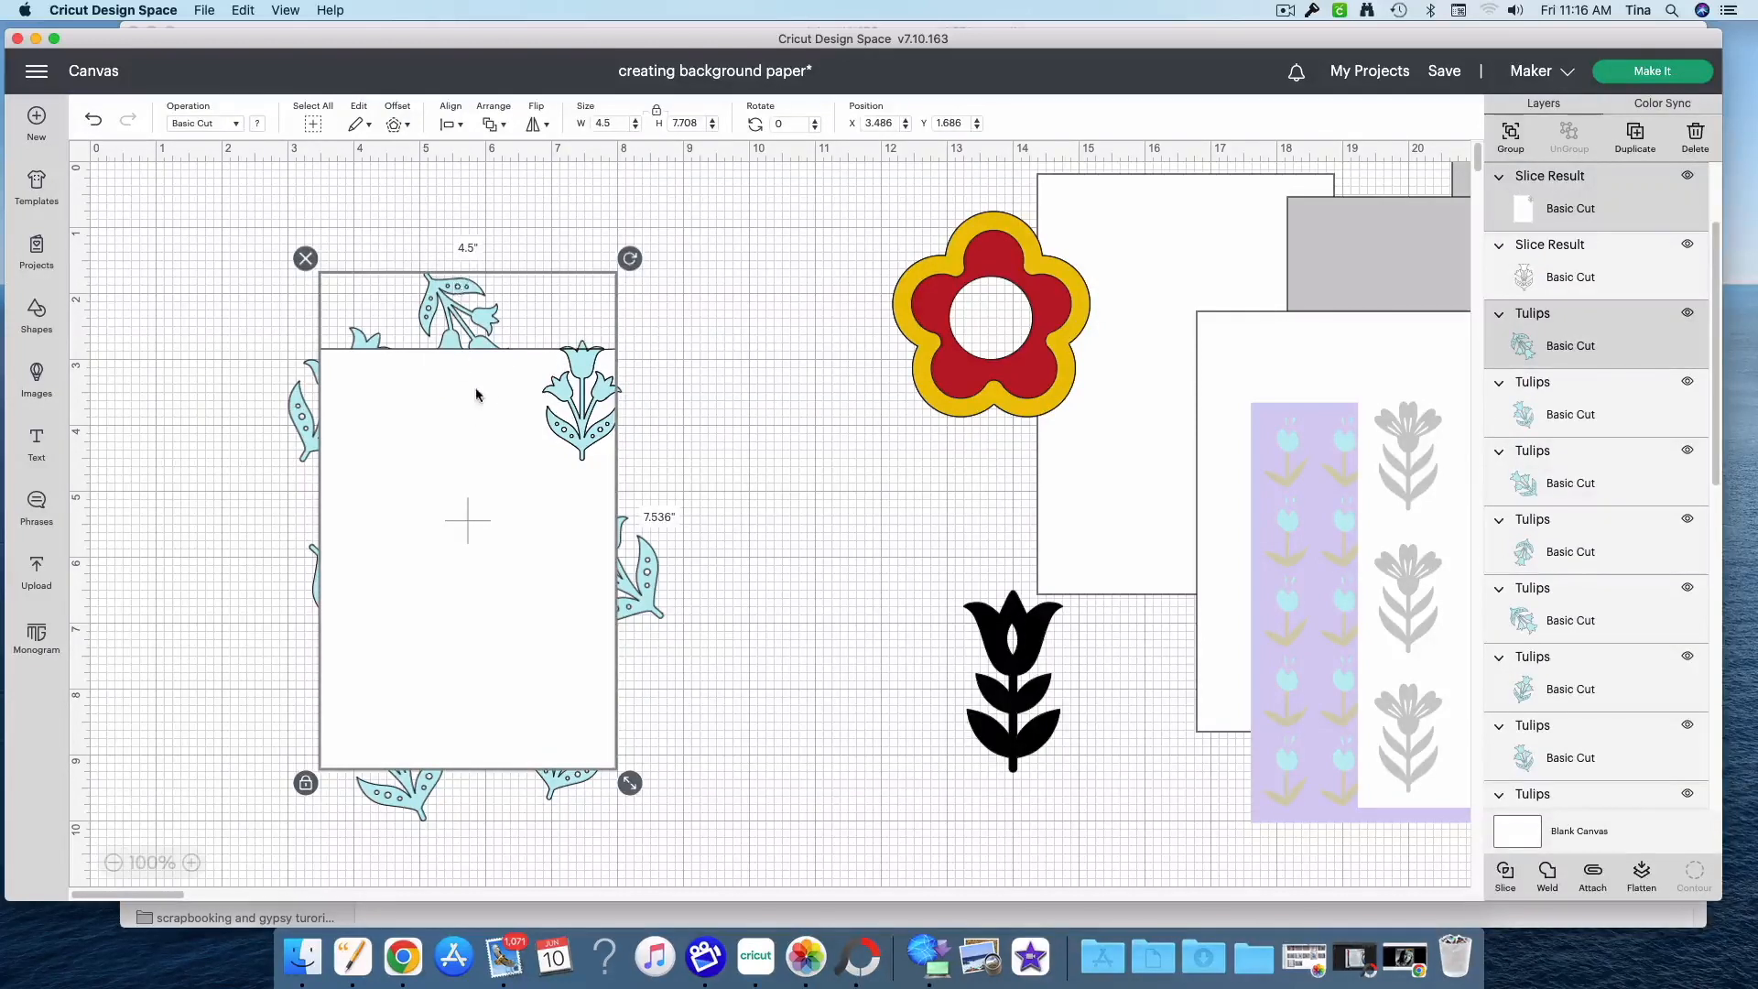
click(1506, 875)
Slice the white rectangle with the tulip overlapping its upper-left corner
drag(256, 381, 384, 454)
click(209, 375)
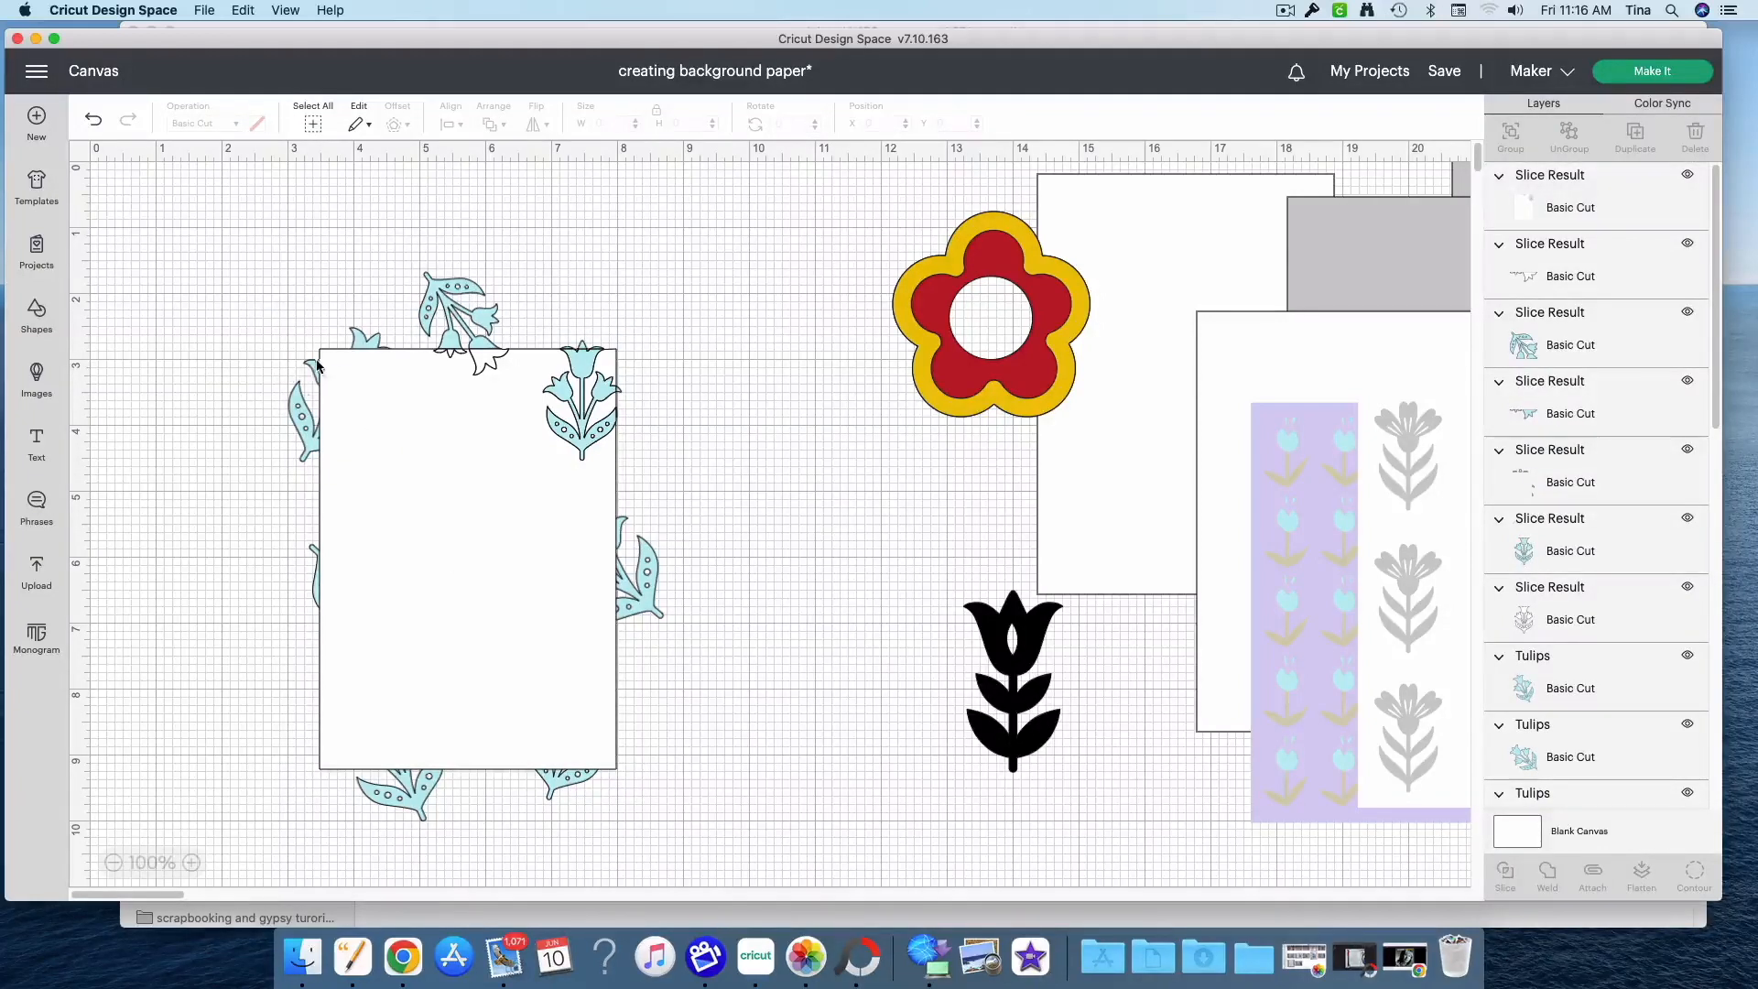
drag(264, 345, 345, 446)
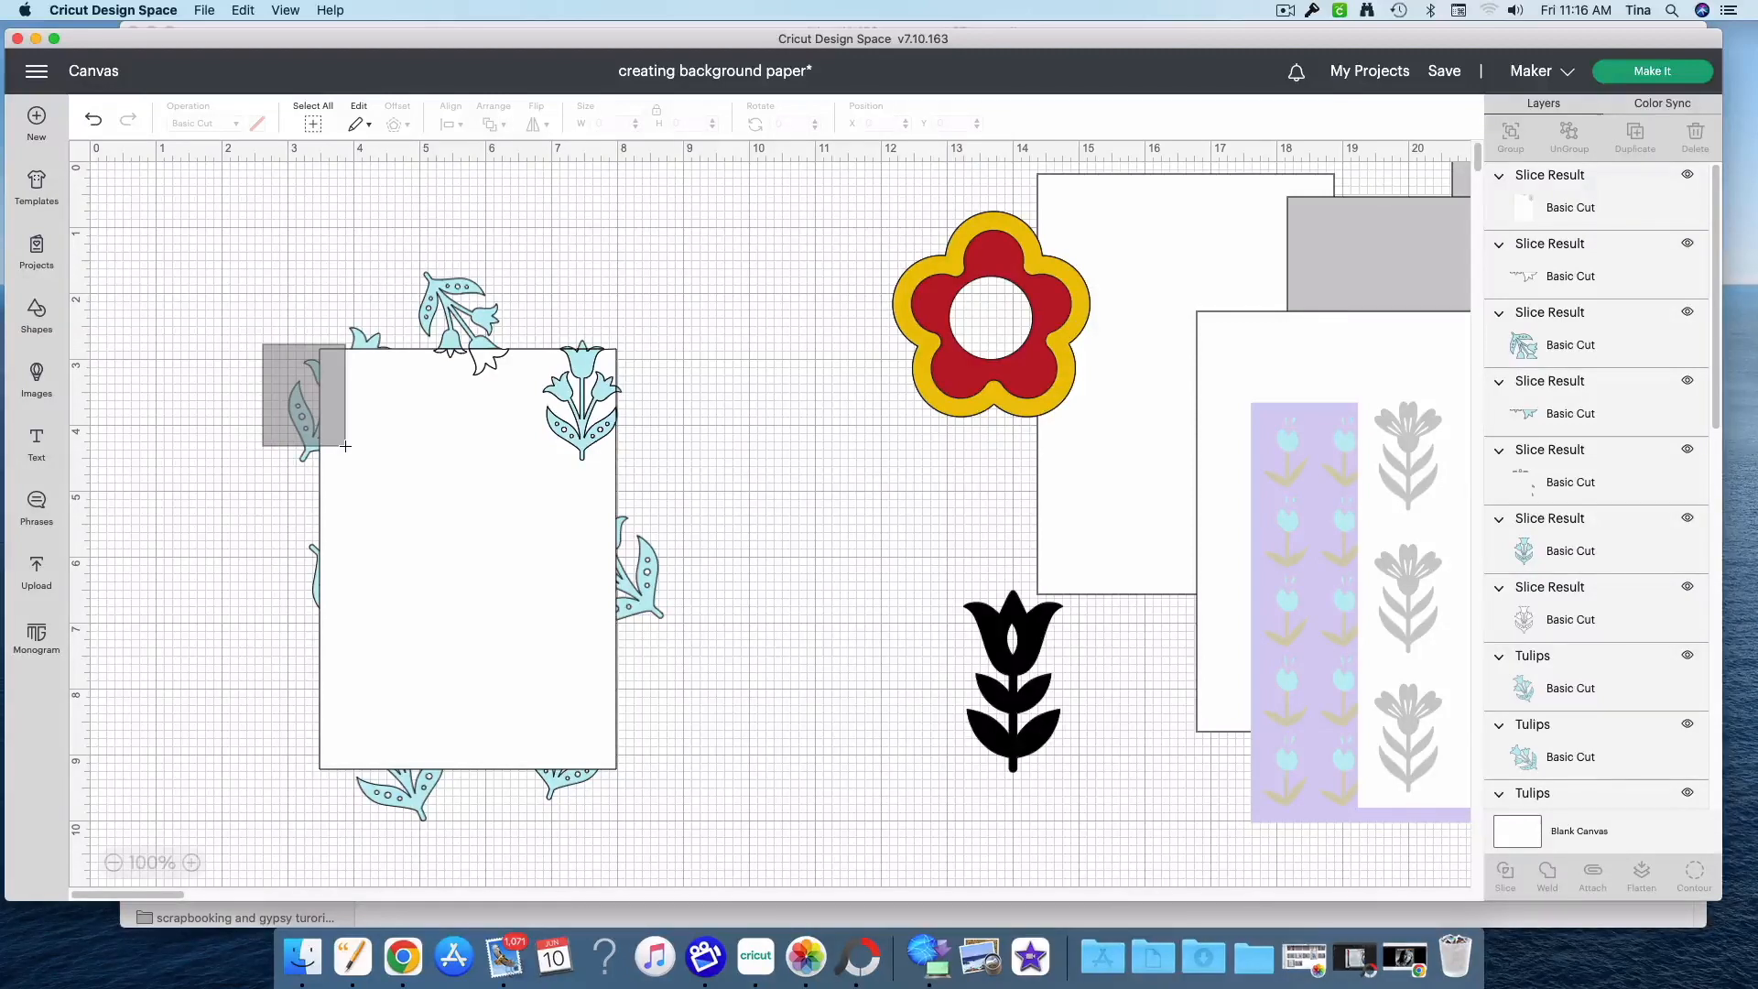
drag(345, 446, 347, 450)
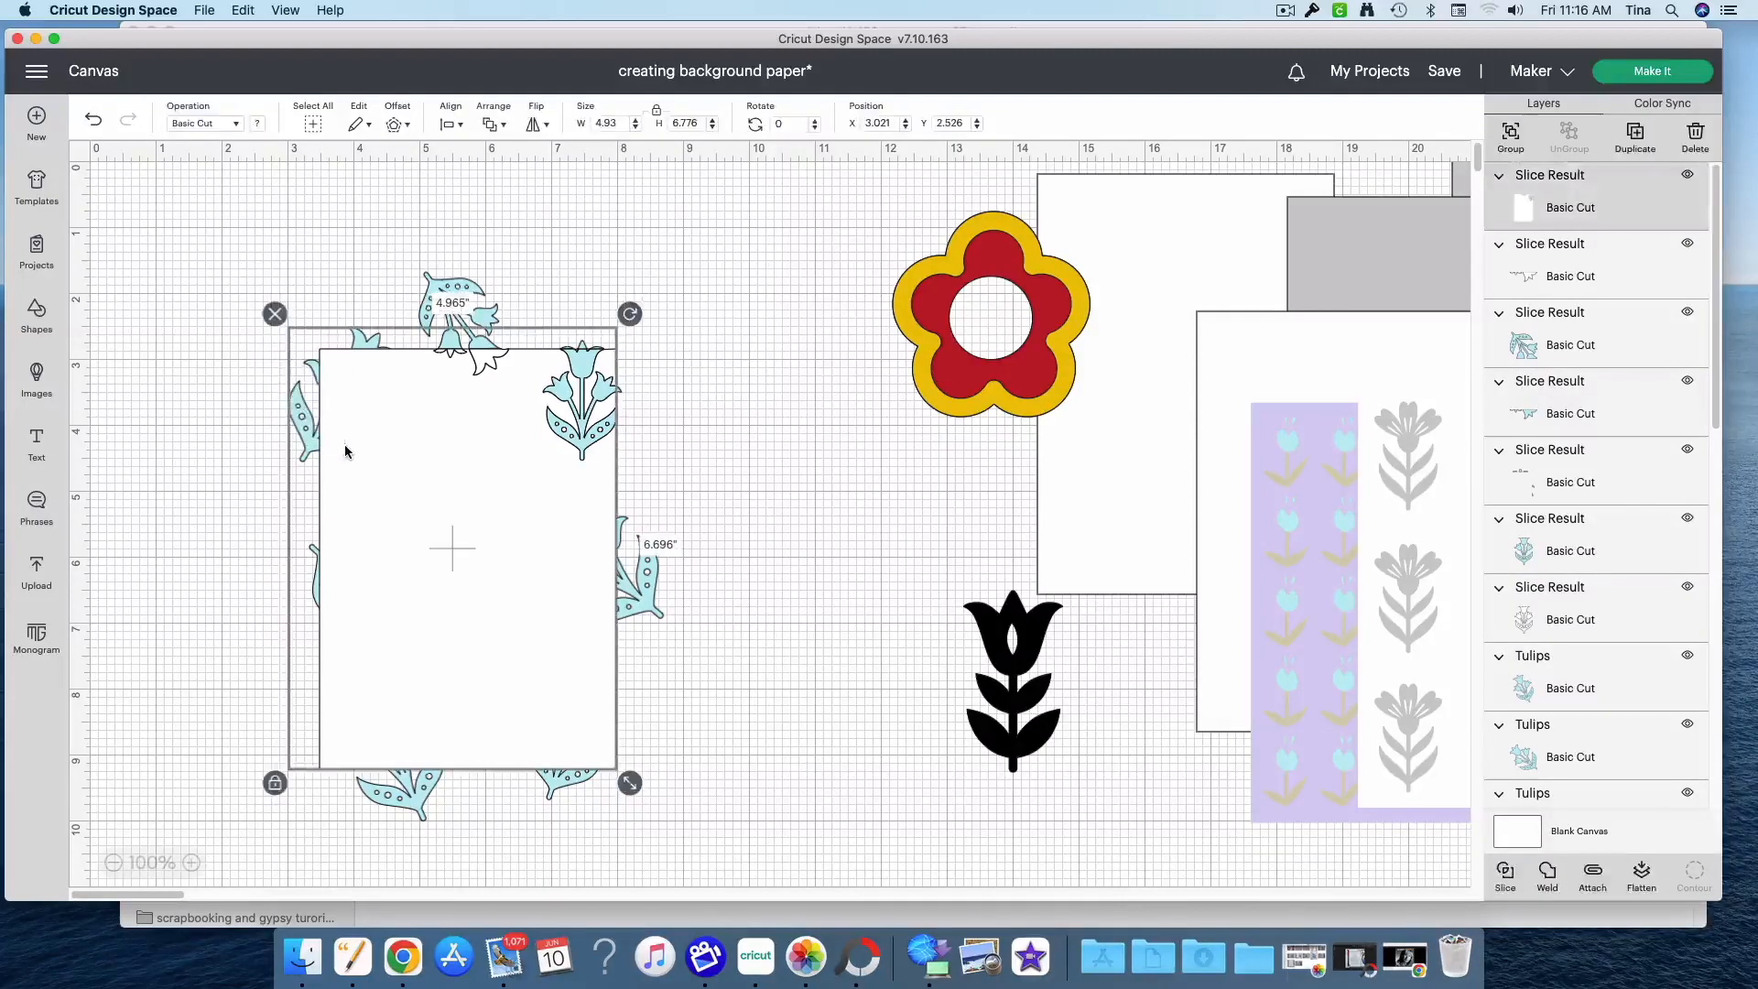
click(1507, 882)
Slice the white rectangle with the left-edge, lower-left, lower-right and right-edge tulips, one after another
drag(254, 569, 436, 629)
click(1506, 881)
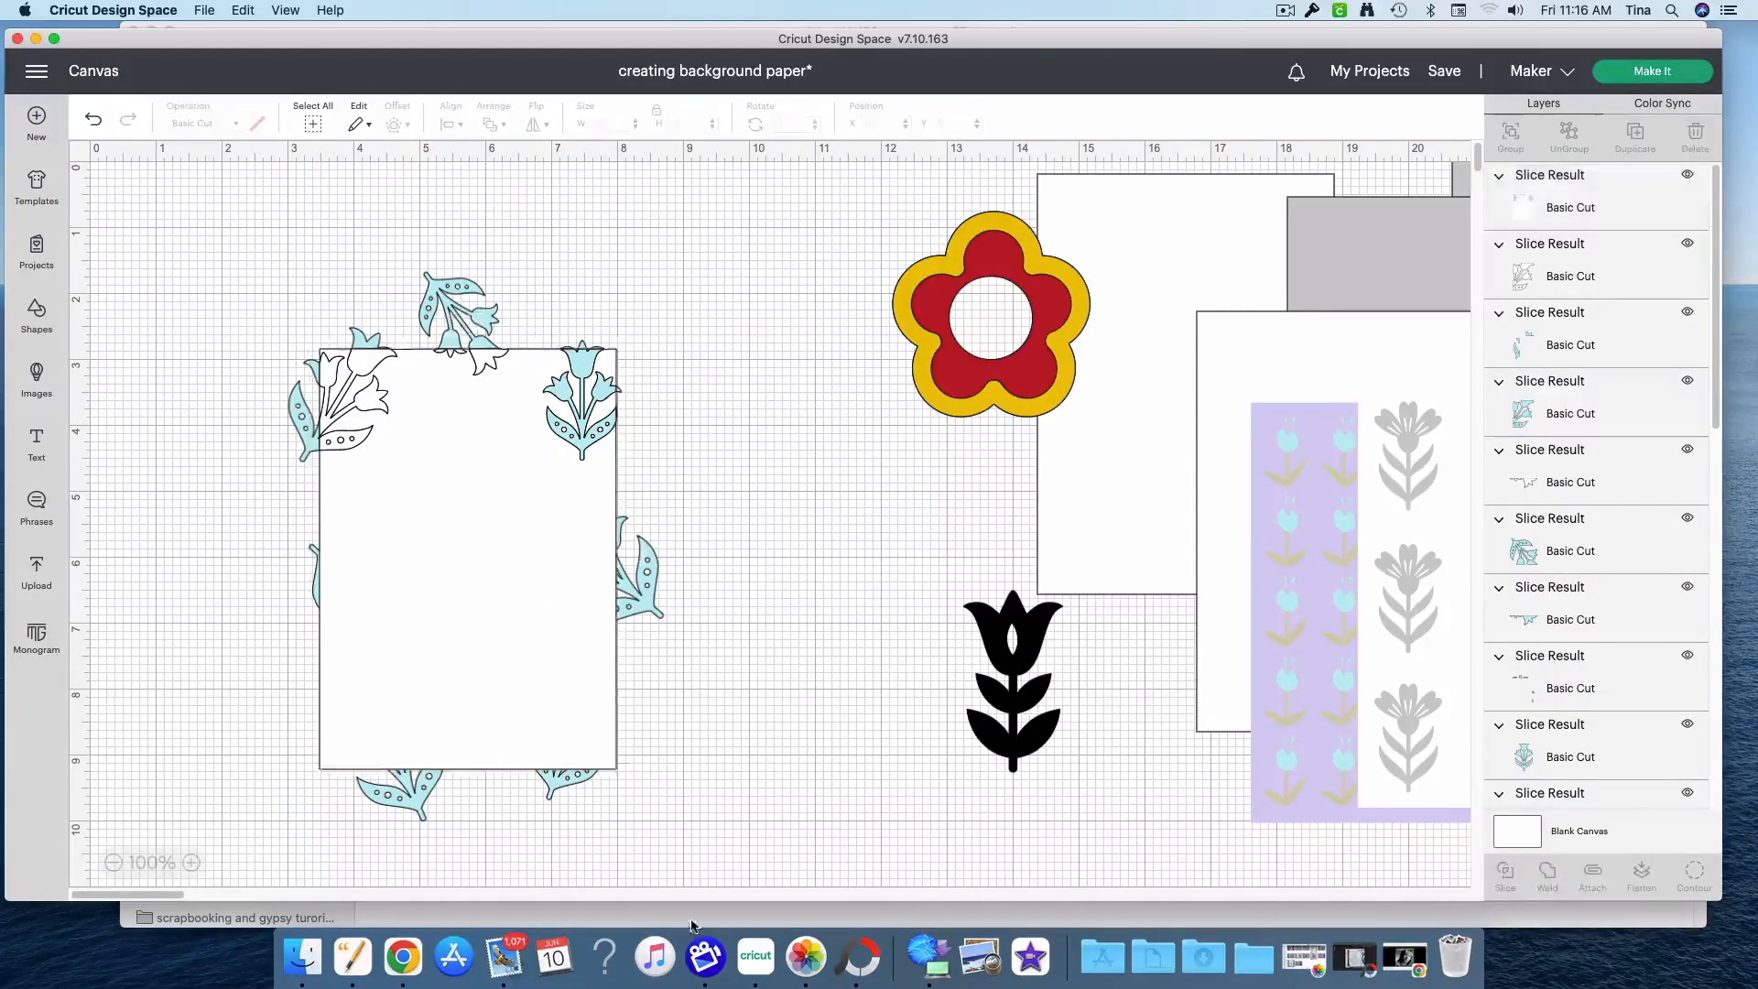
drag(295, 758, 429, 835)
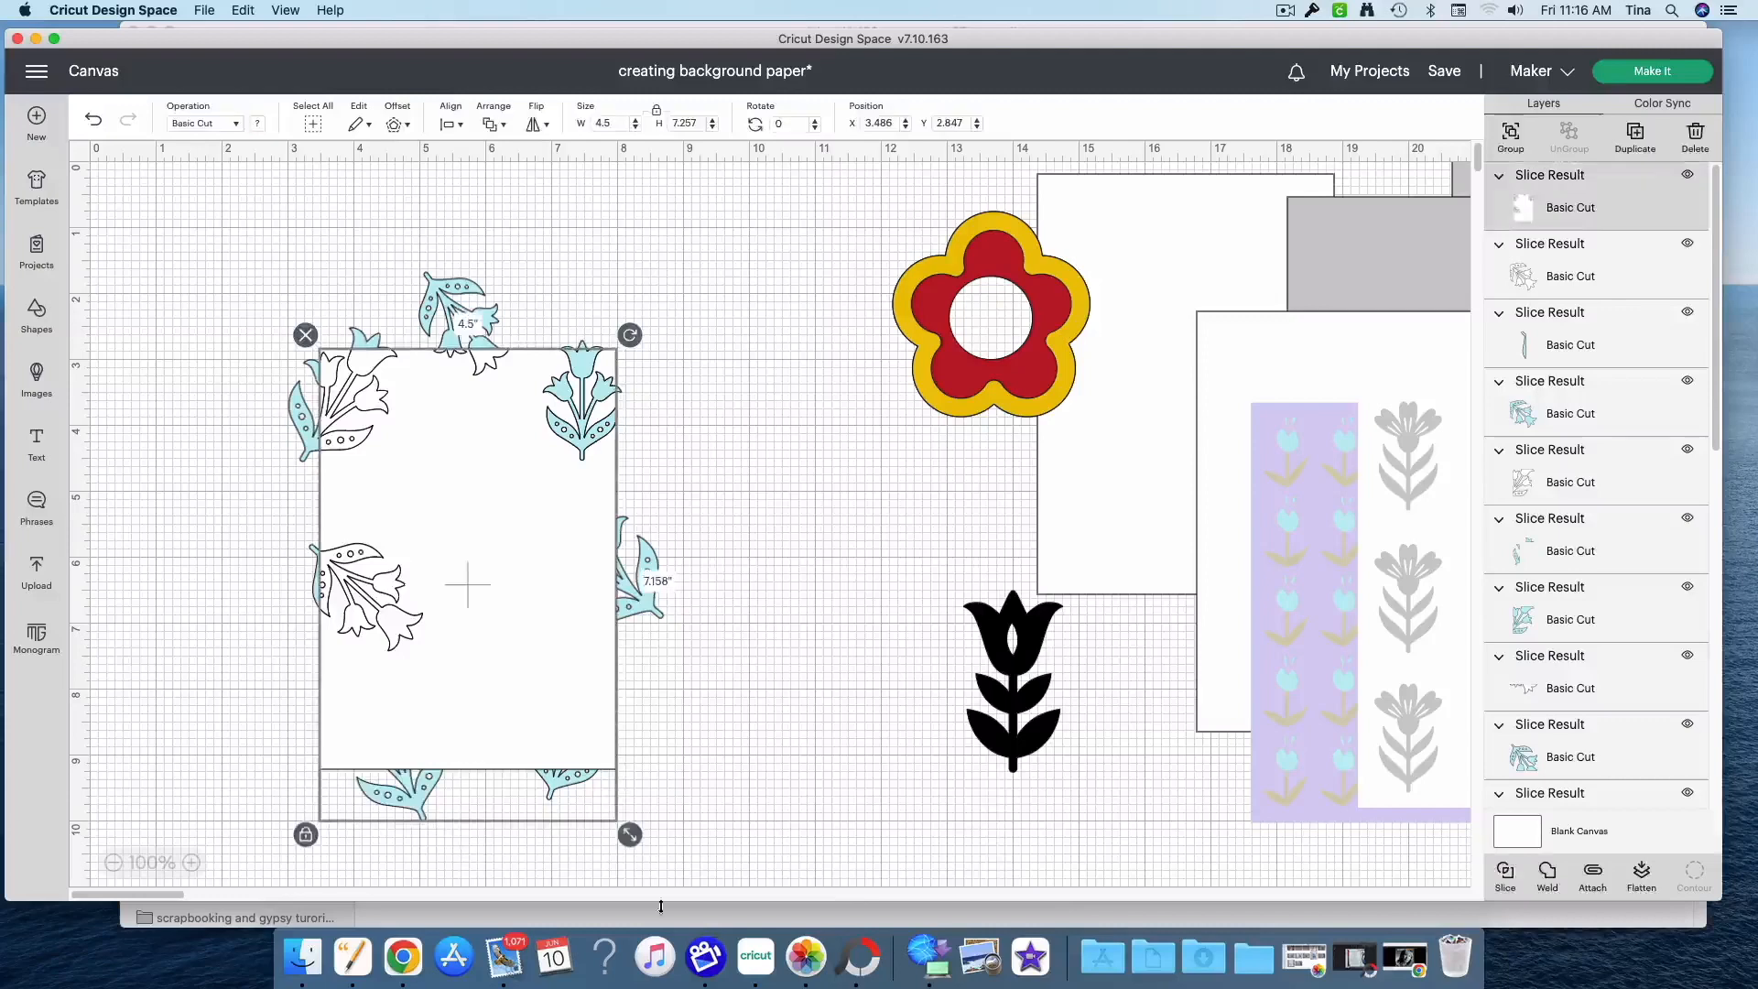
click(1504, 881)
drag(689, 813, 558, 743)
click(1504, 882)
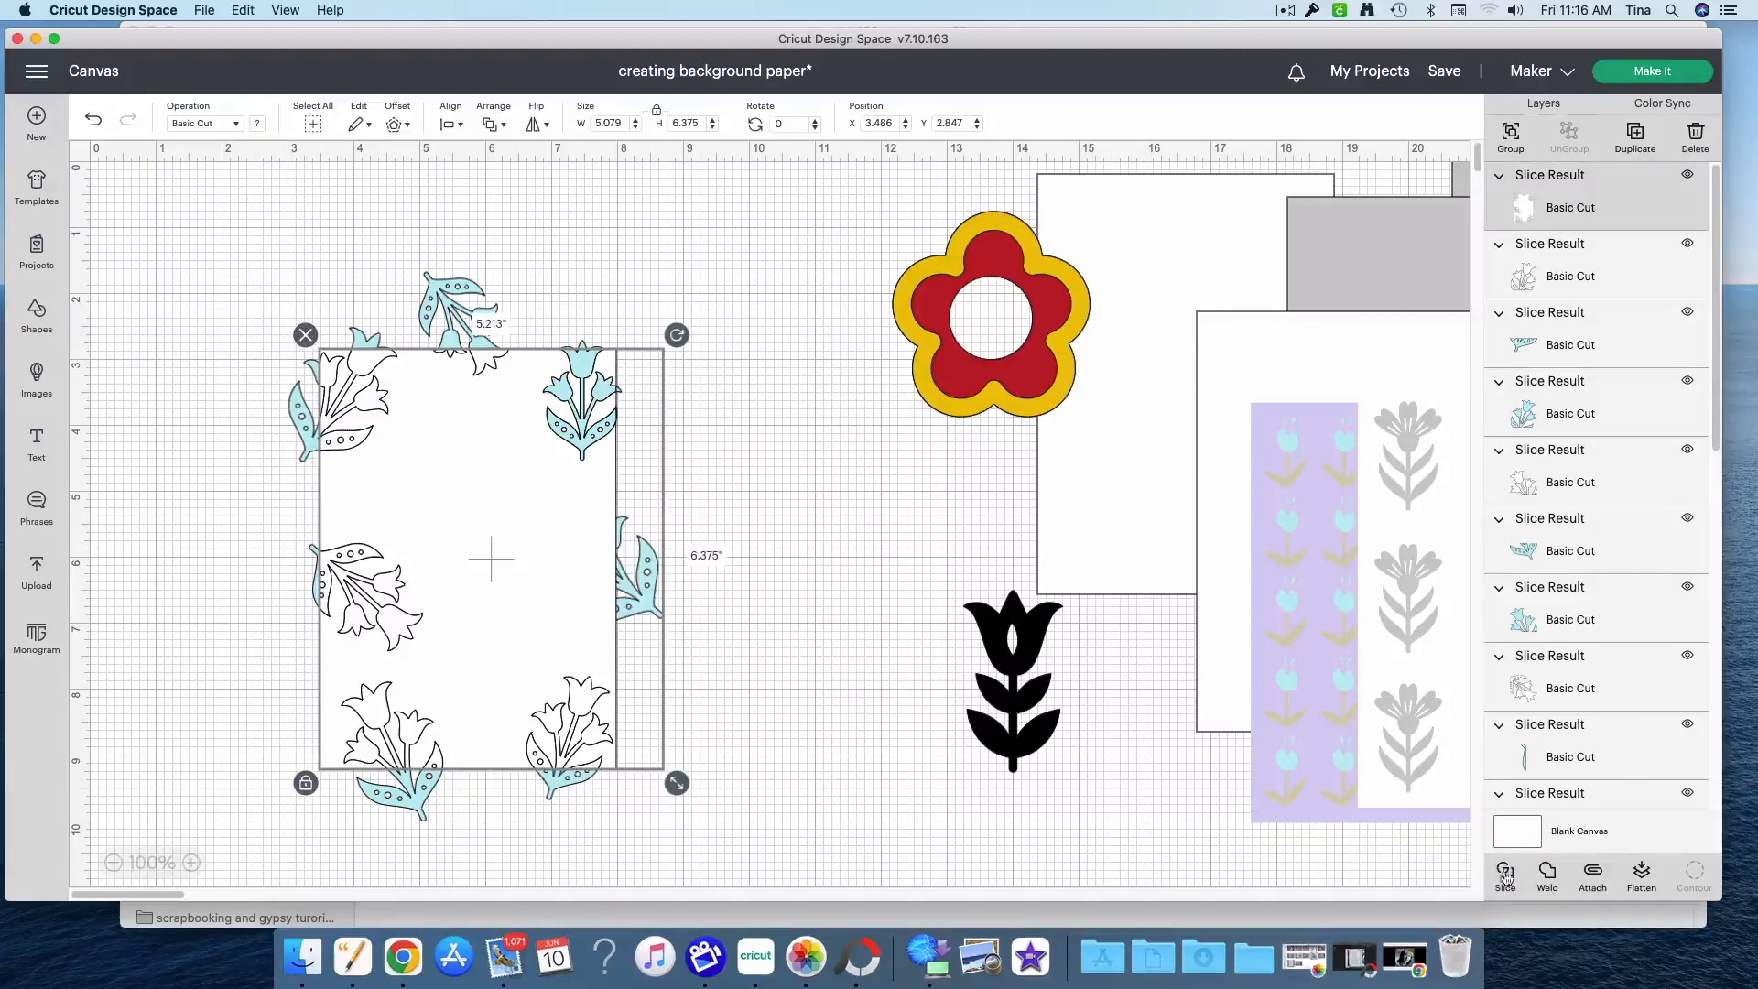
click(1504, 874)
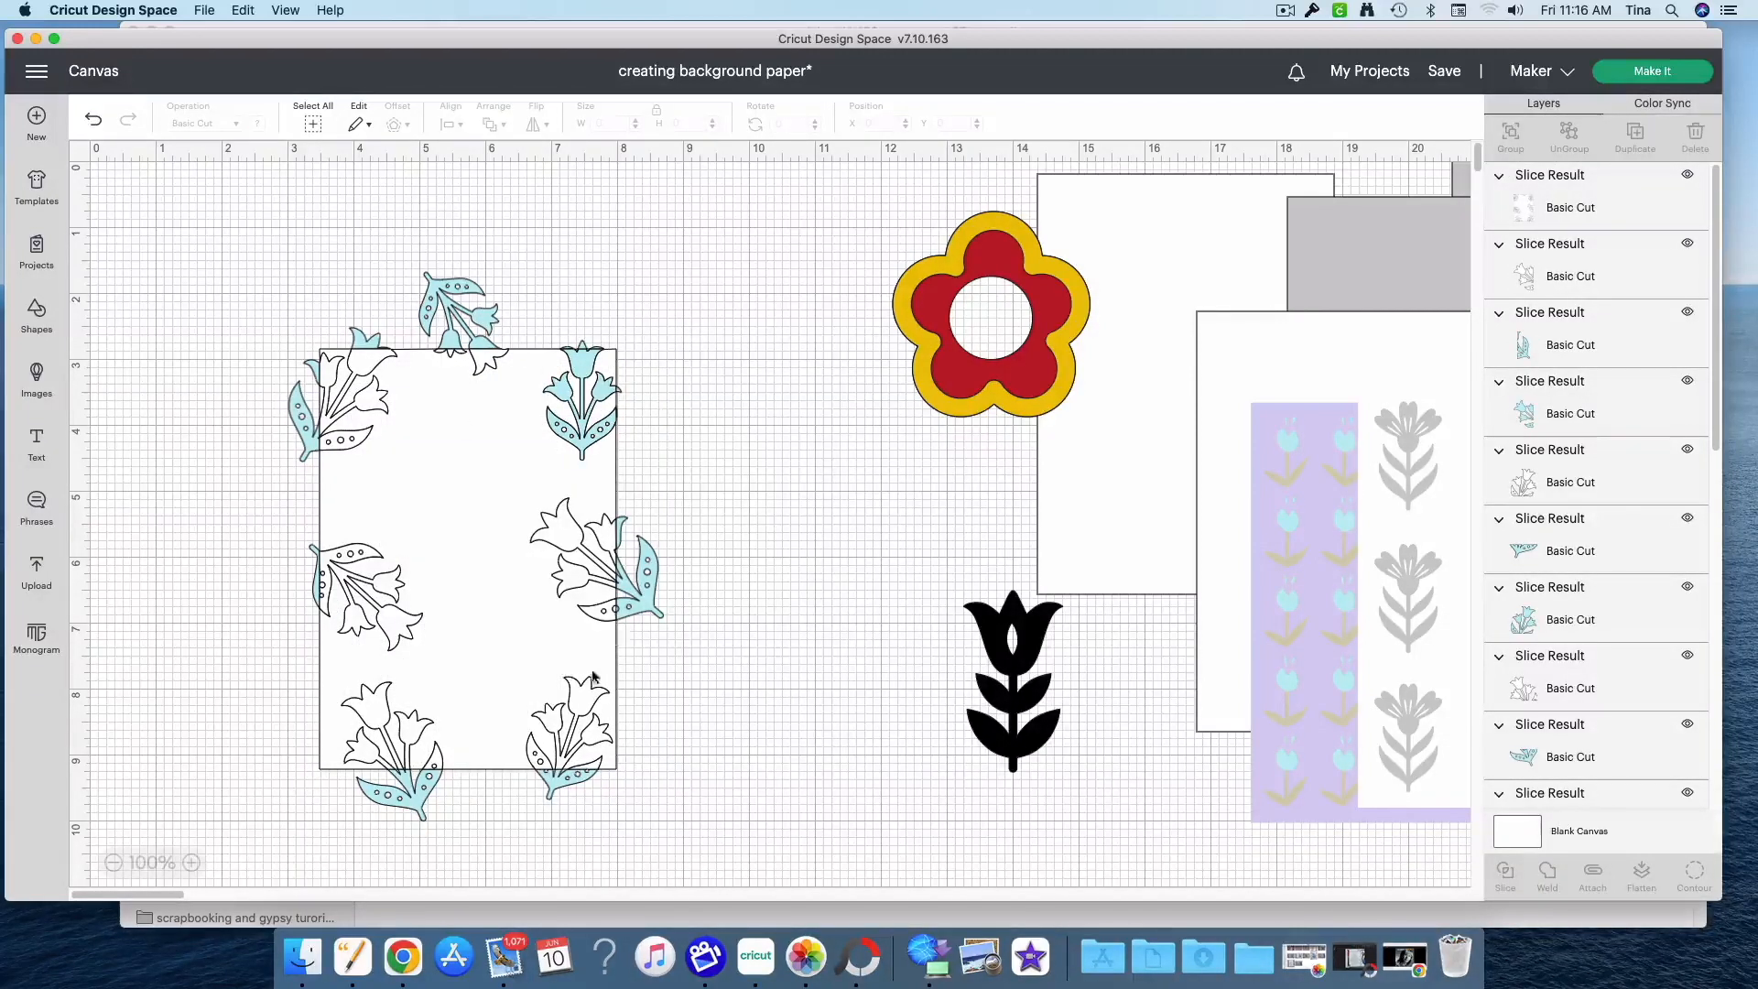
Delete the white slice pieces covering the right-edge, lower-right and lower-left tulips
click(1528, 277)
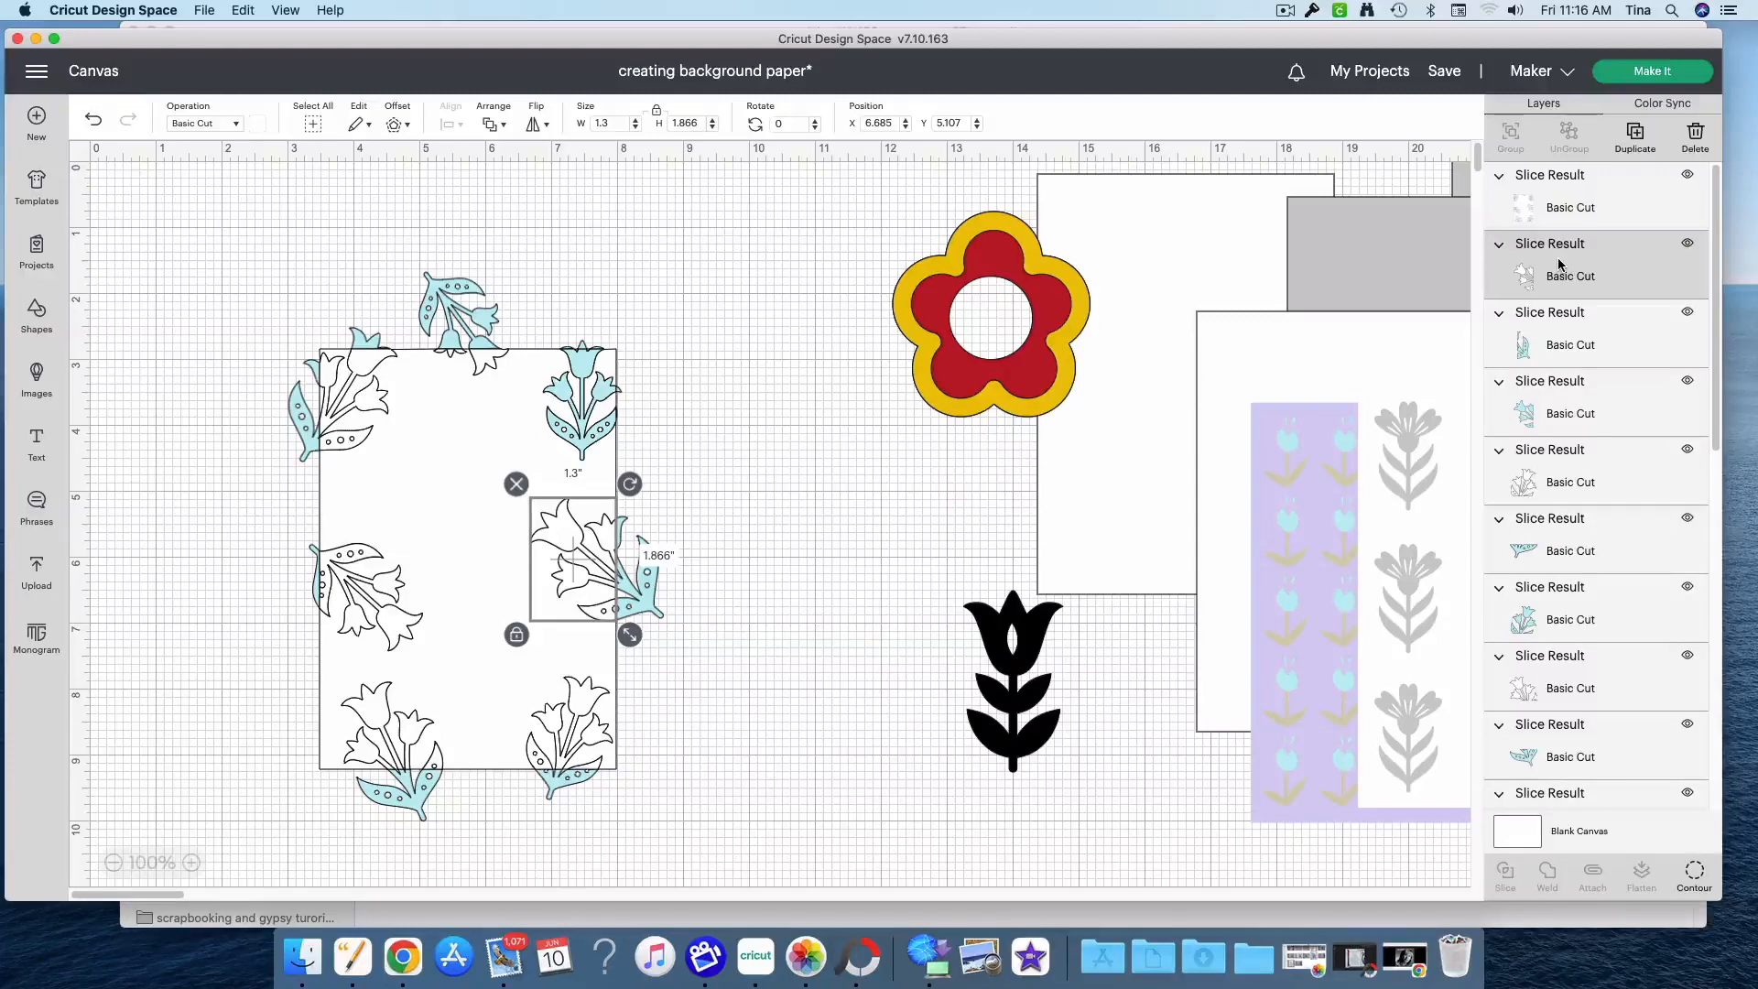
click(1685, 146)
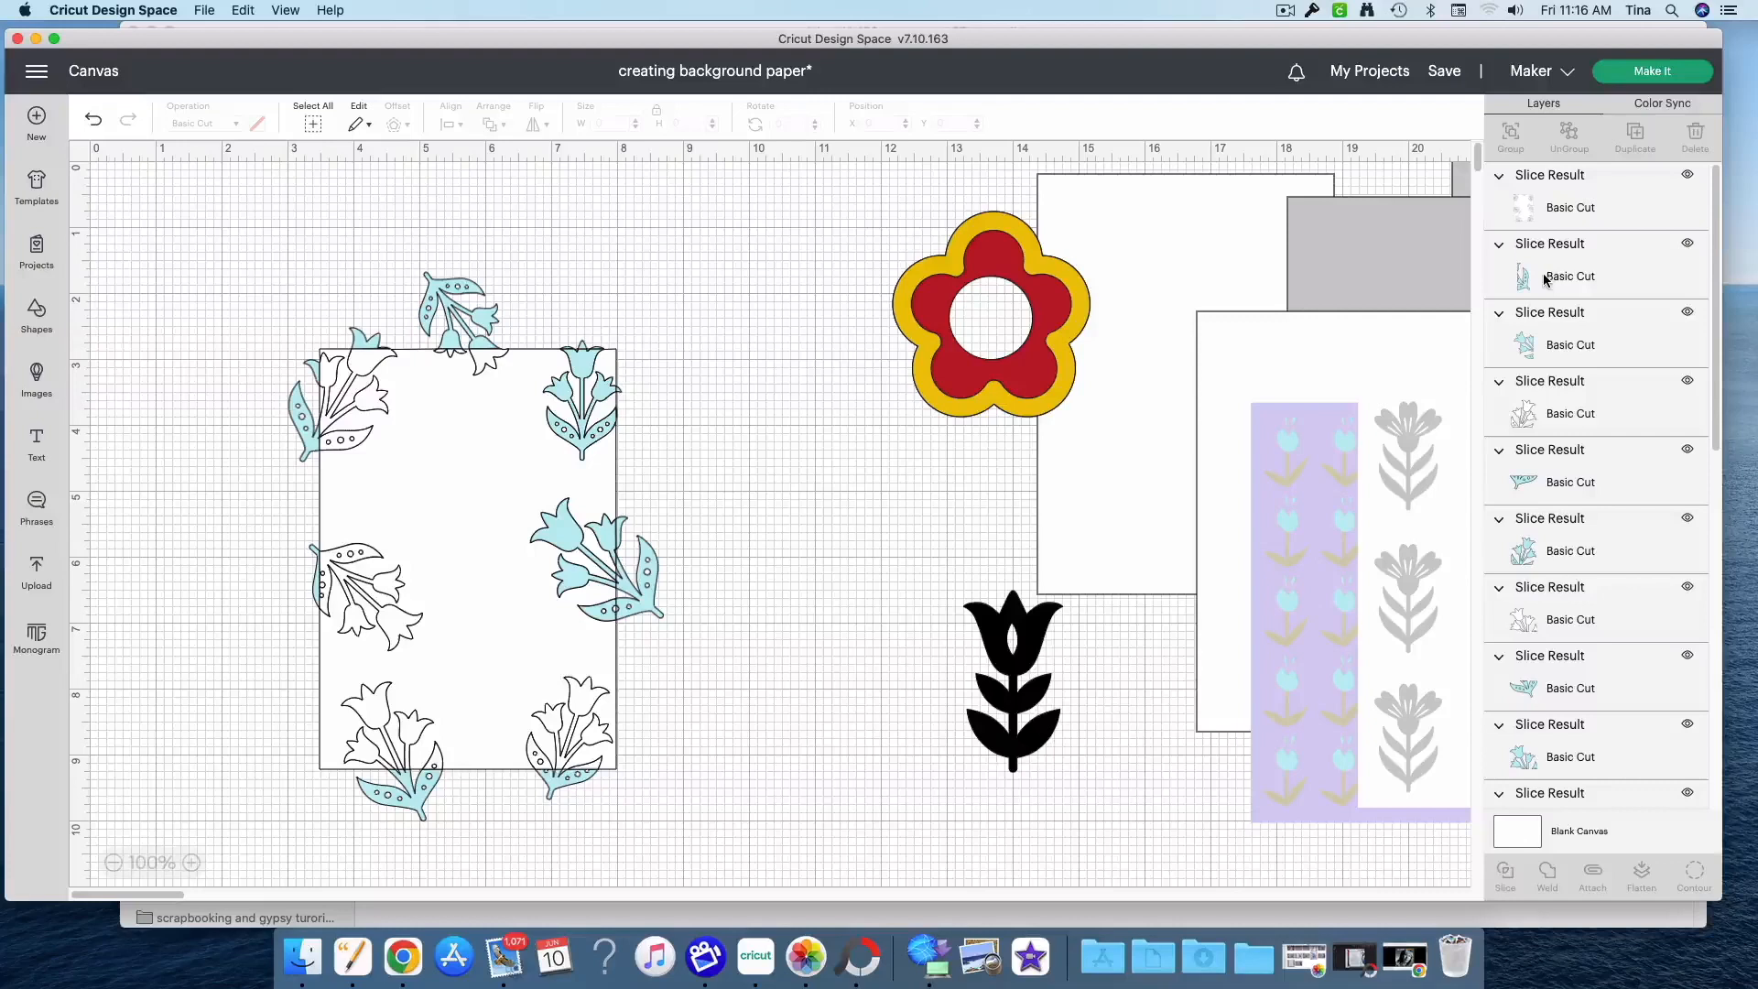
click(1548, 385)
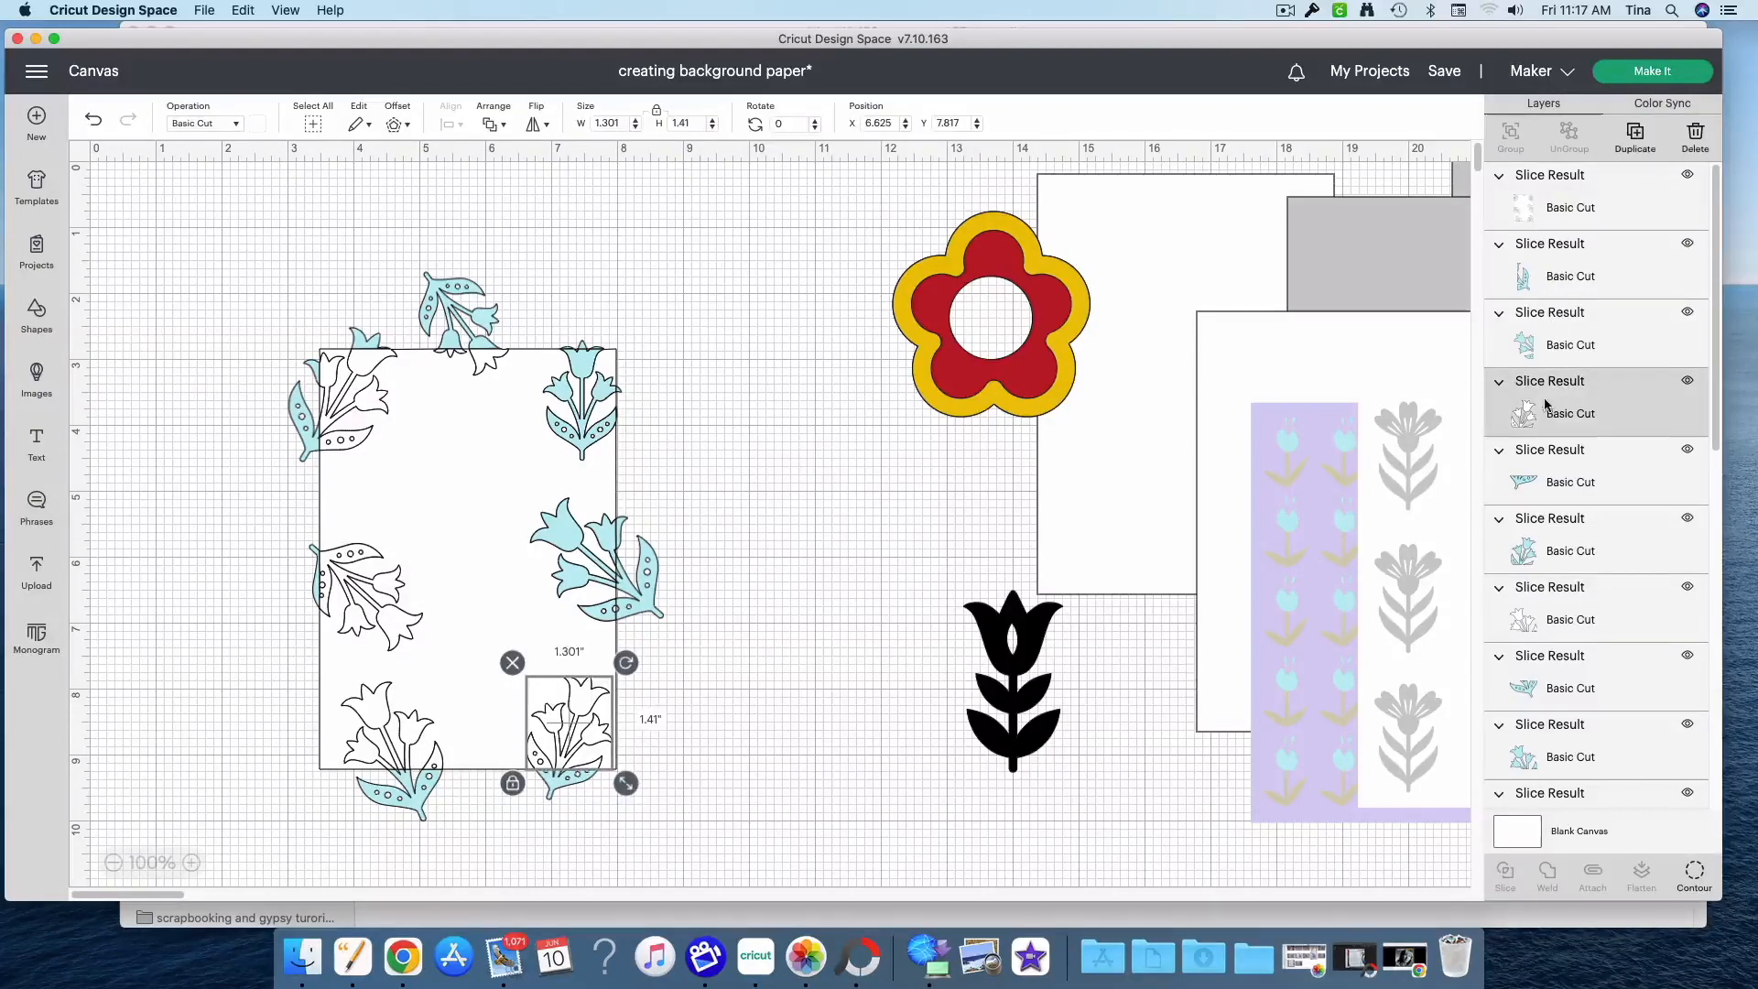
click(1685, 146)
click(1554, 553)
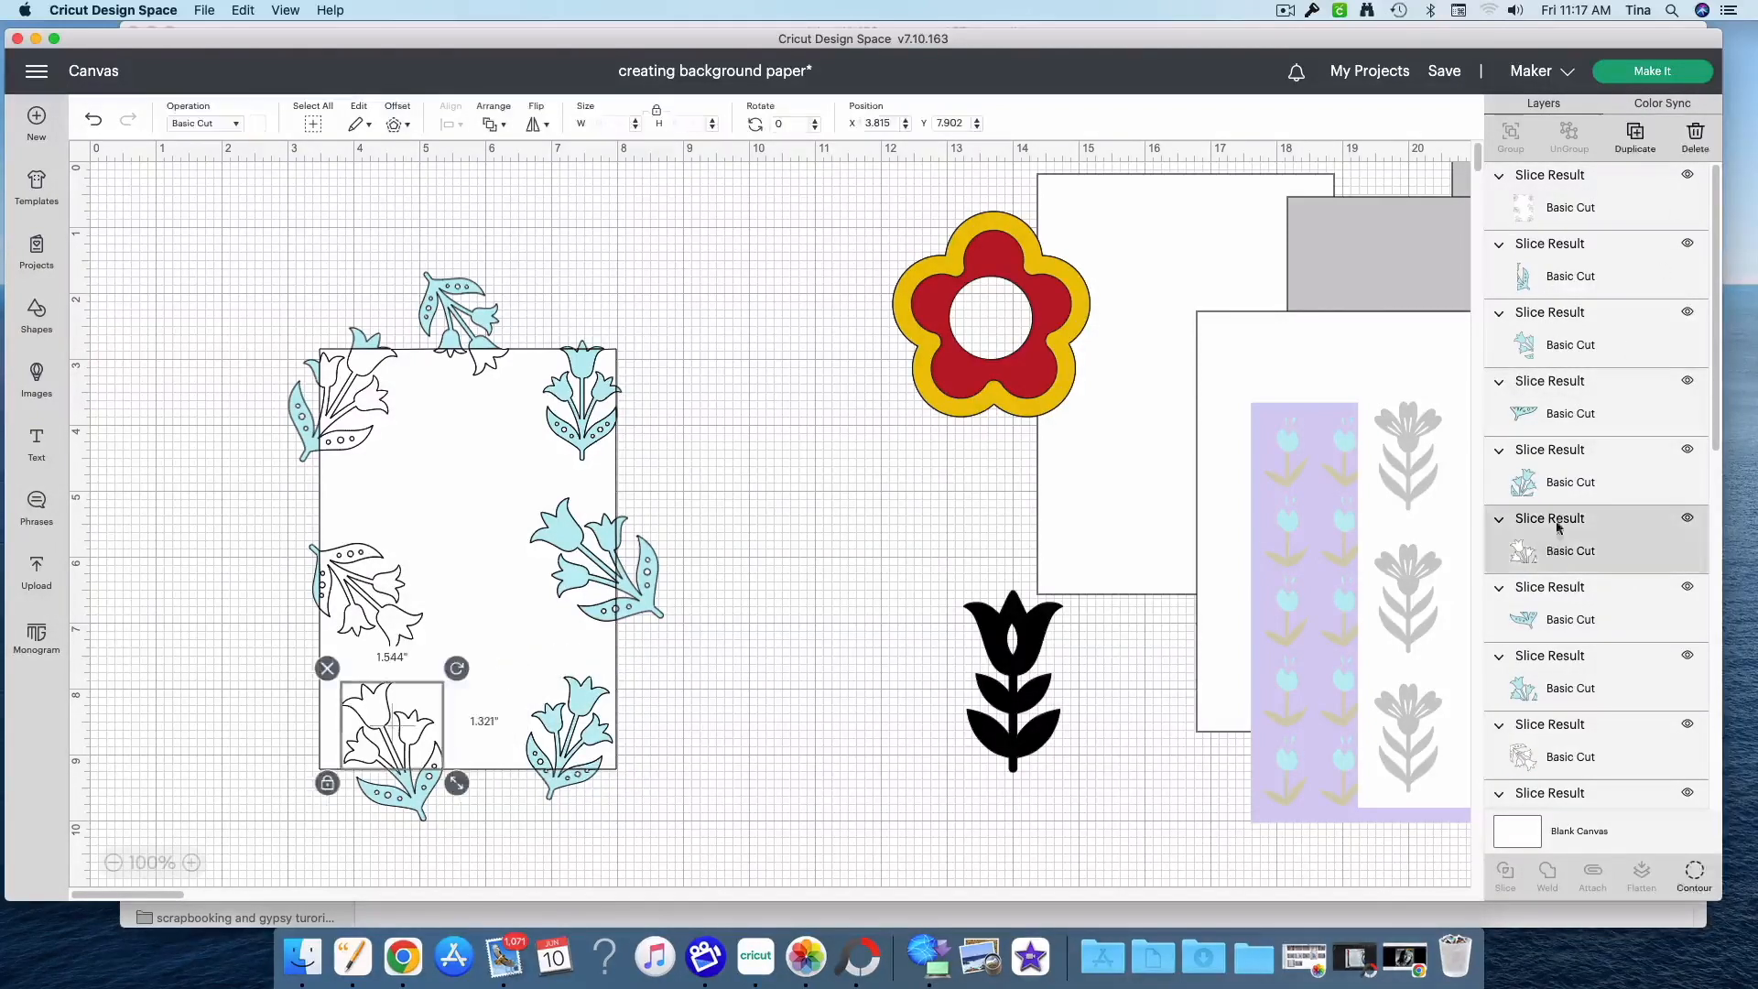
click(1695, 139)
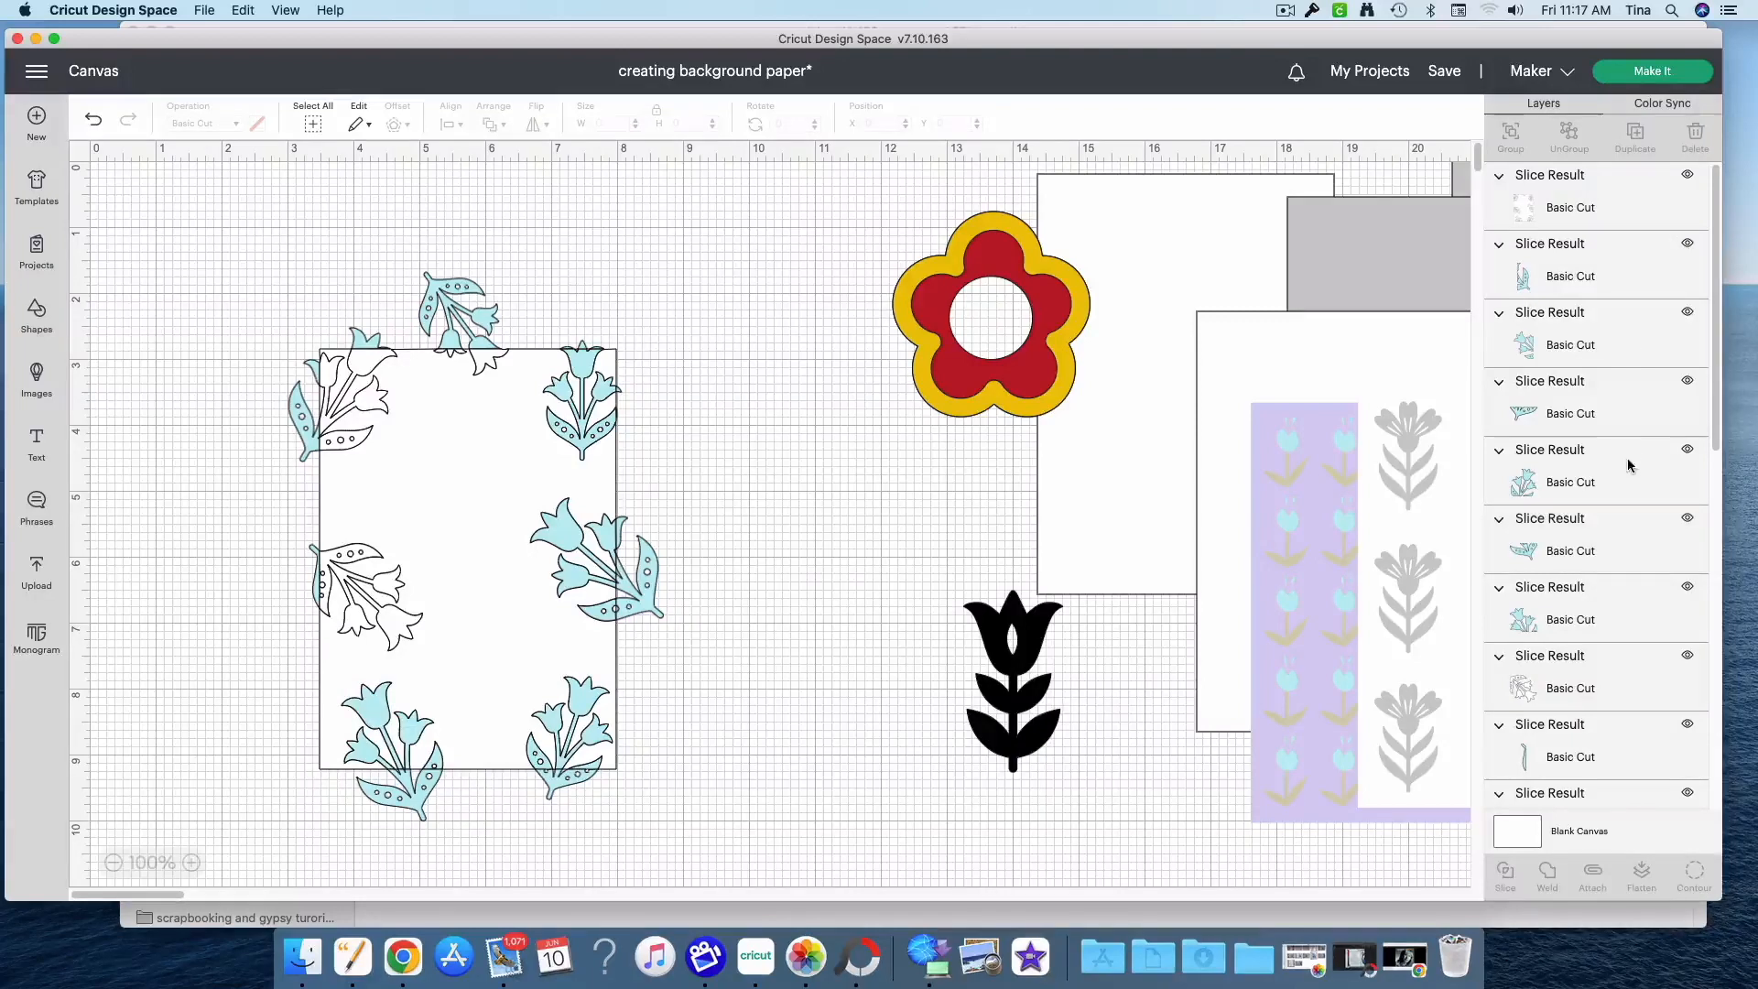
Delete the white slice pieces covering the left-edge and upper-left tulips
click(1578, 680)
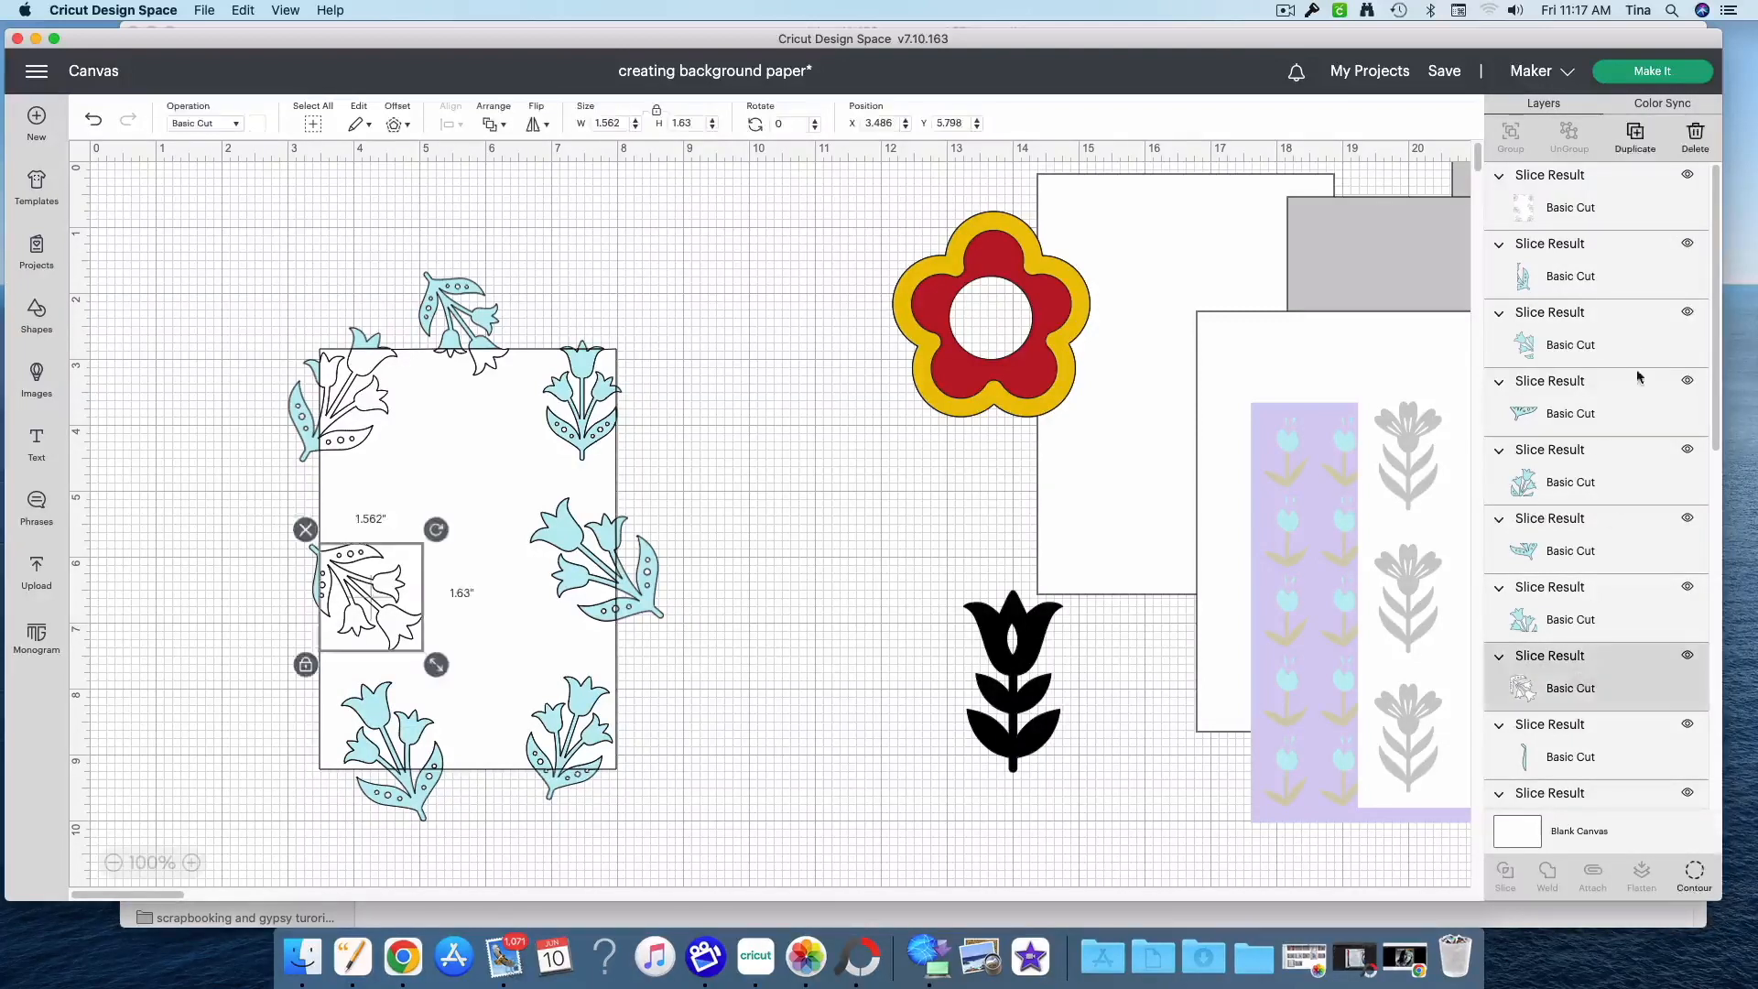
click(1695, 142)
scroll(1624, 535, down, 2)
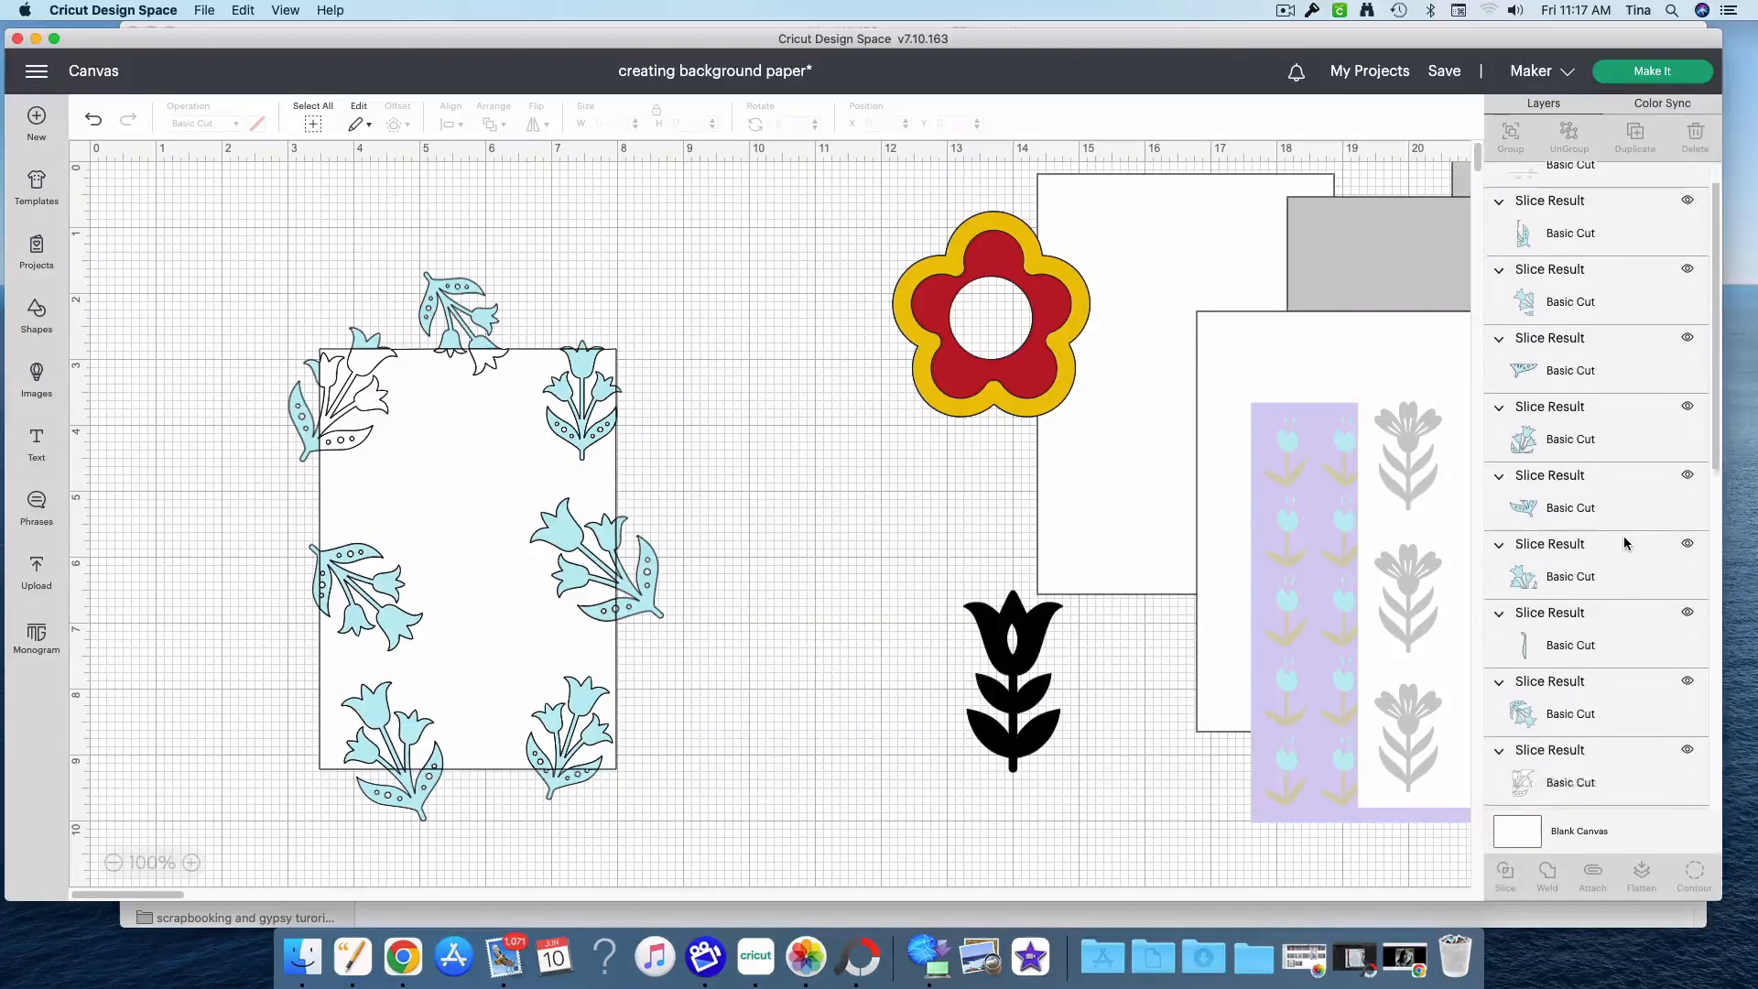
click(1579, 749)
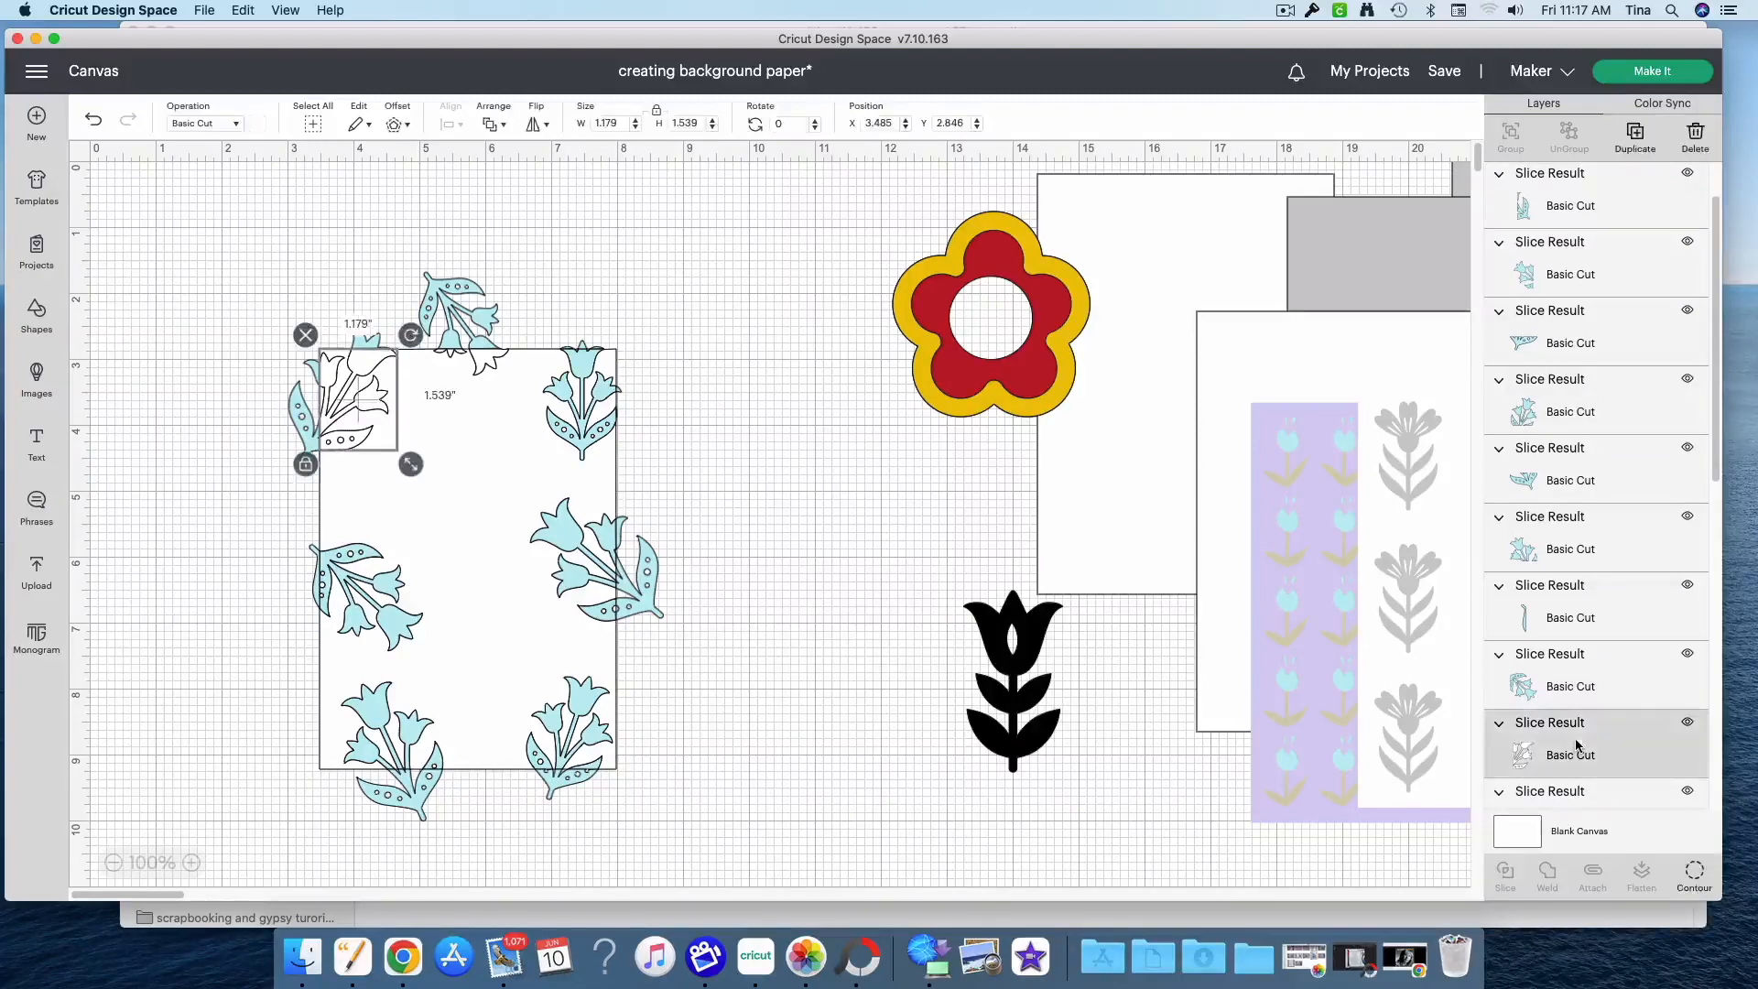
click(1695, 141)
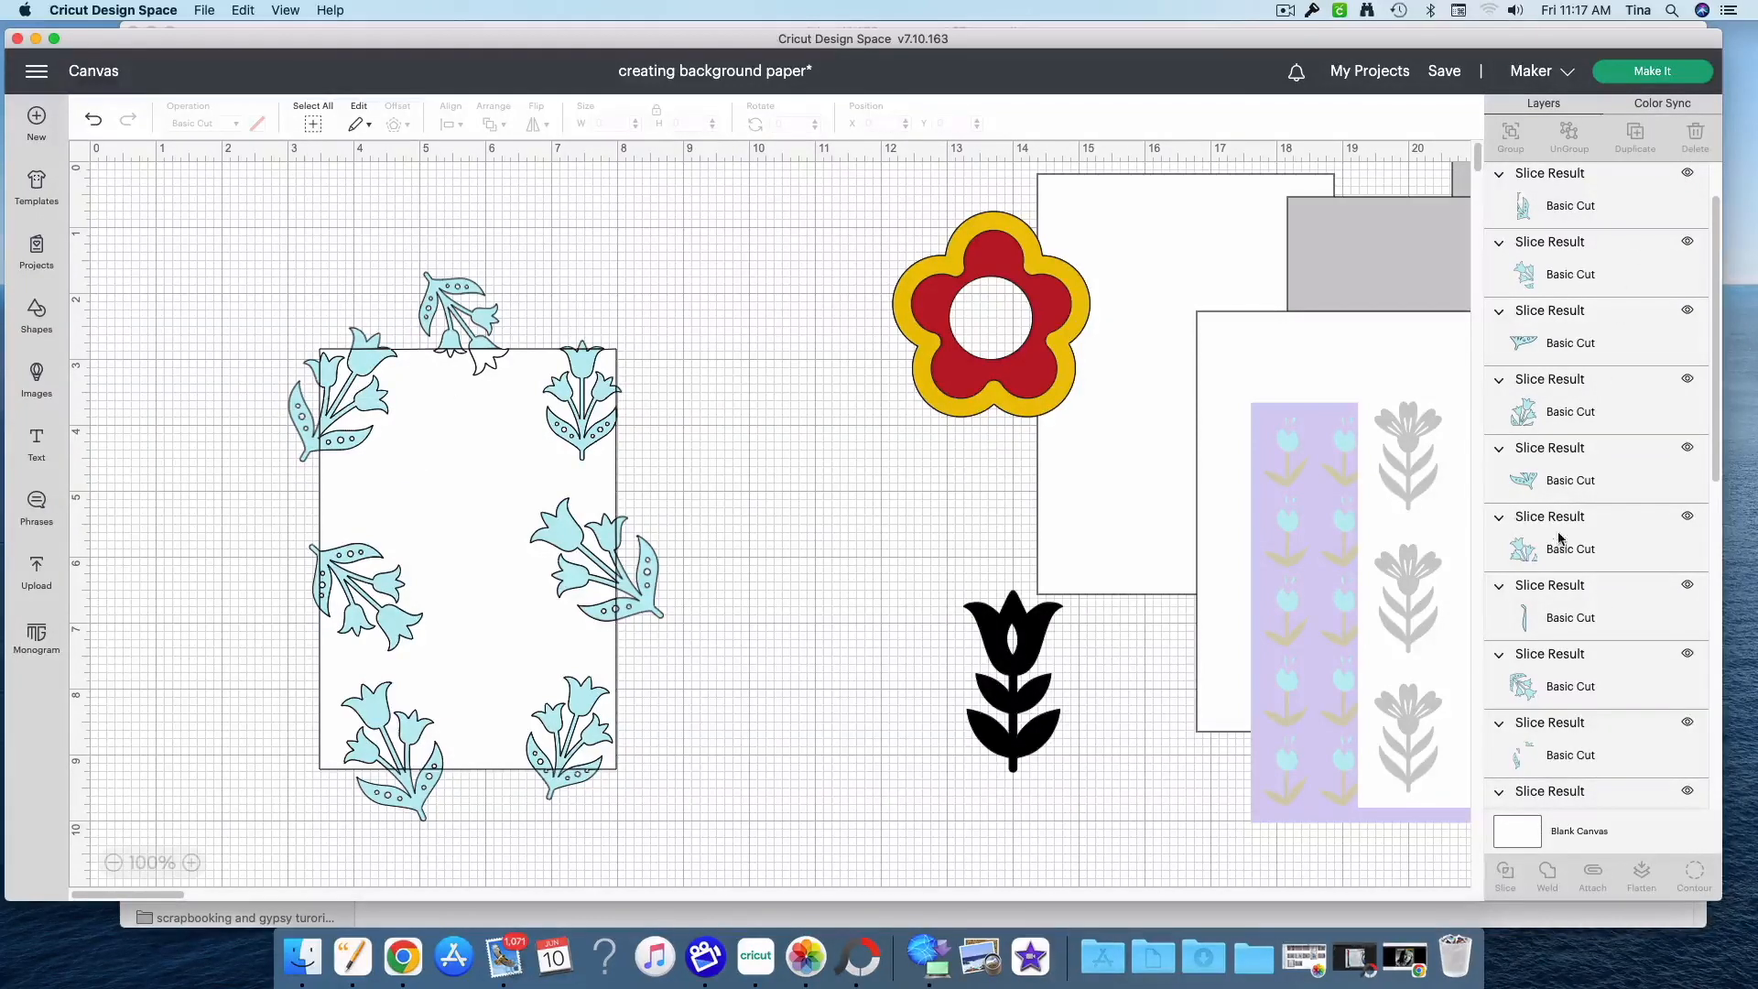
Pull the tulip pieces overhanging the rectangle's edges onto the empty canvas beside it and delete them all together
scroll(1549, 617, up, 2)
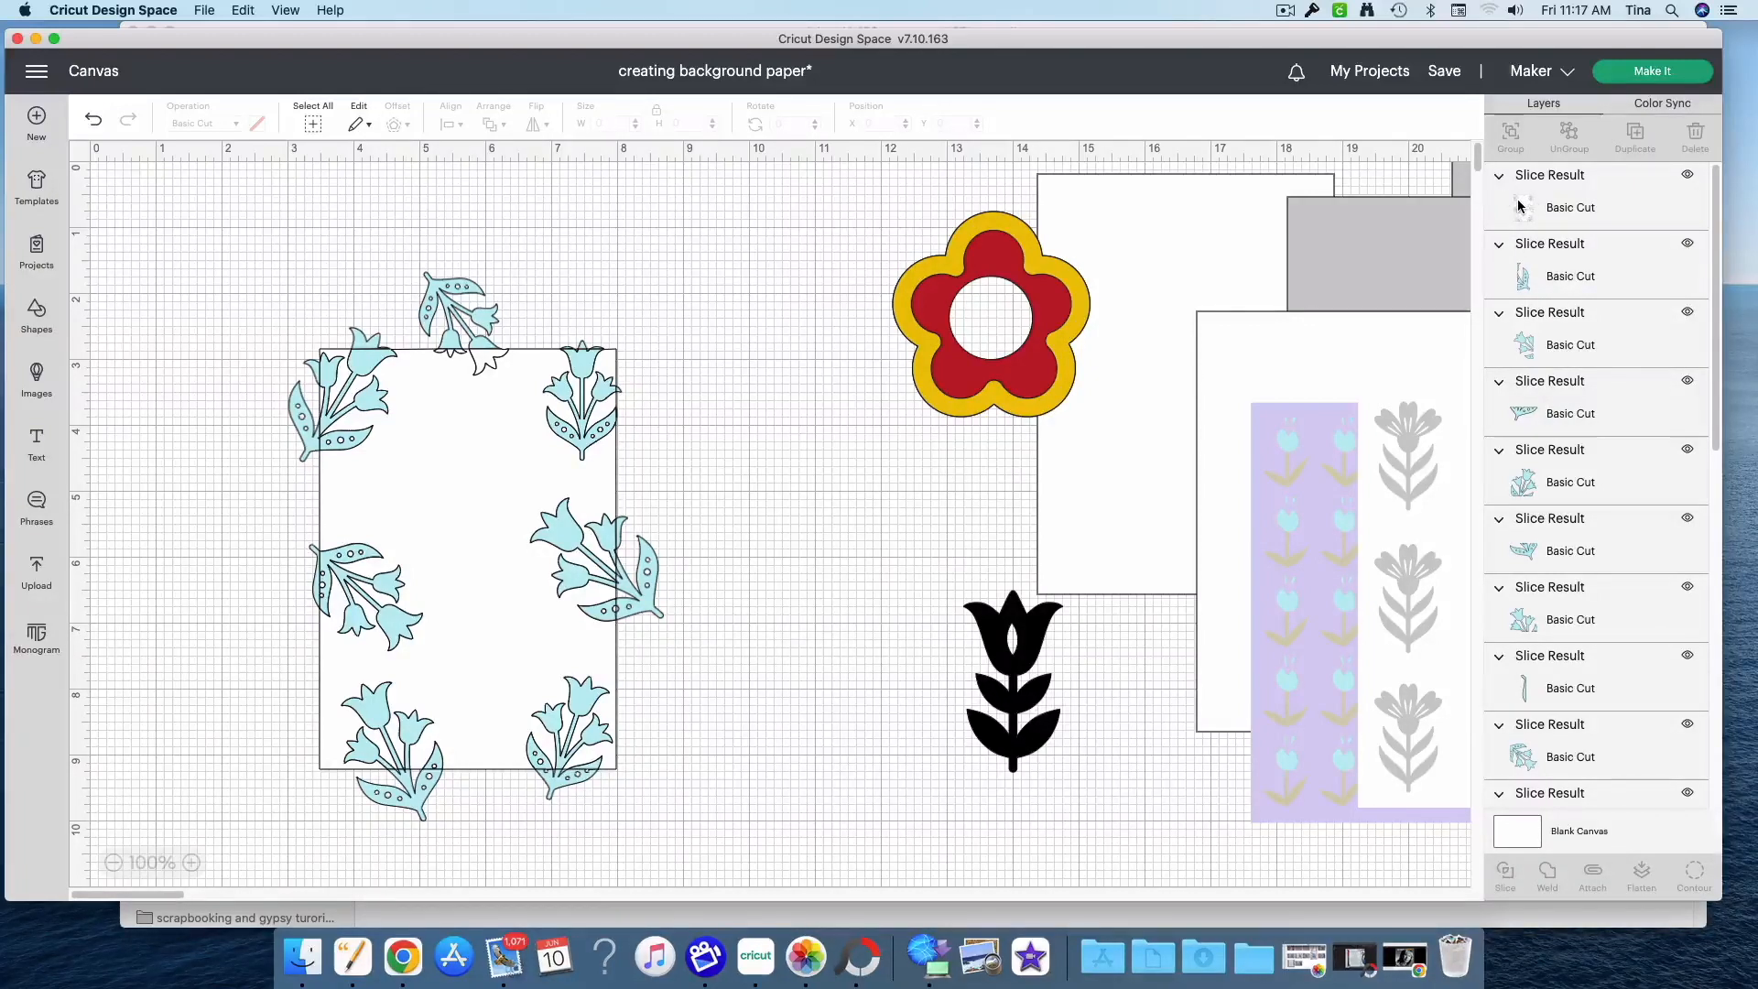
drag(456, 320, 760, 318)
drag(581, 347, 766, 305)
drag(632, 559, 779, 340)
drag(559, 793, 763, 365)
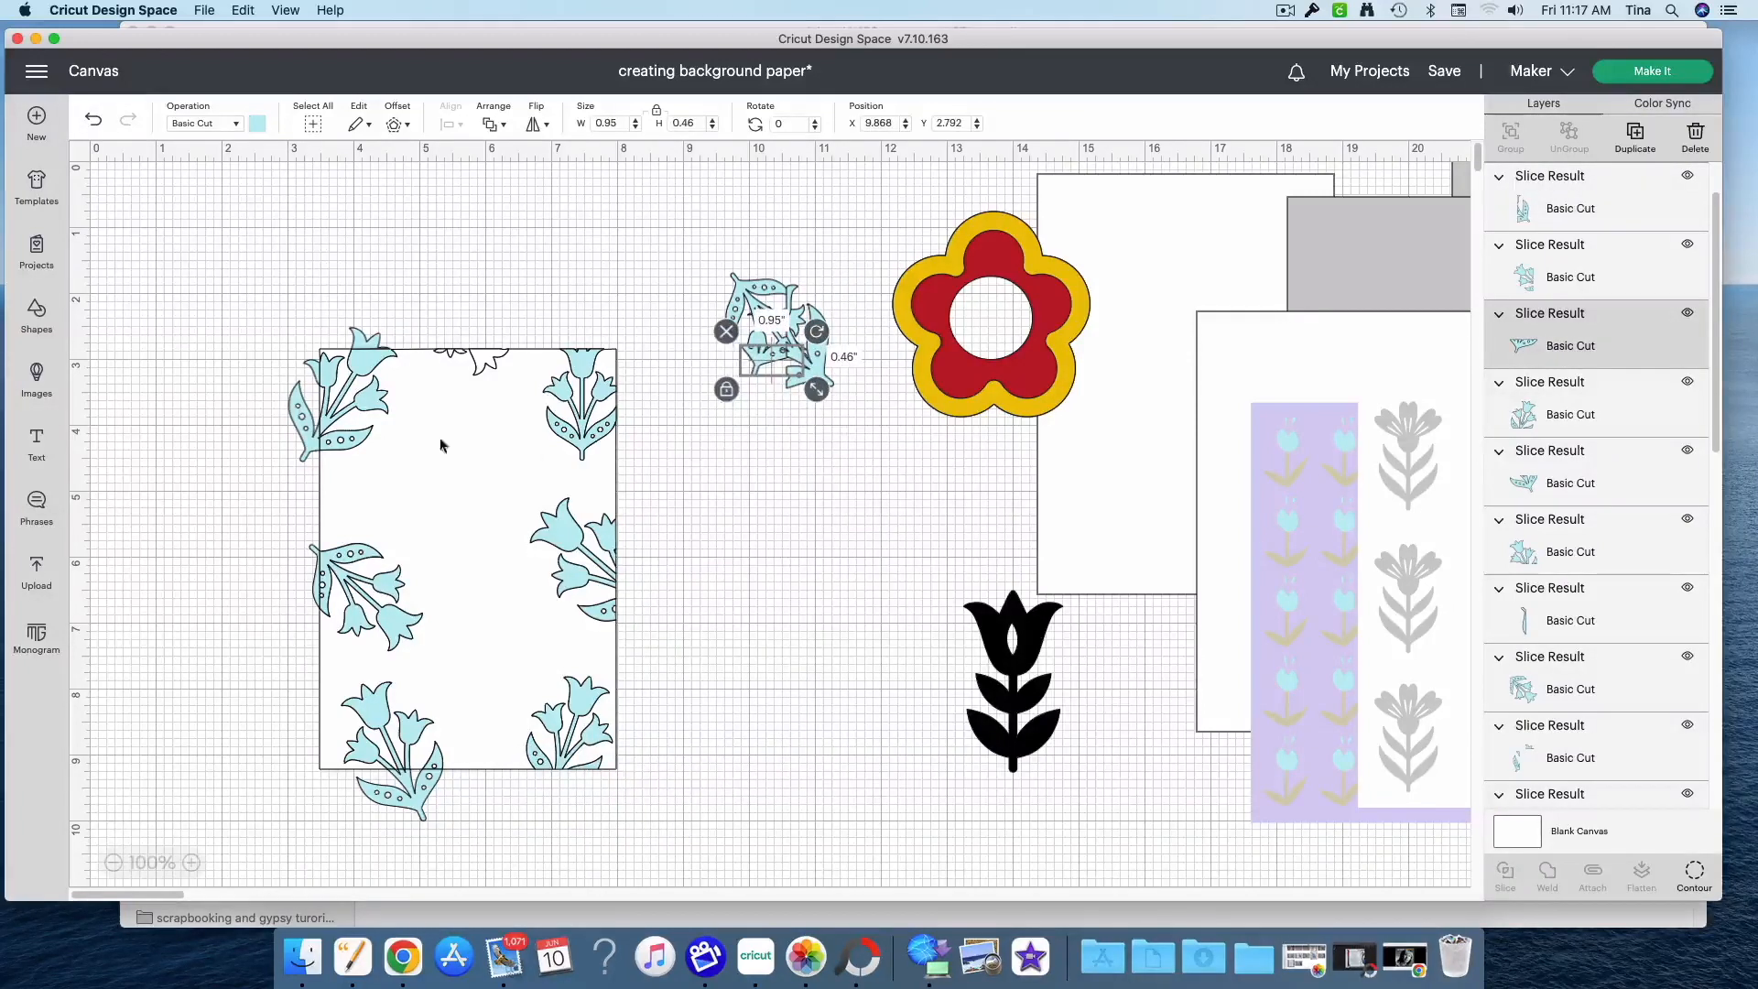
drag(295, 420, 739, 374)
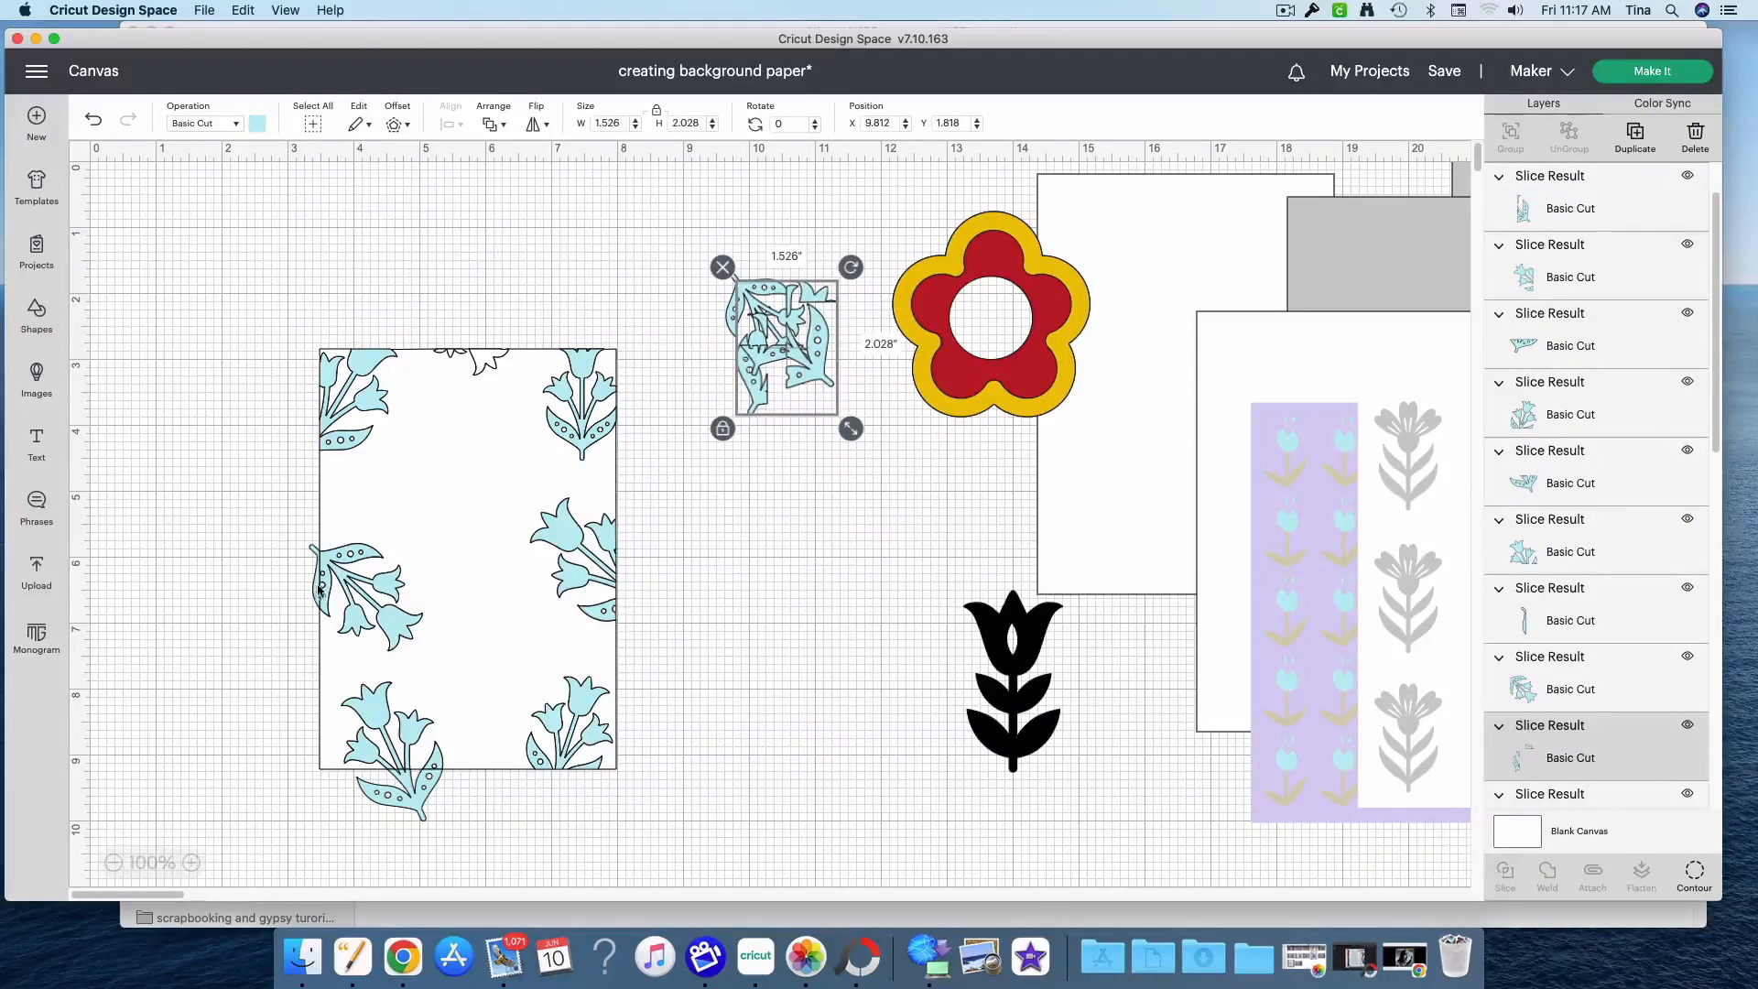
drag(314, 593, 753, 353)
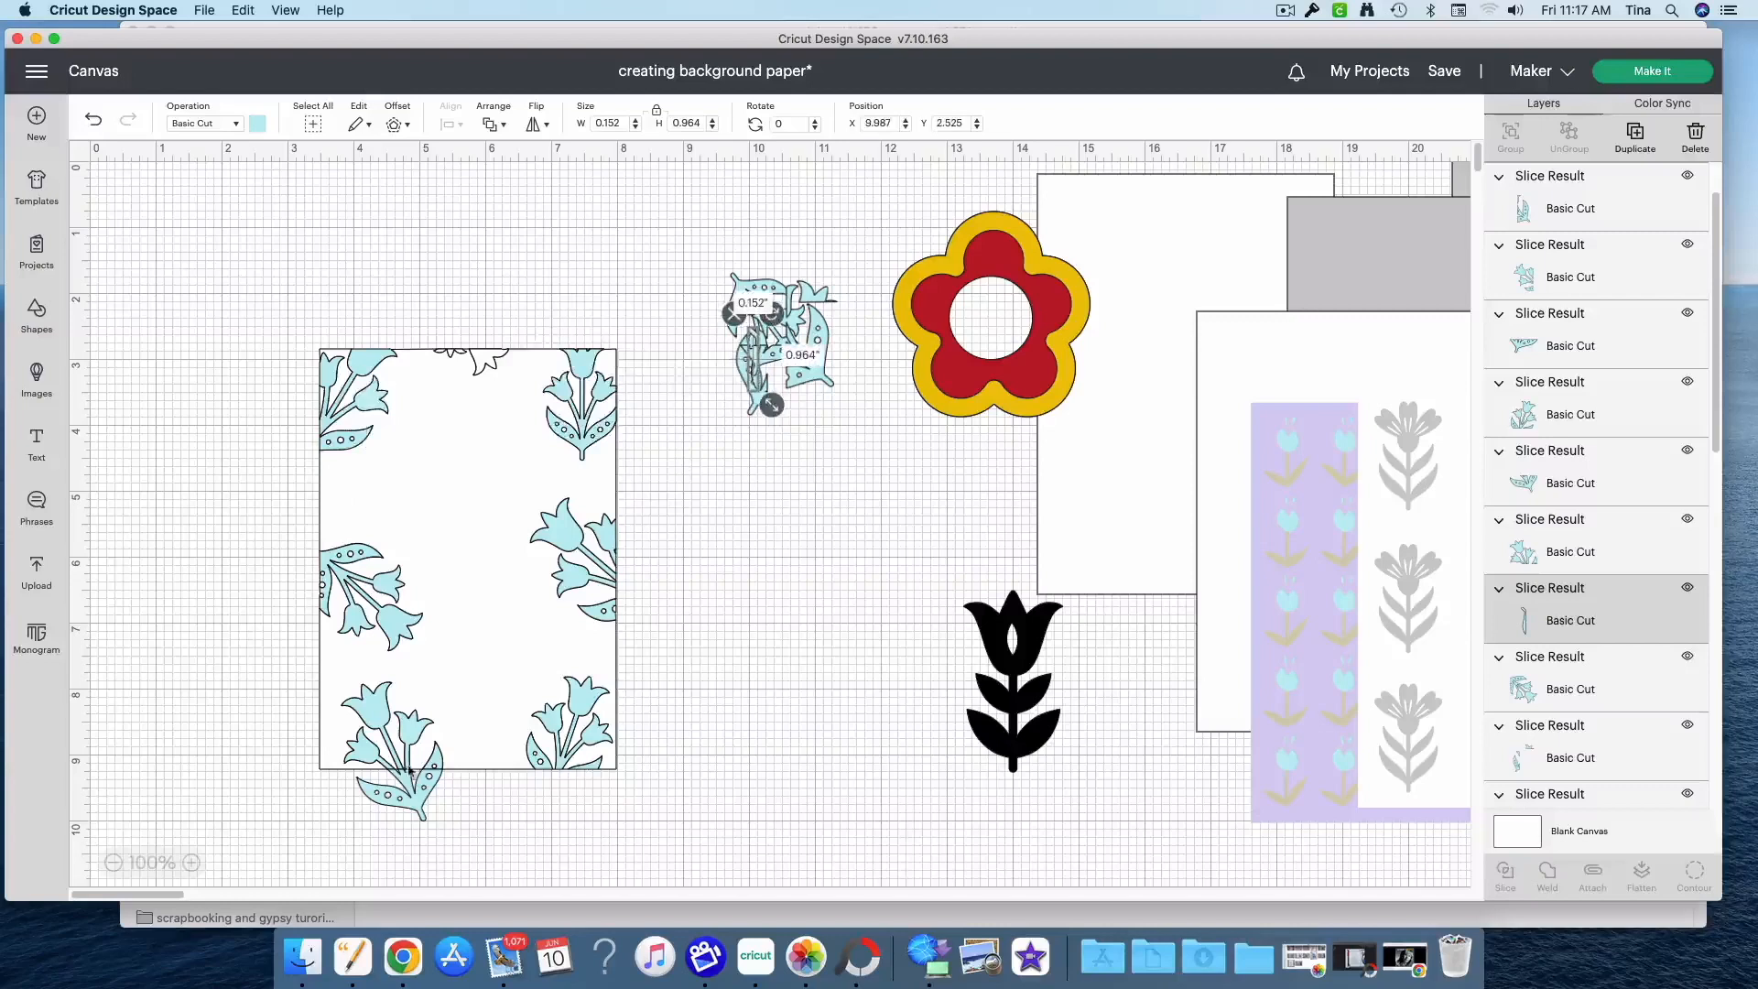
drag(412, 789, 771, 350)
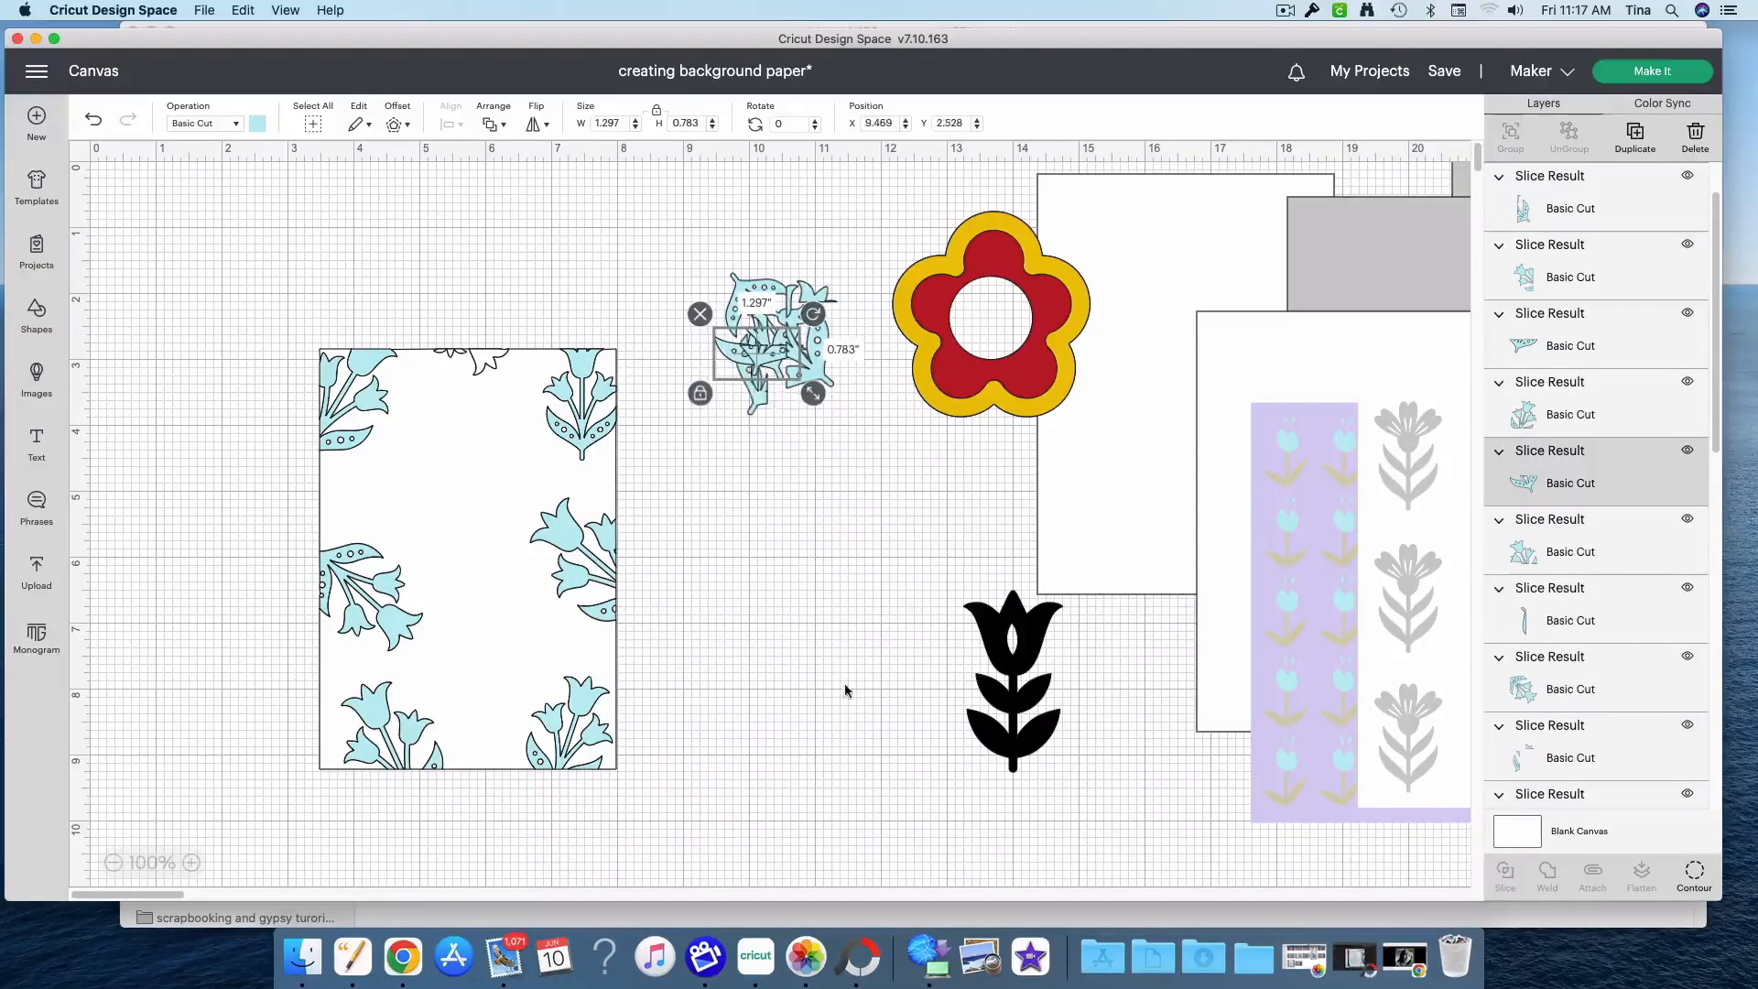
drag(710, 250, 852, 440)
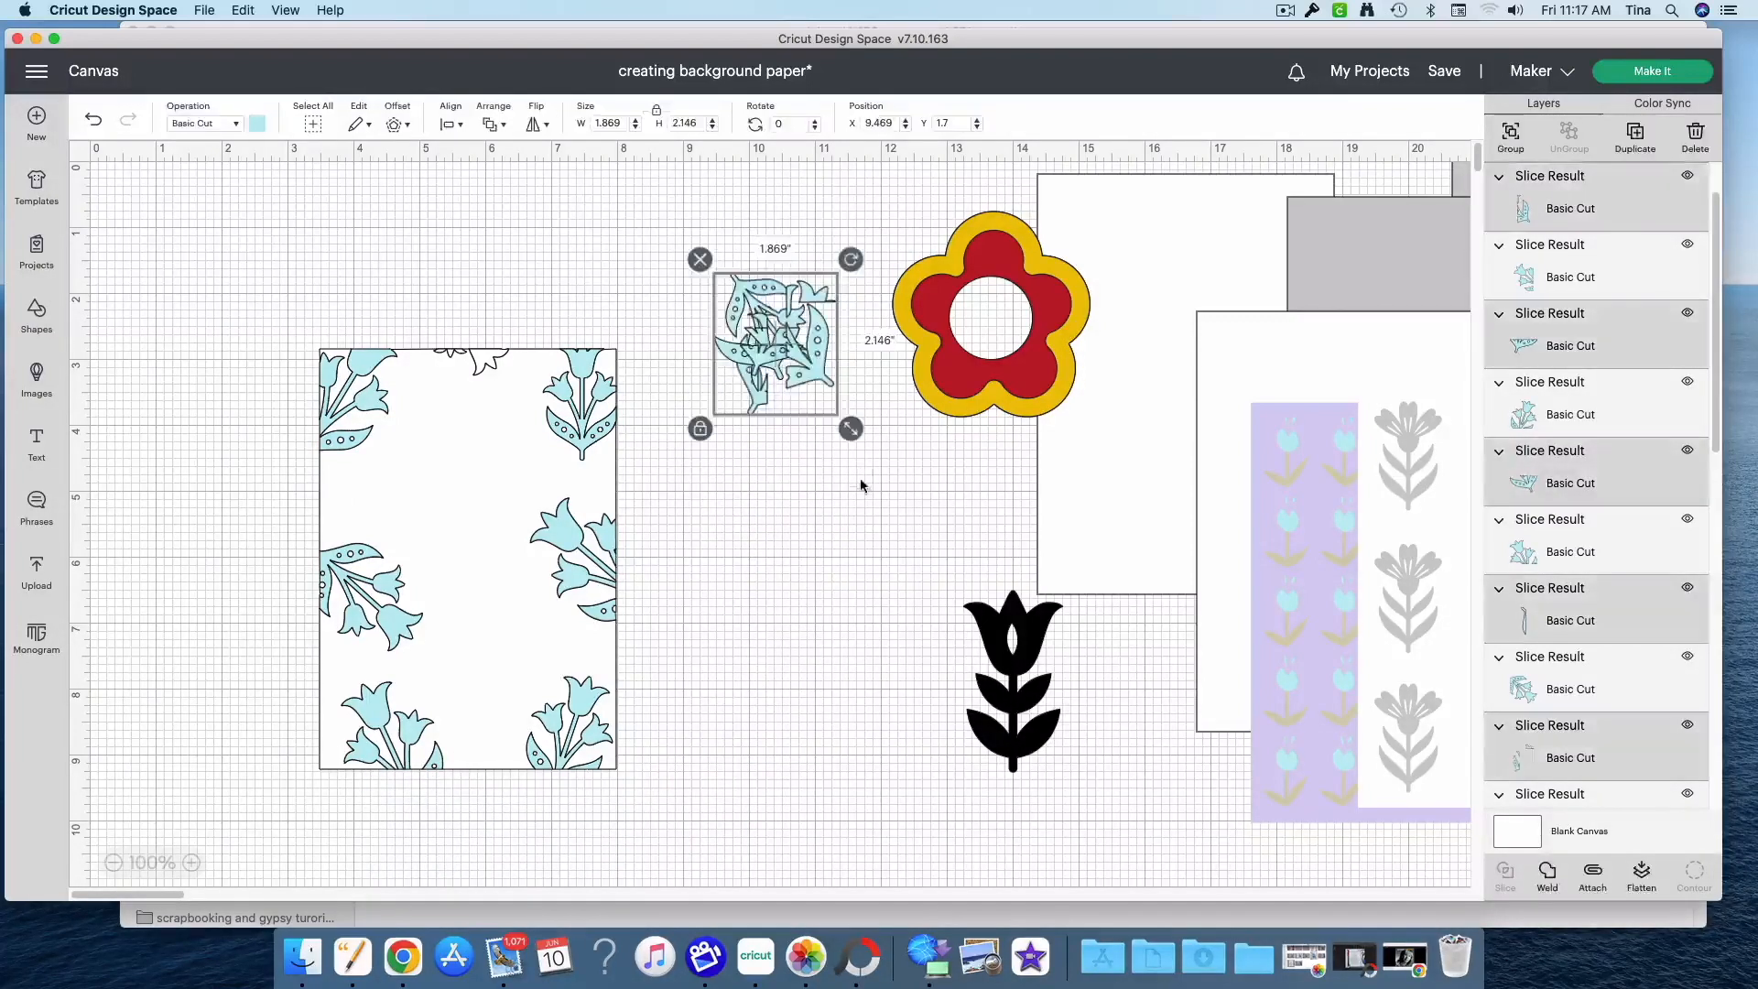
click(1696, 136)
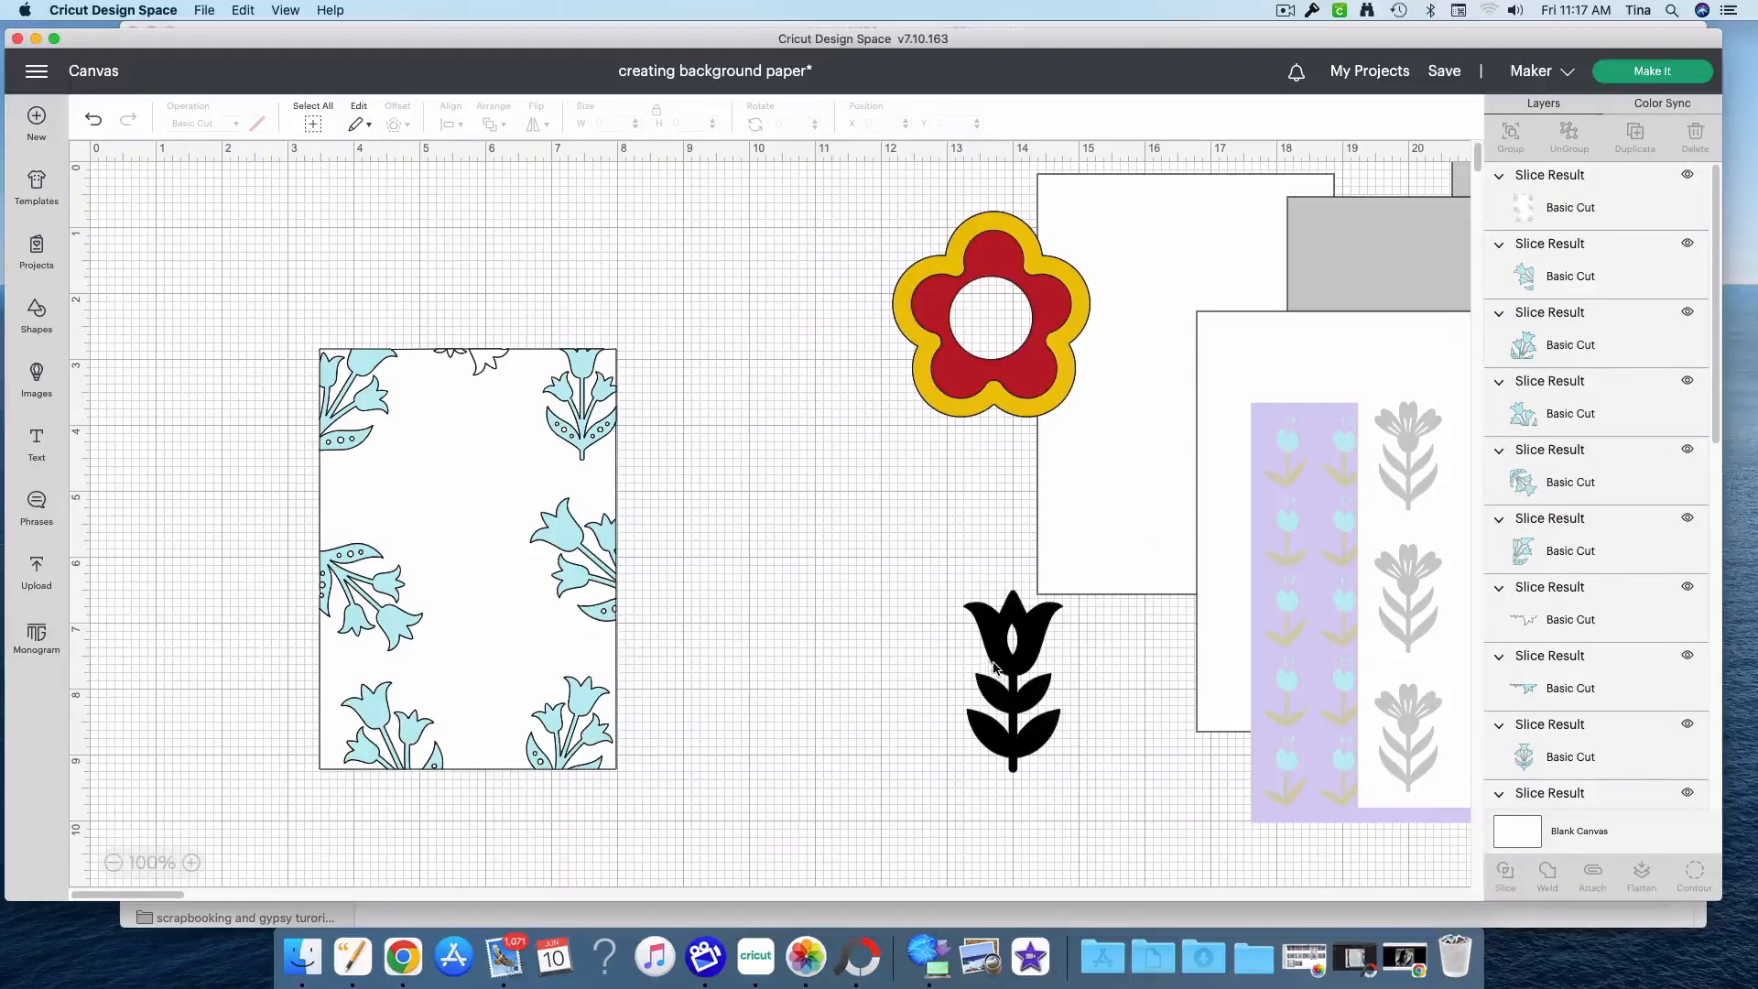
Delete the white slice piece over the top-edge tulip and move the spare white rectangle to about X 12.1, Y 2.3
click(482, 360)
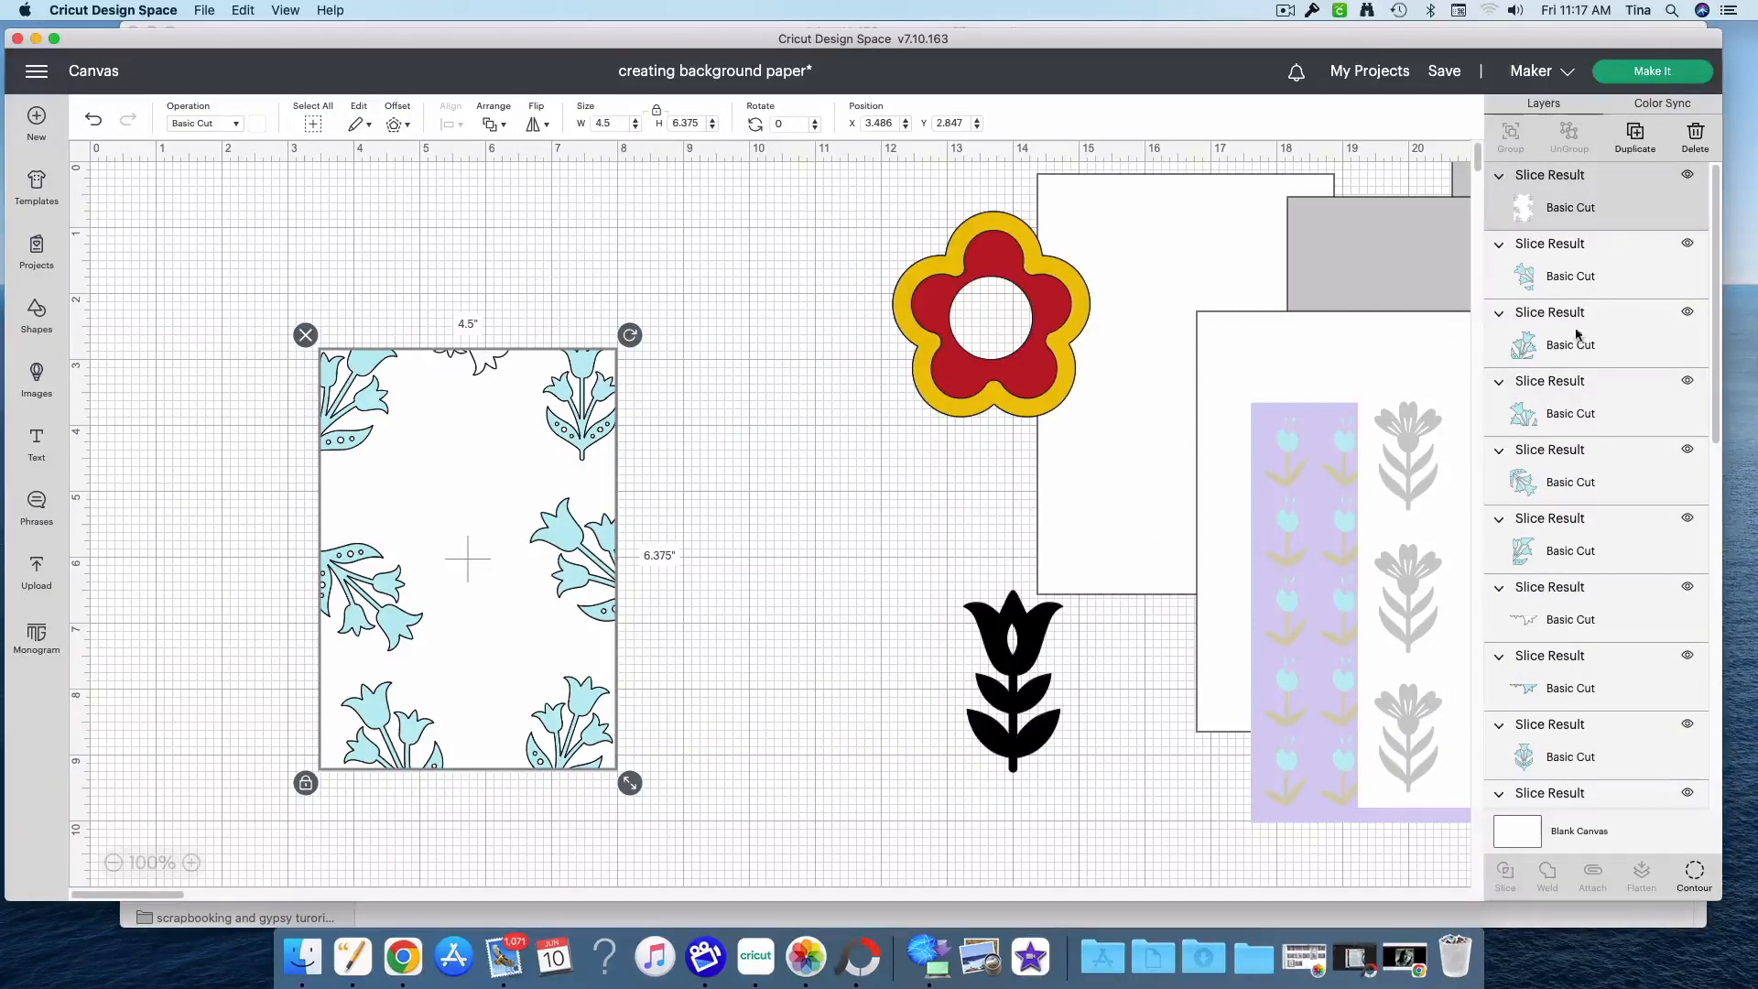
click(1662, 590)
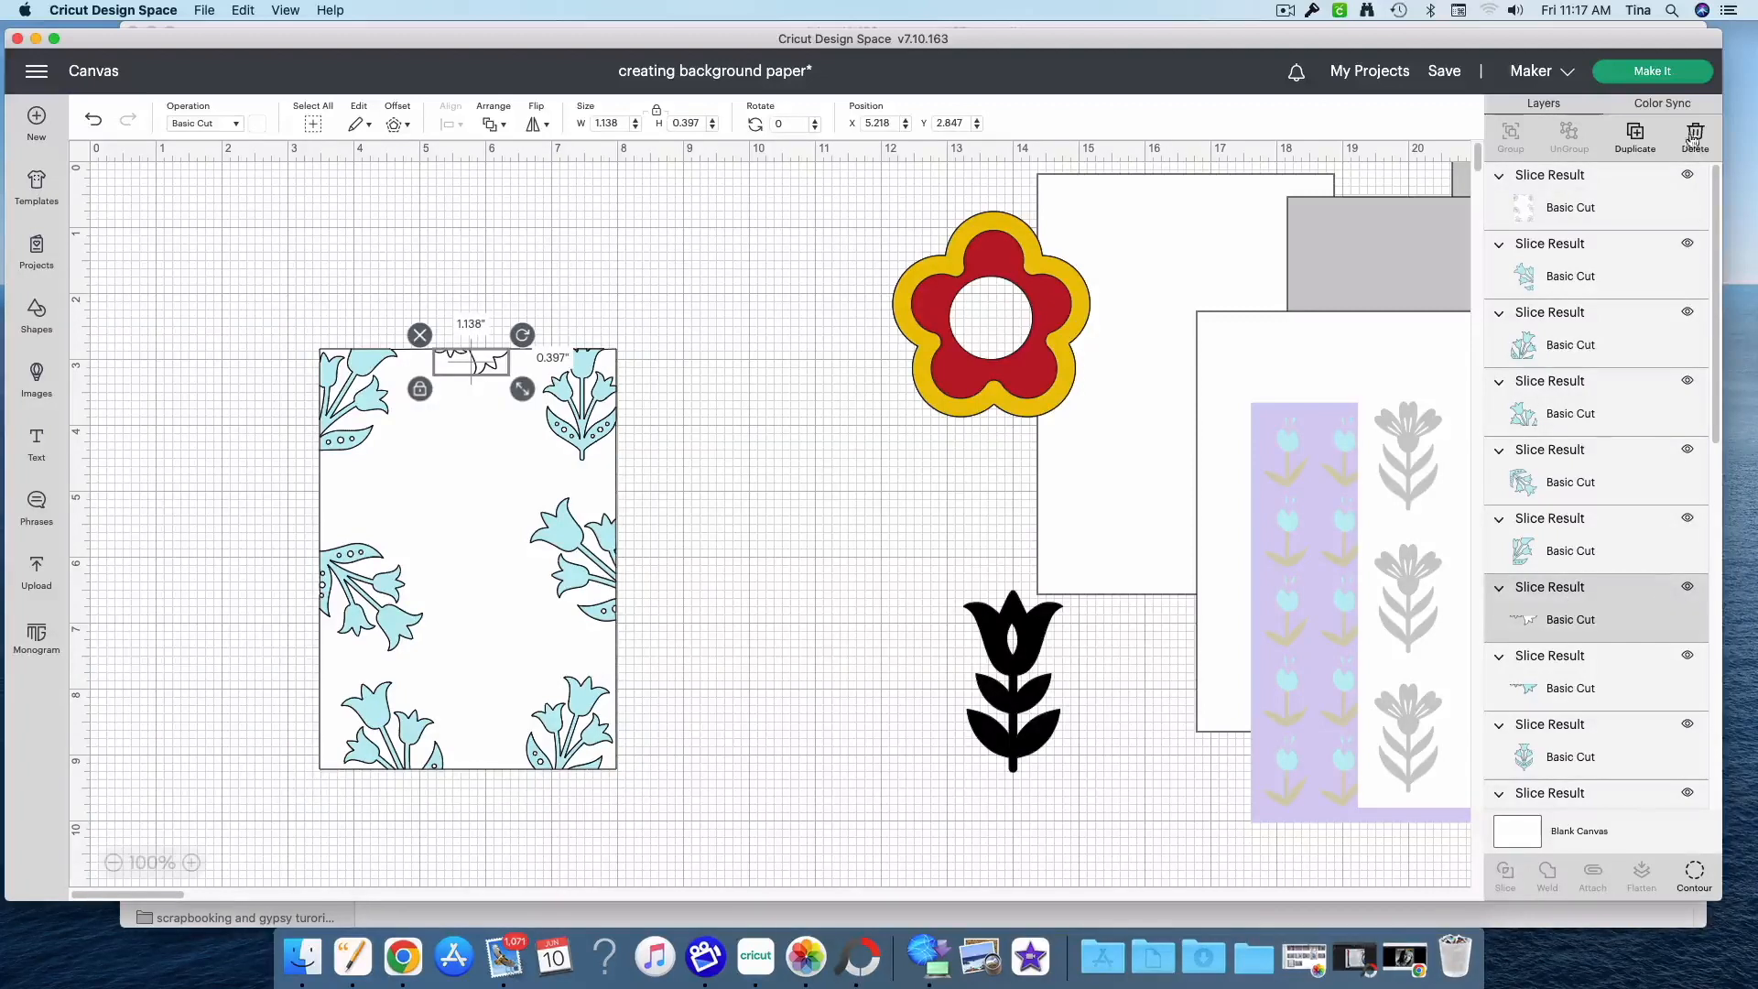
click(1696, 137)
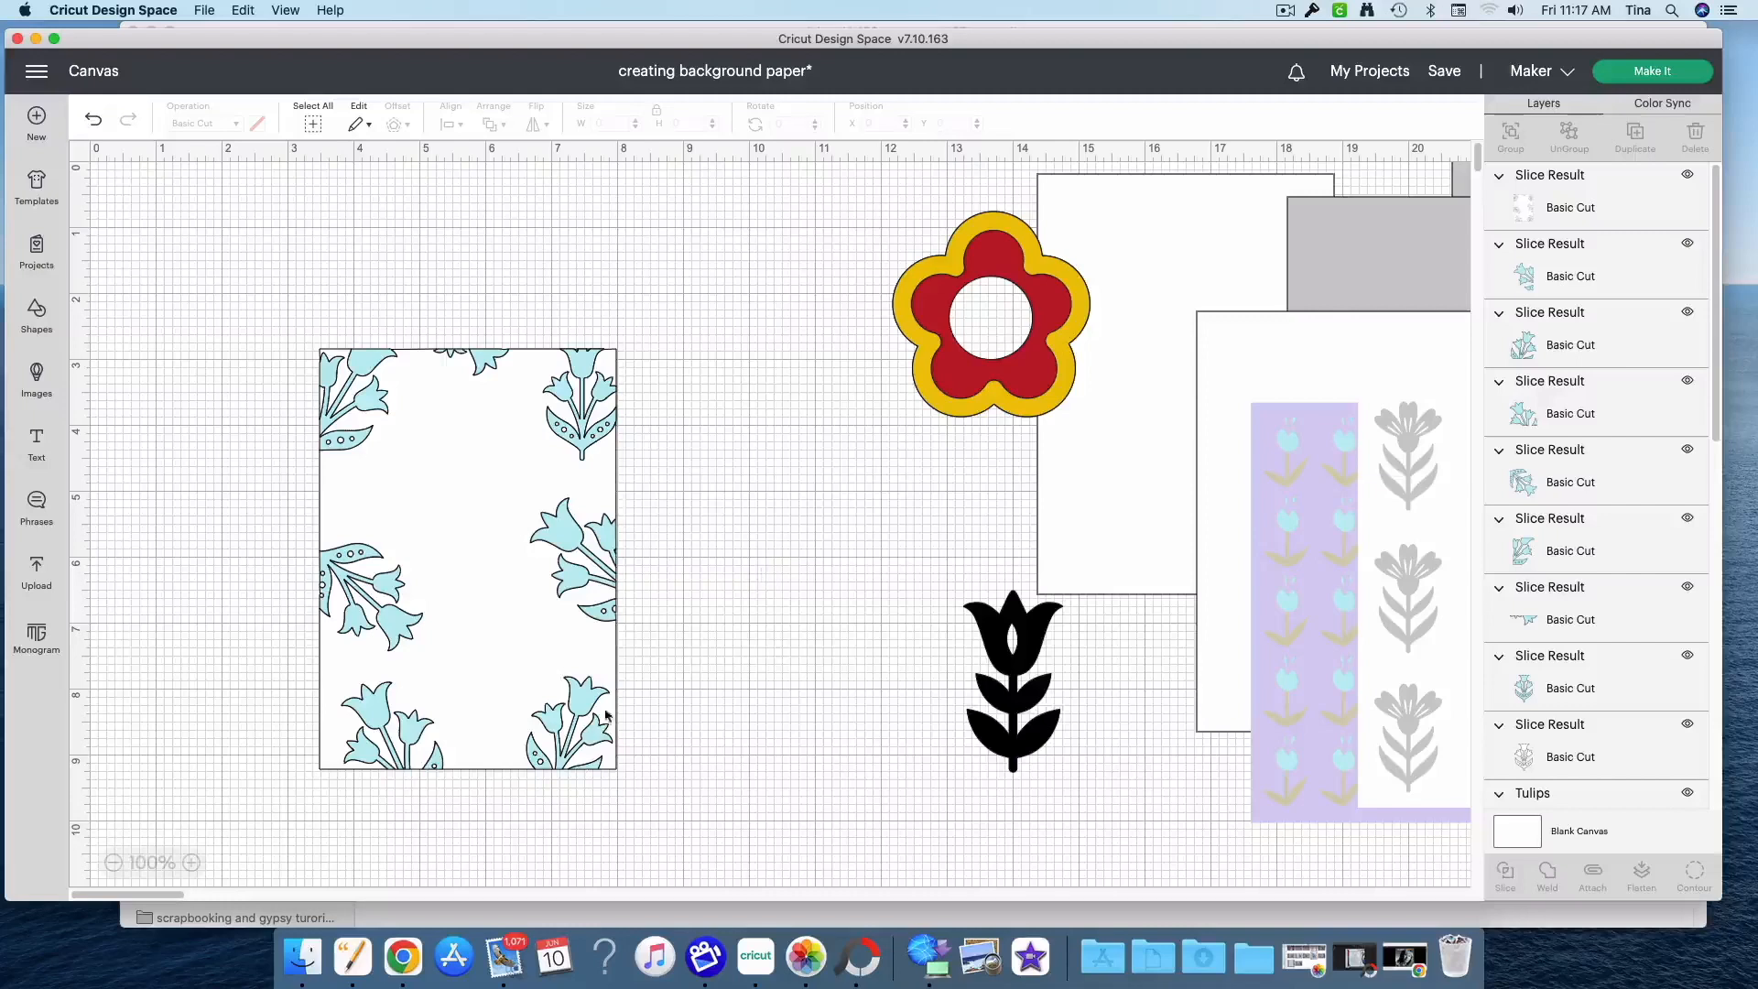
drag(1122, 466, 830, 678)
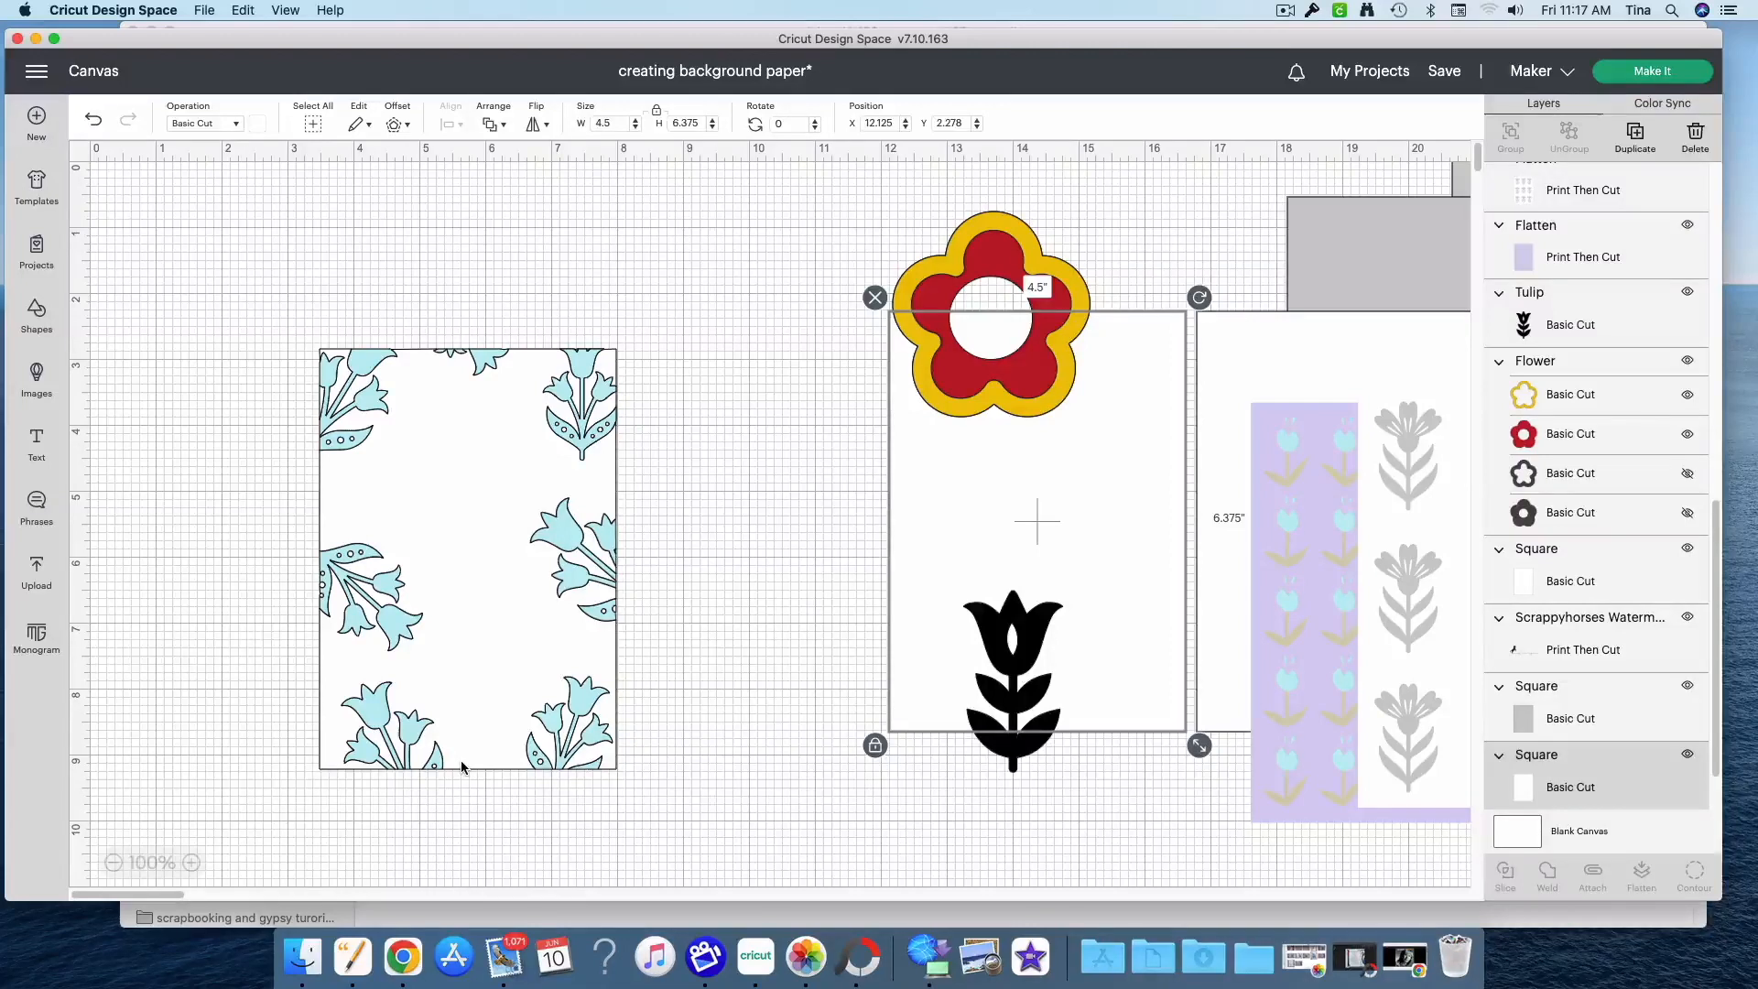
Add a text object and place it just beside the tulip rectangle at about X 8.9, Y 5.3
click(459, 760)
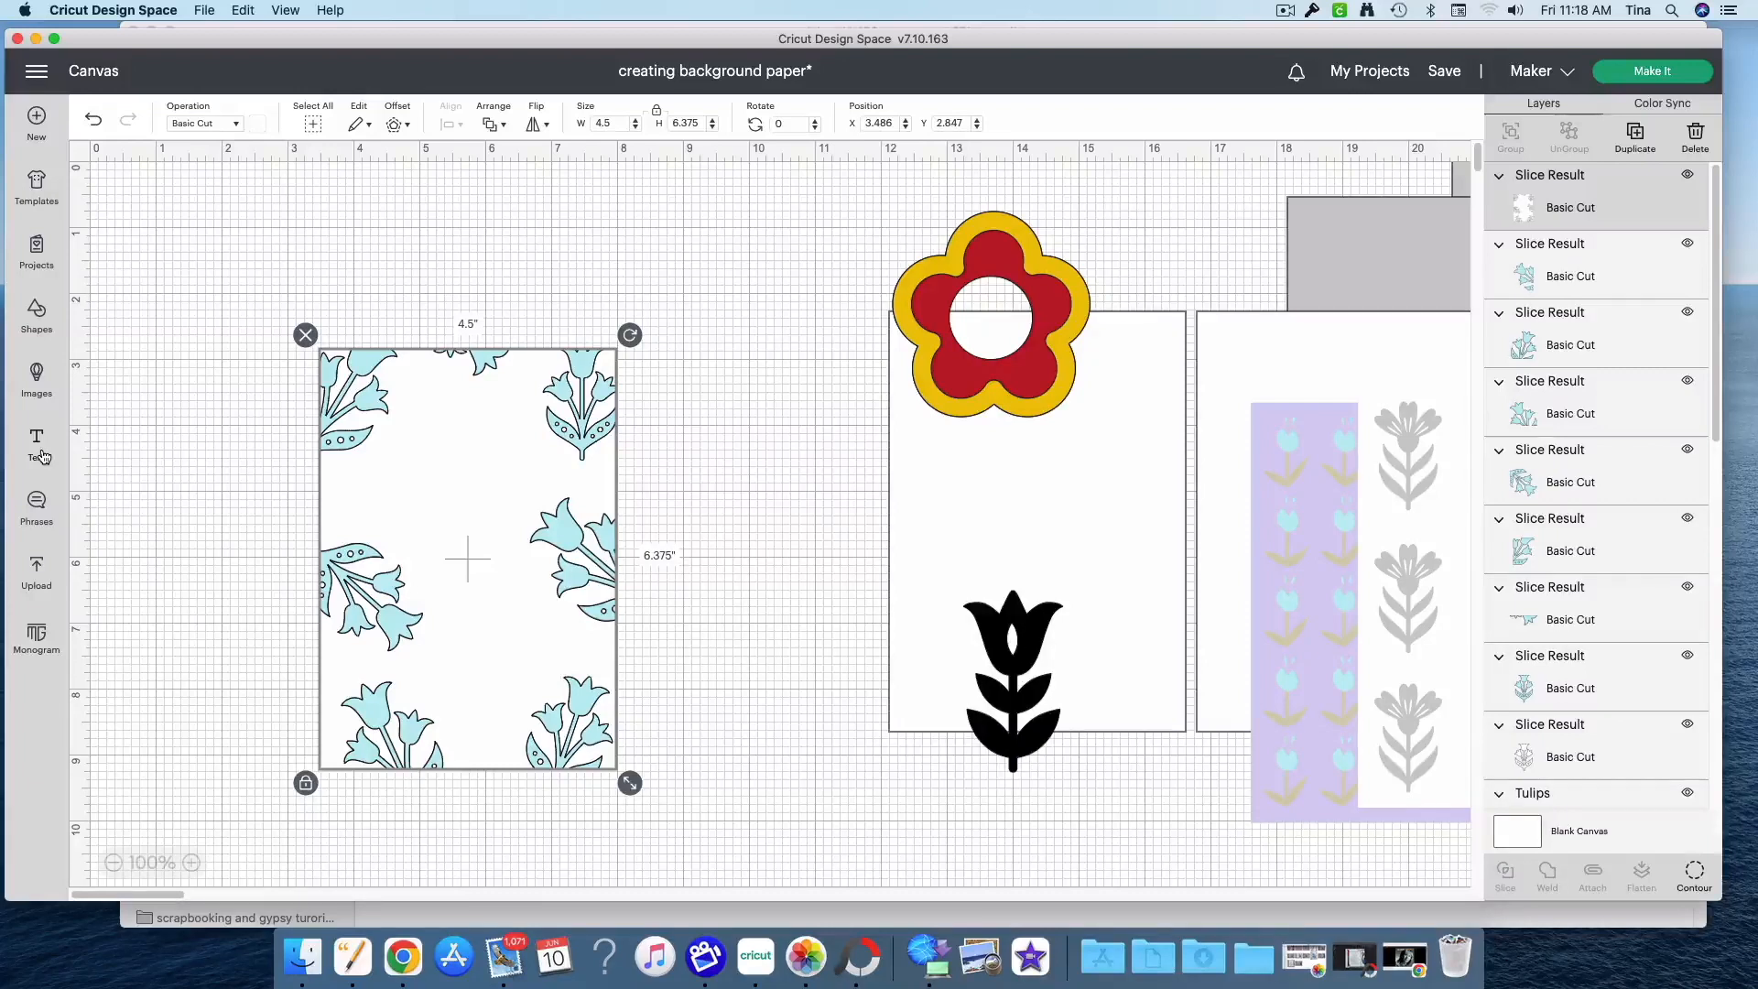
click(39, 457)
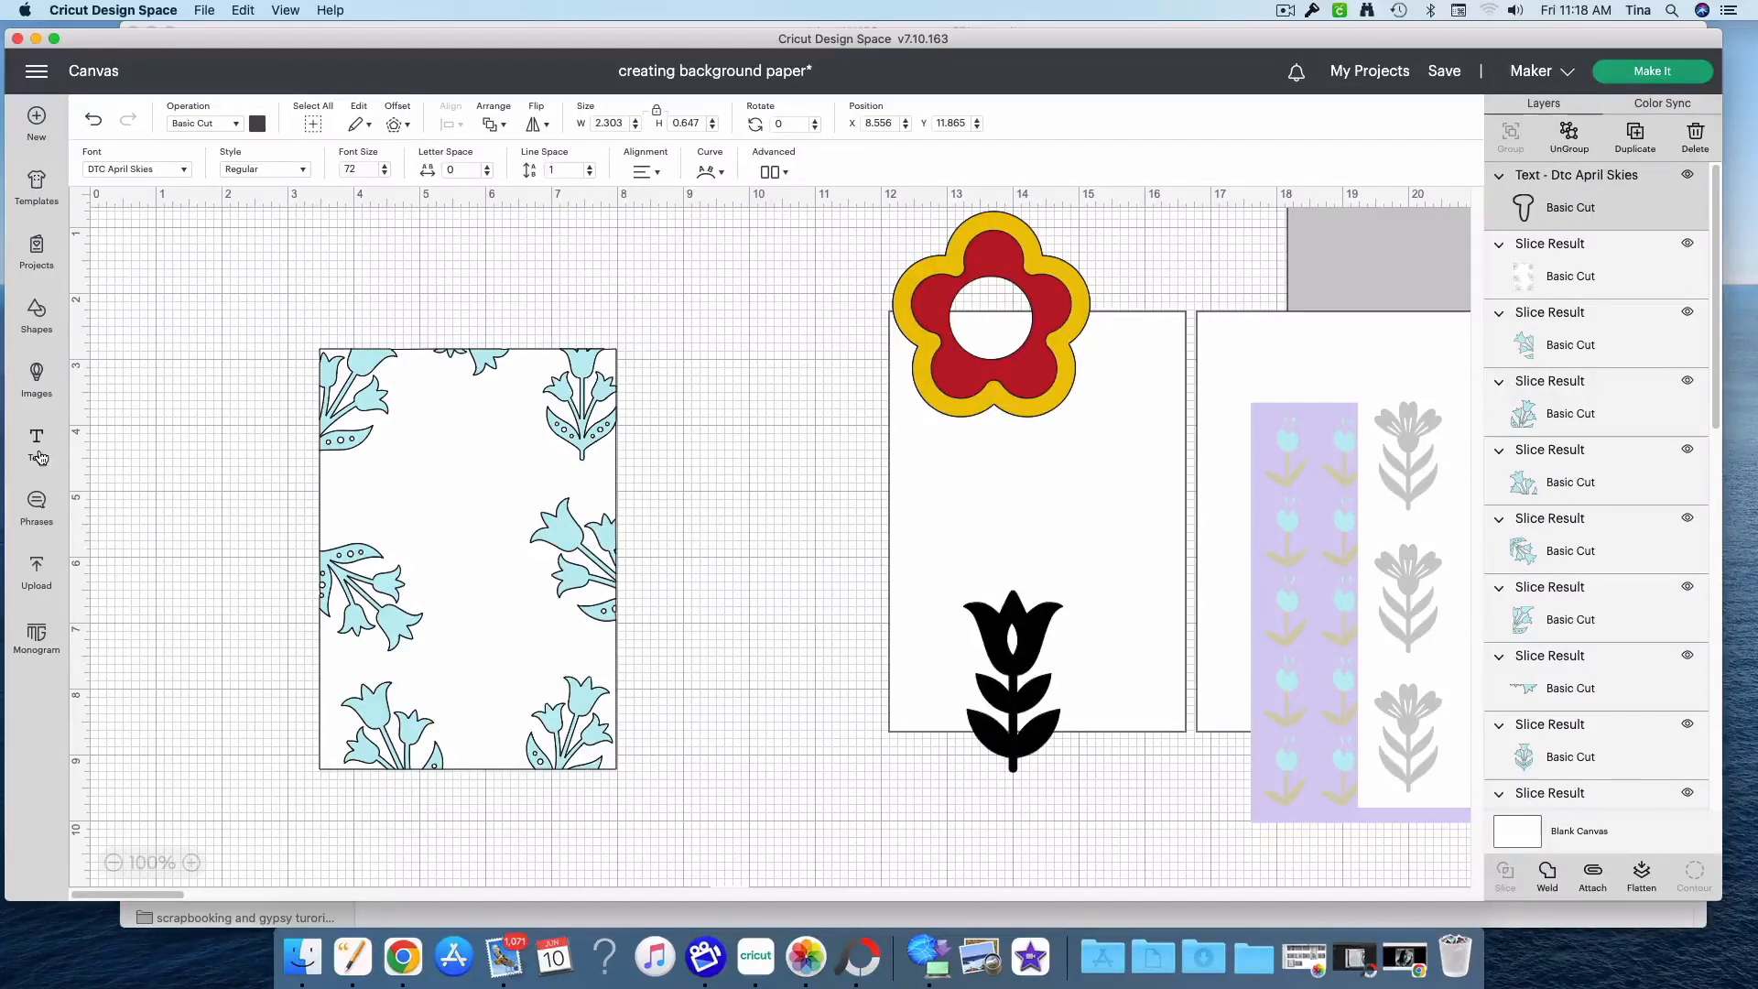
scroll(682, 531, down, 6)
click(754, 445)
drag(753, 445, 396, 422)
click(868, 504)
drag(753, 434, 744, 236)
scroll(799, 535, up, 10)
drag(747, 698, 772, 439)
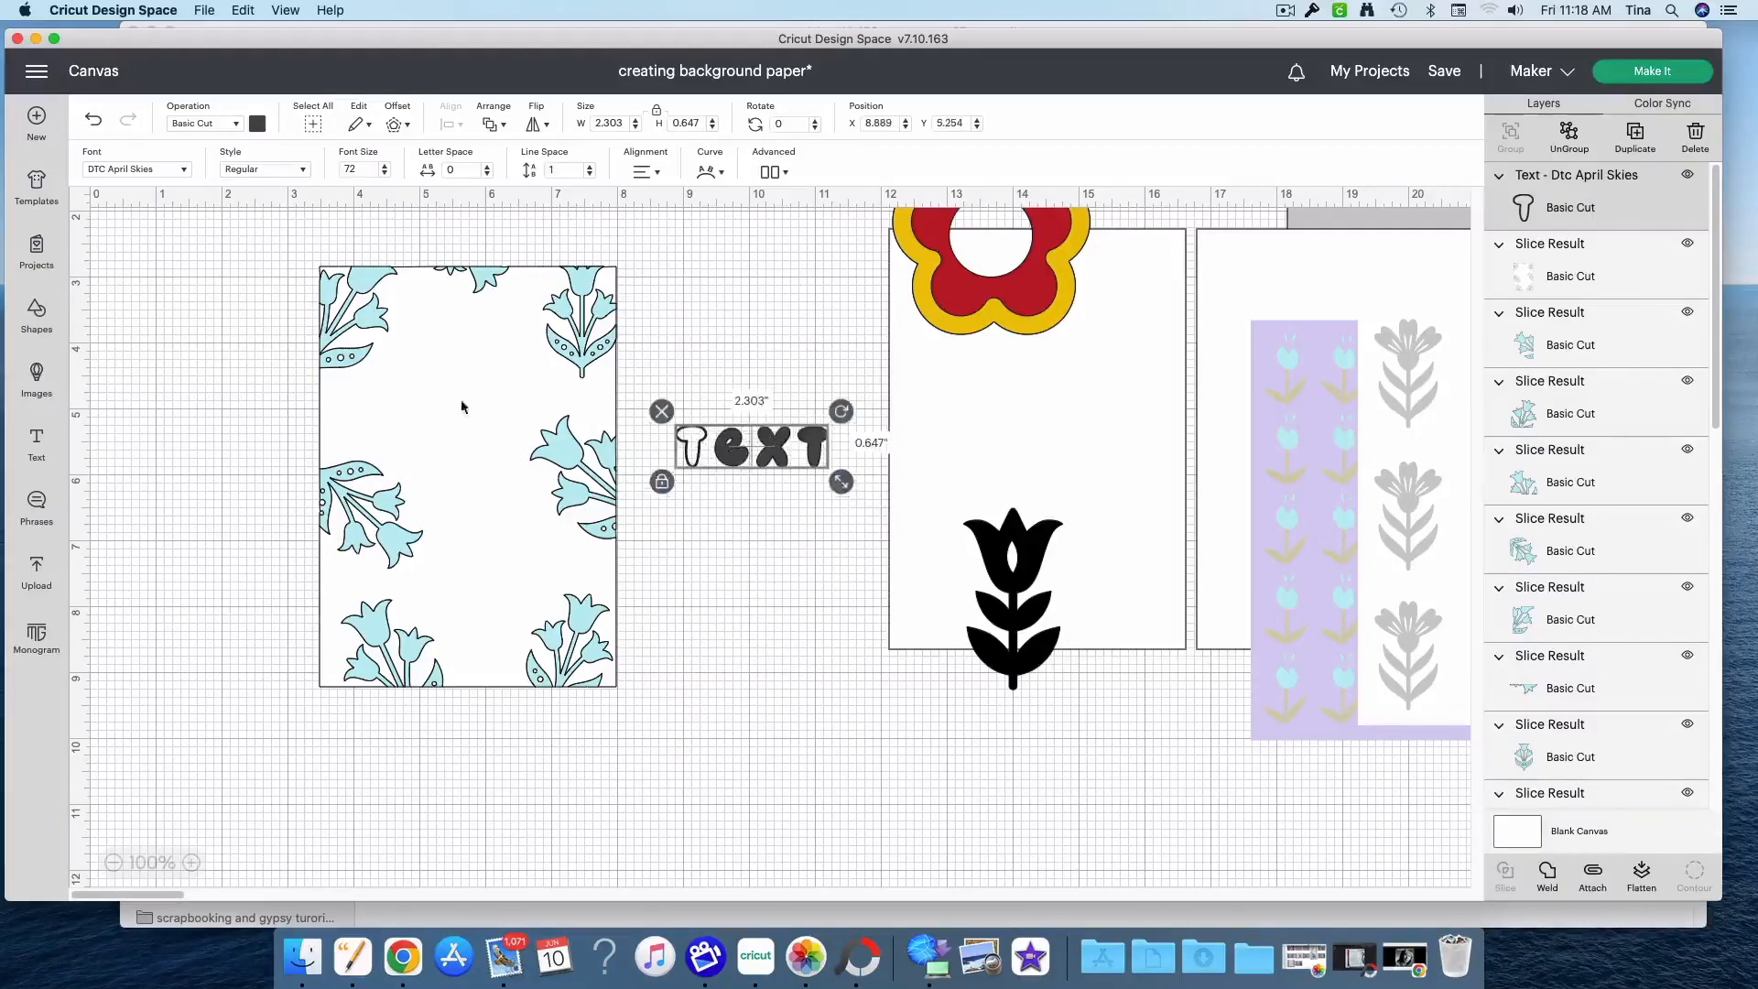
Change the text's font to American Typewriter
click(149, 174)
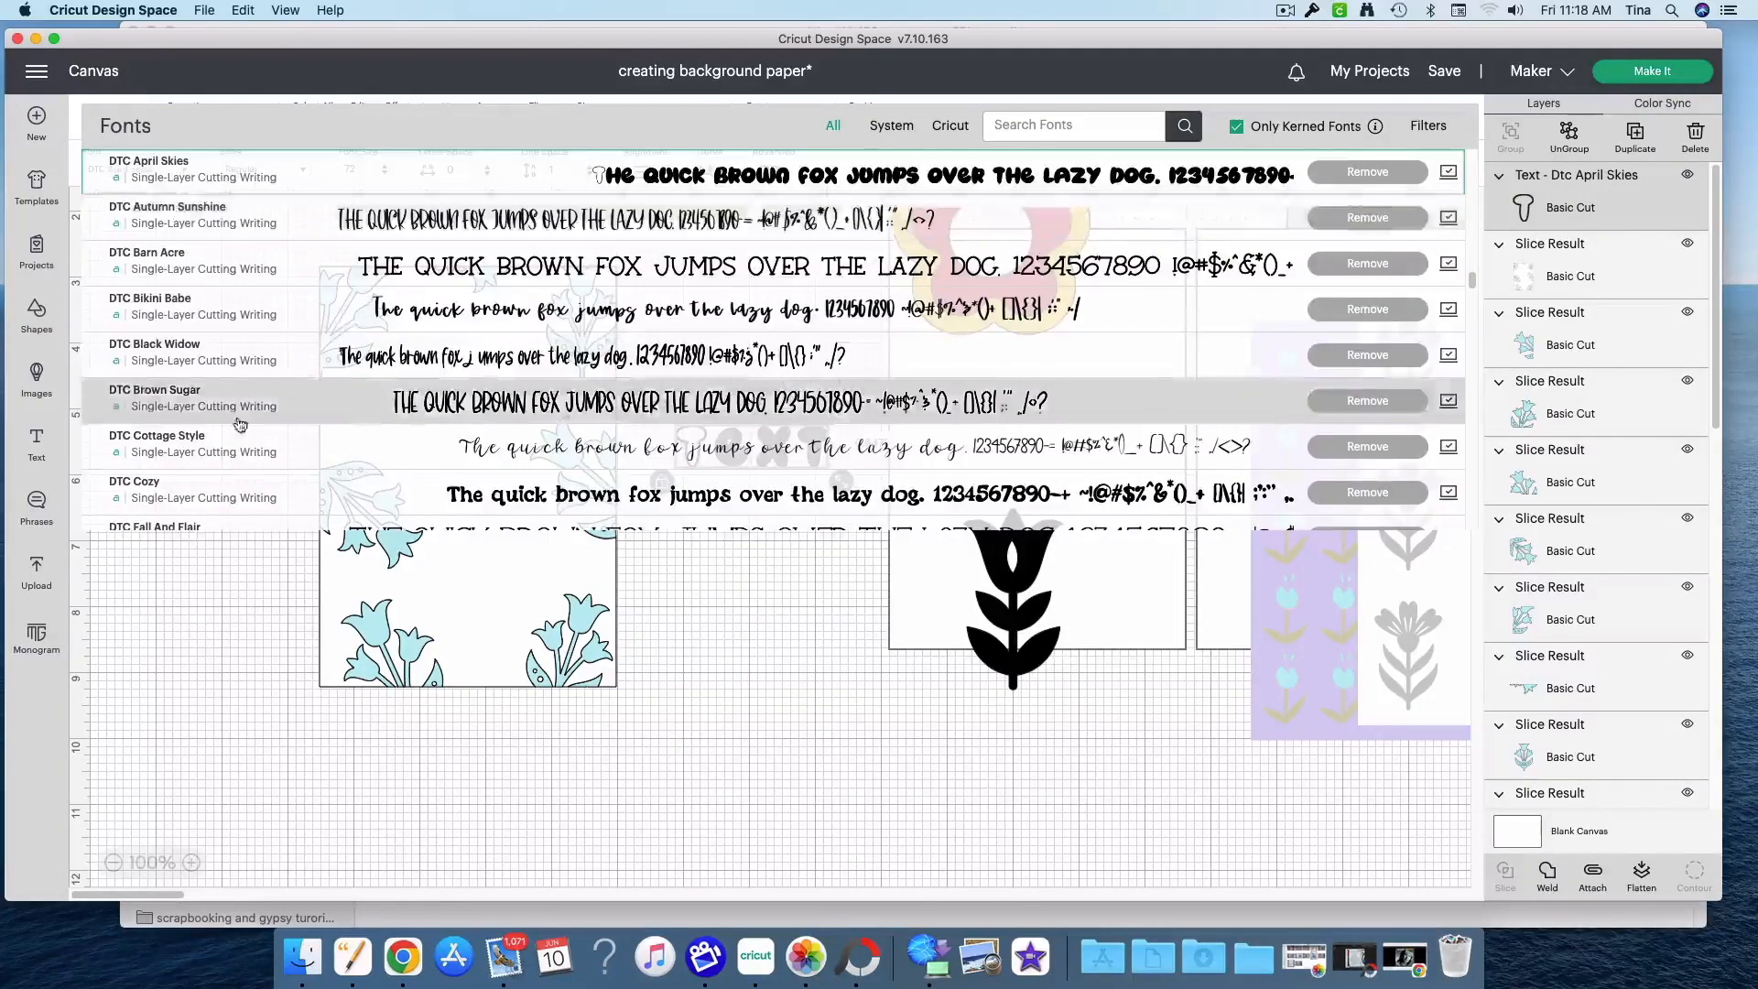
scroll(241, 410, up, 15)
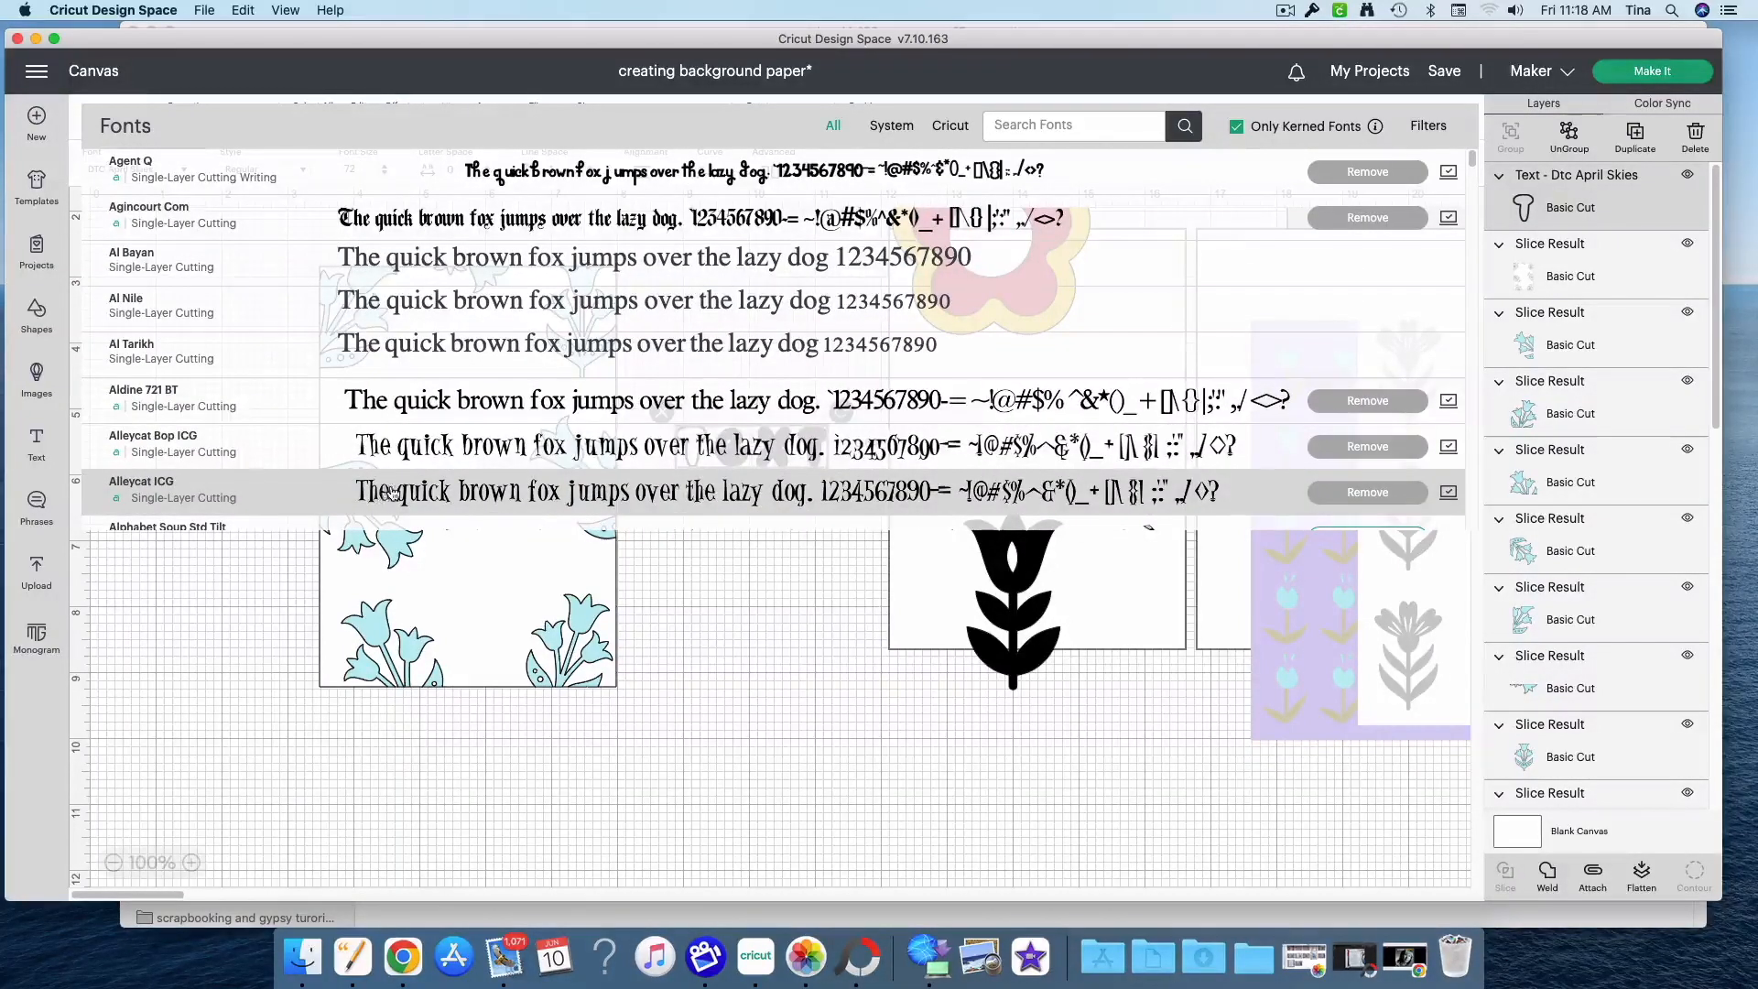
scroll(393, 492, down, 3)
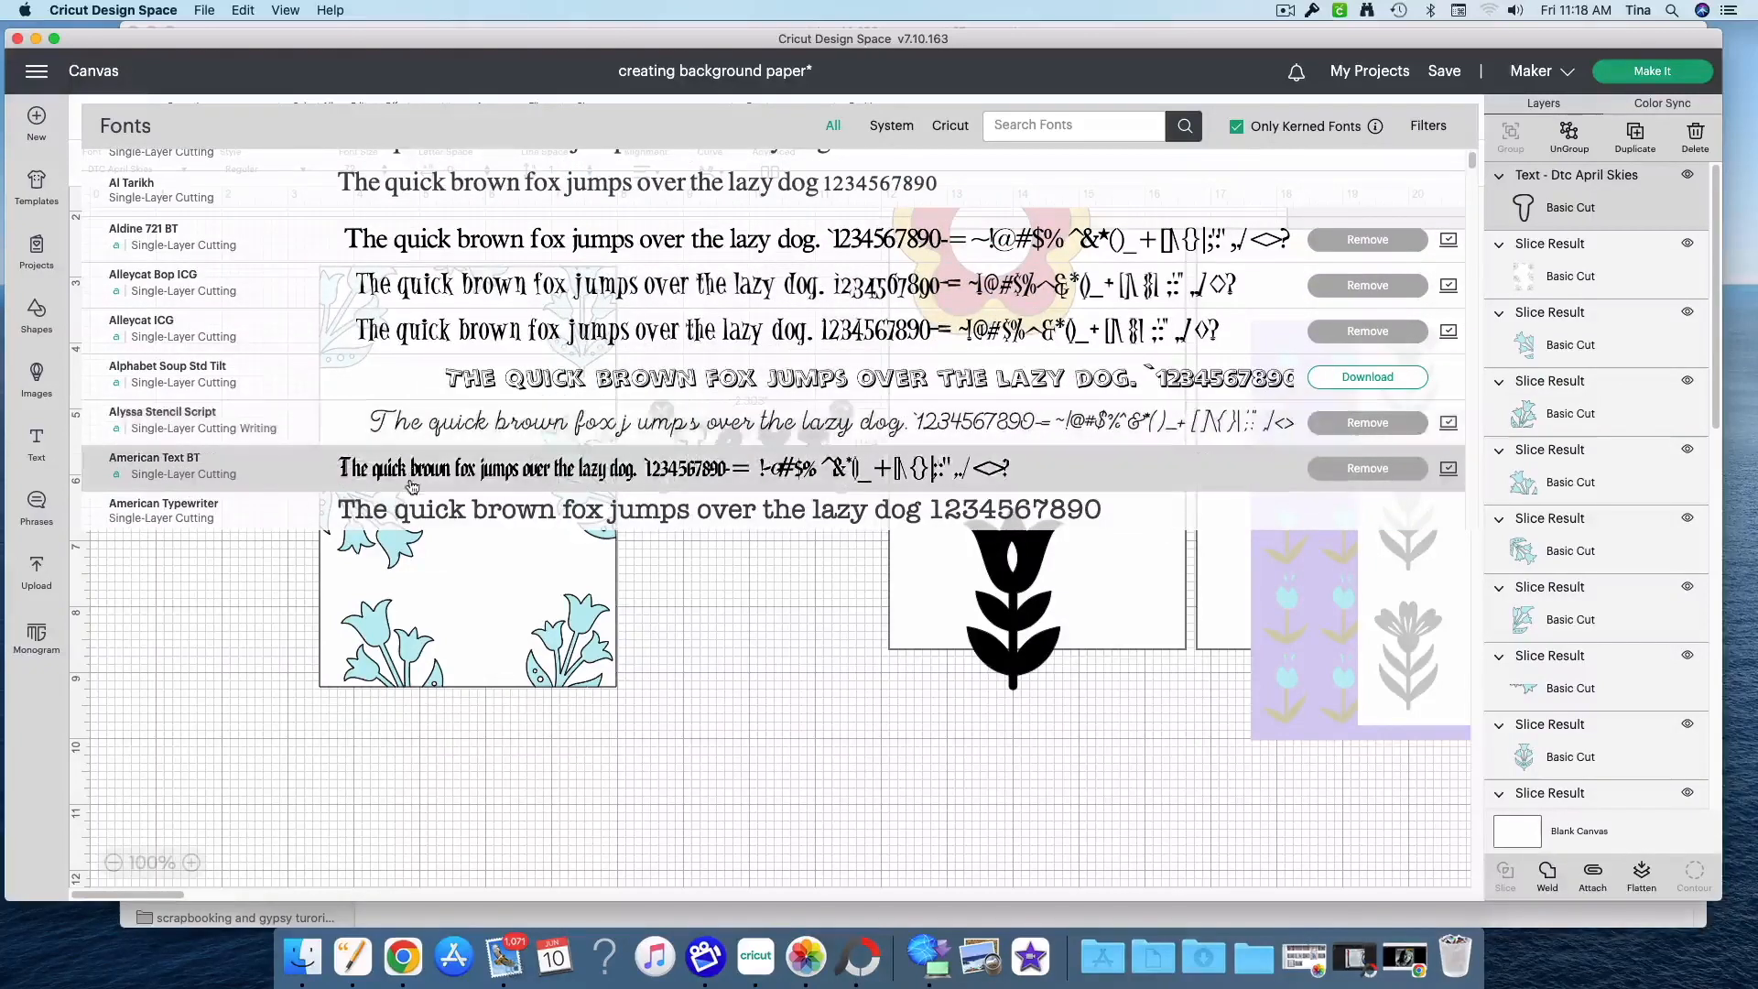
click(412, 509)
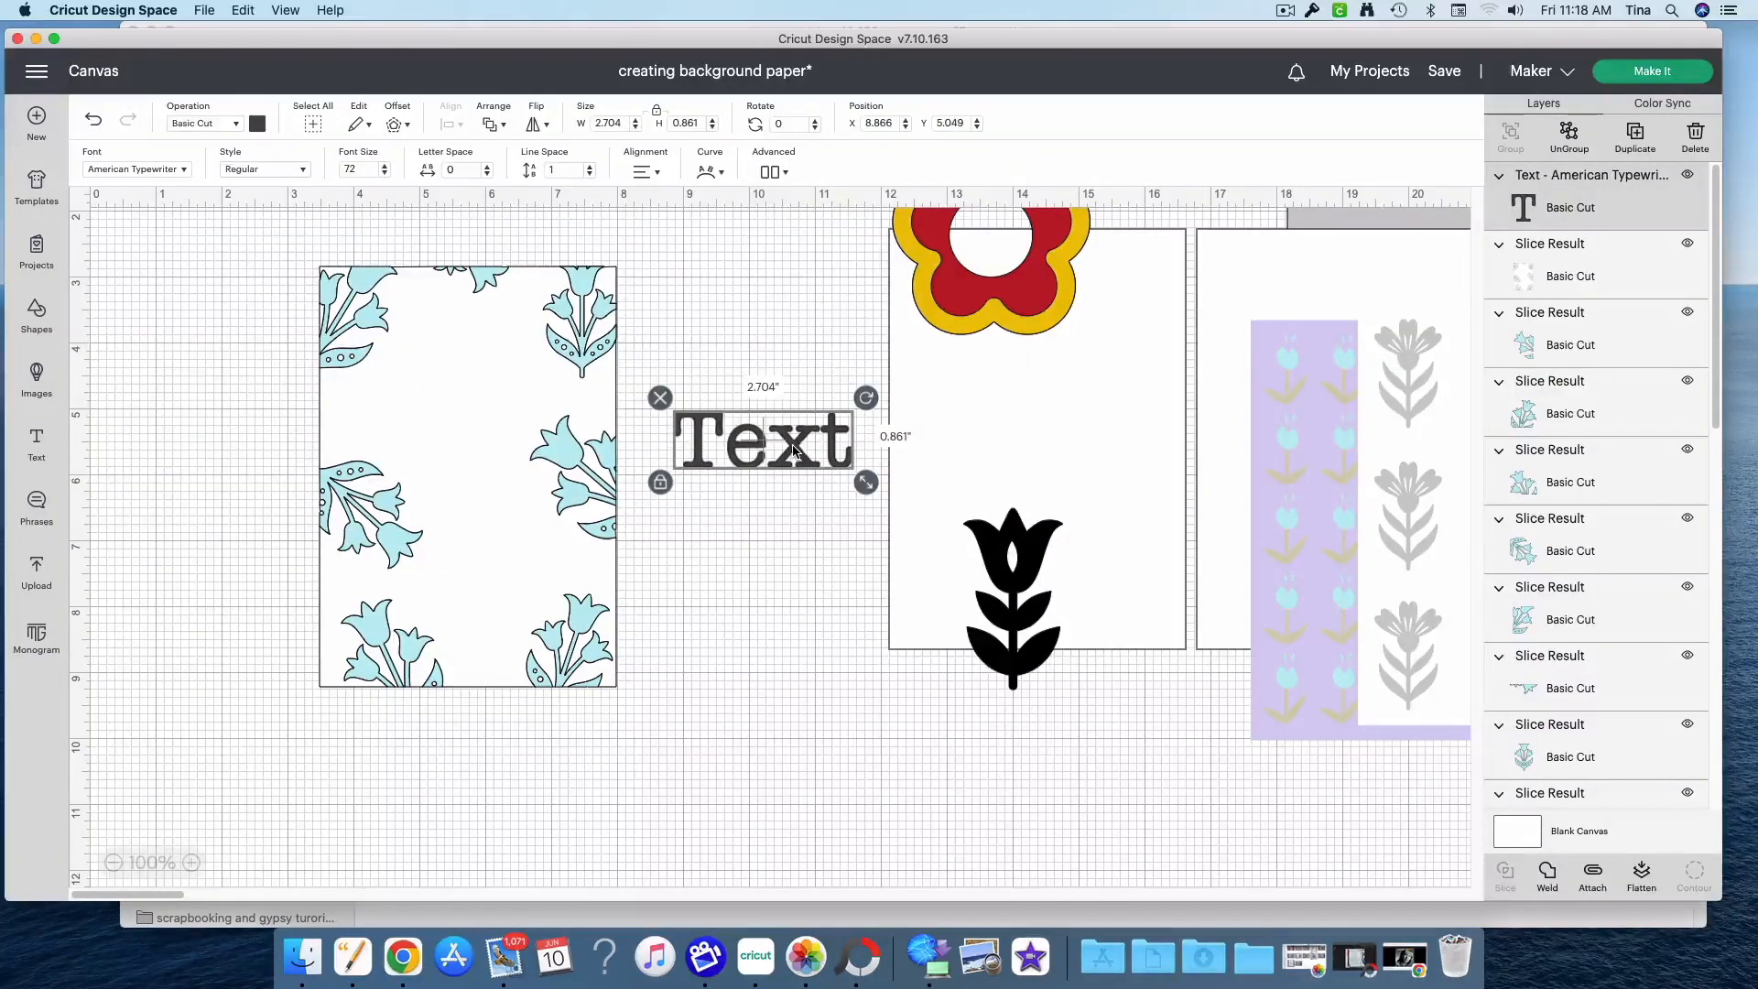
Check the tulip rectangle's X position and replace the placeholder text with 3.486
click(520, 411)
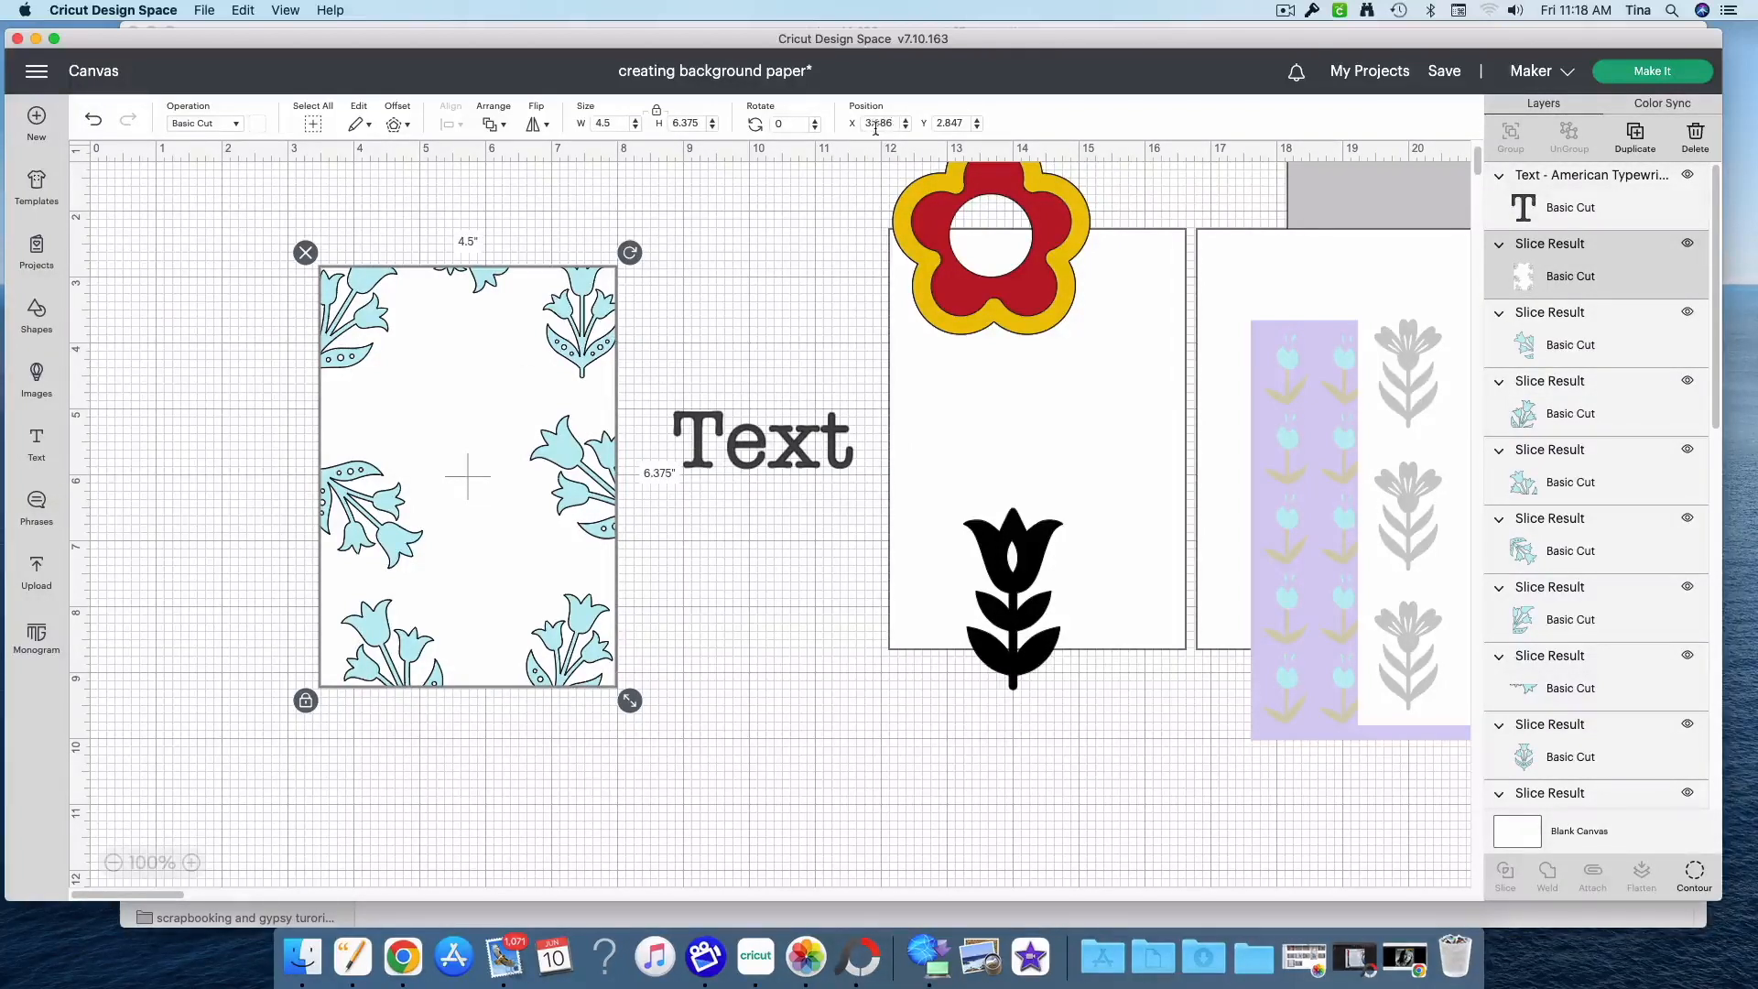
double_click(822, 437)
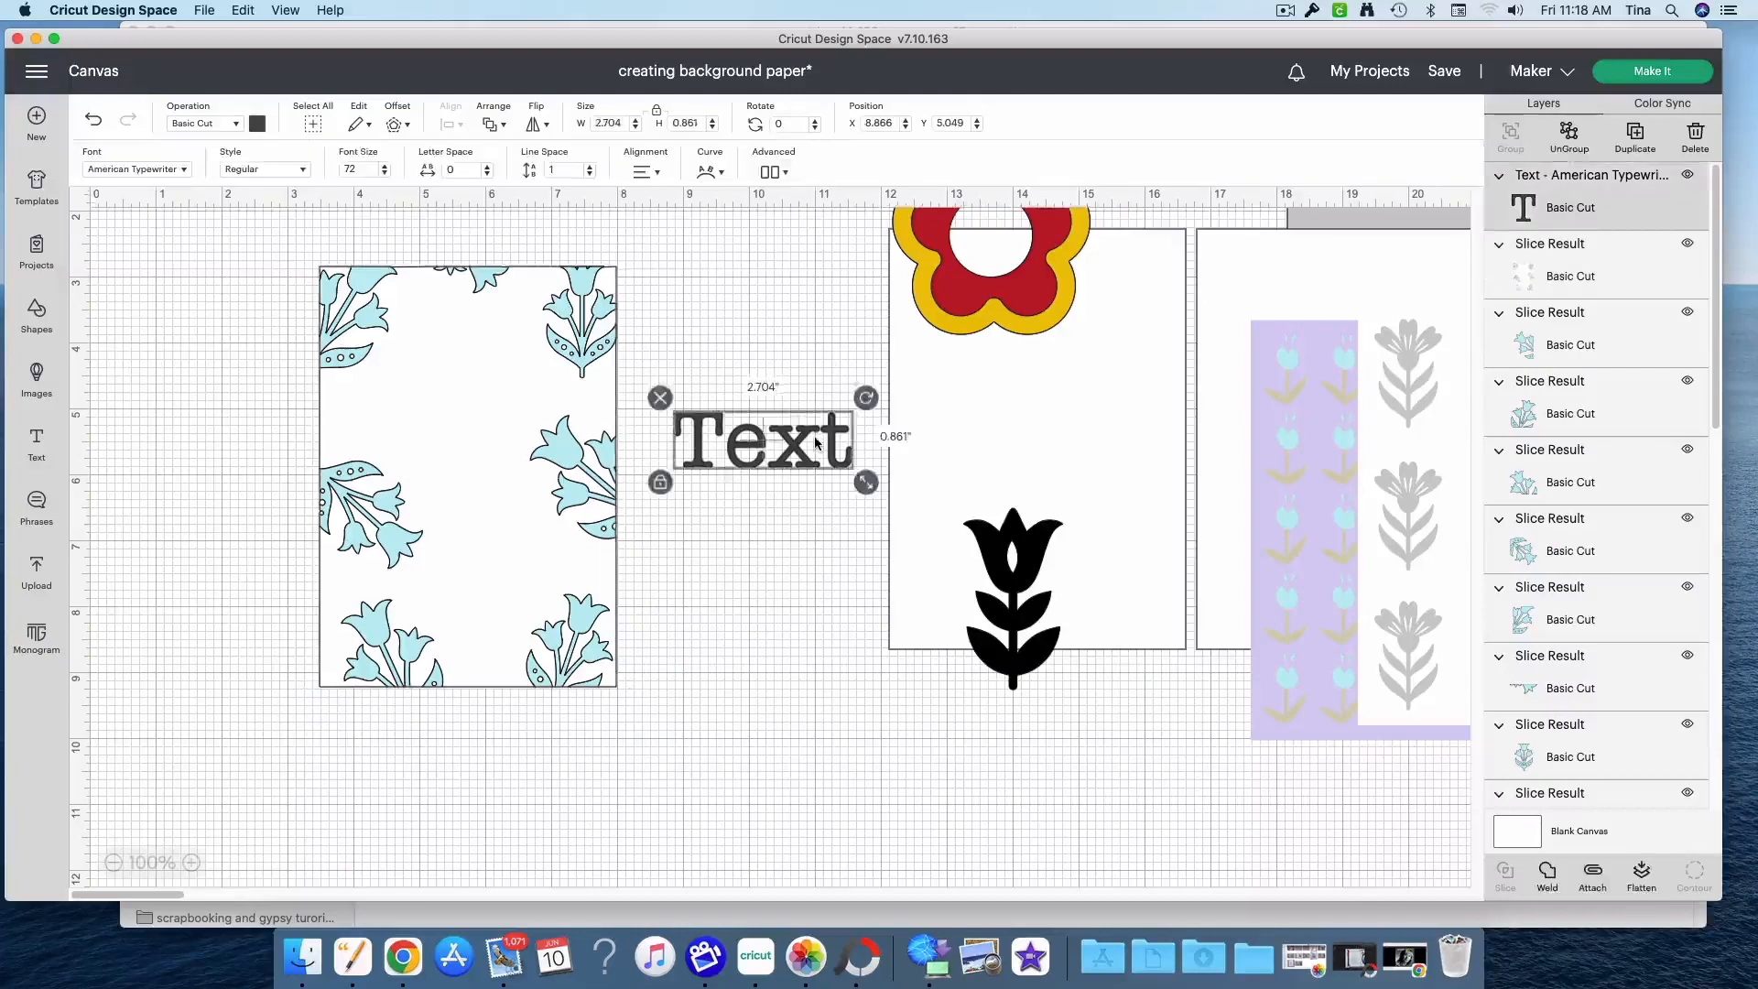
drag(851, 449, 683, 458)
text(3.)
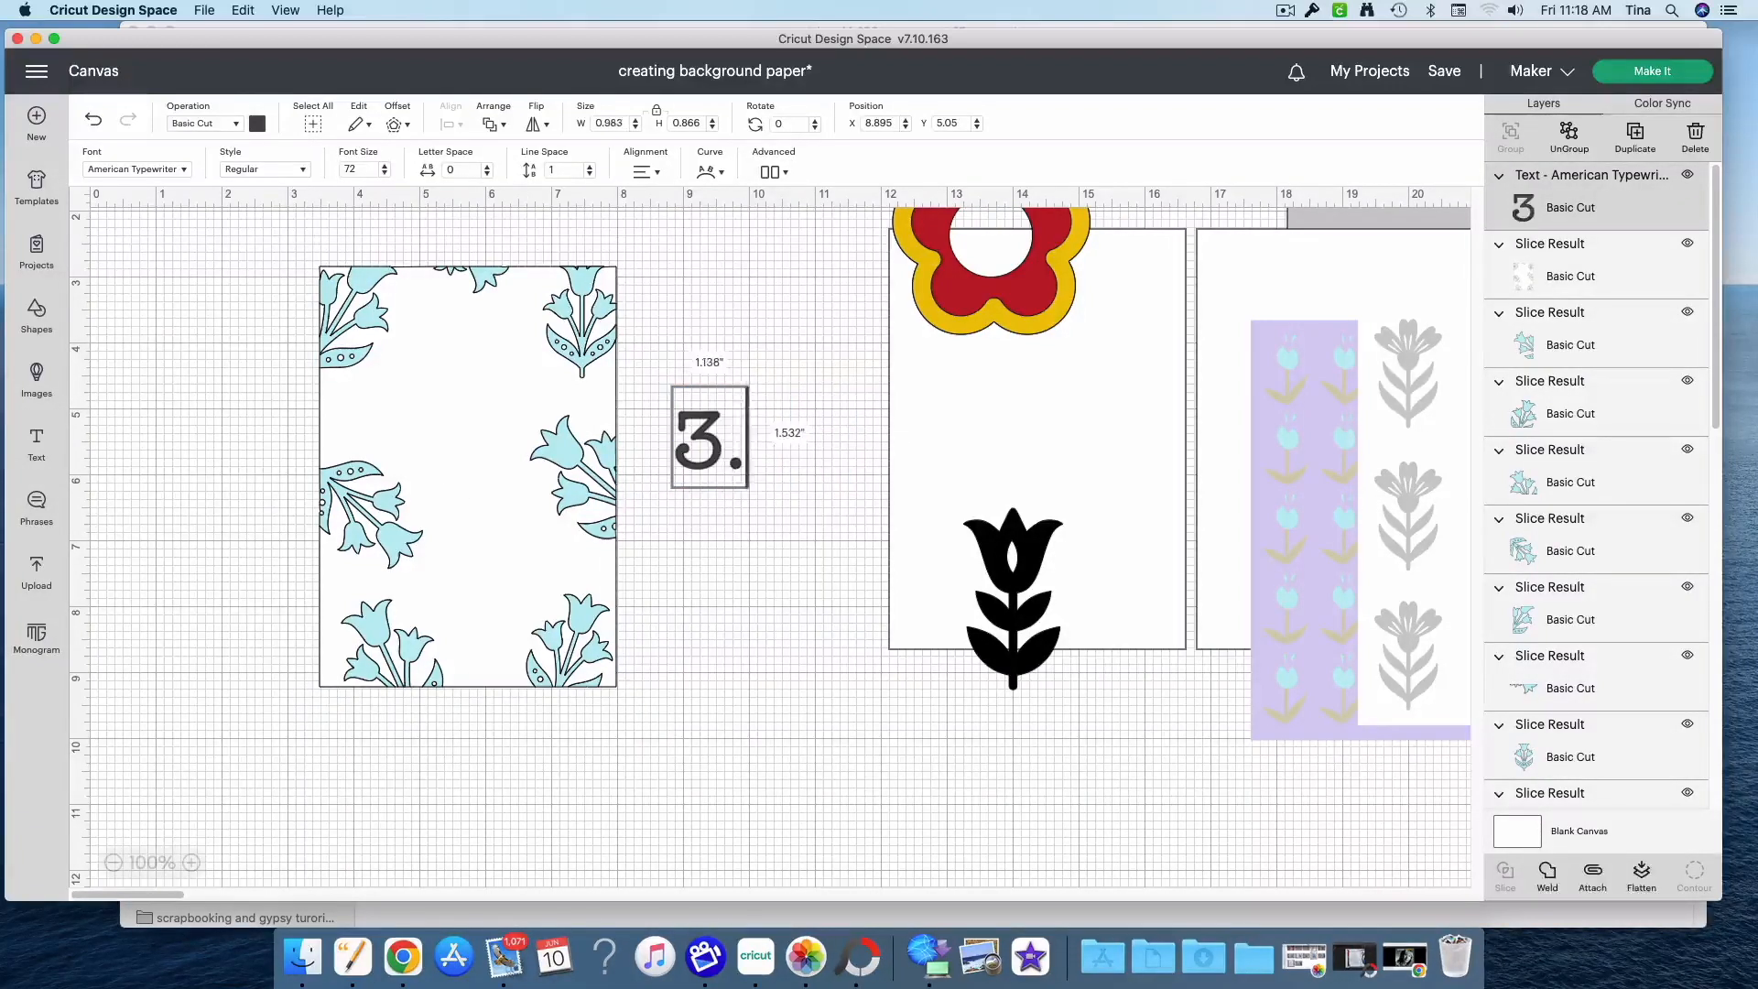
text(48)
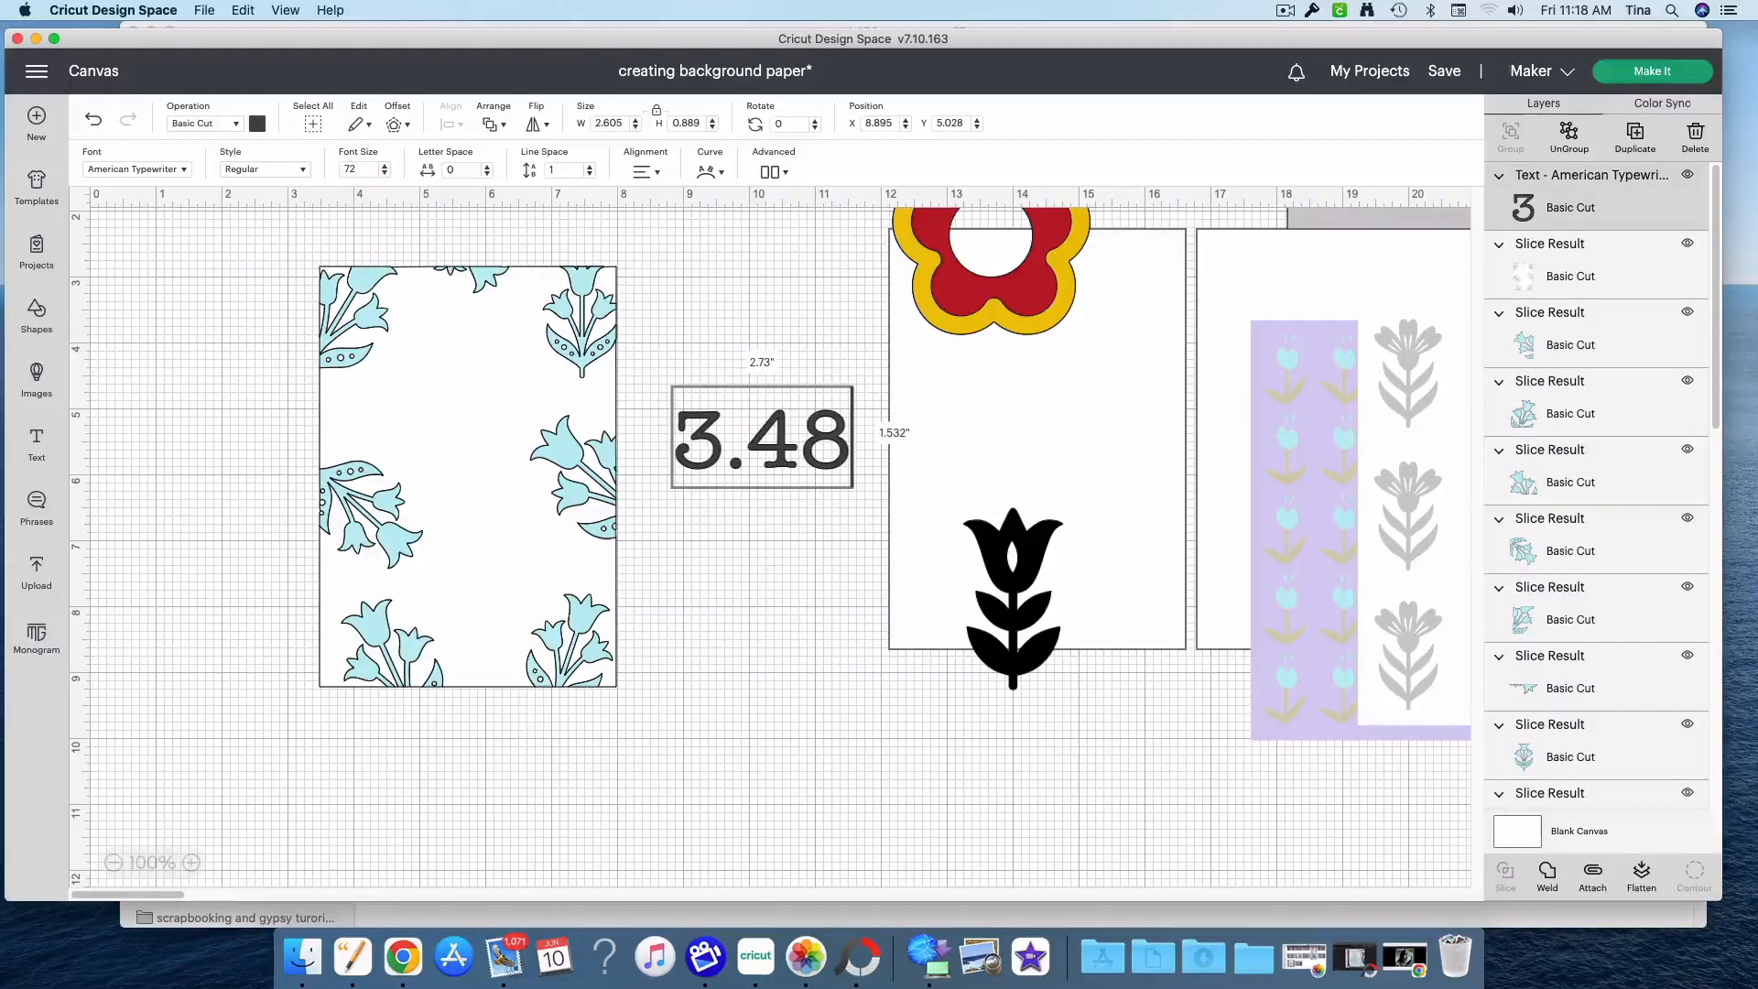
text(6)
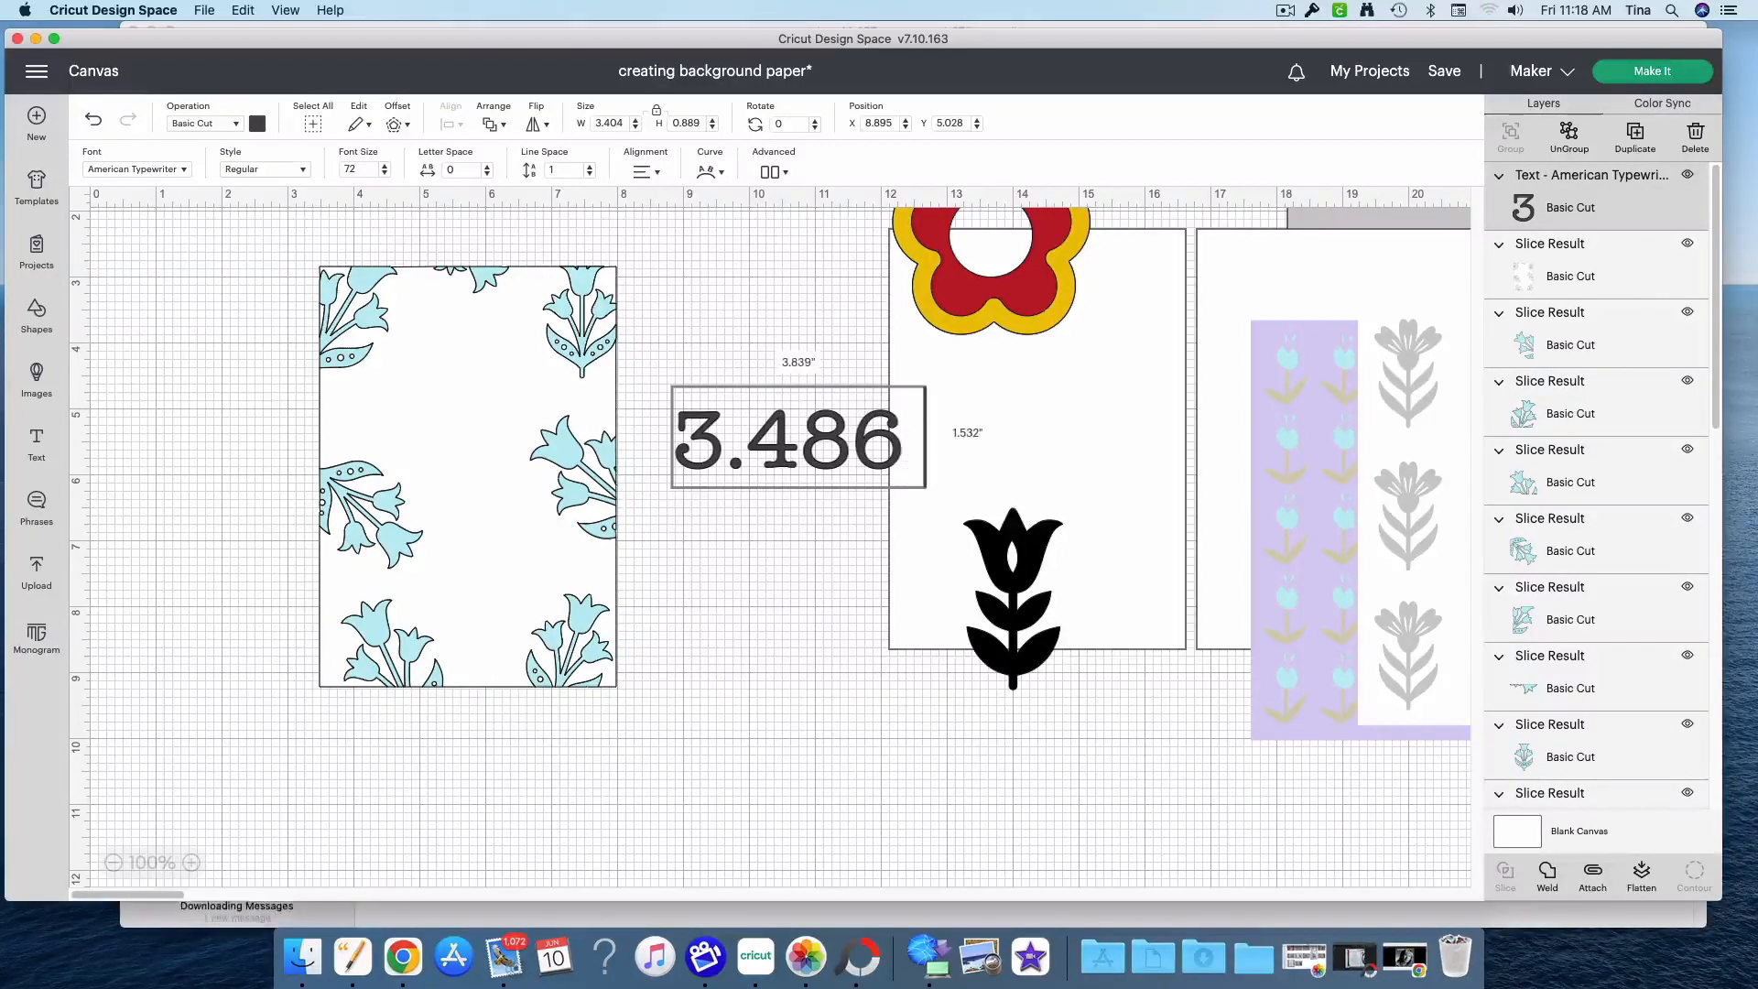
Check the tulip rectangle's Y position and append a space and 2.487 to the text
click(494, 406)
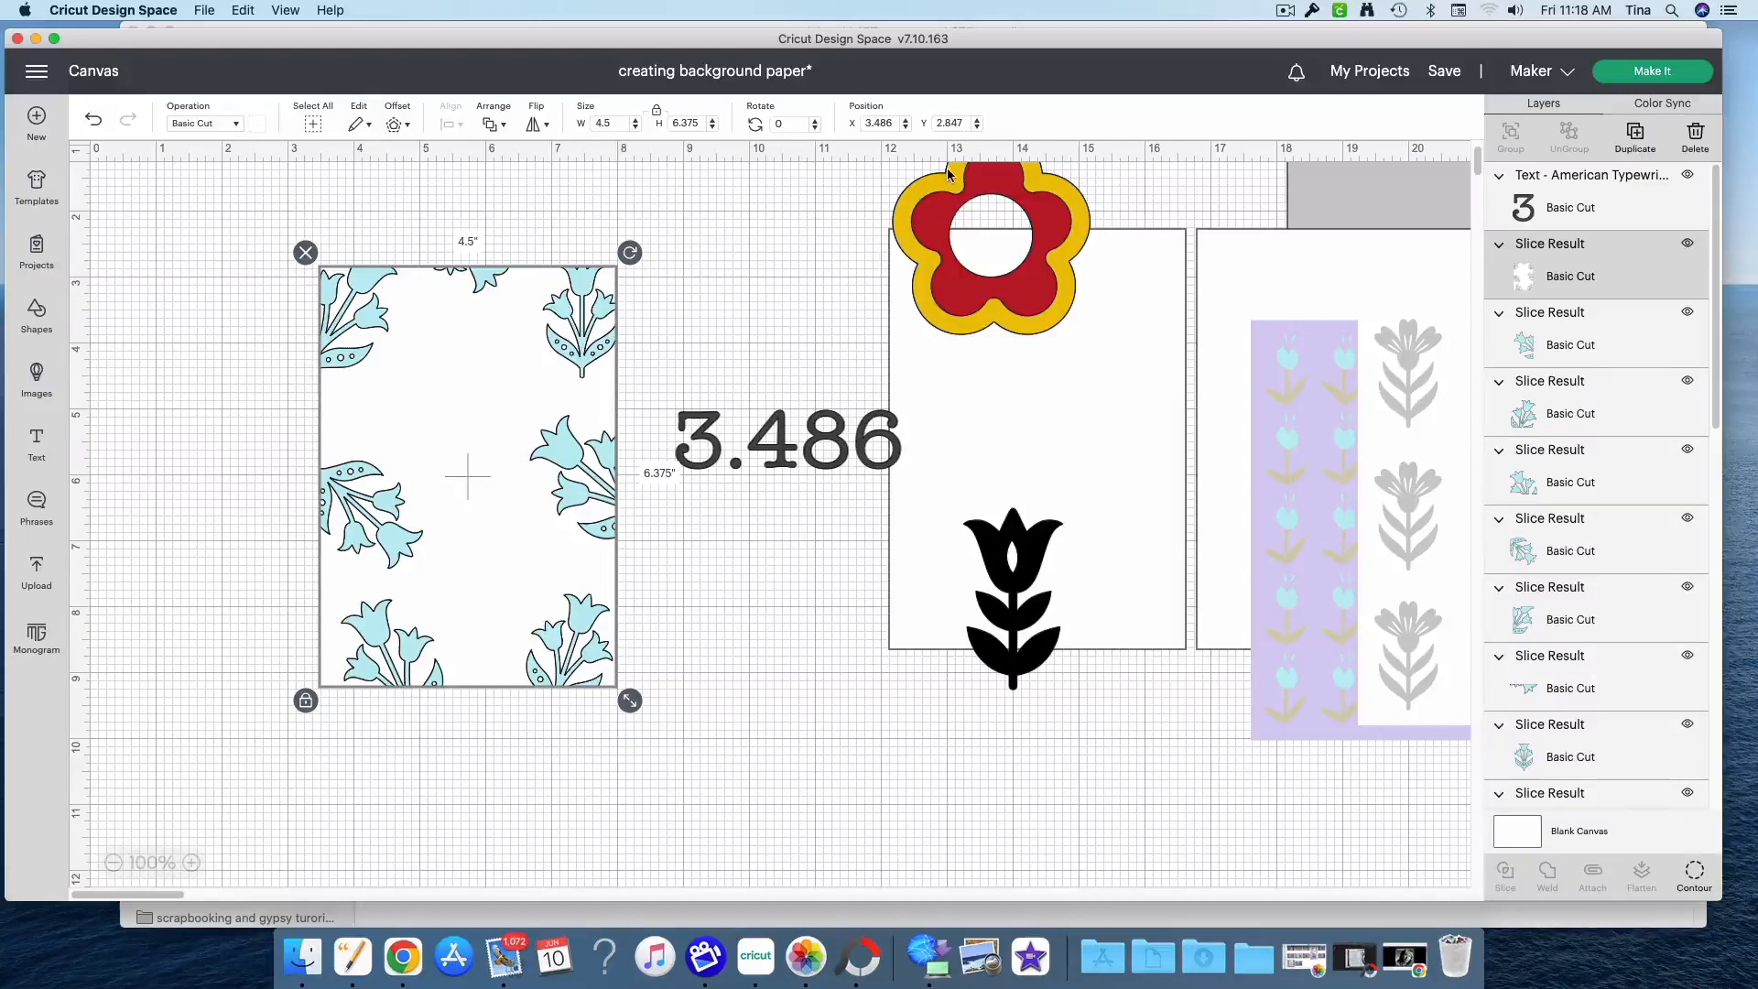
click(910, 440)
click(895, 443)
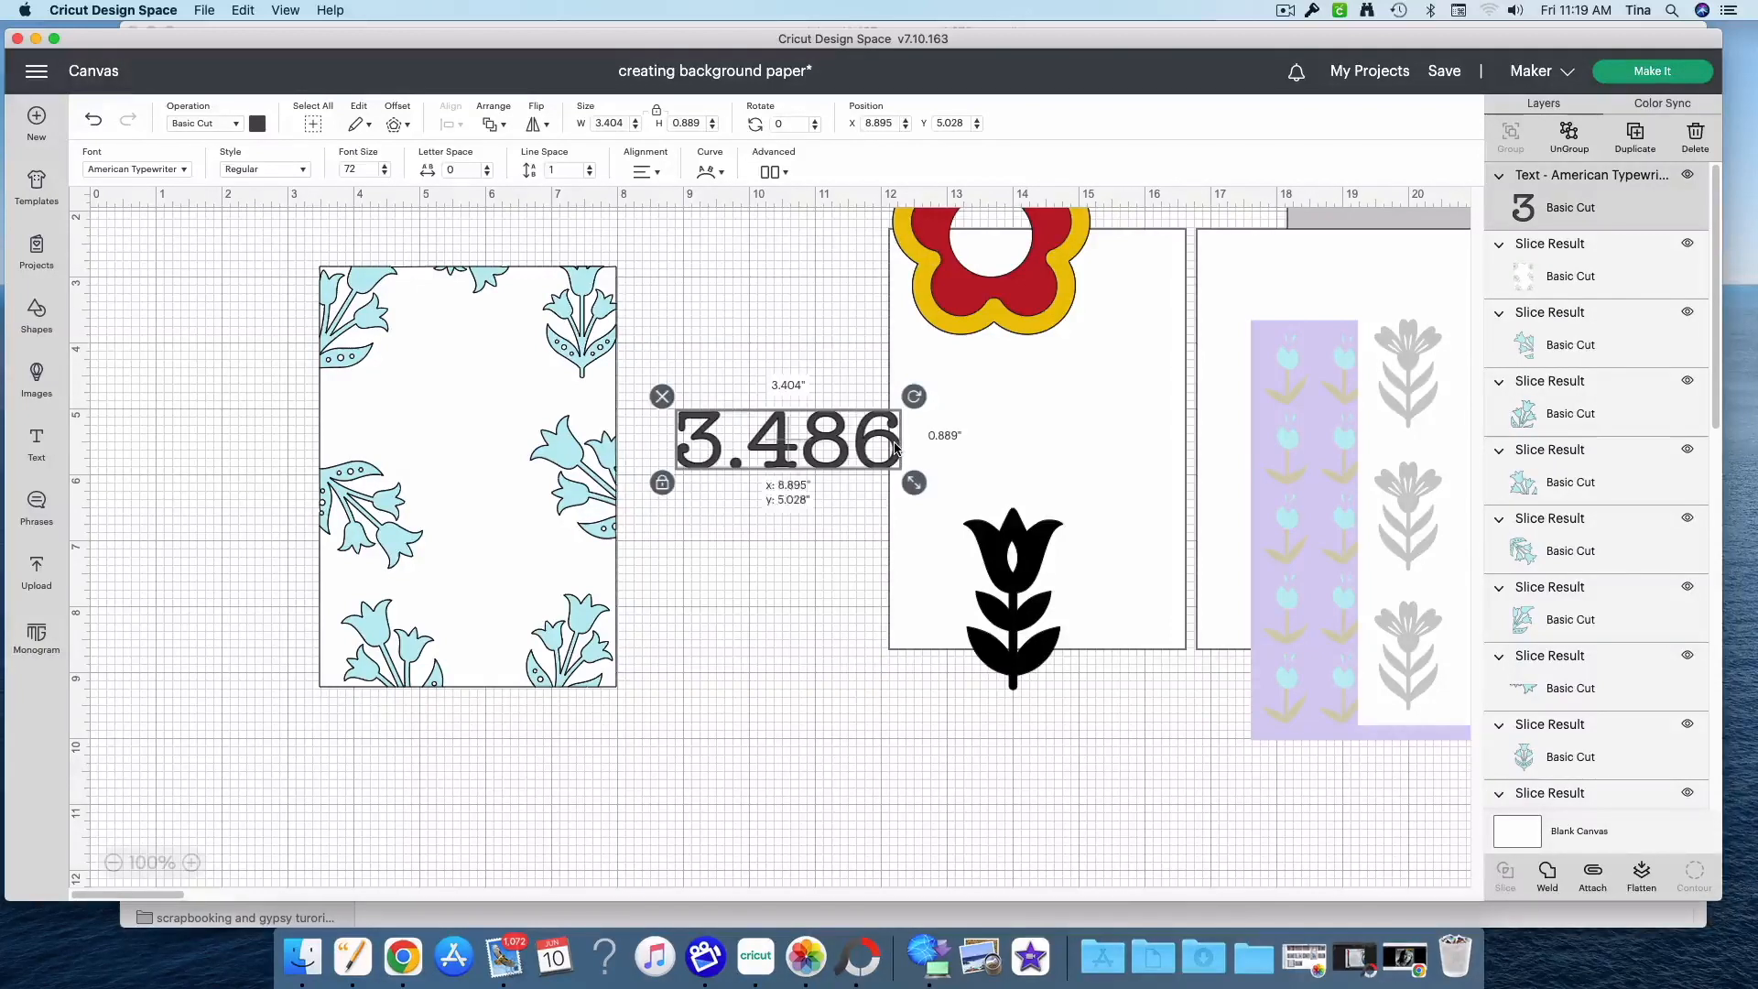
double_click(895, 446)
text(2.)
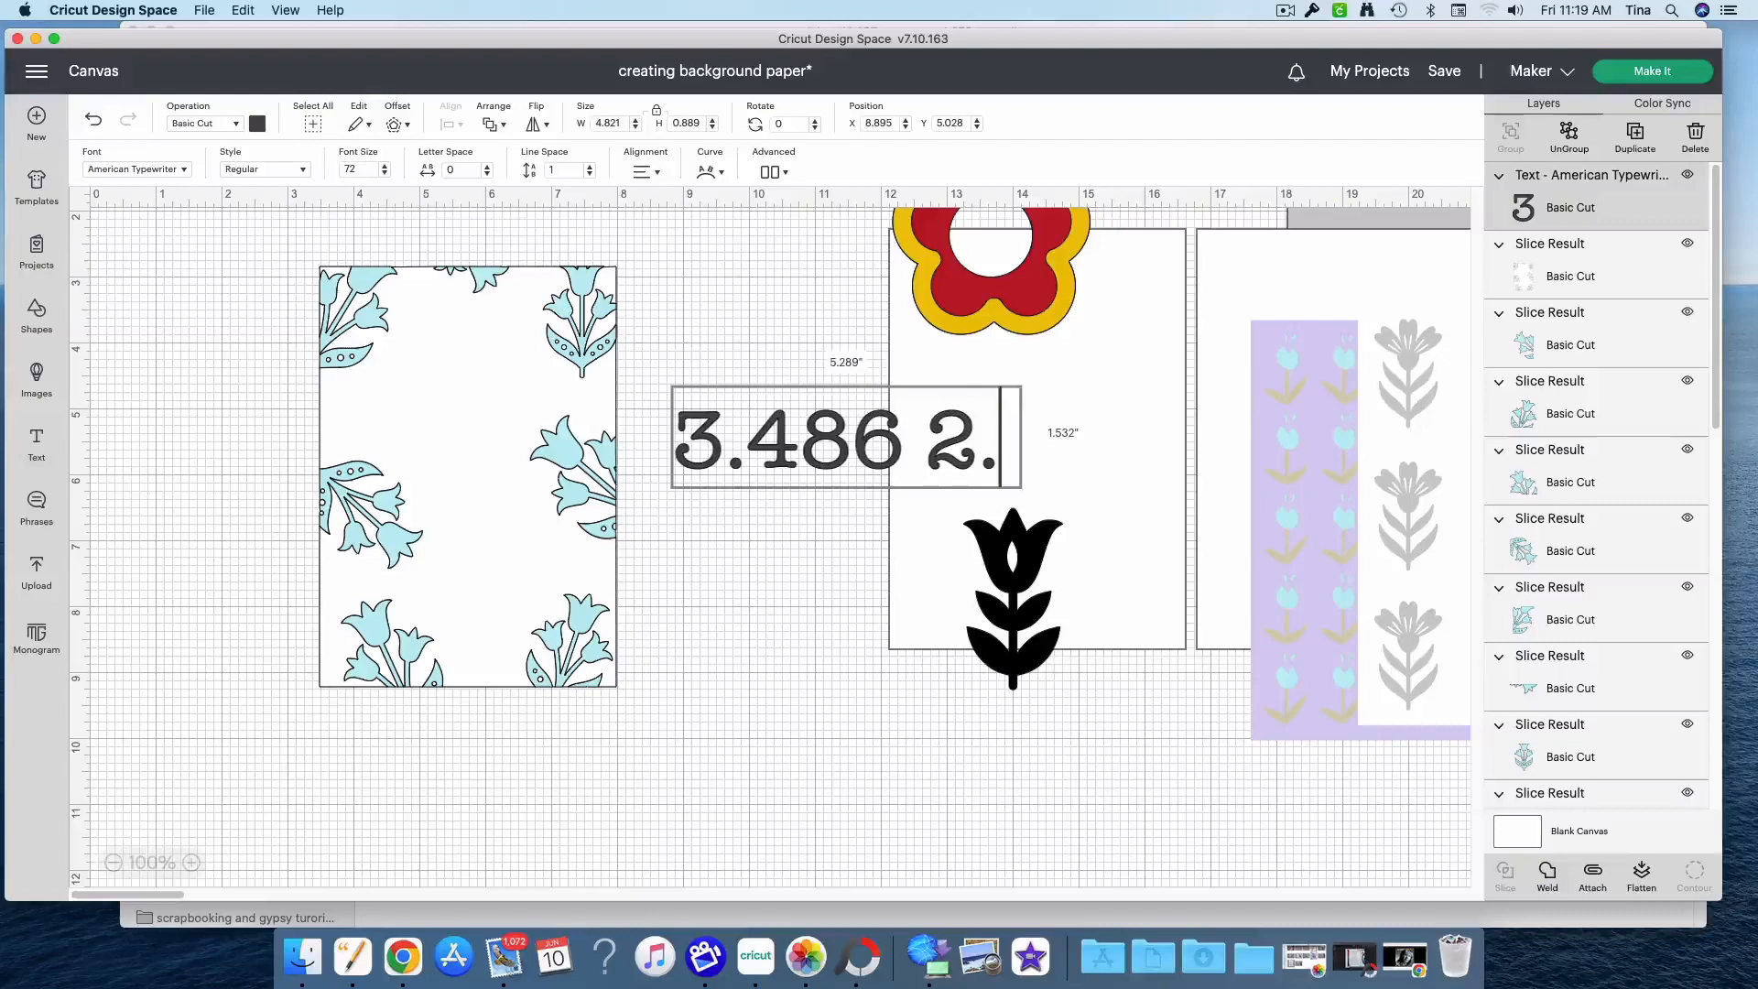
text(487)
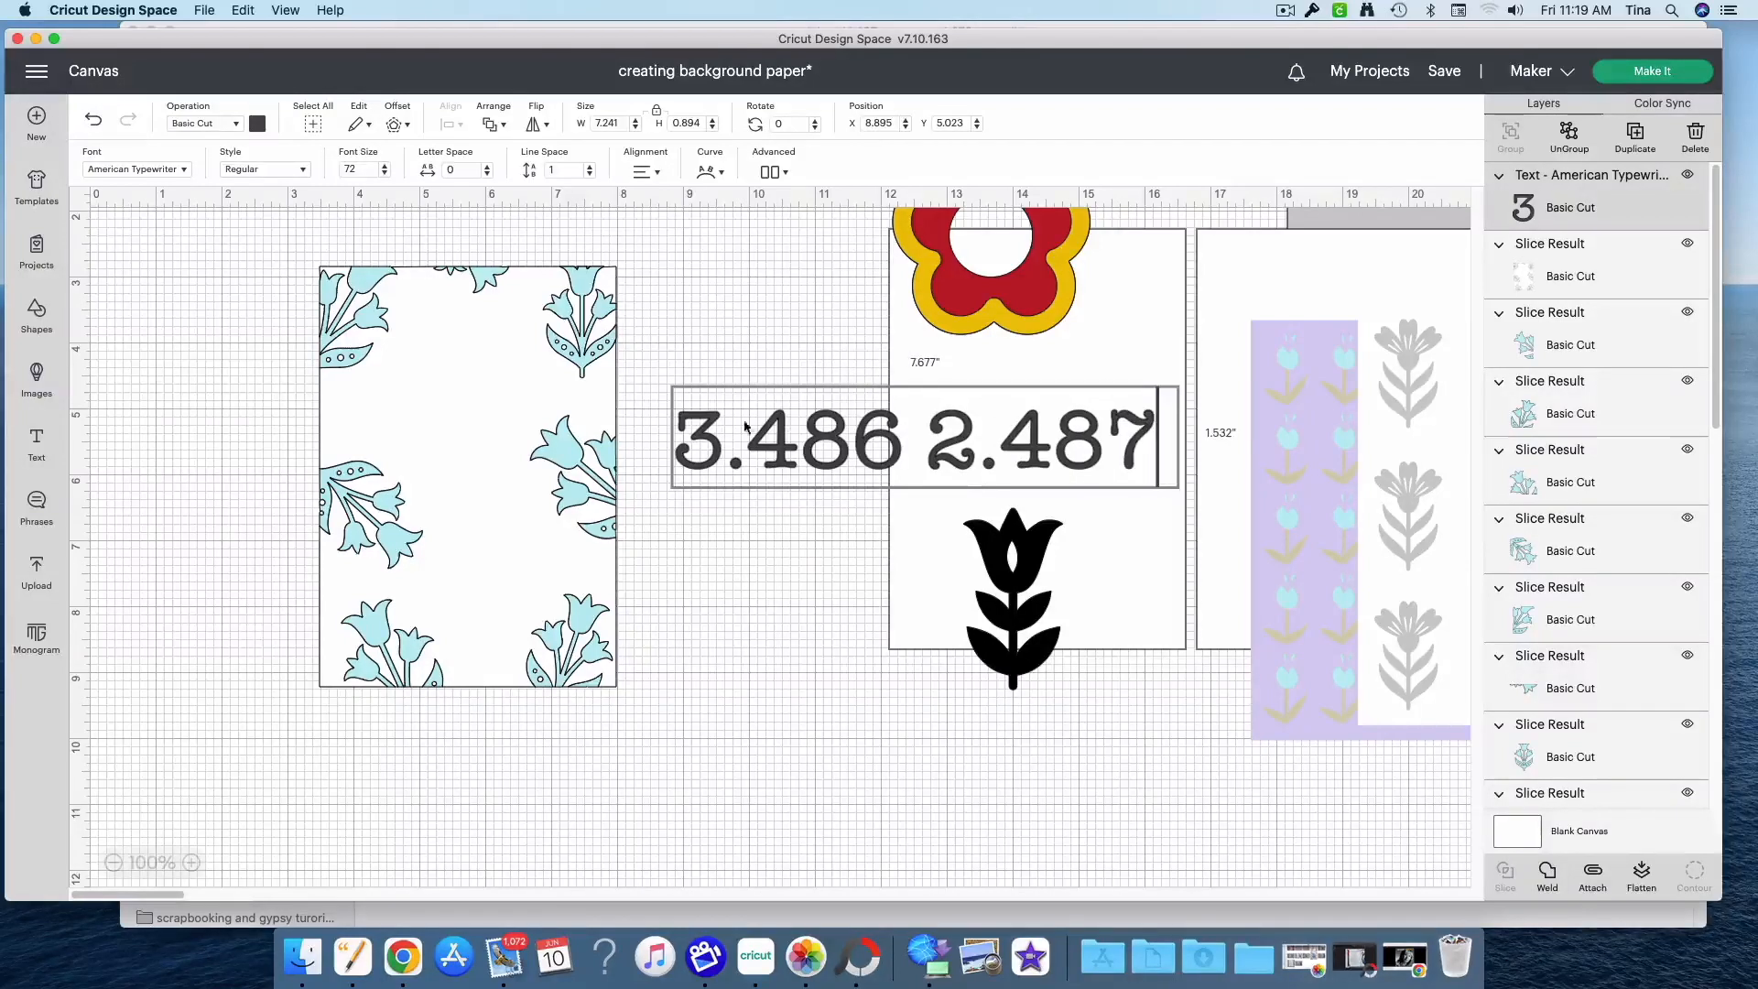
Recheck the tulip rectangle's Y position and correct the second number in the text to 2.847
click(469, 447)
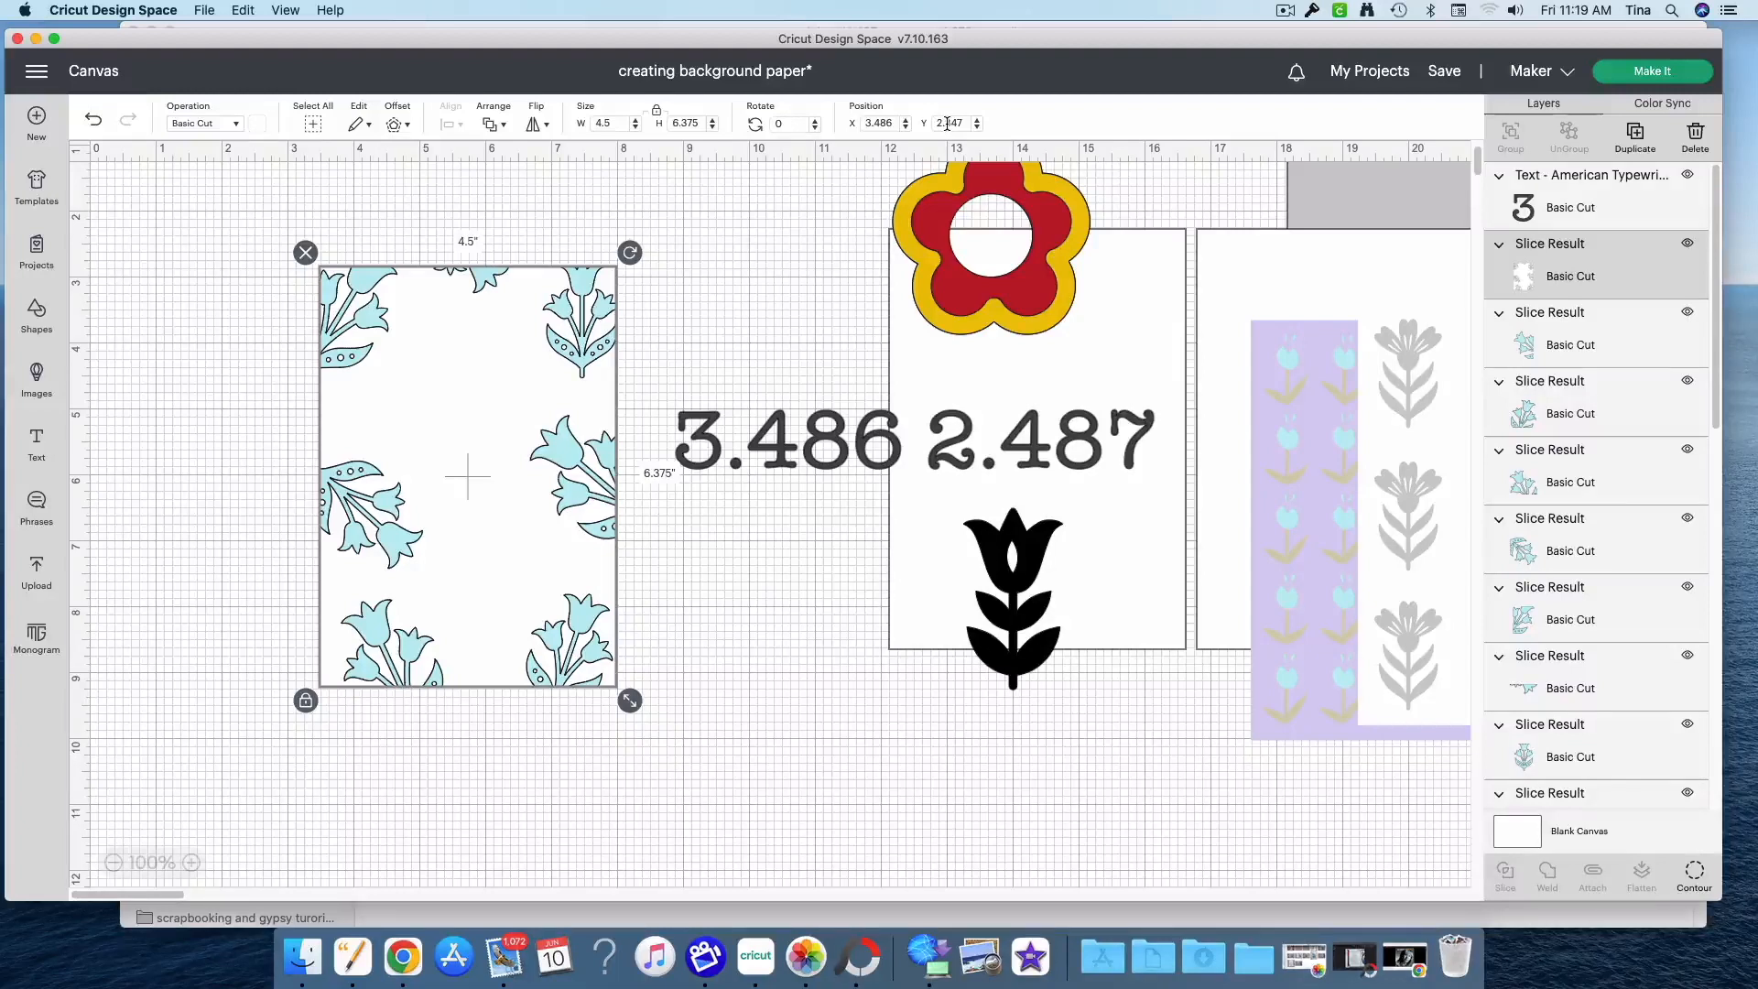
double_click(1033, 452)
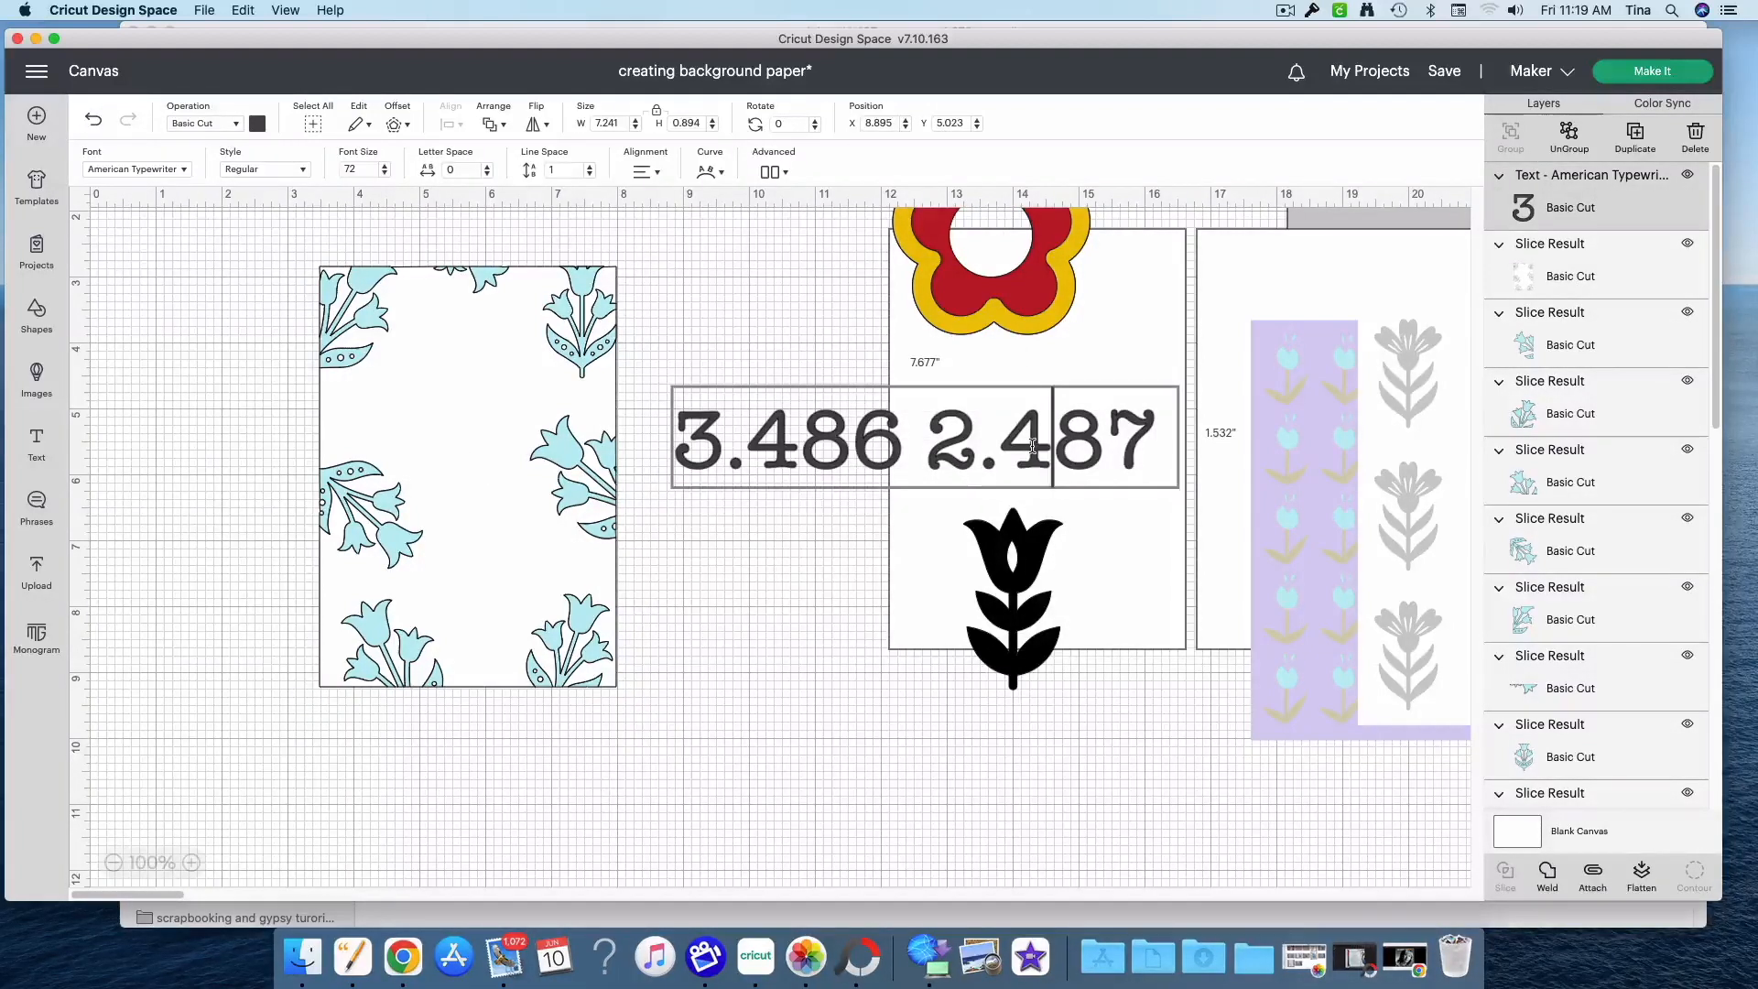
key(BackSpace)
click(1049, 446)
text(4)
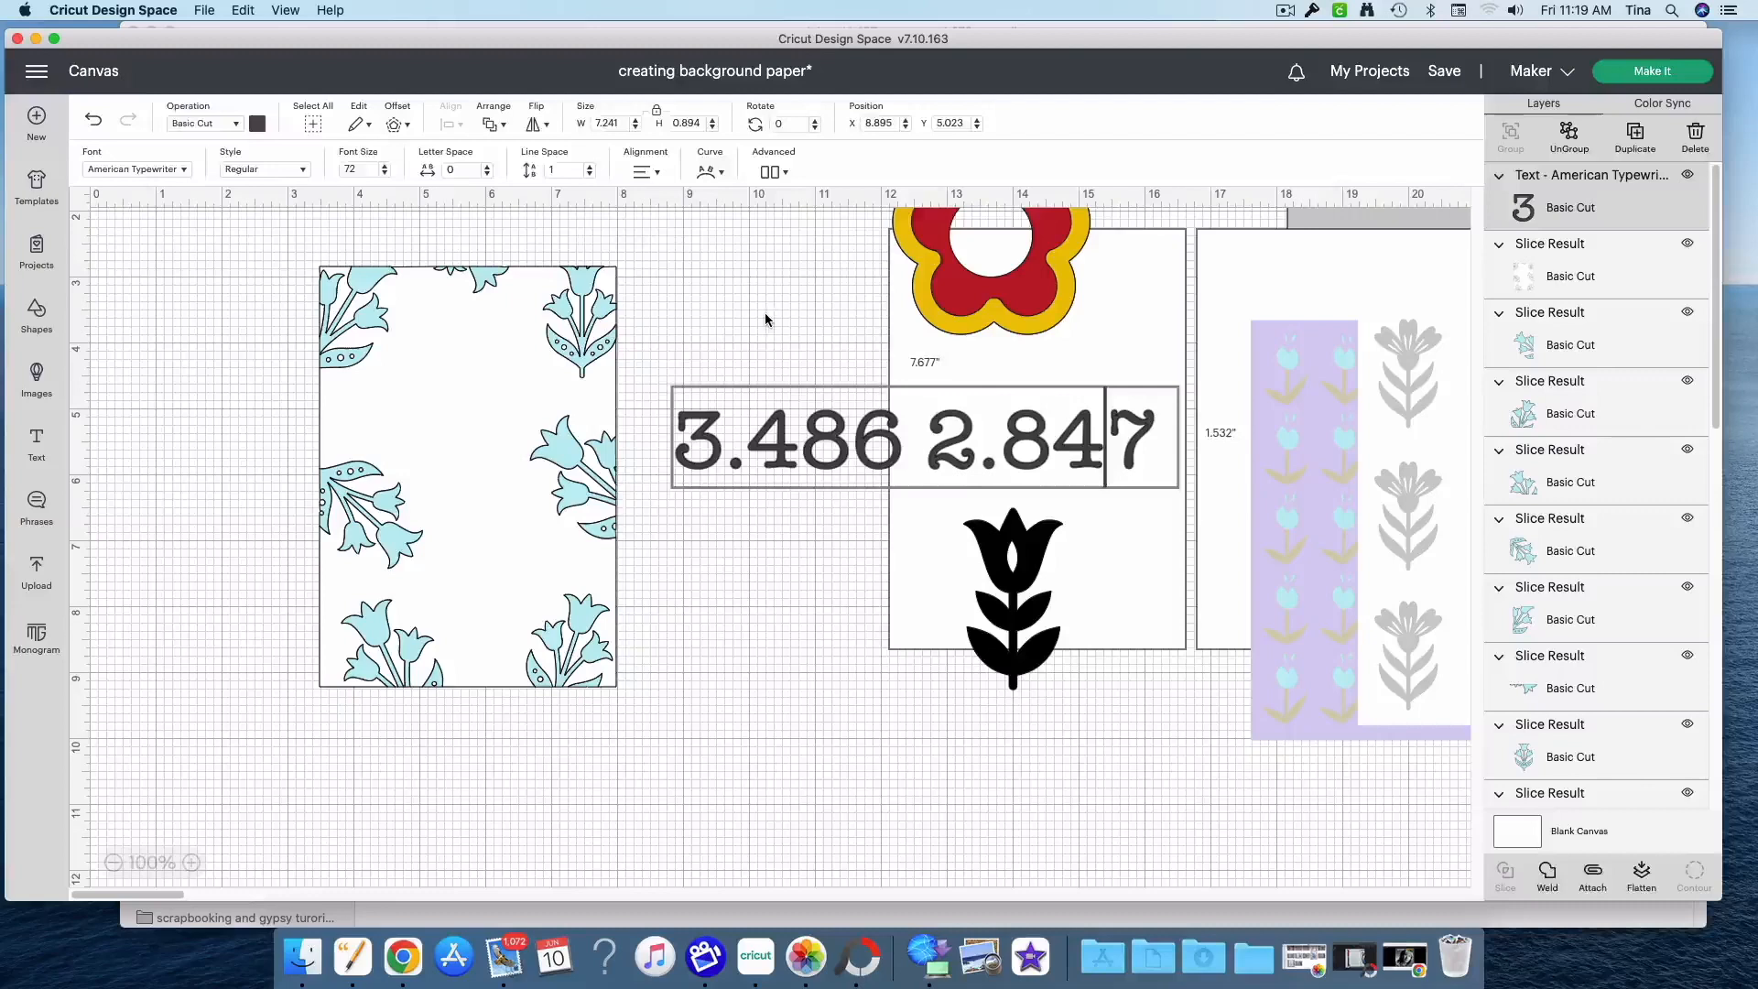
Move the position text down to about X 9.2, Y 10.8 and the spare white rectangle to about X 6.9, Y 2.8
click(522, 392)
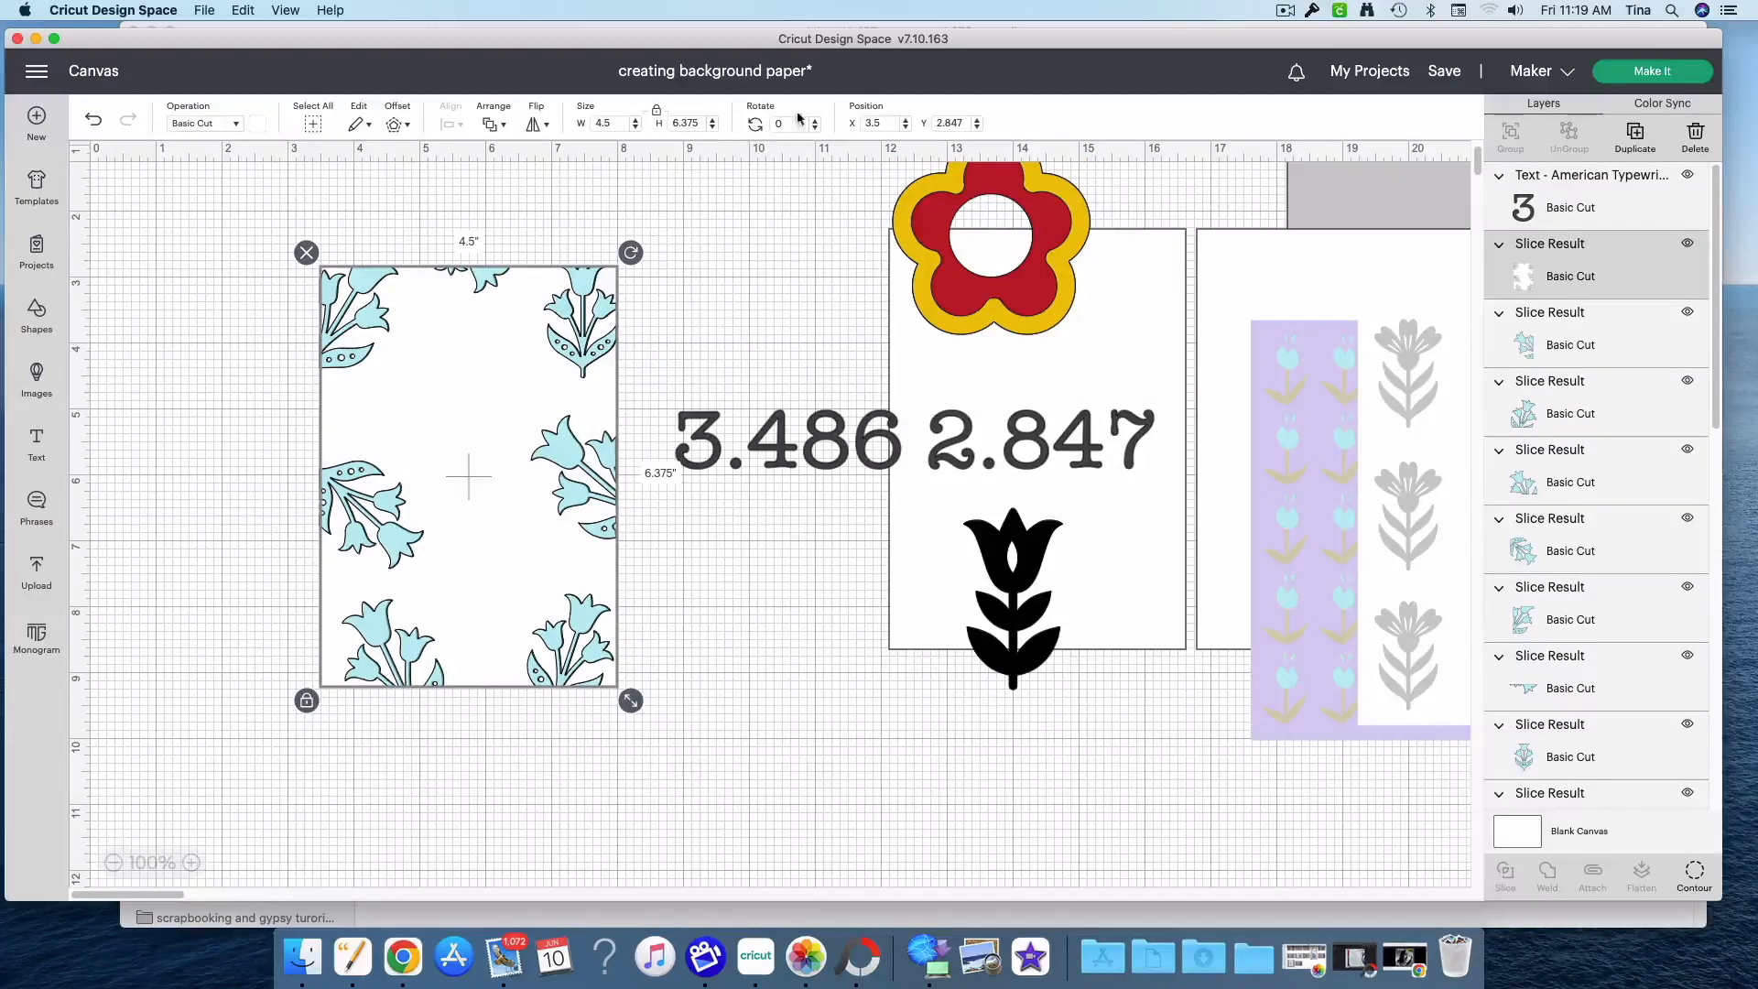
drag(813, 477, 834, 856)
drag(931, 413, 586, 447)
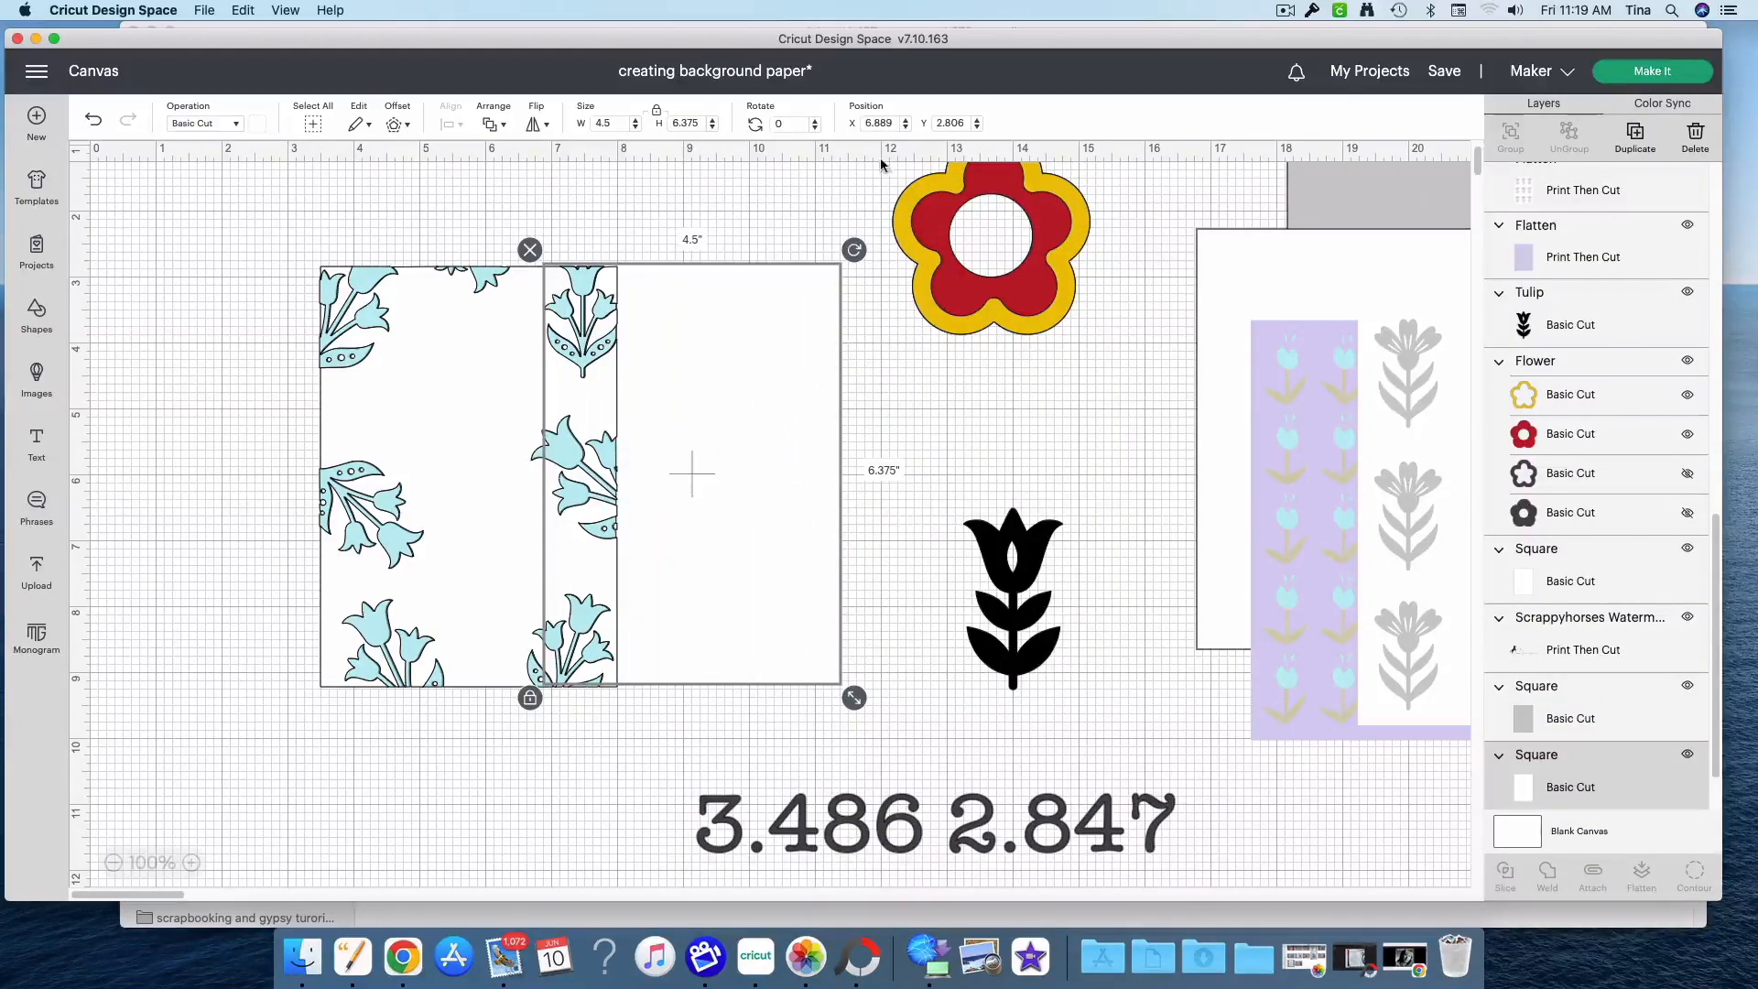
Set the spare white rectangle's position to X 3.486, Y 2.847 behind the tulips
double_click(861, 122)
key(Return)
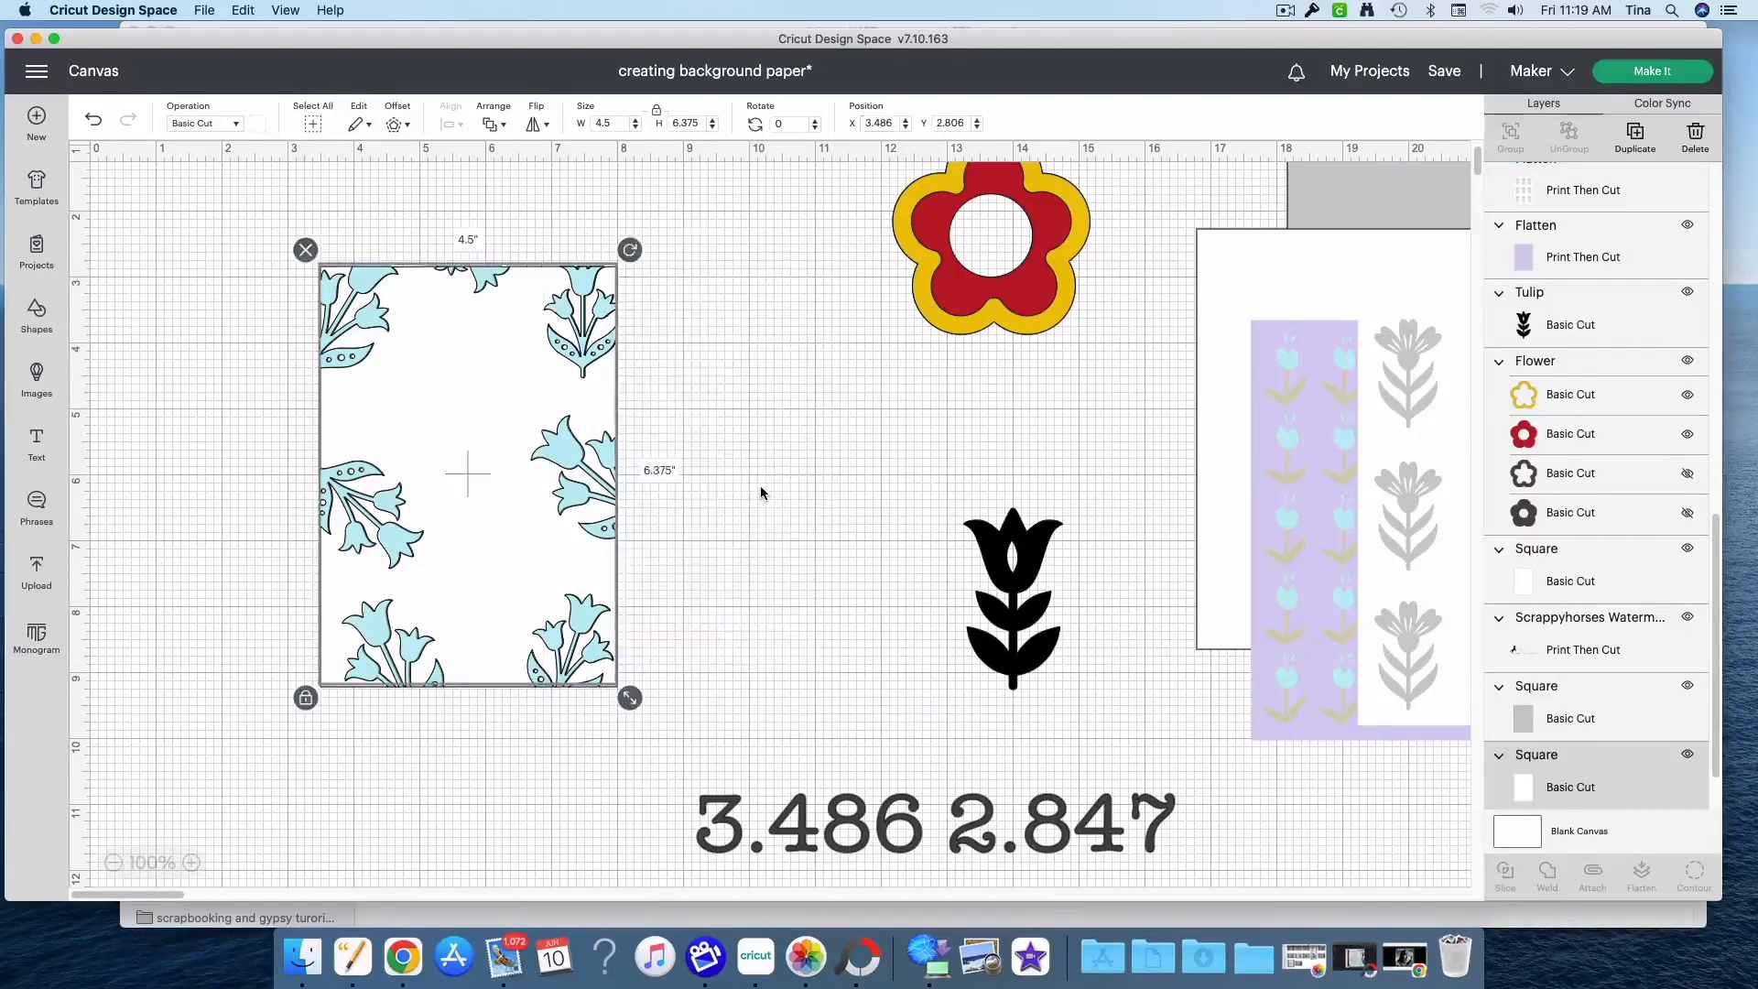
click(1001, 844)
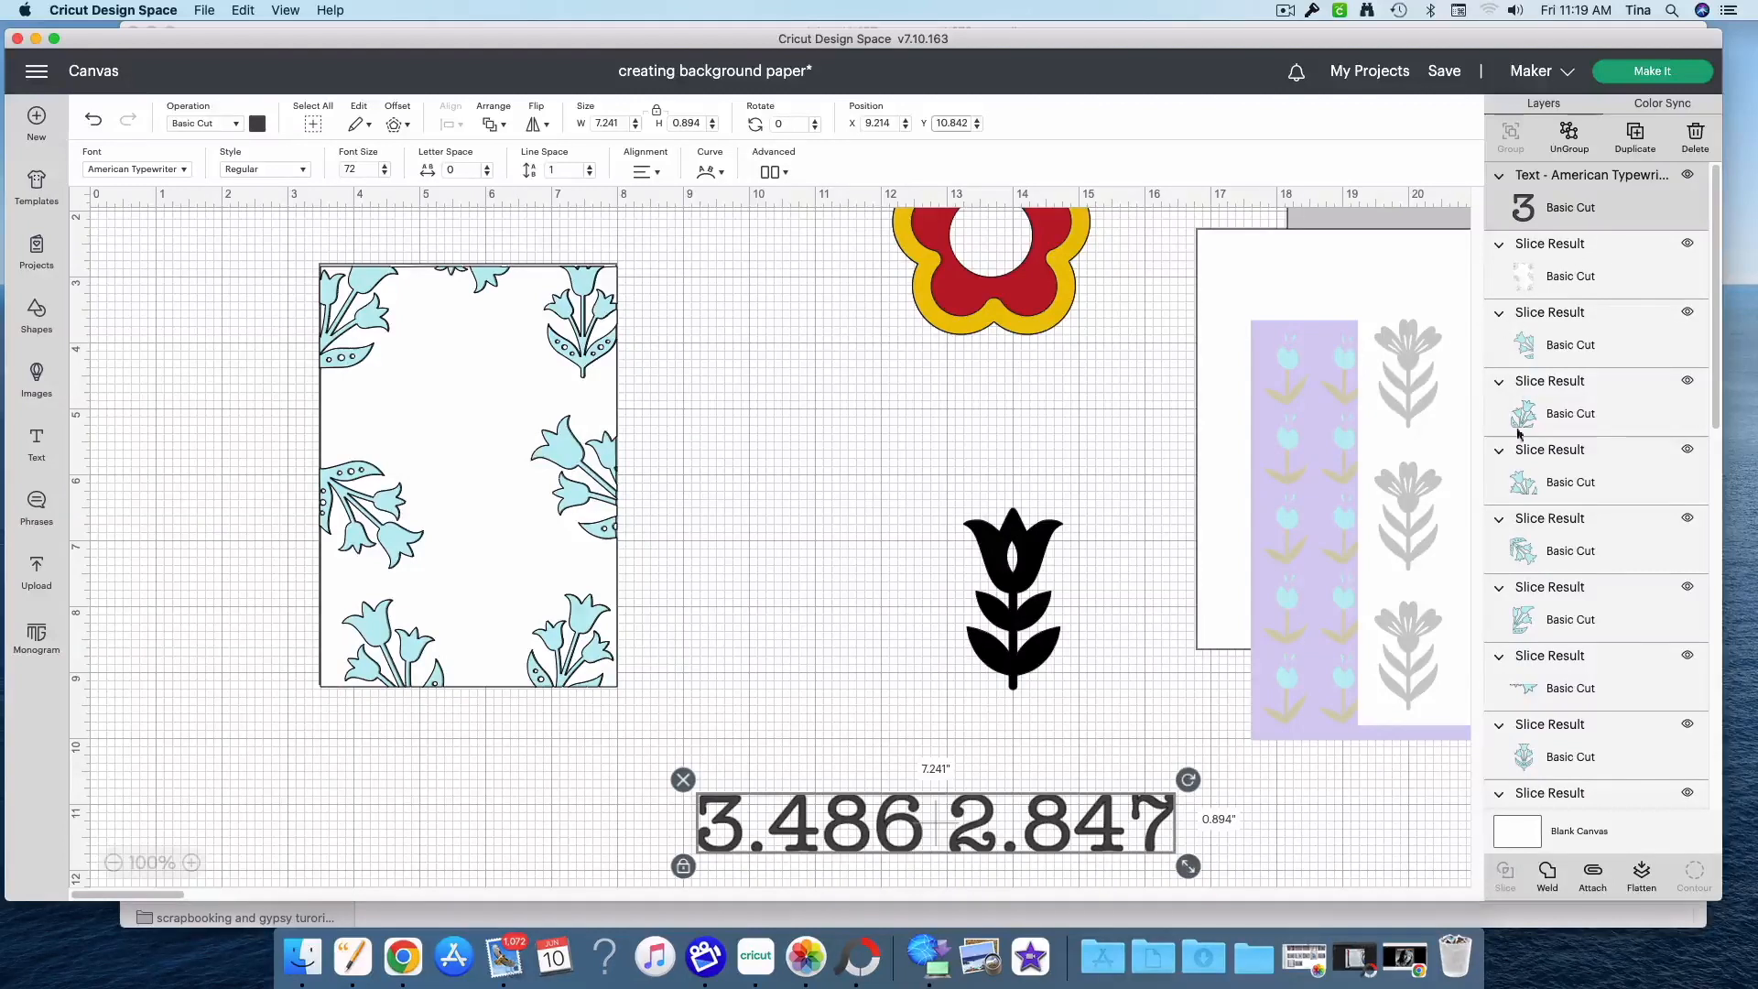
scroll(1575, 792, down, 5)
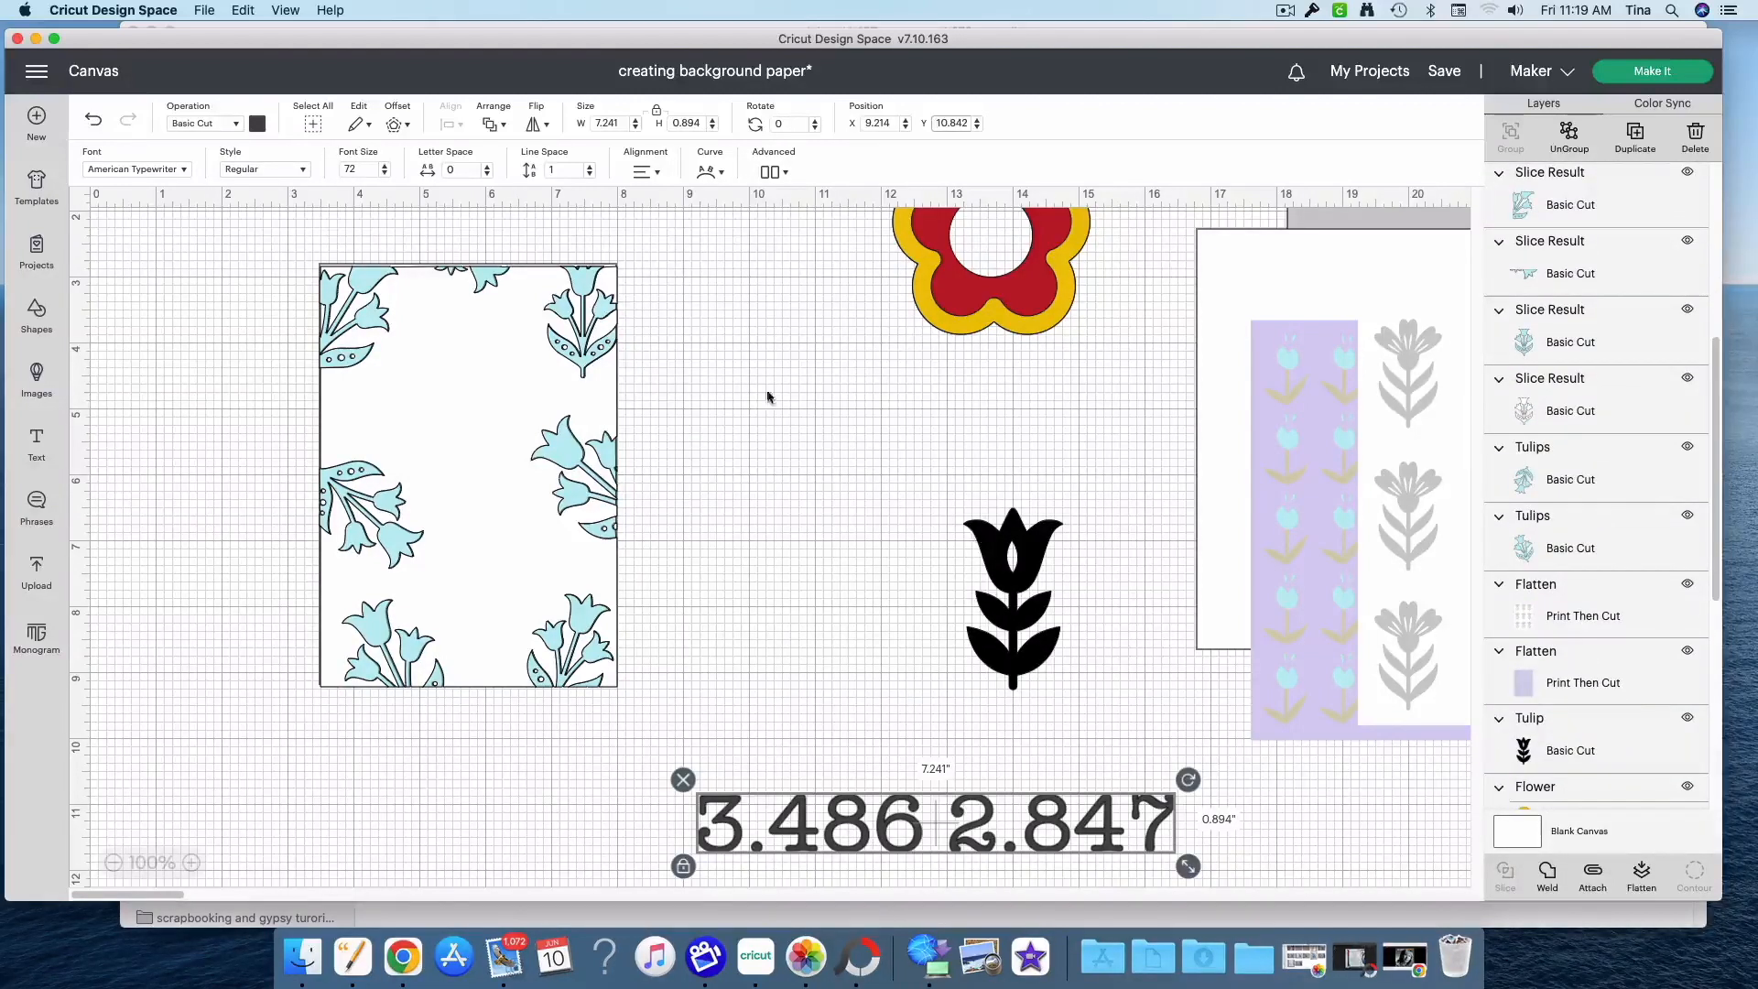
click(614, 267)
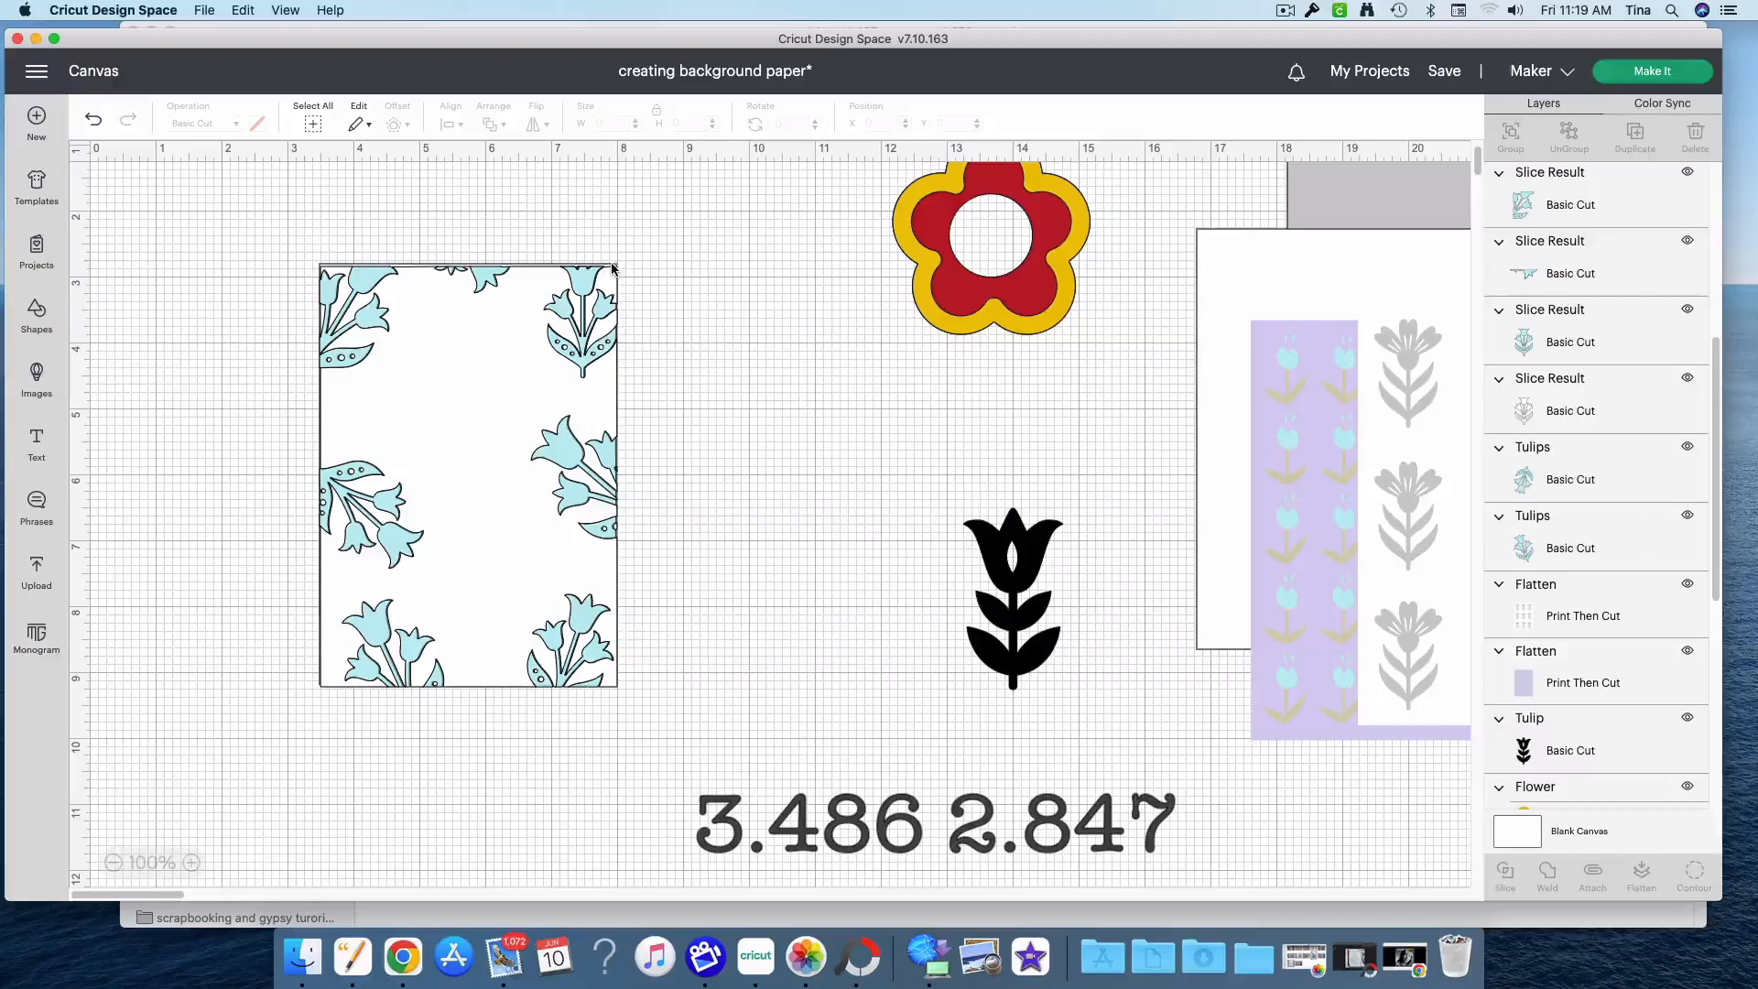
click(613, 267)
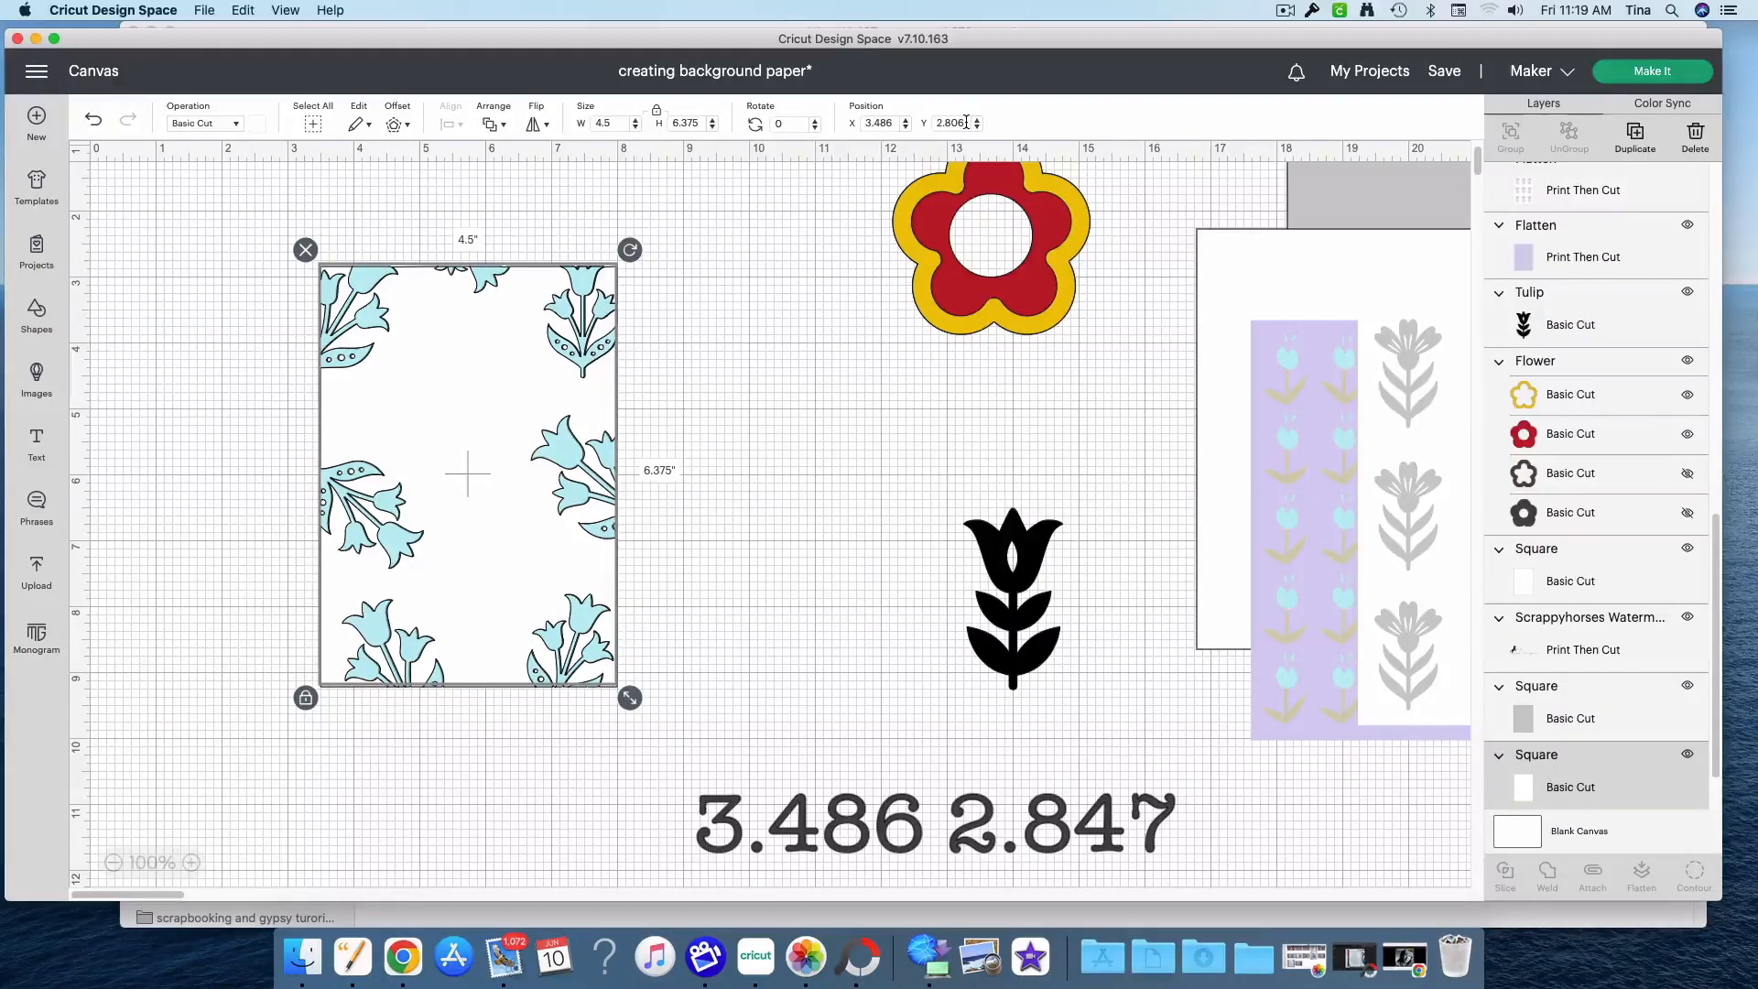
drag(966, 121, 948, 122)
key(Return)
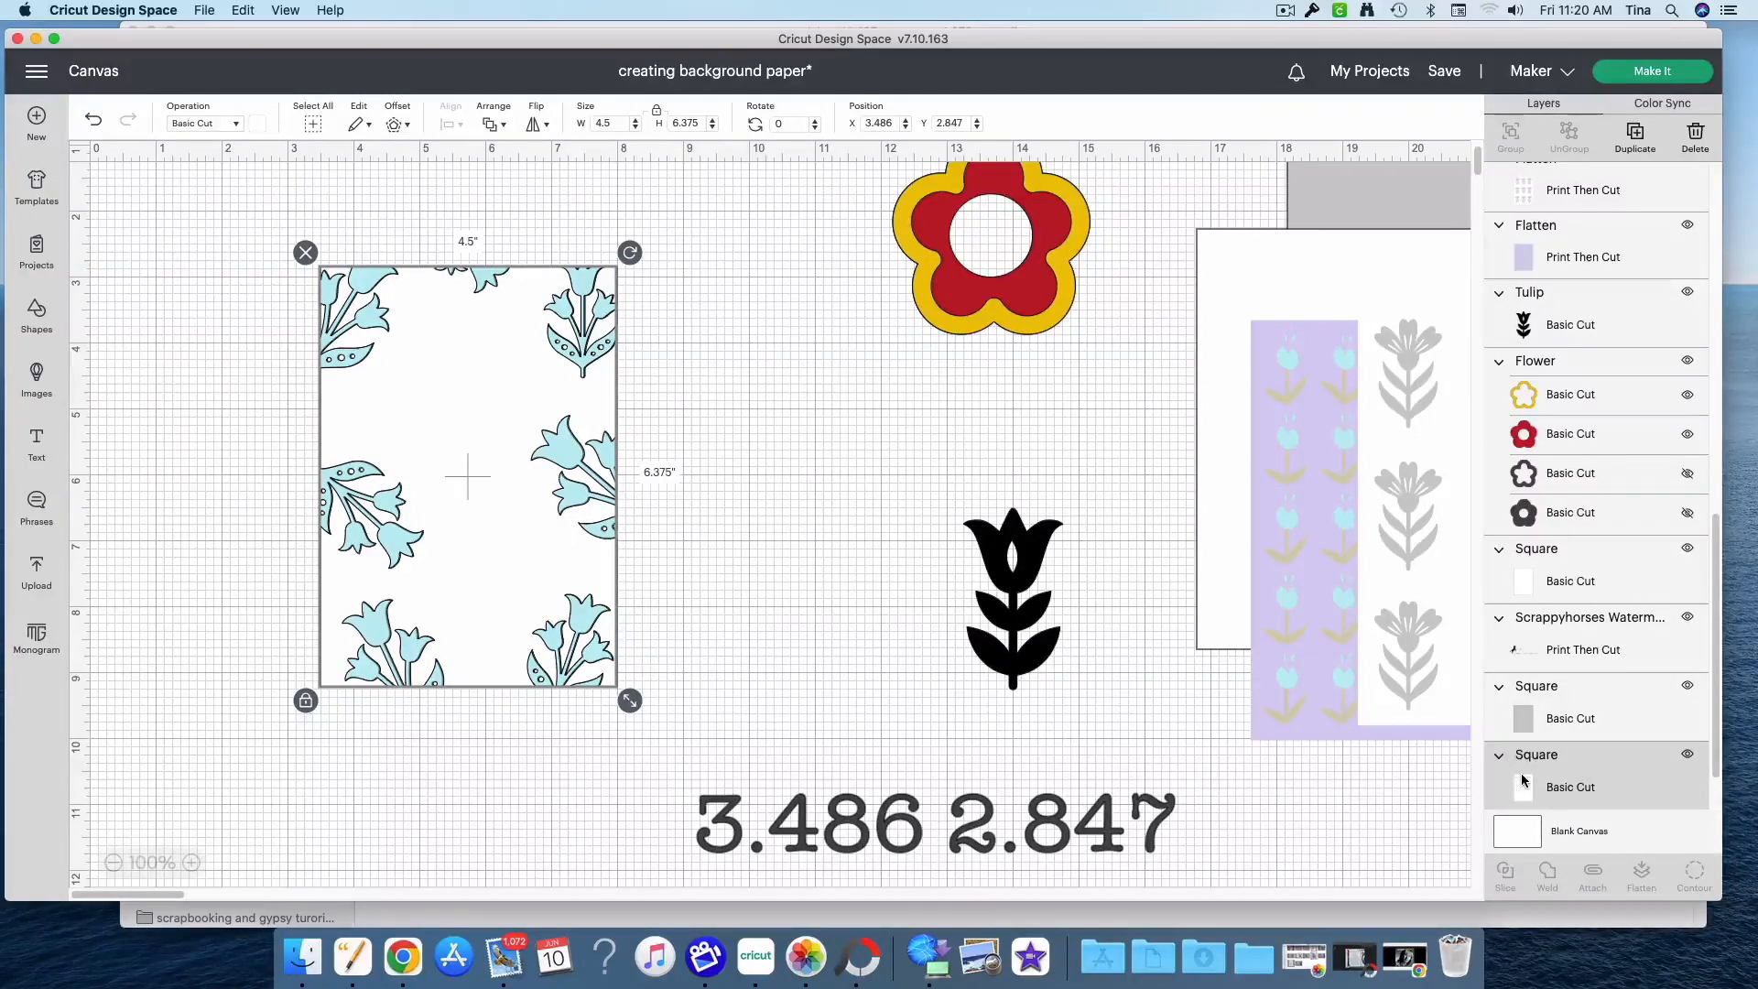
Bring the white rectangle with the tulip cutouts to the front and move it away to about X 13.7, Y 5.3
scroll(1524, 779, up, 5)
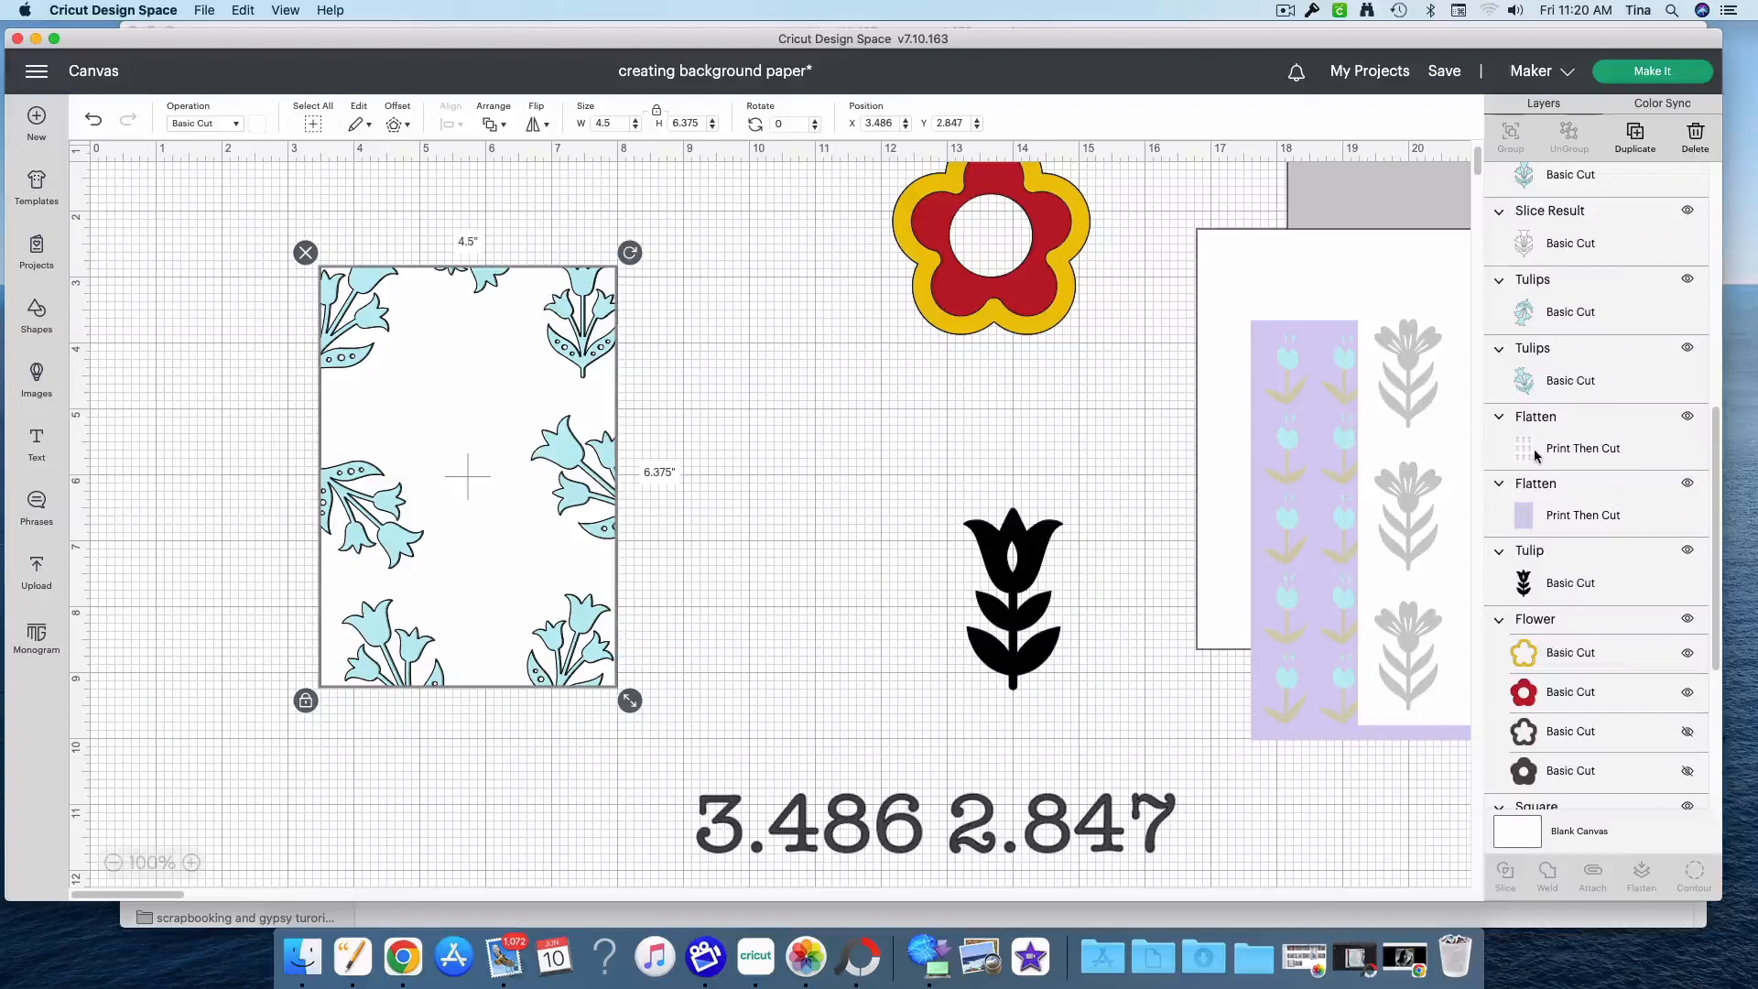
scroll(1534, 456, up, 5)
click(1575, 277)
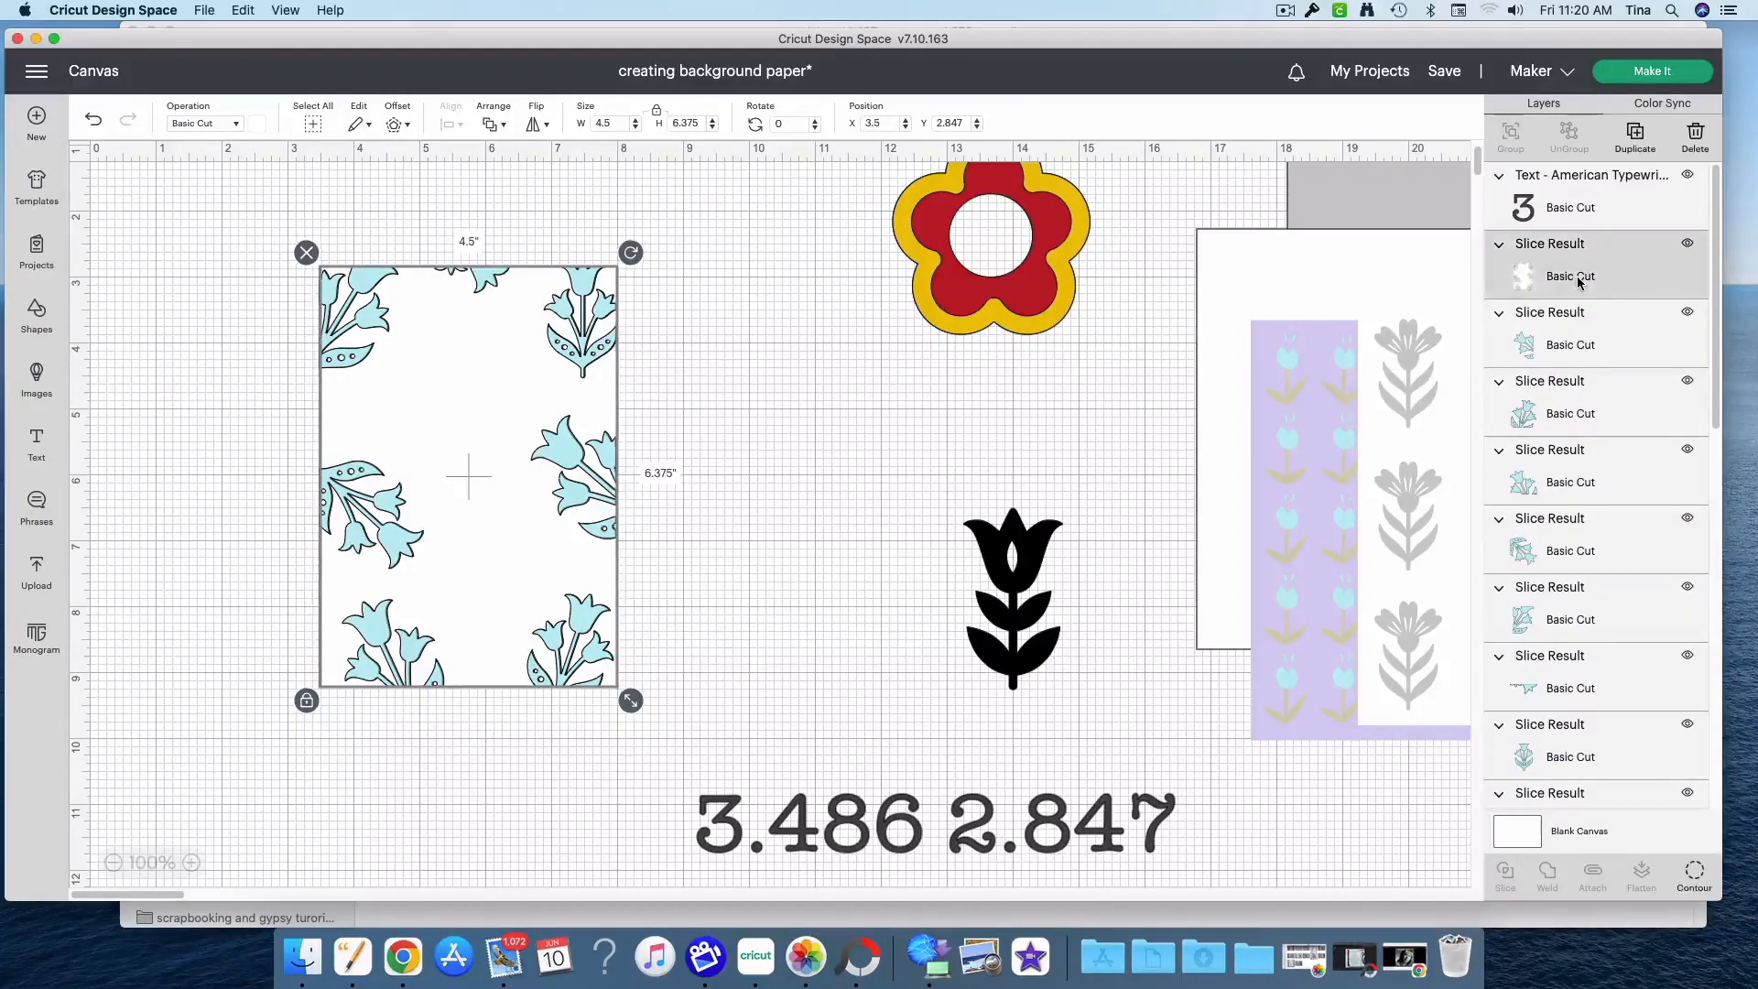
right_click(1577, 280)
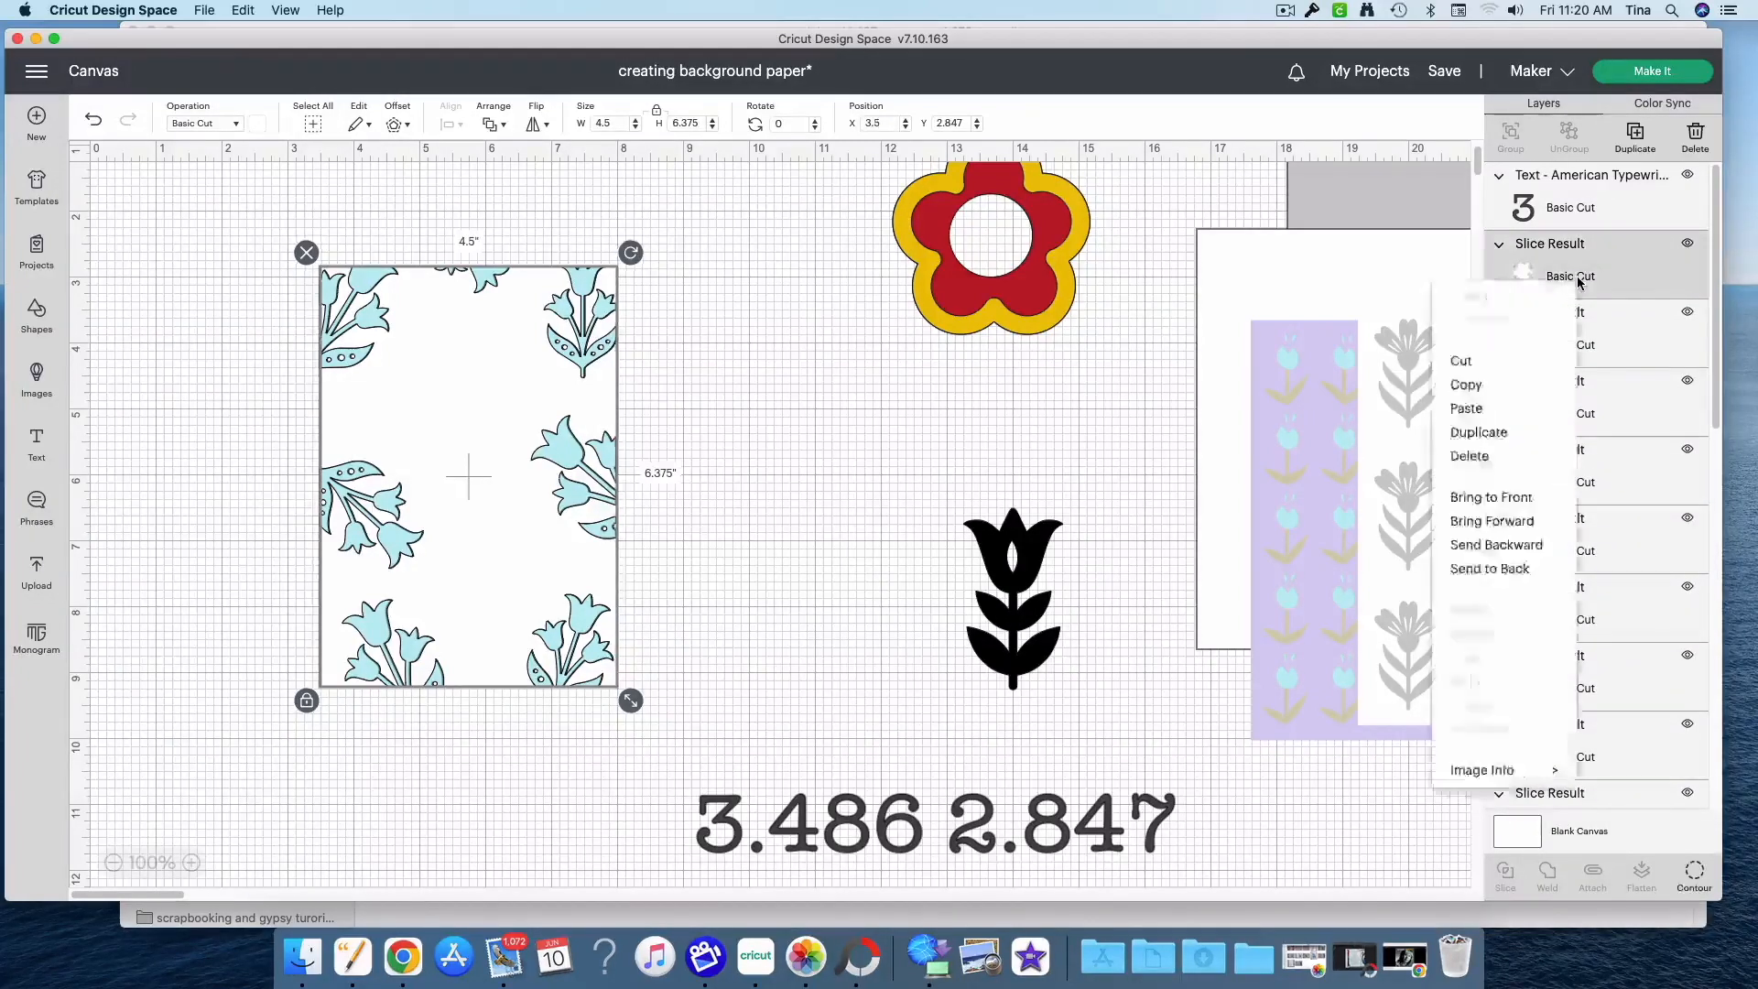
click(1482, 497)
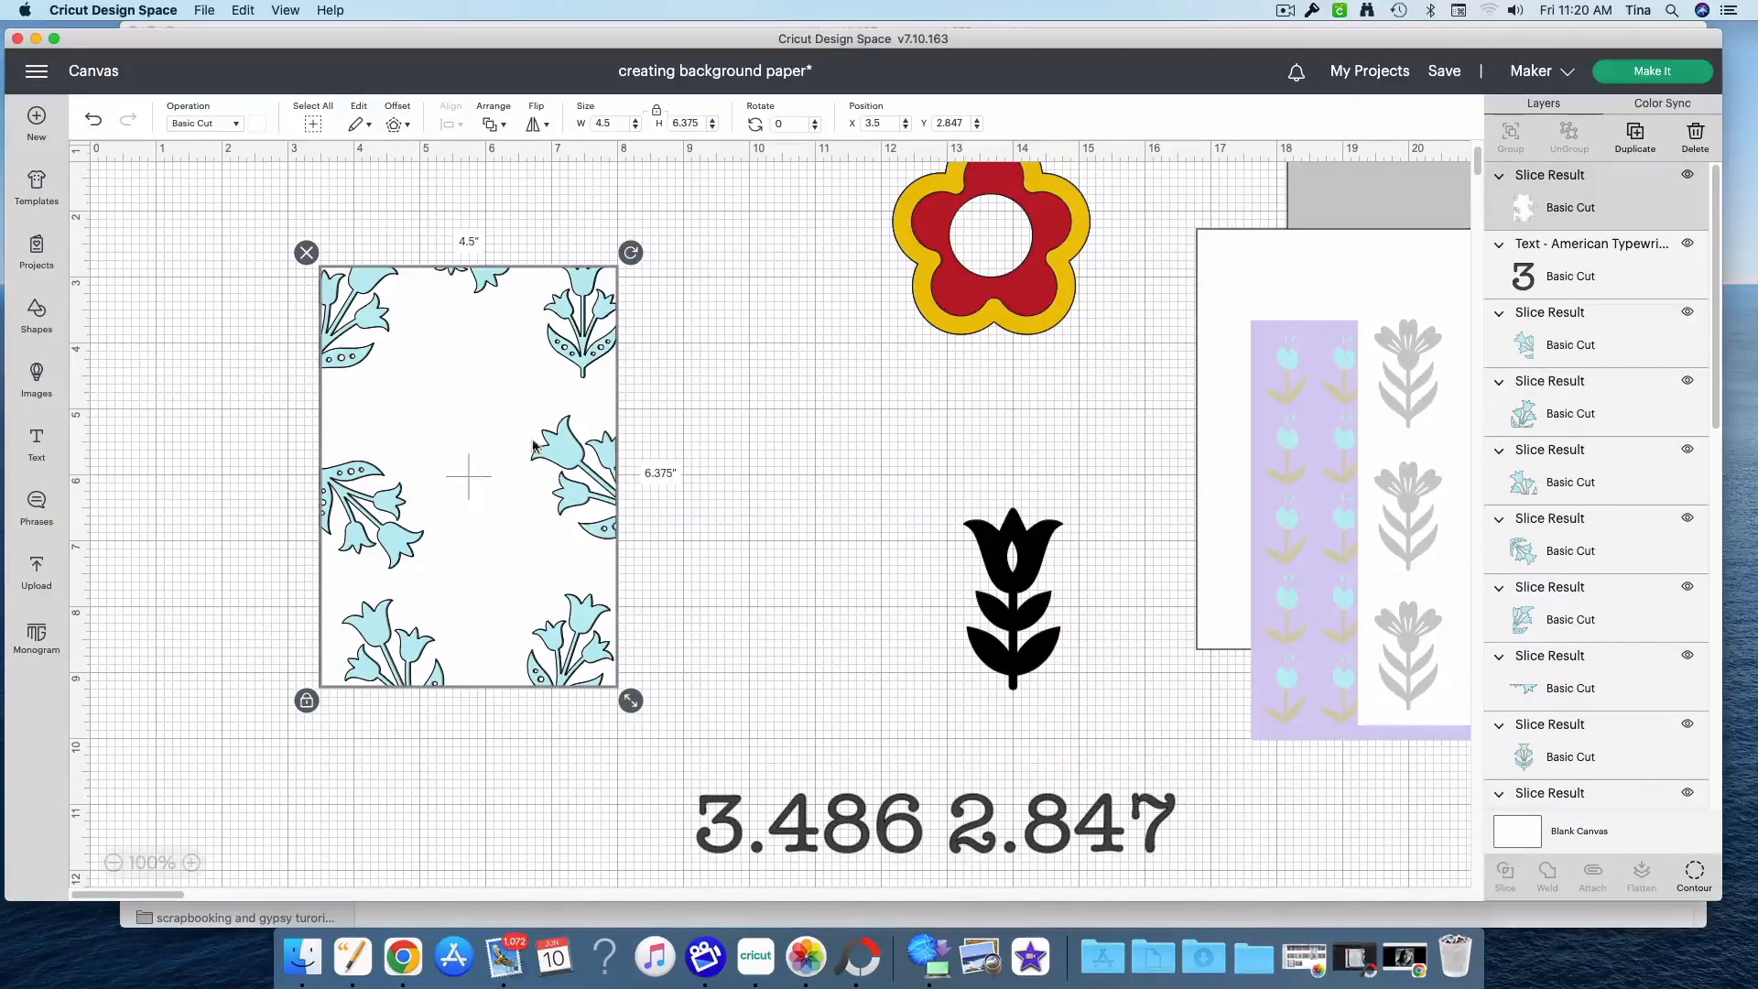
drag(494, 423, 1161, 586)
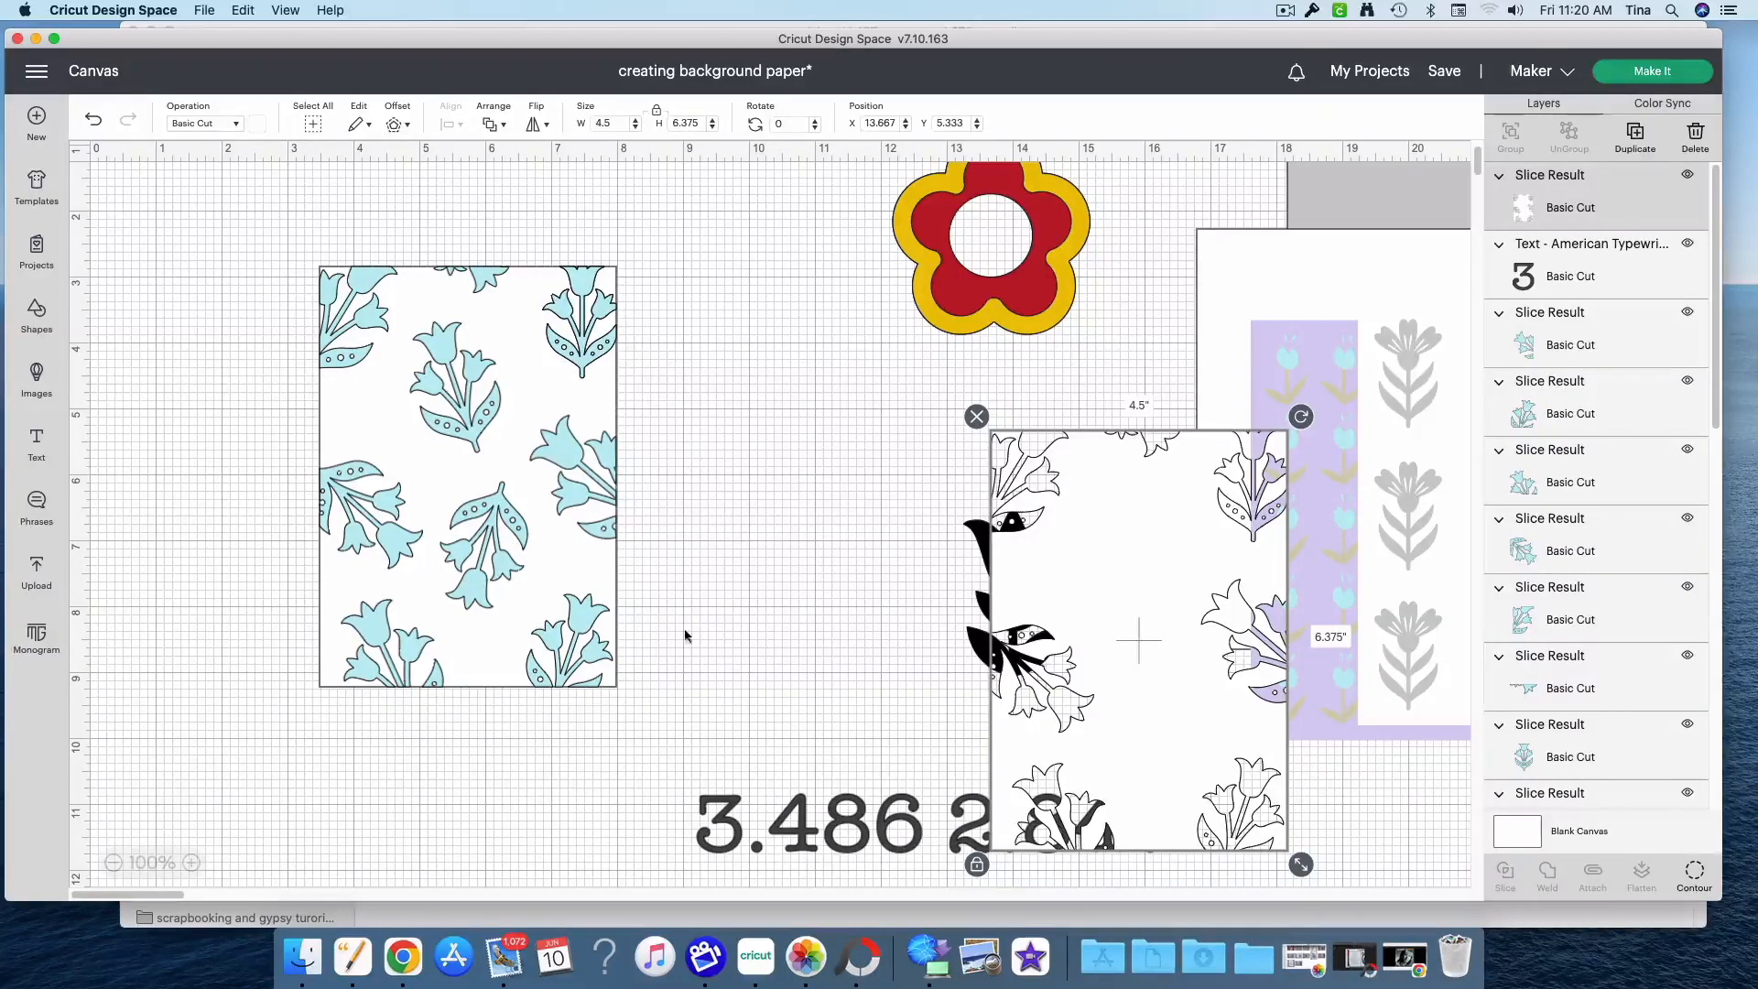
Flatten the tulips together with the white rectangle behind them and move the panel aside over the lavender panel
drag(657, 678, 243, 206)
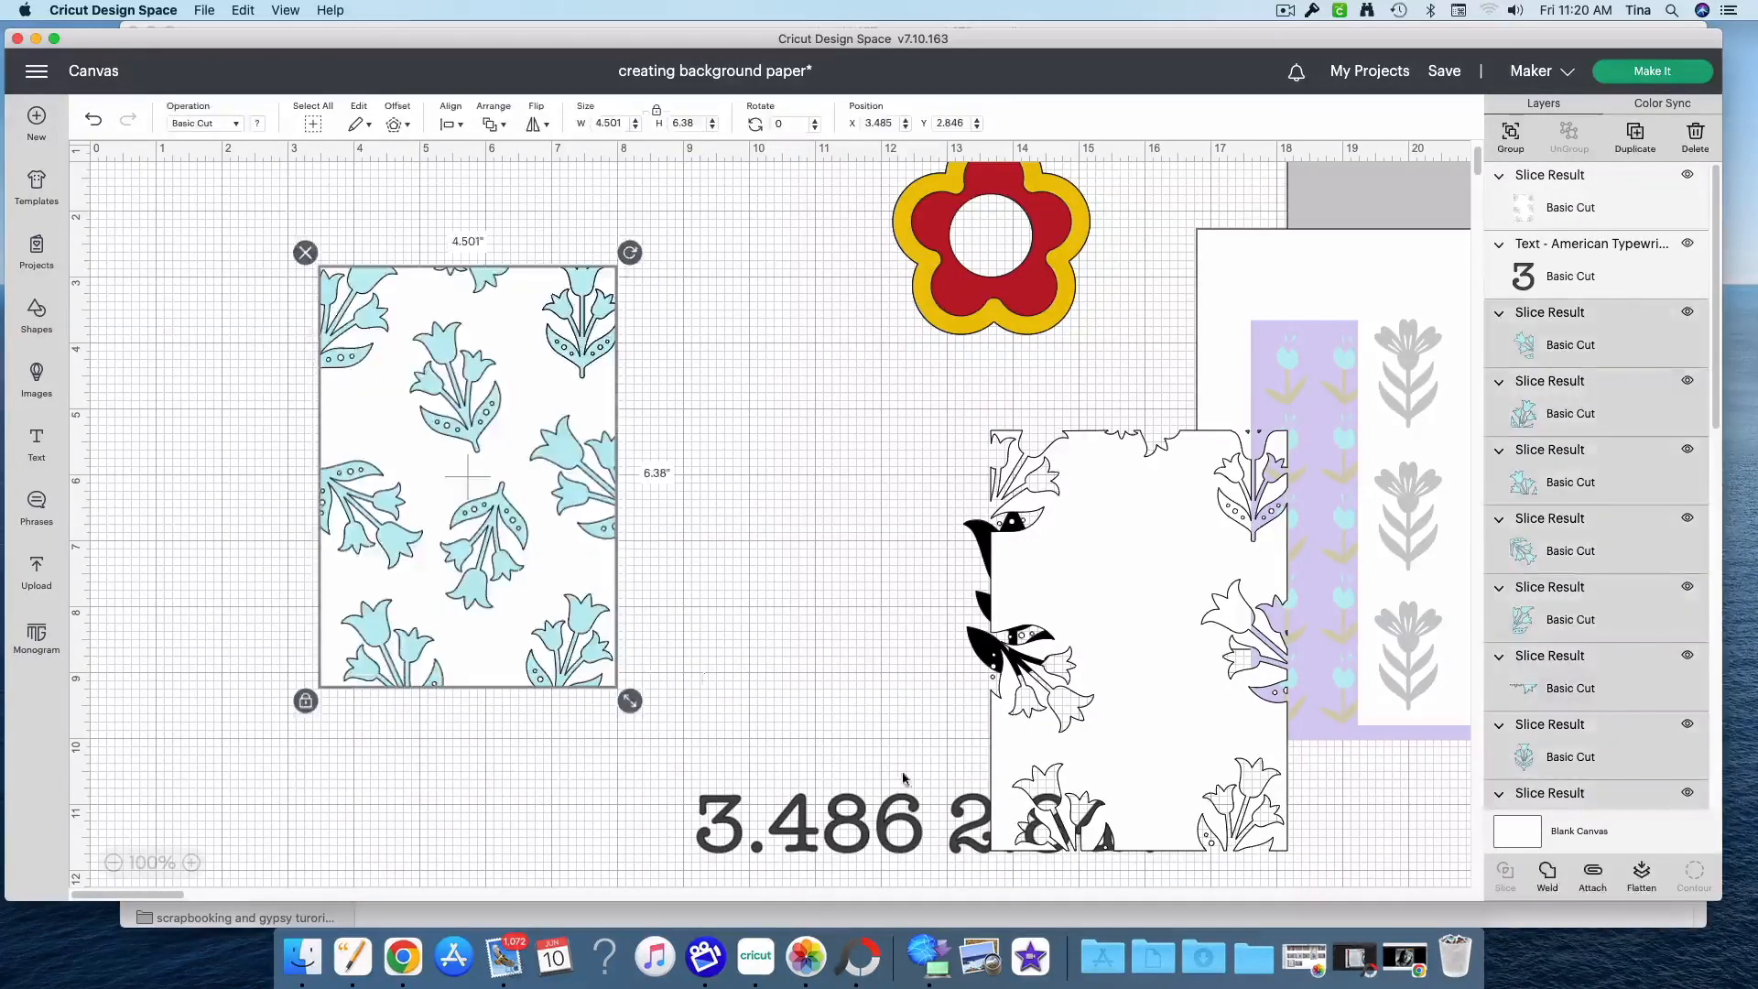
click(1634, 888)
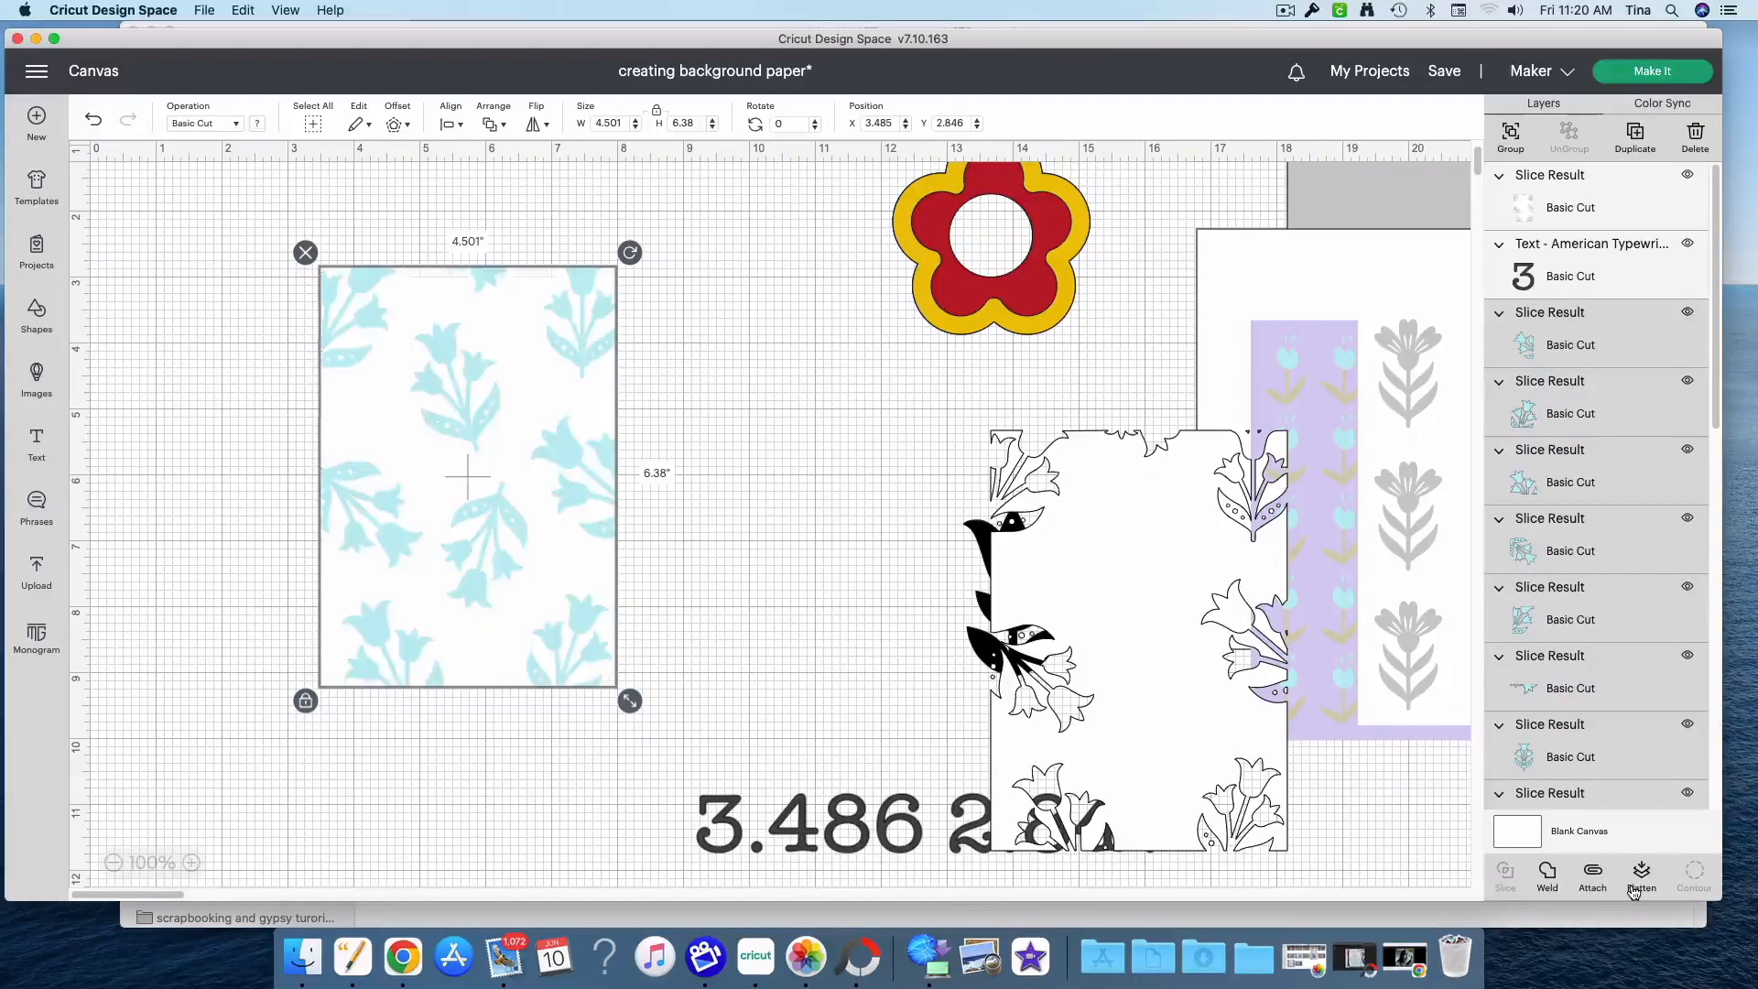
drag(574, 645, 1554, 619)
Move the cutout rectangle to about X 4.5, Y 2.4, pull the spare white rectangle to about X 10.4, Y 3.8 and copy it
drag(1218, 757, 615, 564)
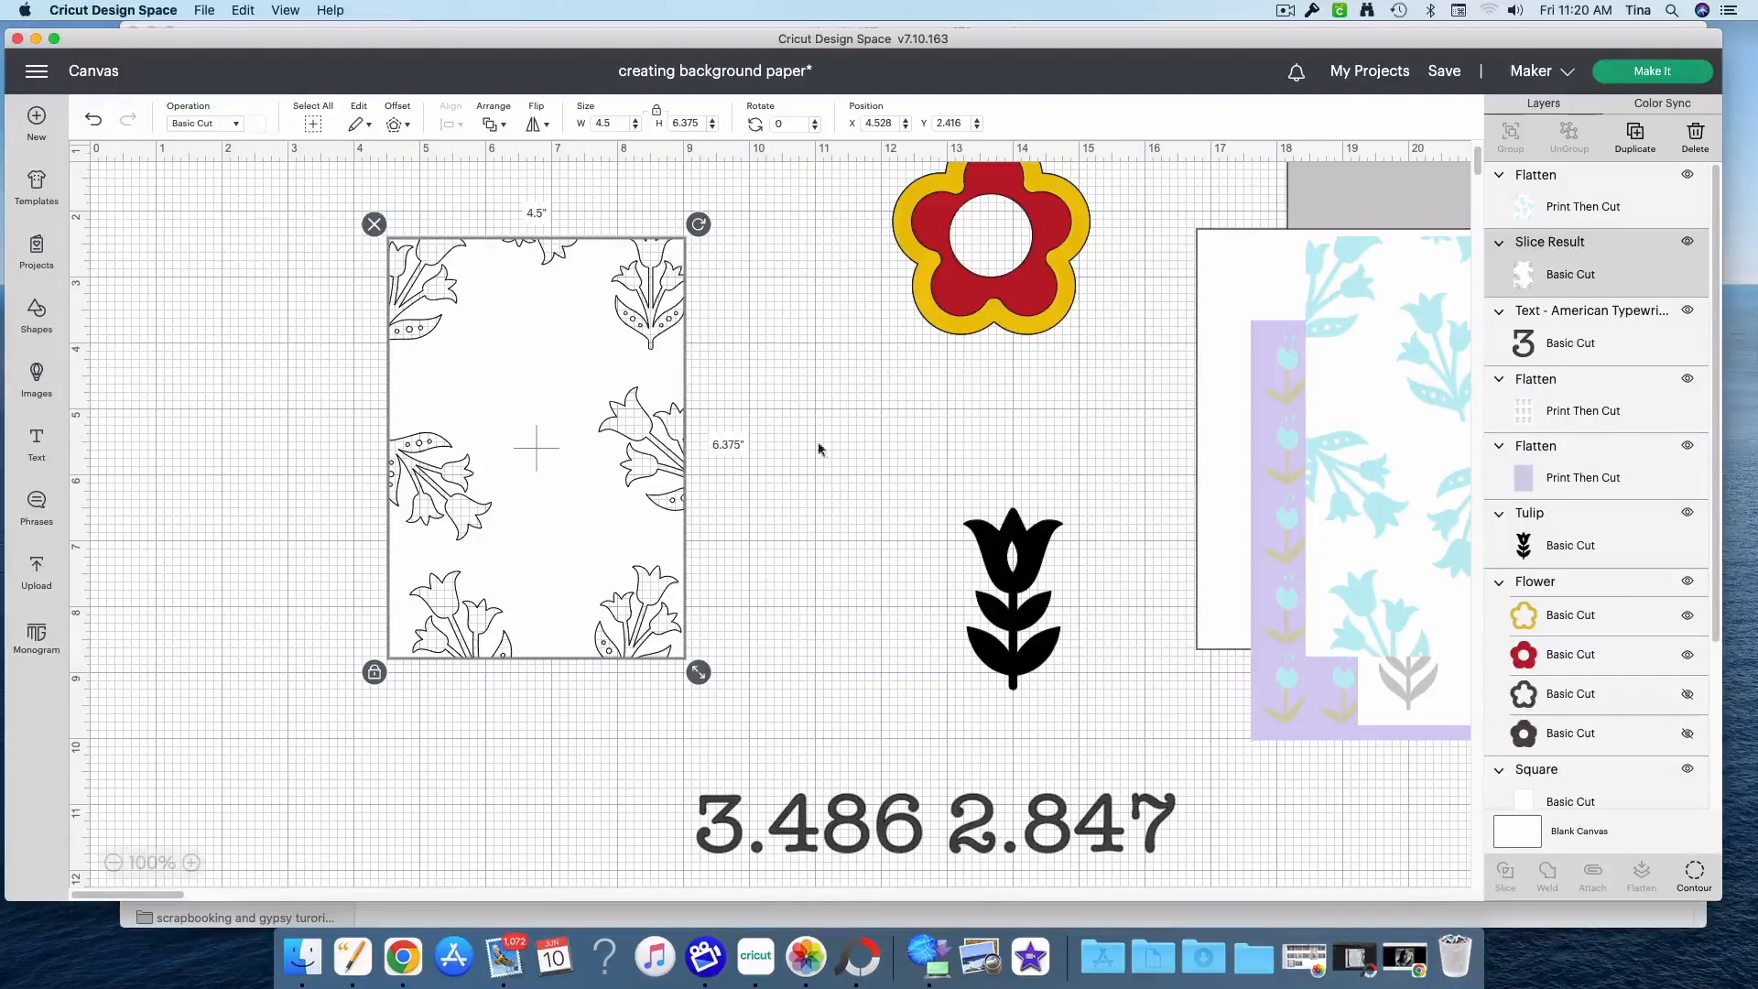
drag(1207, 309, 796, 405)
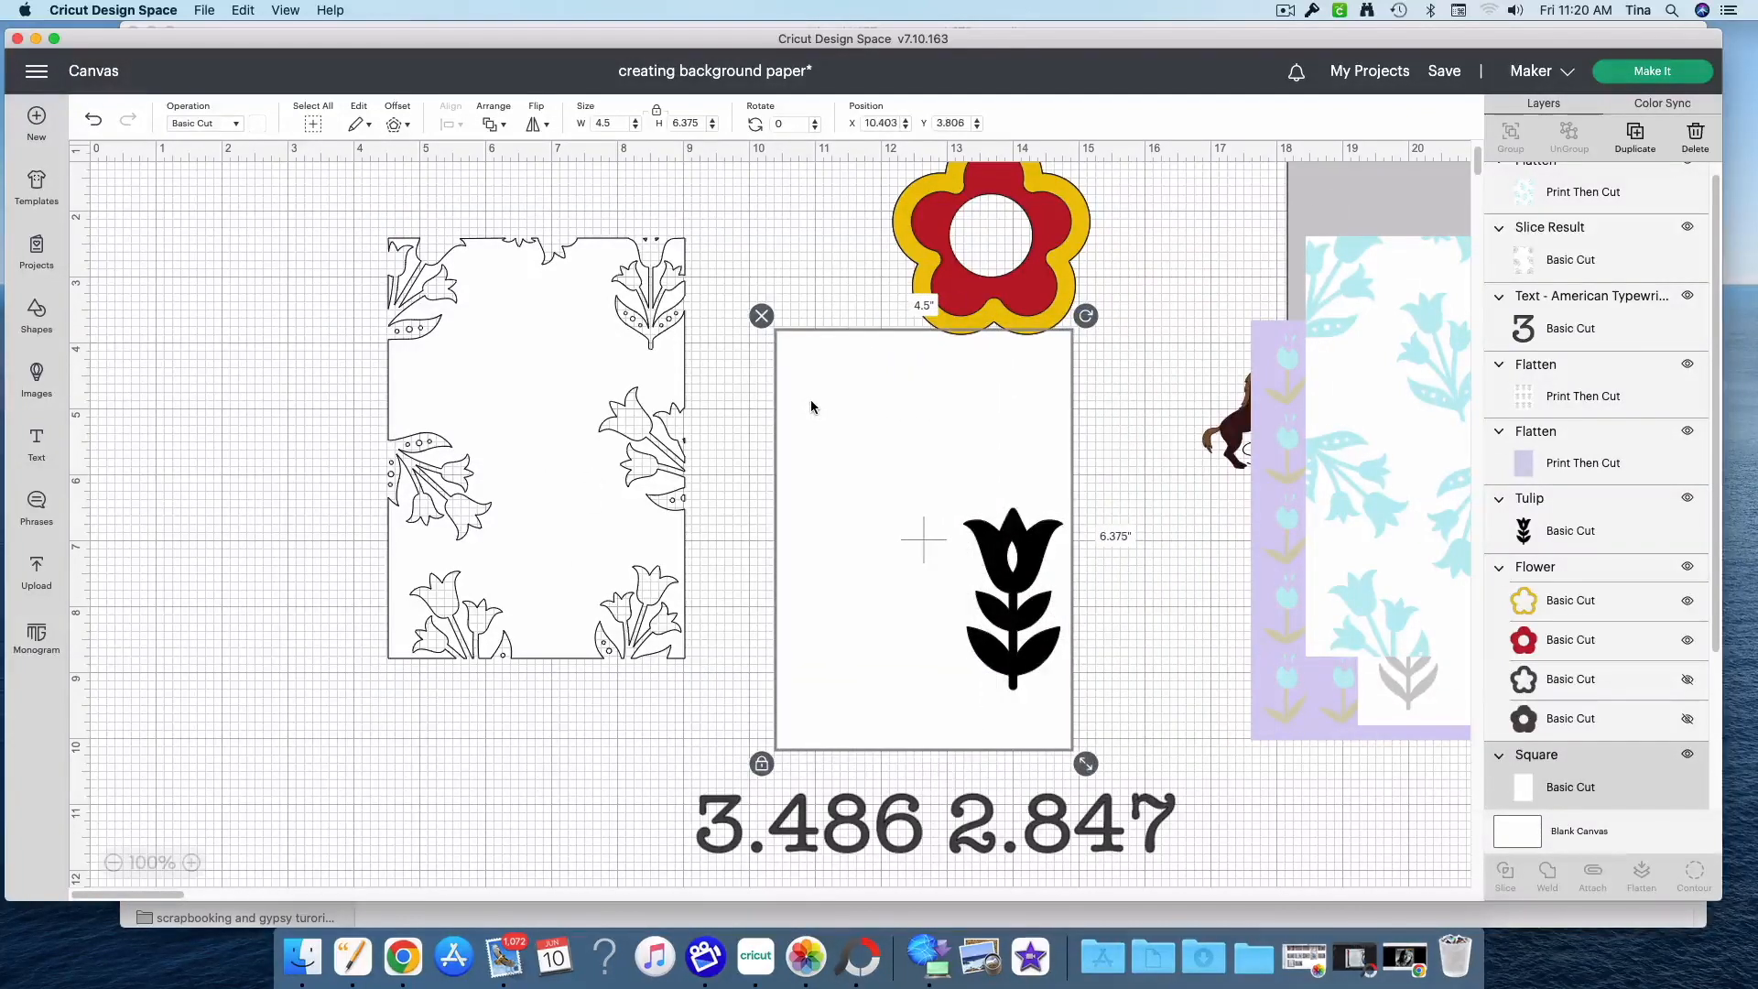
key(super+v)
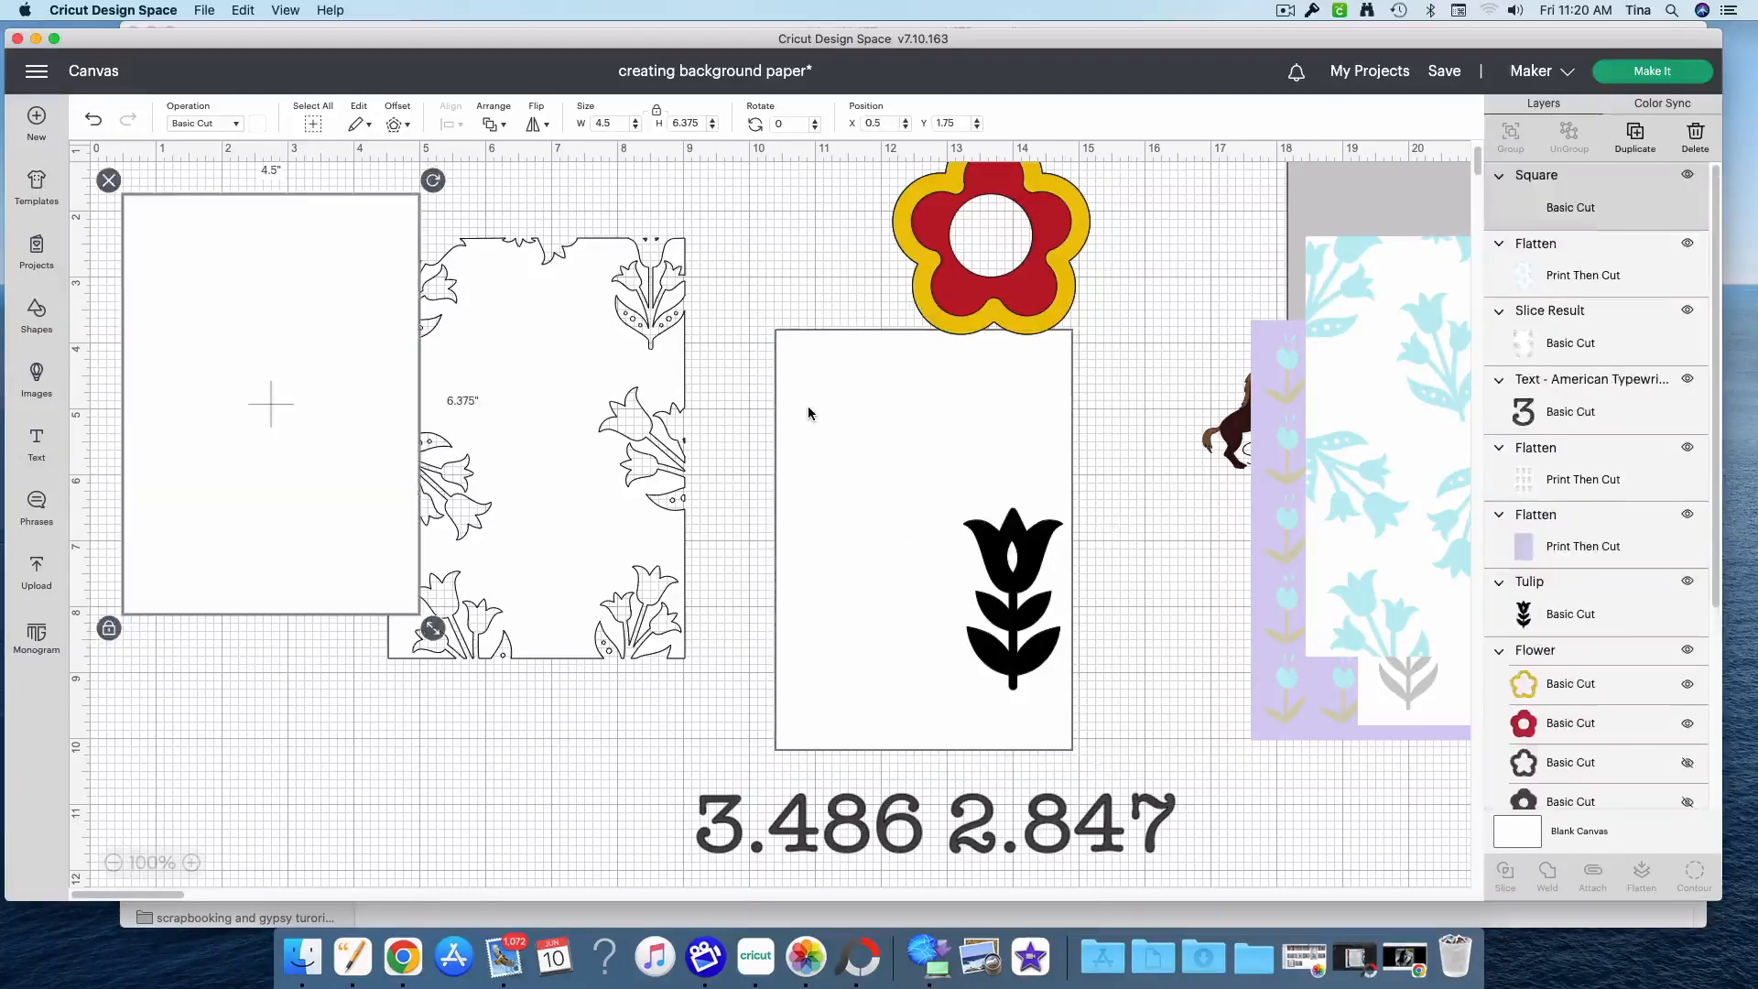
Place a blank white rectangle at about X 3.2, Y 2.1, clear of the cutout rectangle
drag(1065, 455, 1631, 404)
drag(370, 385, 514, 457)
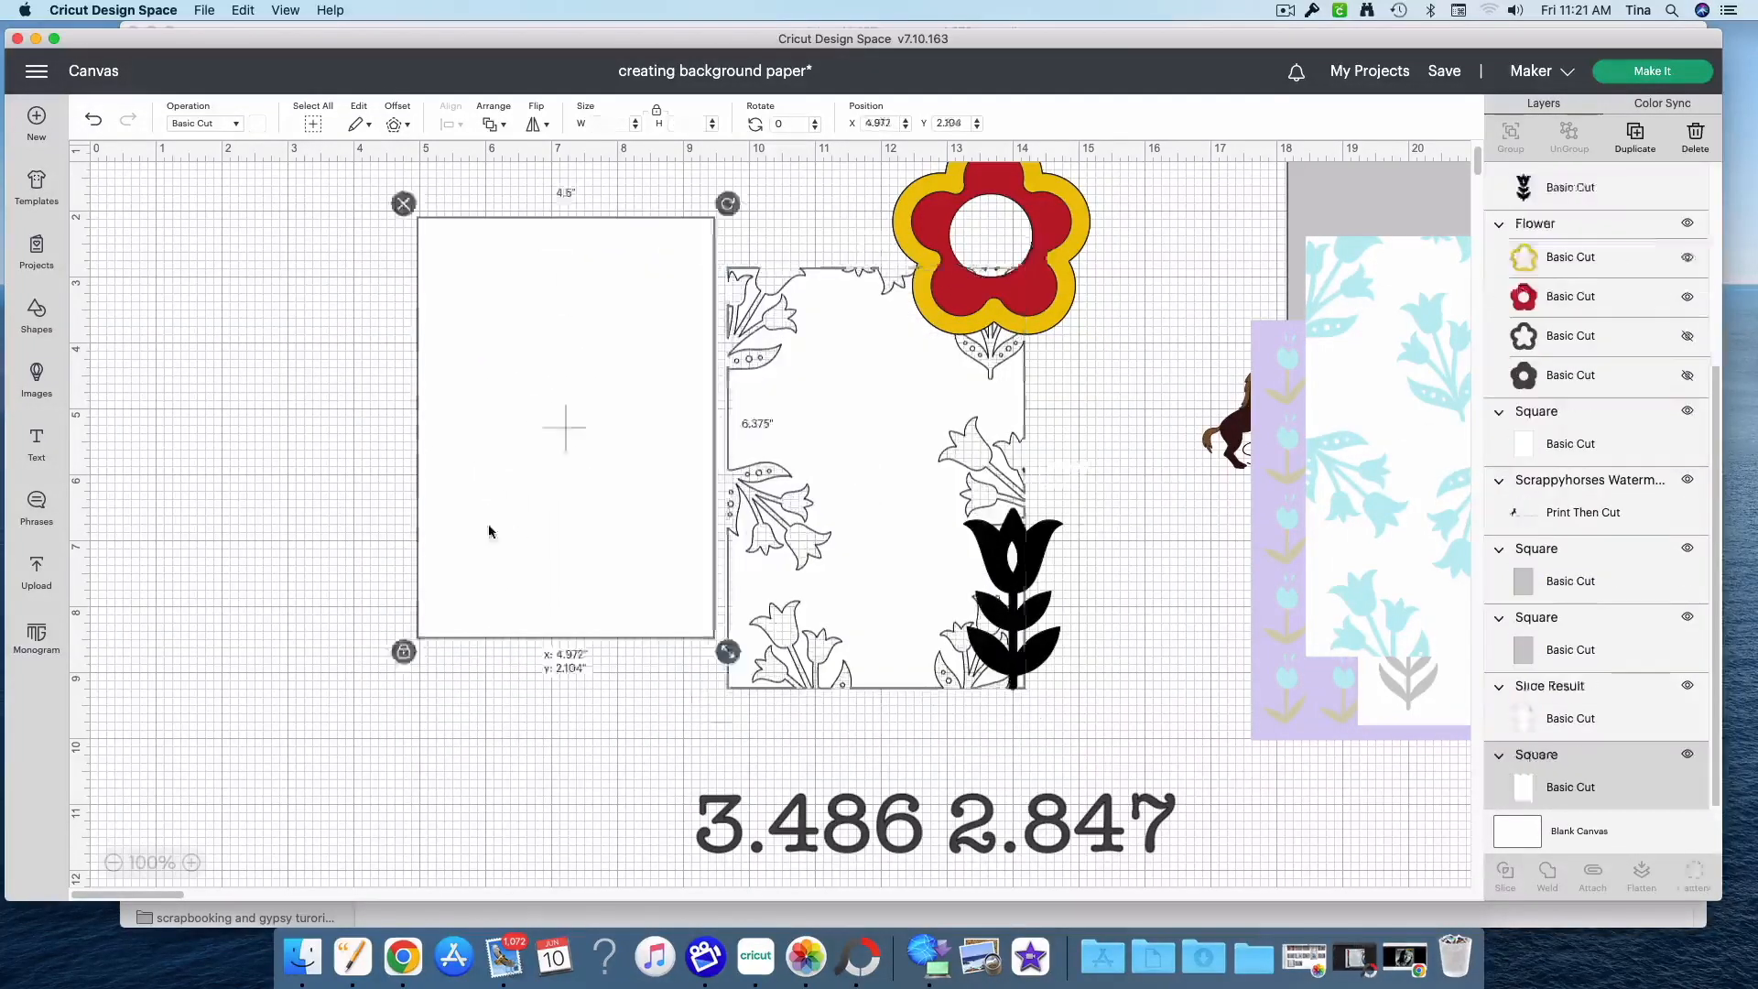
drag(489, 531, 397, 519)
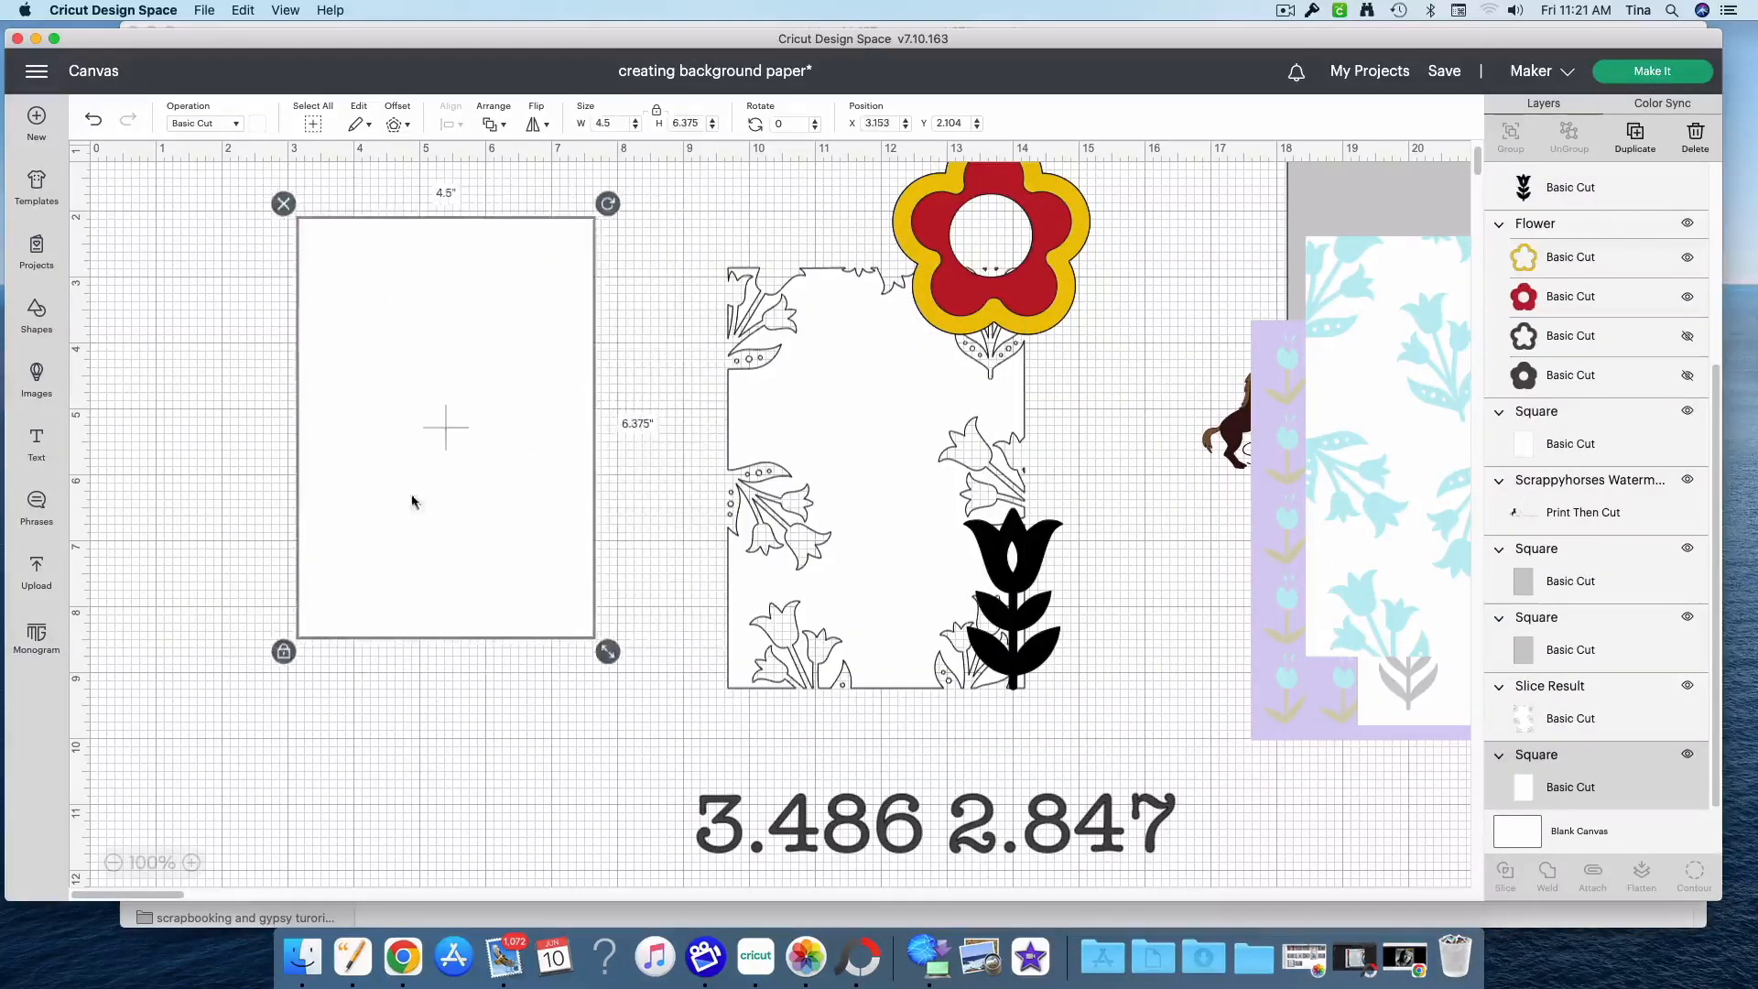
Change the blank white rectangle's material color to dark blue
click(231, 126)
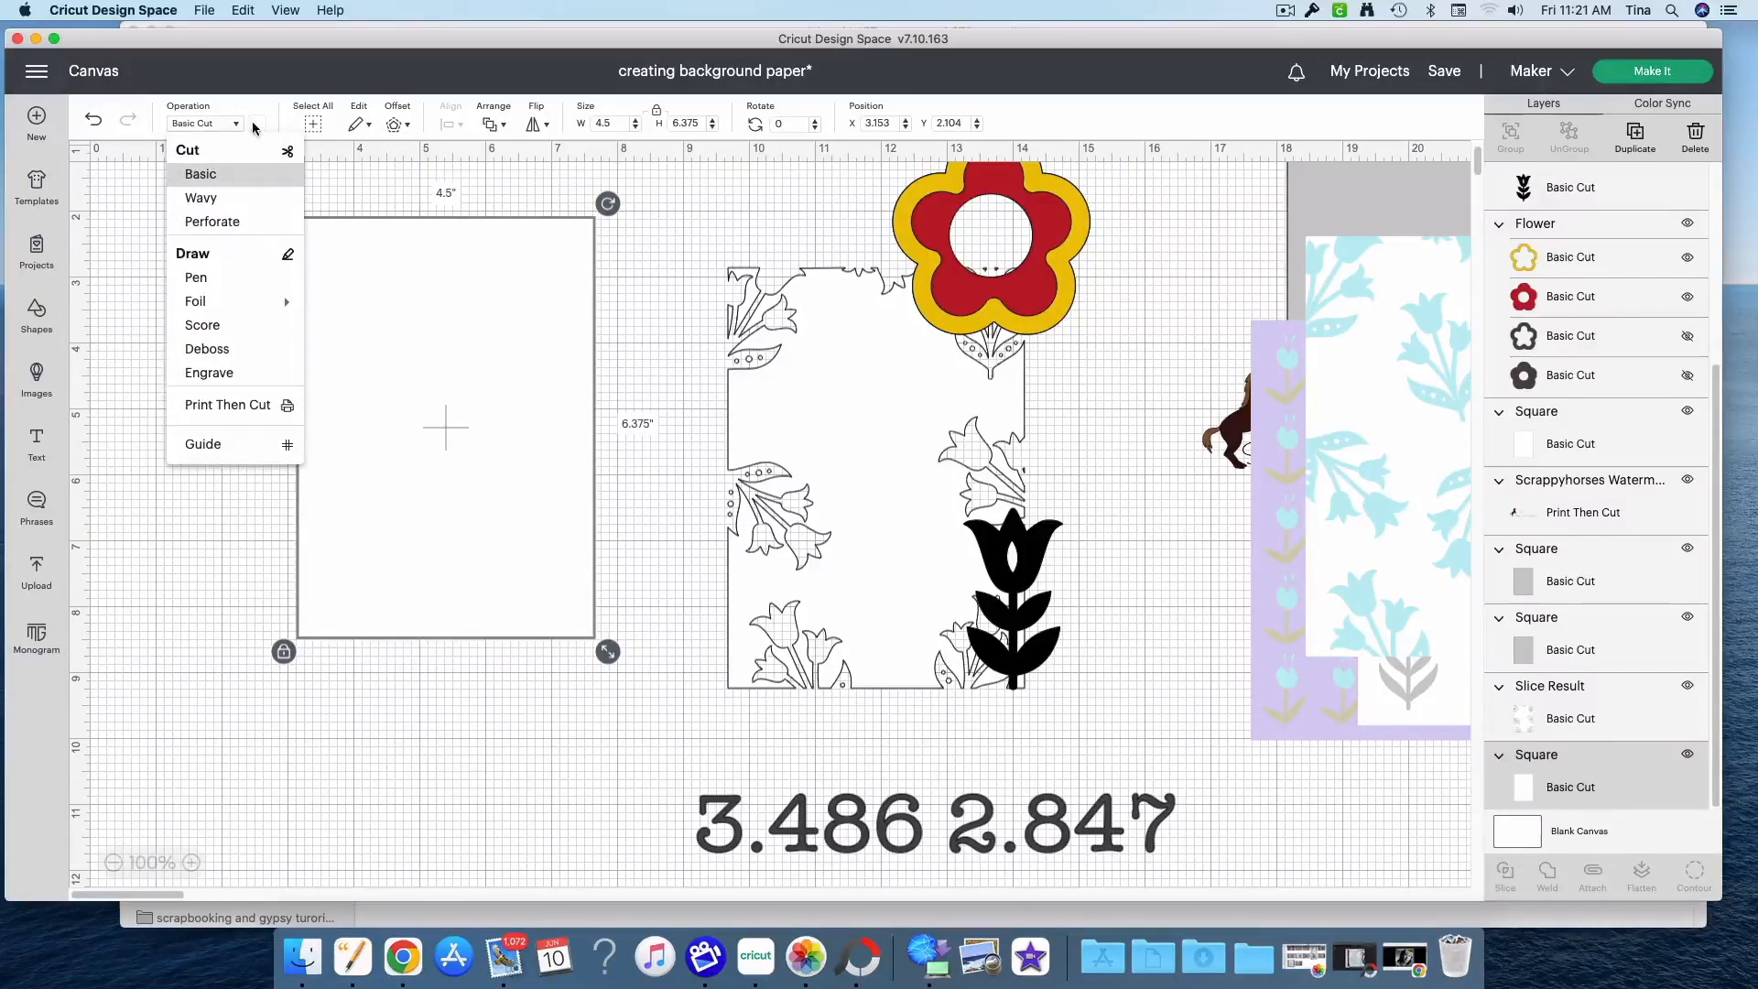
click(257, 124)
click(258, 124)
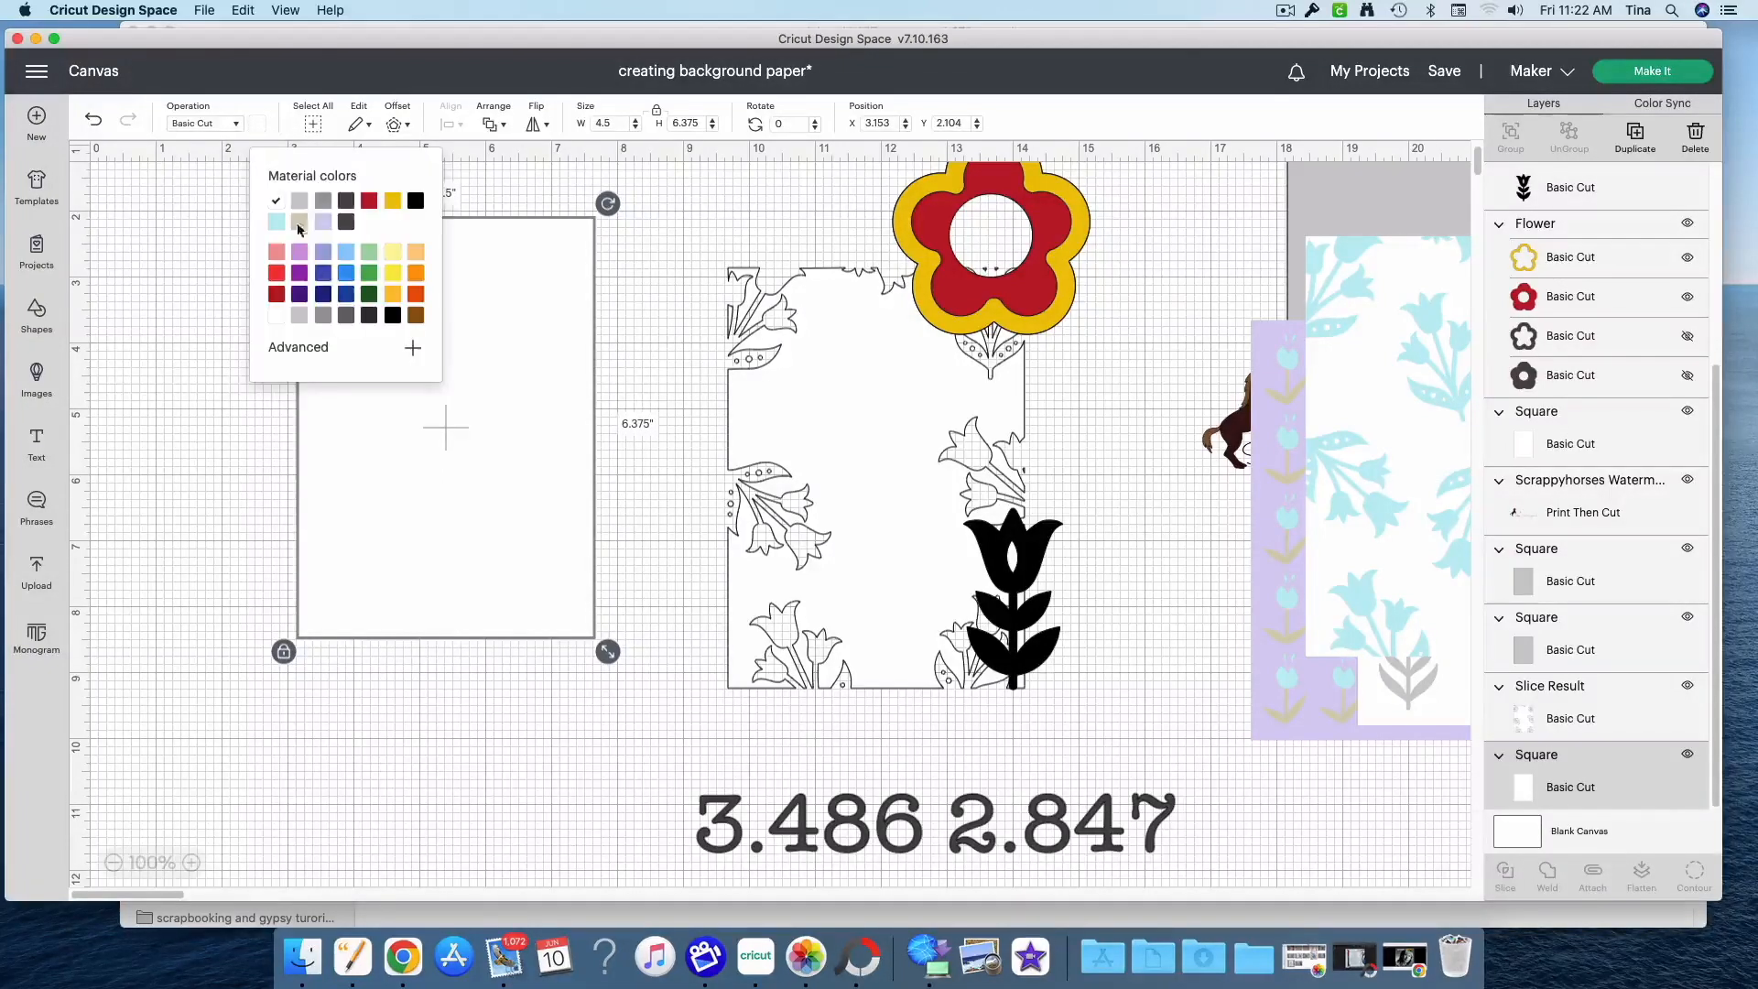
click(345, 294)
Place the tulip cutout rectangle over the dark blue rectangle and align the two by their centers
click(871, 475)
drag(871, 475, 470, 413)
drag(724, 562, 404, 415)
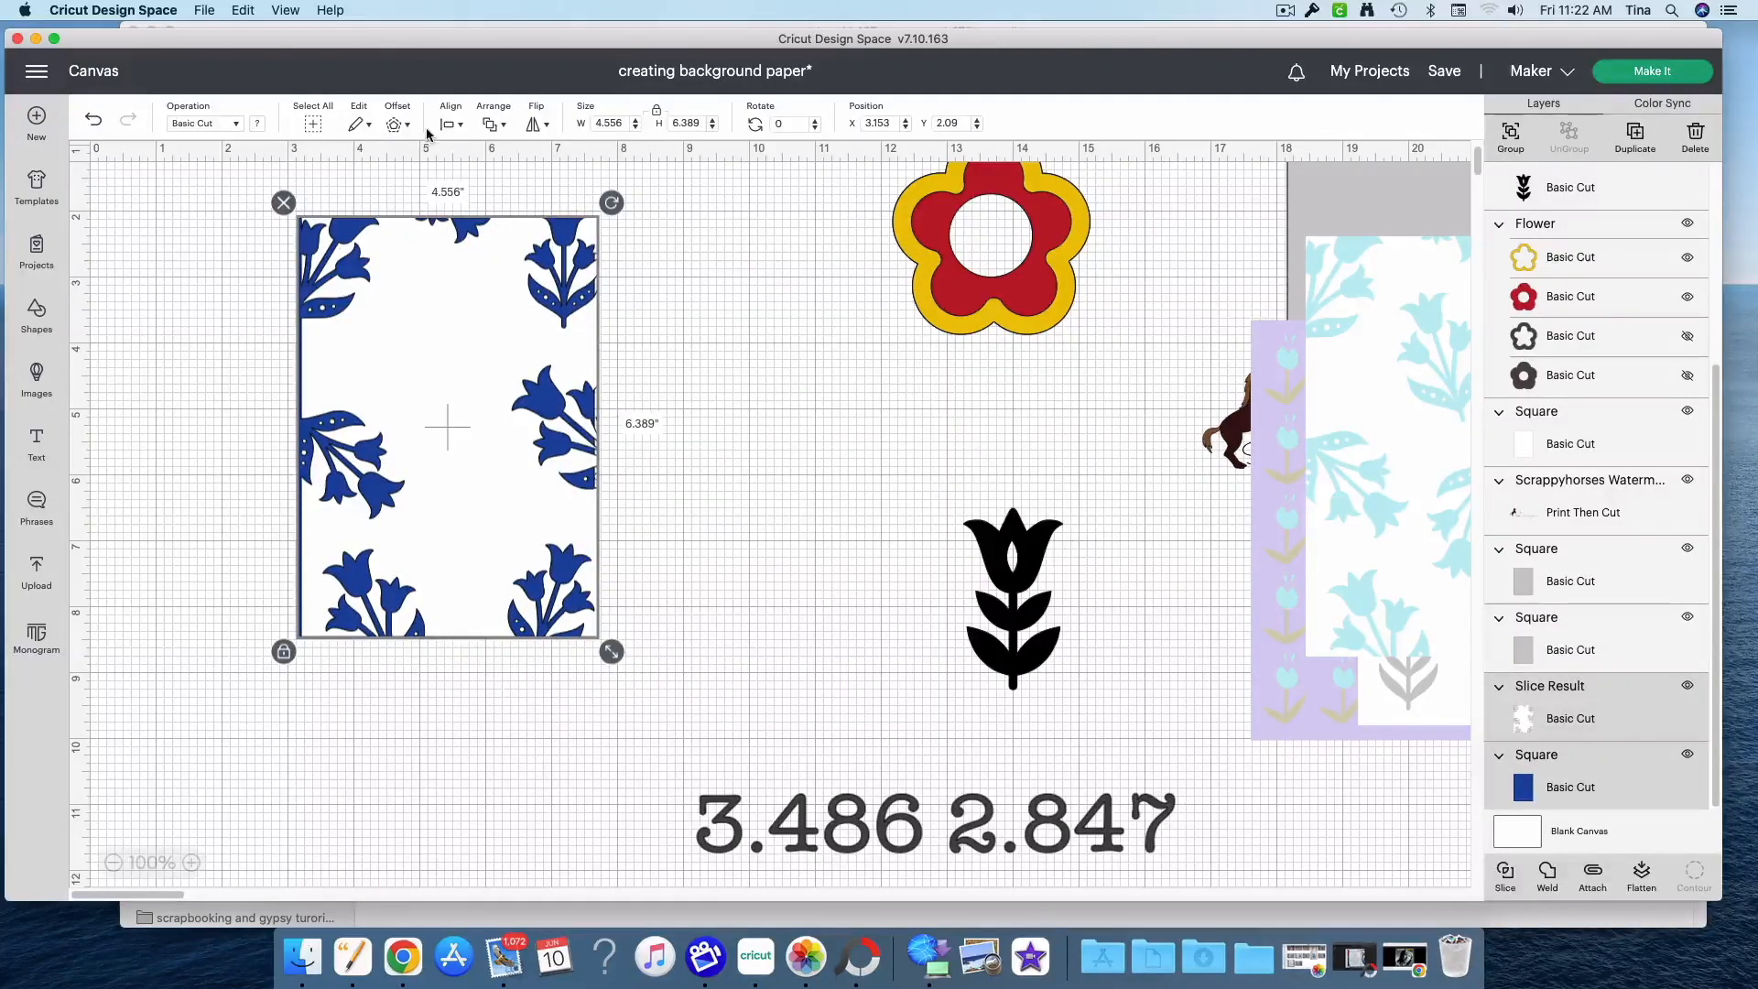
click(446, 128)
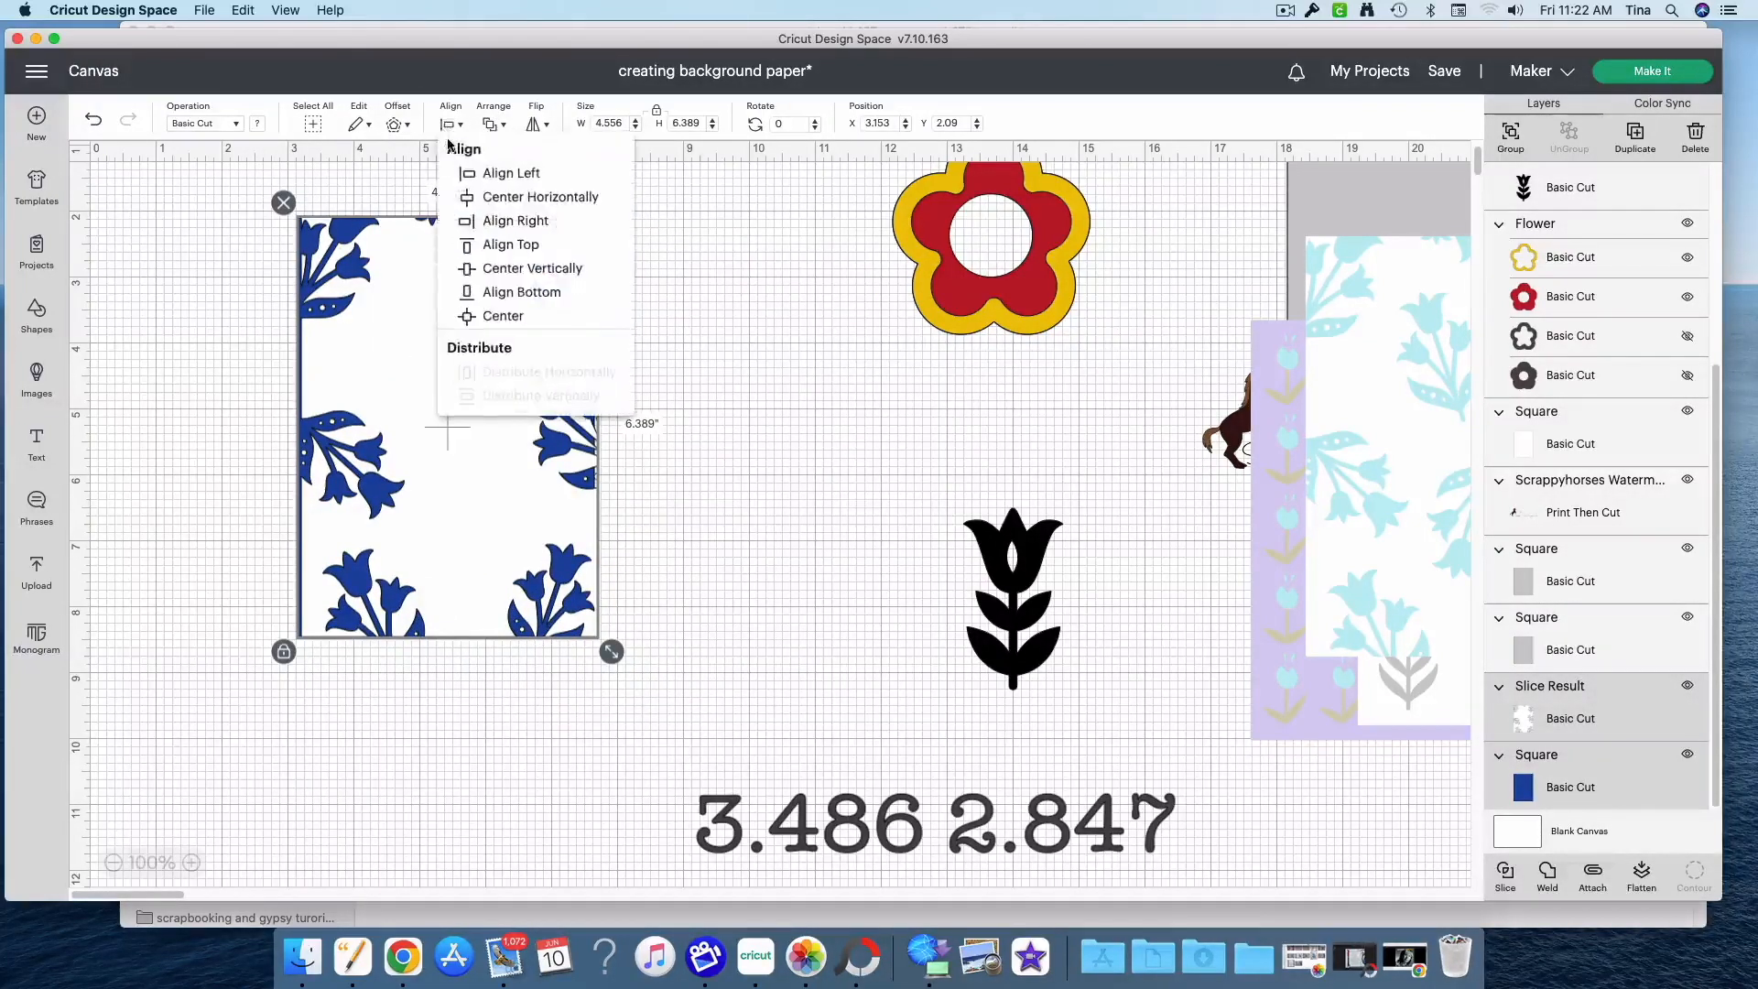
click(485, 319)
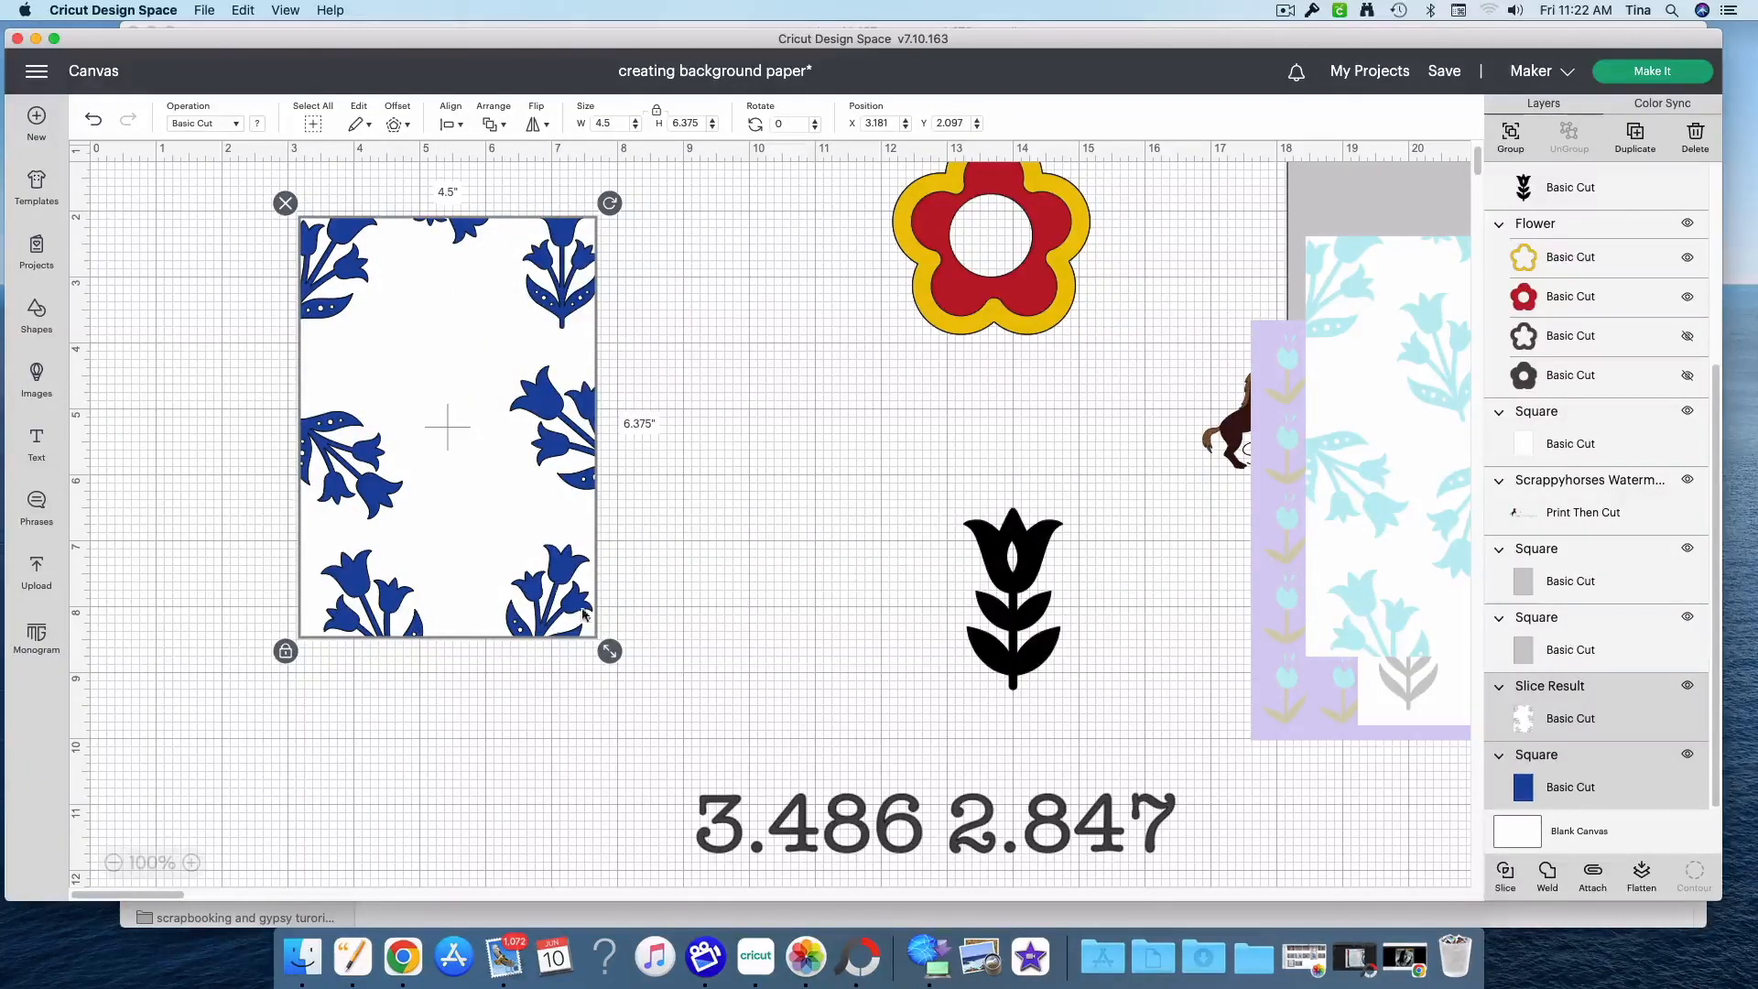
Flatten the tulip cutout with its blue backing and move the panel aside onto the other finished panels
click(1642, 879)
drag(559, 614, 639, 582)
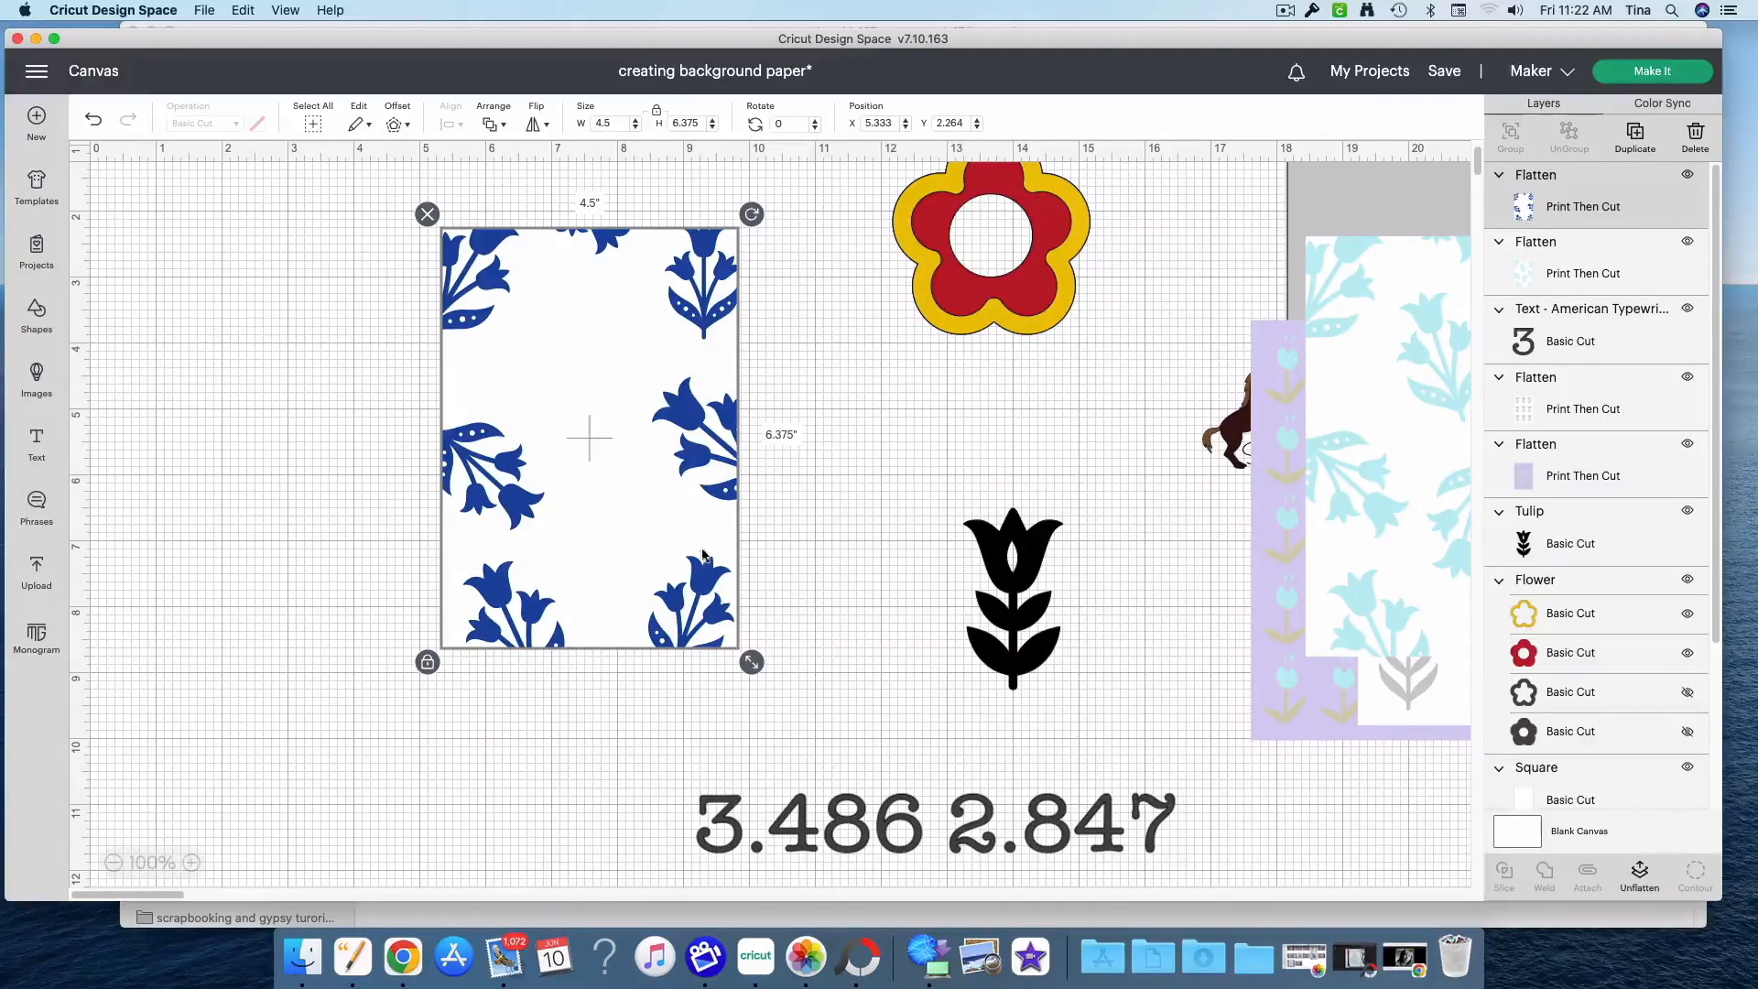
click(698, 600)
drag(698, 600, 1457, 493)
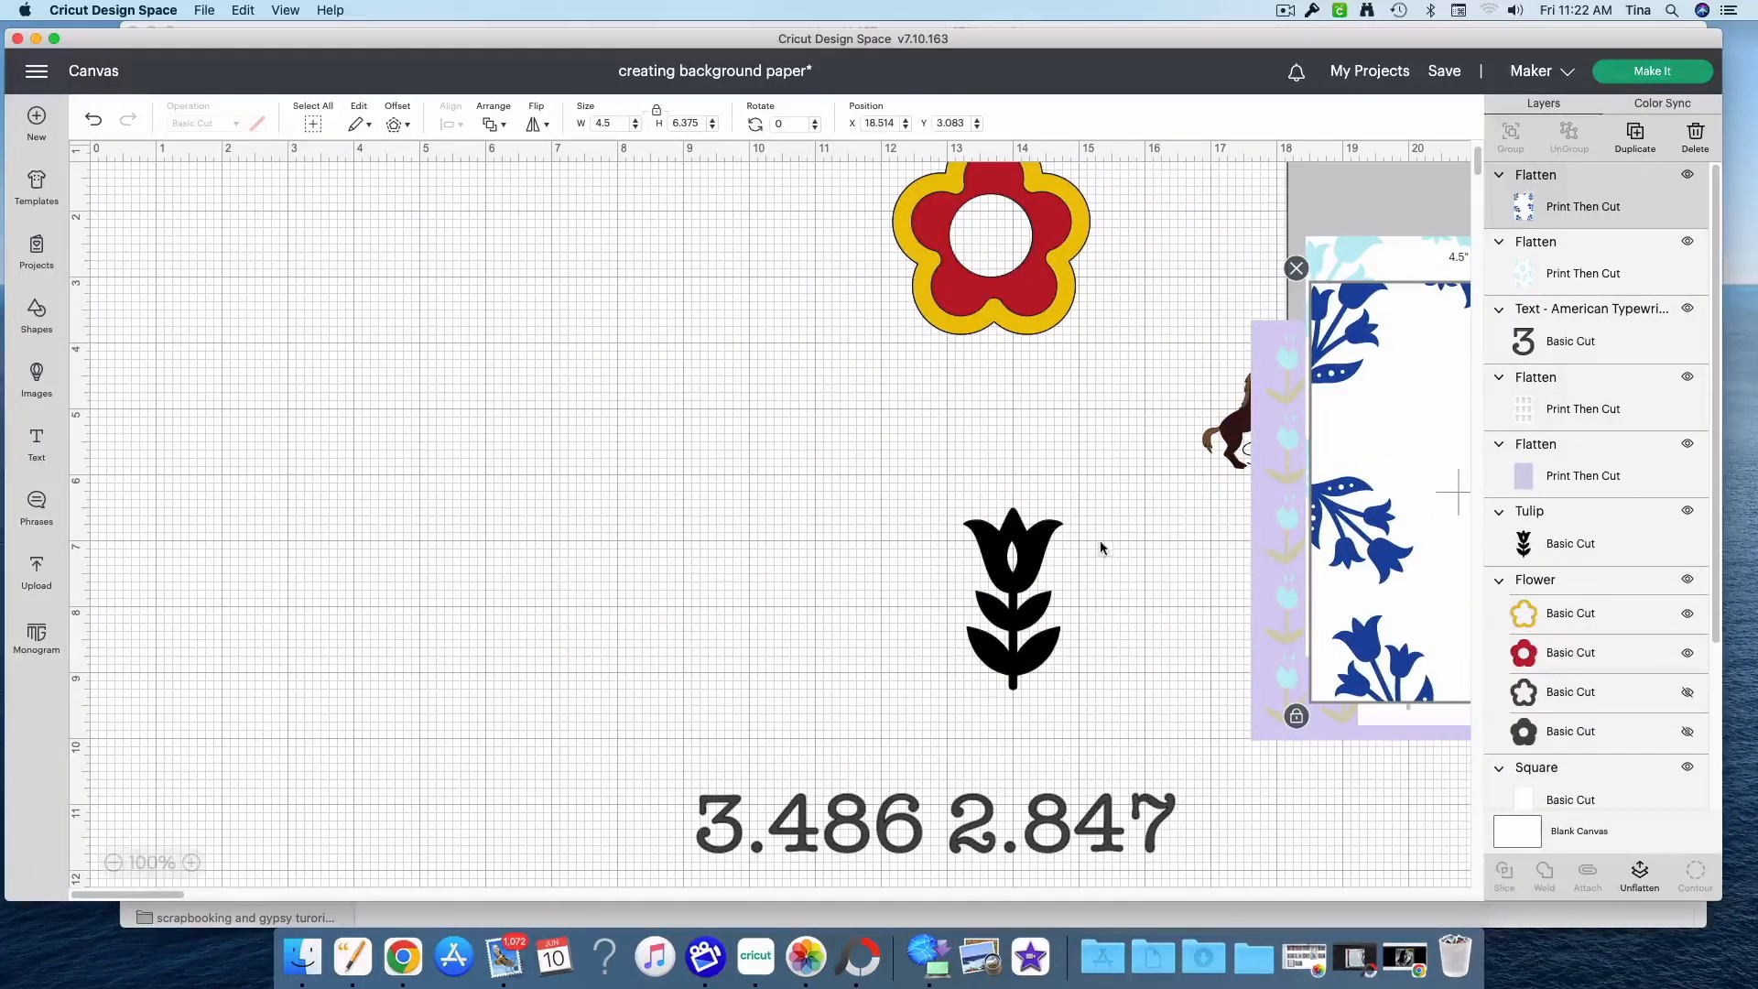
drag(1360, 458, 1362, 587)
Move the black tulip beside the finished panels and the layered flower to about X 5.3, Y 4.1
drag(1003, 606, 1231, 340)
drag(1042, 315, 584, 536)
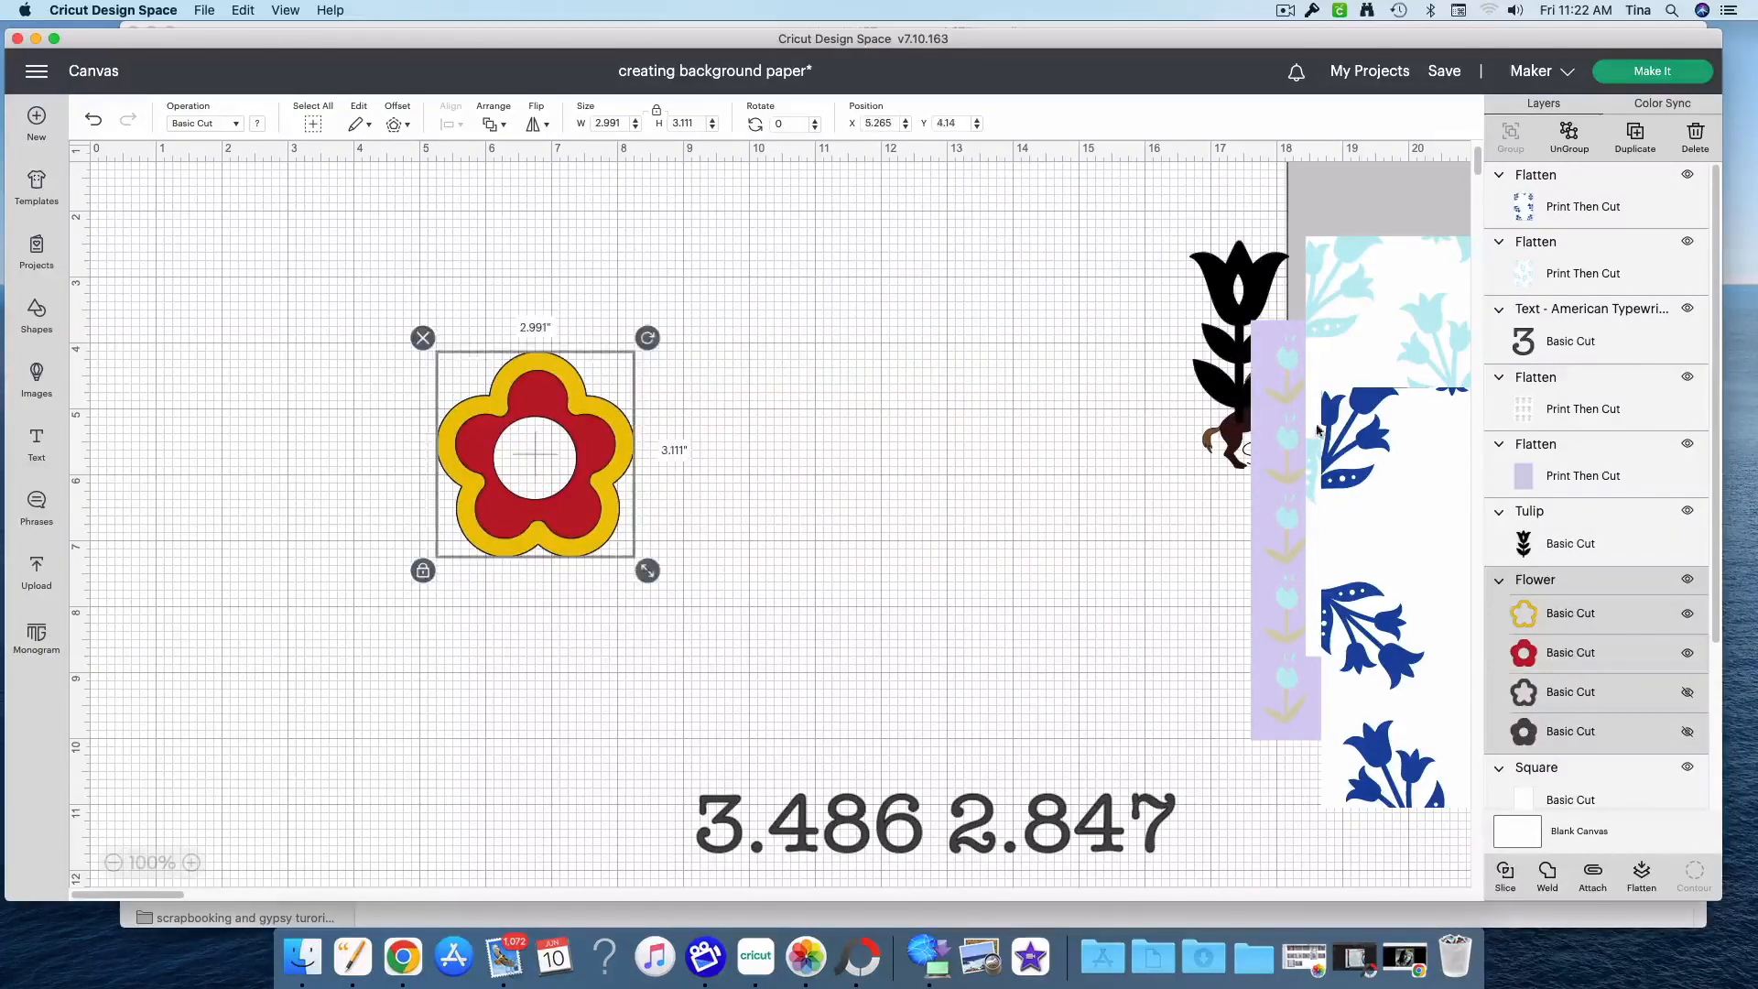
Bring the blank white rectangle out to about X 8.3, Y 1.7, keeping the finished tulip panels together off to the side
scroll(1277, 503, down, 8)
scroll(1404, 375, up, 9)
drag(1384, 518, 972, 566)
drag(1332, 482, 862, 684)
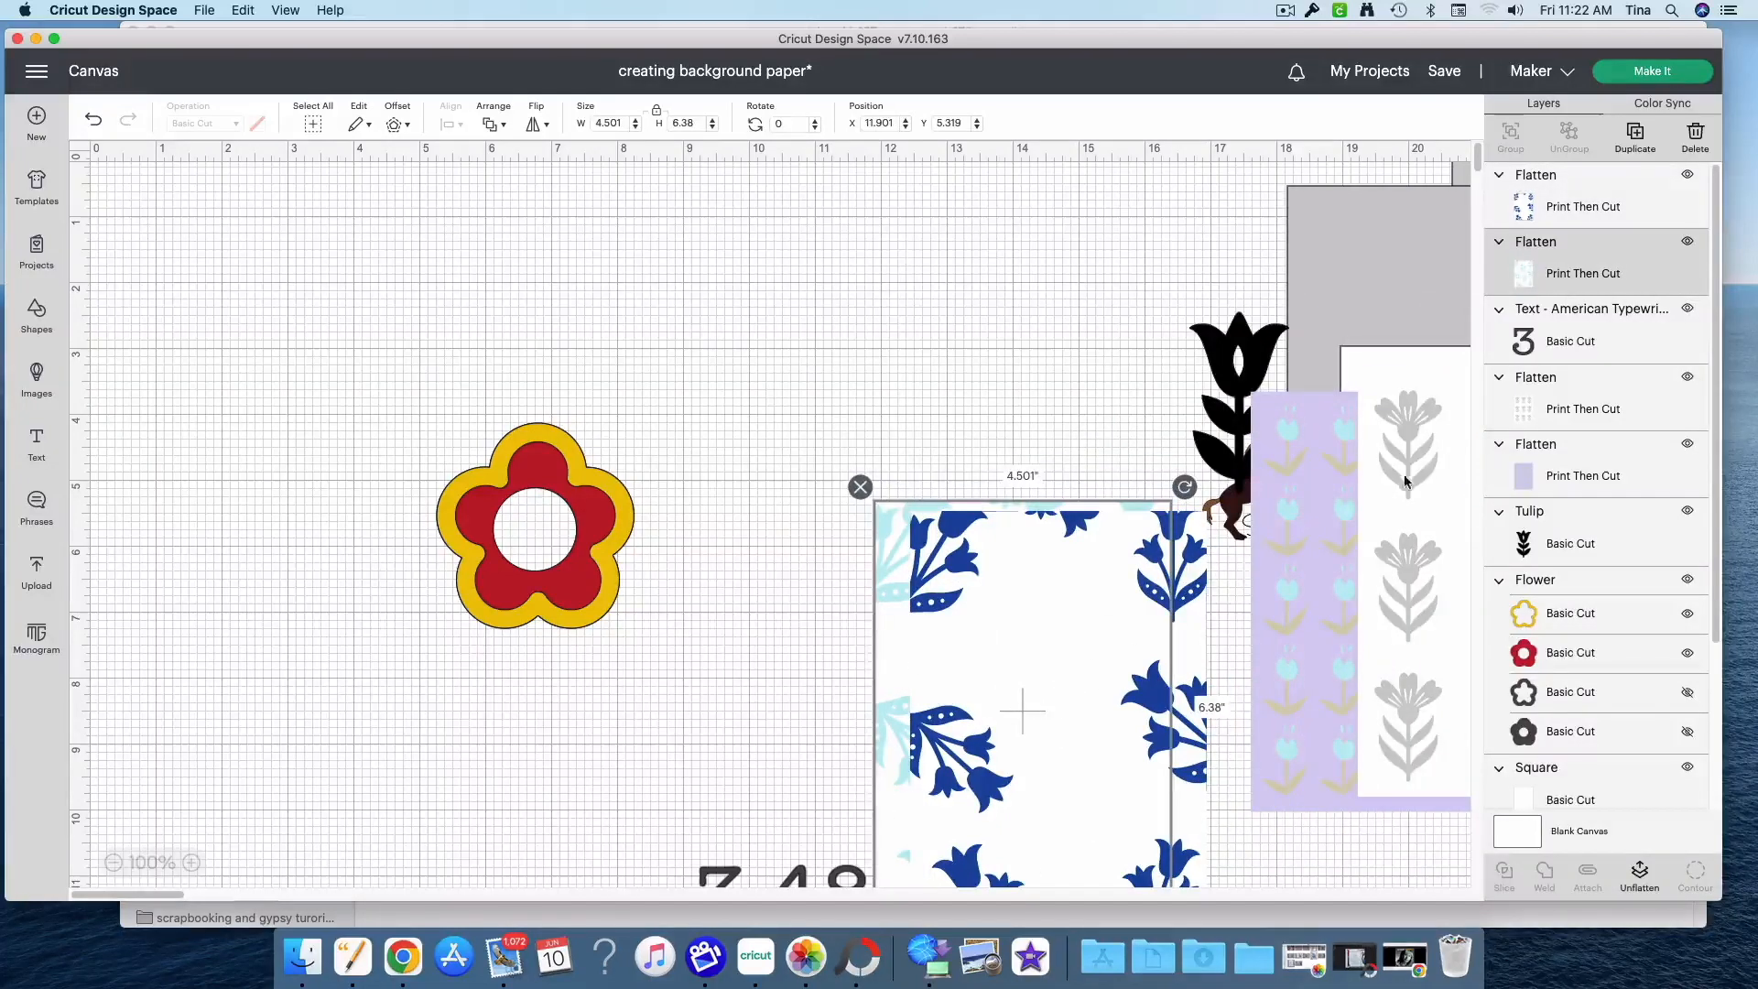
drag(1412, 481, 499, 422)
drag(778, 470, 1484, 392)
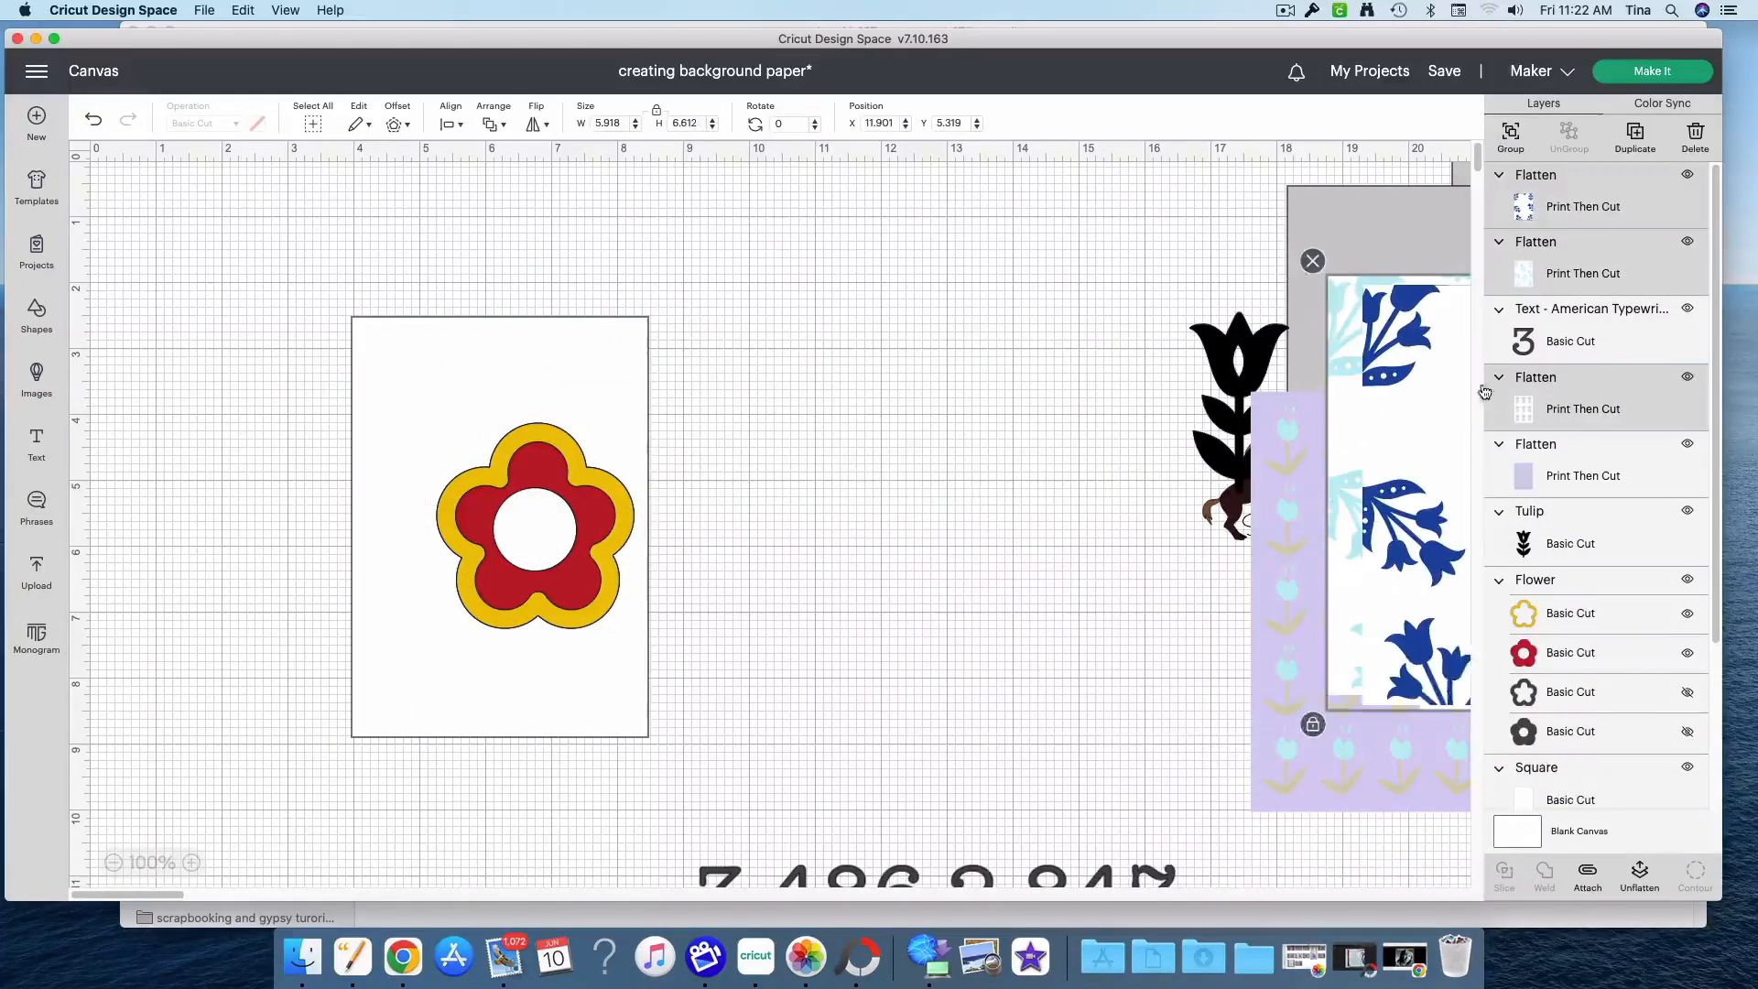
drag(647, 650, 929, 596)
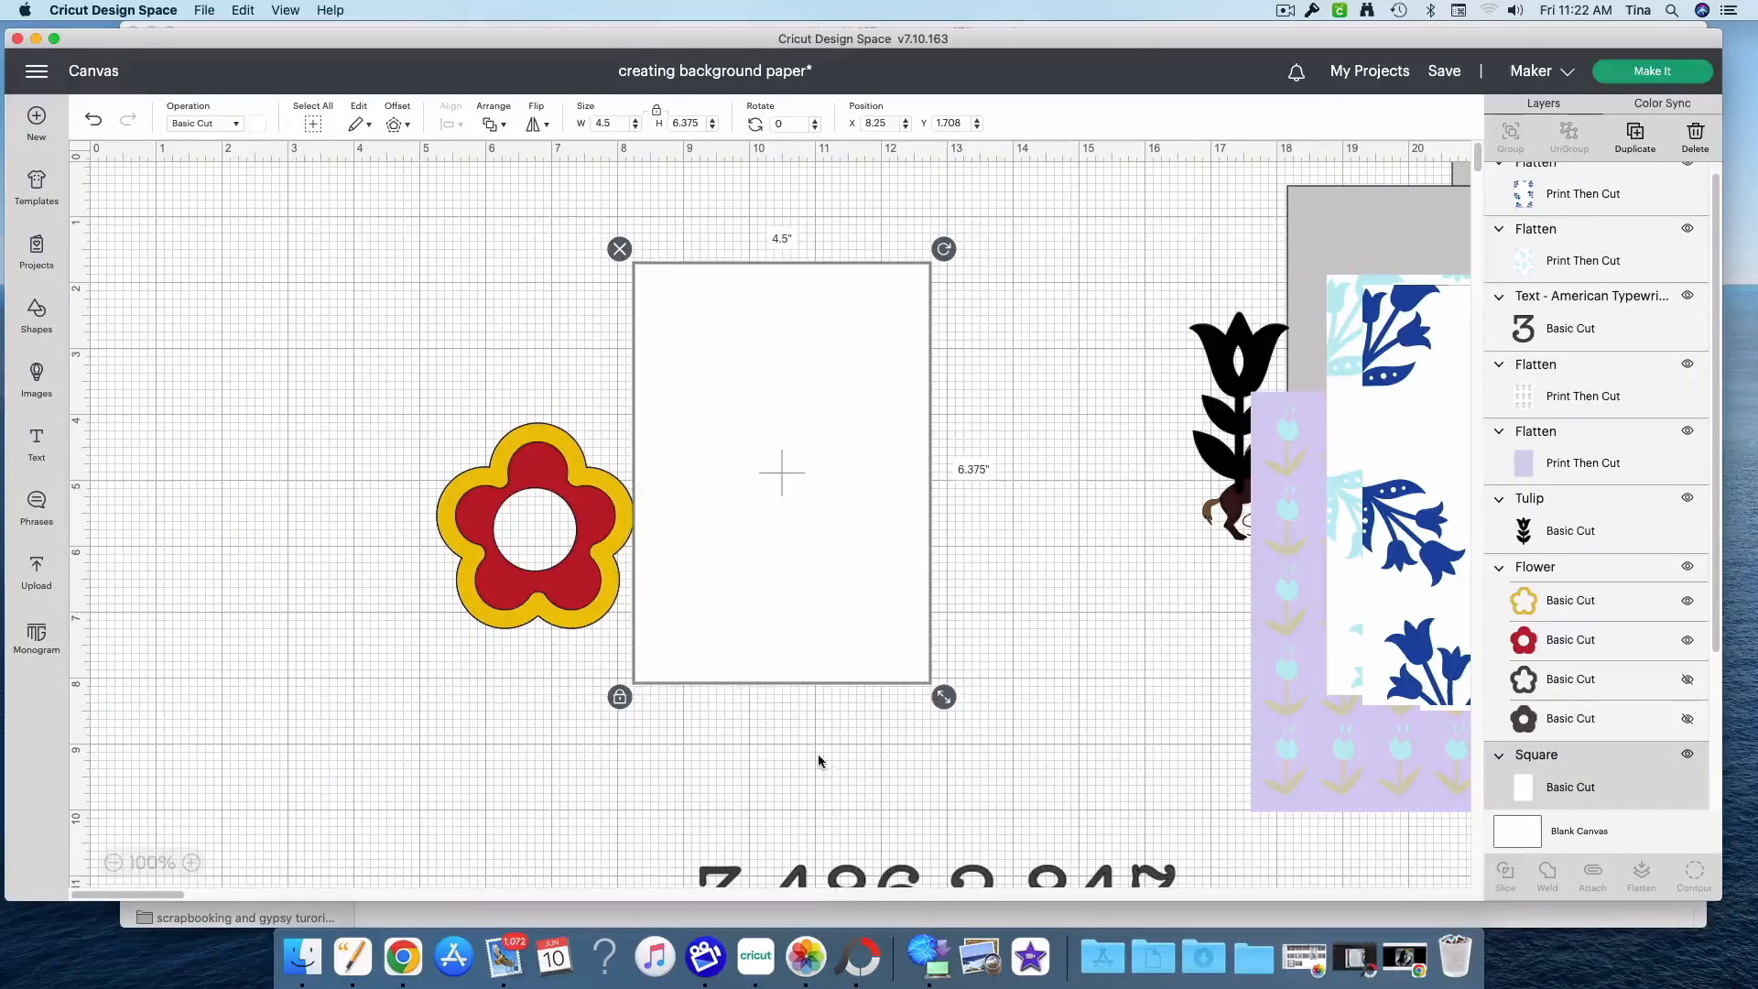
Delete the black tulip together with the "3.486 2.847" text
scroll(824, 760, down, 2)
drag(1229, 362, 1062, 754)
drag(928, 676, 1114, 894)
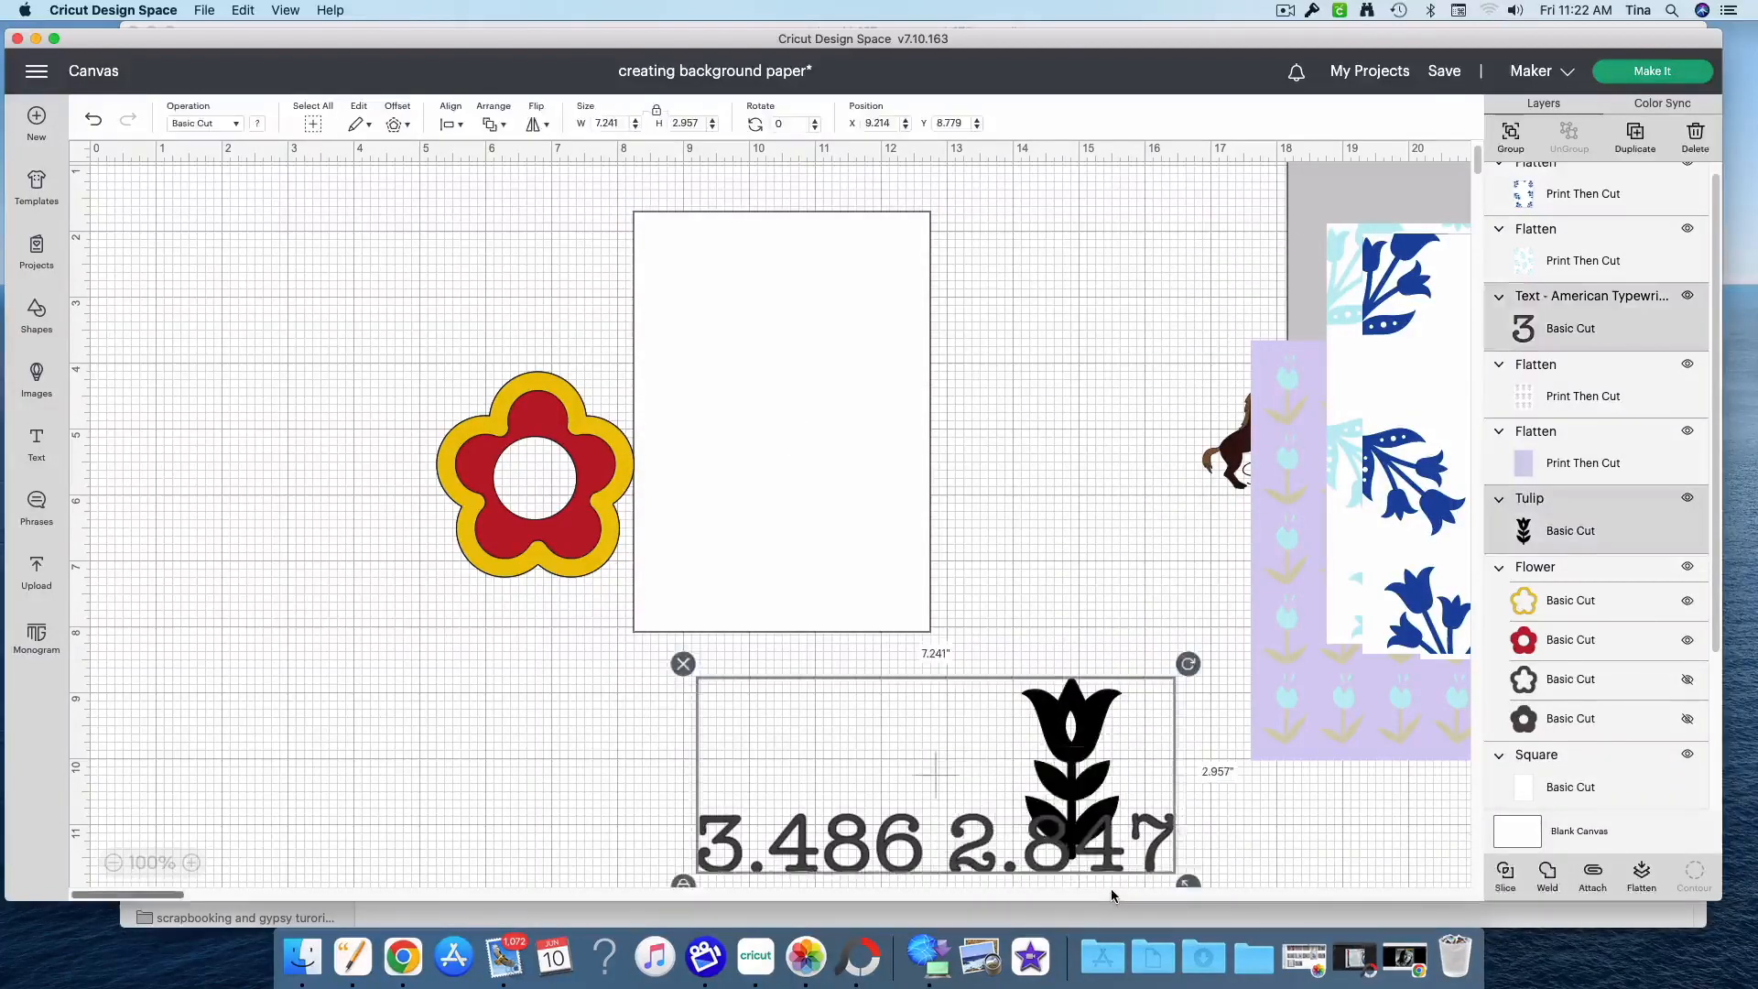
key(Delete)
Enlarge the layered flower to about 6.0 by 6.2 inches and place it across the white rectangle's left edge
click(593, 492)
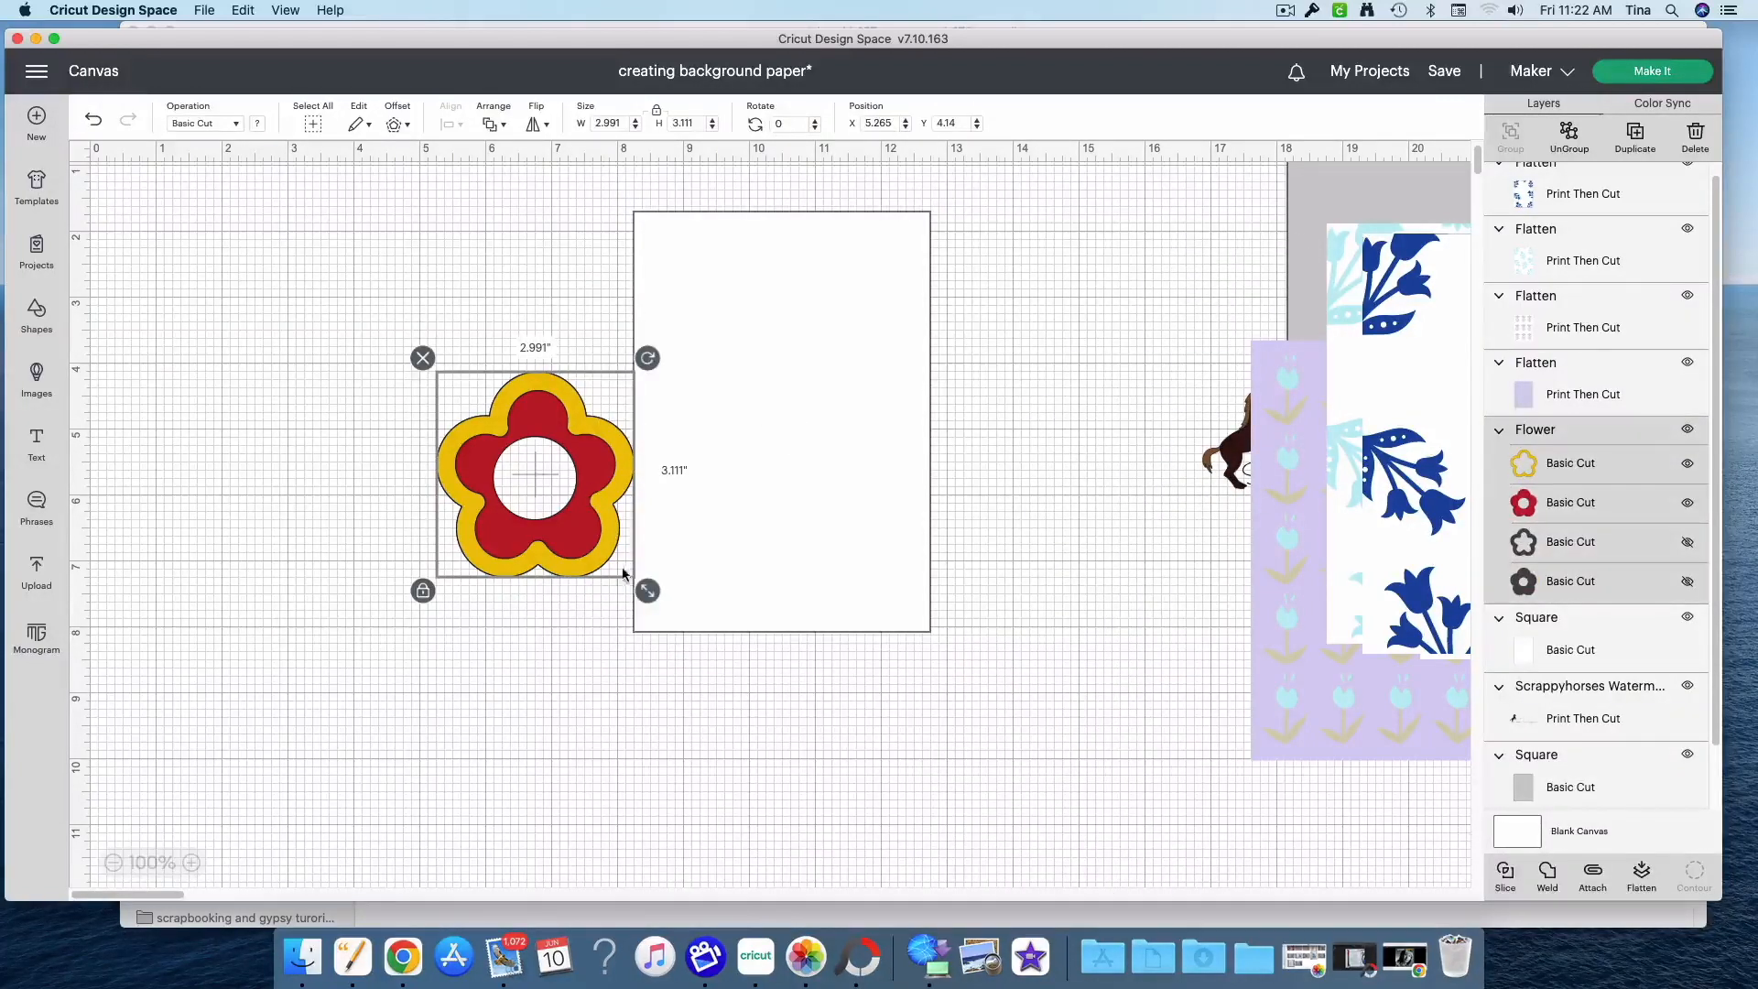
drag(662, 601, 850, 758)
drag(729, 732, 722, 580)
drag(834, 639, 853, 651)
drag(744, 595, 742, 586)
click(747, 784)
Duplicate the white rectangle and place the copy beside the finished panels at about X 15.4, Y 1.9
click(894, 598)
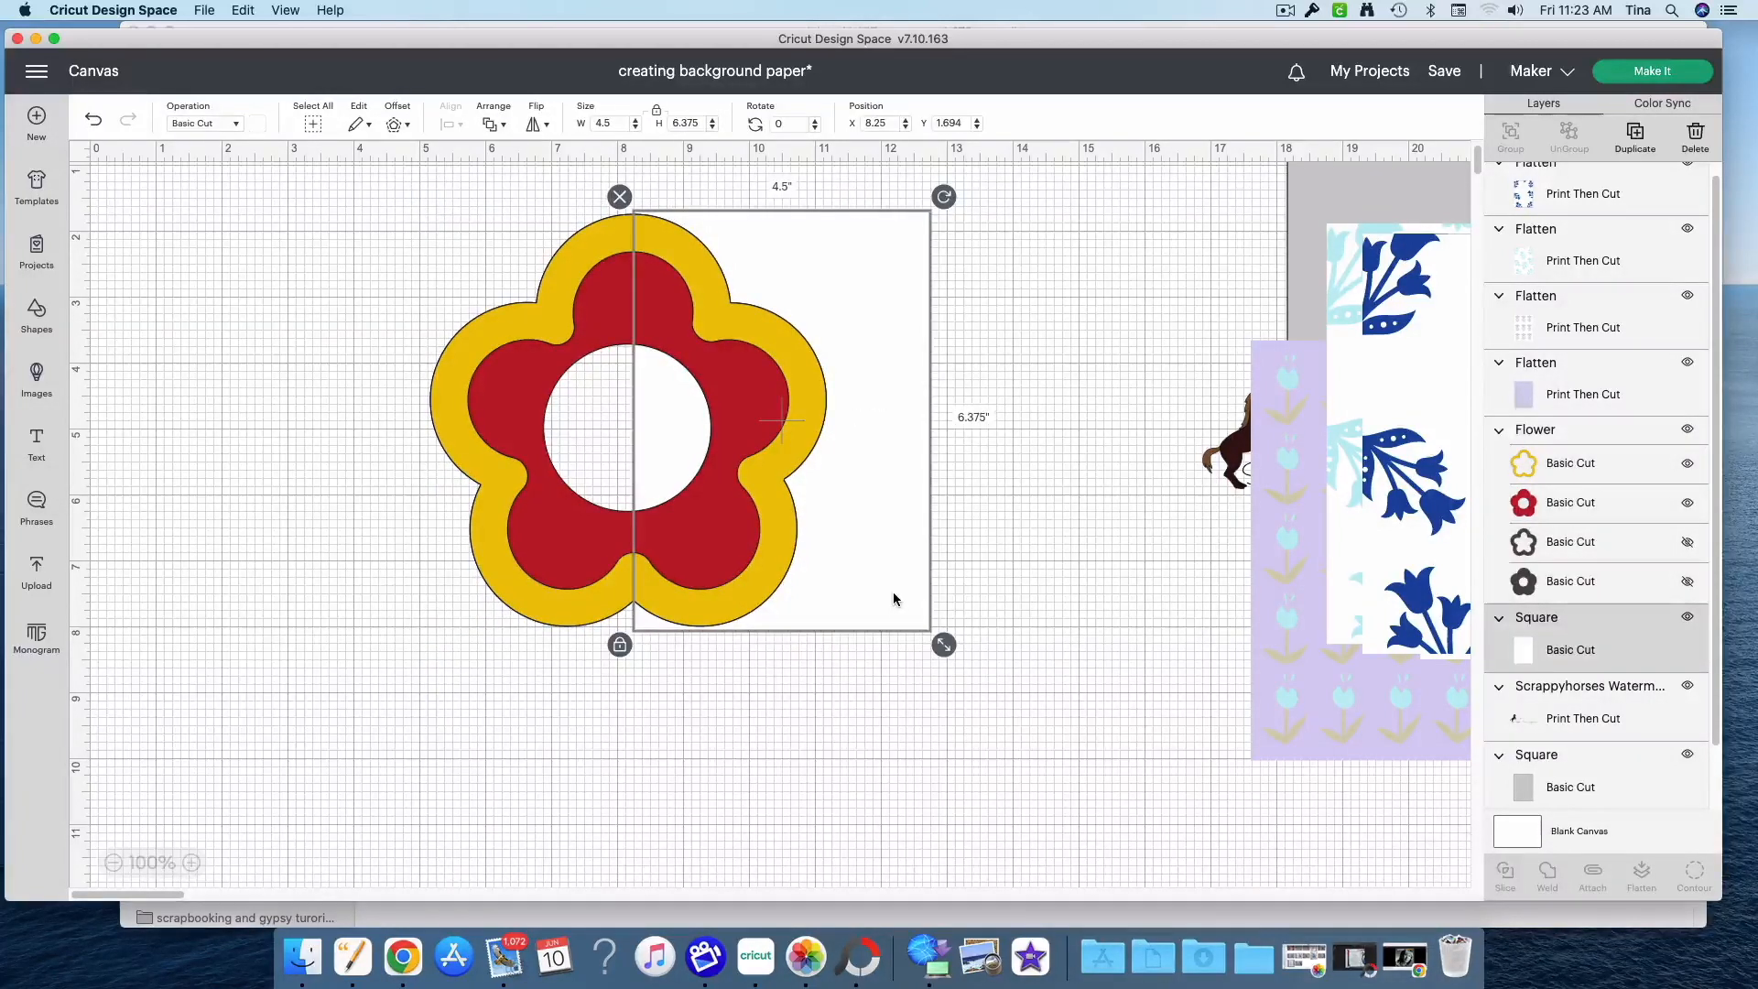
click(1636, 146)
drag(824, 584, 1303, 465)
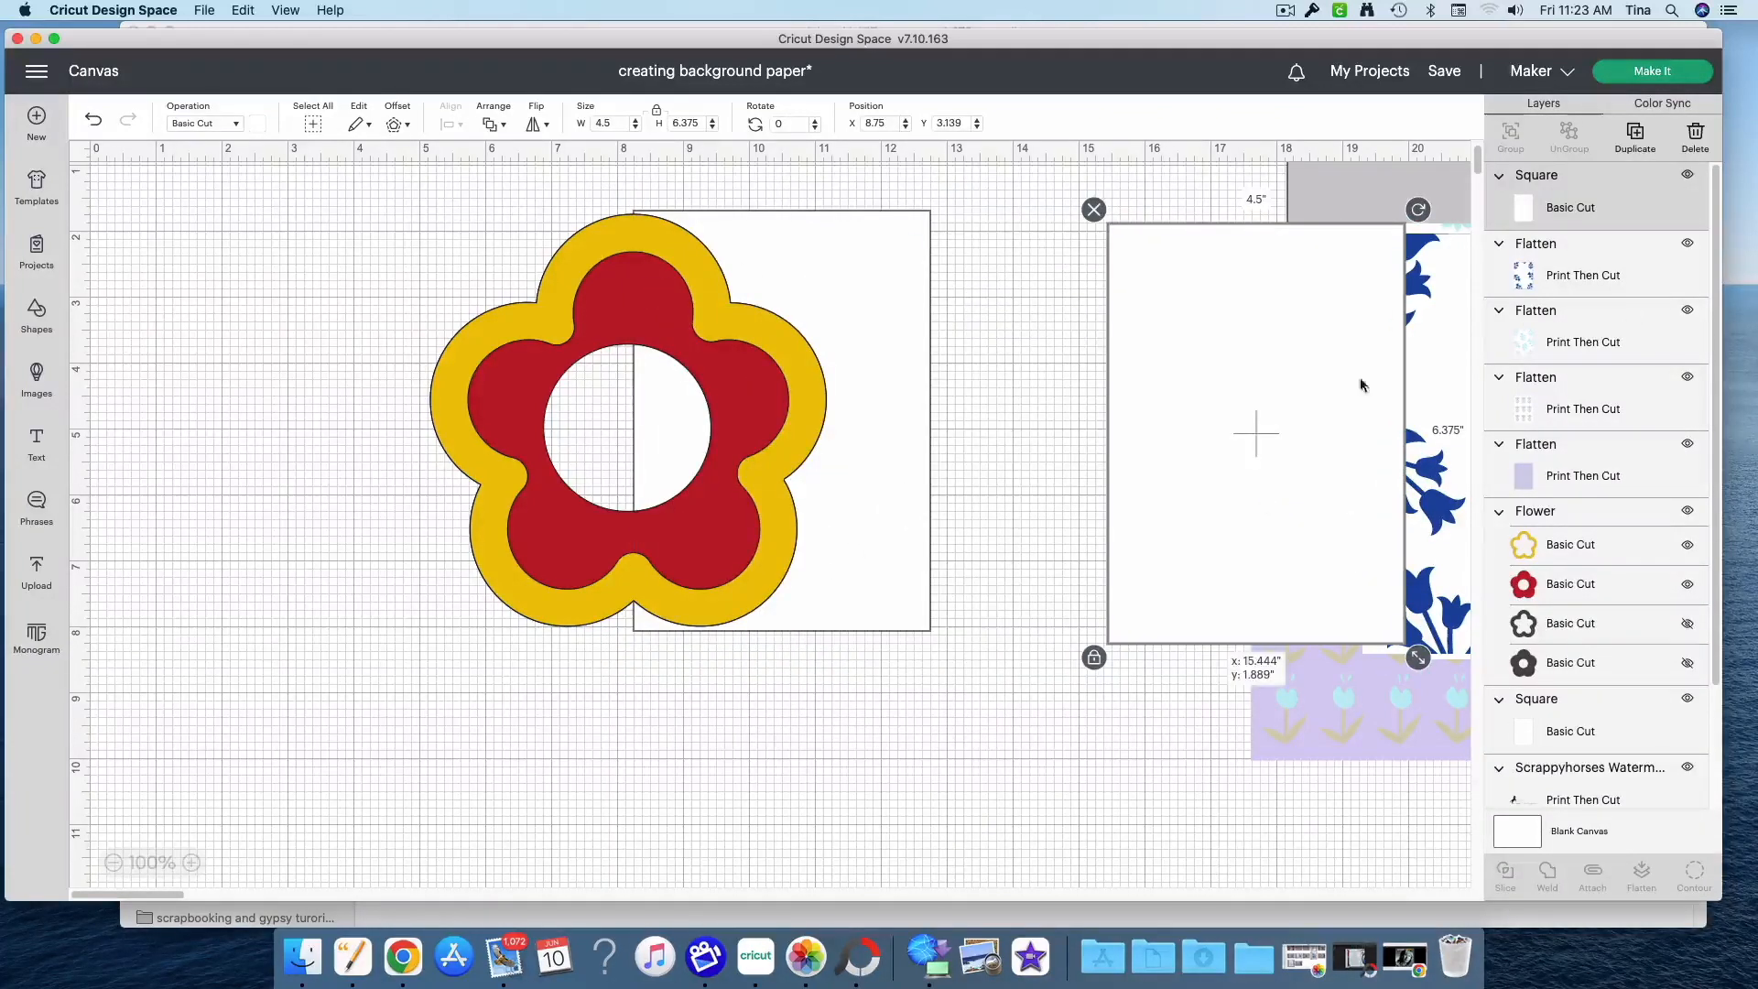
Make another copy of the white rectangle, stack it over the rectangle at the flower and align both by their centers
click(1636, 137)
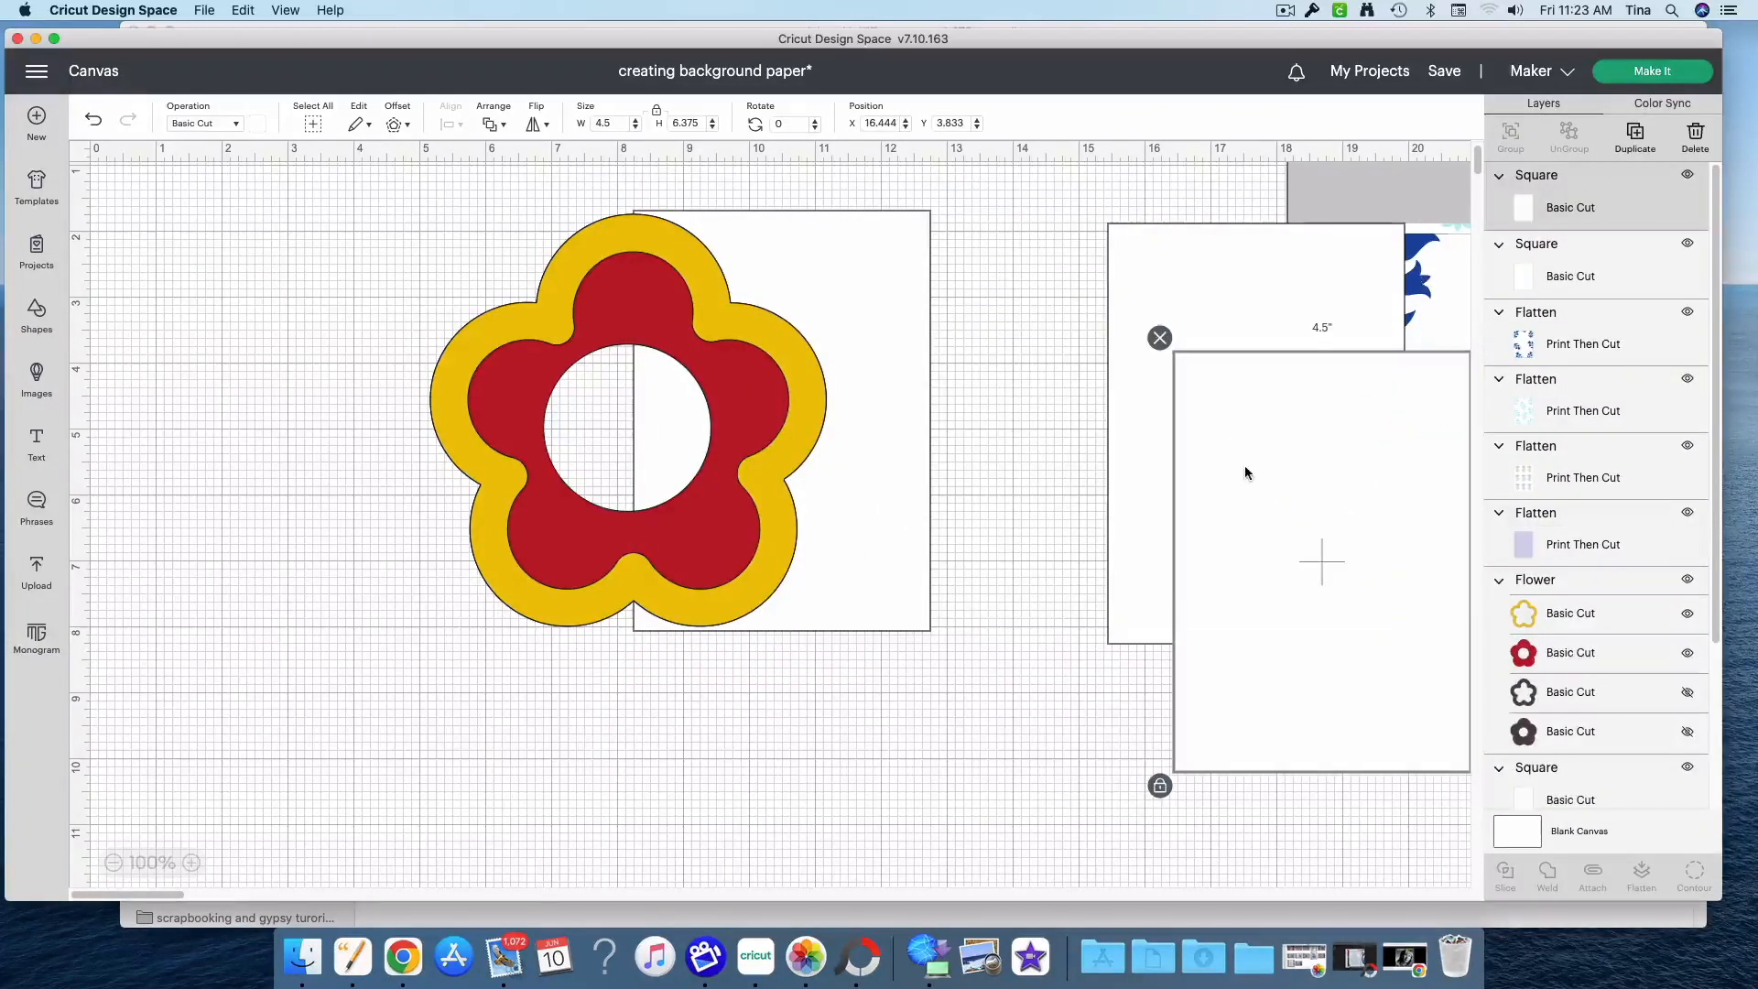
drag(1244, 473, 1247, 436)
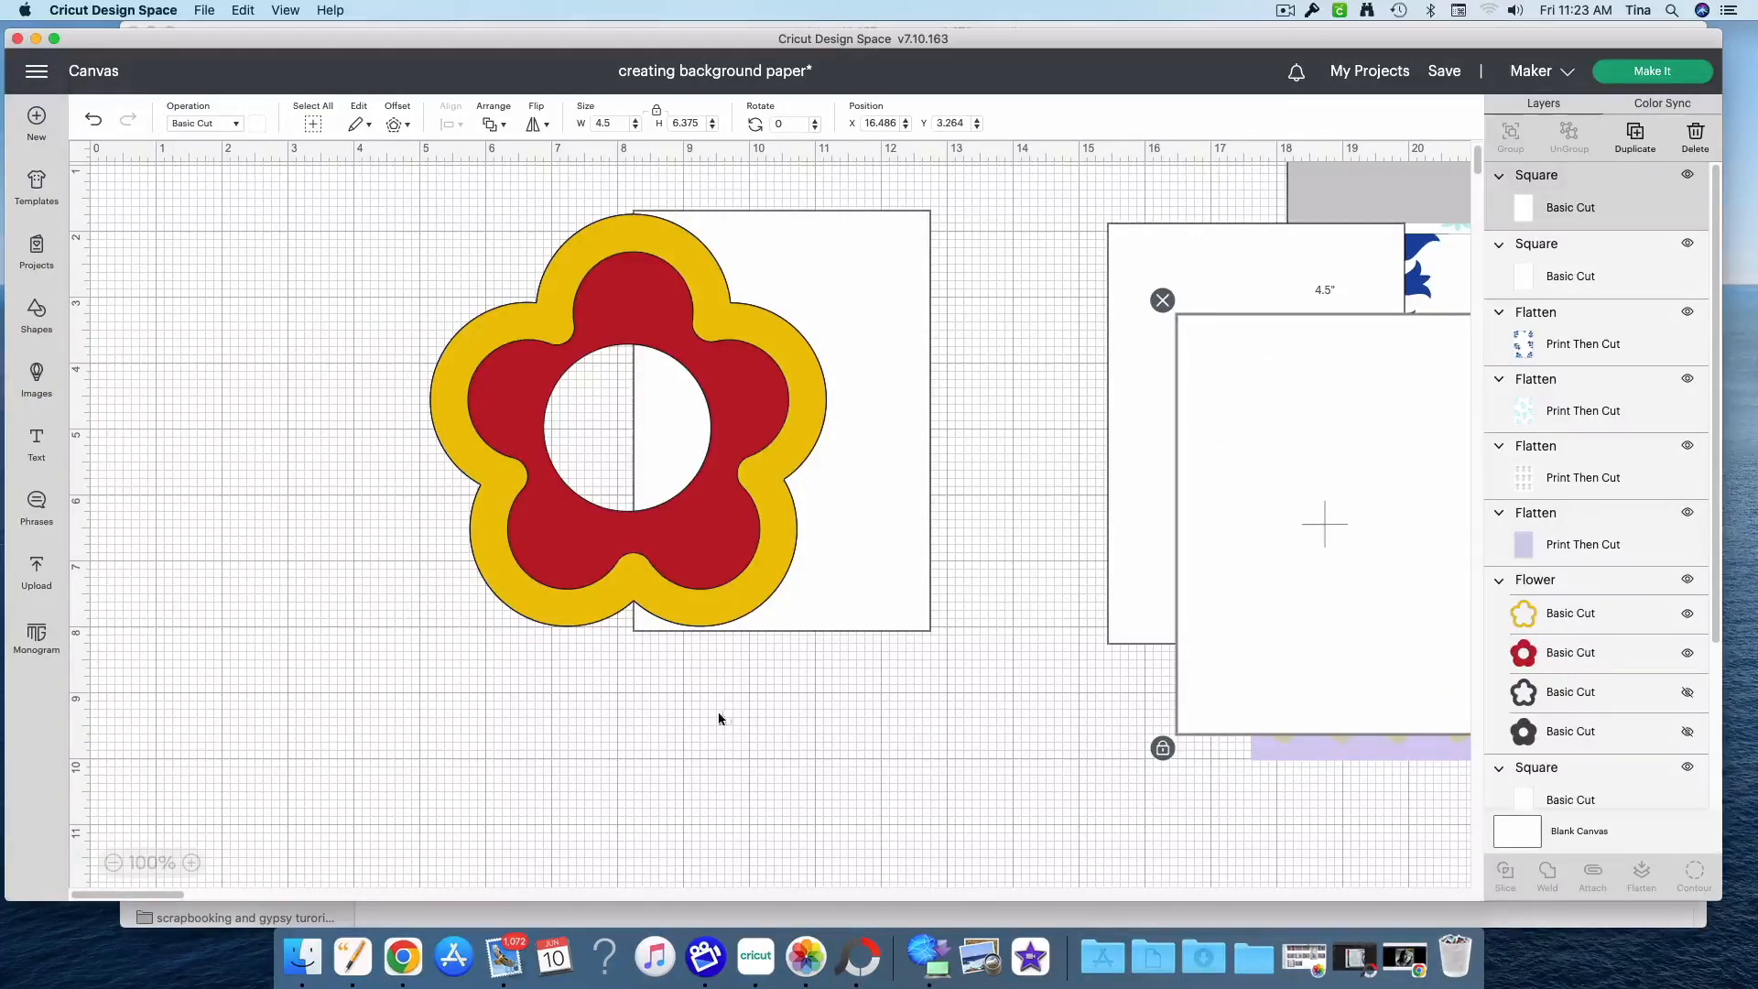
drag(1268, 474, 800, 431)
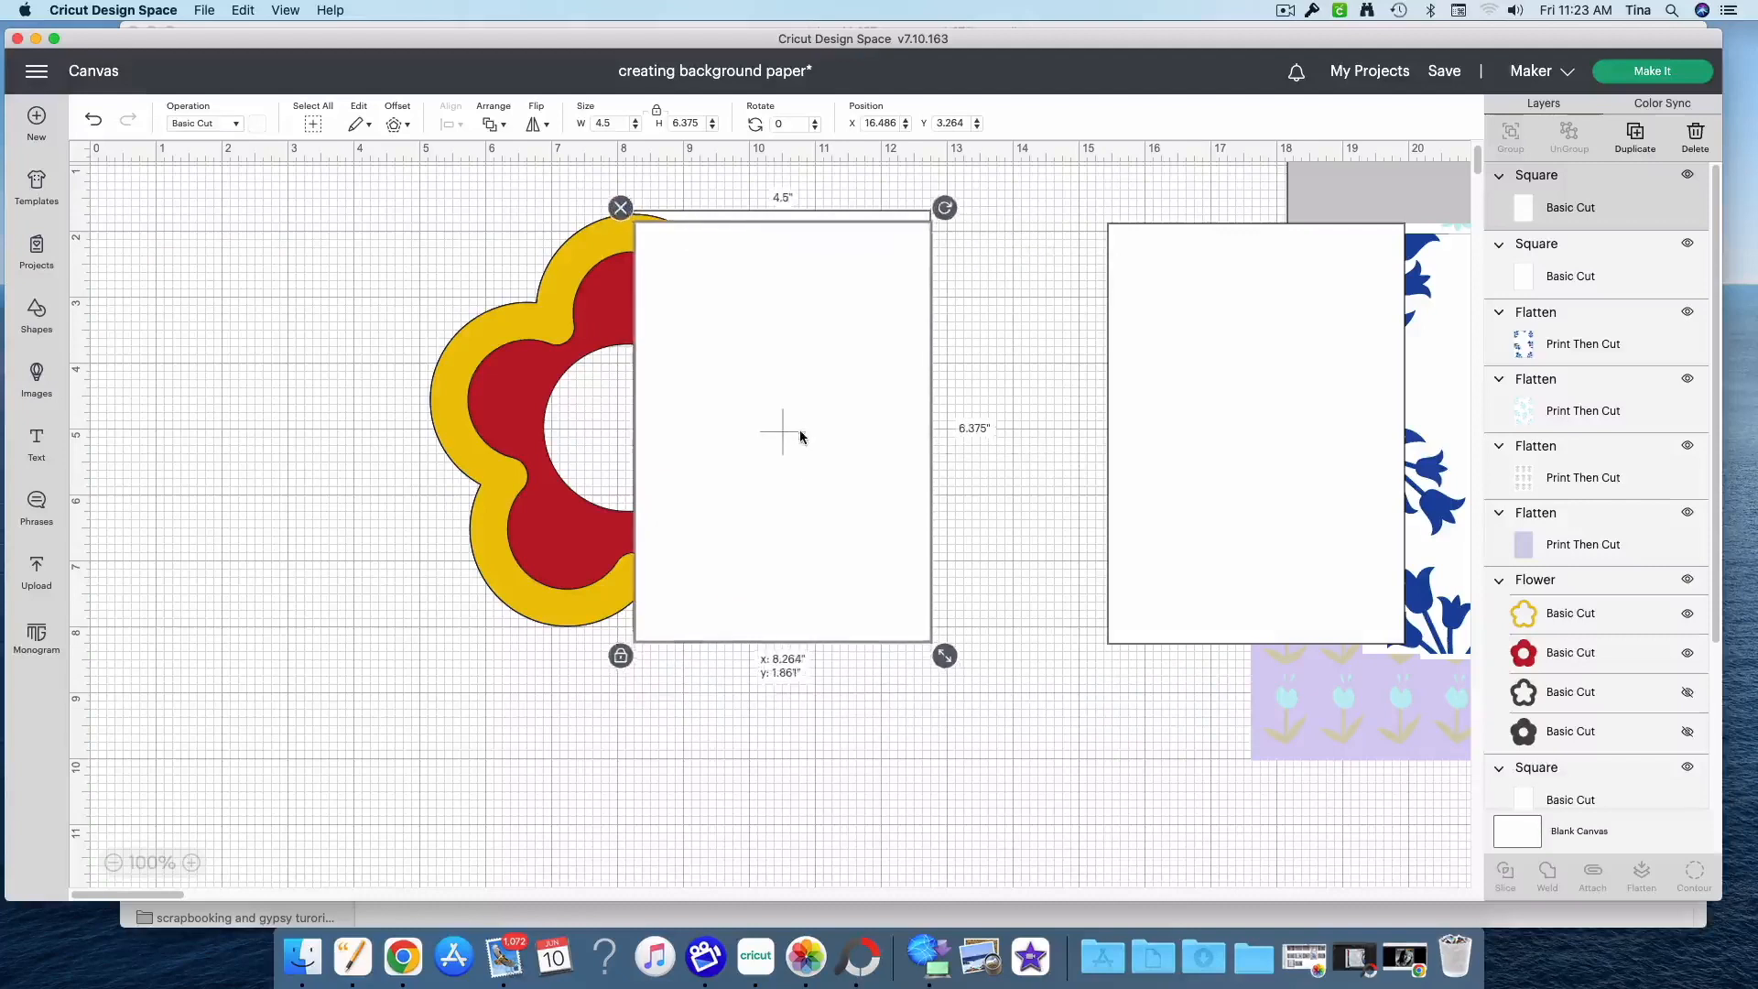
click(886, 183)
drag(885, 183, 979, 269)
click(449, 119)
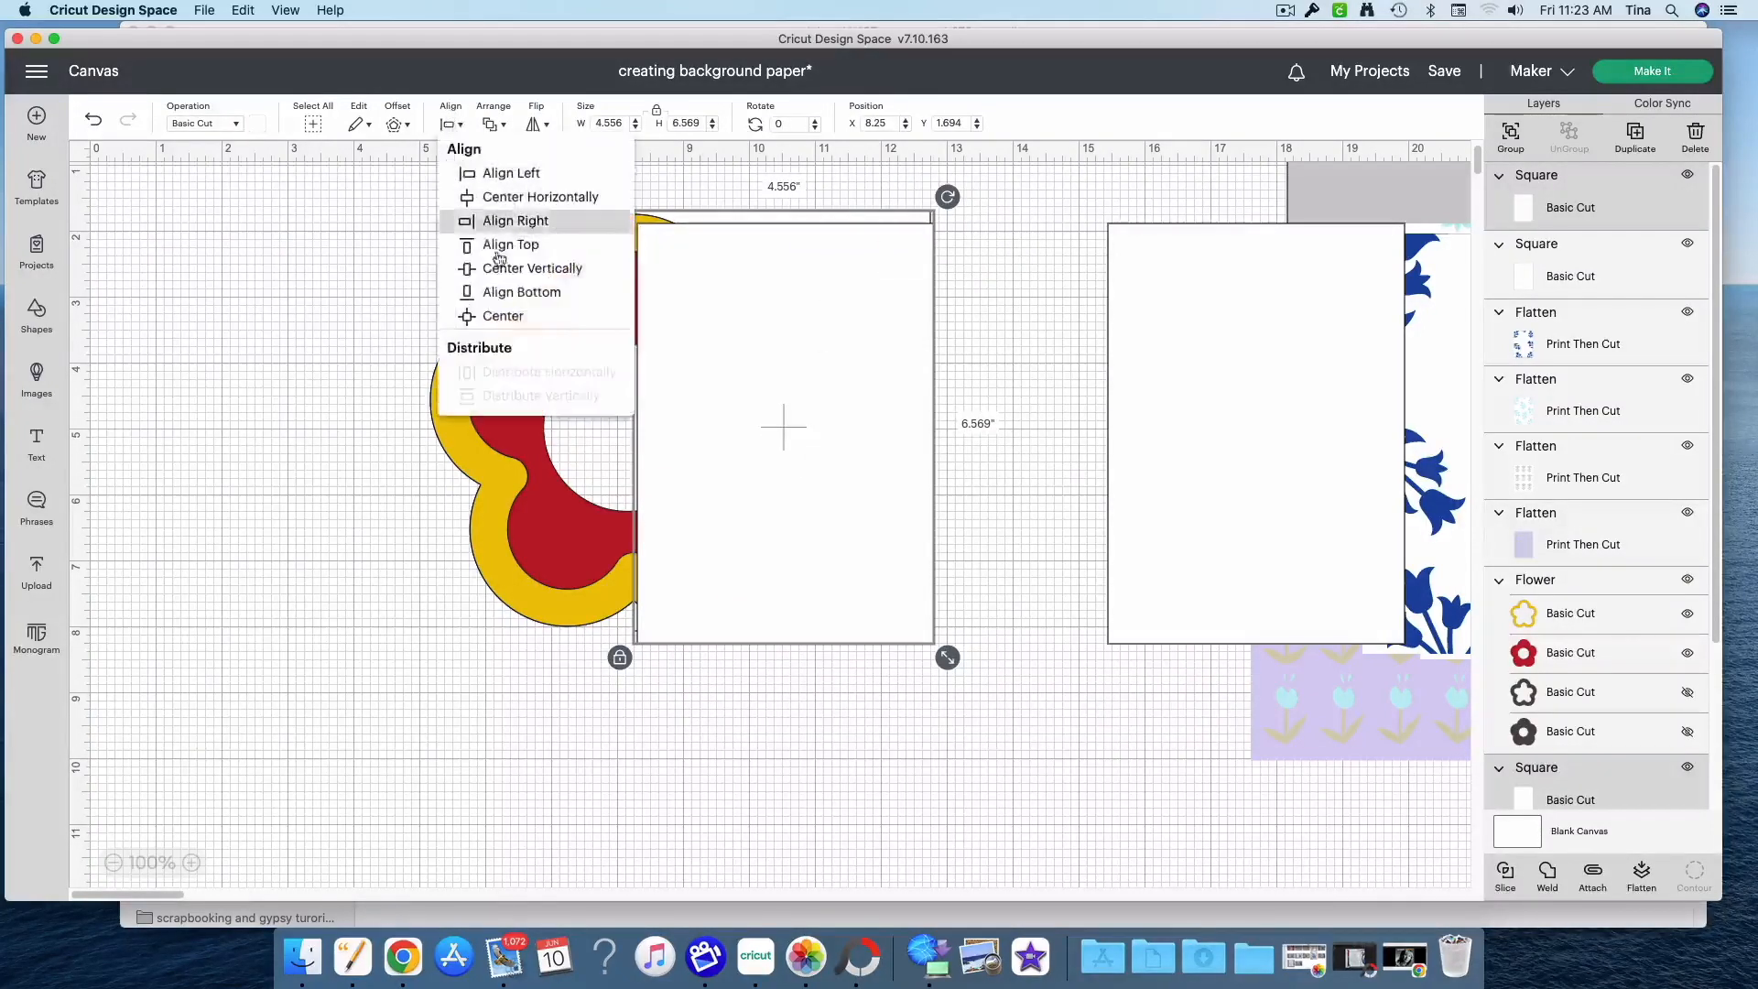
click(503, 316)
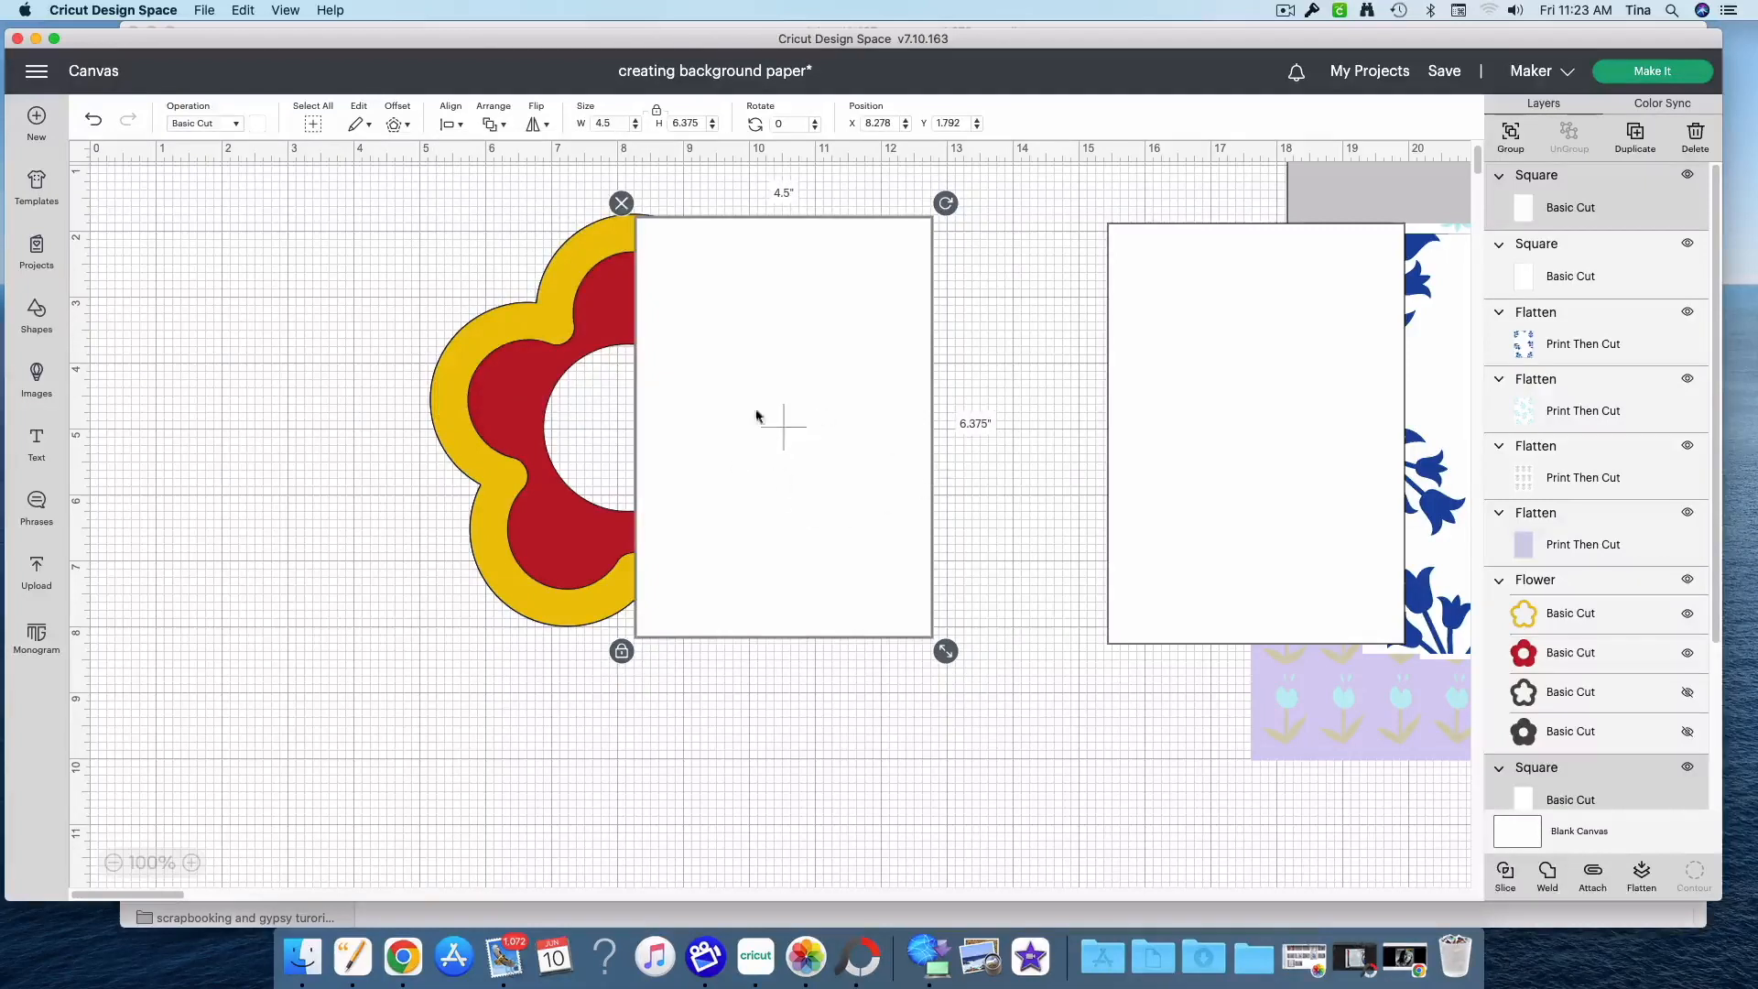
Nudge the layered flower slightly down so it fits within the height of the stacked white rectangles
click(586, 552)
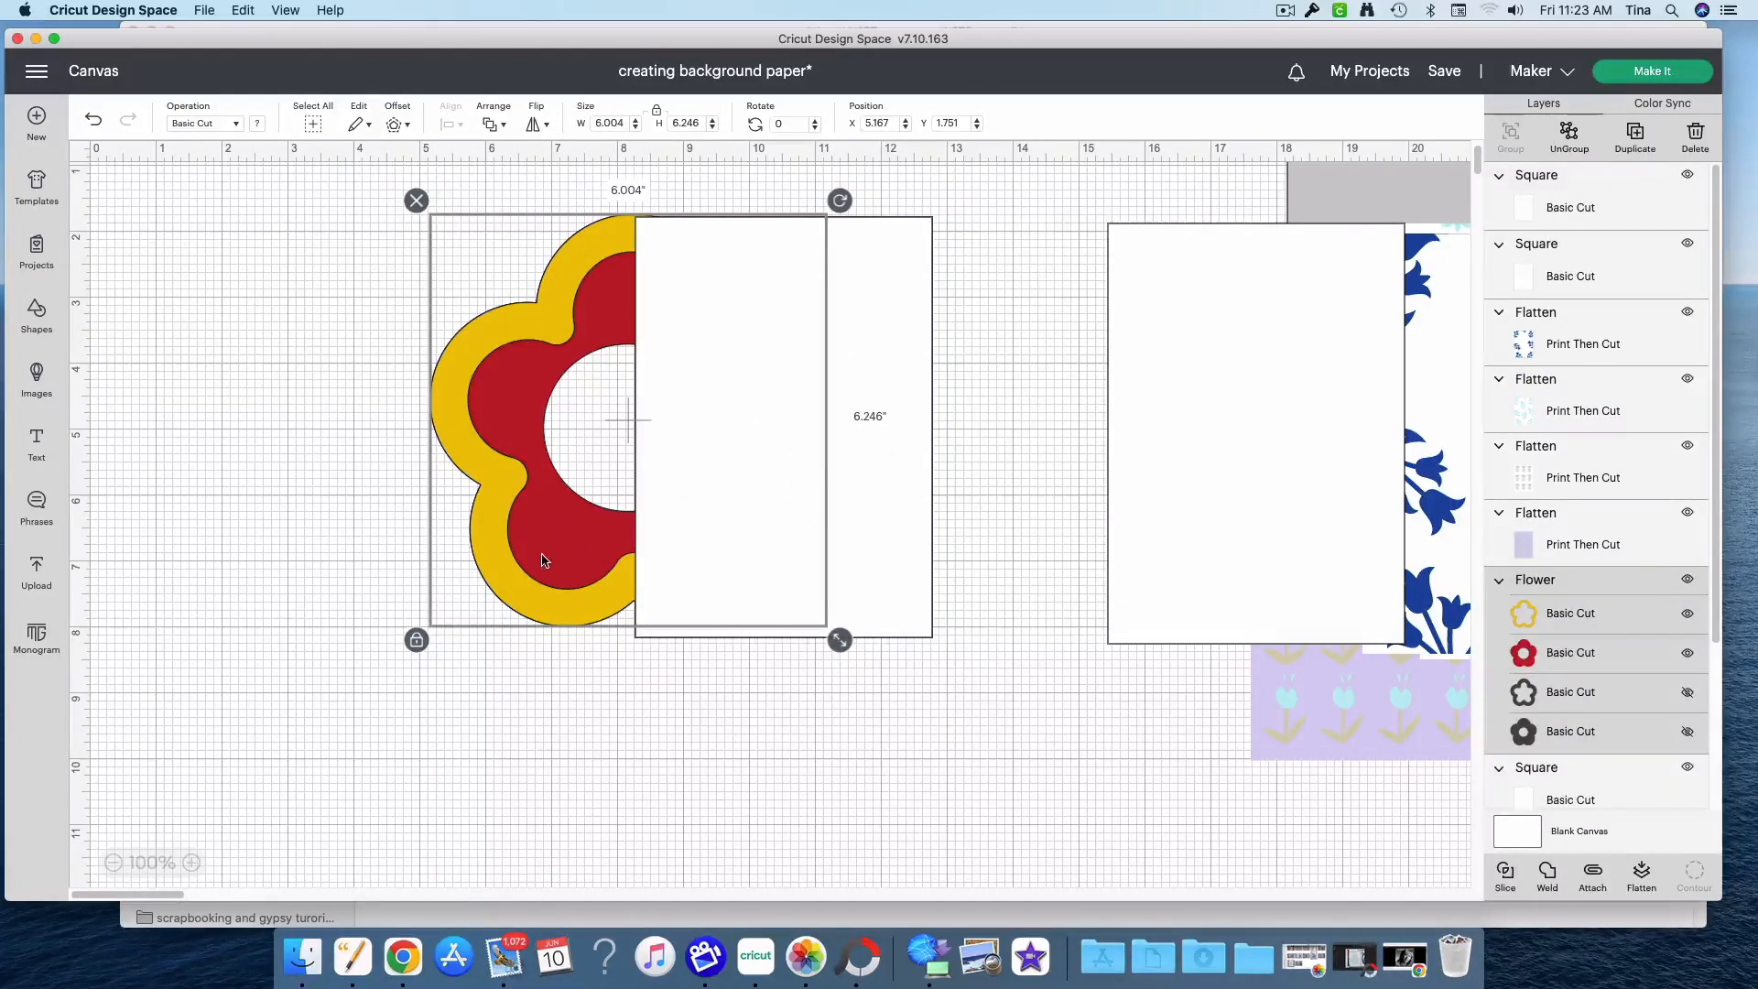
click(698, 690)
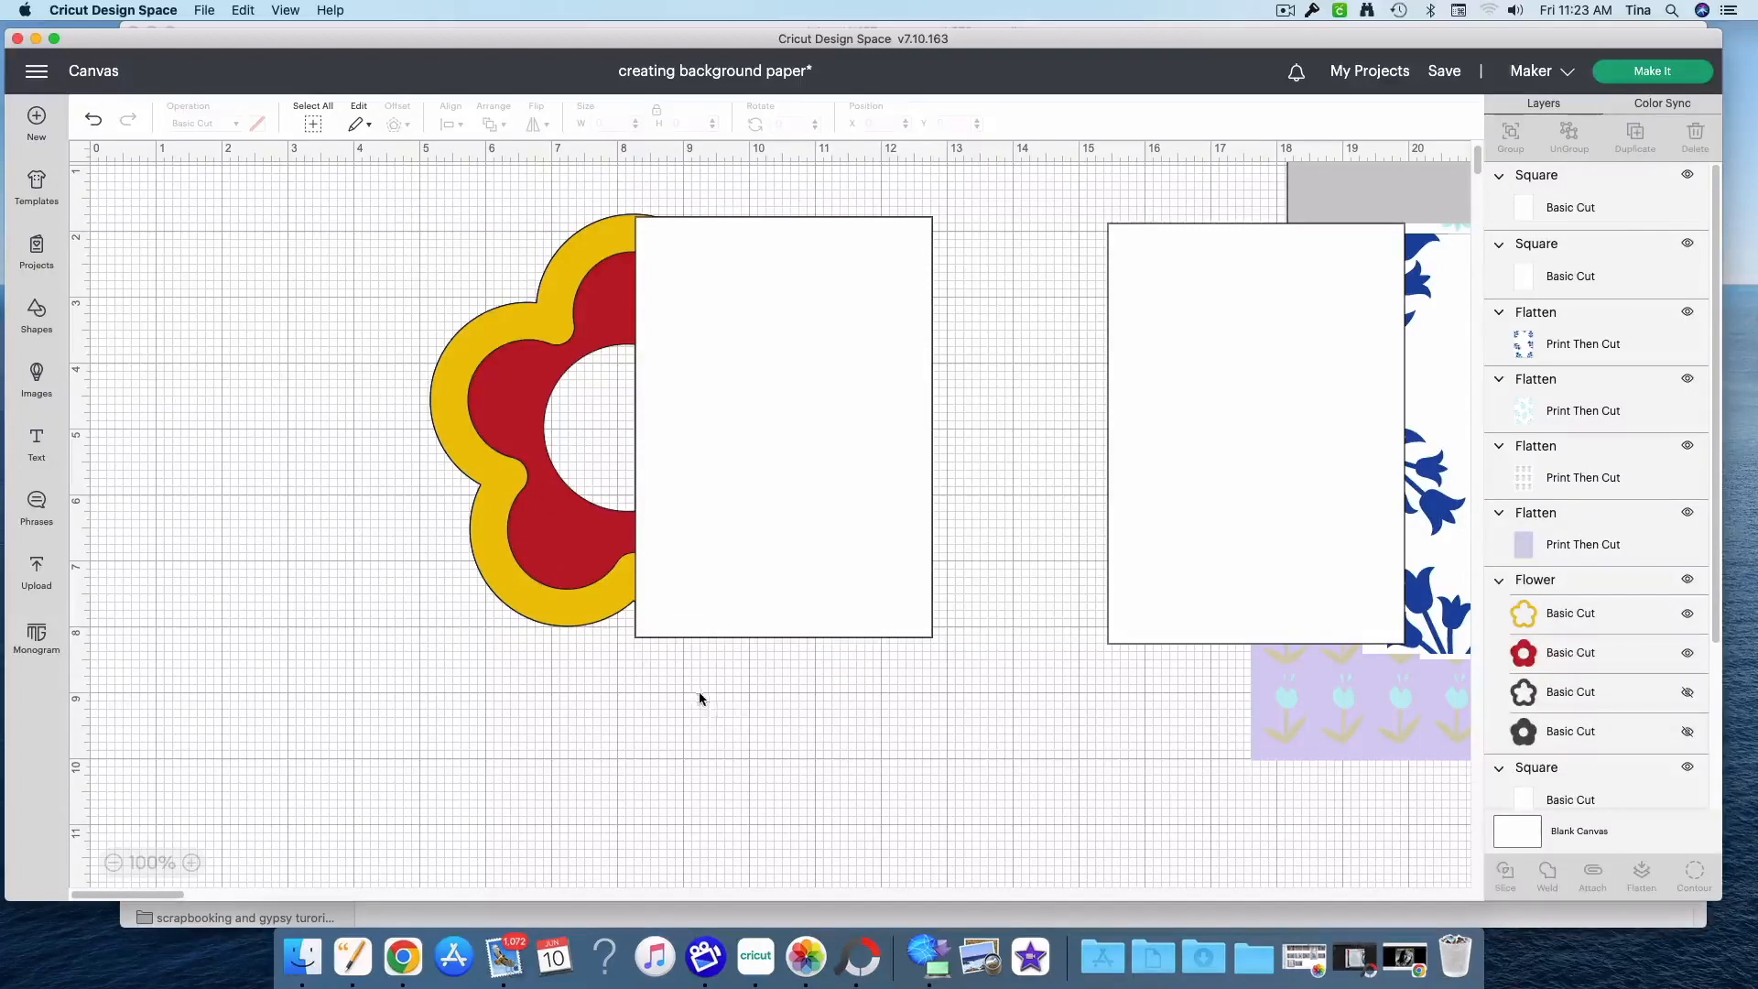
drag(750, 724, 549, 480)
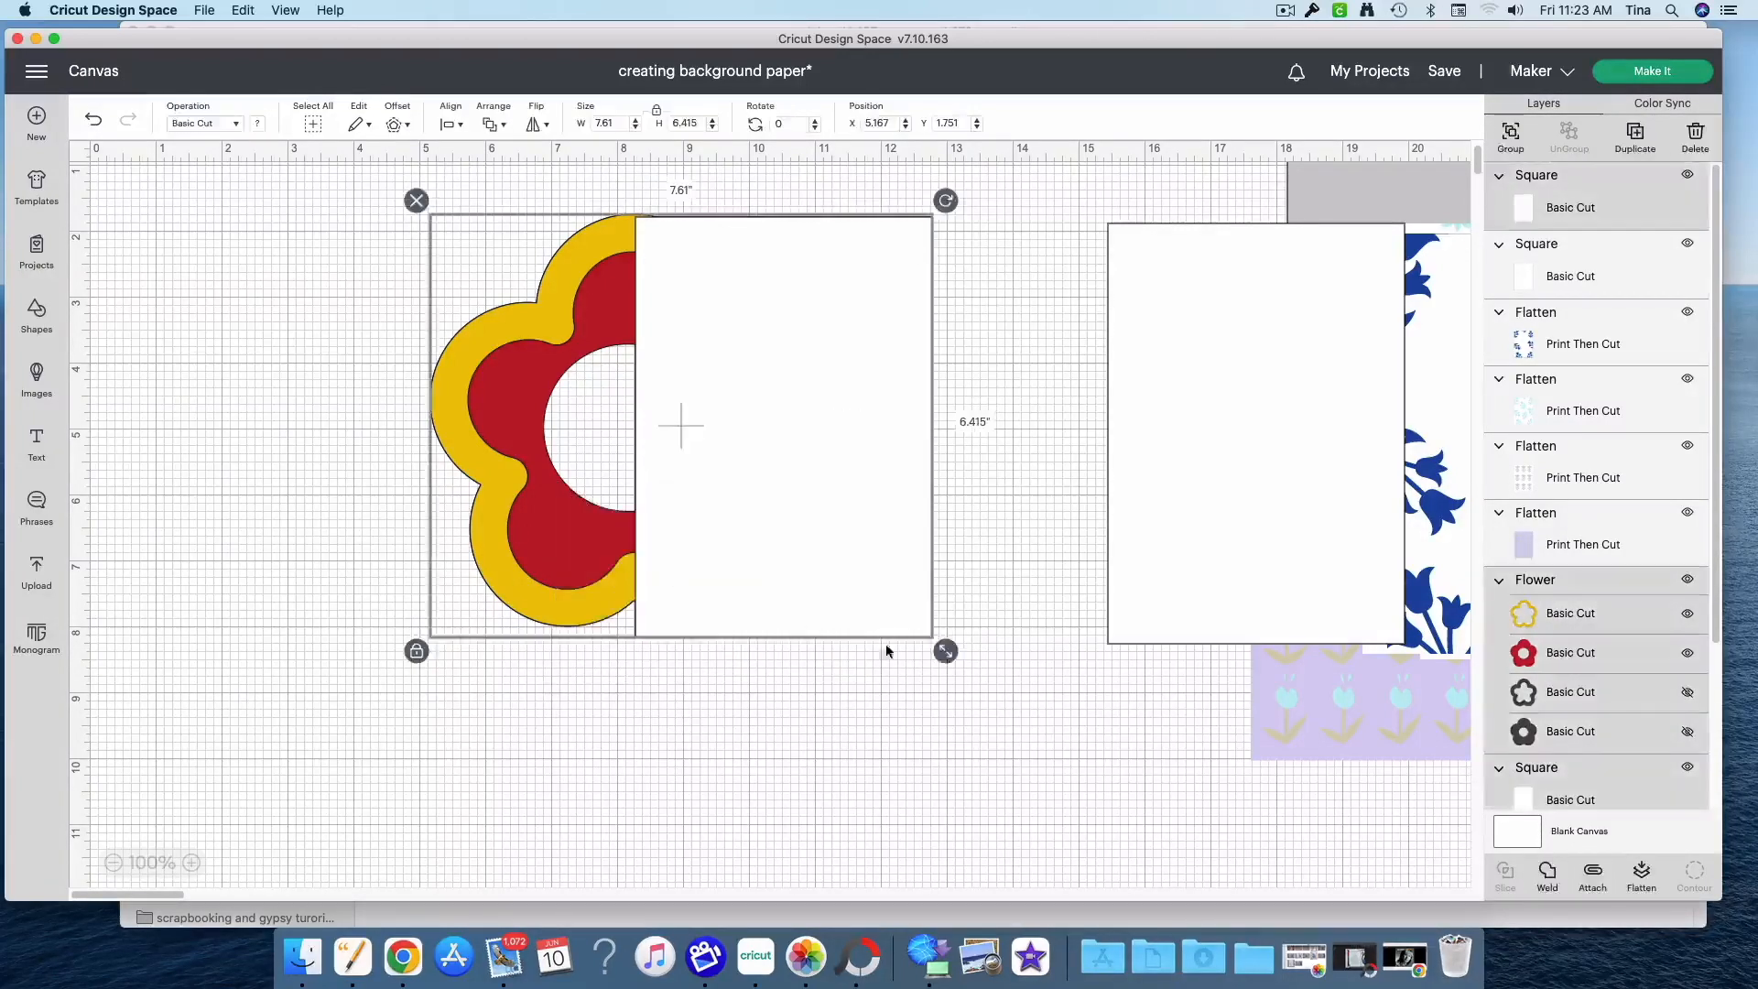
click(793, 819)
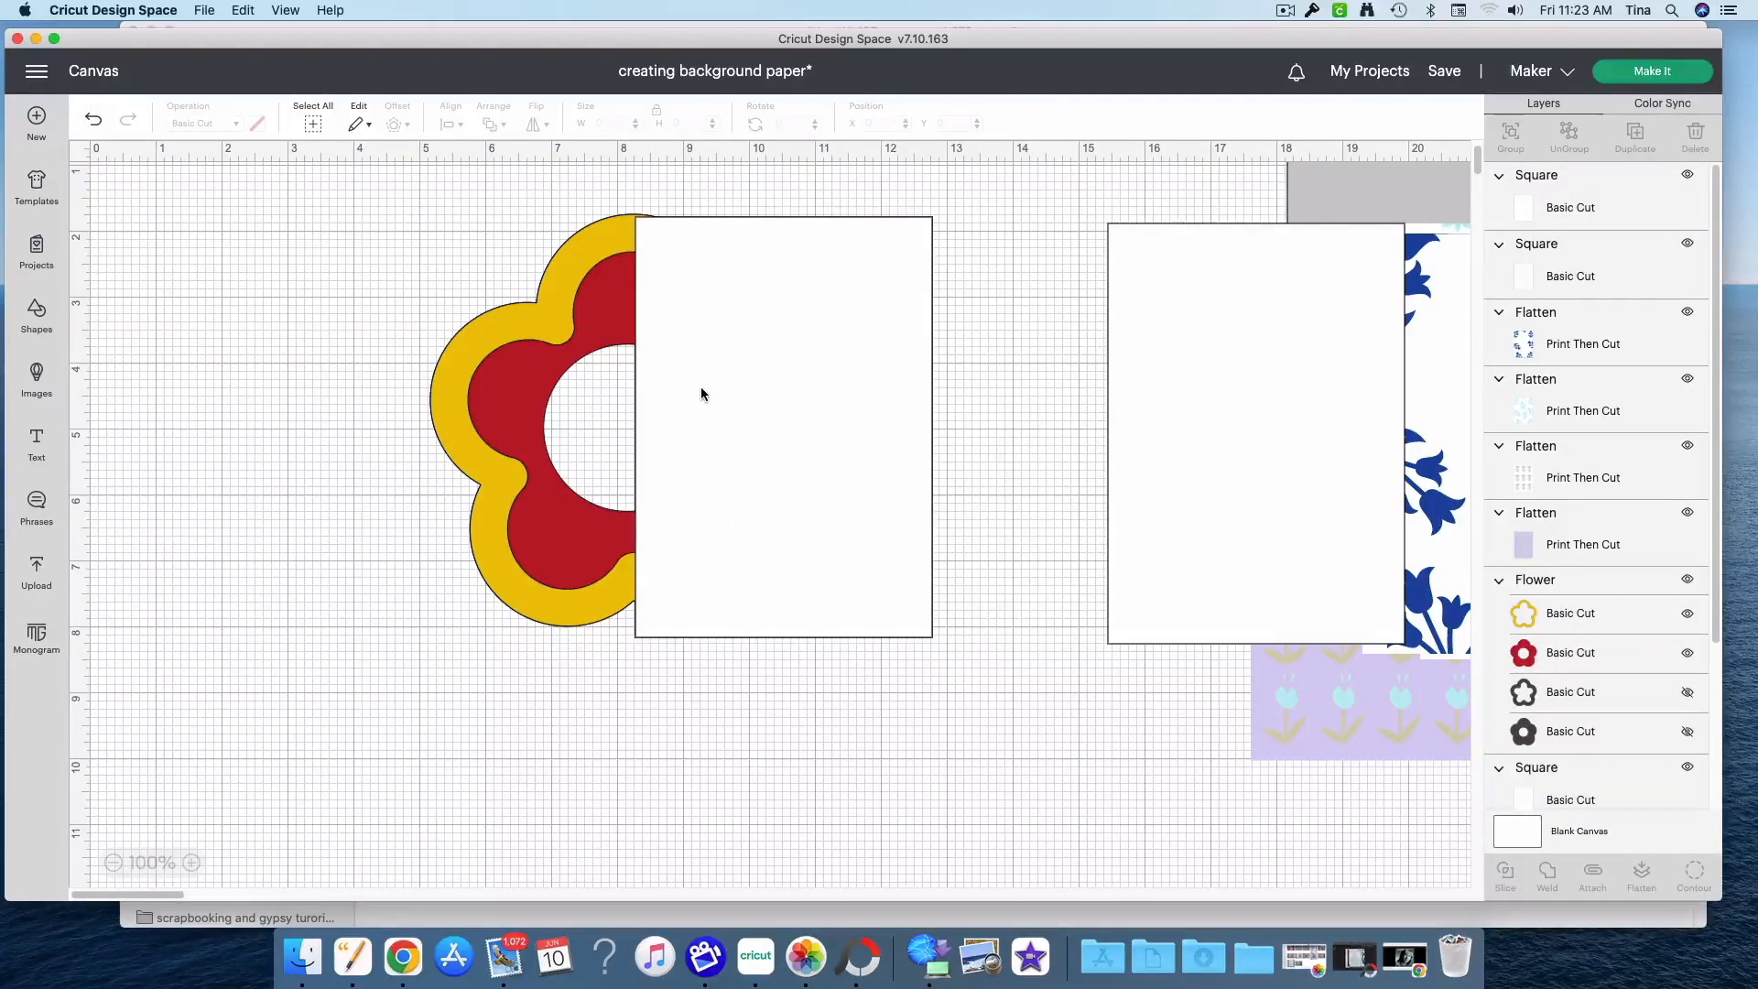
click(596, 575)
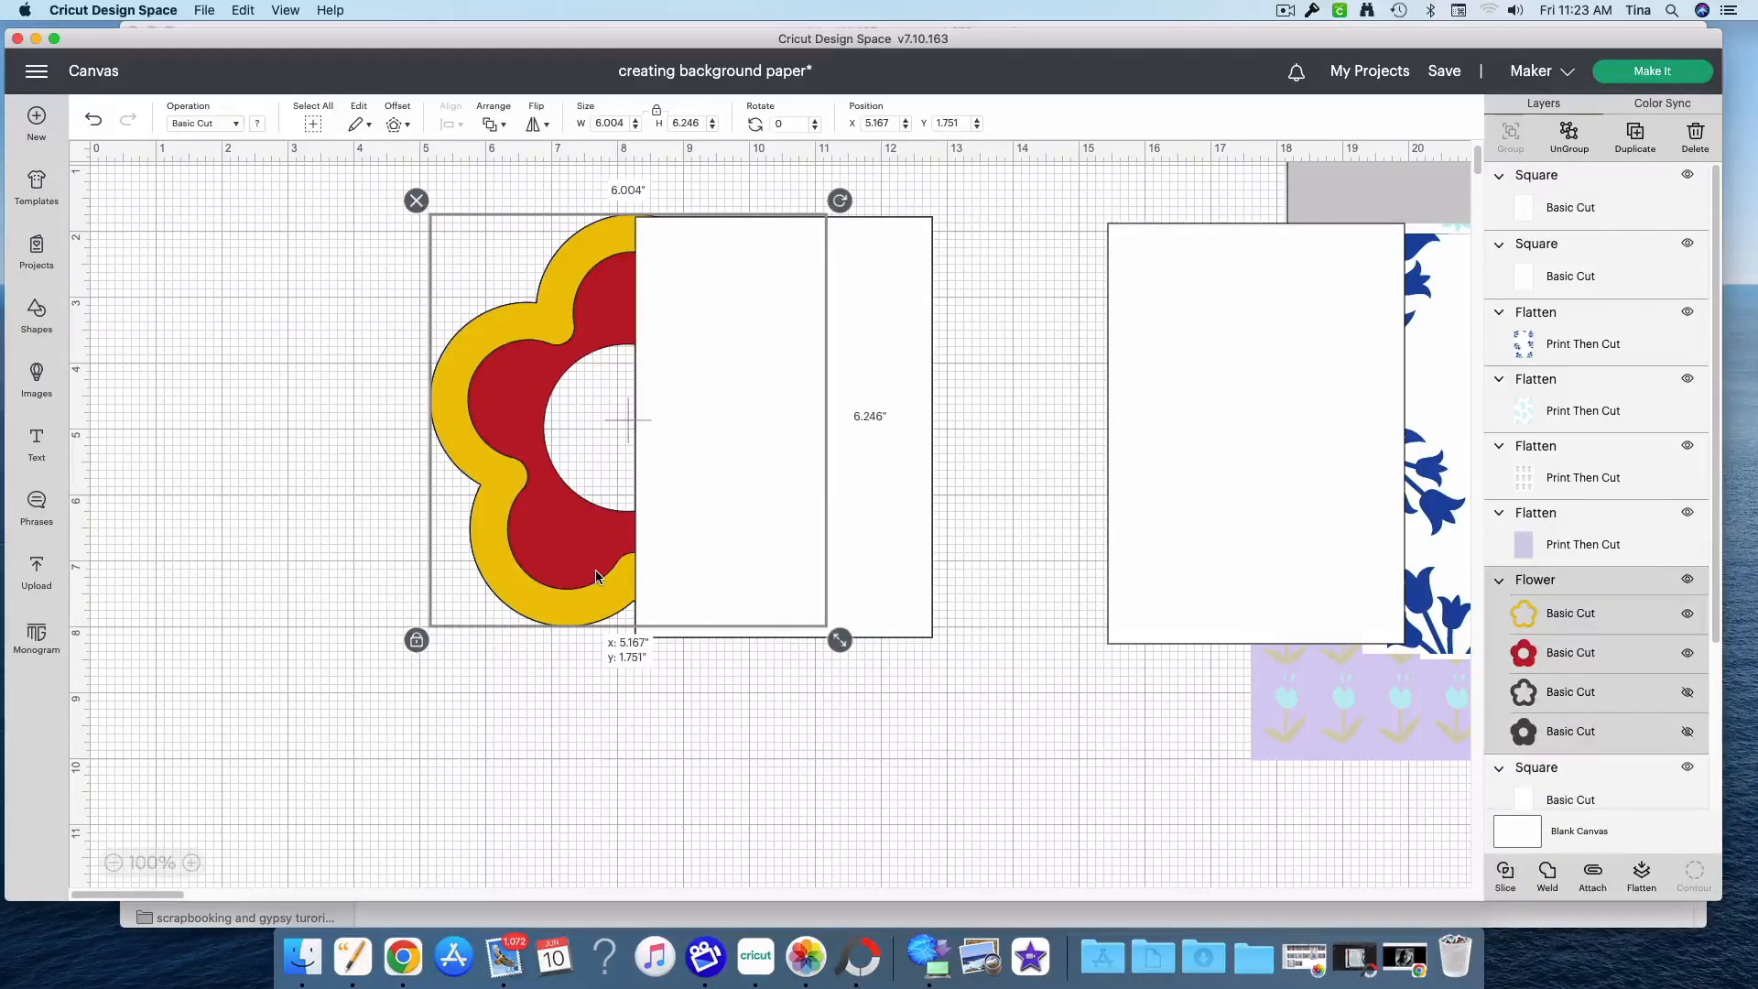
drag(596, 576, 595, 583)
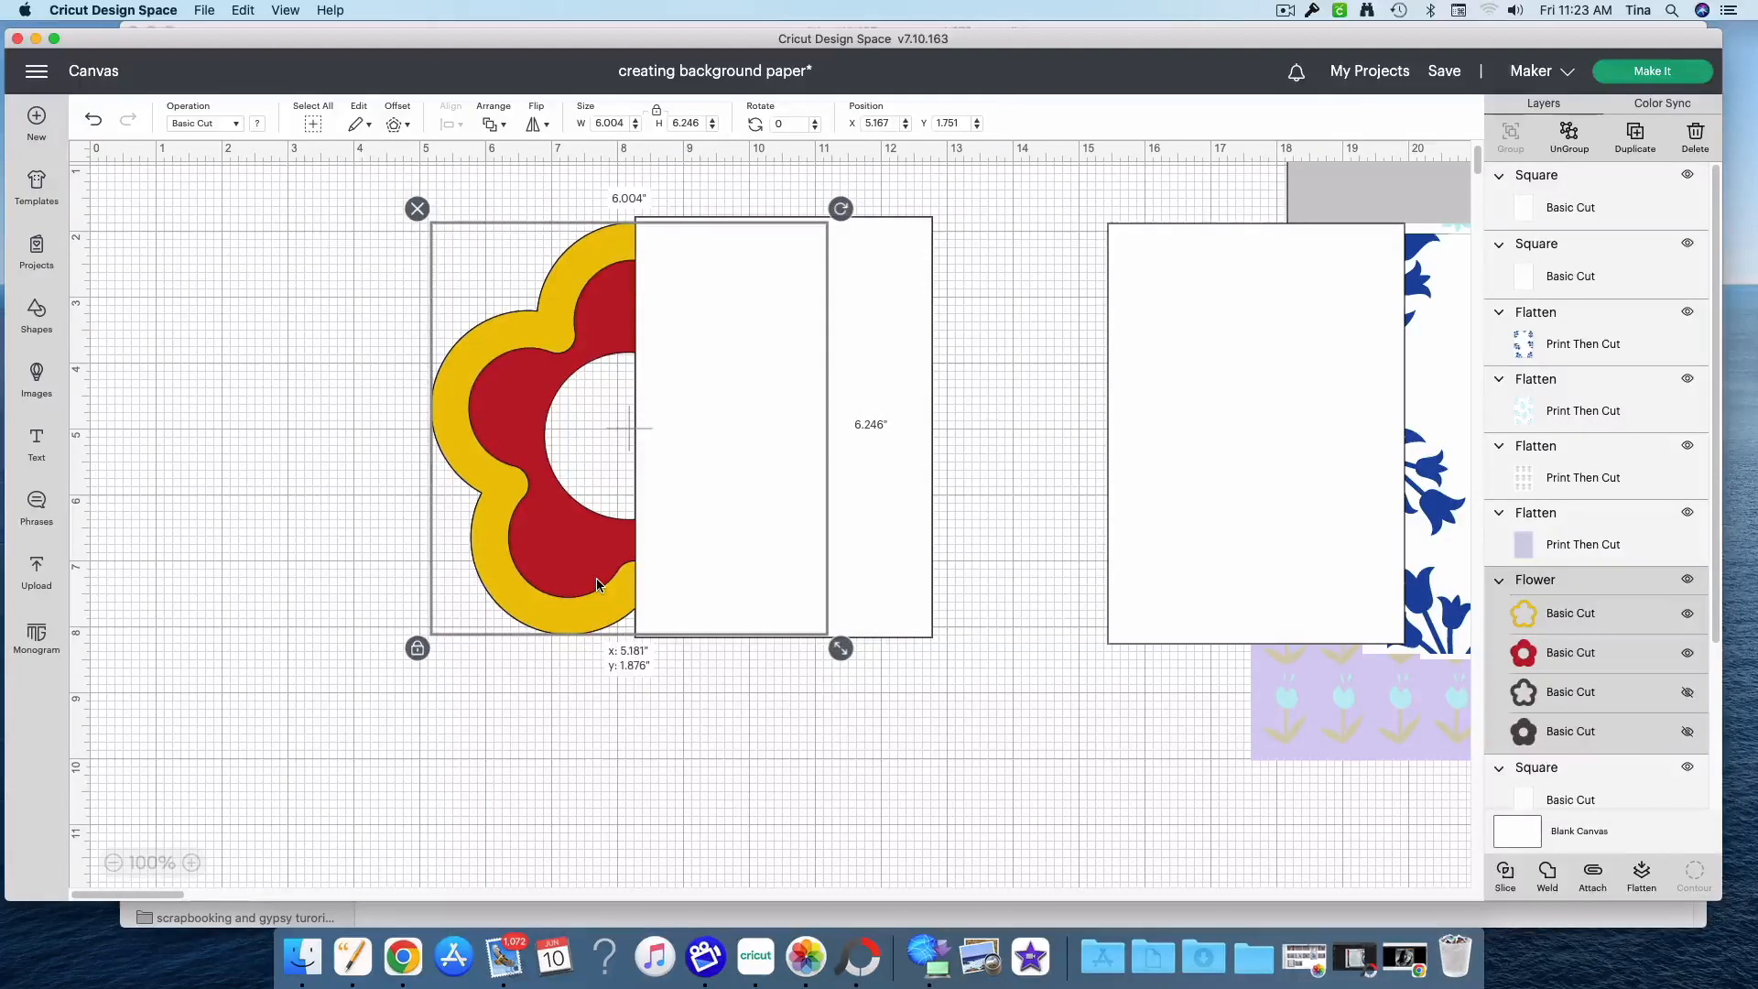
click(628, 760)
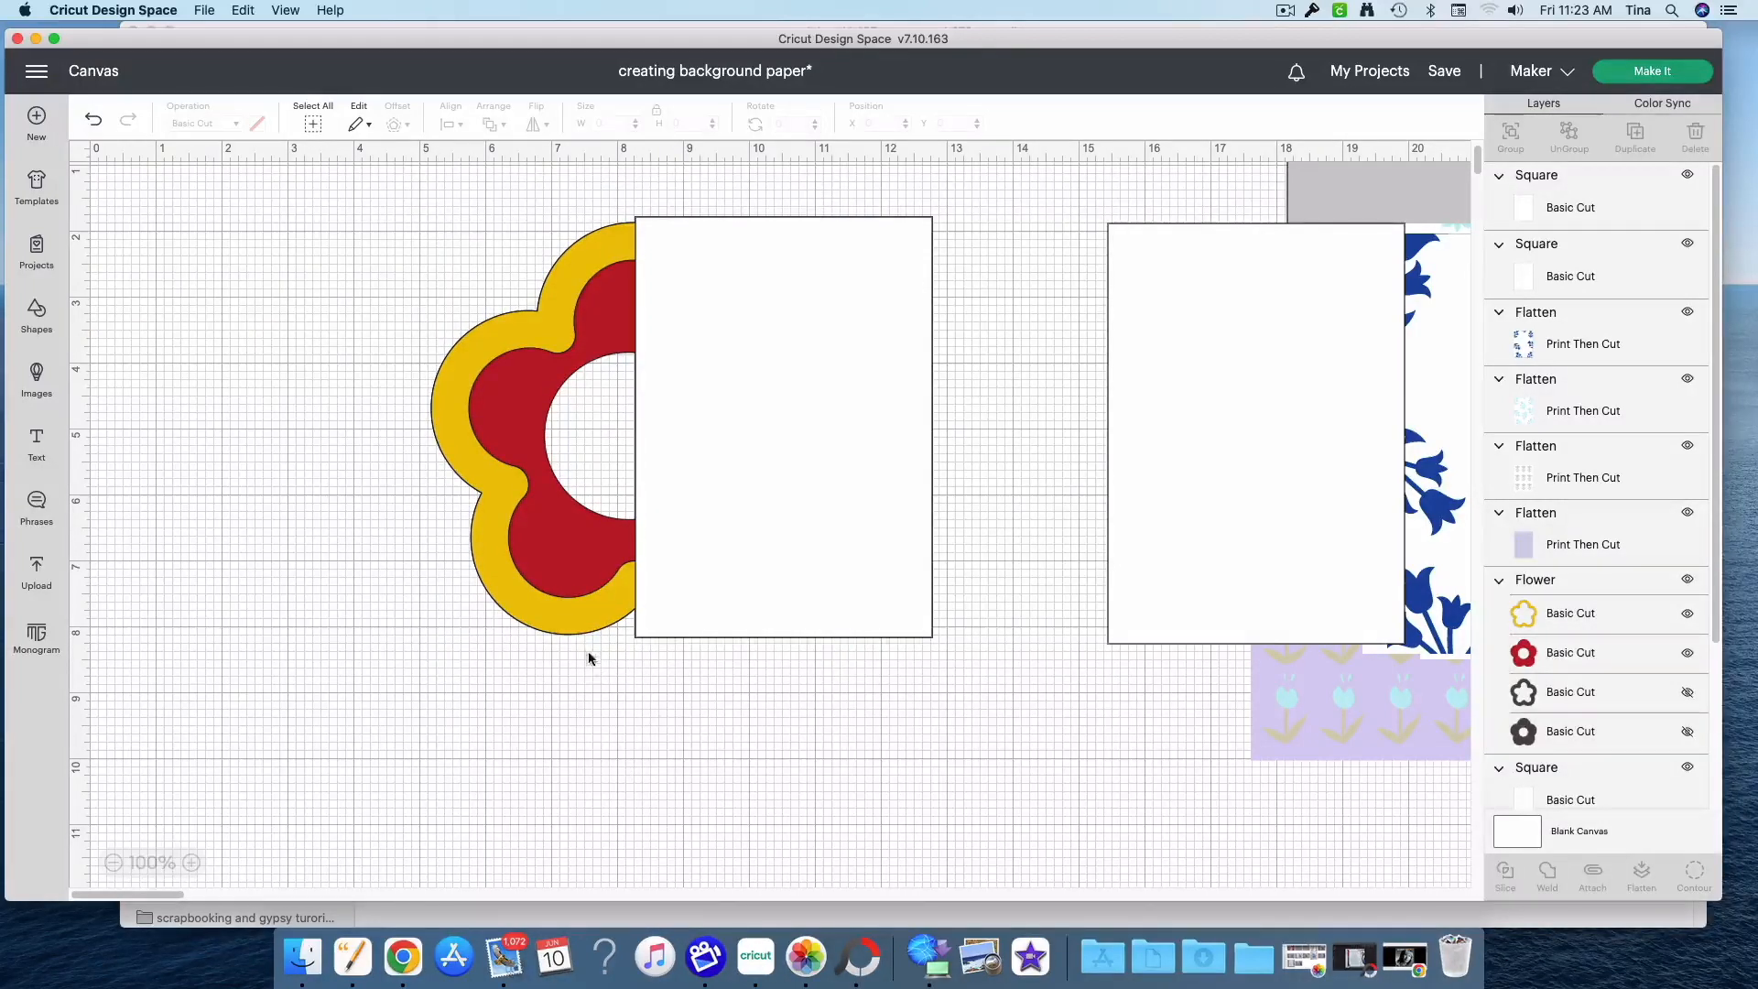
drag(581, 628, 581, 623)
click(685, 744)
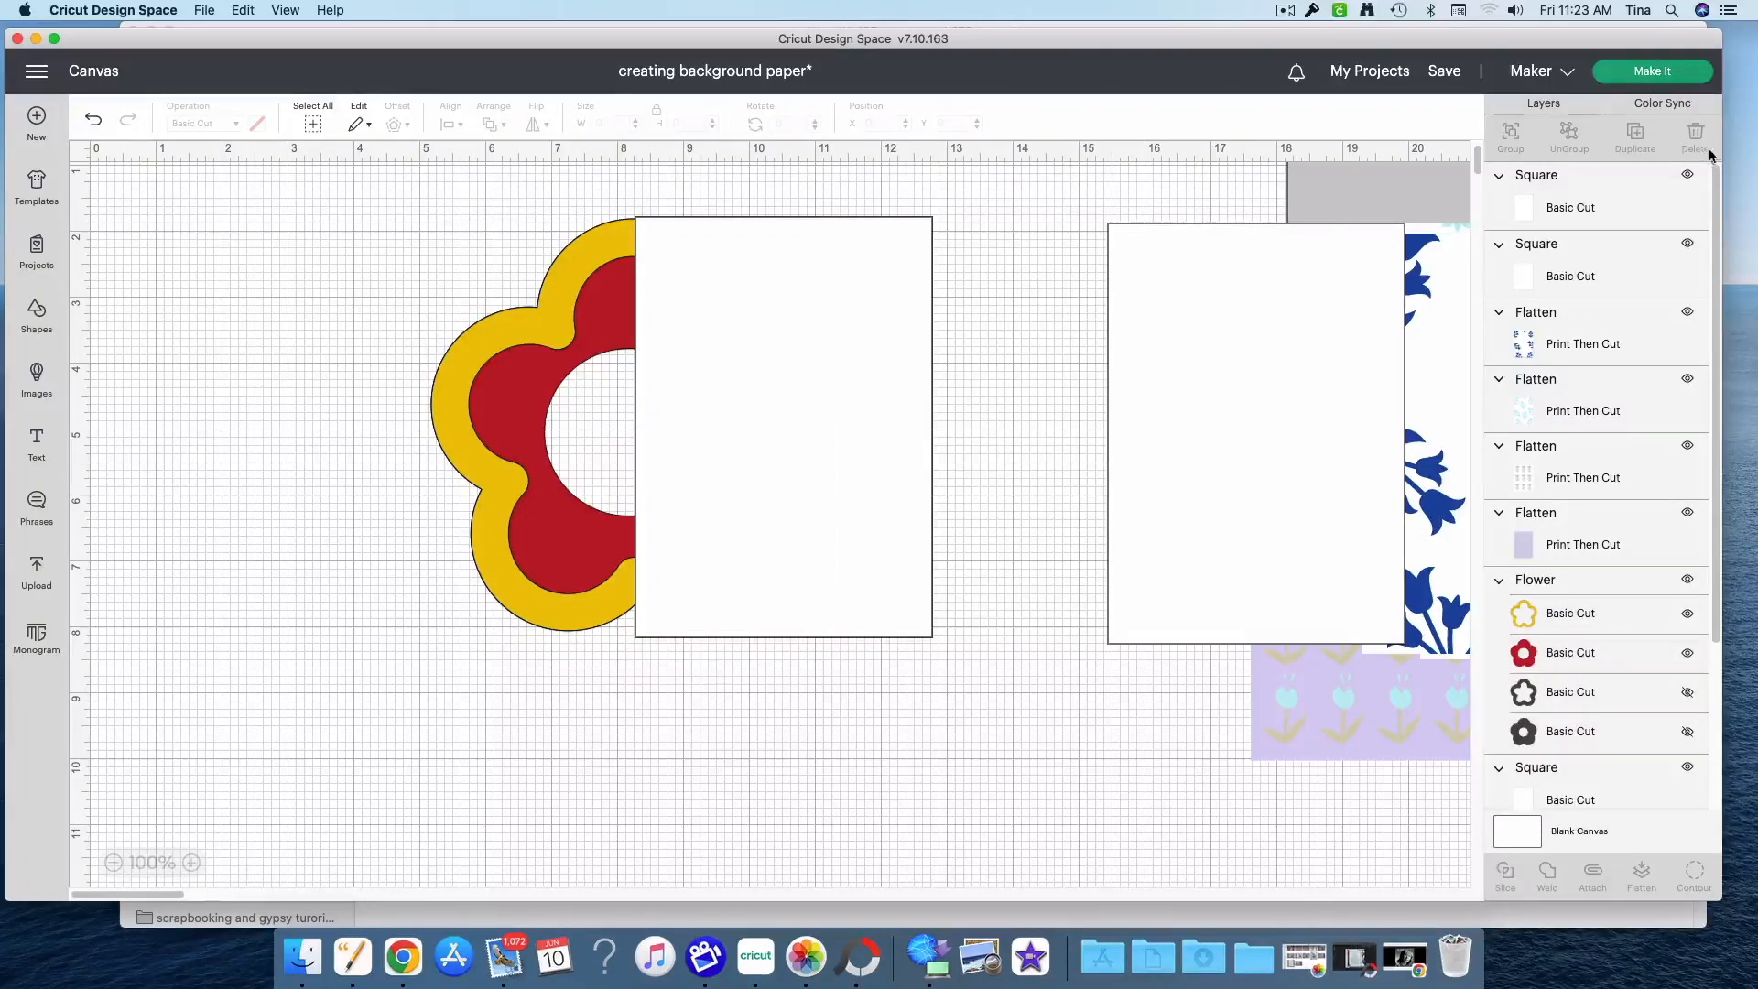
Hide the white rectangle covering the flower and delete the flower's two hidden dark layers
click(1686, 179)
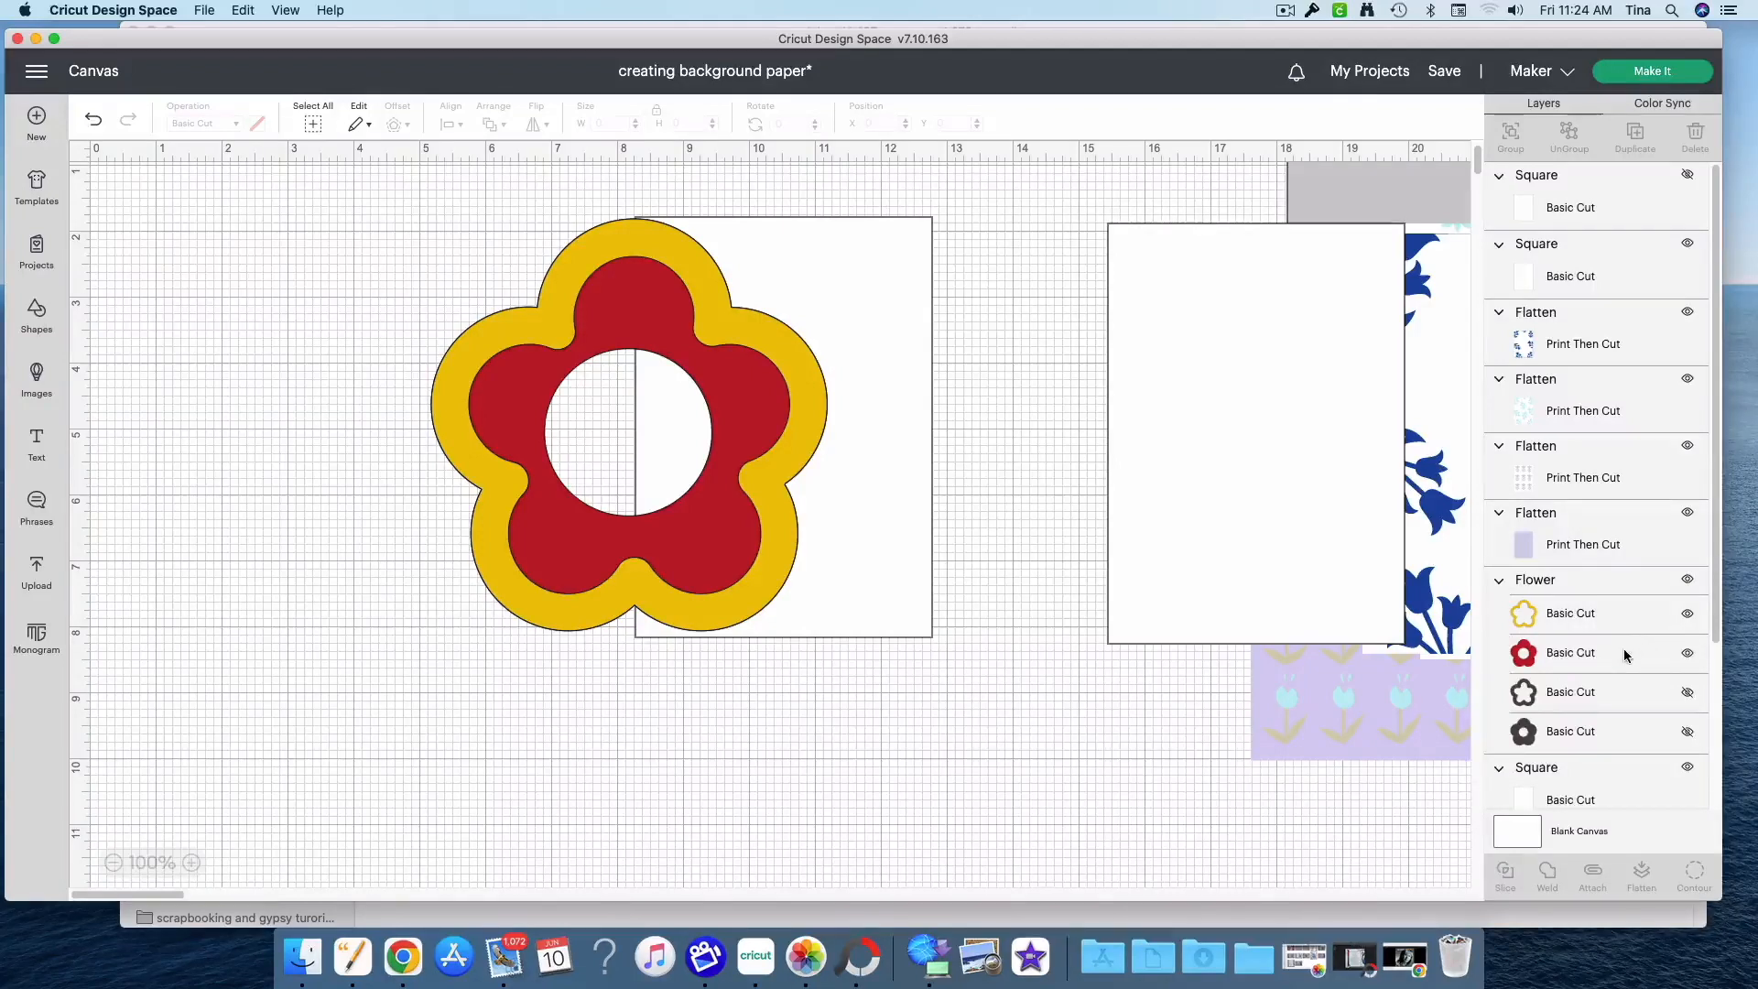
click(1536, 698)
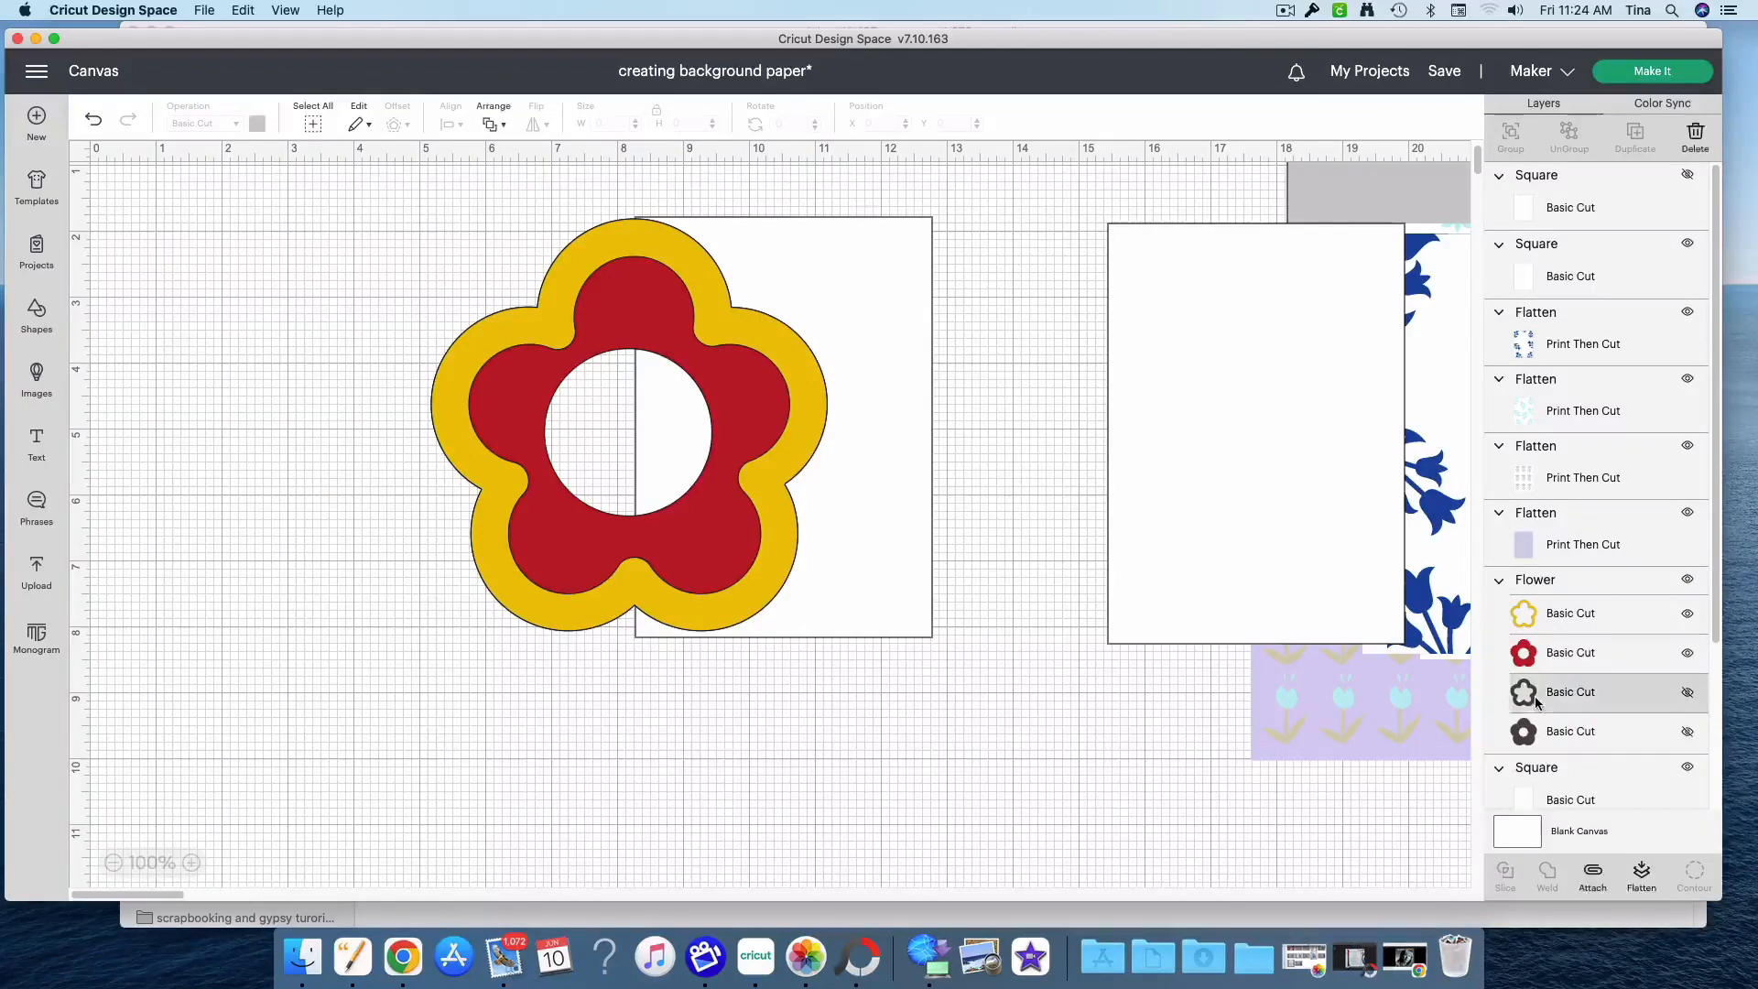
click(1695, 137)
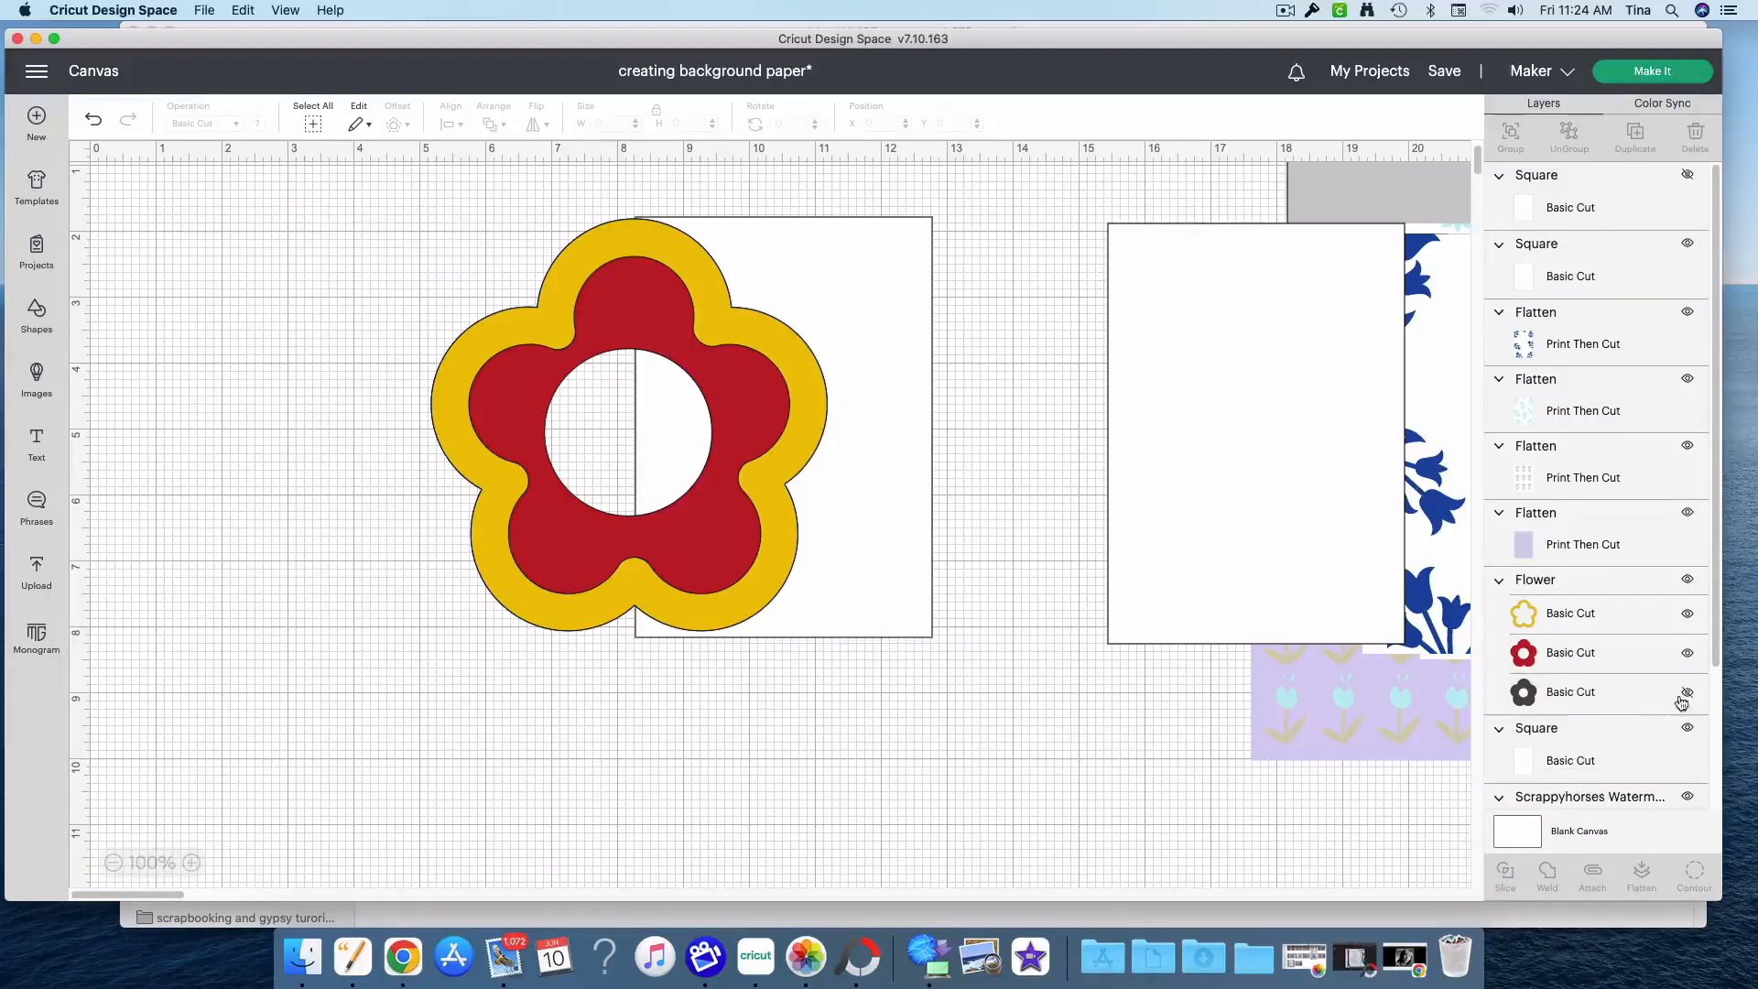
click(1587, 702)
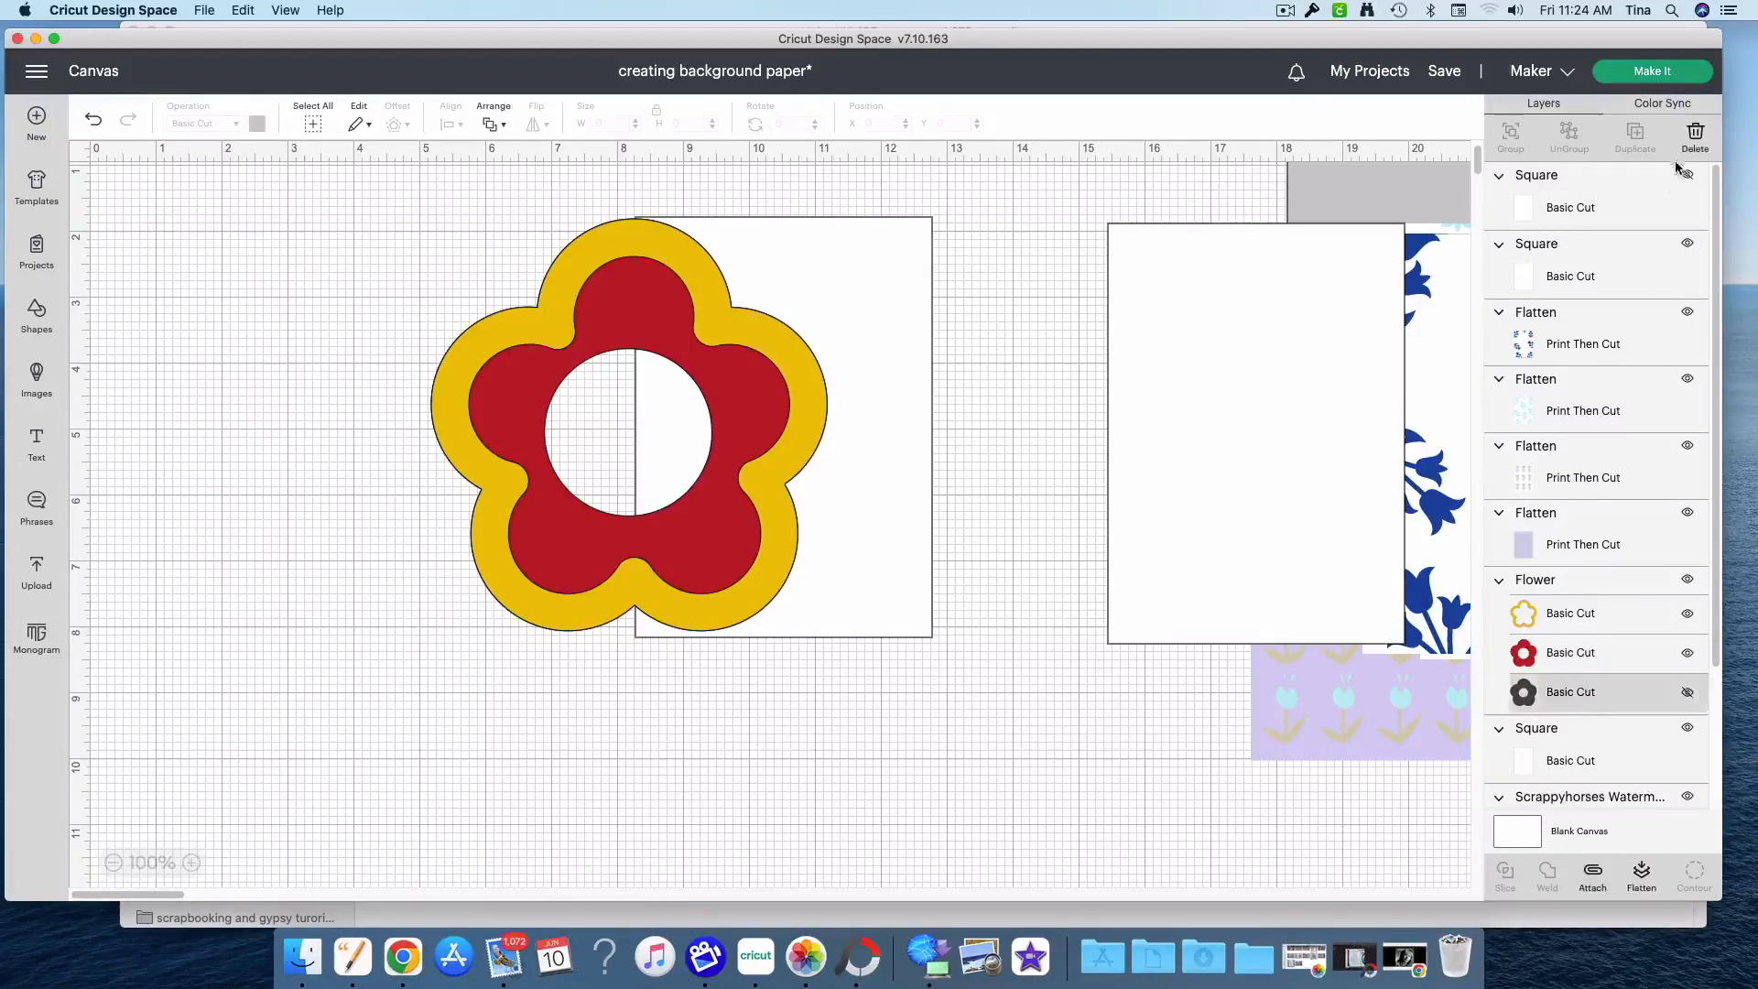
click(1695, 137)
Hide the red flower layer and slice the yellow flower outline with the white rectangle behind it
click(1523, 657)
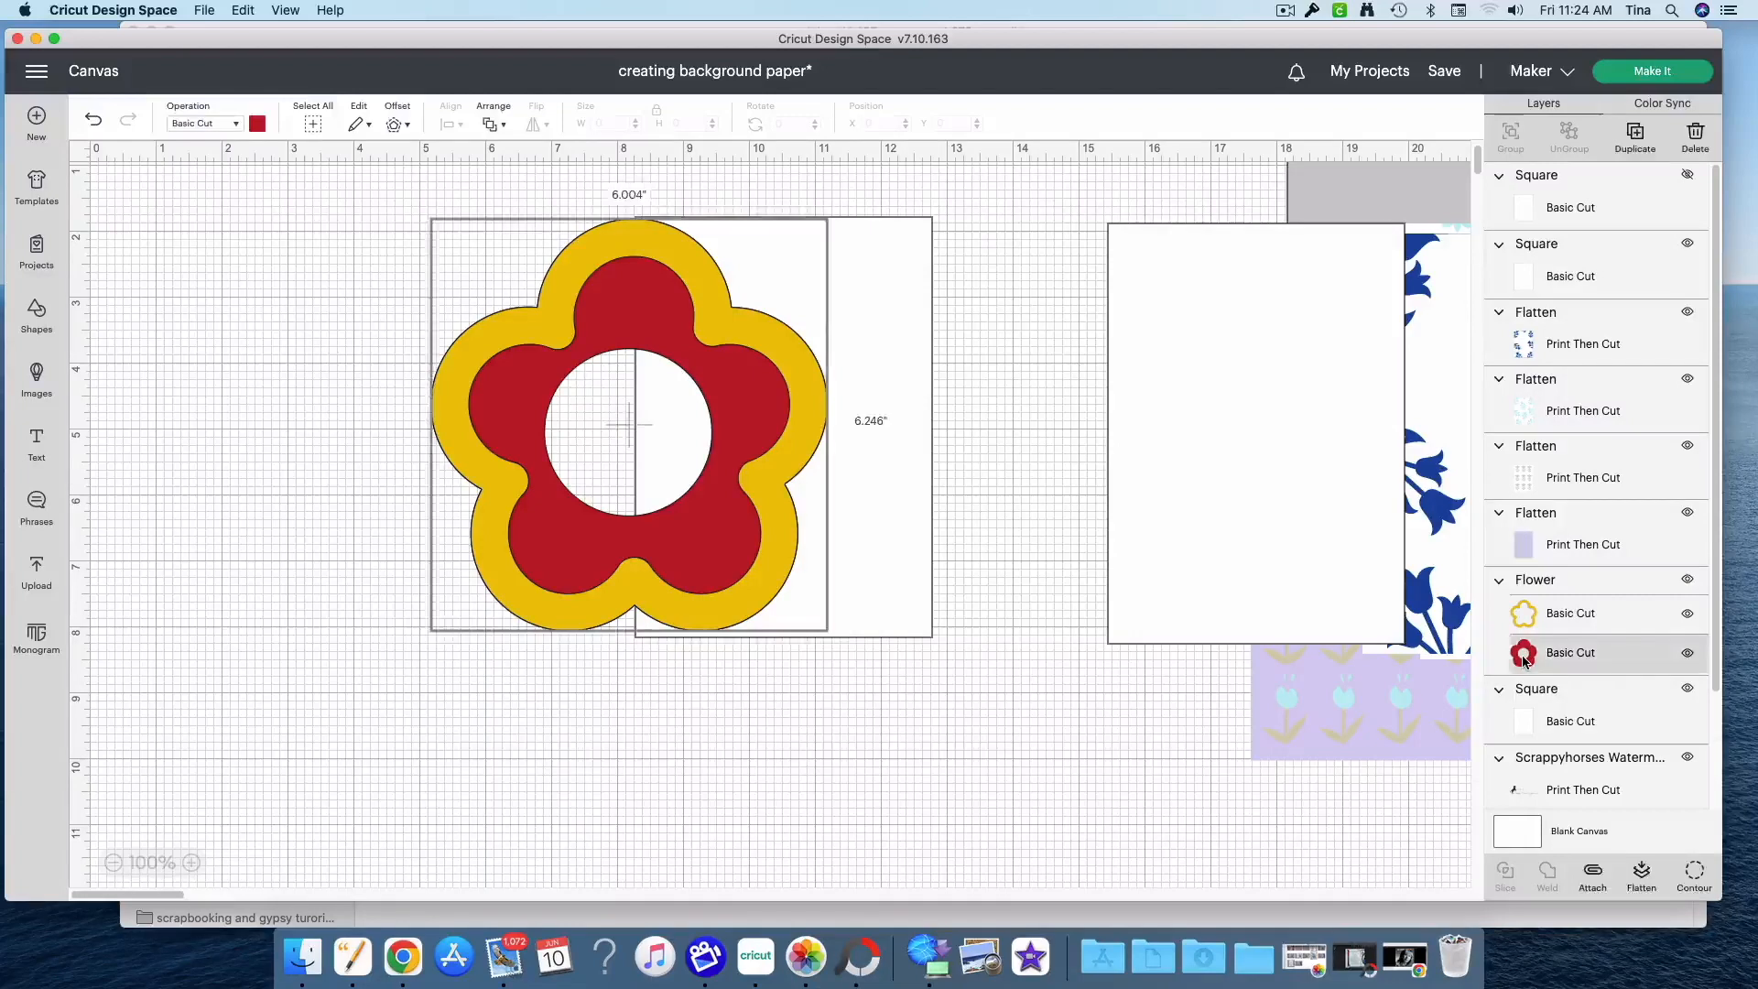
click(1690, 654)
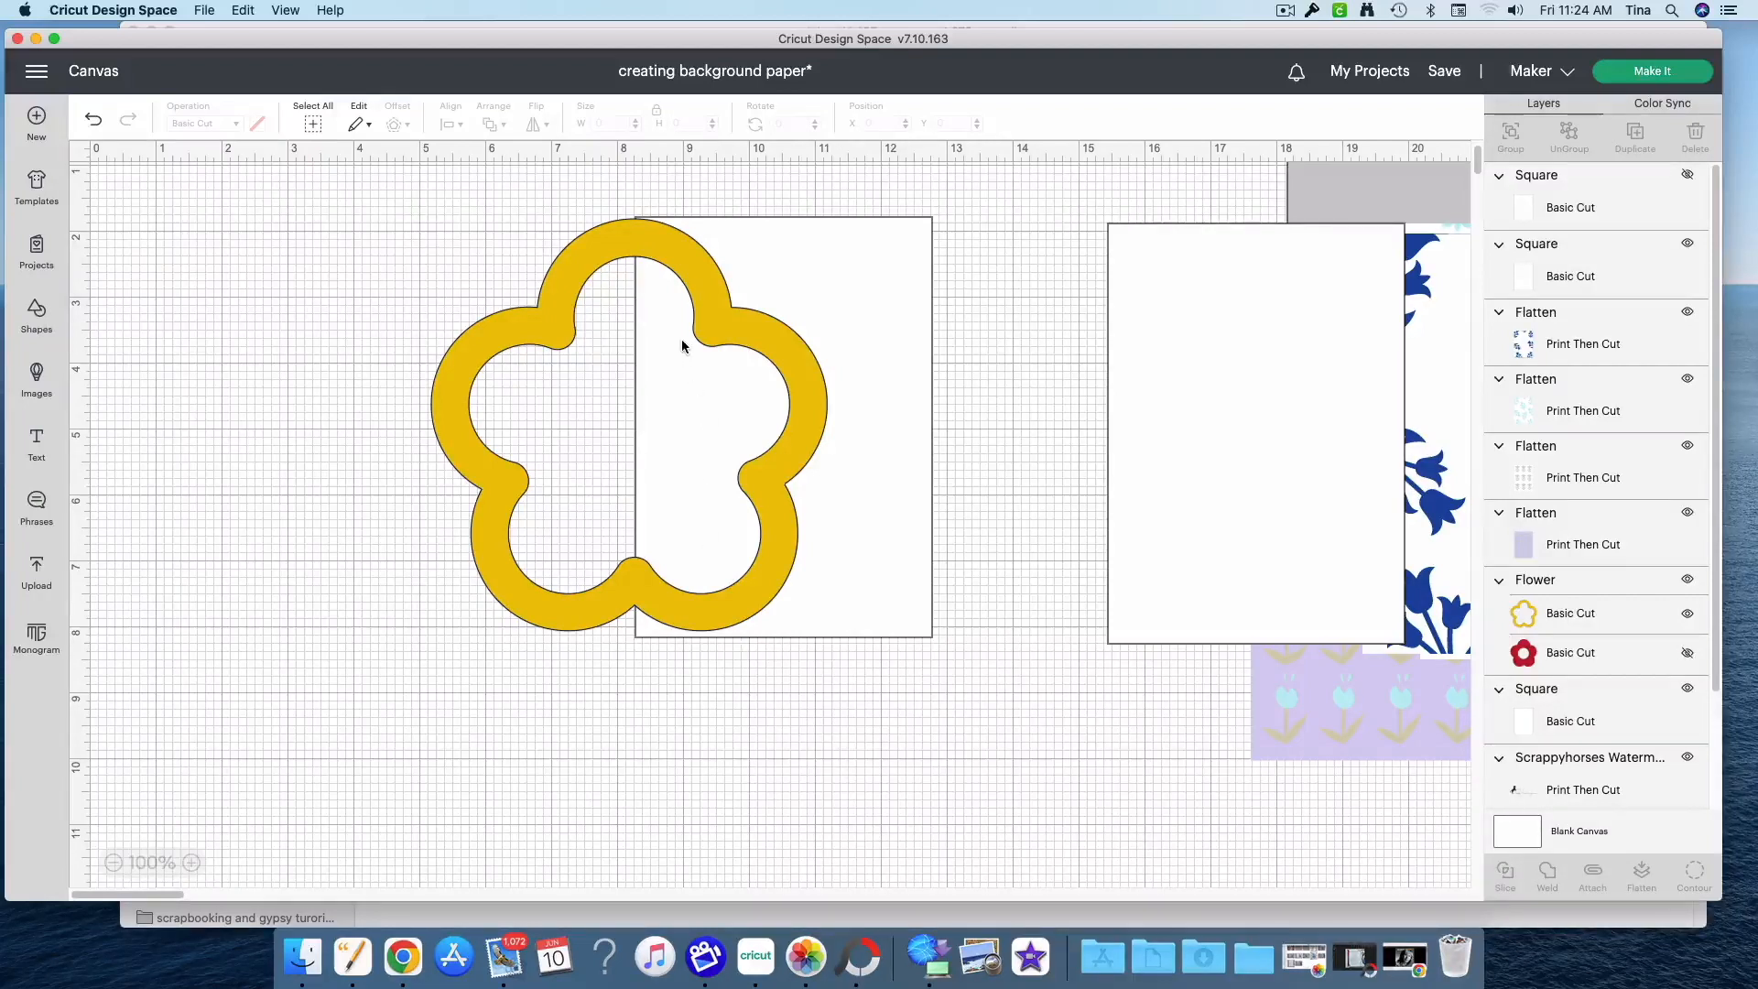
drag(790, 711, 535, 541)
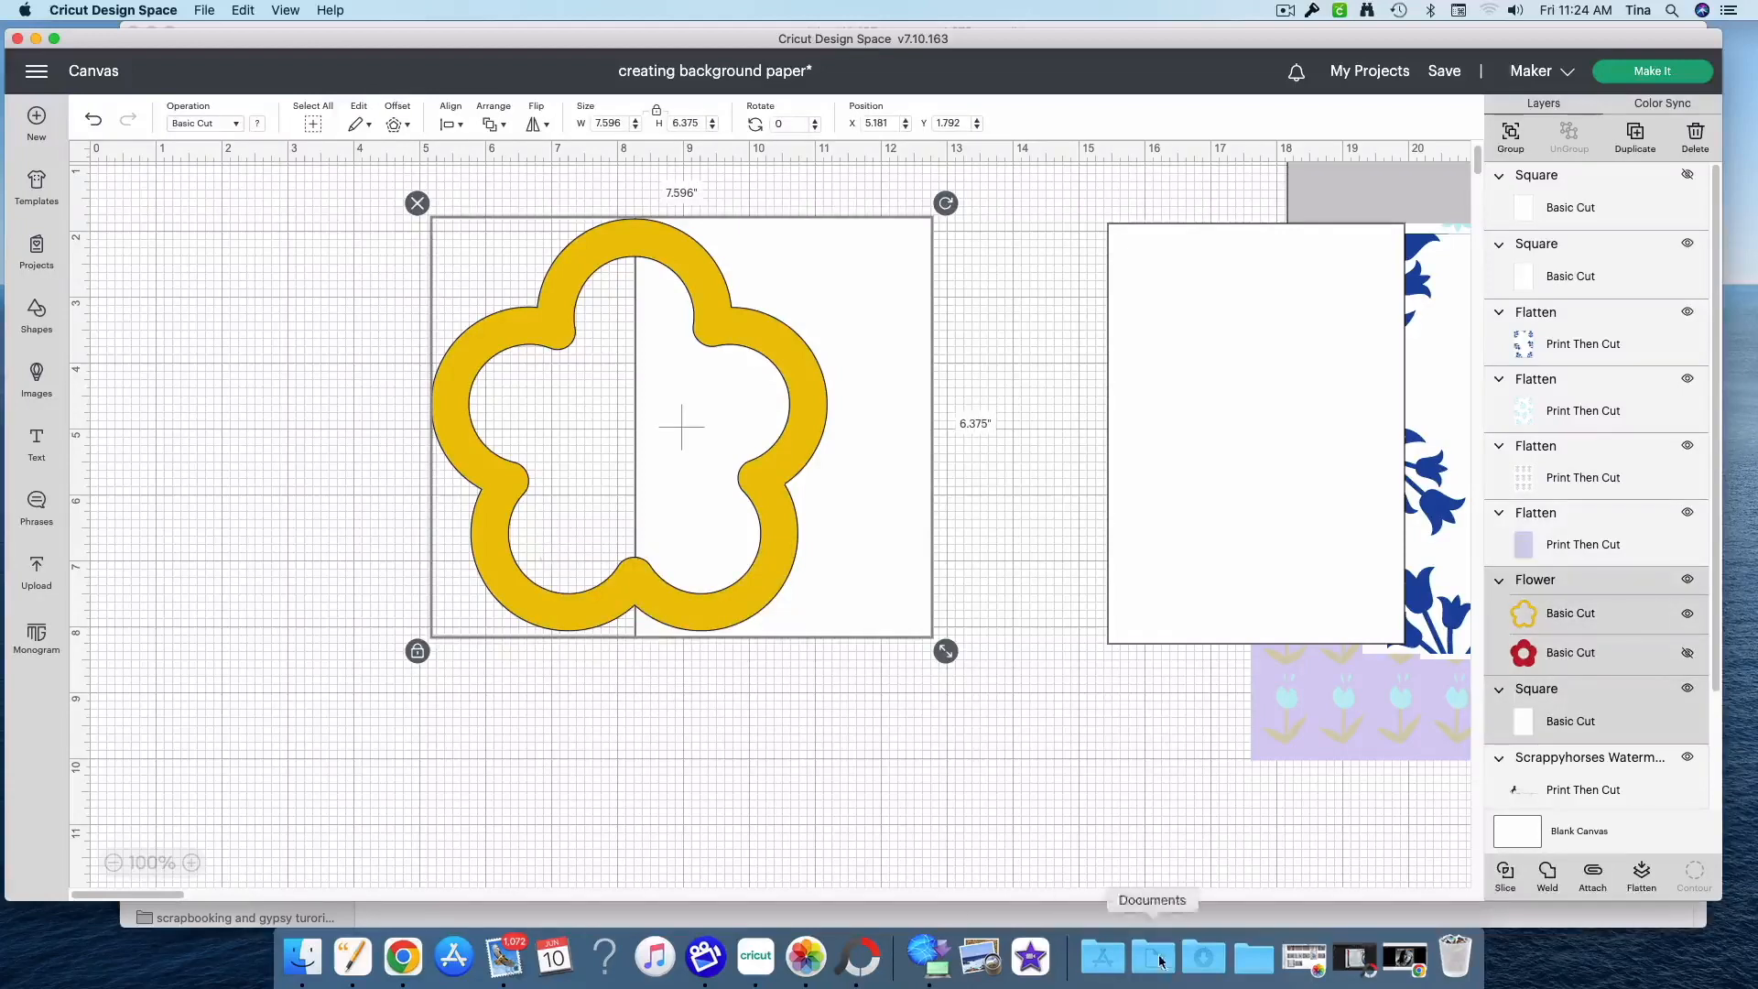
click(1502, 880)
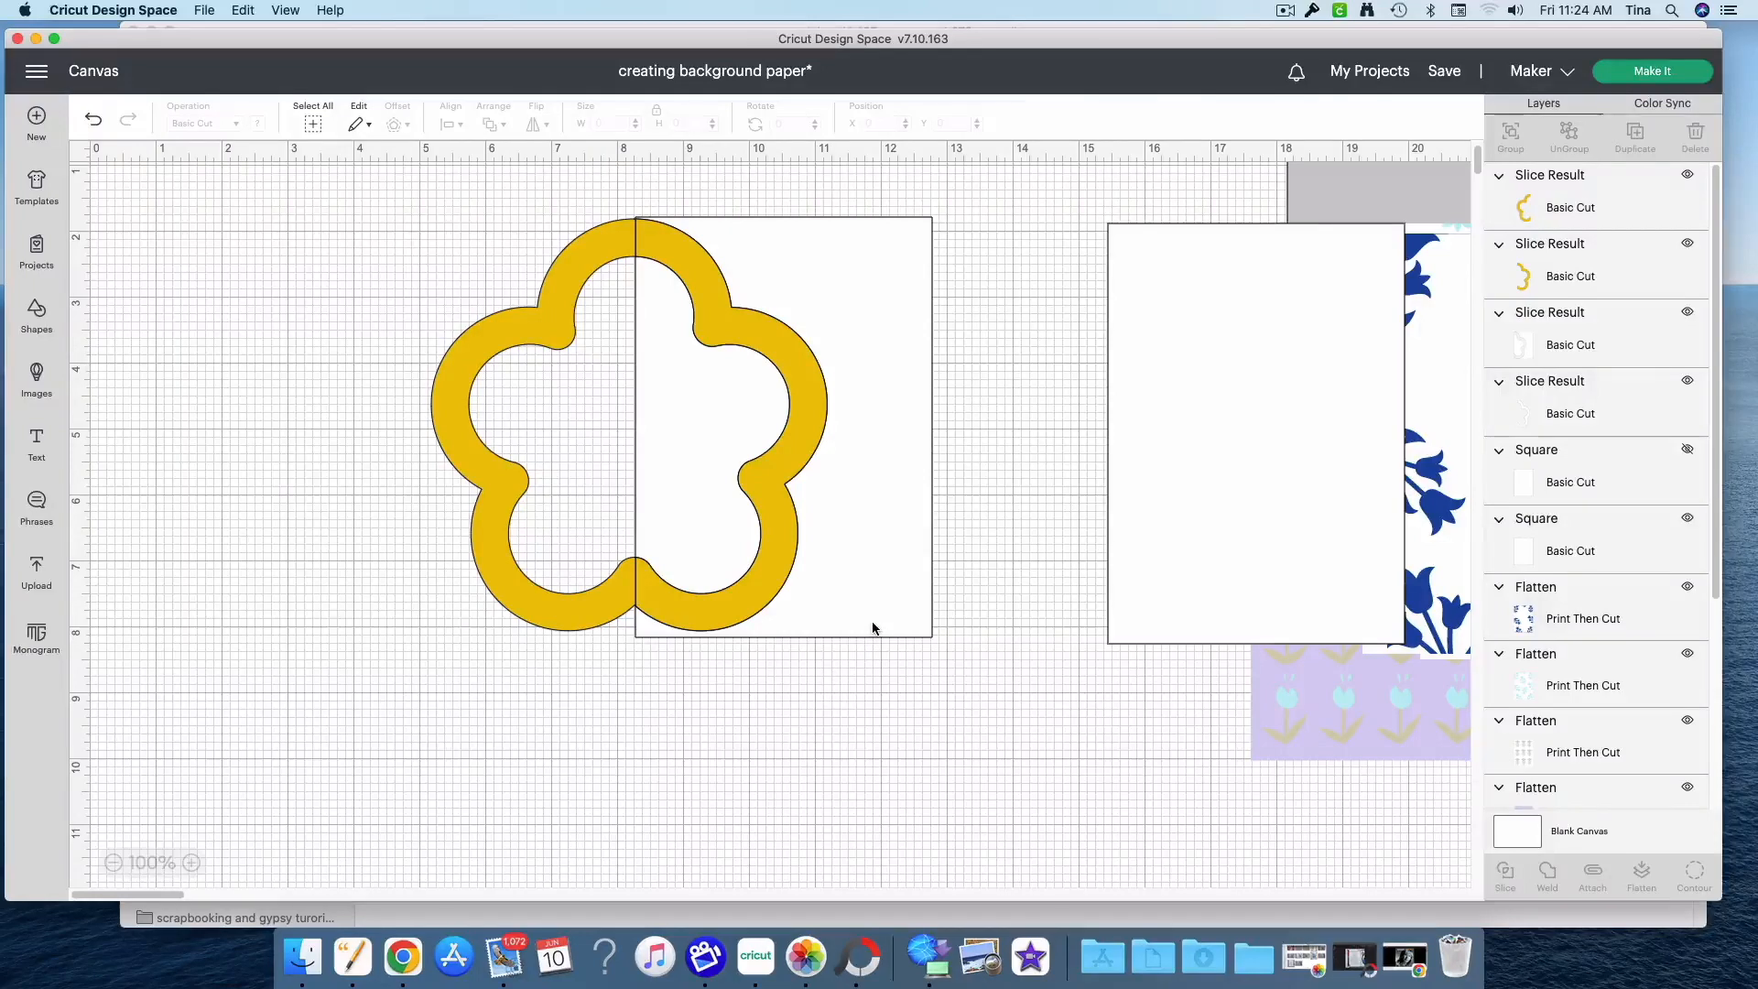
Delete the two leftover white slice pieces and the left half of the yellow flower outline
click(1534, 352)
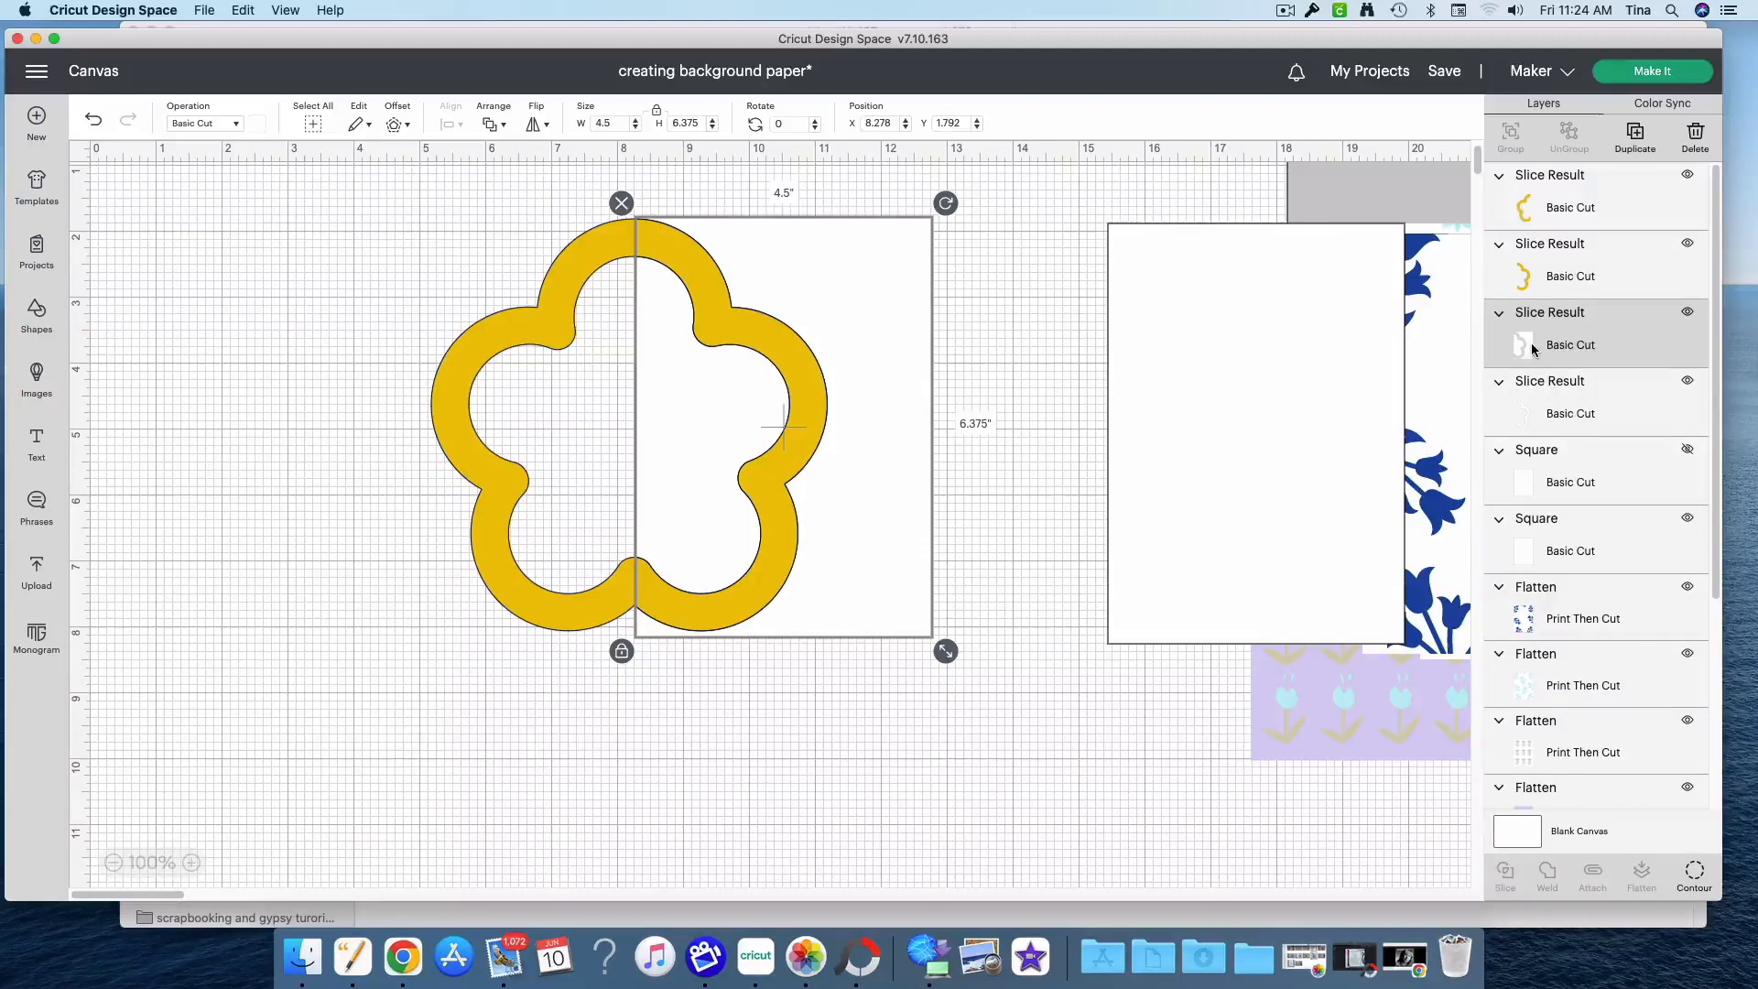
key(Delete)
scroll(1534, 351, down, 2)
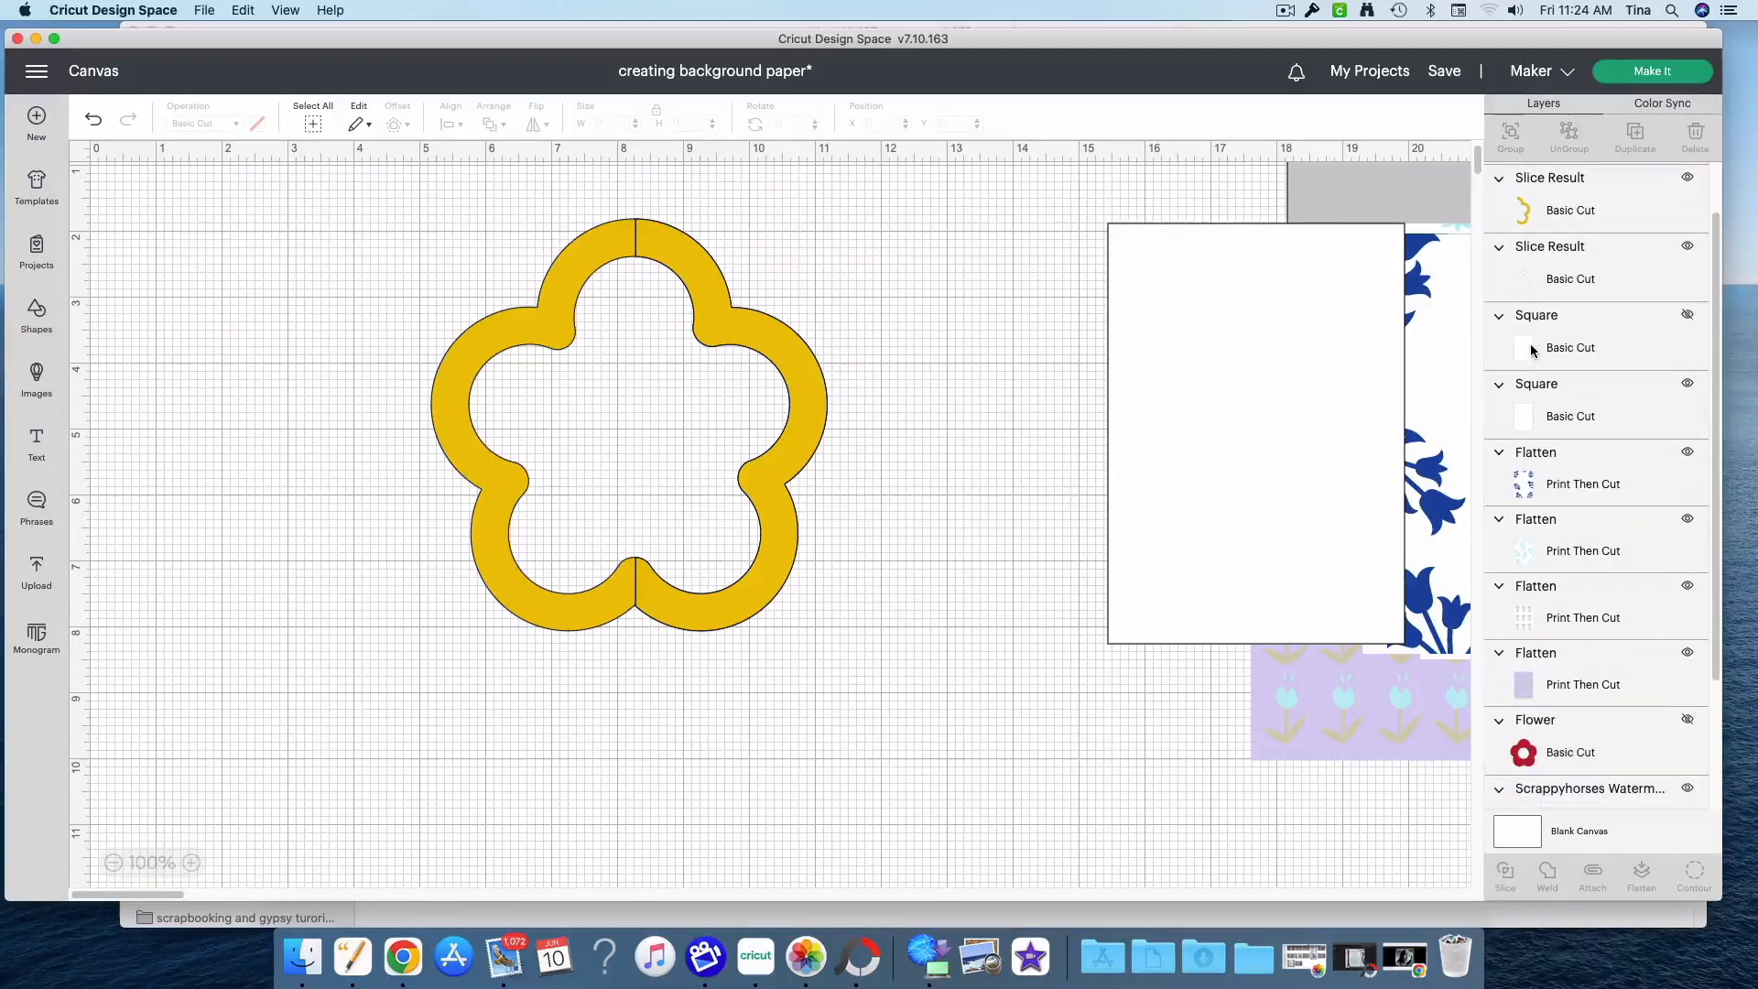
scroll(1534, 351, up, 2)
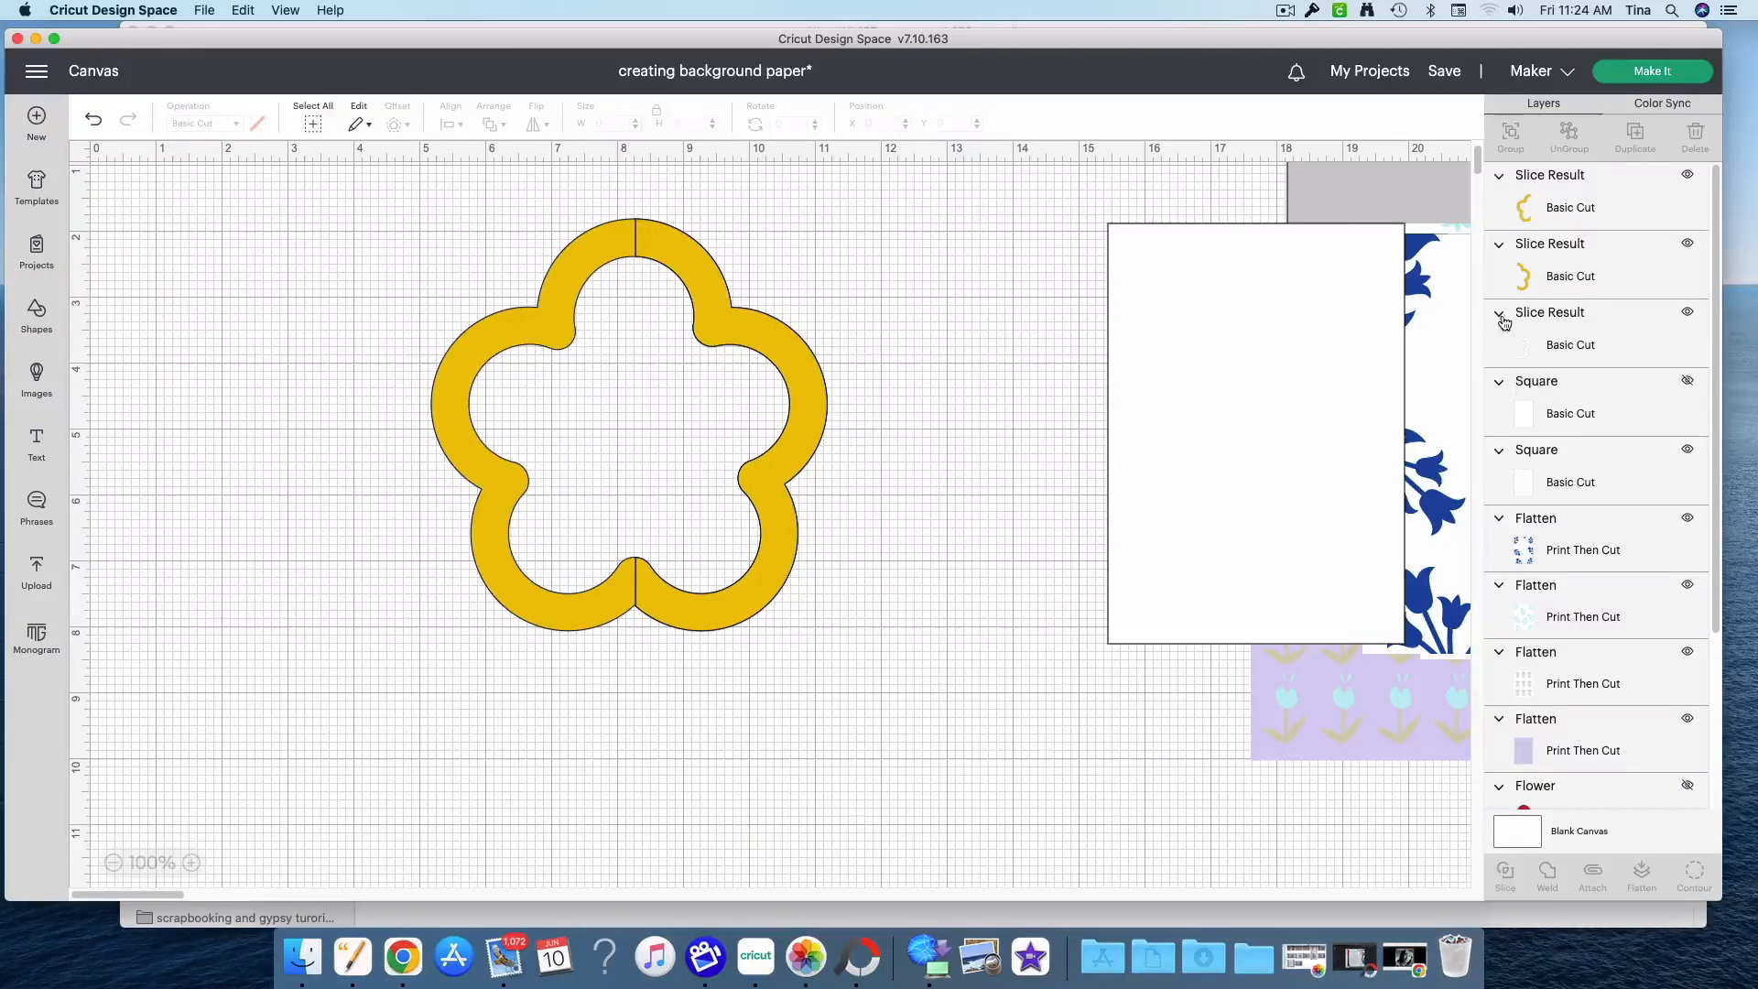
click(1509, 355)
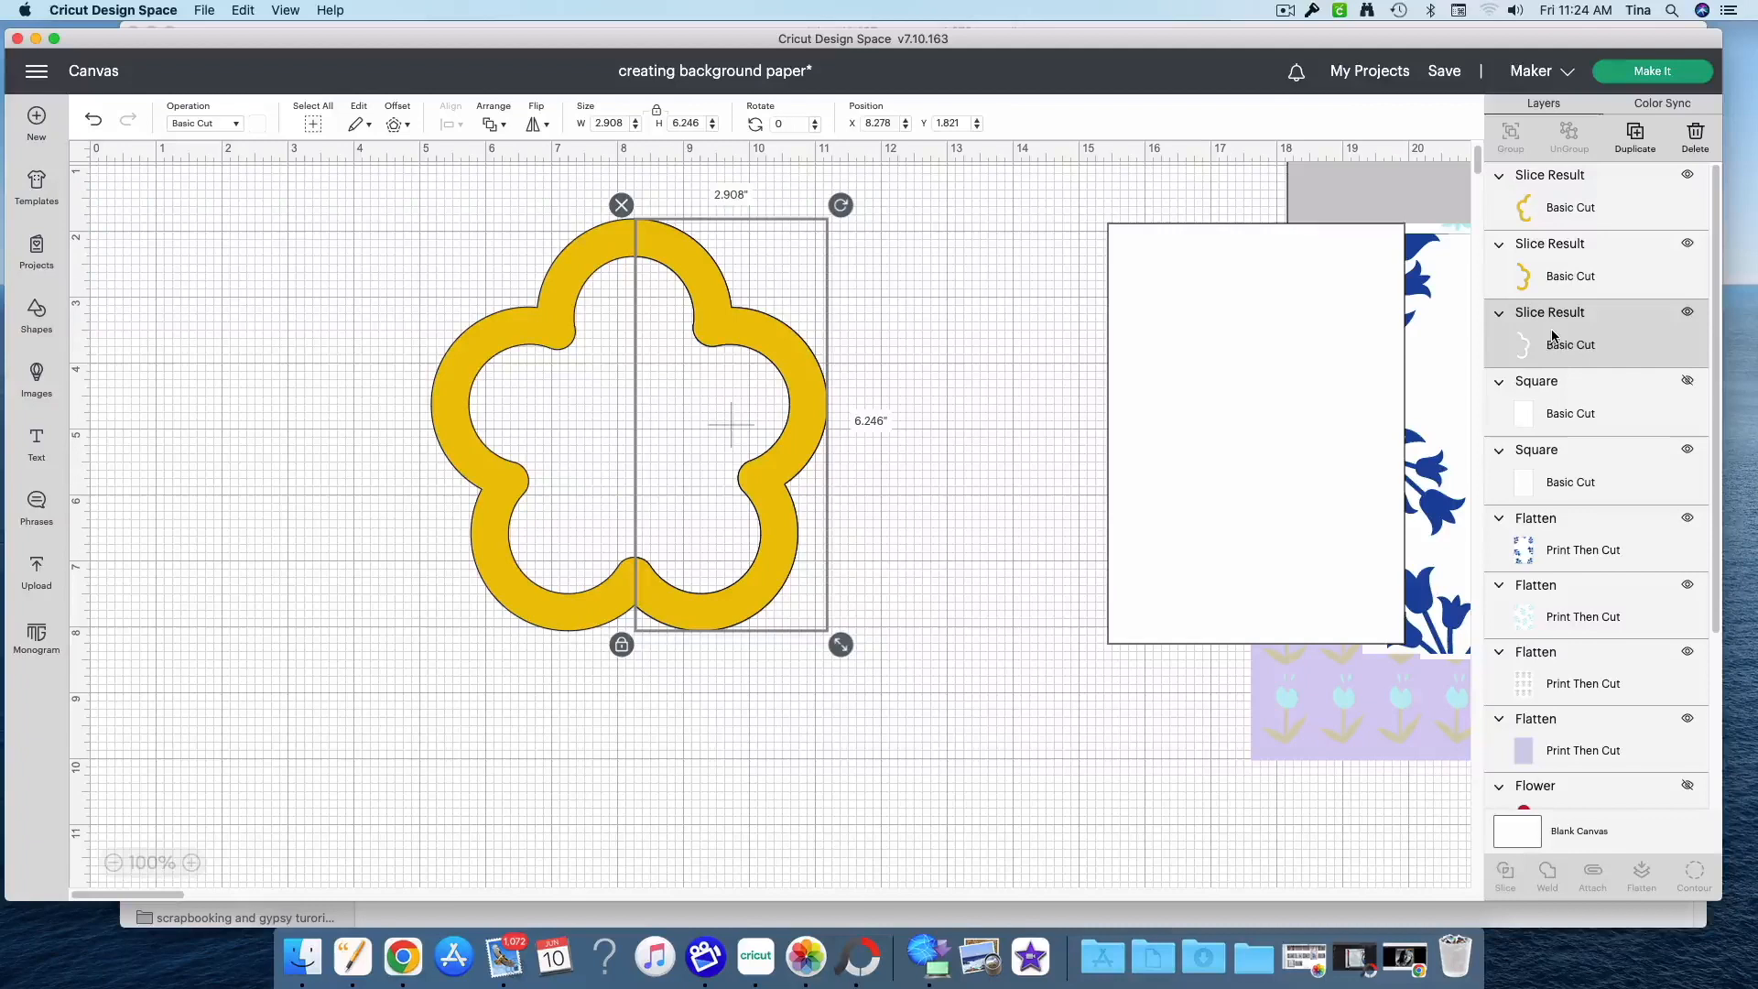
key(Delete)
drag(581, 616, 372, 634)
key(Delete)
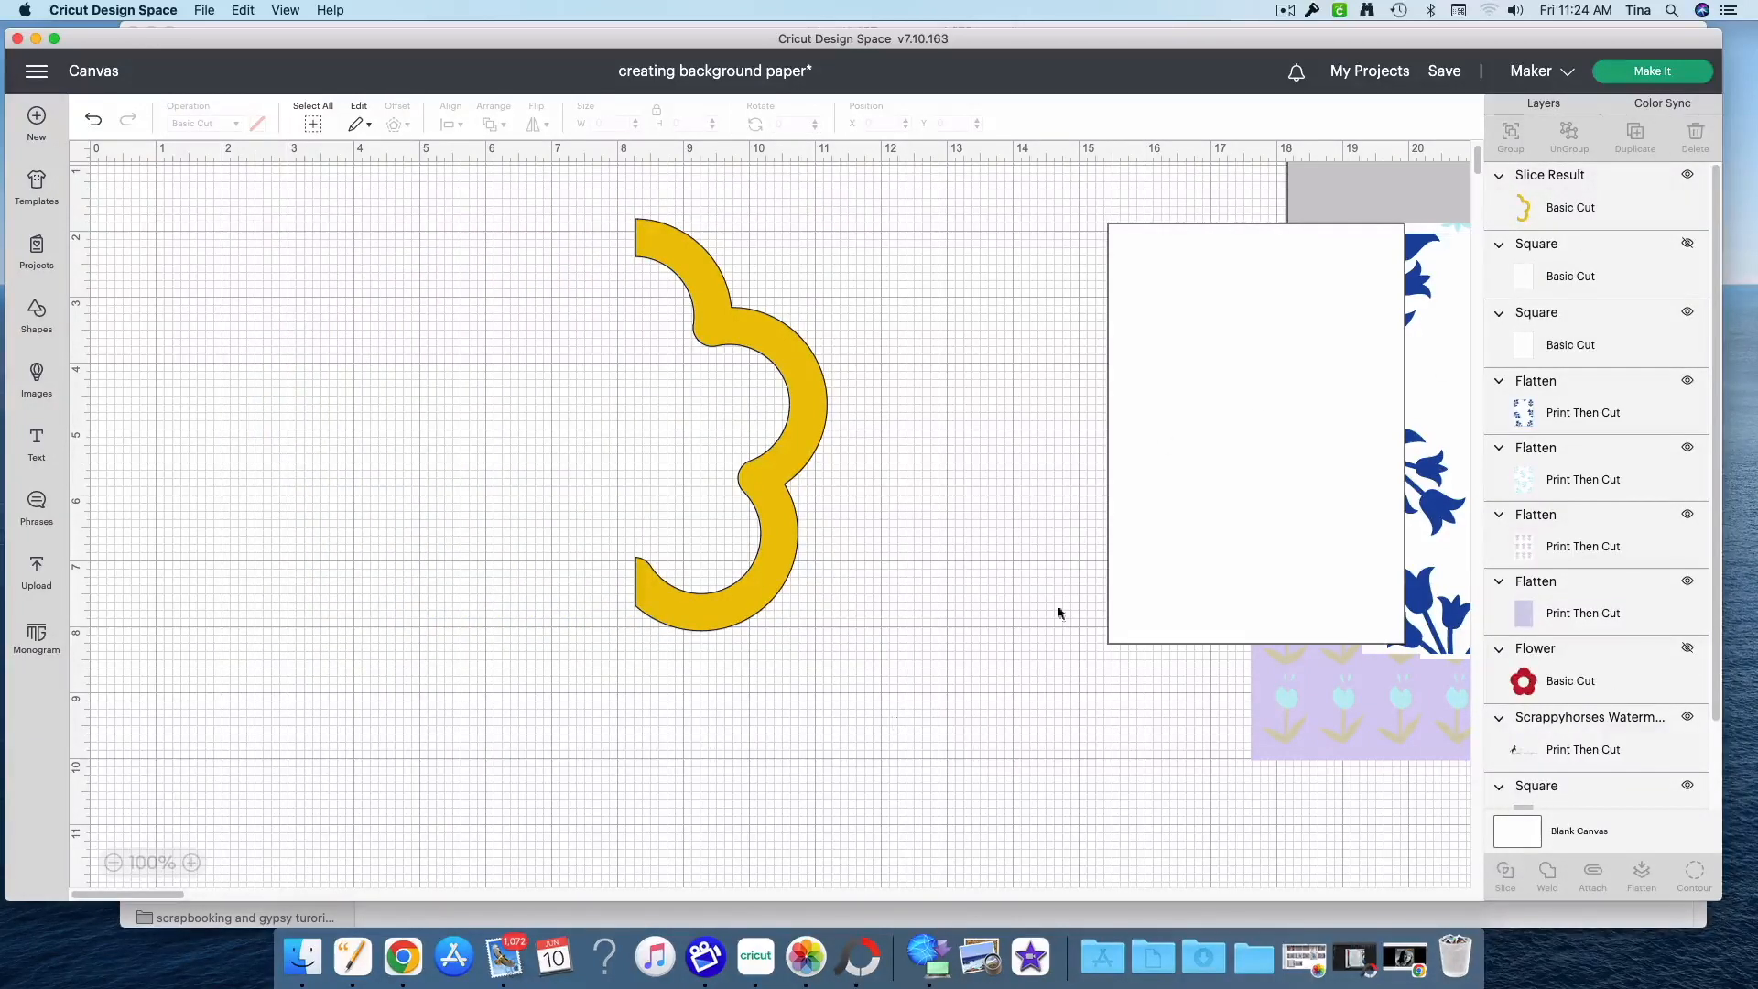
Hide the yellow half outline, show the red flower and the white rectangle over it, and slice those two
click(1688, 178)
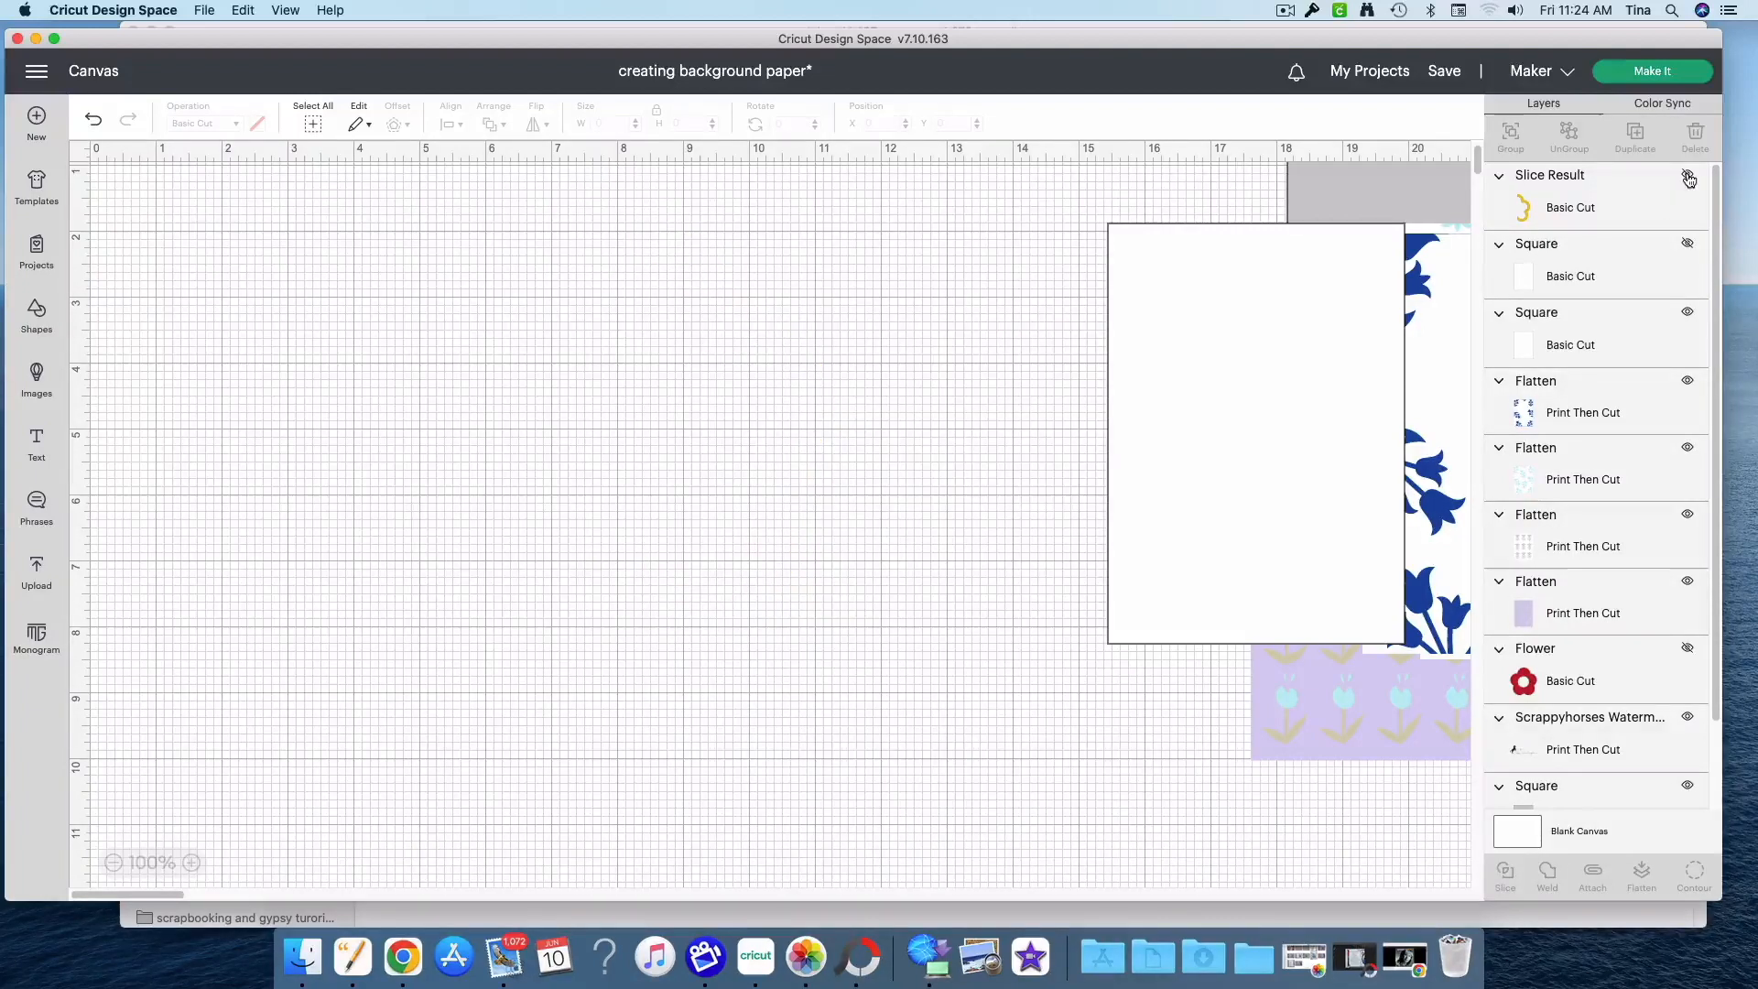
click(1688, 649)
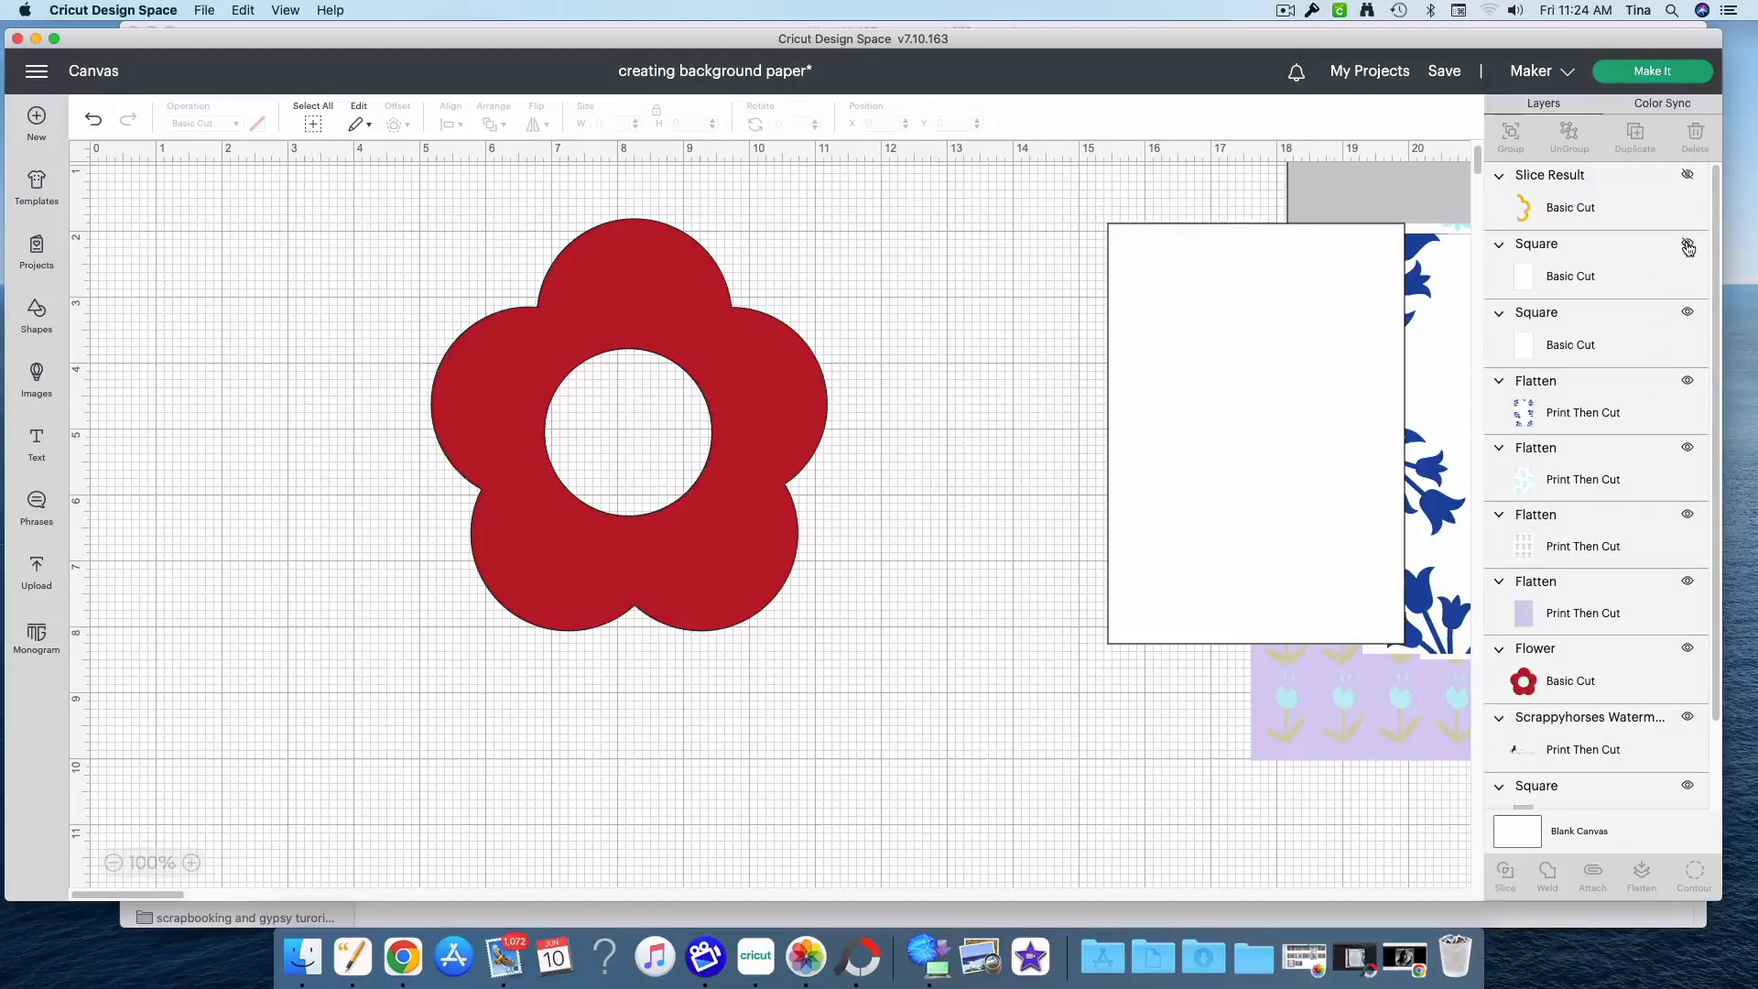
click(1689, 245)
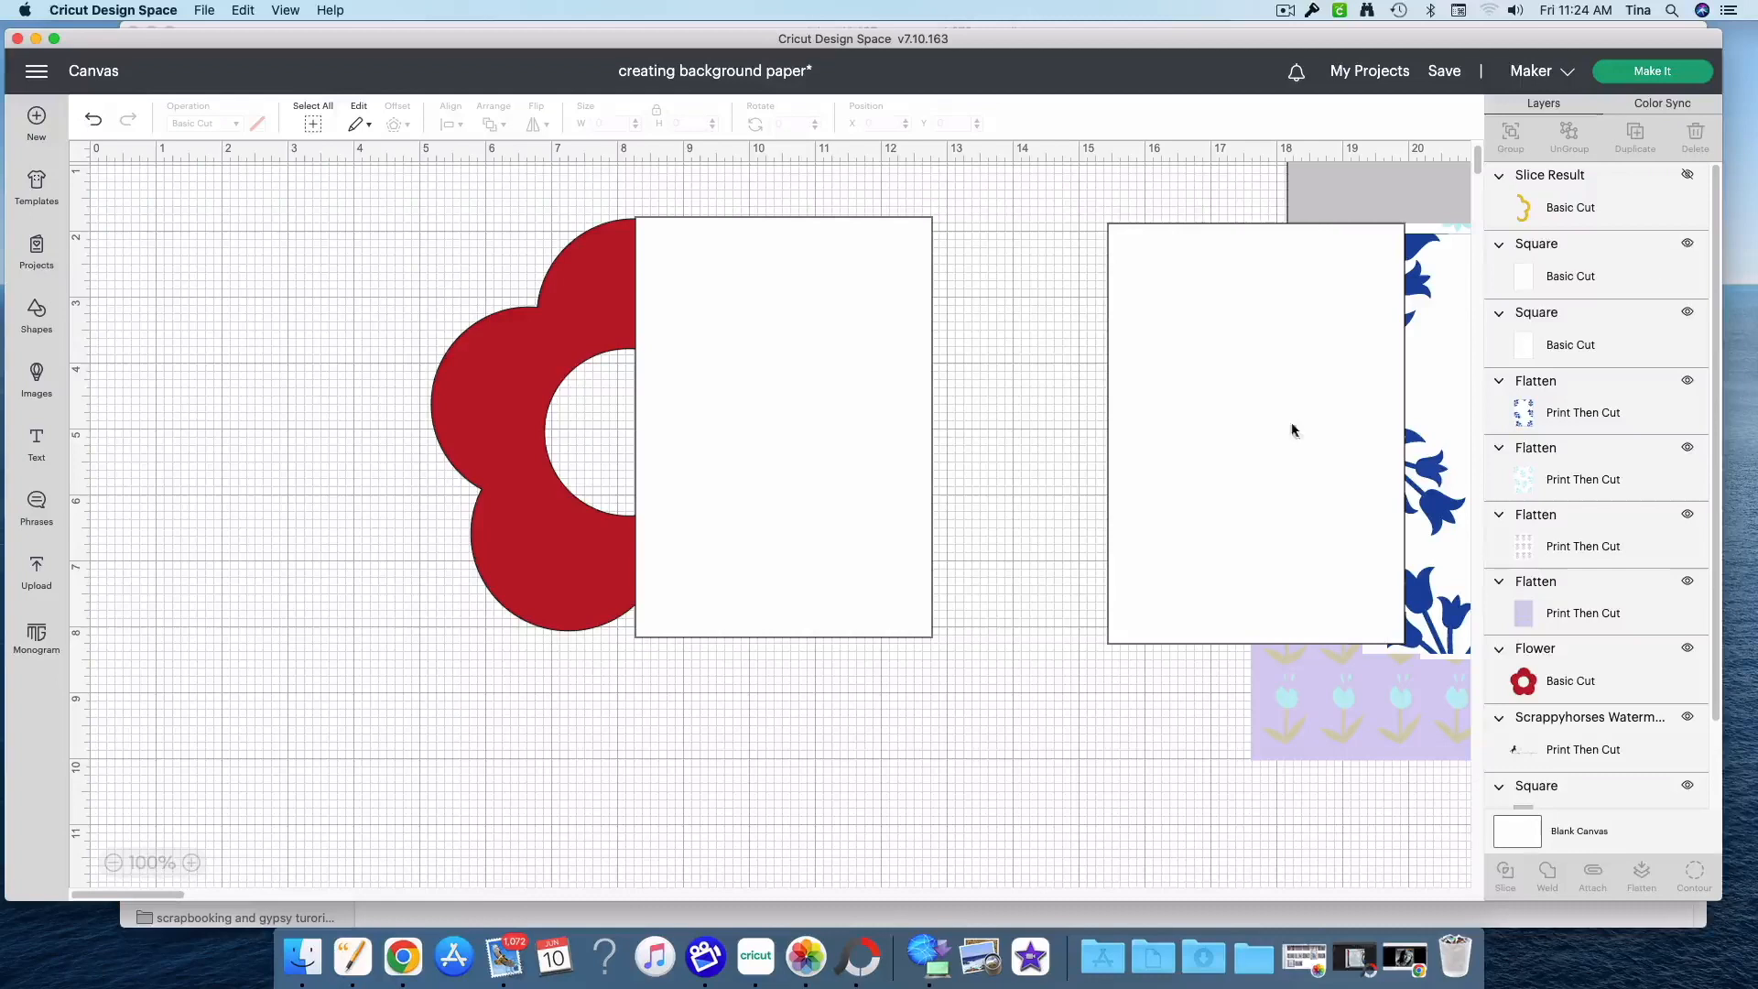
drag(750, 761, 502, 480)
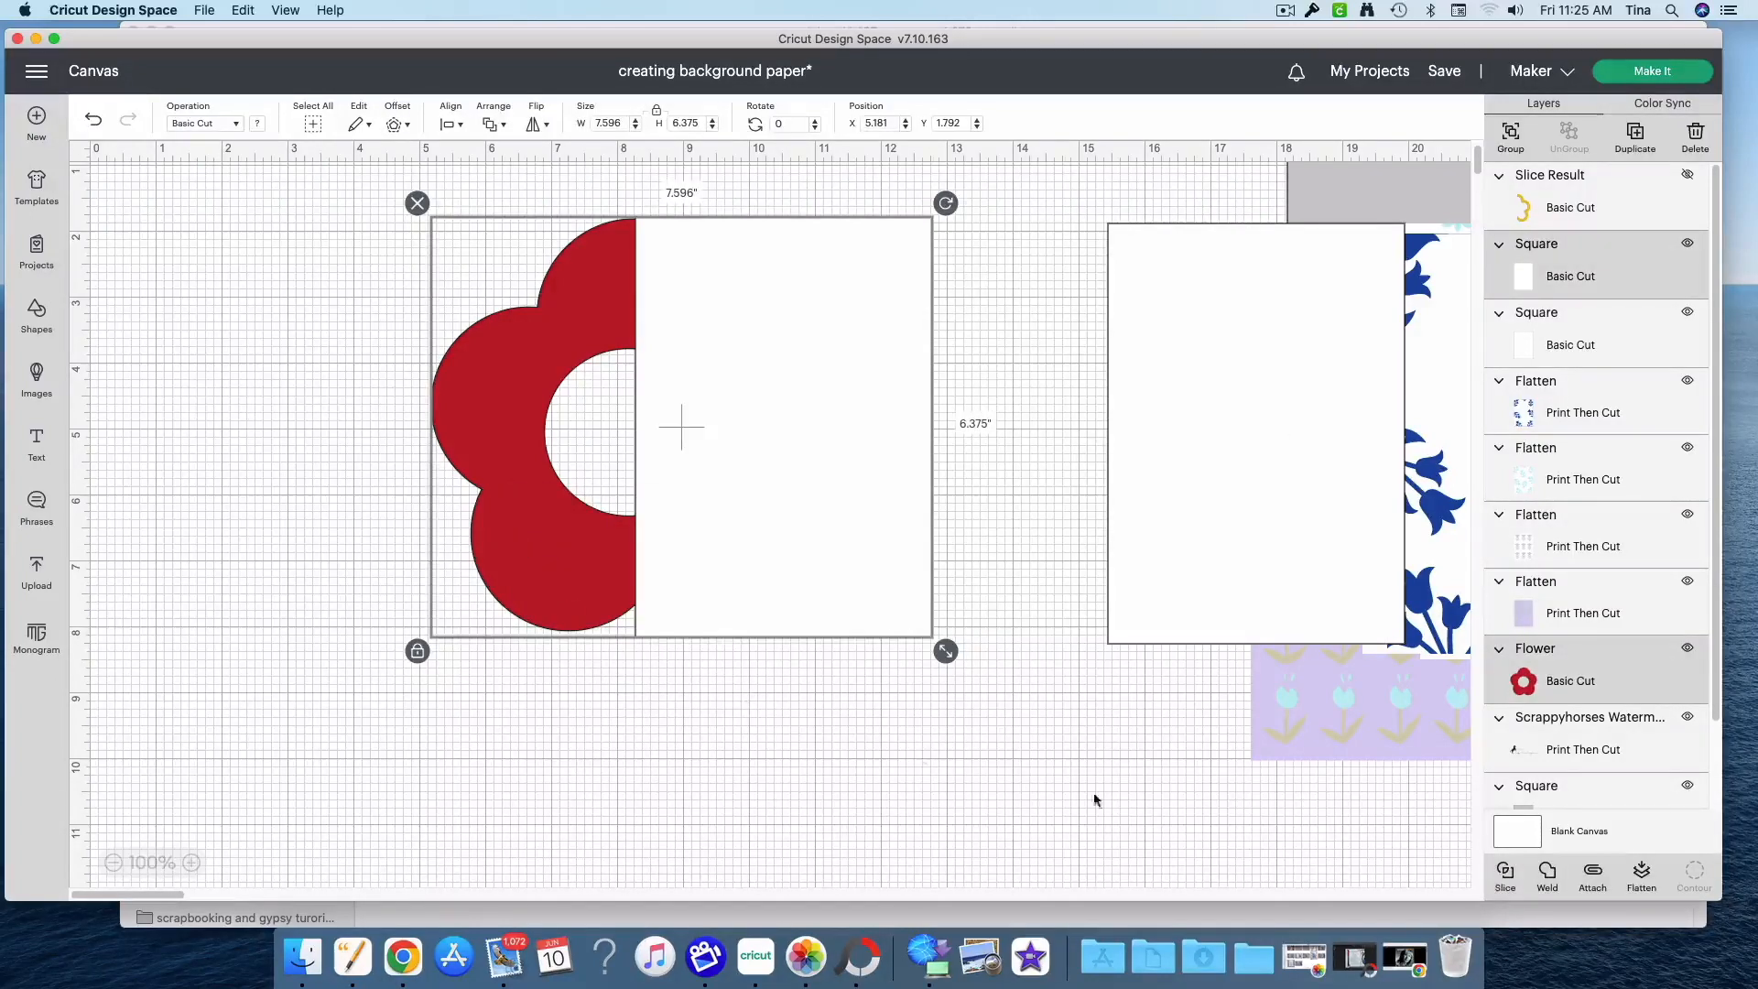
click(1506, 875)
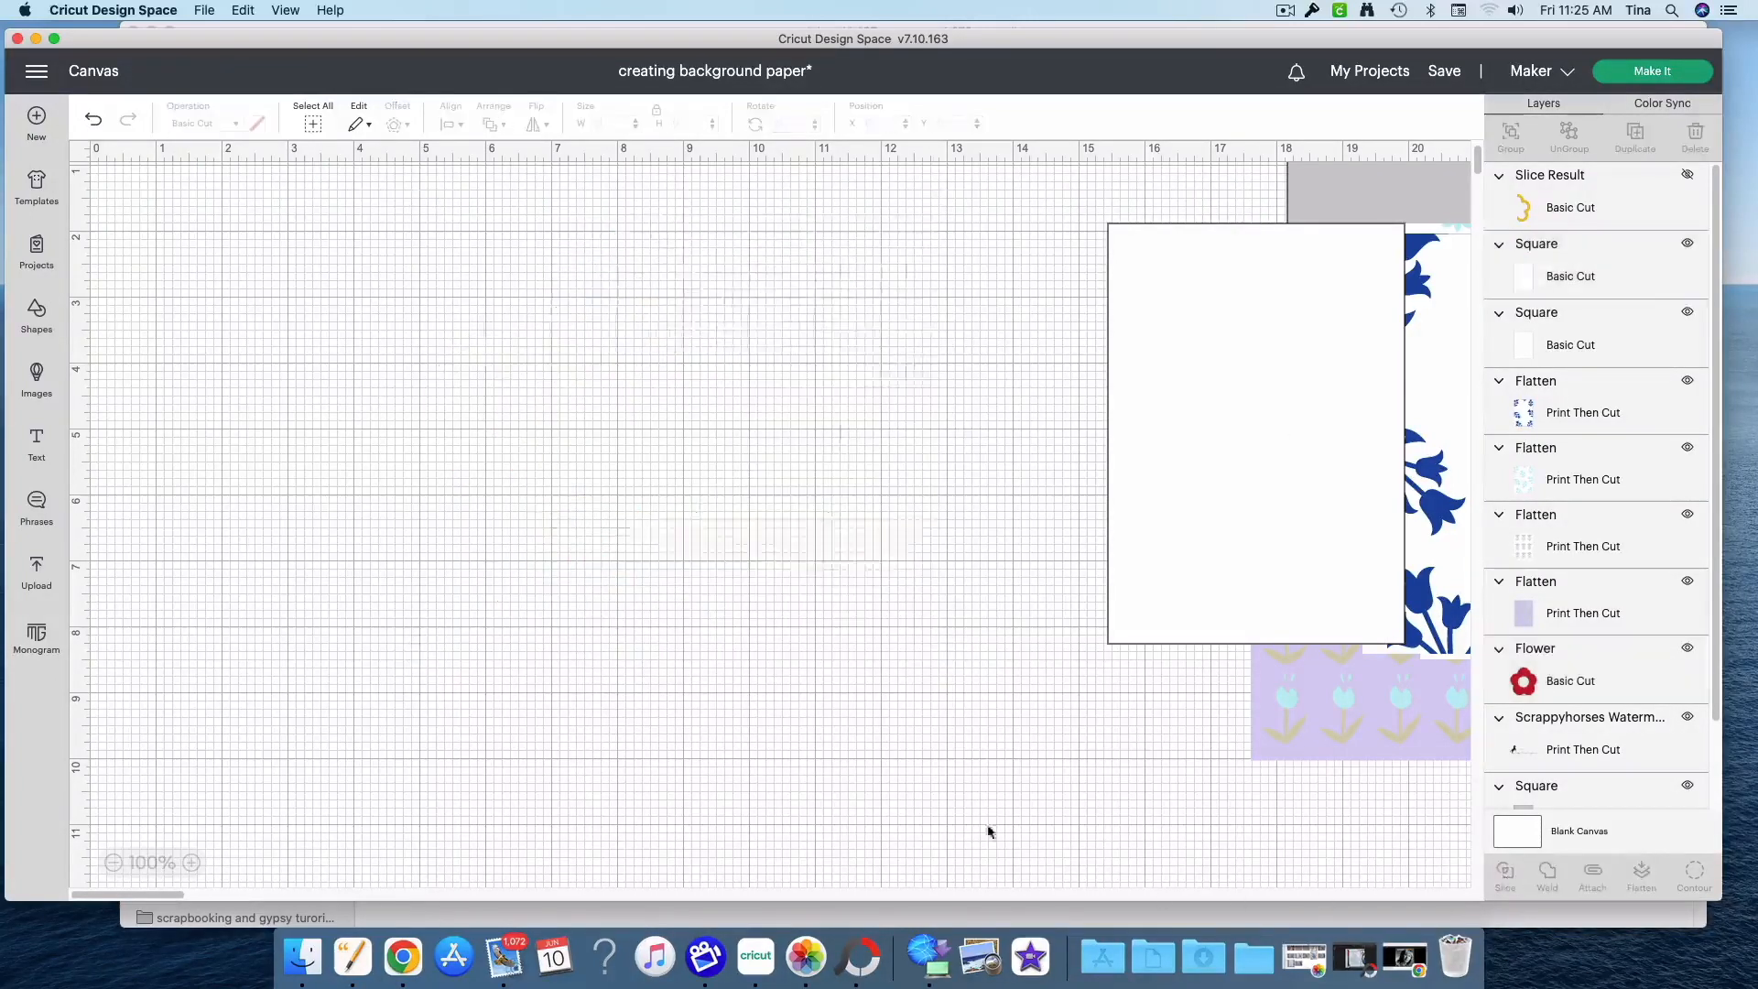
Delete the leftover white slice pieces and the left half of the red flower
drag(882, 600, 1041, 653)
key(Delete)
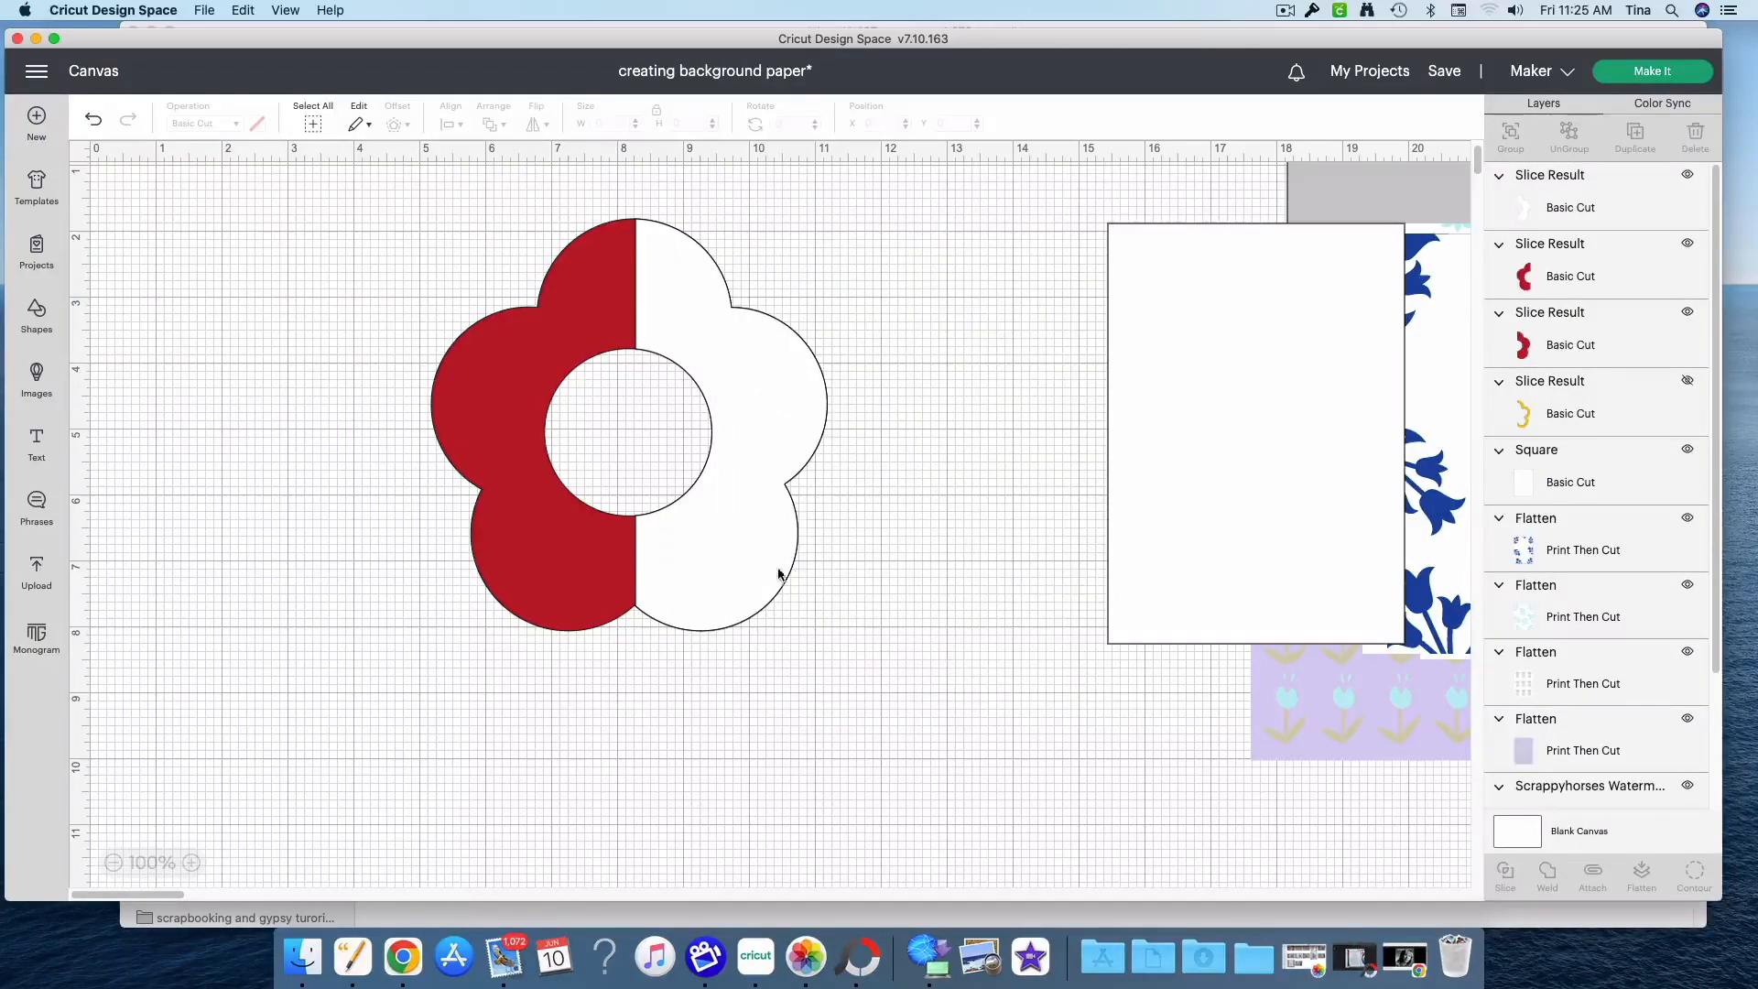
click(761, 565)
drag(766, 564, 1007, 612)
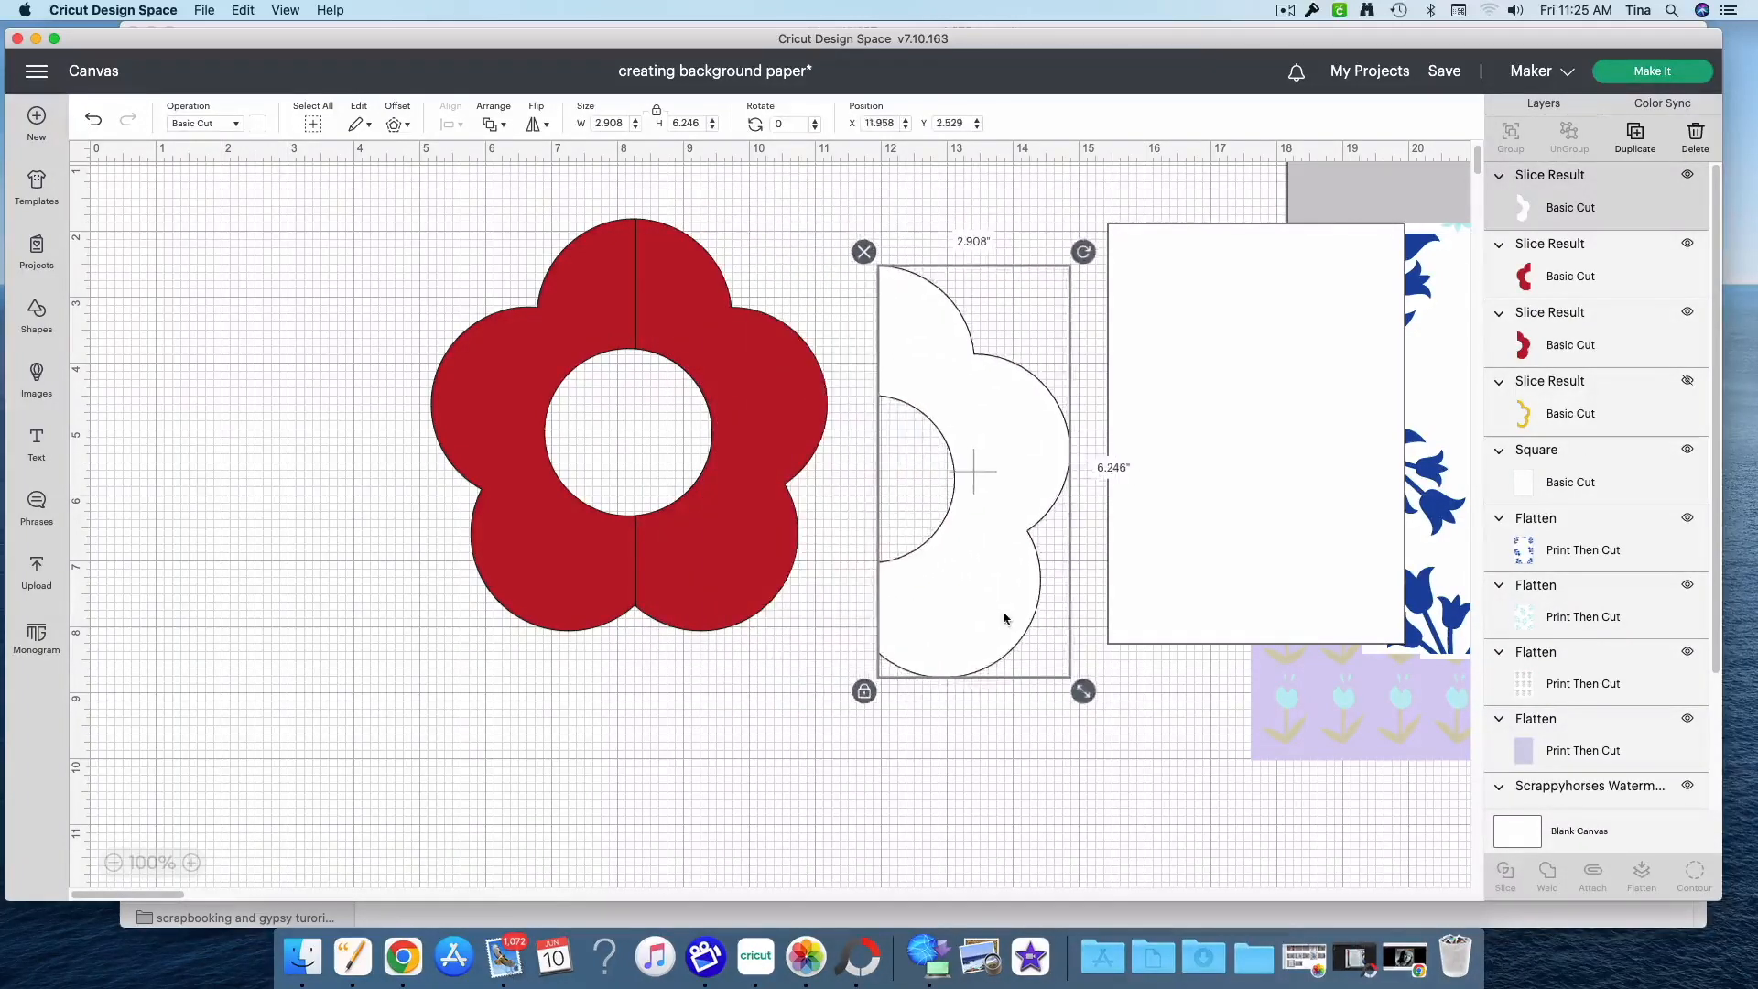
key(Delete)
drag(513, 616, 236, 700)
key(Delete)
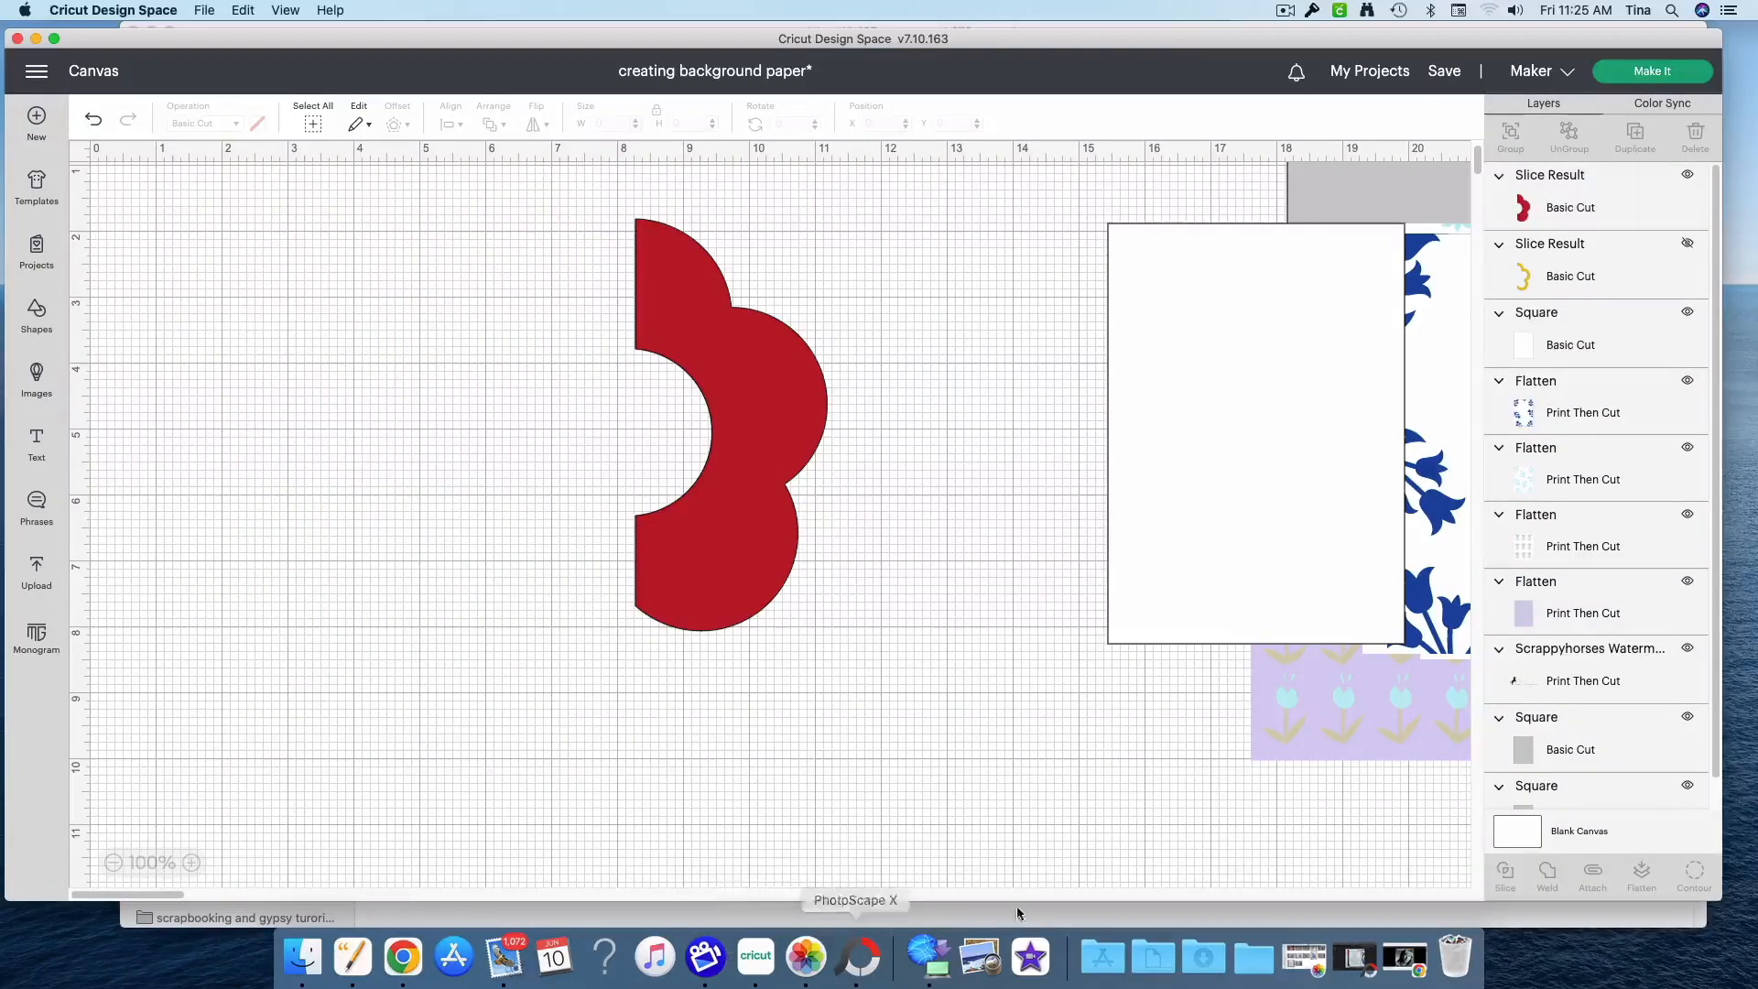
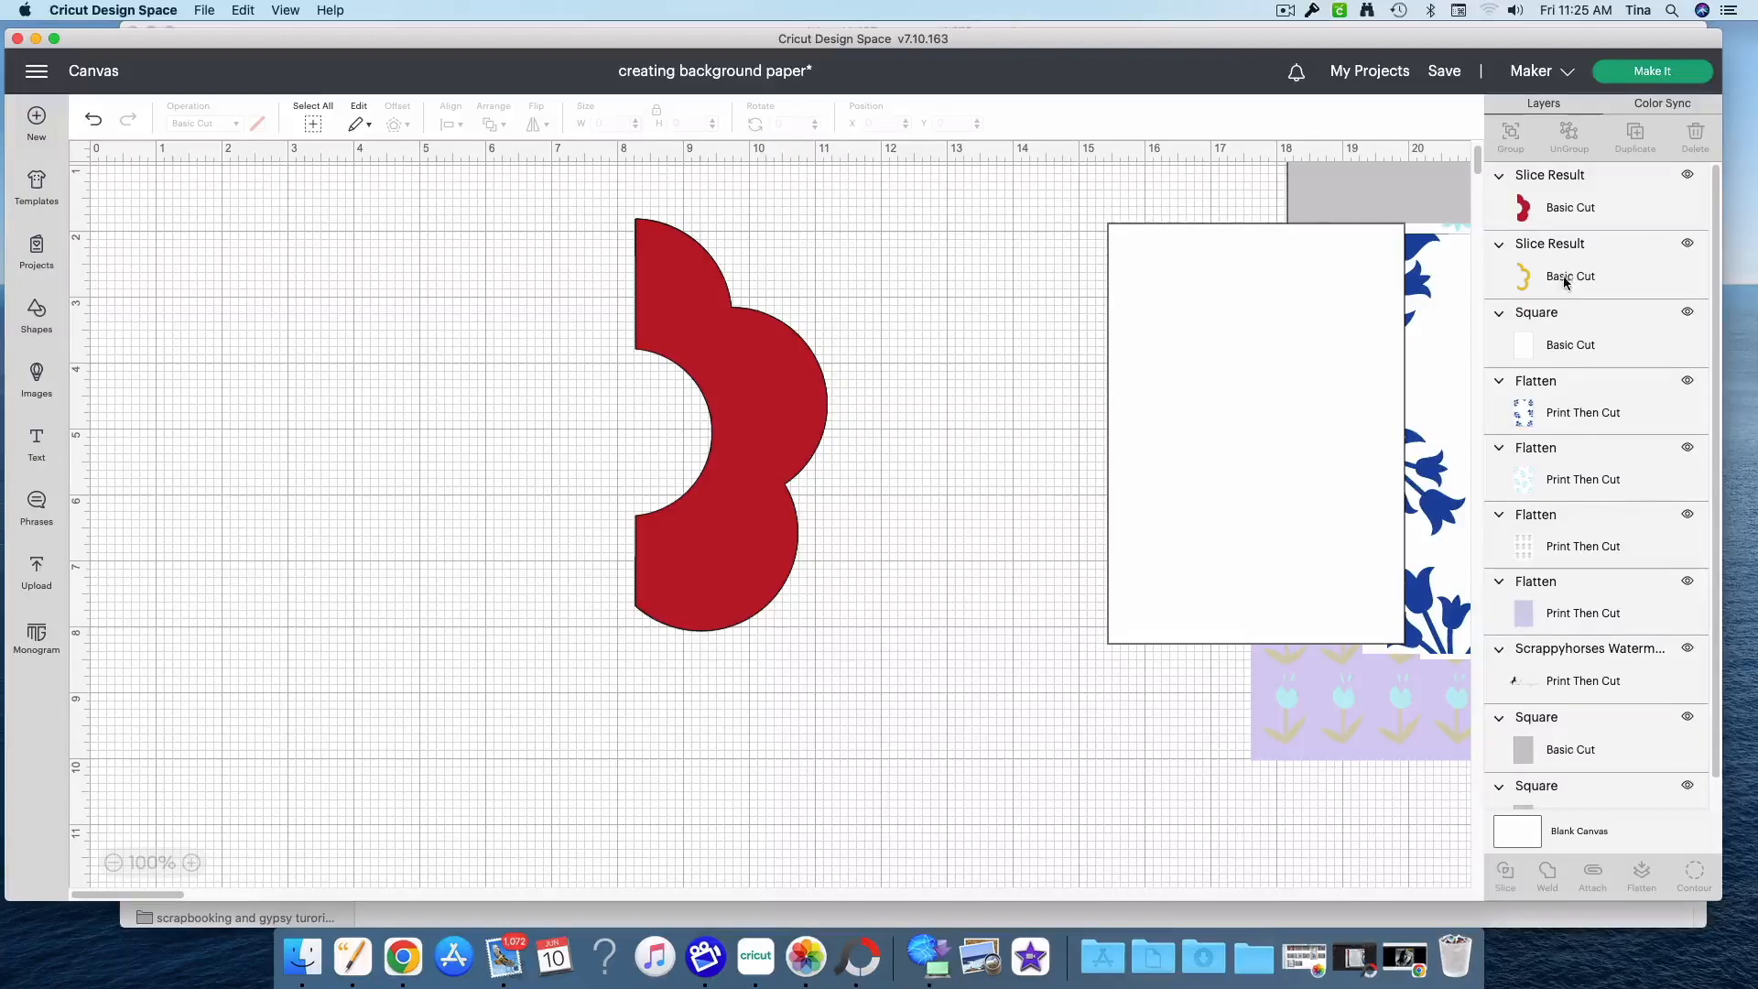
Show the yellow half outline in front of the red half flower and place the remaining white rectangle behind both
drag(1563, 279, 1564, 212)
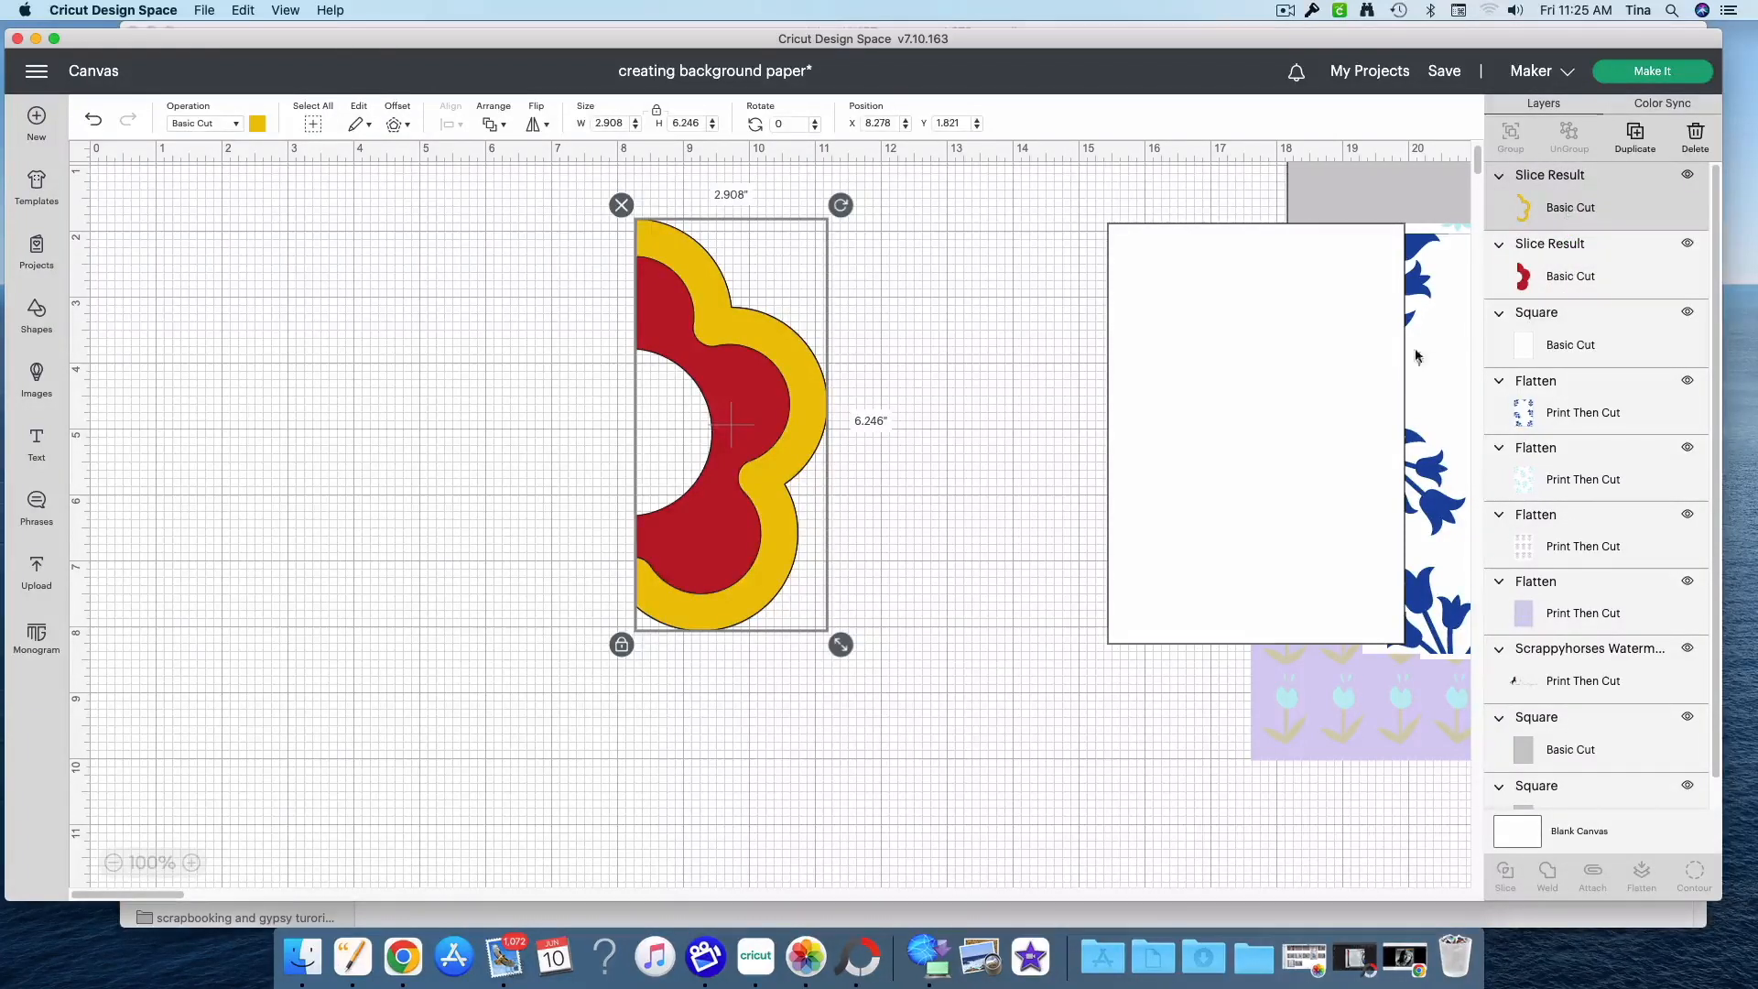
drag(1227, 509, 895, 491)
drag(1063, 503, 886, 519)
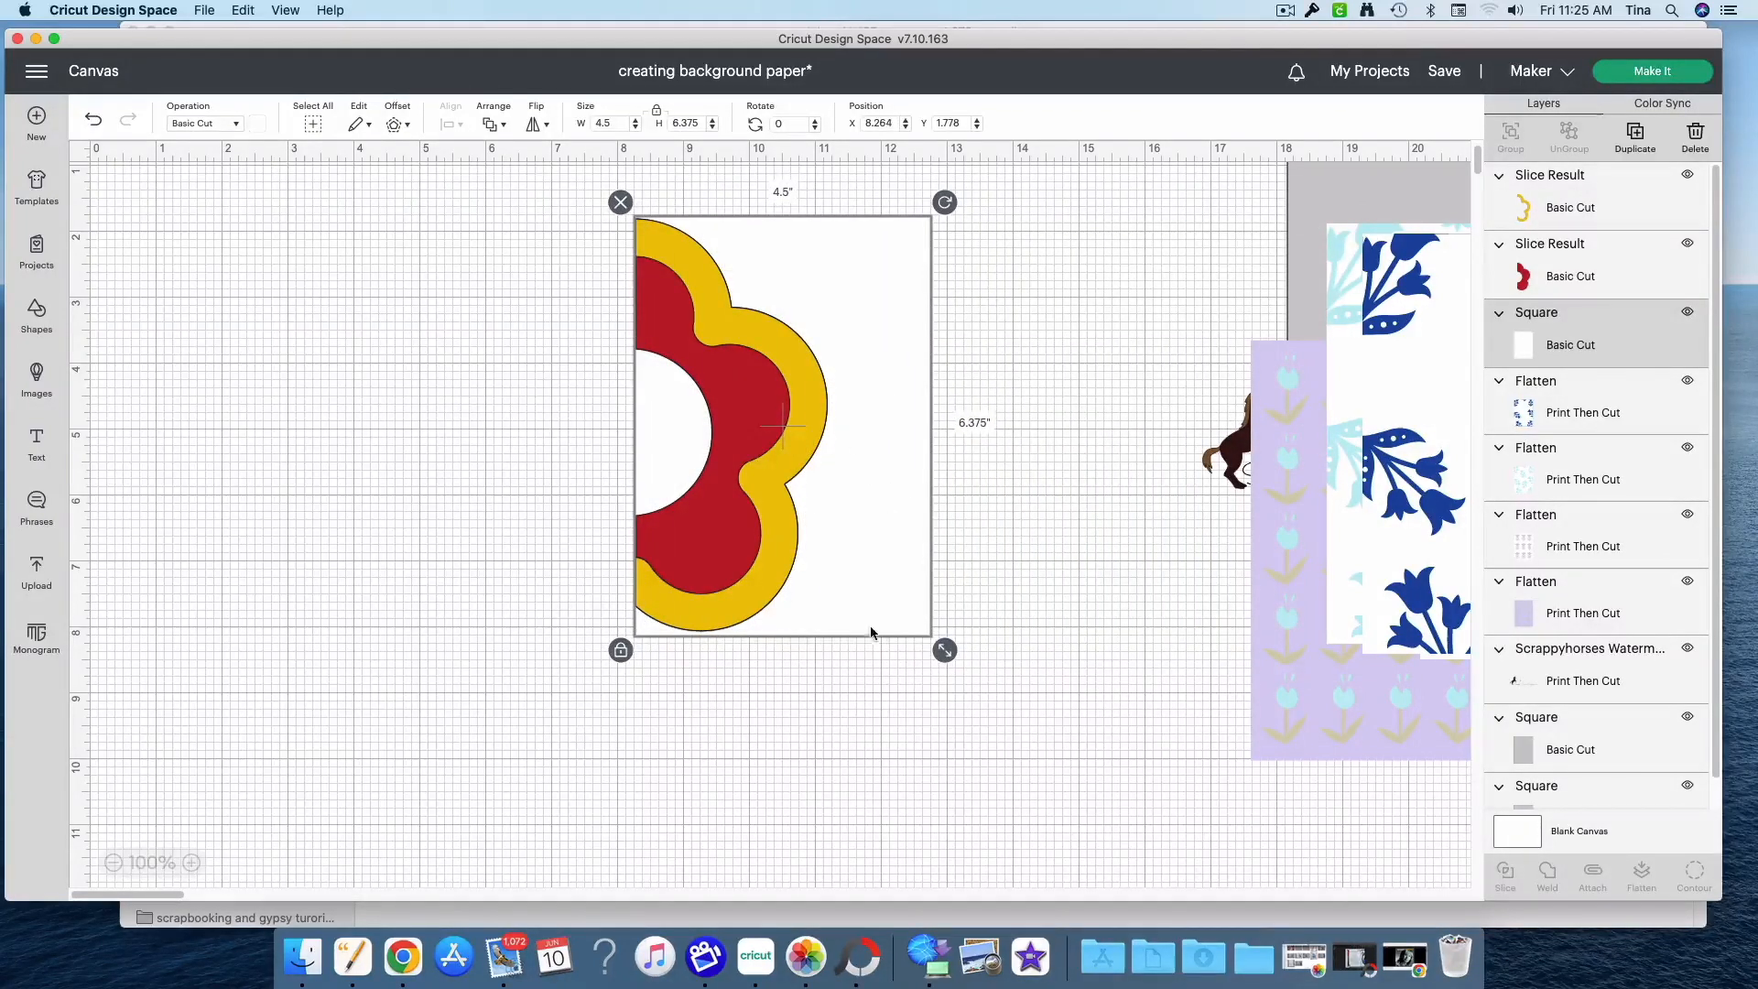
Align the yellow and red flower halves and the white rectangle along their left edges
click(827, 795)
drag(733, 555, 595, 441)
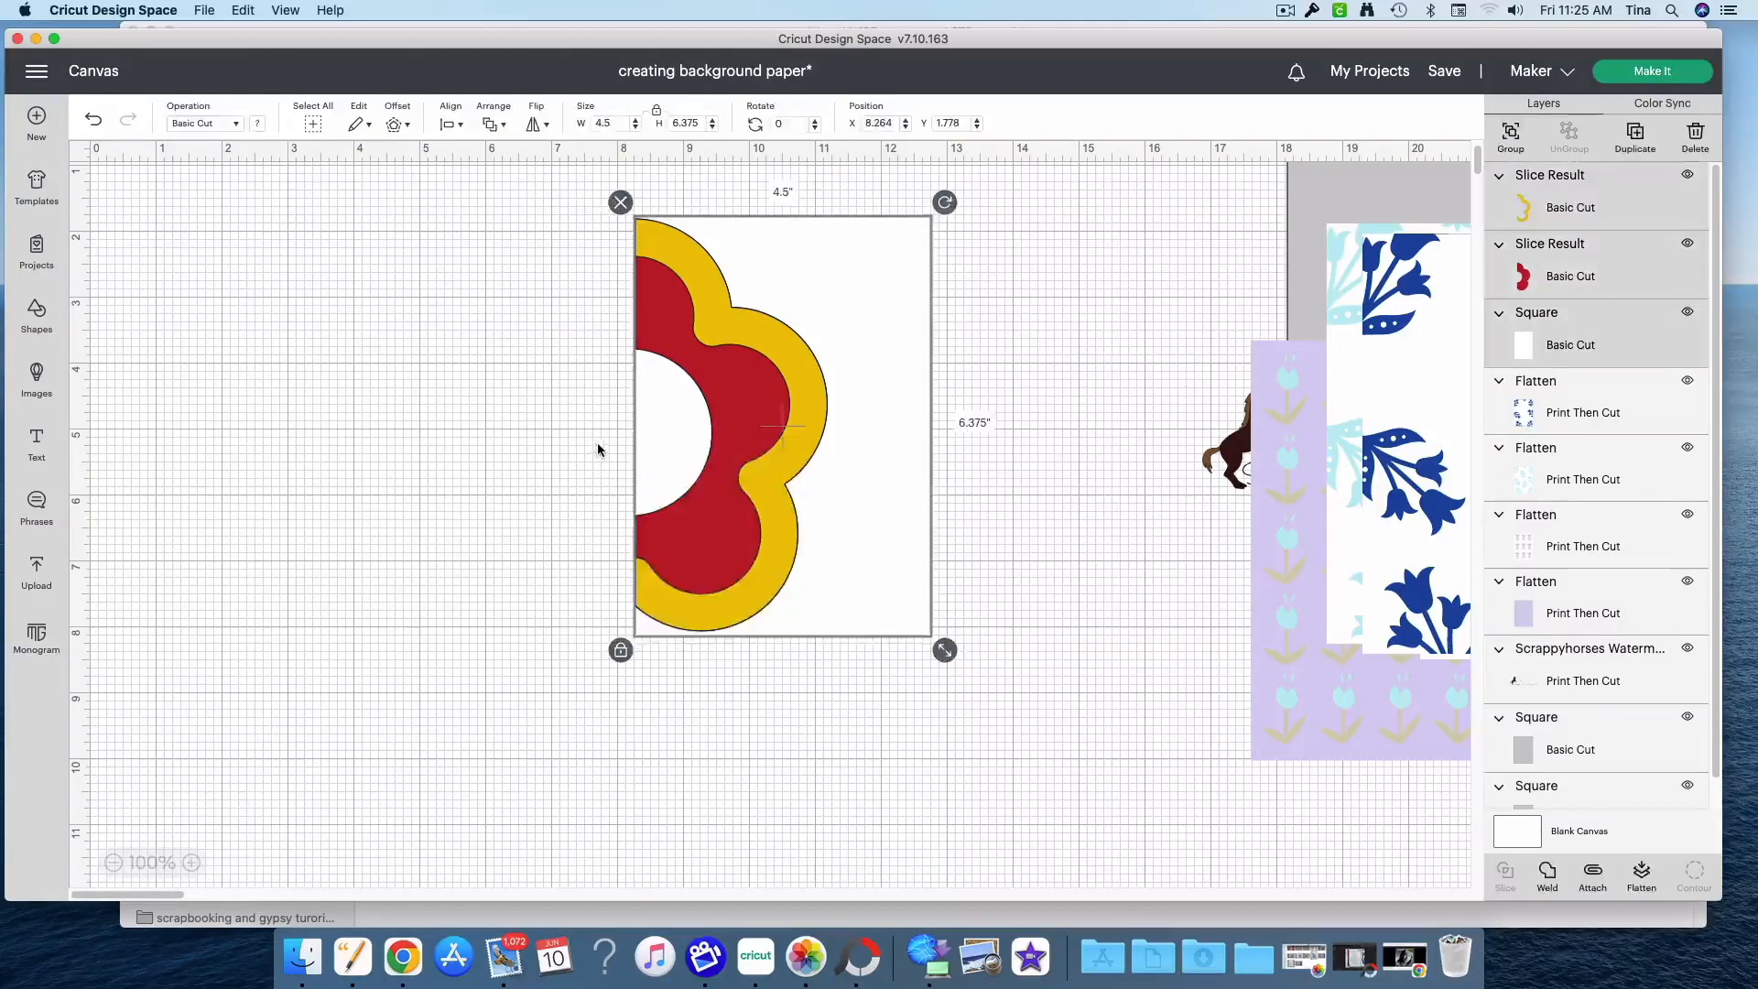
click(460, 128)
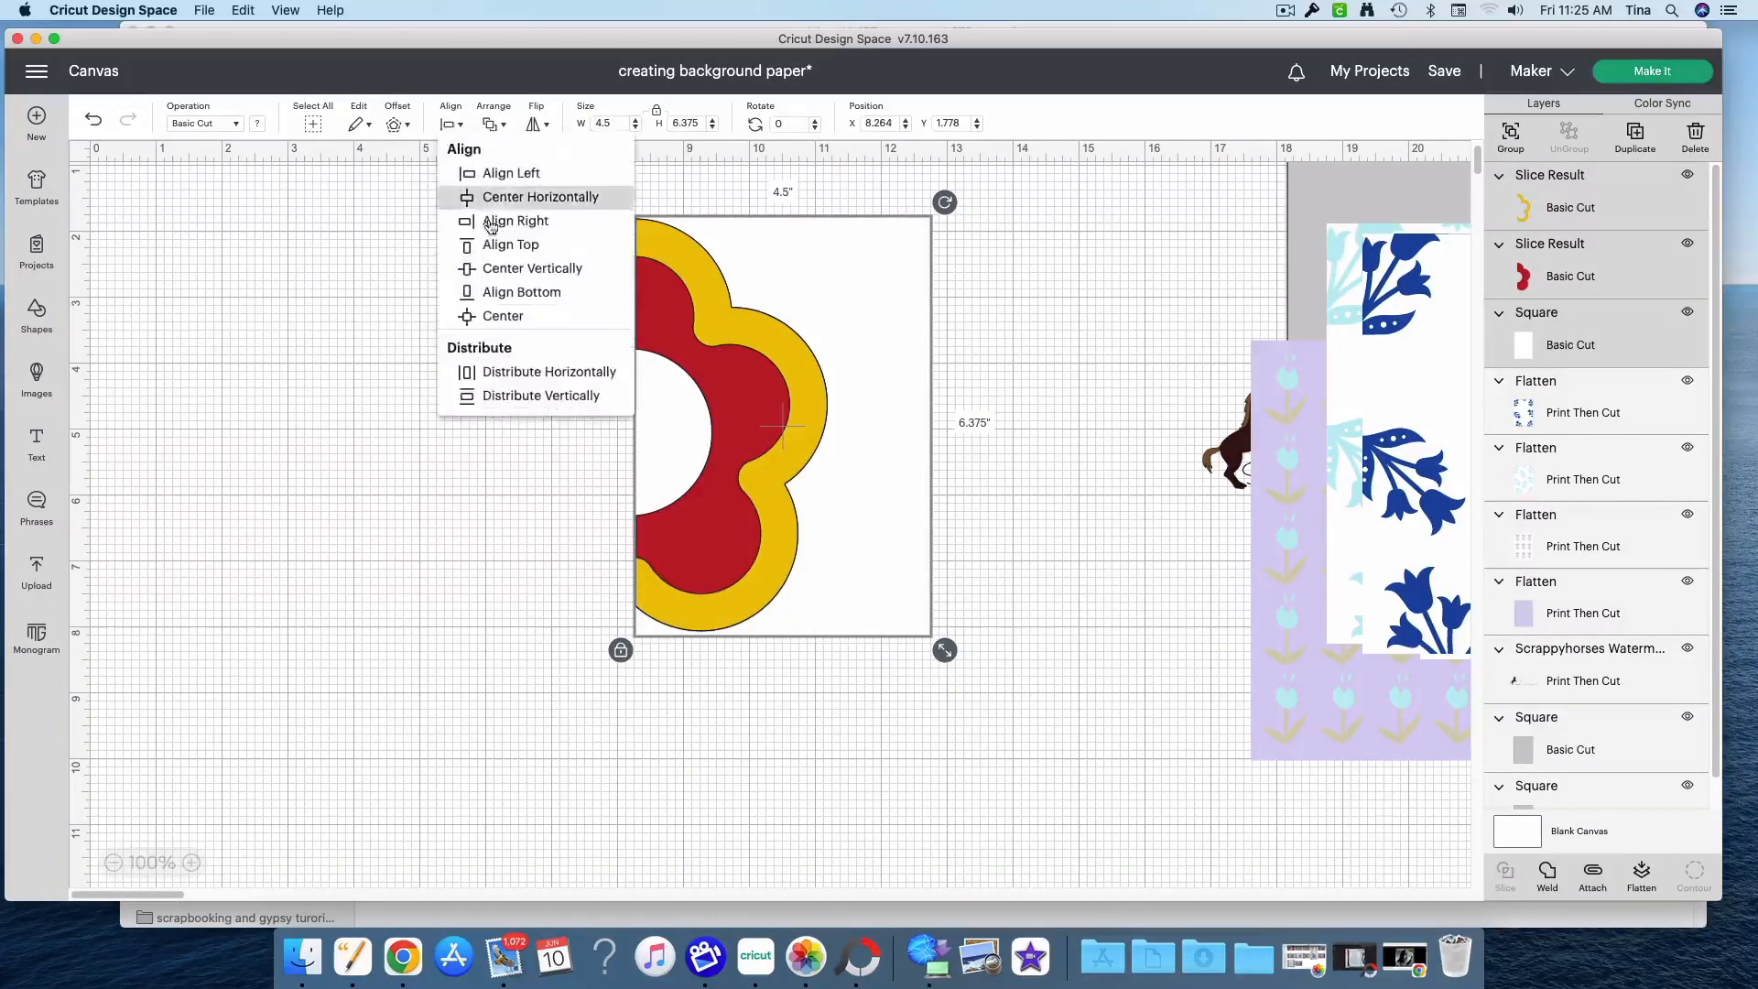
click(500, 174)
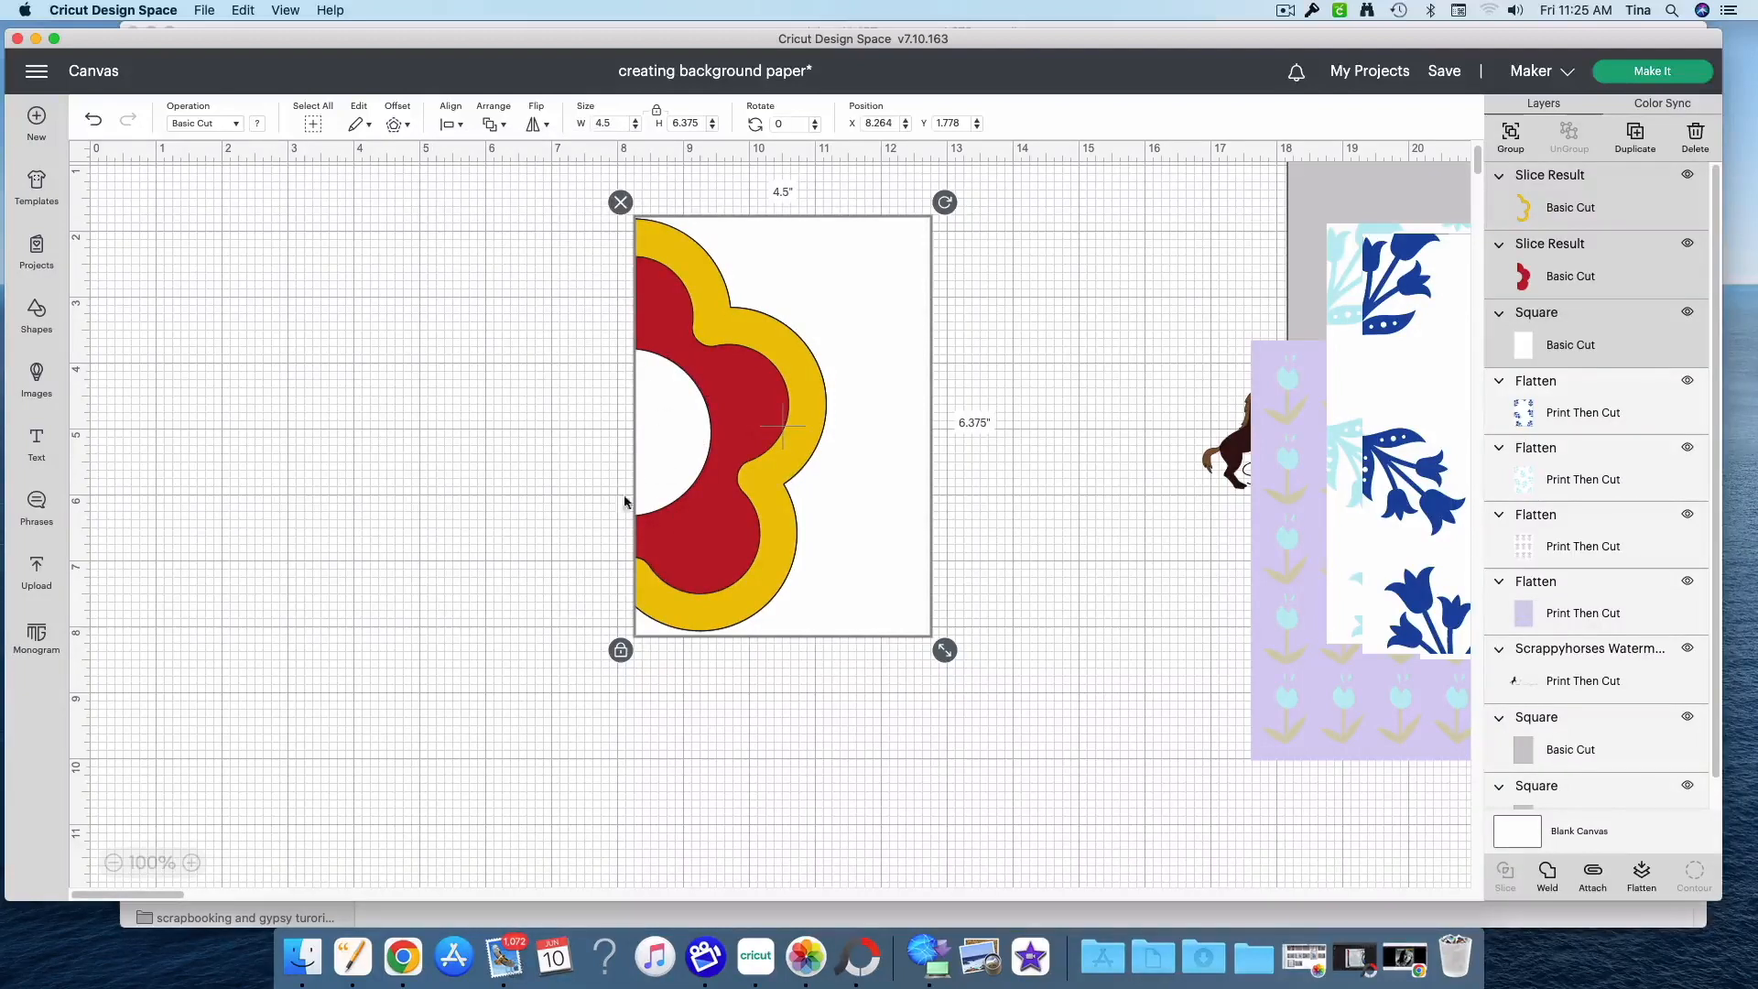
click(712, 767)
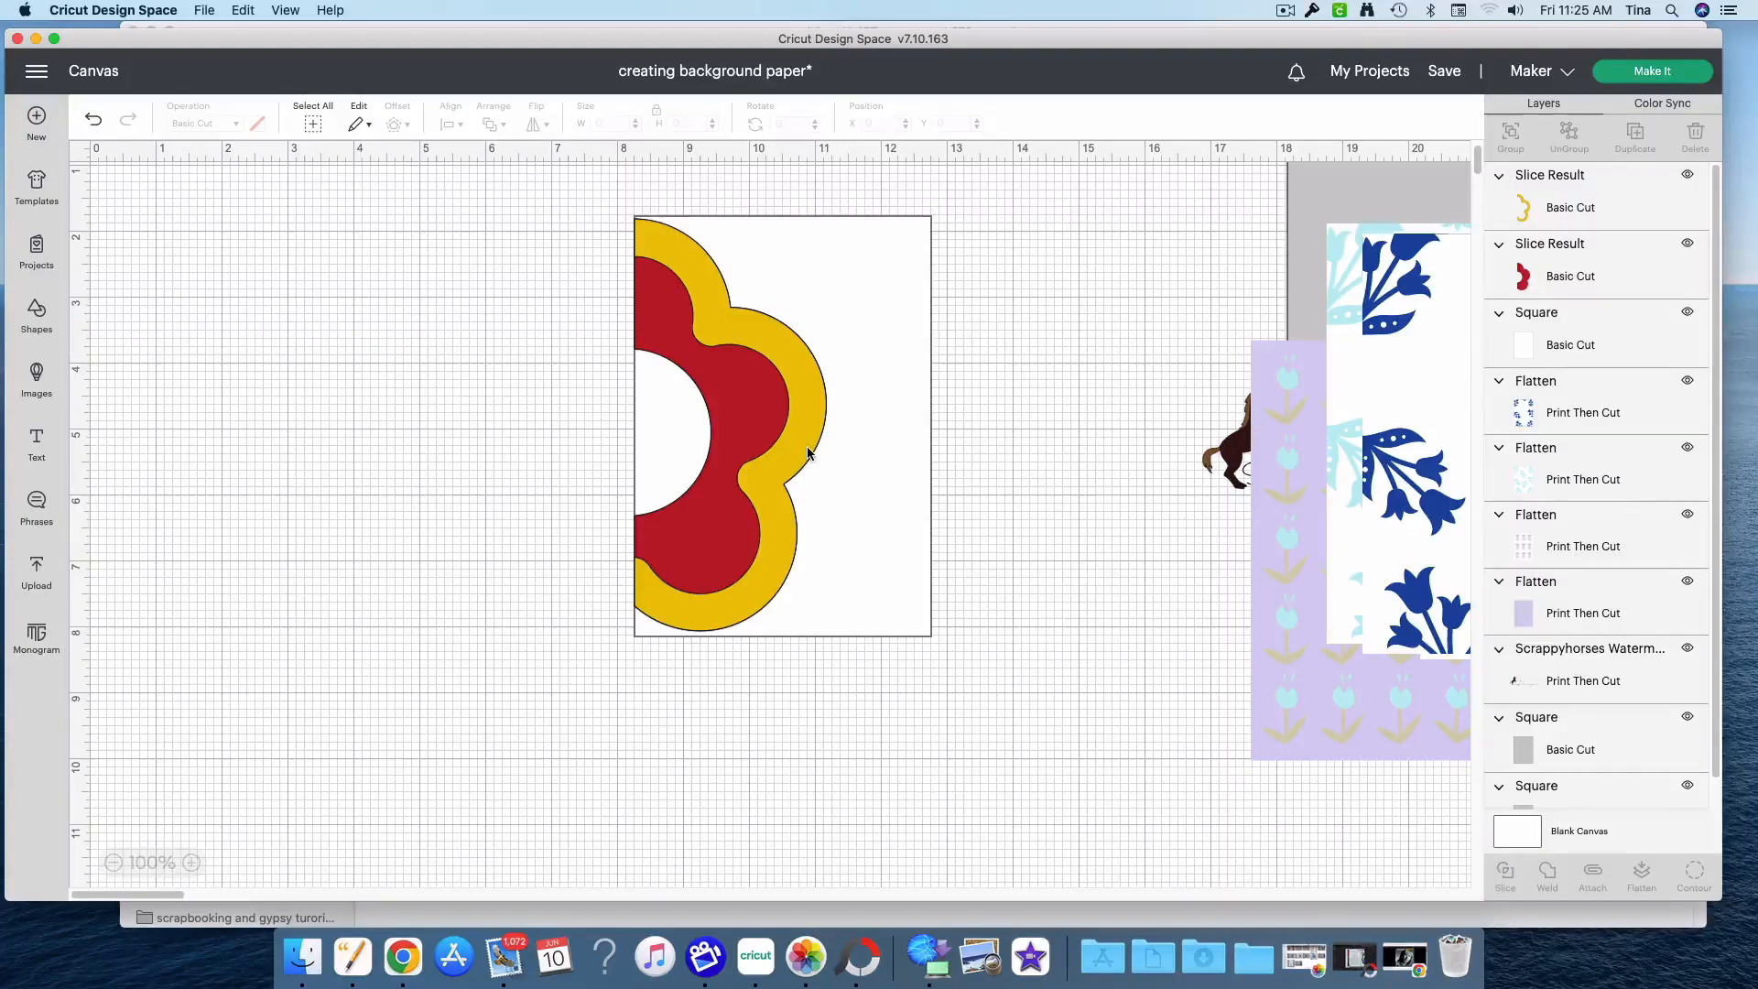
Recolor the yellow half outline to the pale yellow #fdf88f
click(1523, 218)
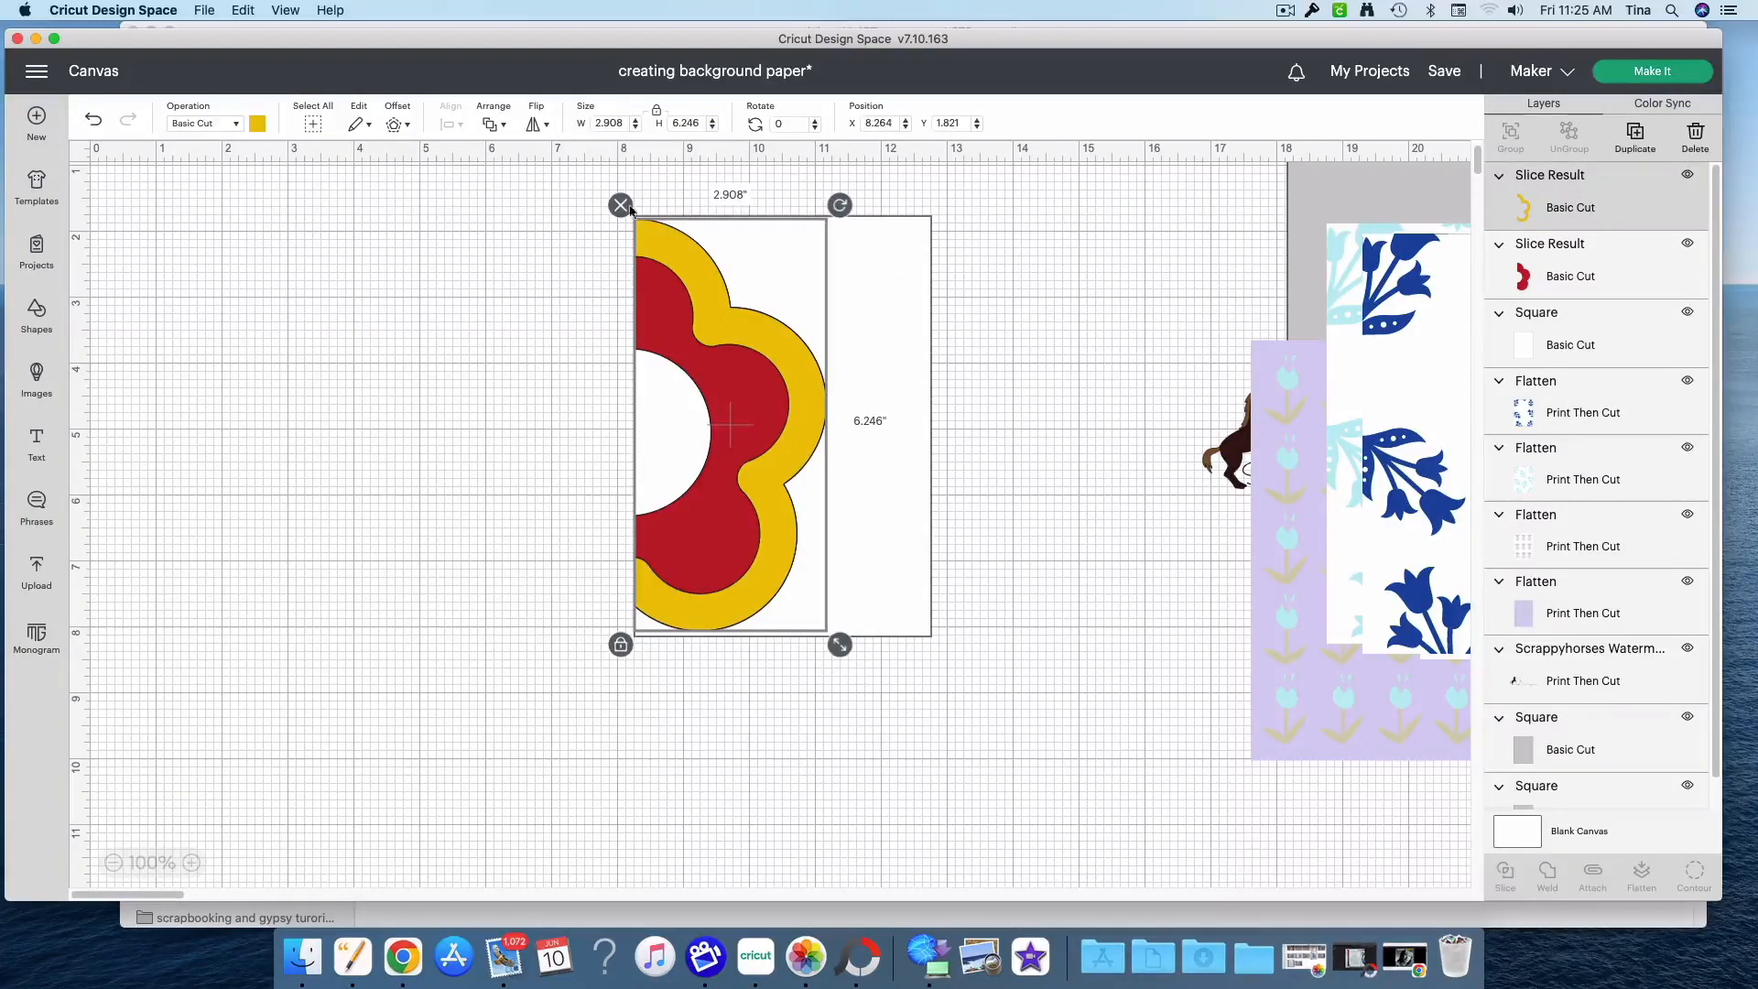
click(258, 122)
click(305, 348)
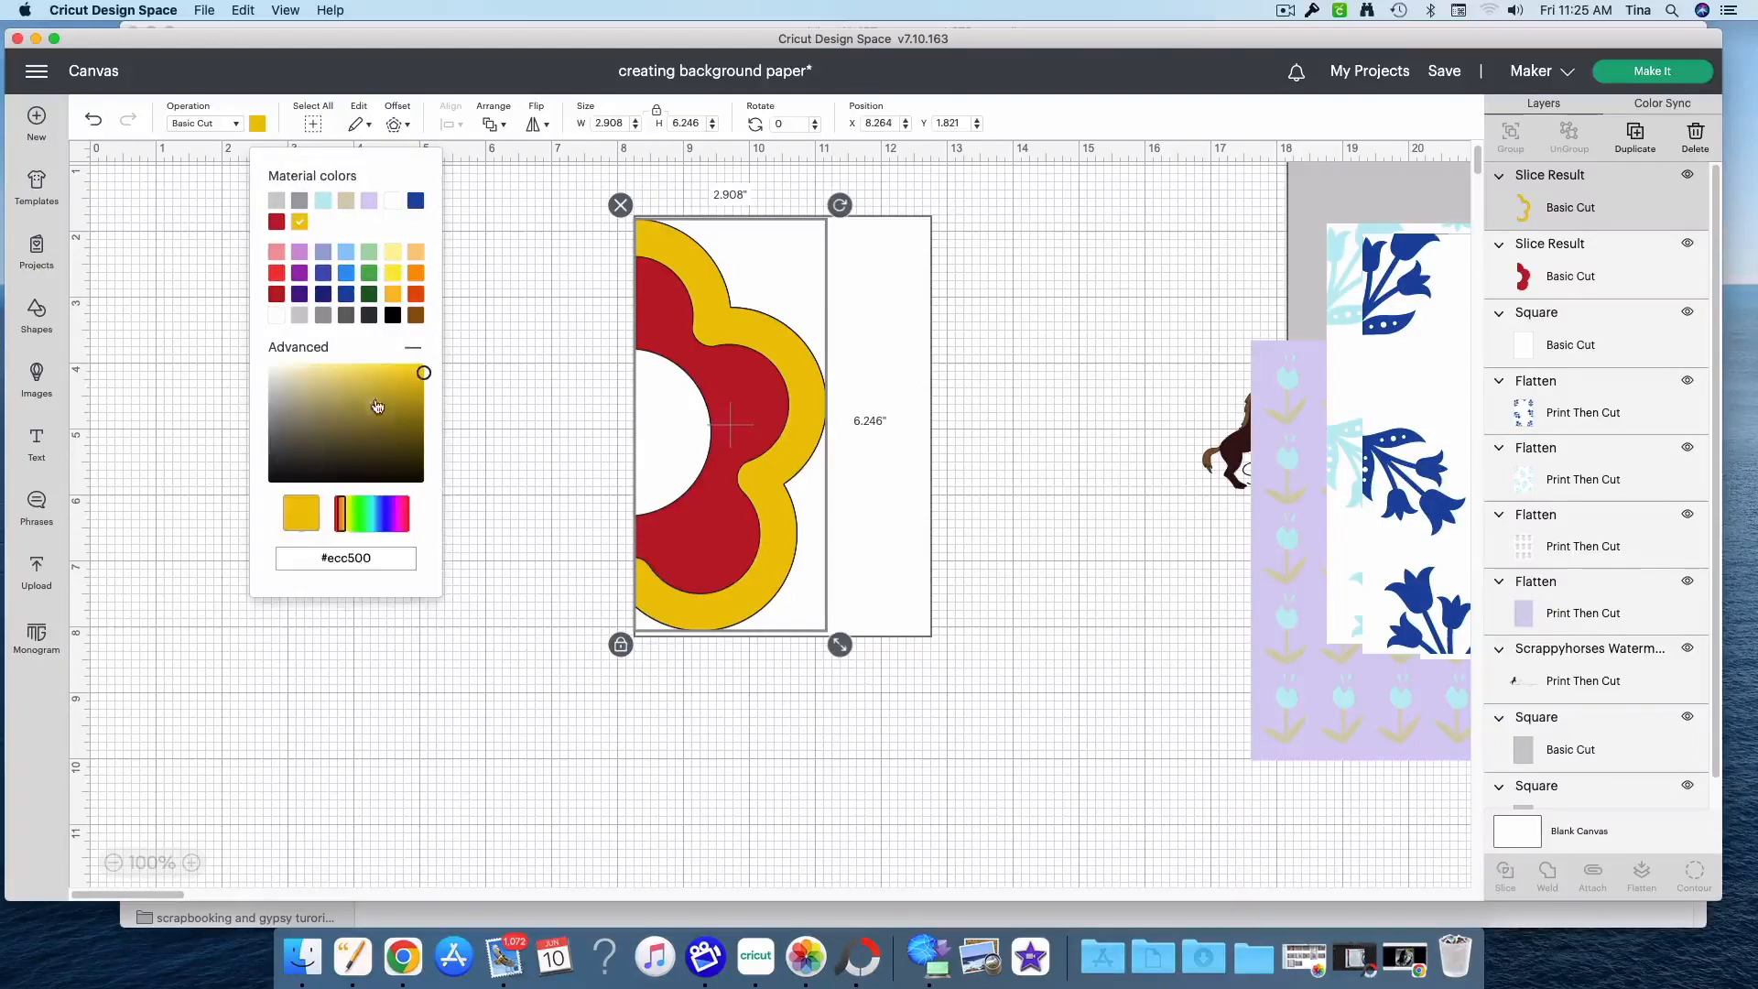
drag(418, 384, 309, 365)
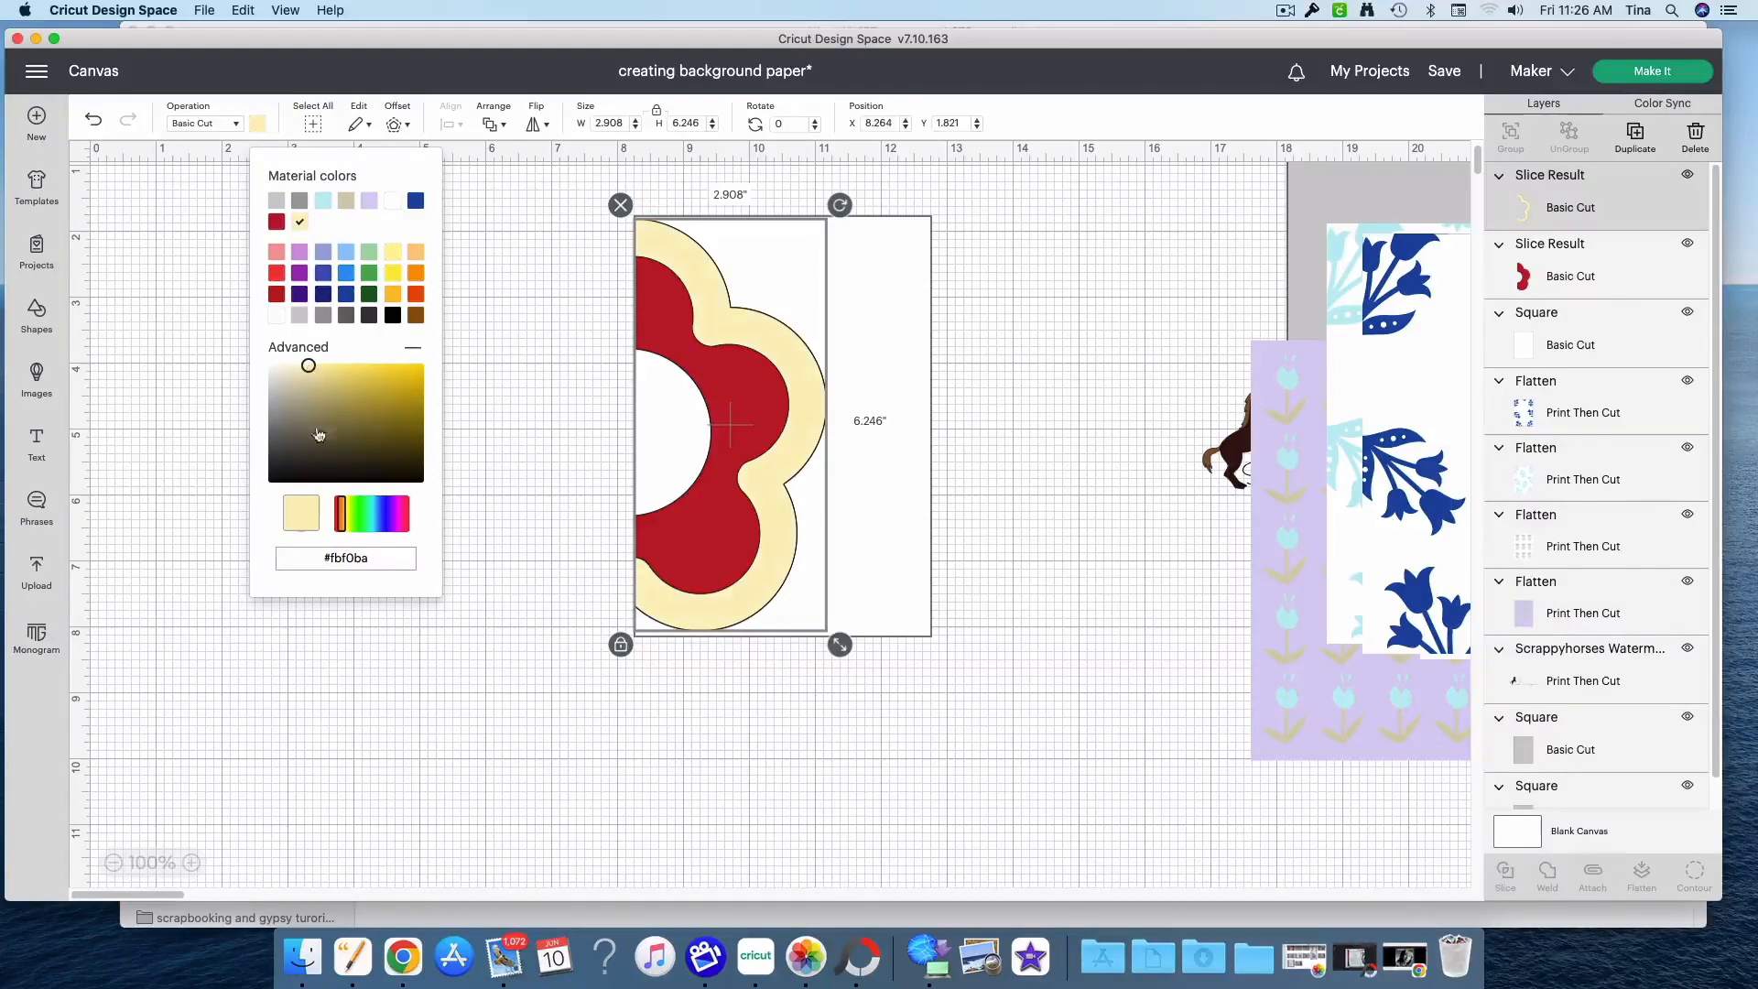
drag(341, 519, 346, 520)
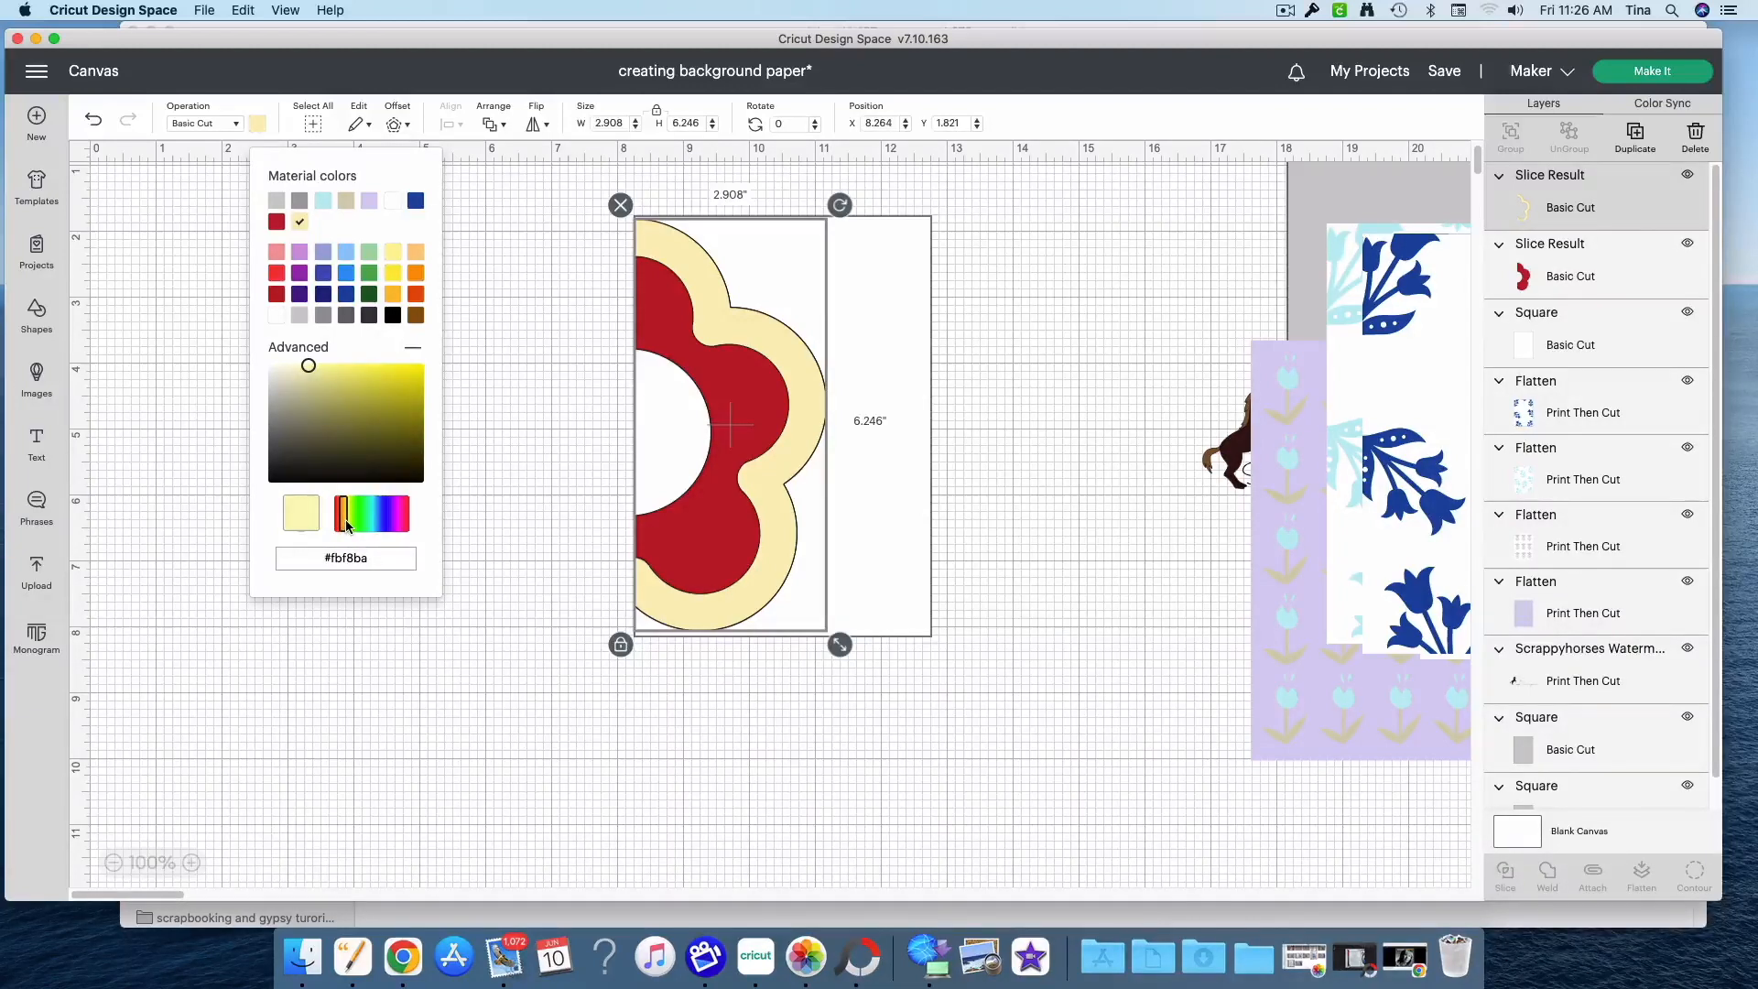
drag(309, 365, 337, 368)
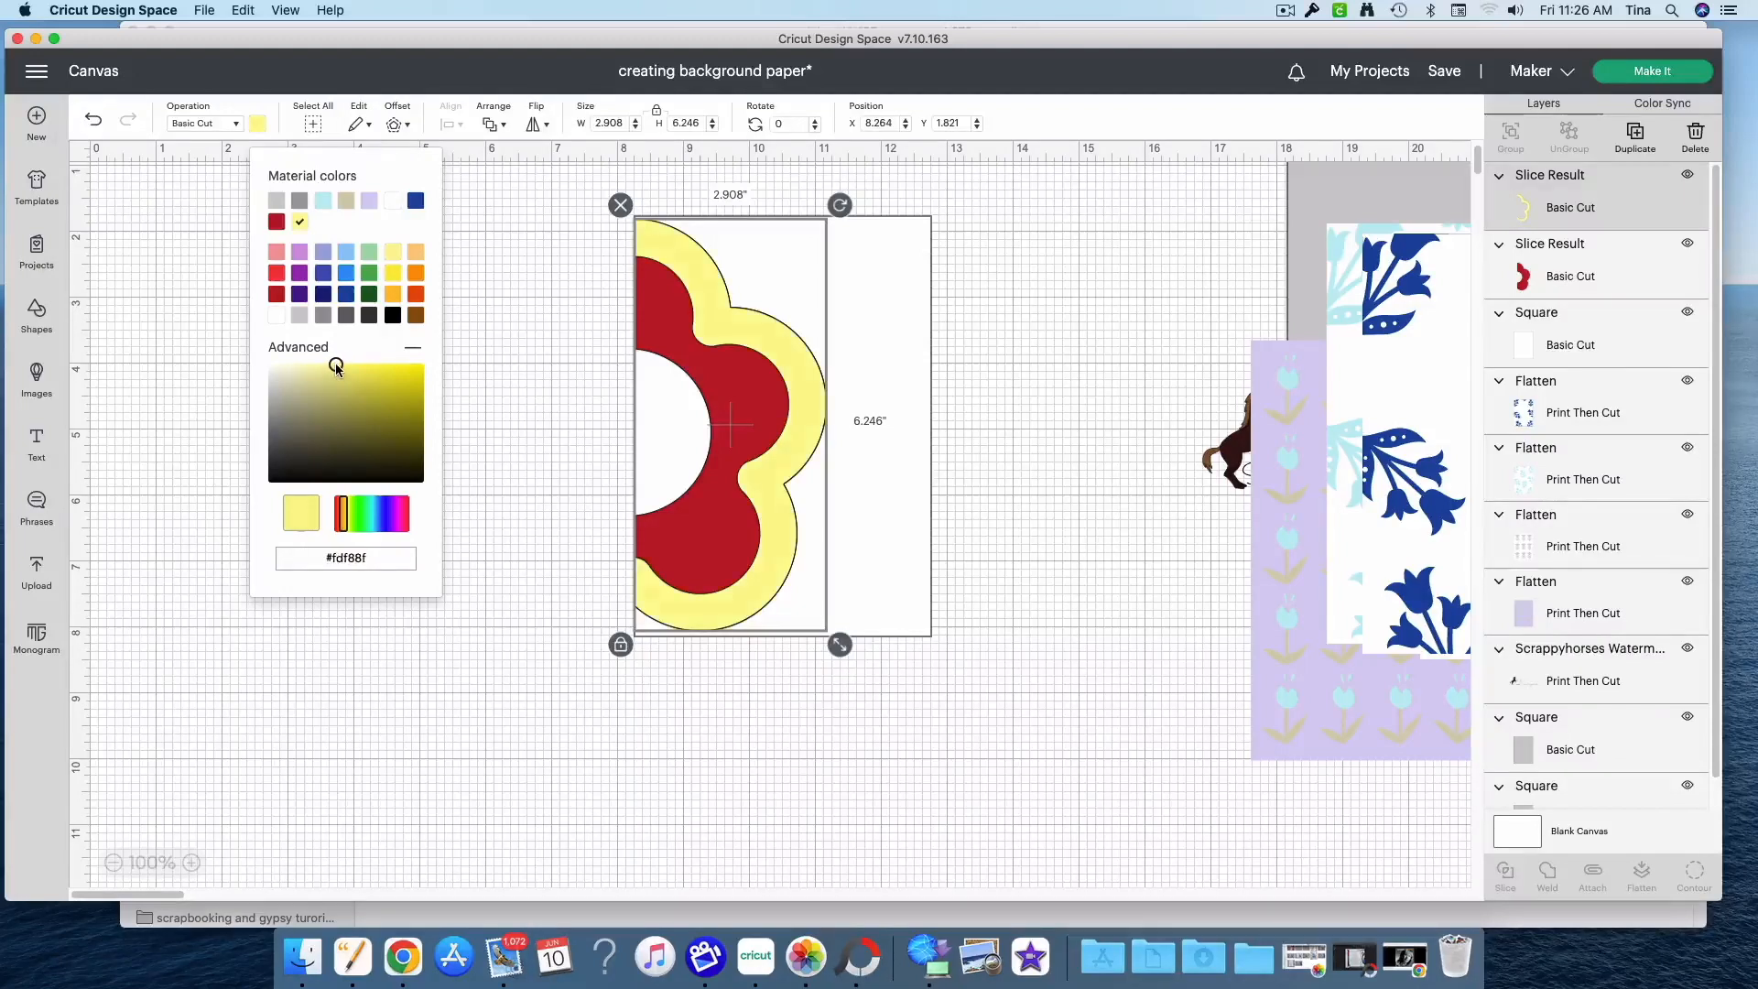
click(725, 509)
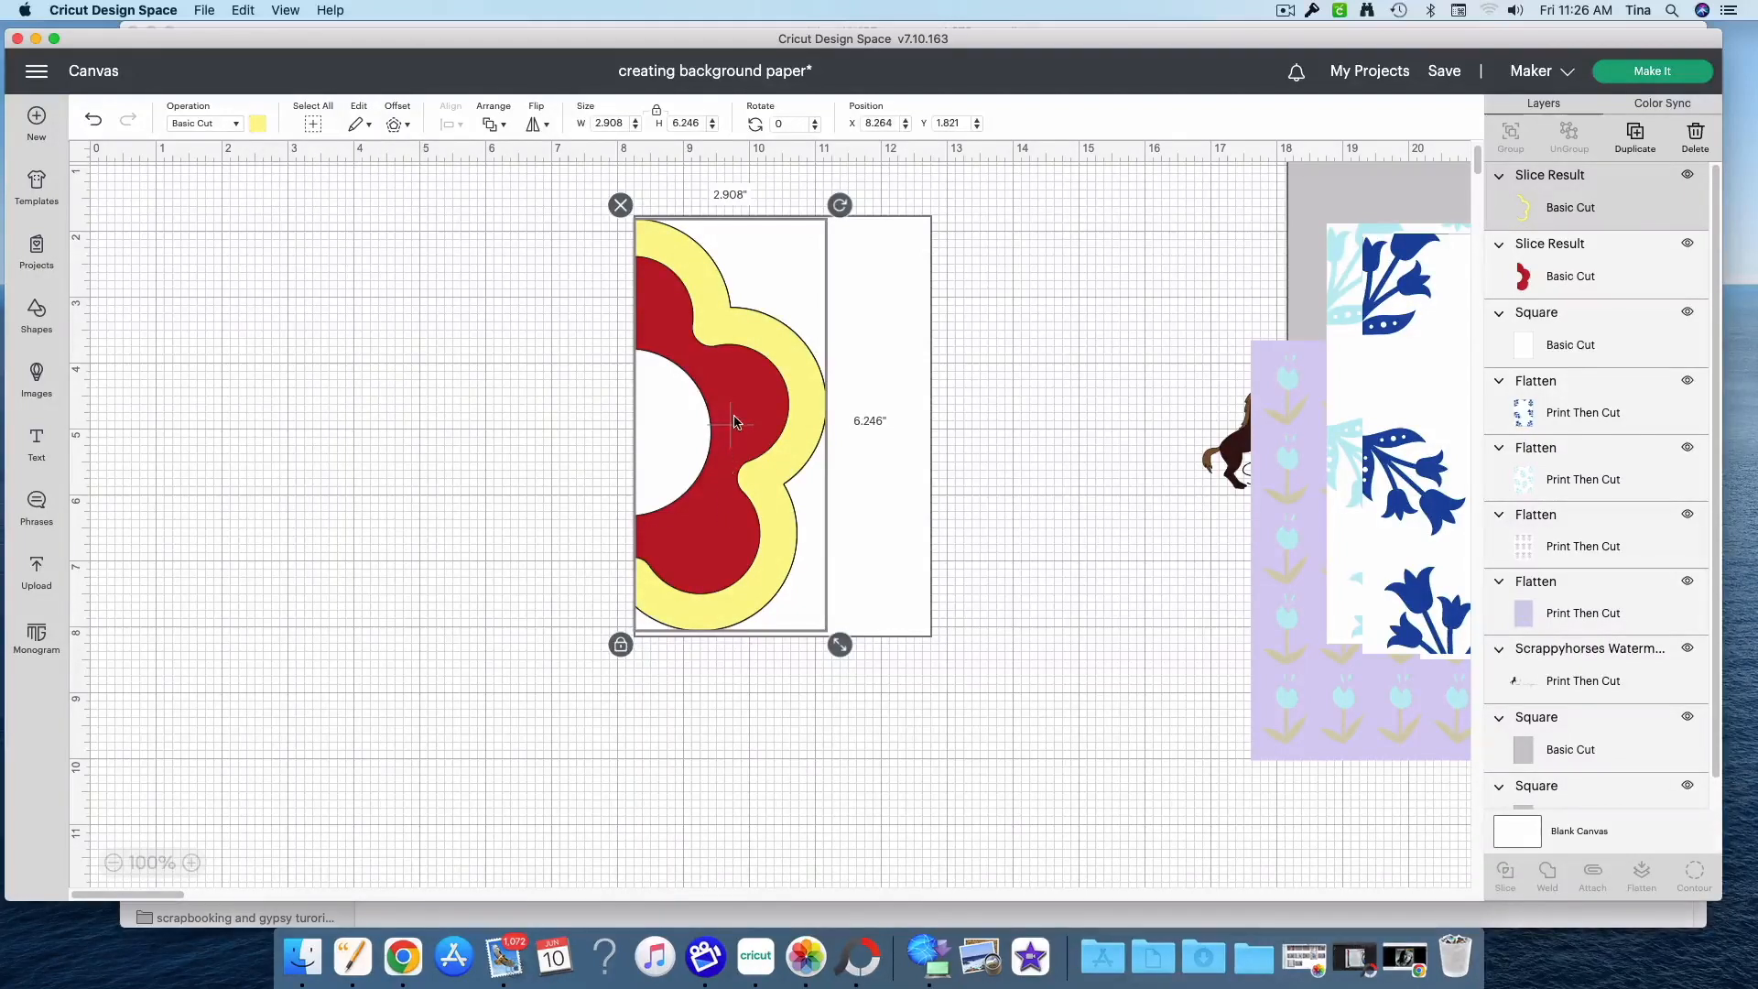
Recolor the red half flower to the light pink #ffd2d6
click(1527, 289)
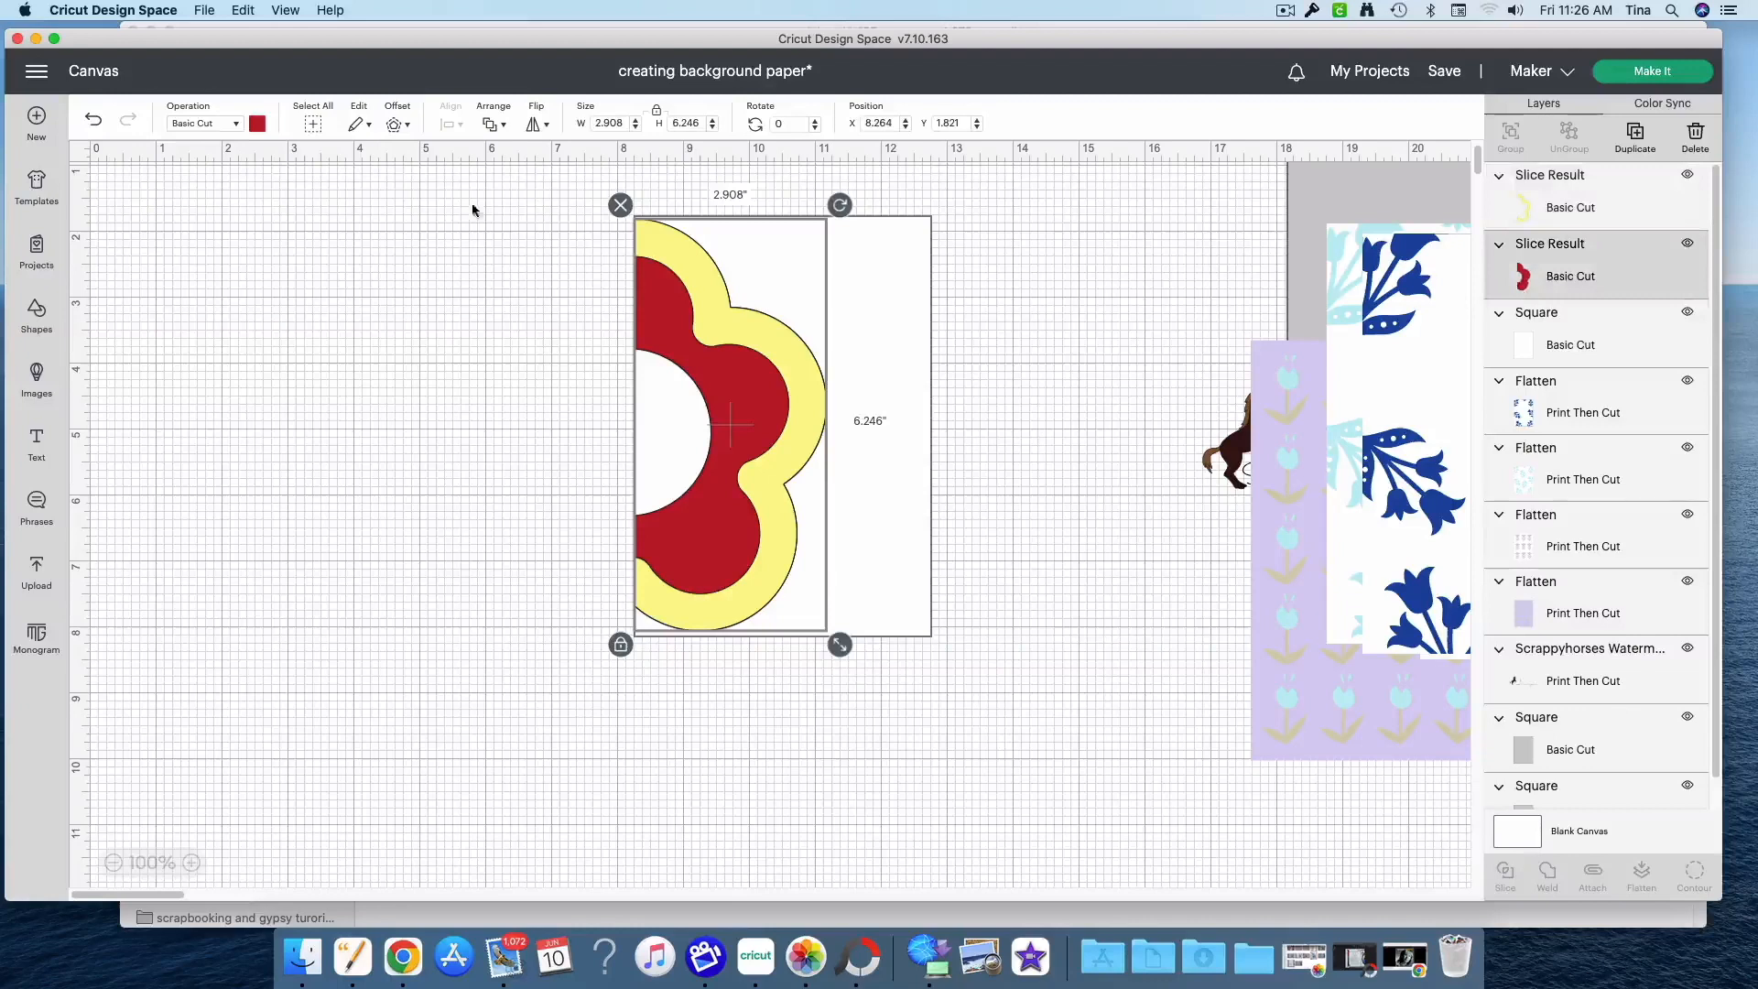
click(257, 124)
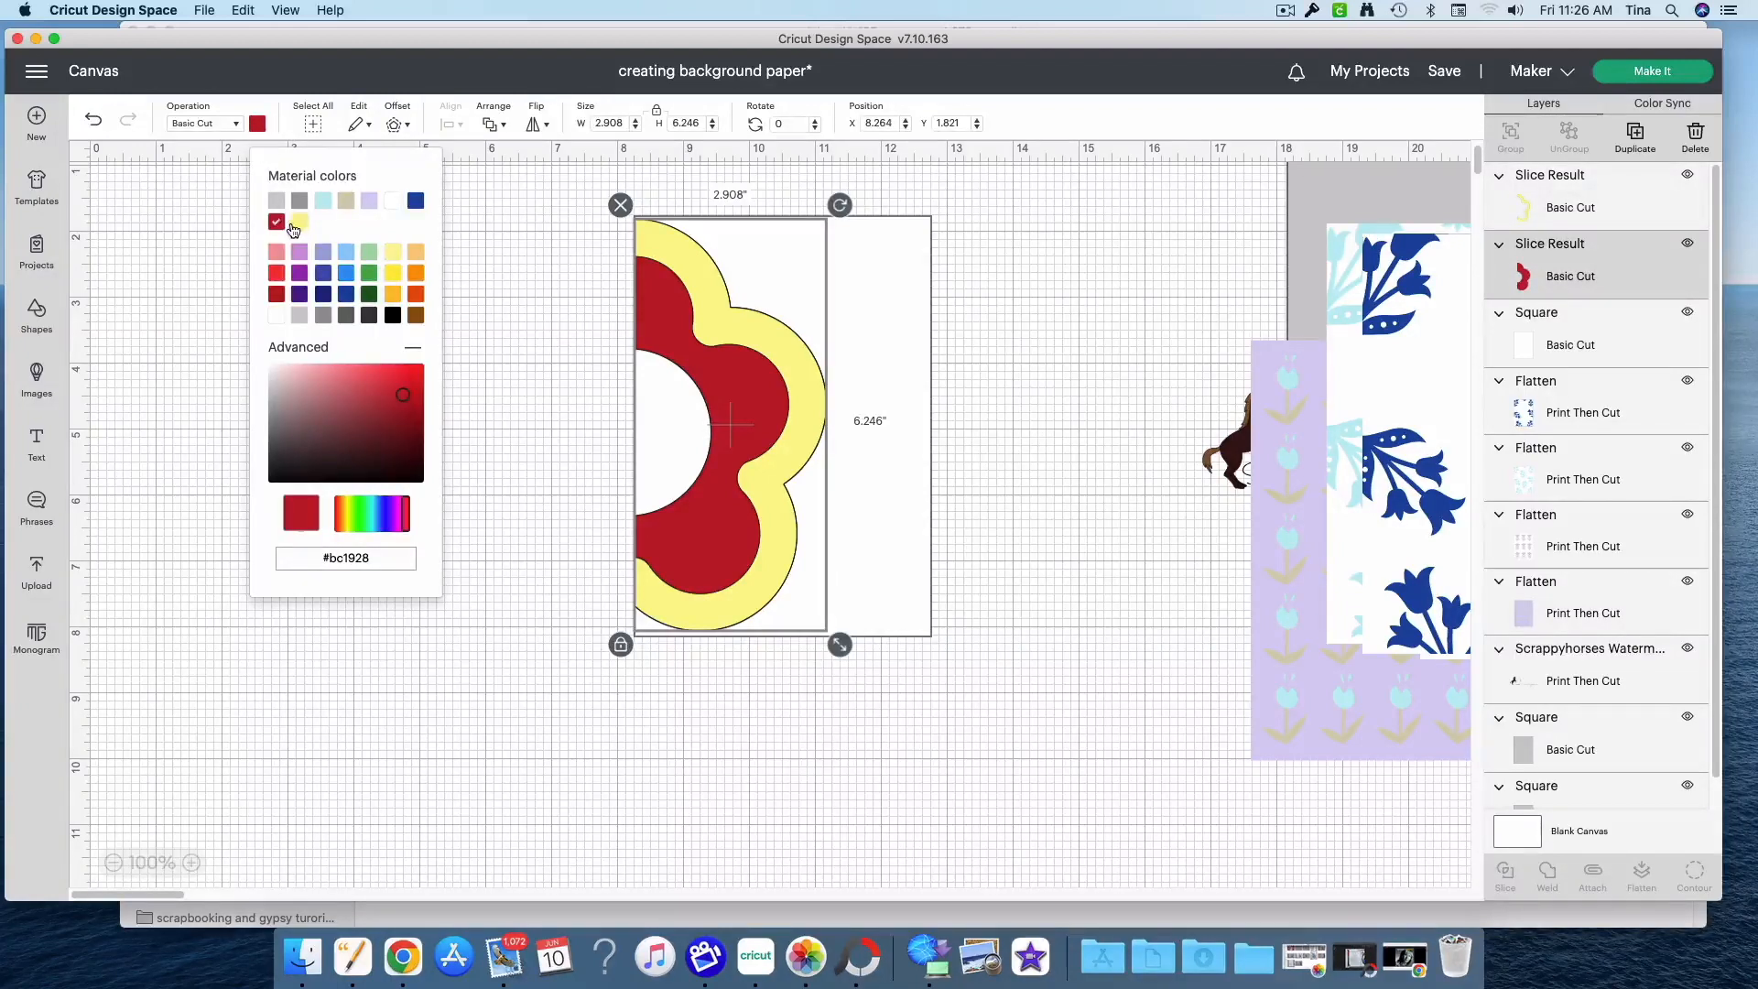
drag(403, 395, 305, 364)
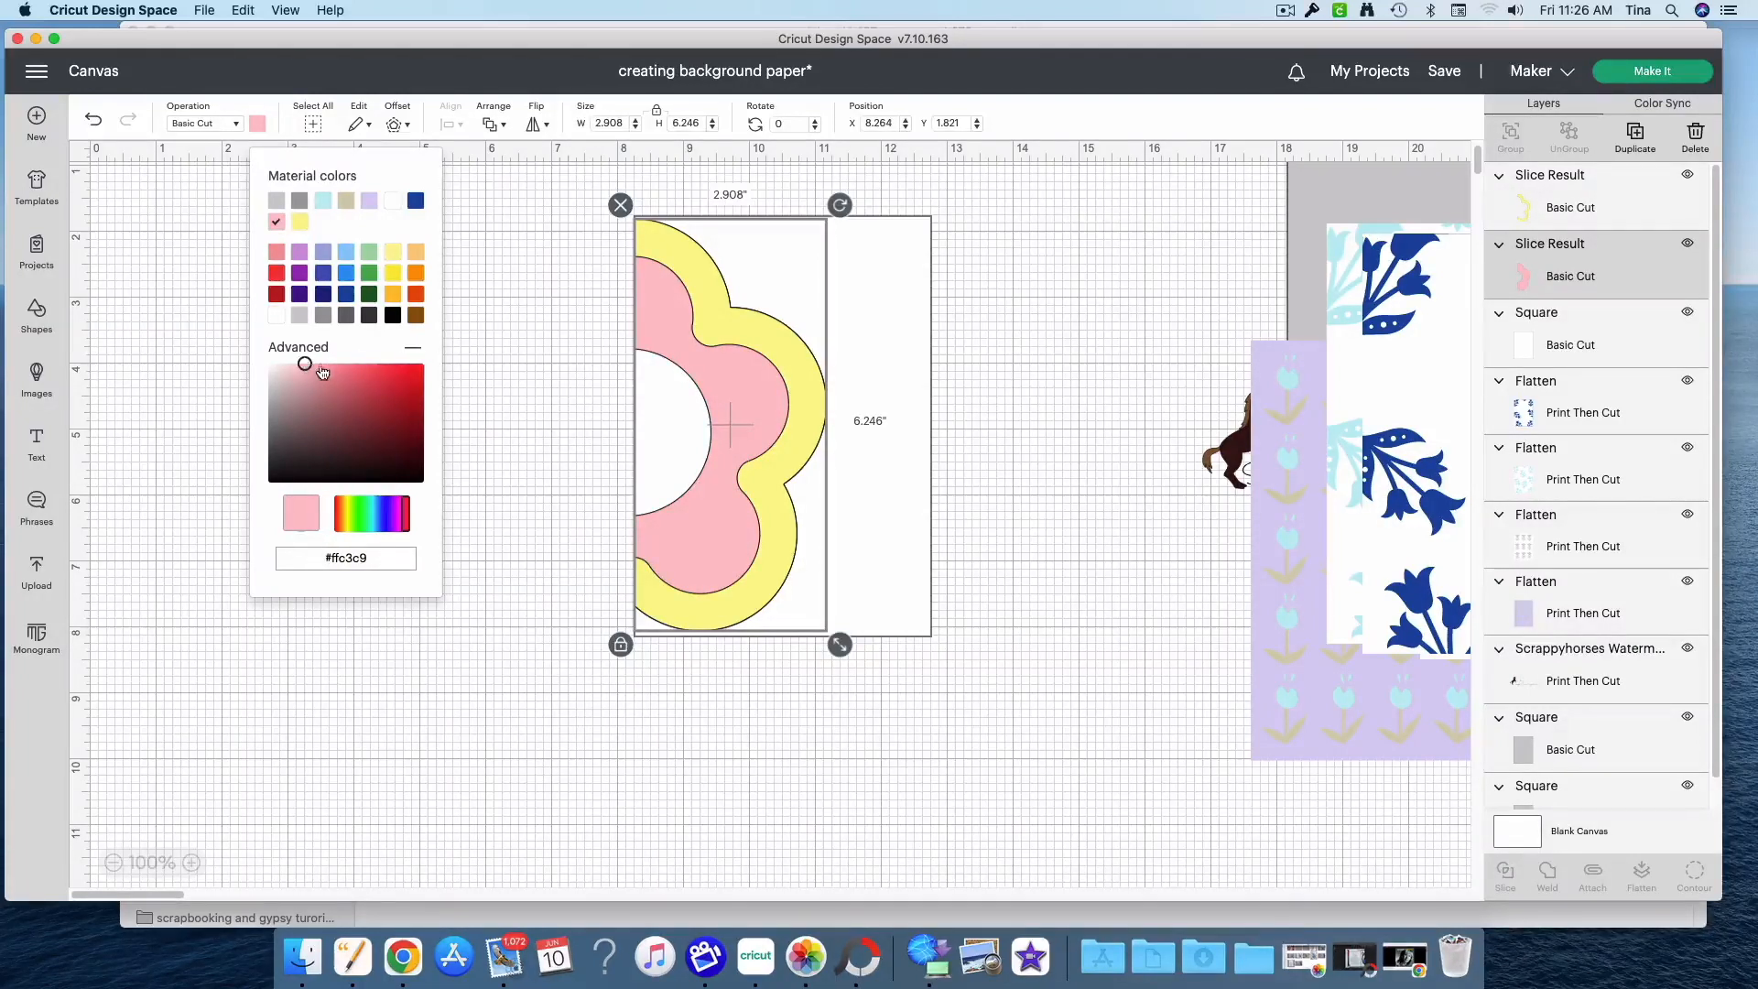
mouse_move(306, 364)
mouse_down()
mouse_move(414, 423)
mouse_move(360, 424)
mouse_move(296, 366)
mouse_up()
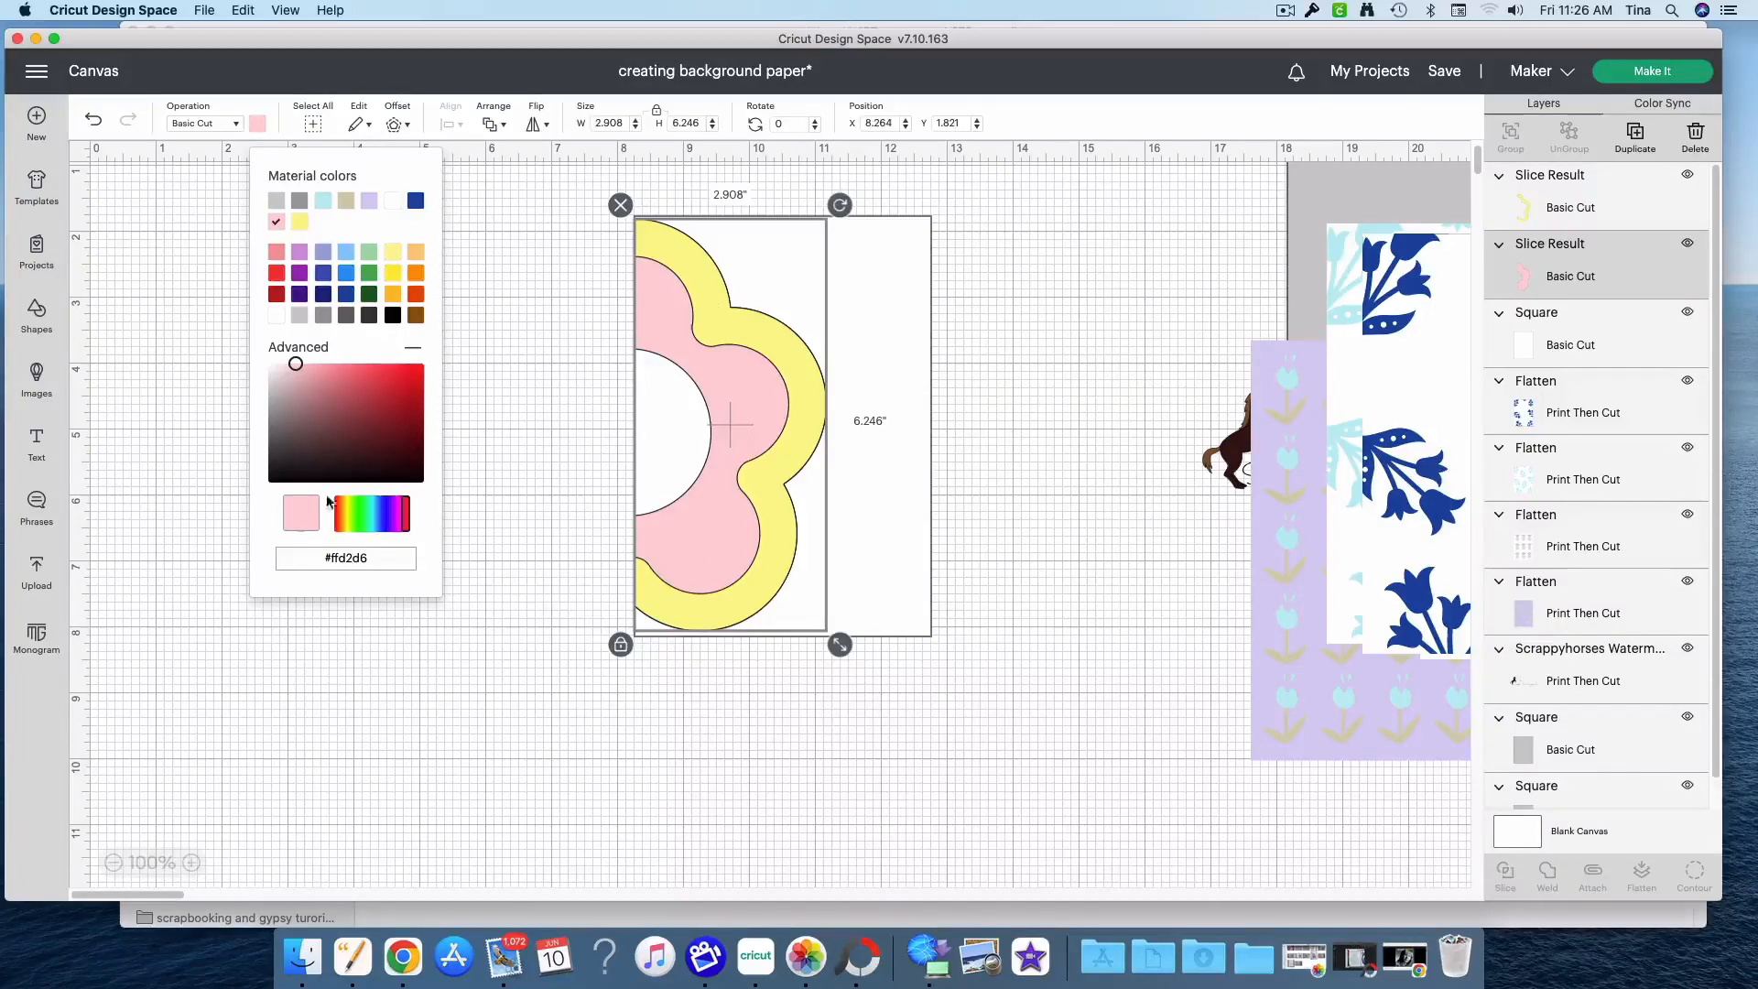
click(531, 326)
Group both flower halves with the white rectangle and move the group toward the other background panels
drag(909, 707, 538, 389)
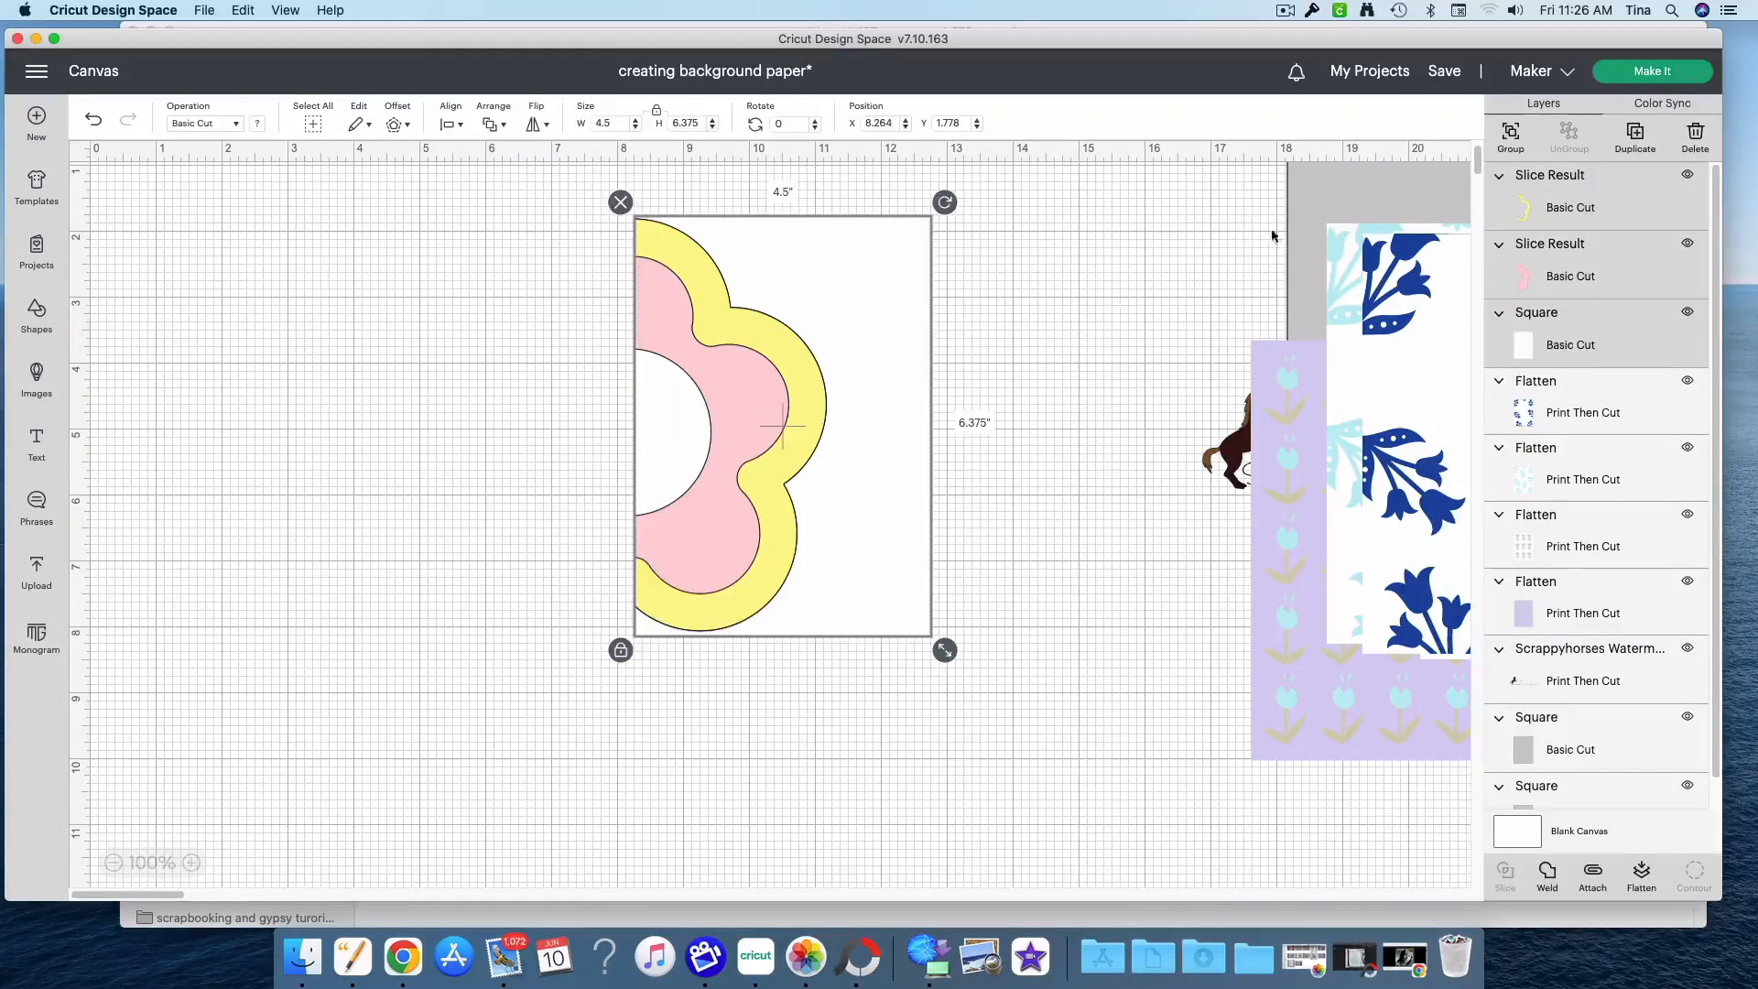
click(1511, 135)
drag(764, 411, 963, 404)
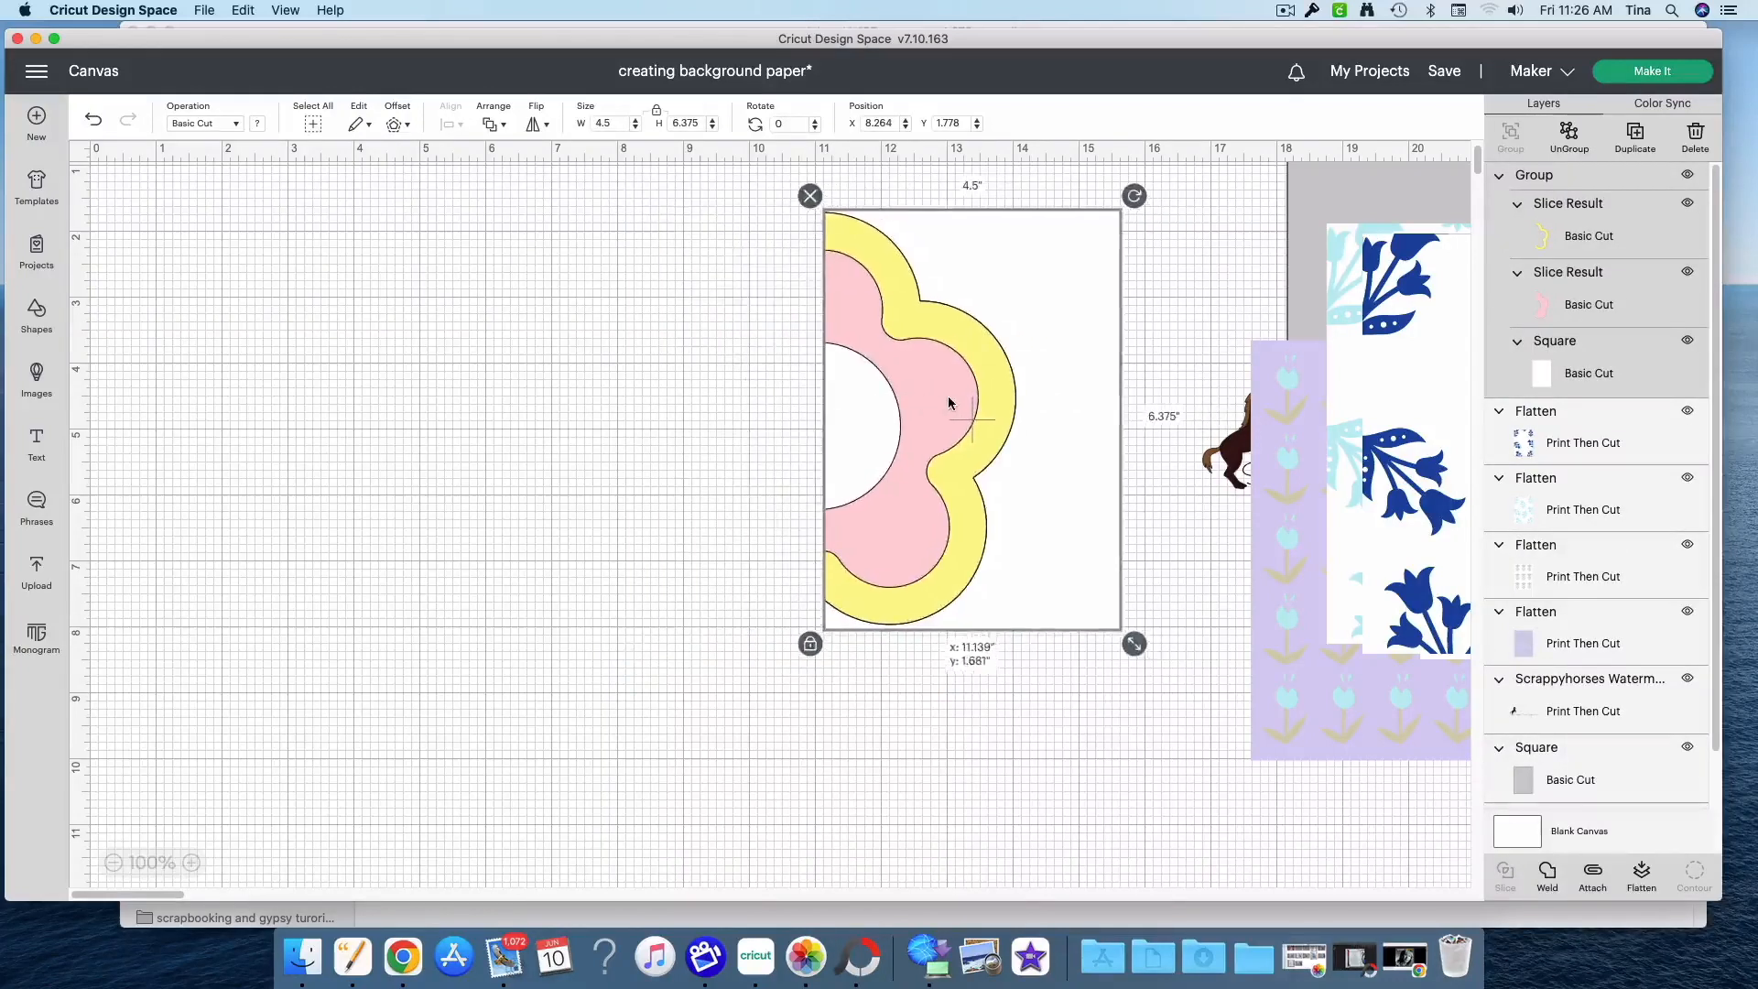
Add a three-line text object reading Peace, Love and Flowers, one word per line
click(39, 453)
drag(378, 546, 436, 474)
click(411, 535)
drag(430, 547, 270, 549)
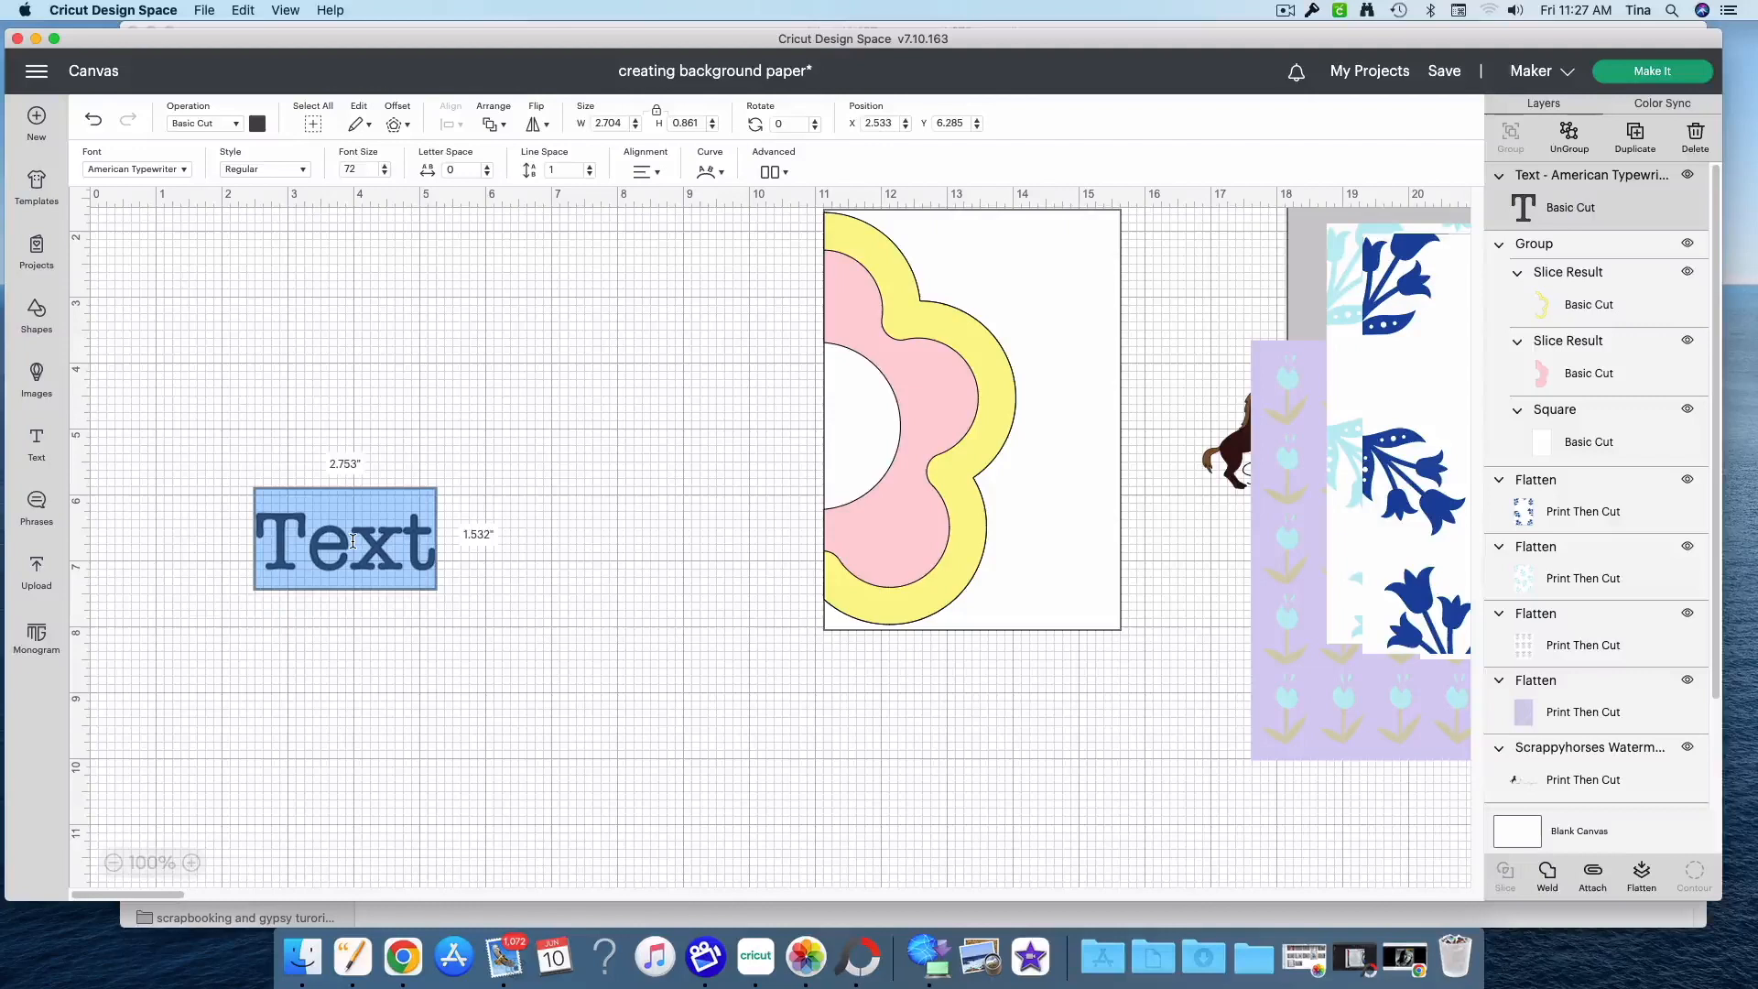
text(Peace)
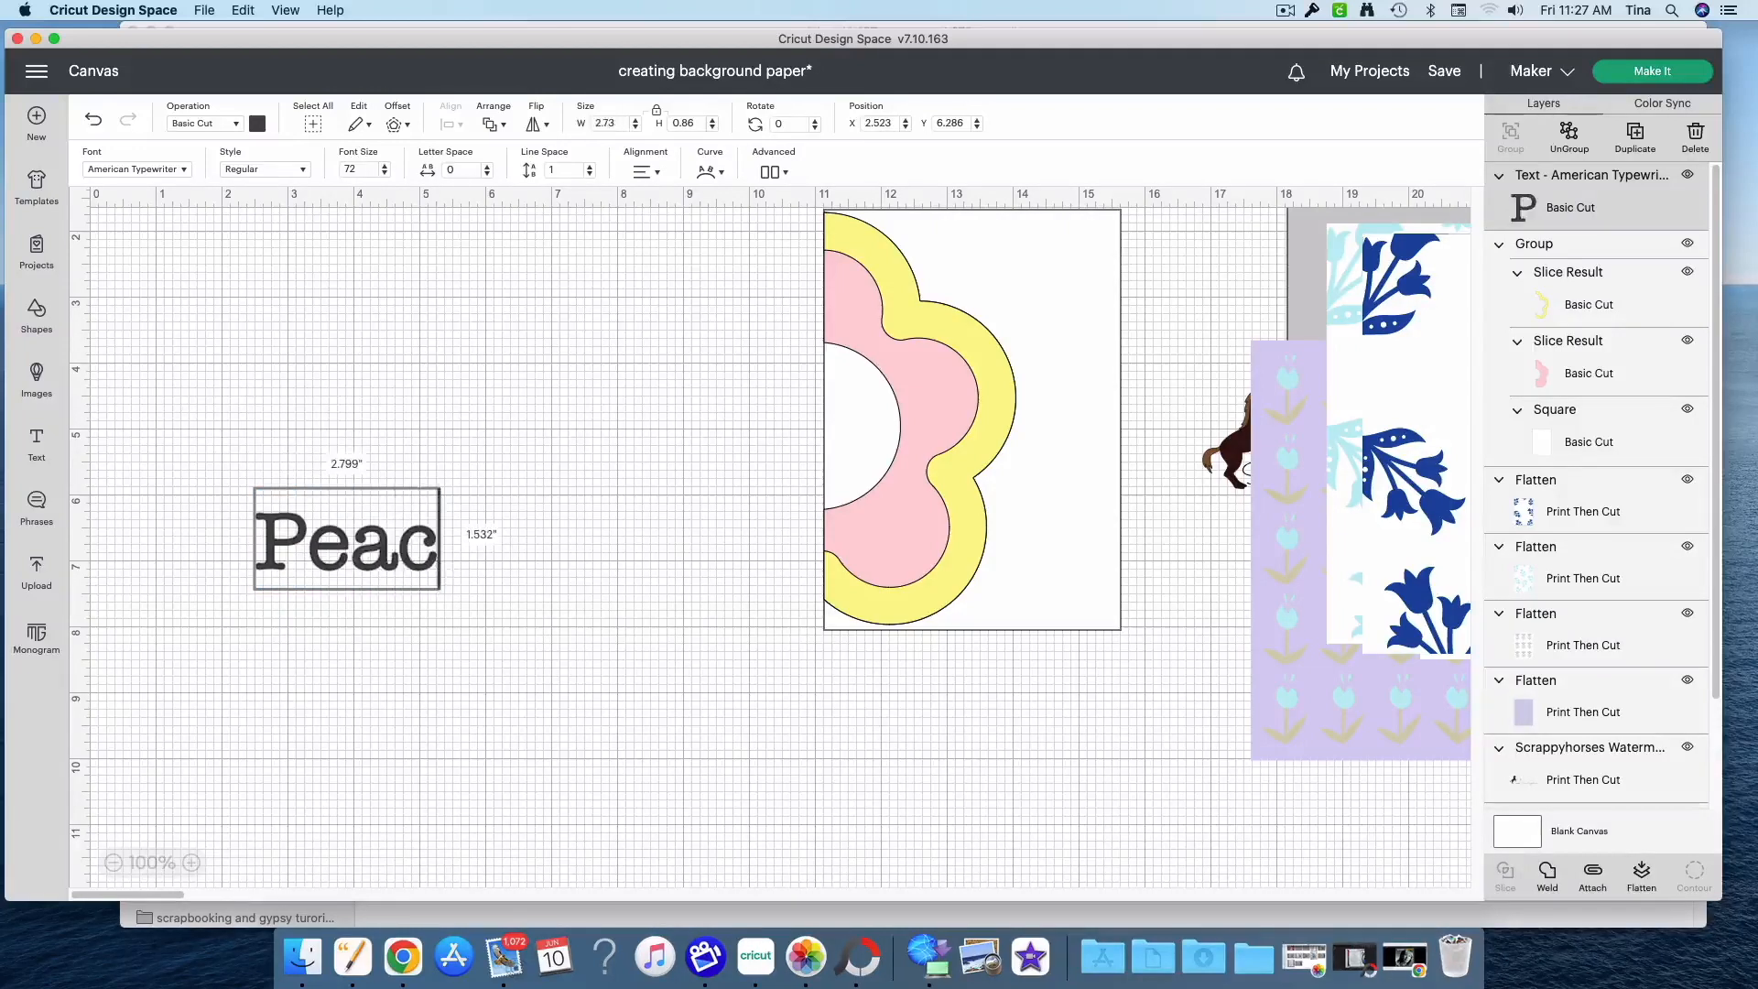
key(Return)
text(Love)
key(Return)
text(Flower)
key(BackSpace)
key(BackSpace)
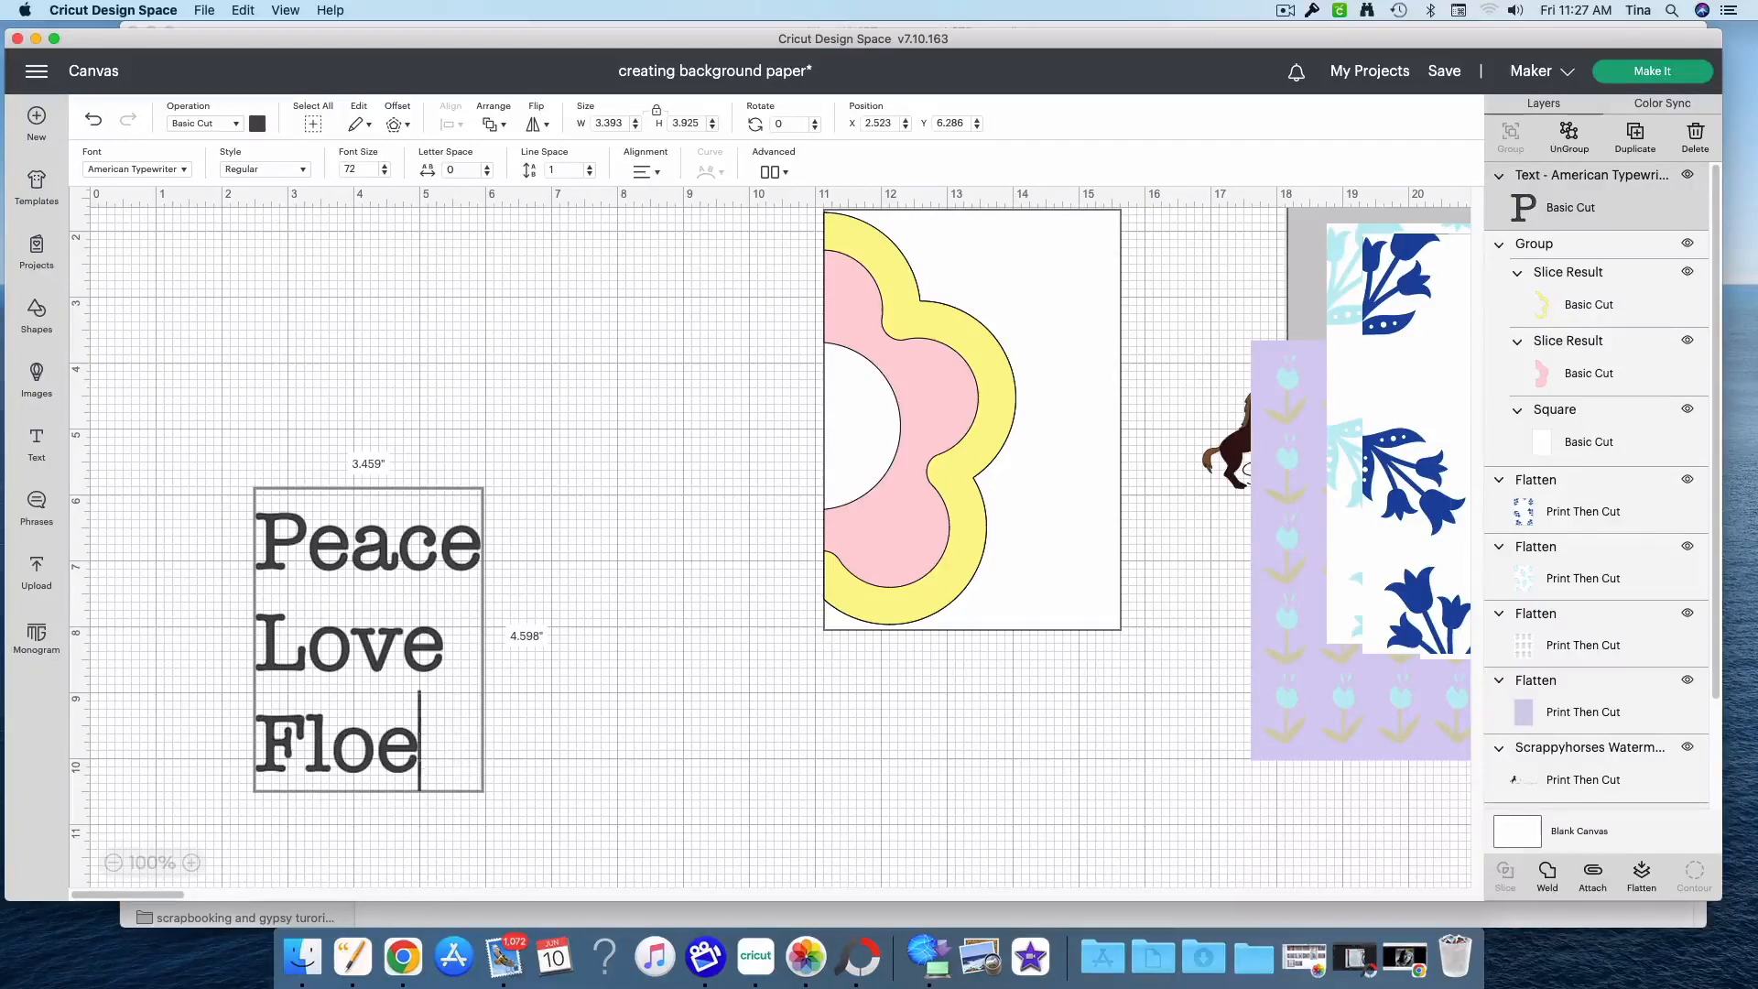
text(wers)
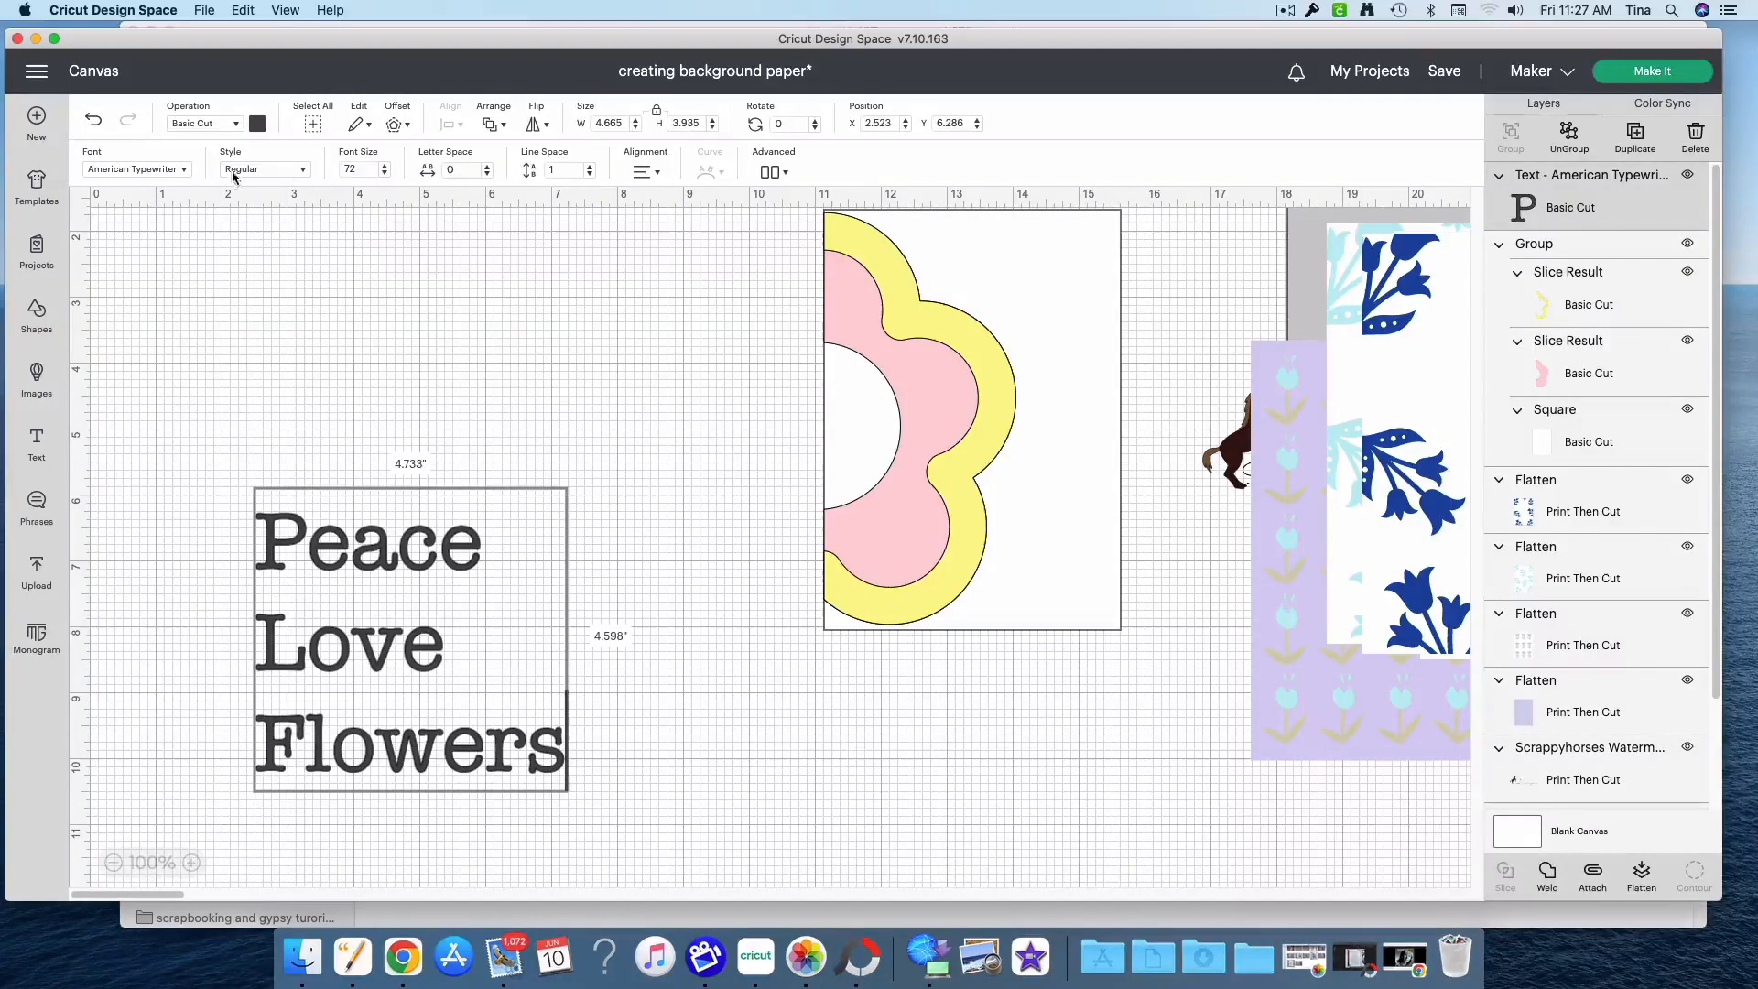
Center-align the three text lines and change their font to BFC Love Story
click(646, 172)
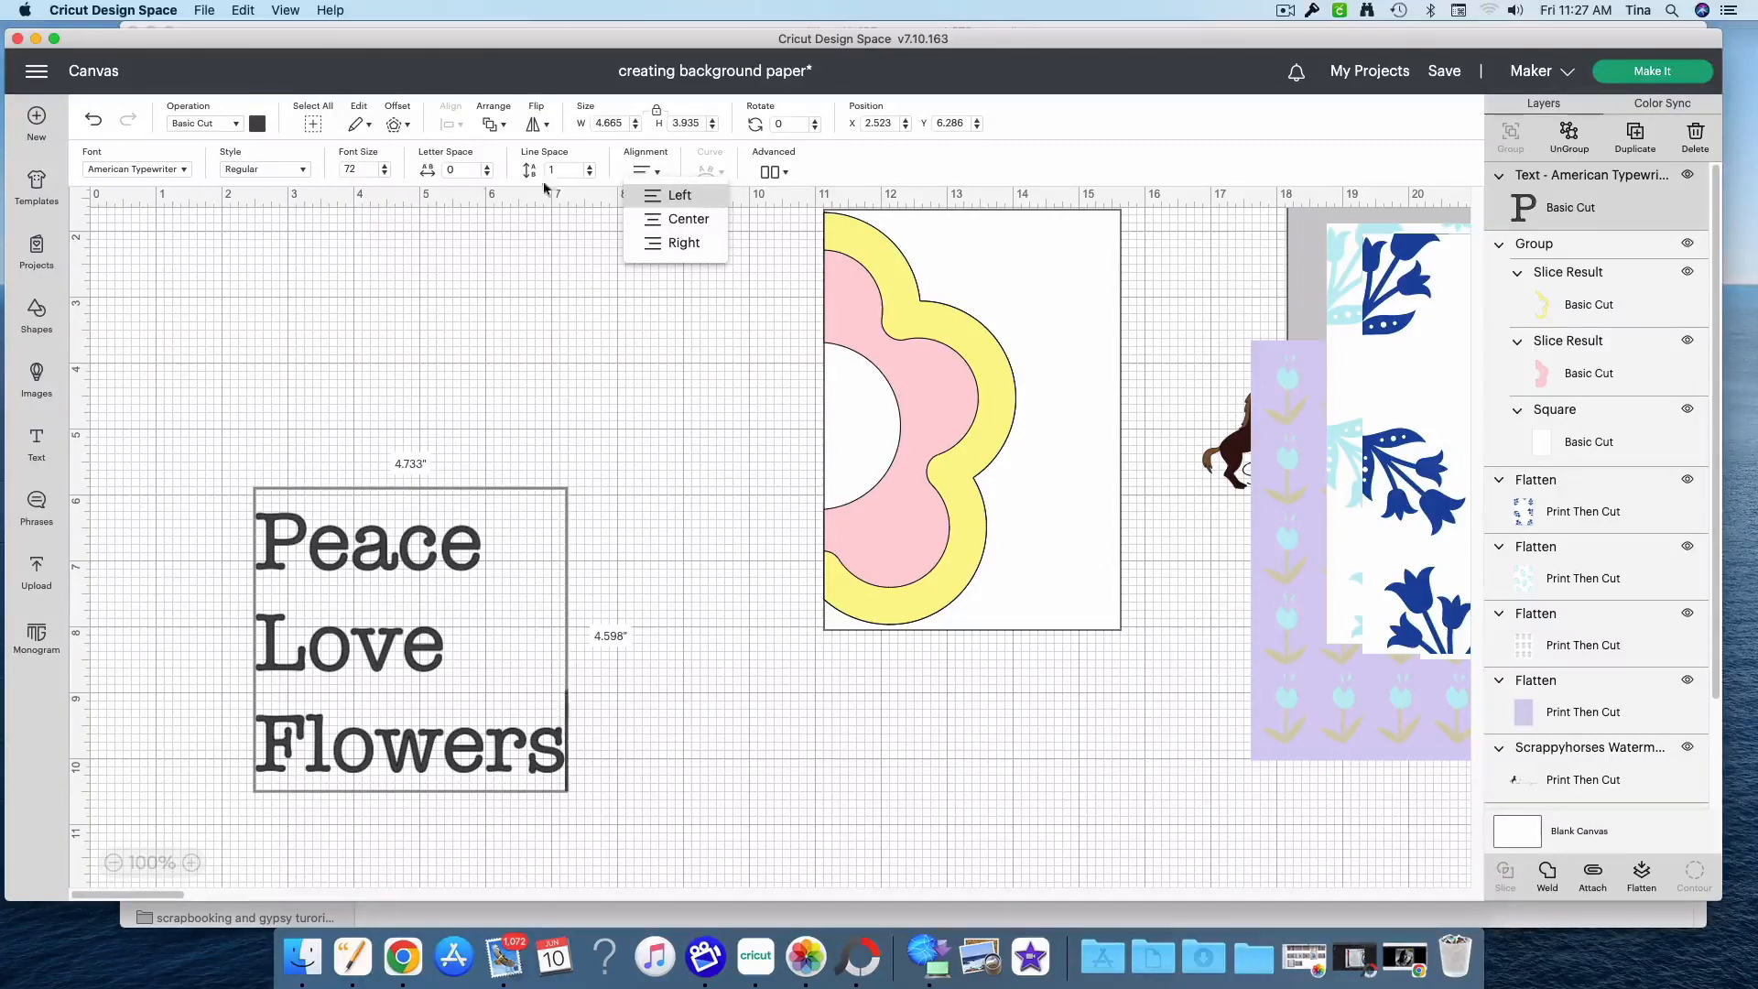
click(711, 219)
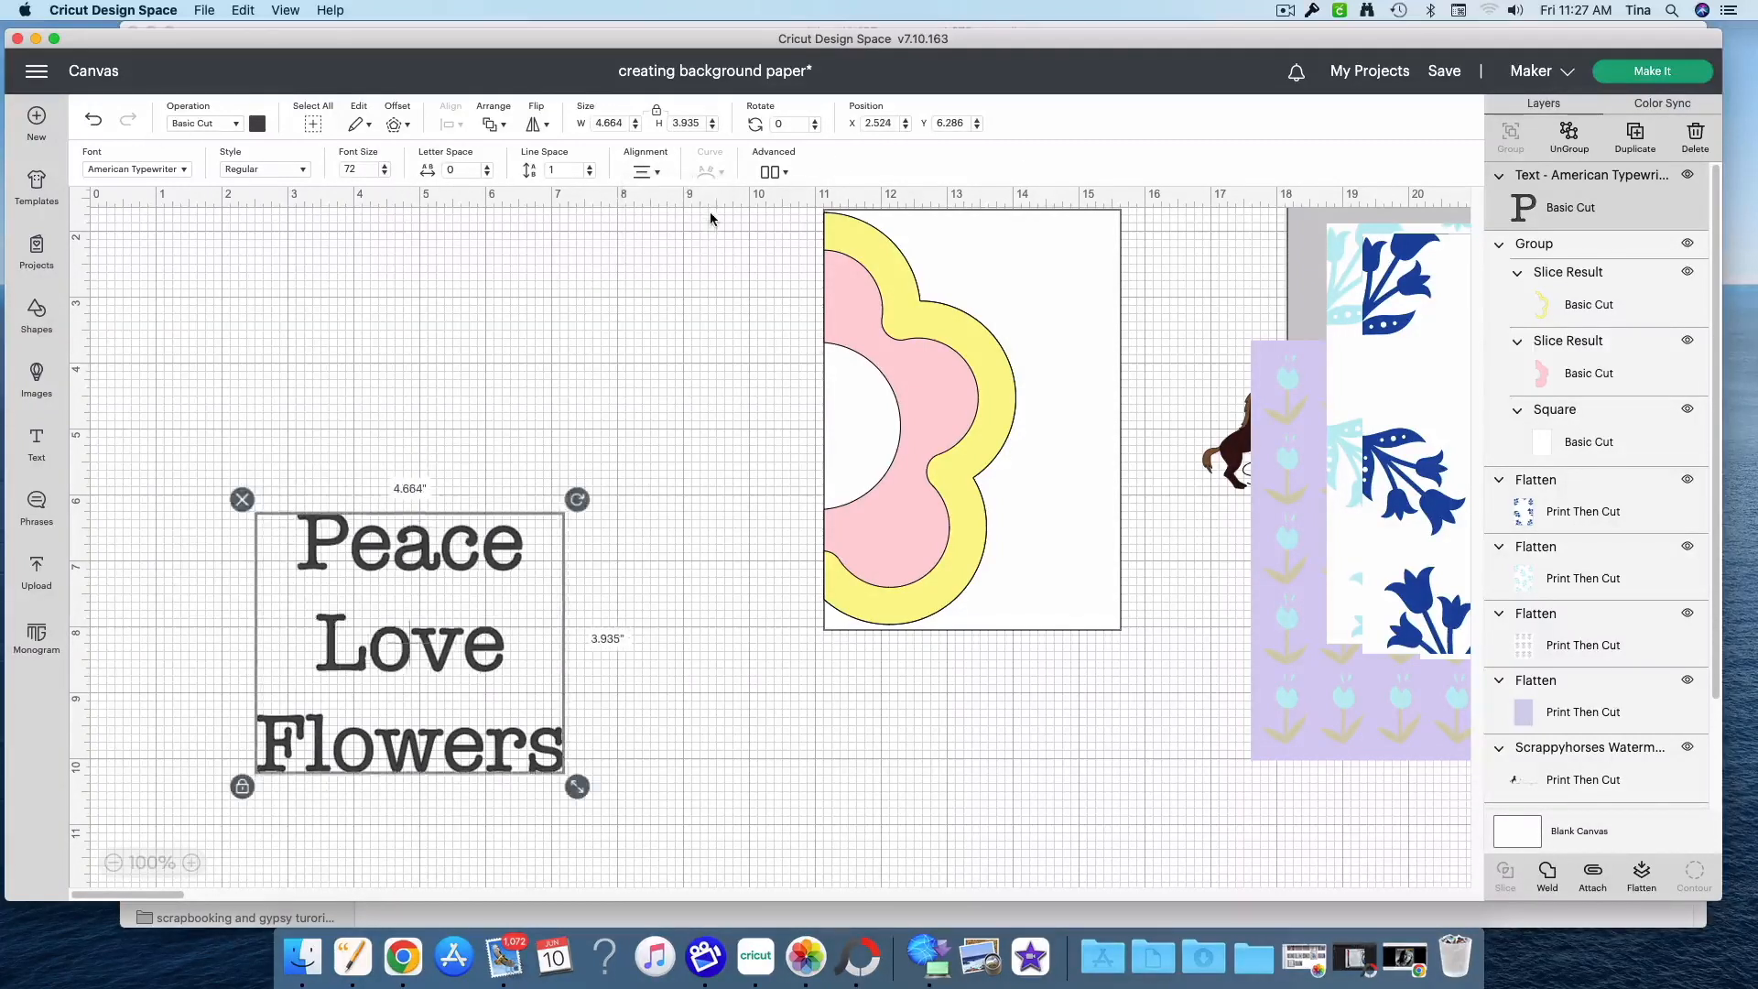
click(169, 168)
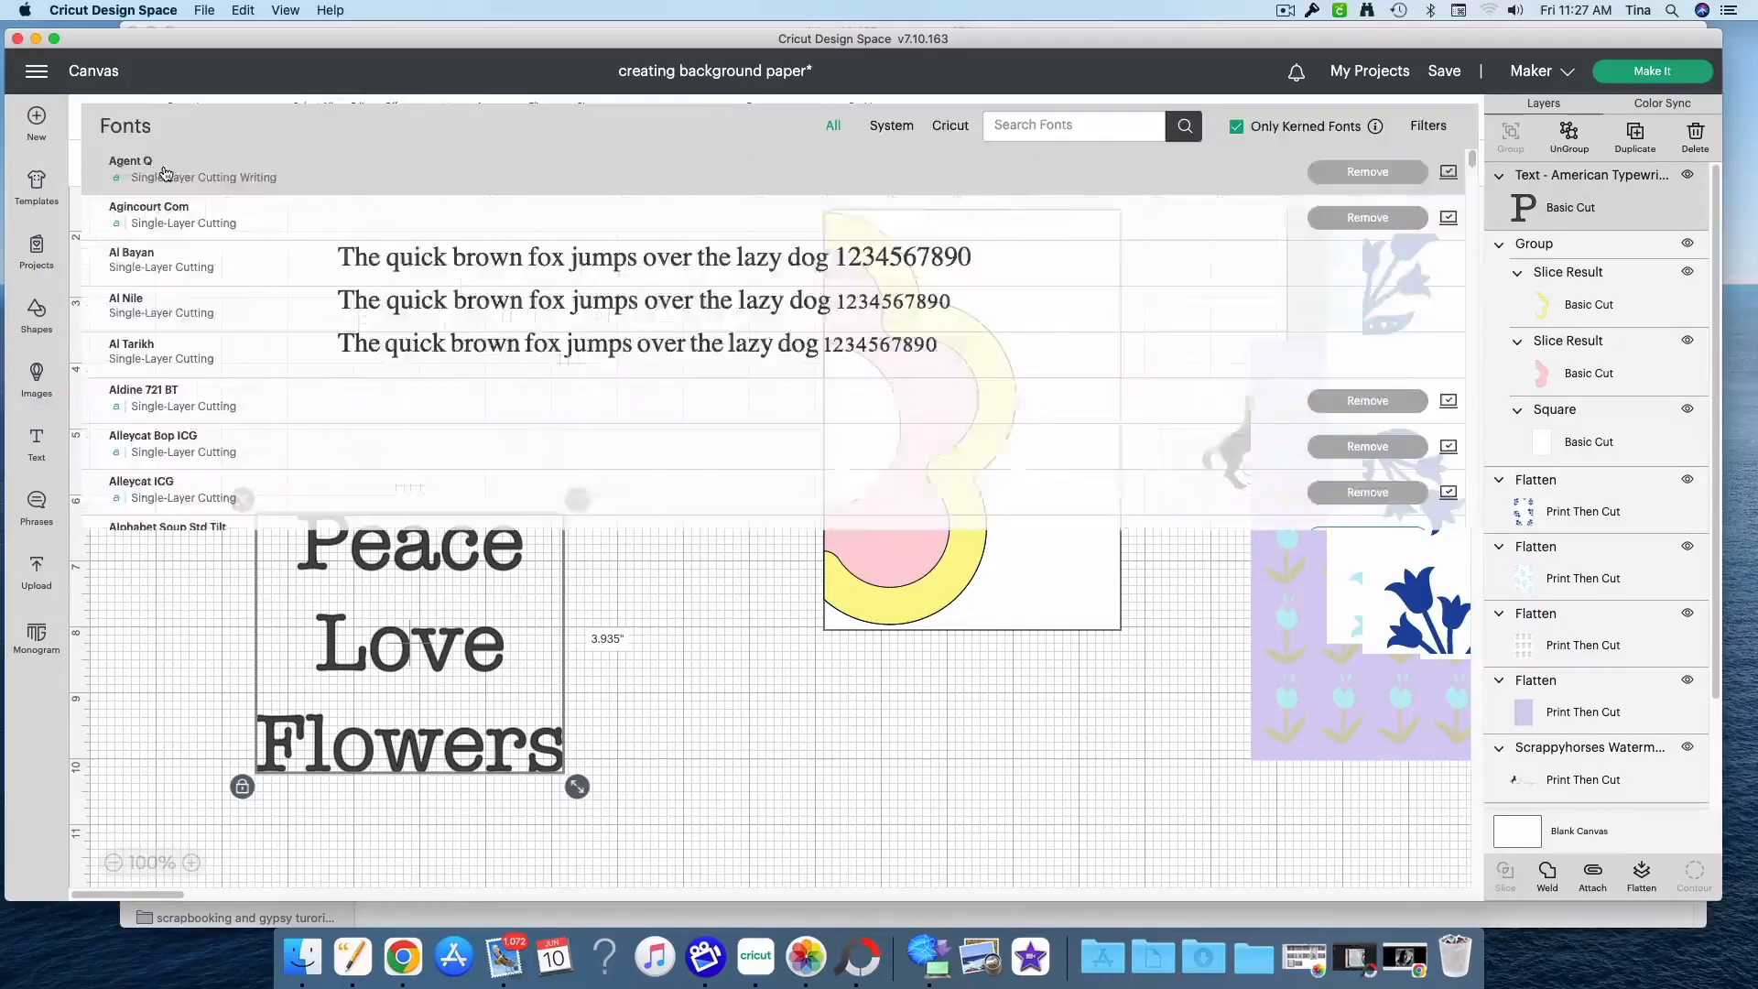
scroll(538, 312, down, 10)
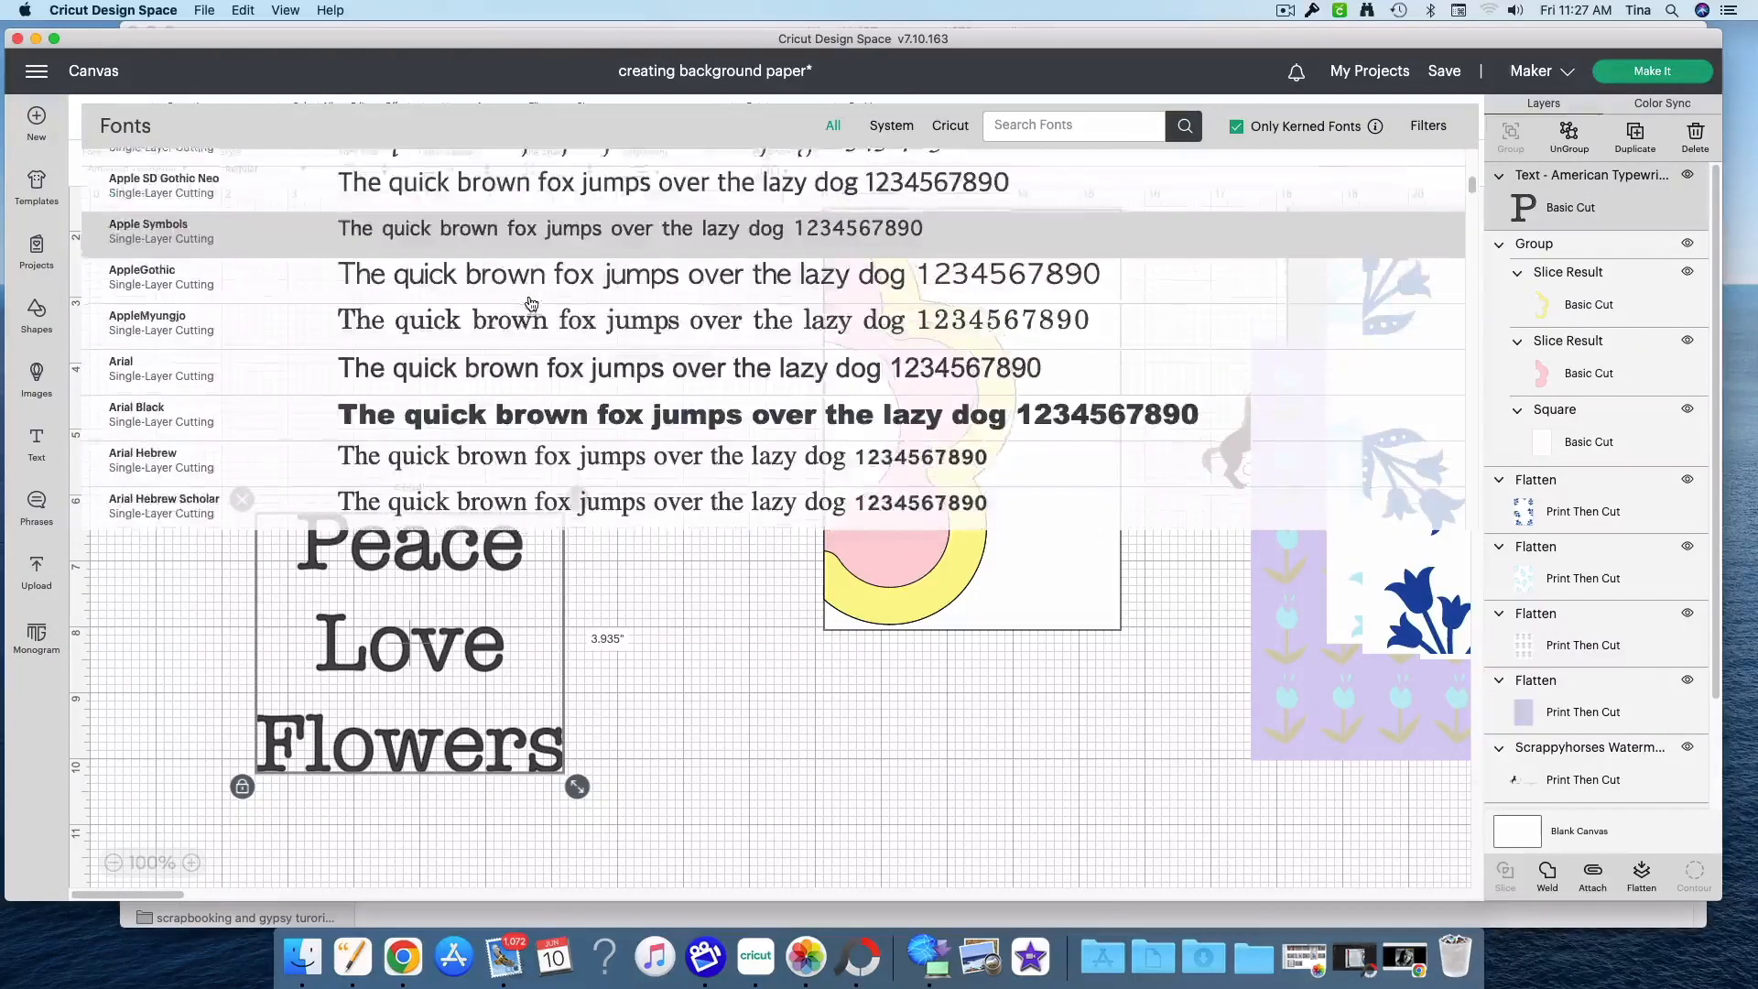
scroll(538, 312, down, 15)
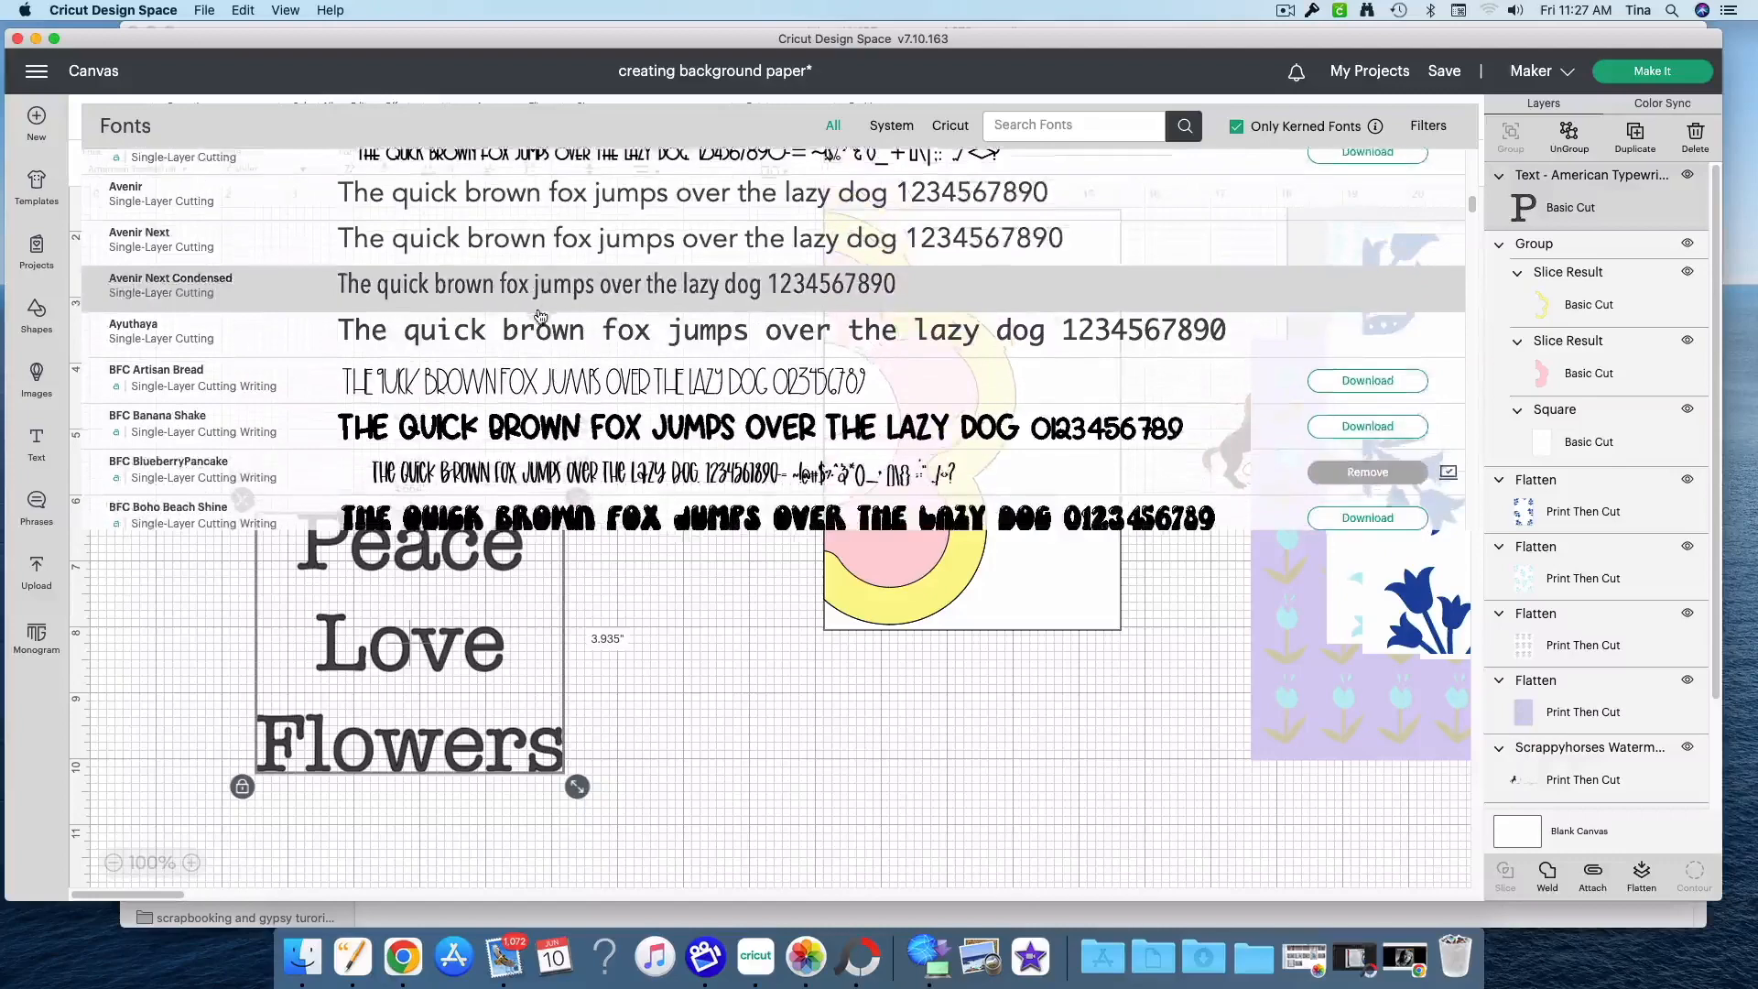
scroll(563, 348, down, 4)
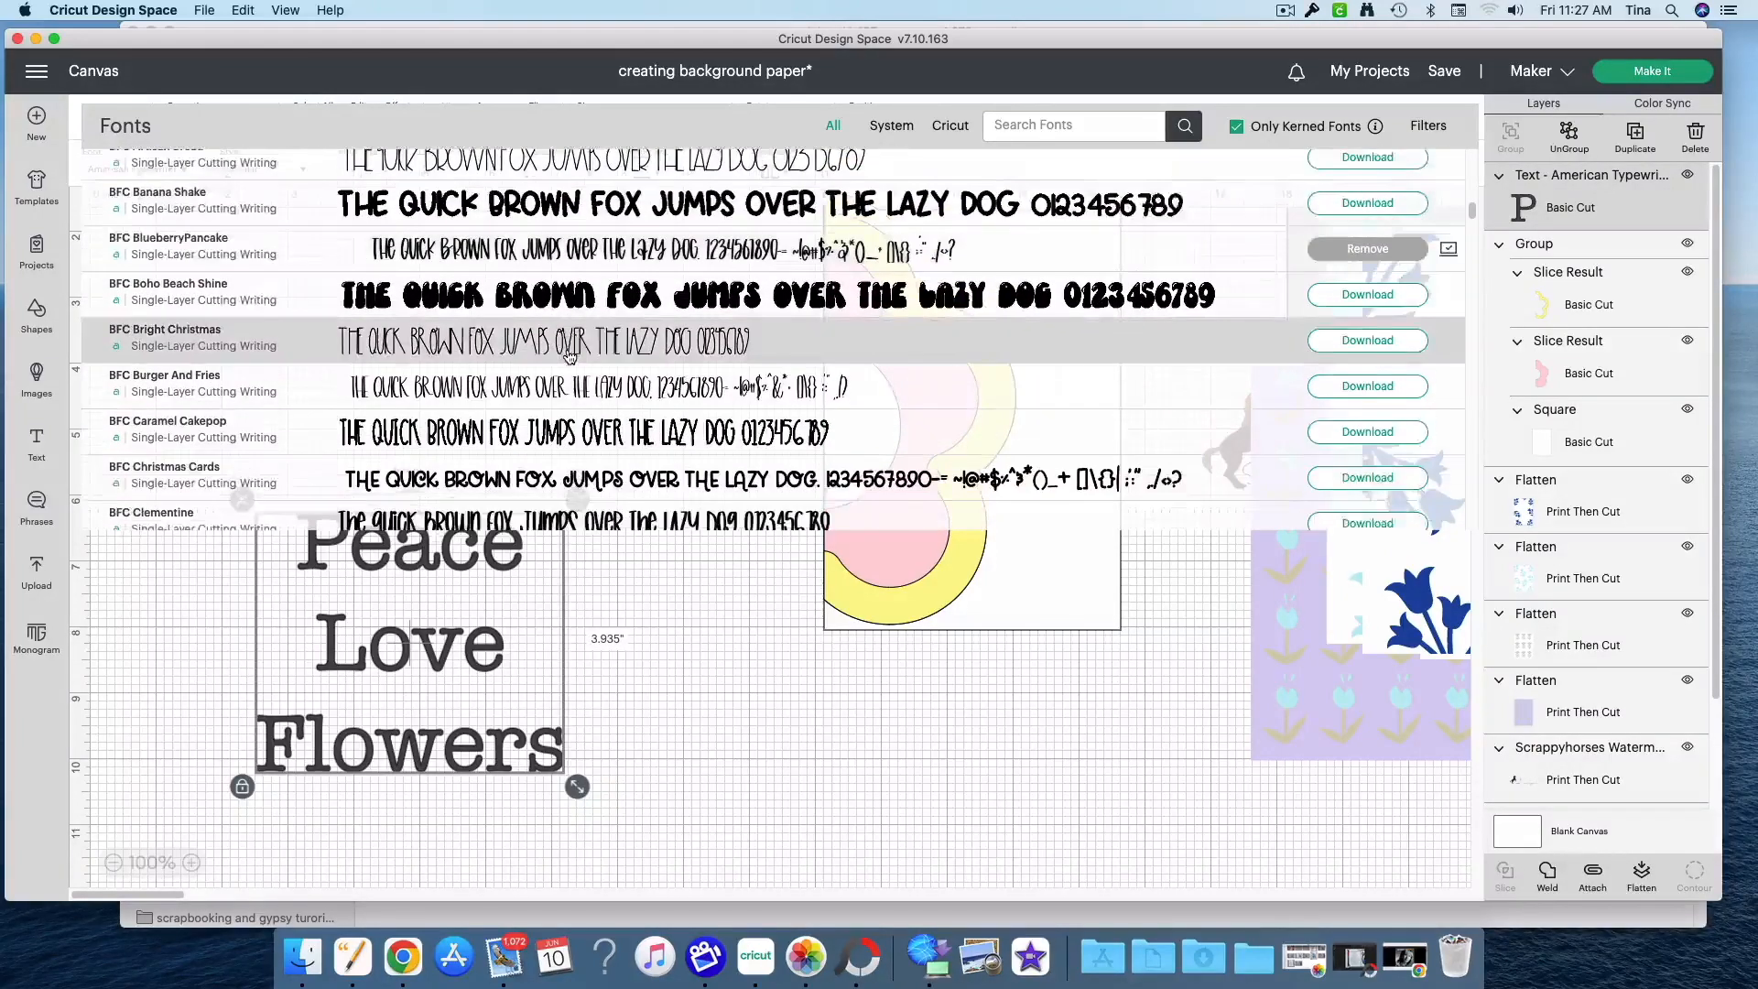
scroll(569, 357, down, 10)
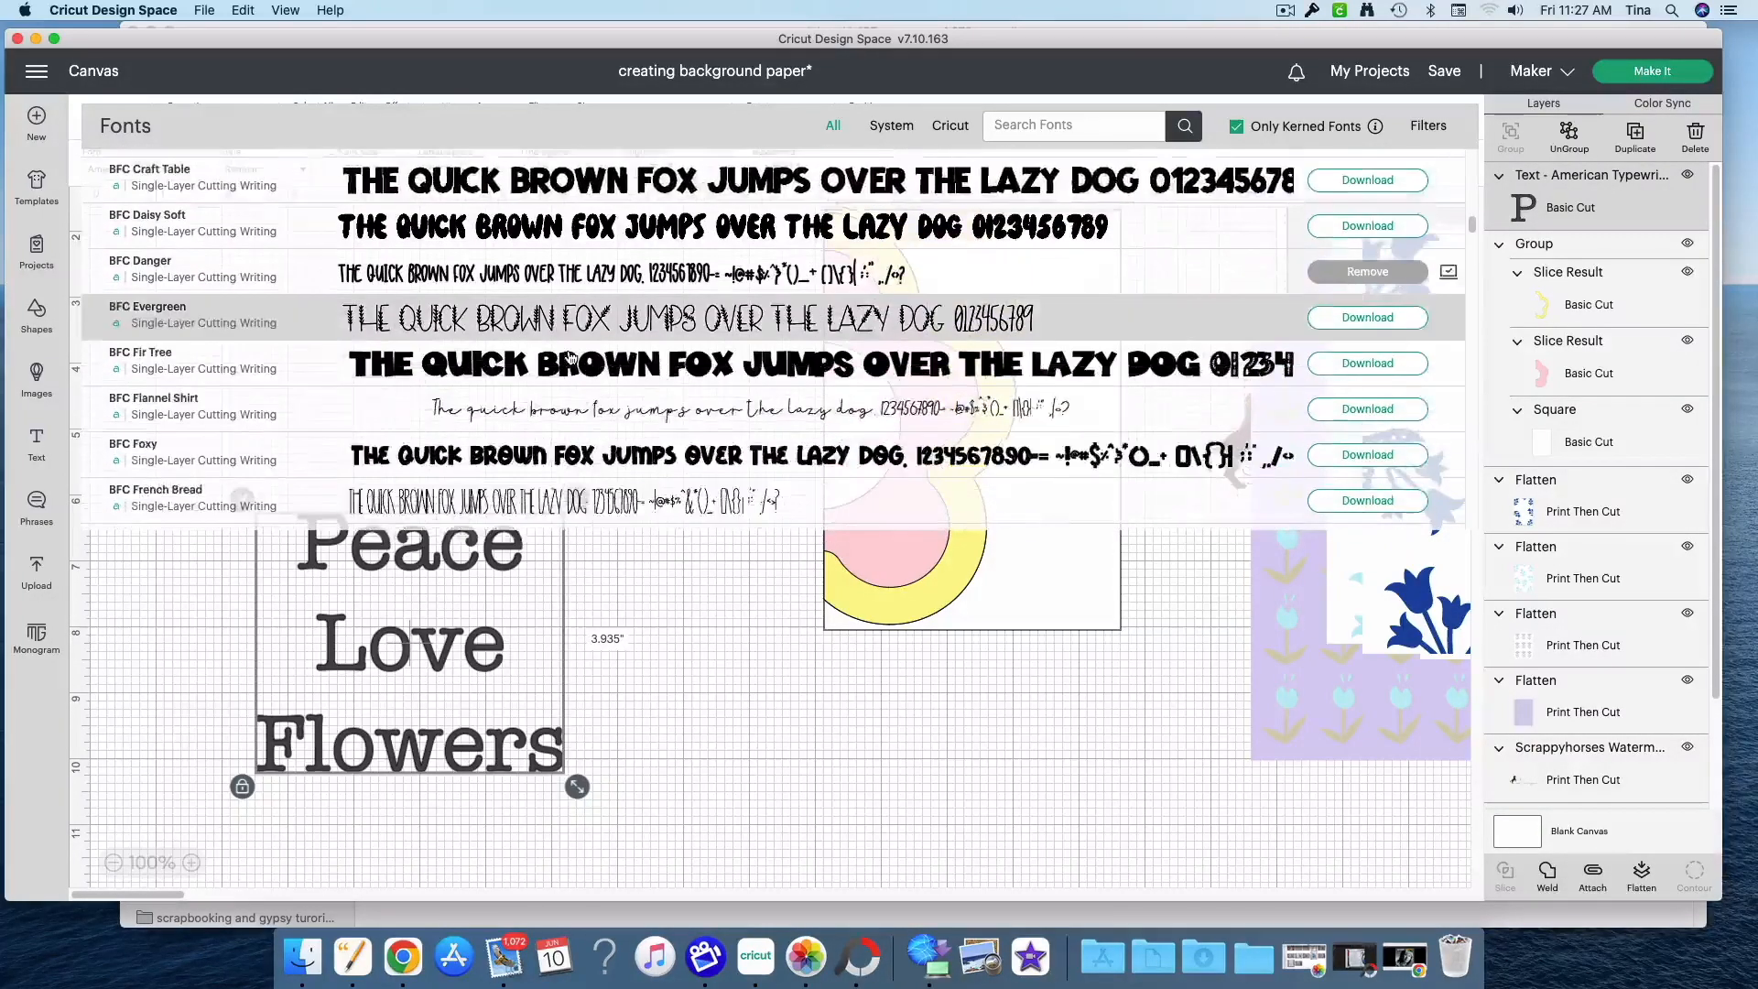
scroll(570, 357, down, 5)
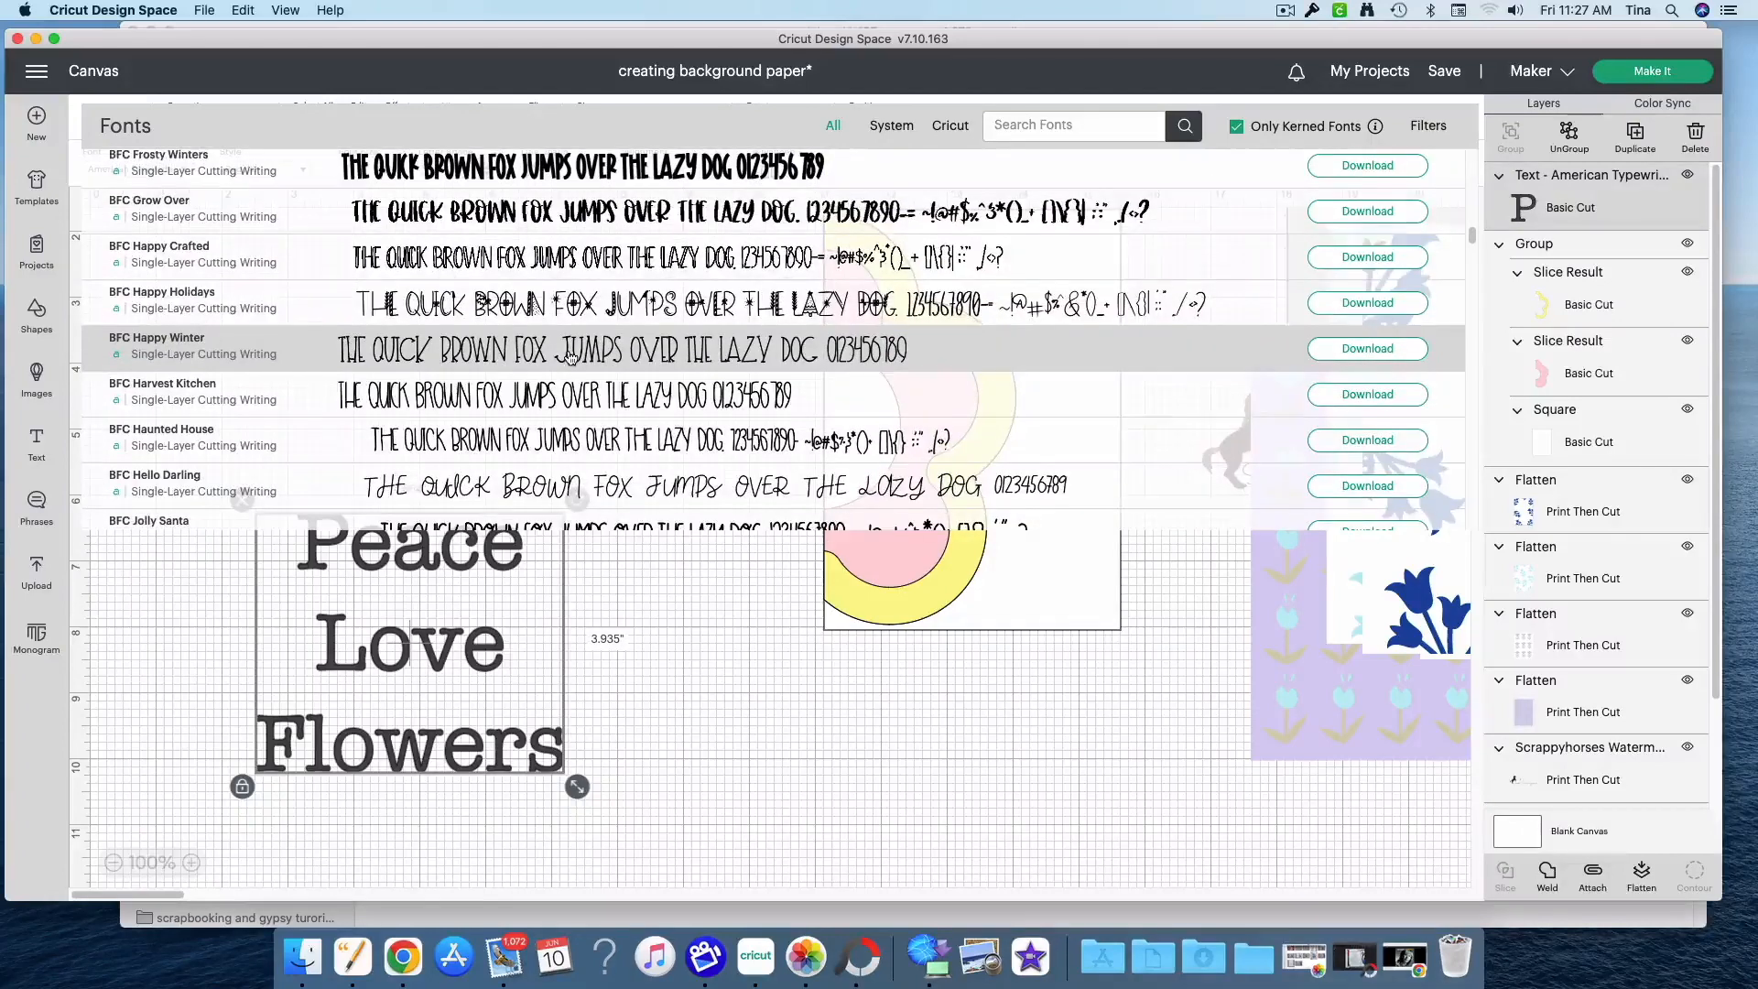
scroll(571, 357, down, 8)
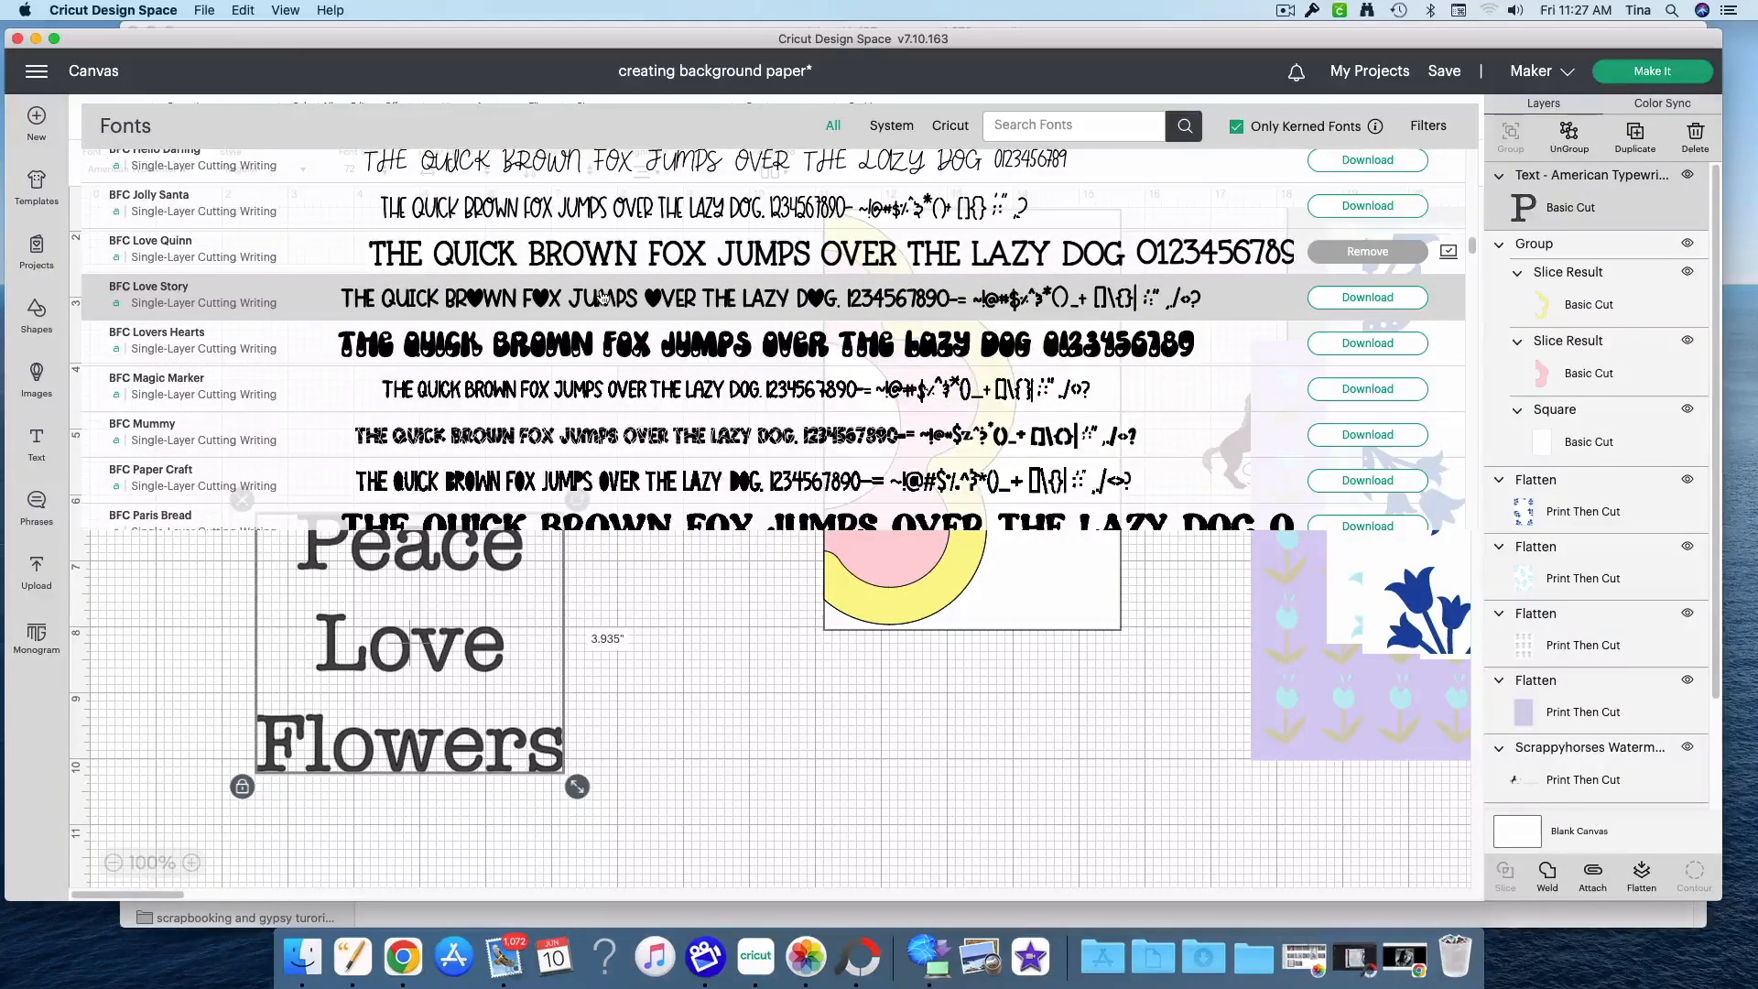
click(602, 296)
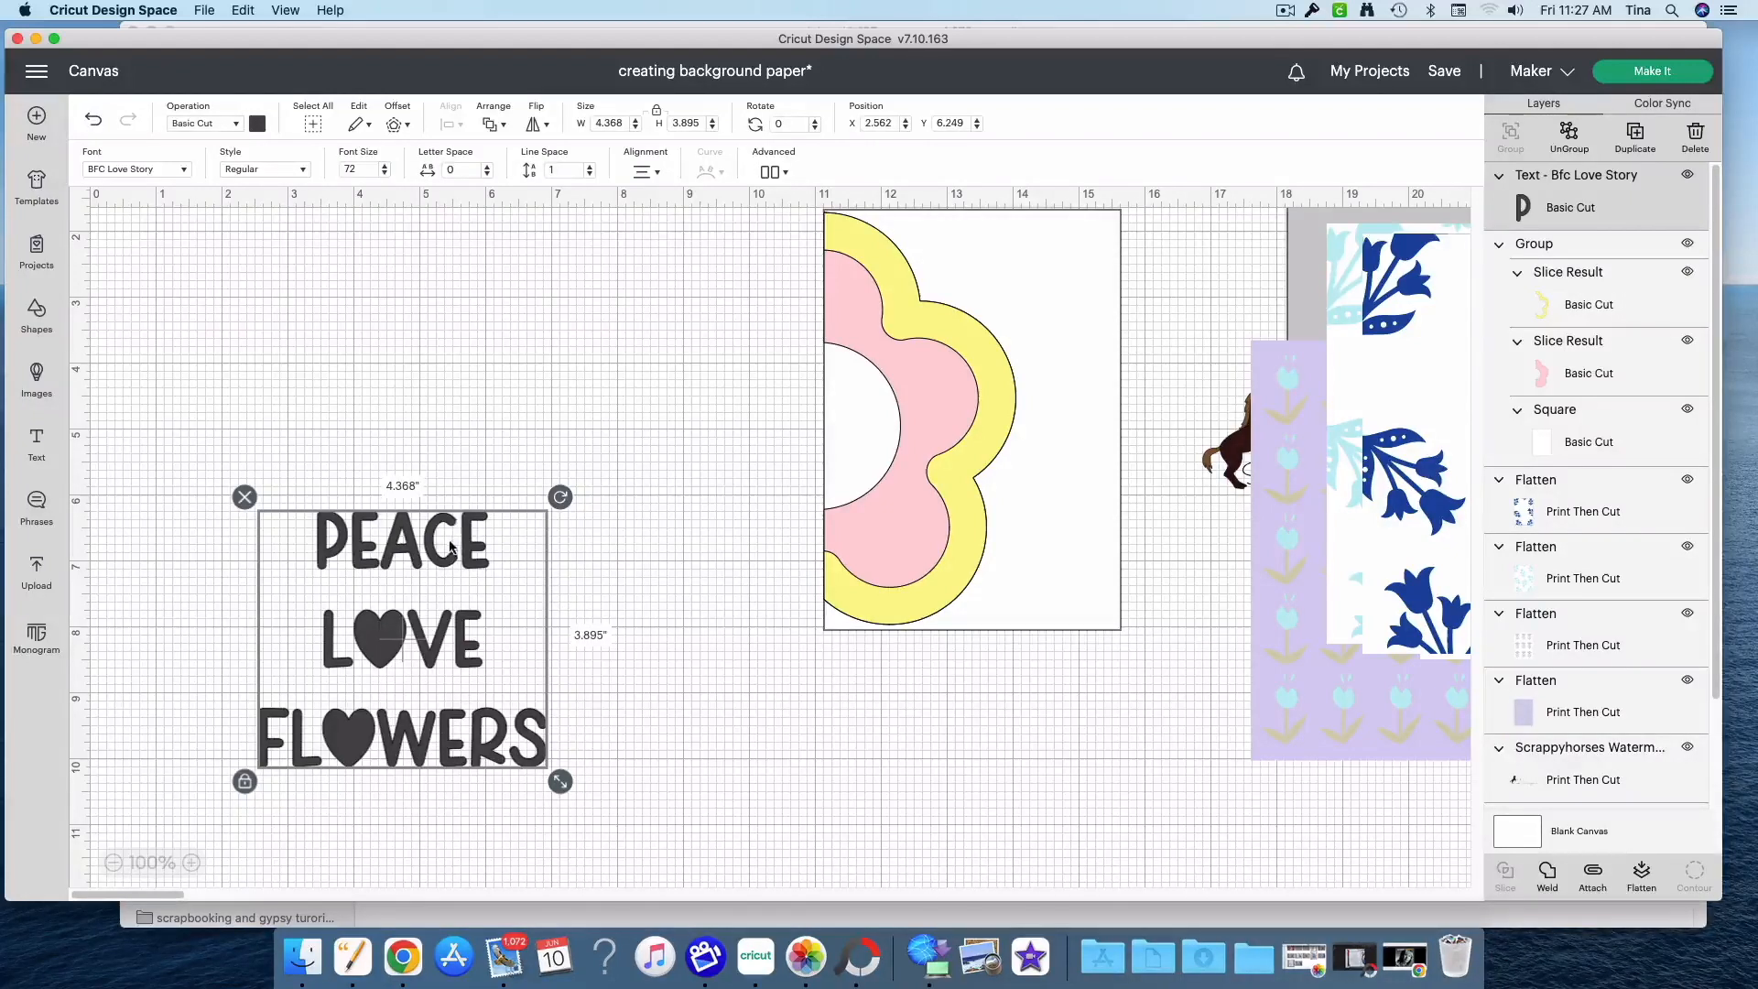
Move the text block up beside the half-flower panel and ungroup it into separate lines
drag(492, 493, 598, 312)
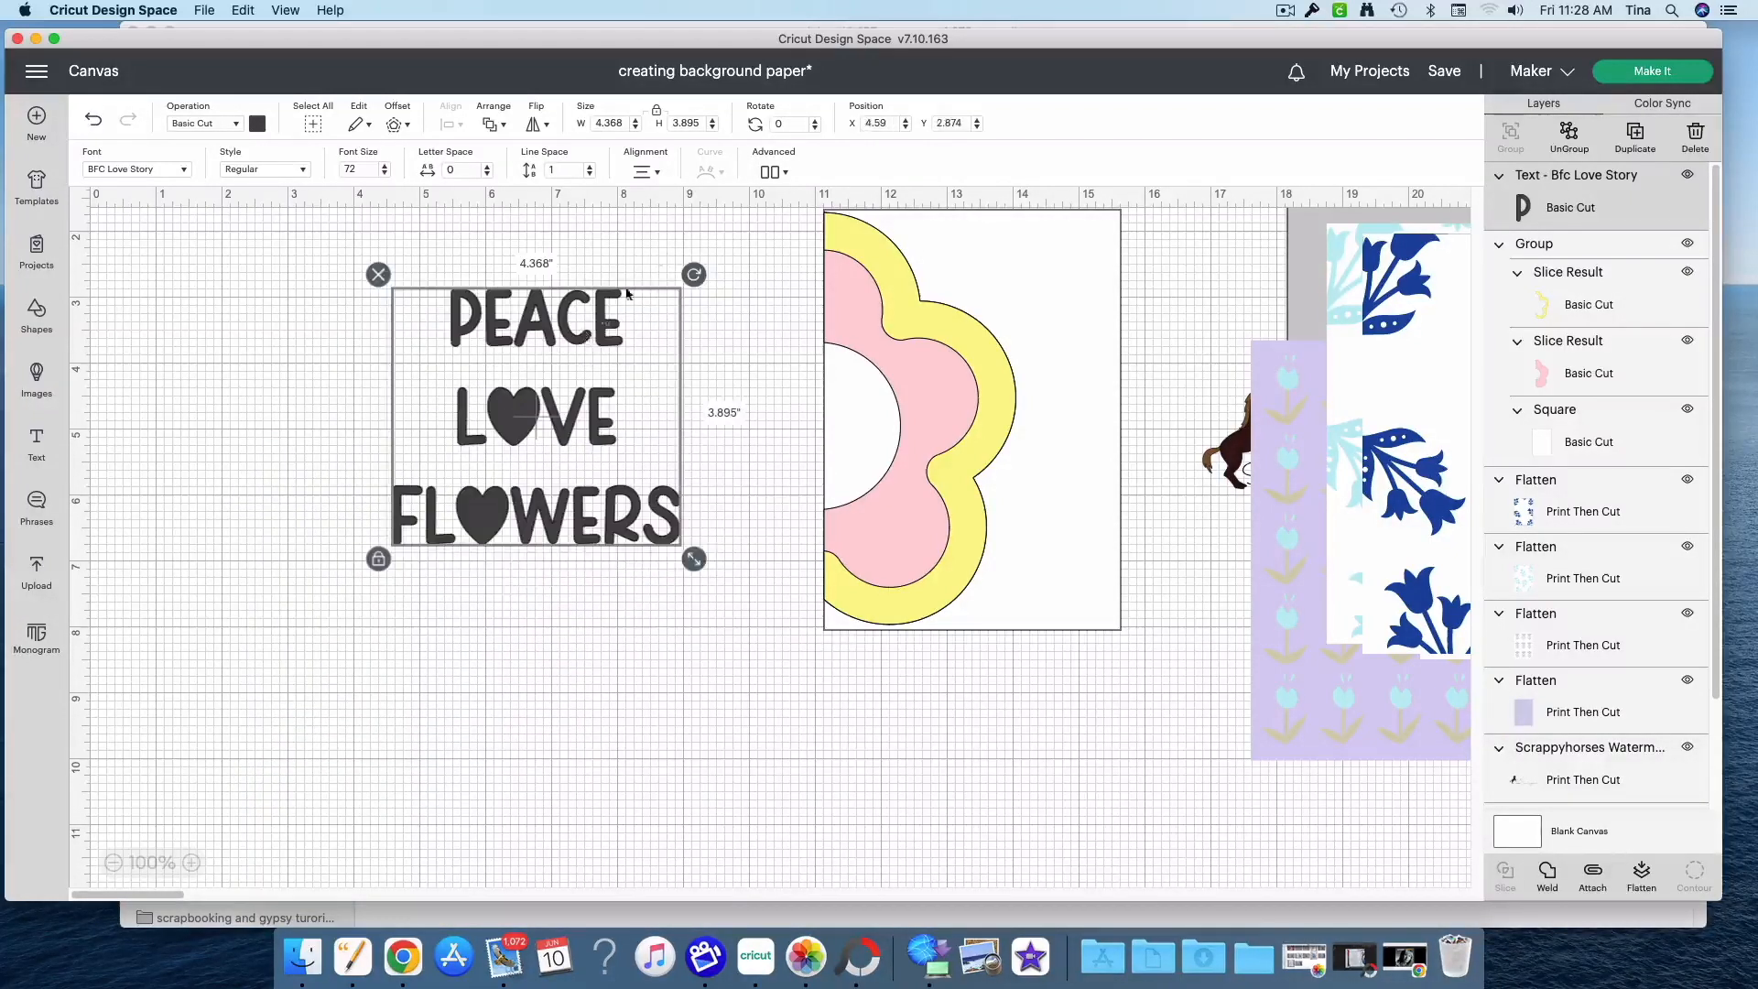
click(773, 165)
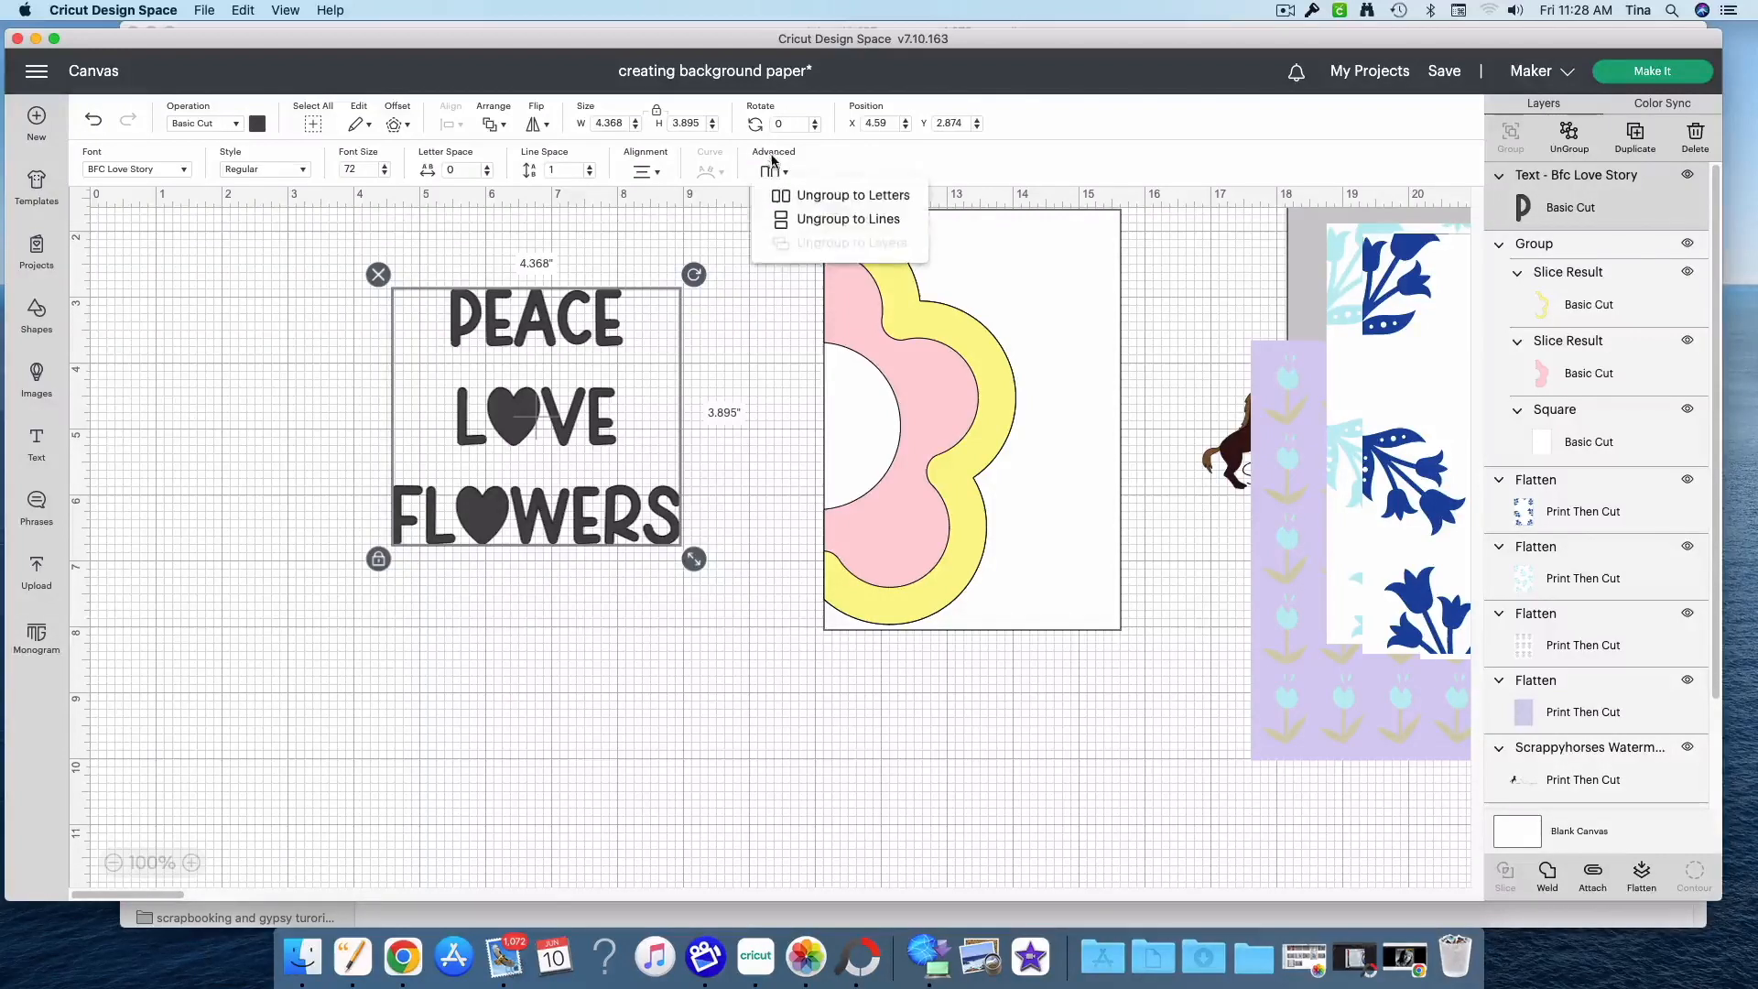
click(806, 219)
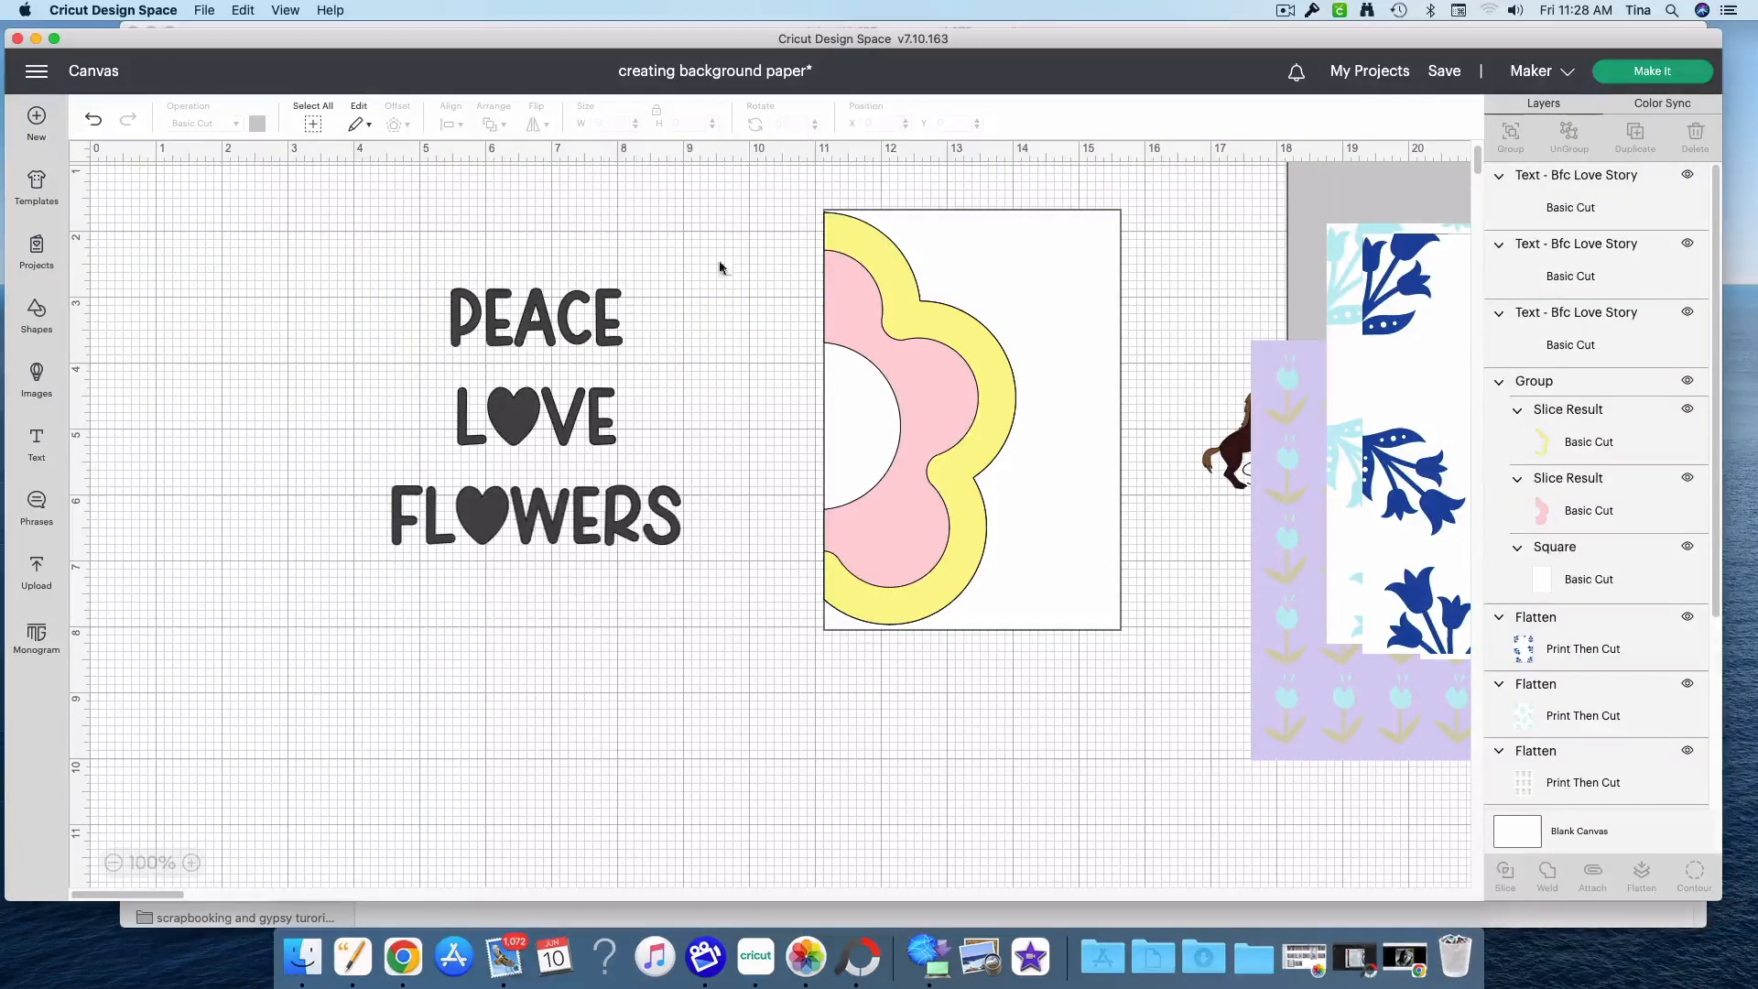
Curve the PEACE line into an upward arch with a diameter of about 3.623
click(593, 337)
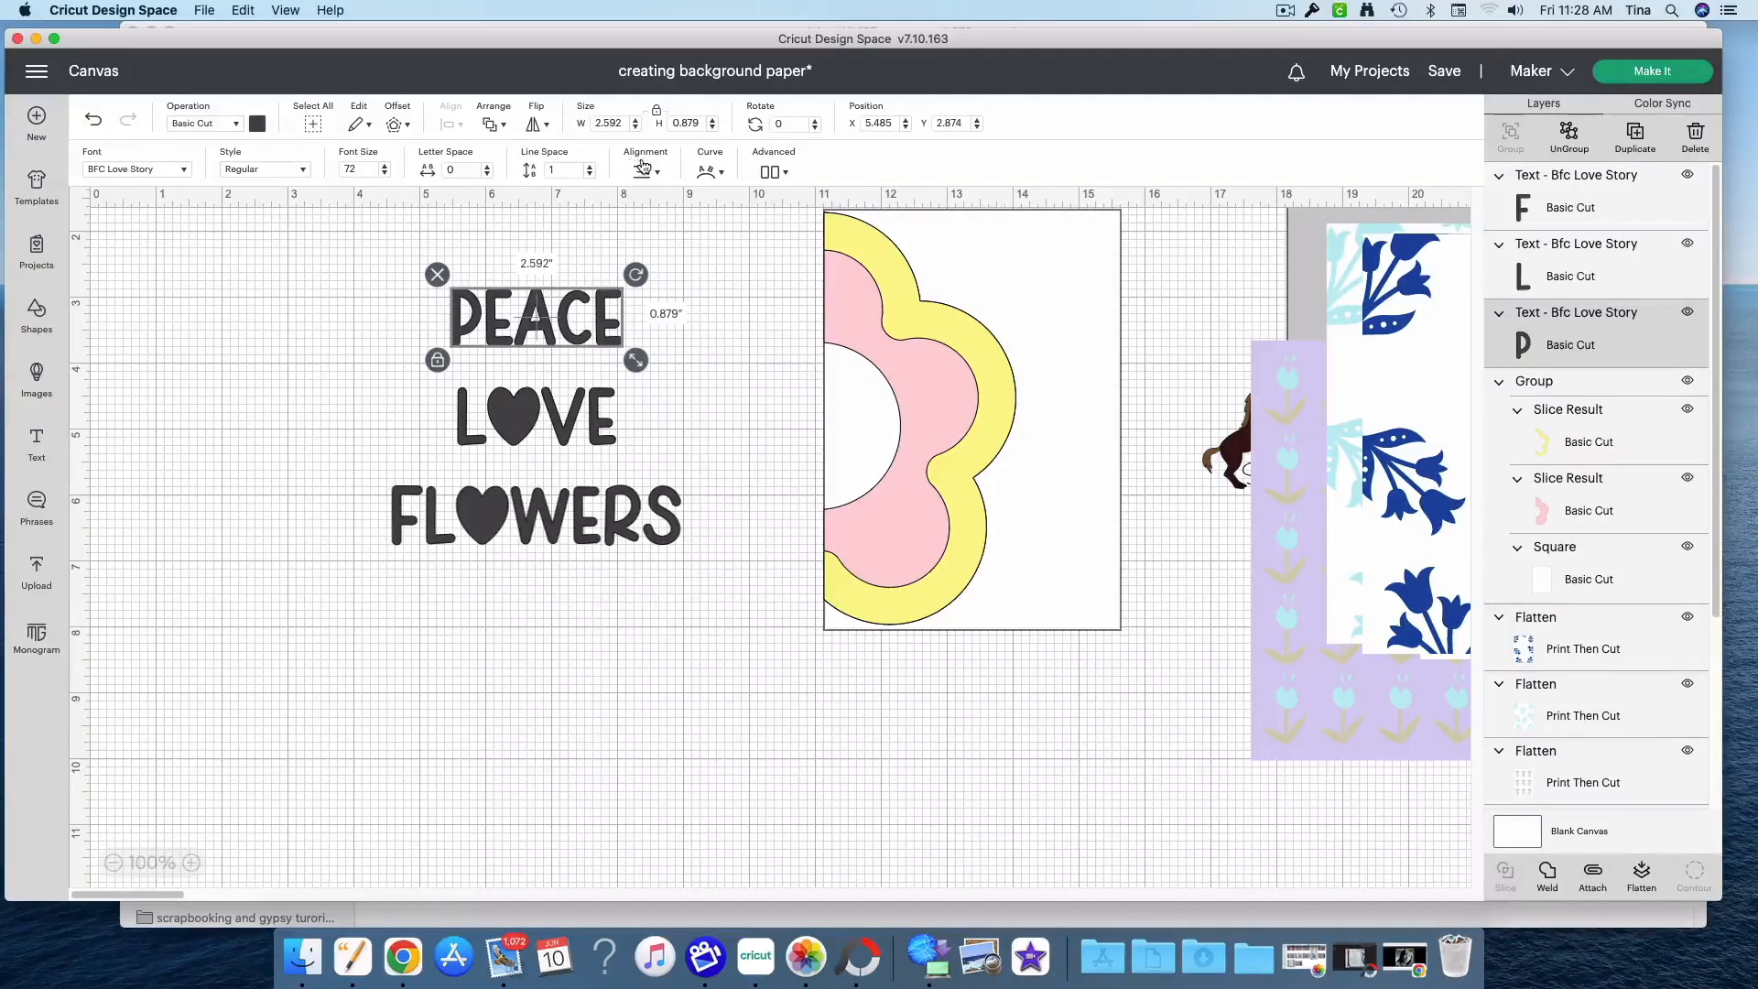
click(707, 170)
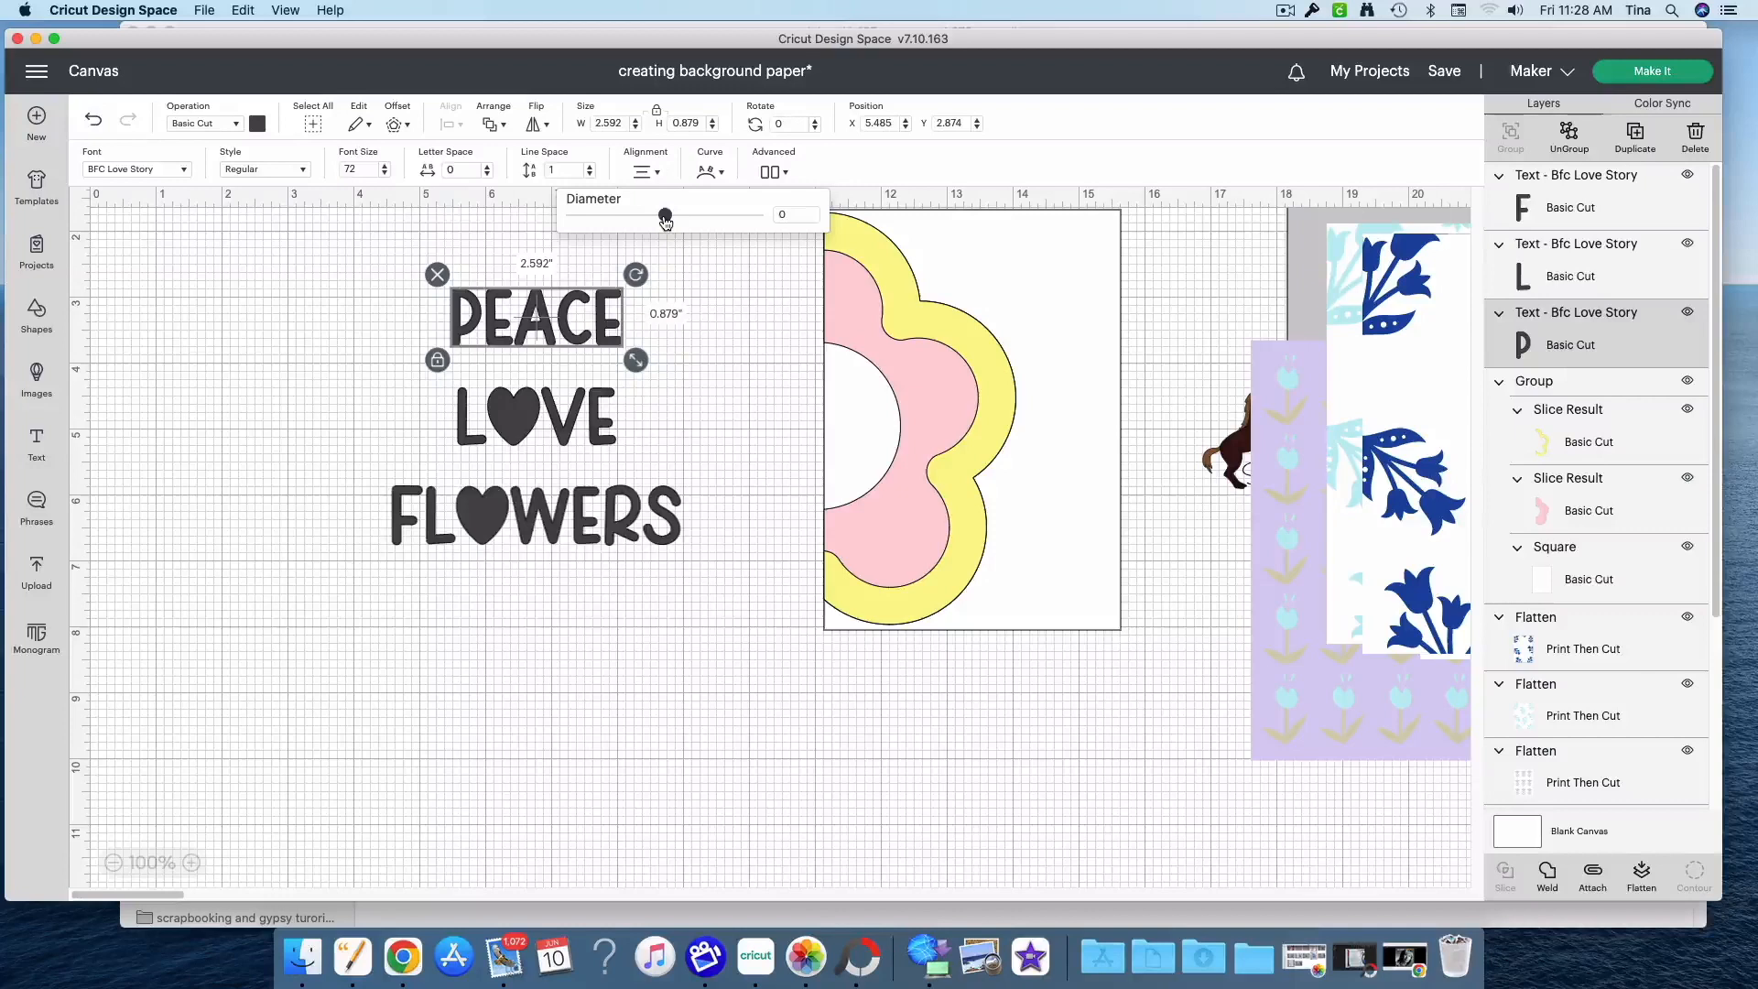
drag(666, 215, 729, 233)
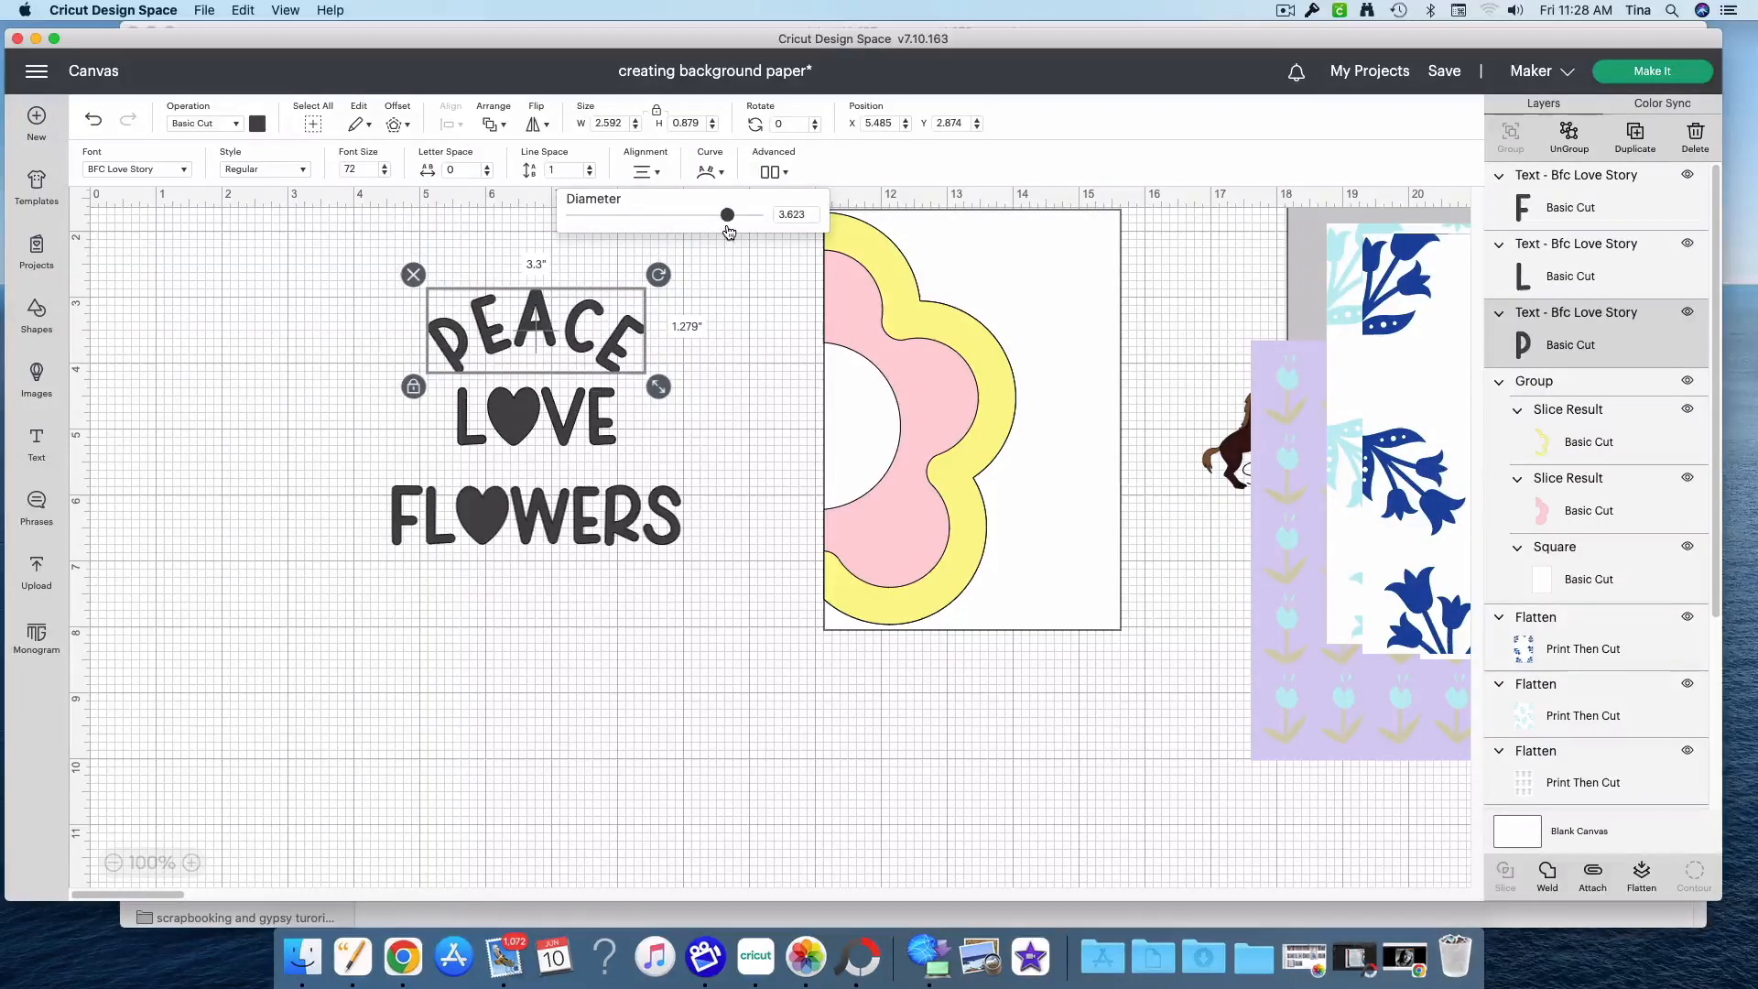
Curve the FLOWERS line in the opposite direction with a diameter of about -3.87
click(605, 499)
click(719, 167)
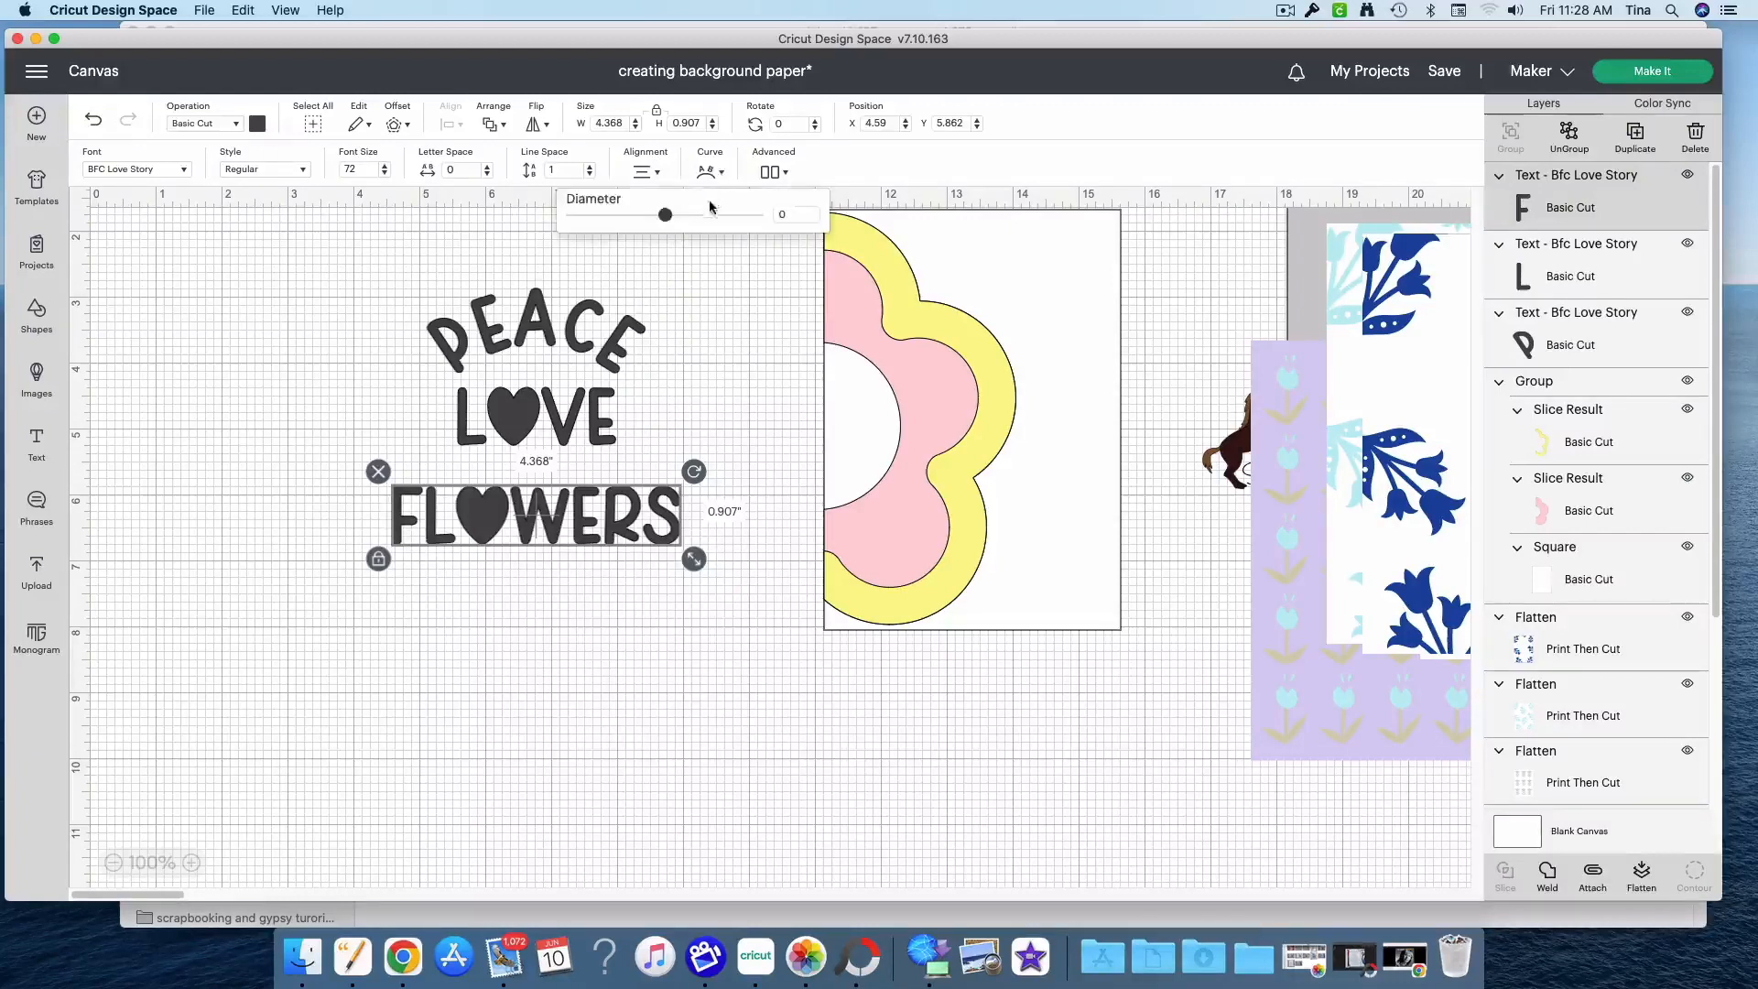
drag(661, 217, 597, 237)
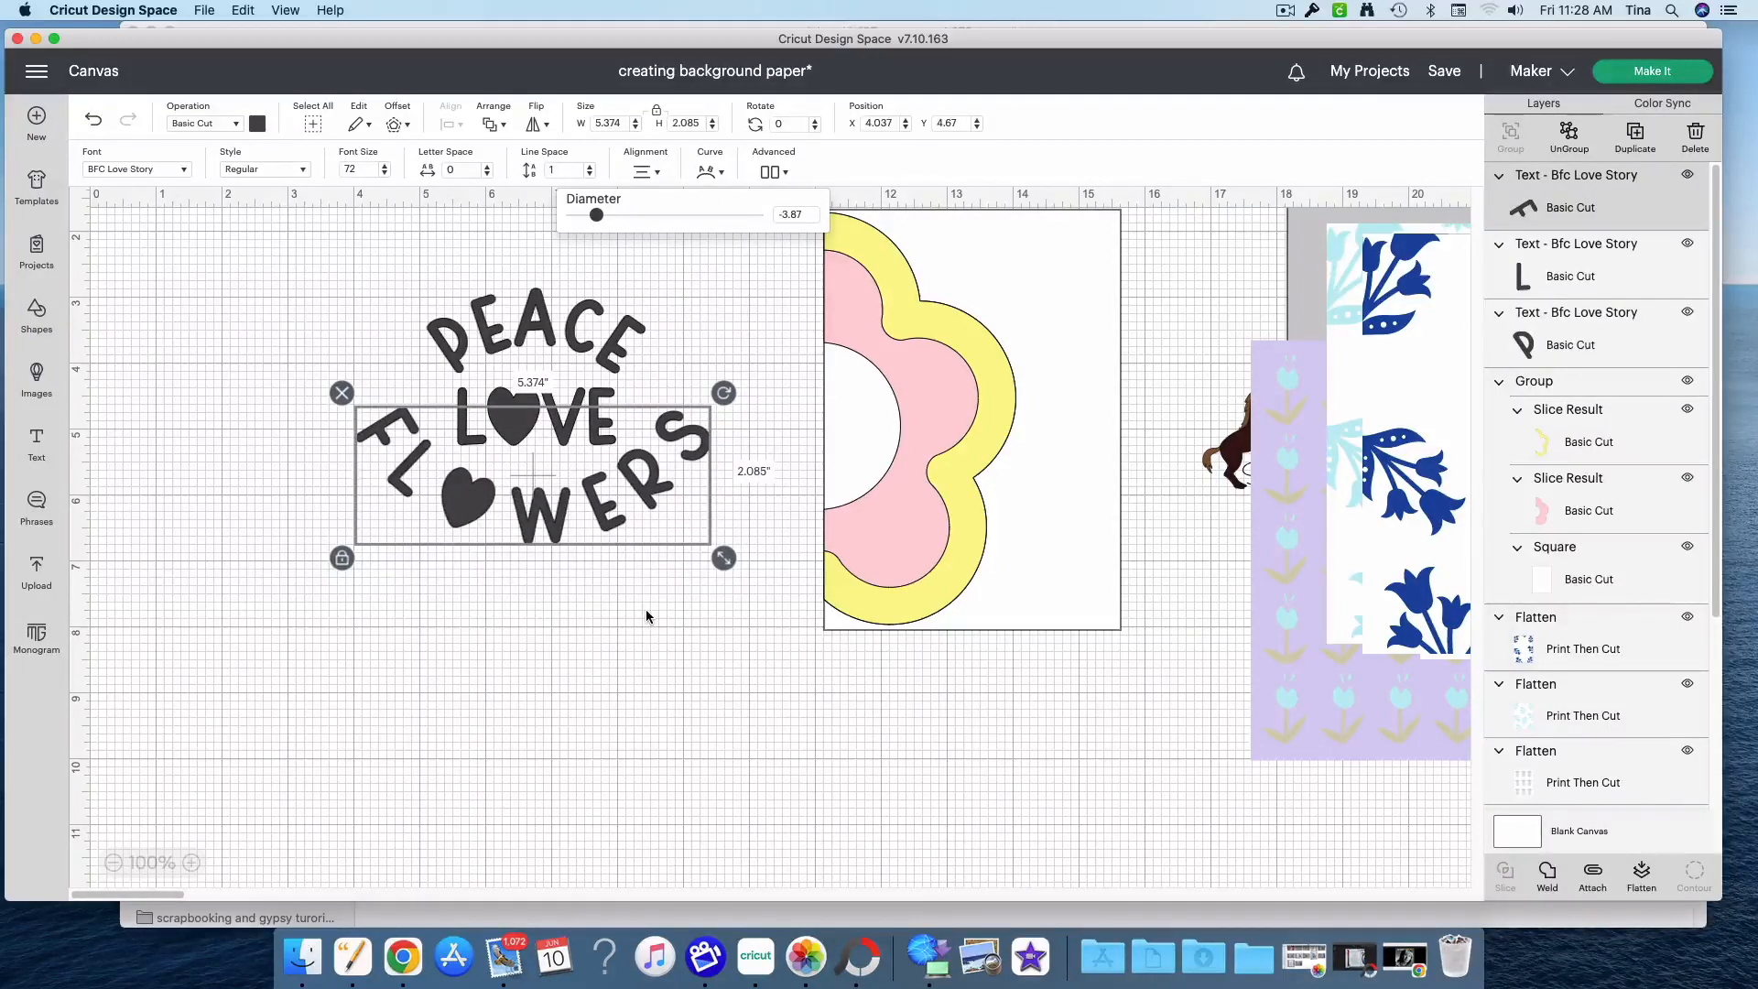
Select all three text lines and scale them down together to about 4.7 inches wide
click(650, 595)
drag(692, 574, 397, 286)
drag(722, 579, 679, 526)
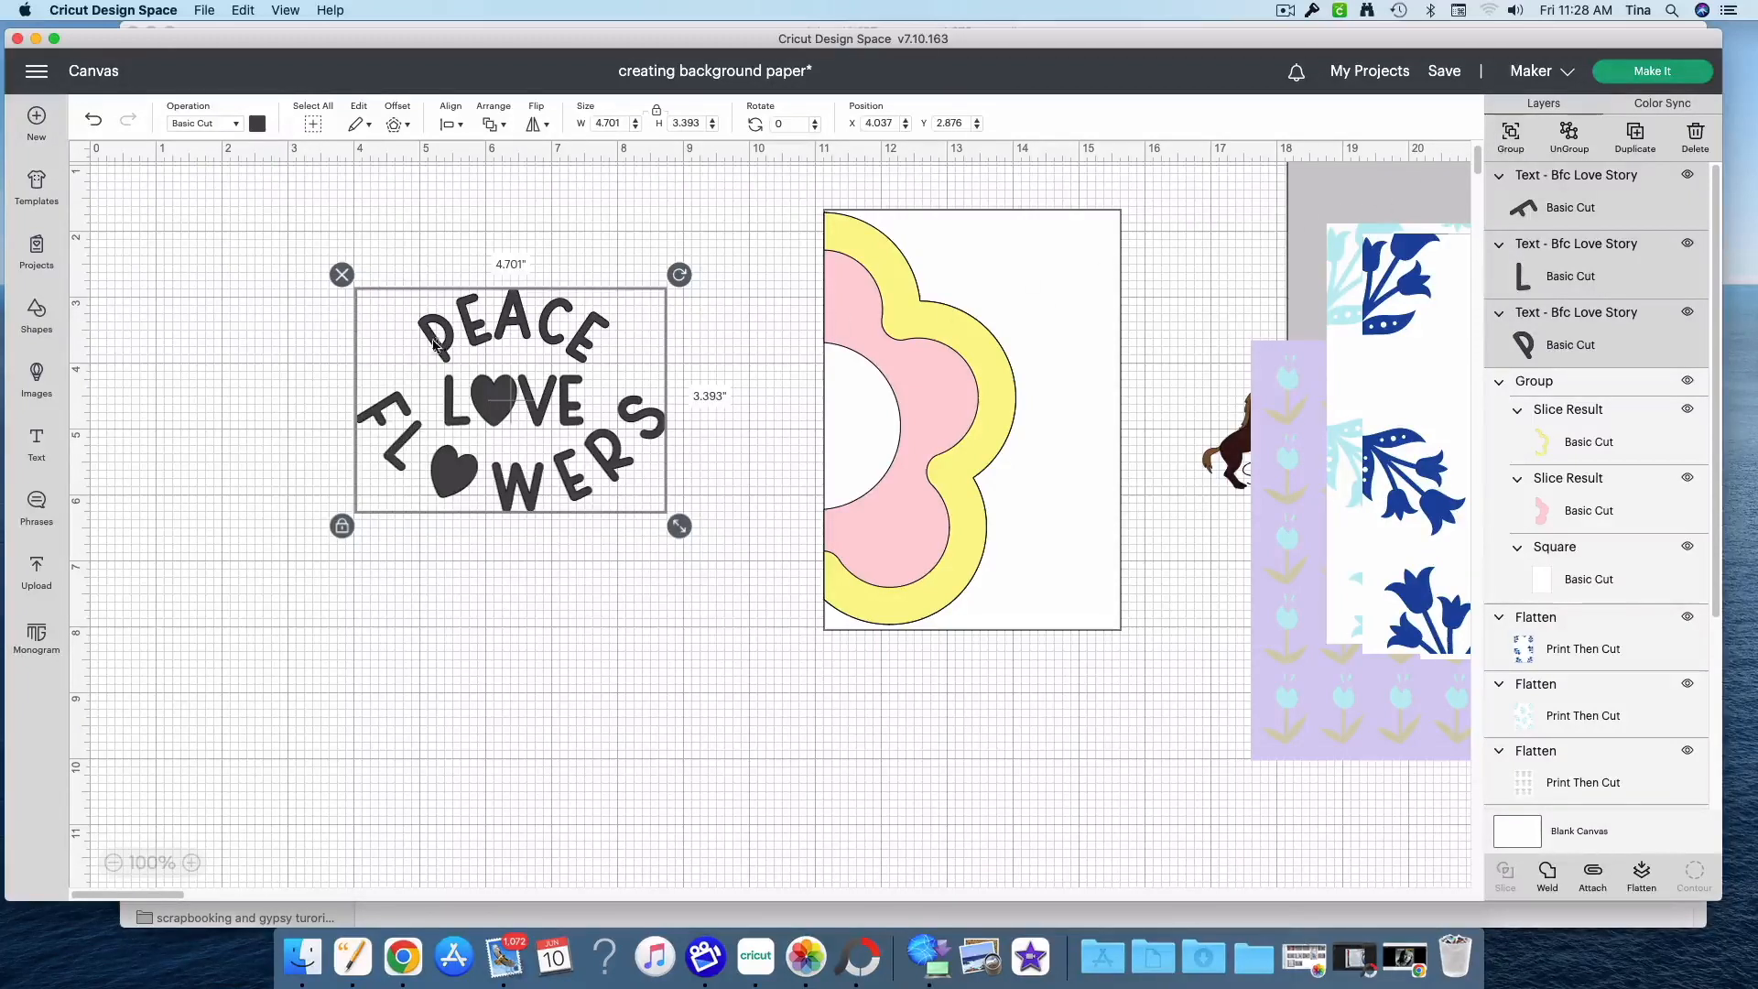
Group the three text lines and fit them over the half-flower panel at about 3.76 inches wide
click(1511, 137)
drag(616, 478, 1090, 480)
drag(1152, 529, 1047, 509)
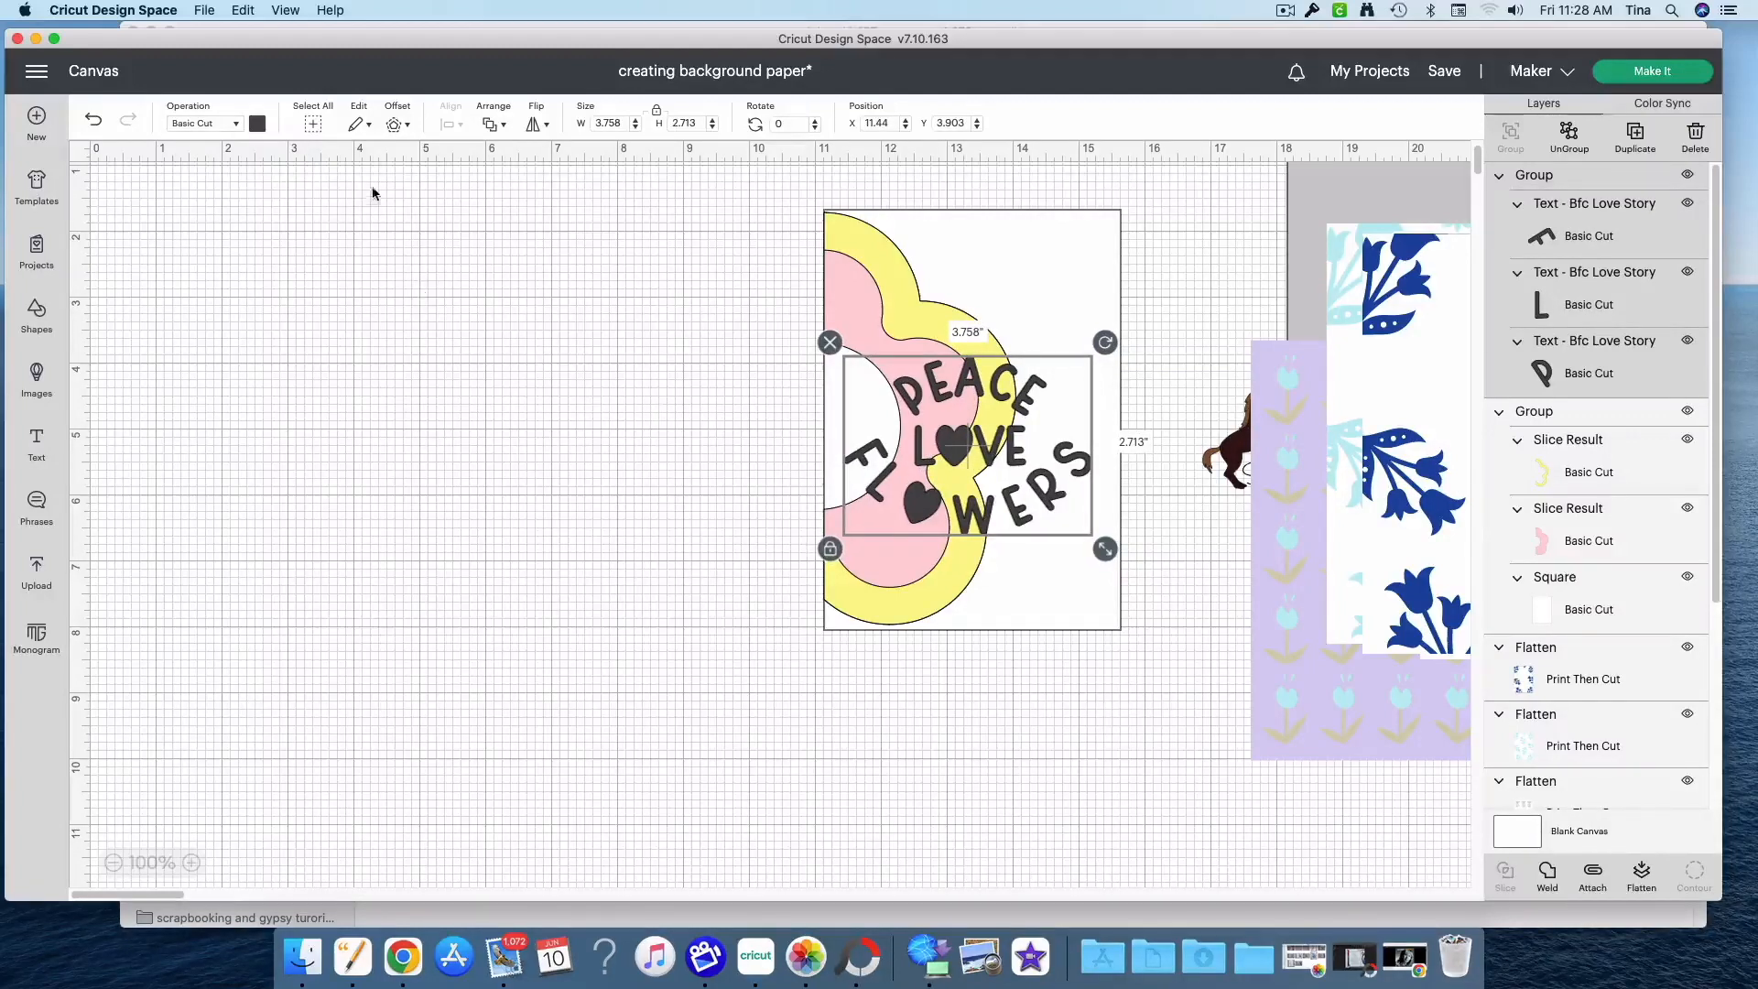
Recolor the grouped text black #000000 and move it slightly up on the half-flower panel
click(255, 128)
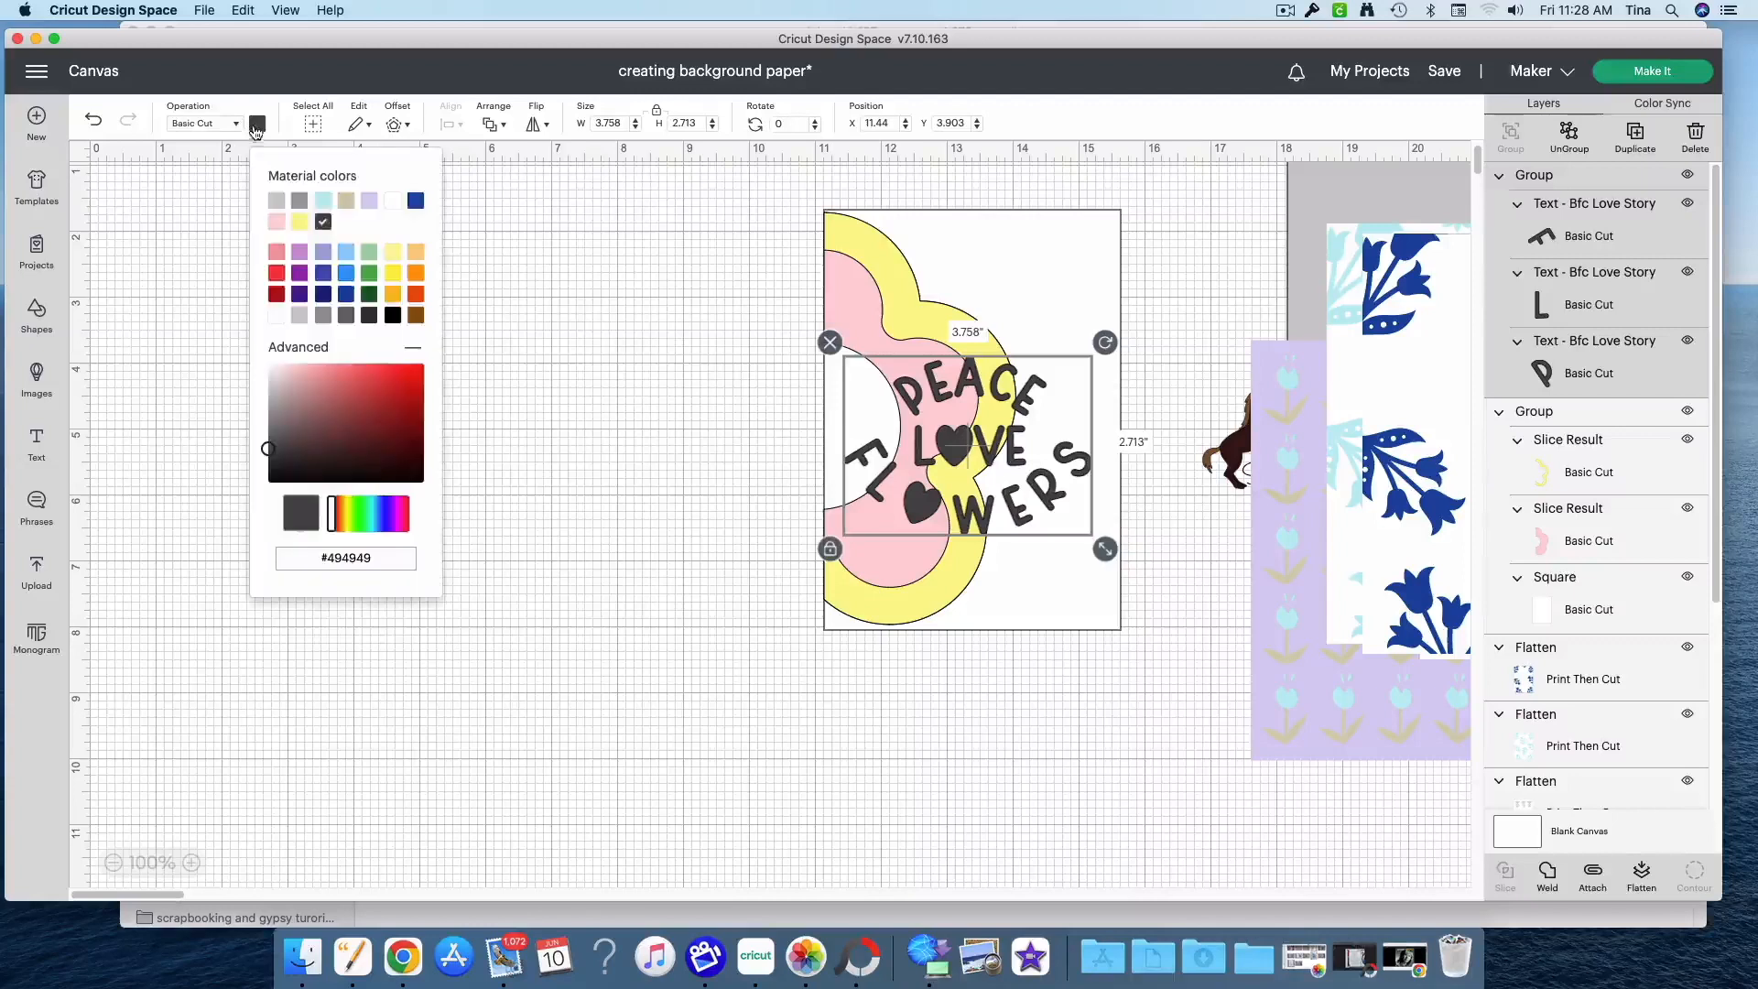
click(415, 203)
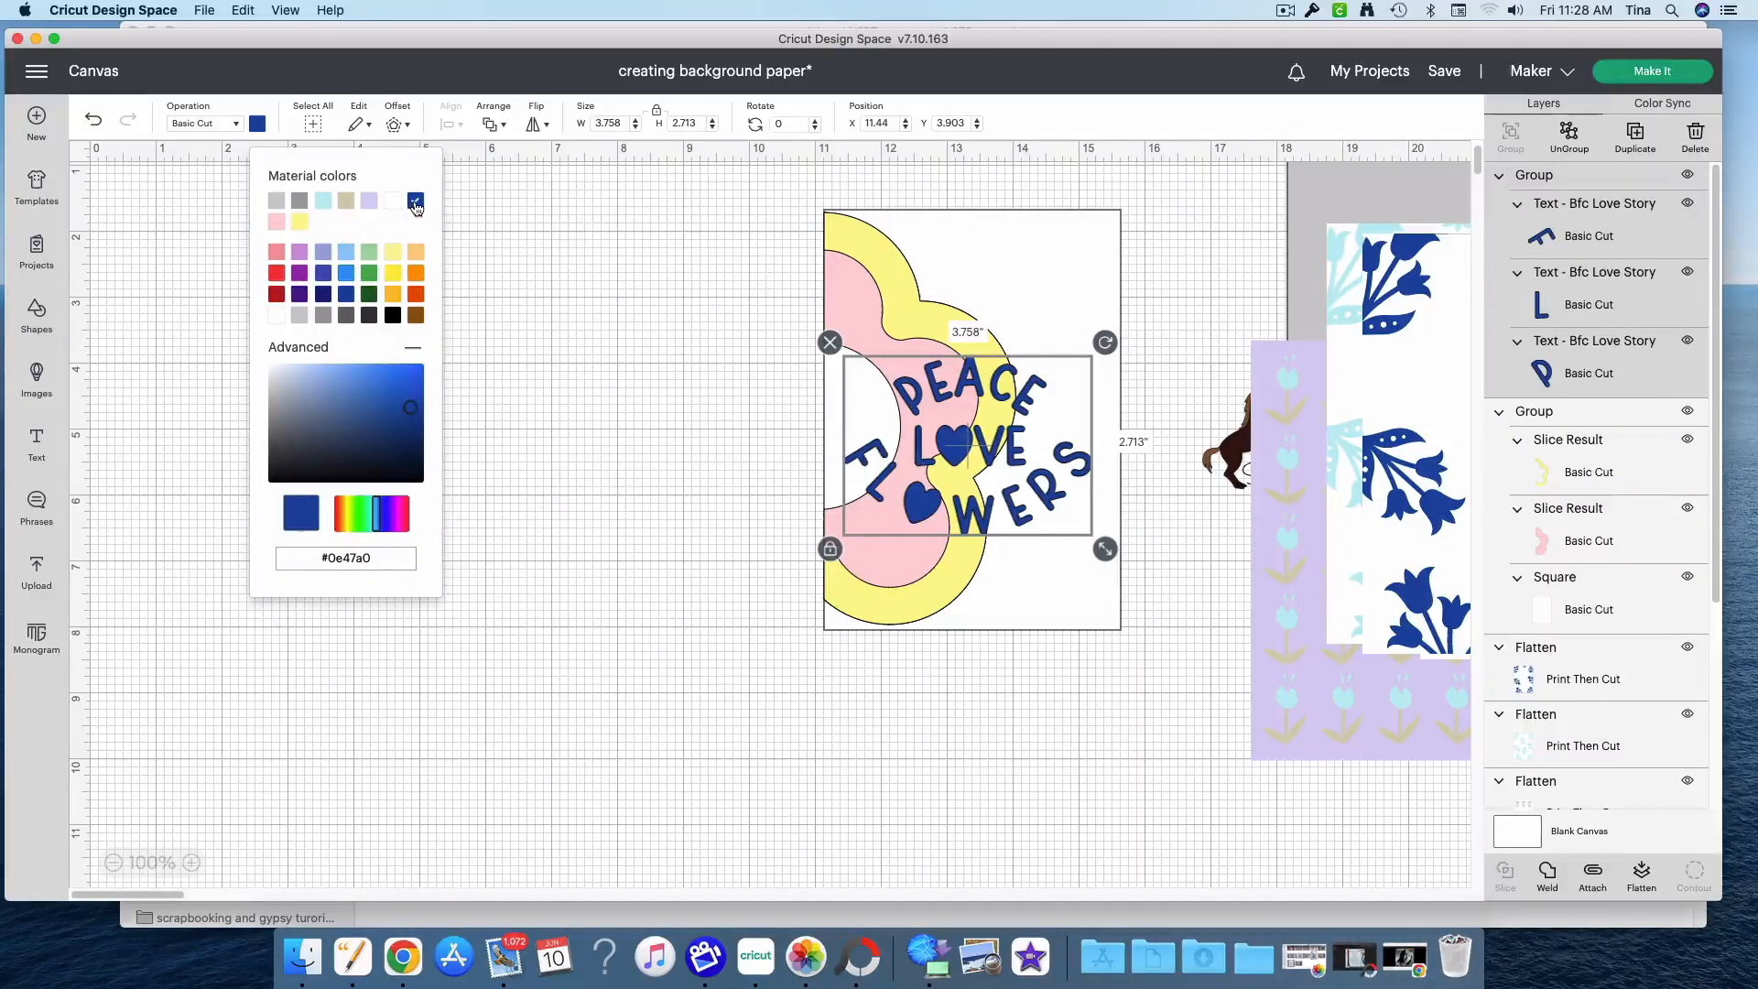
click(393, 316)
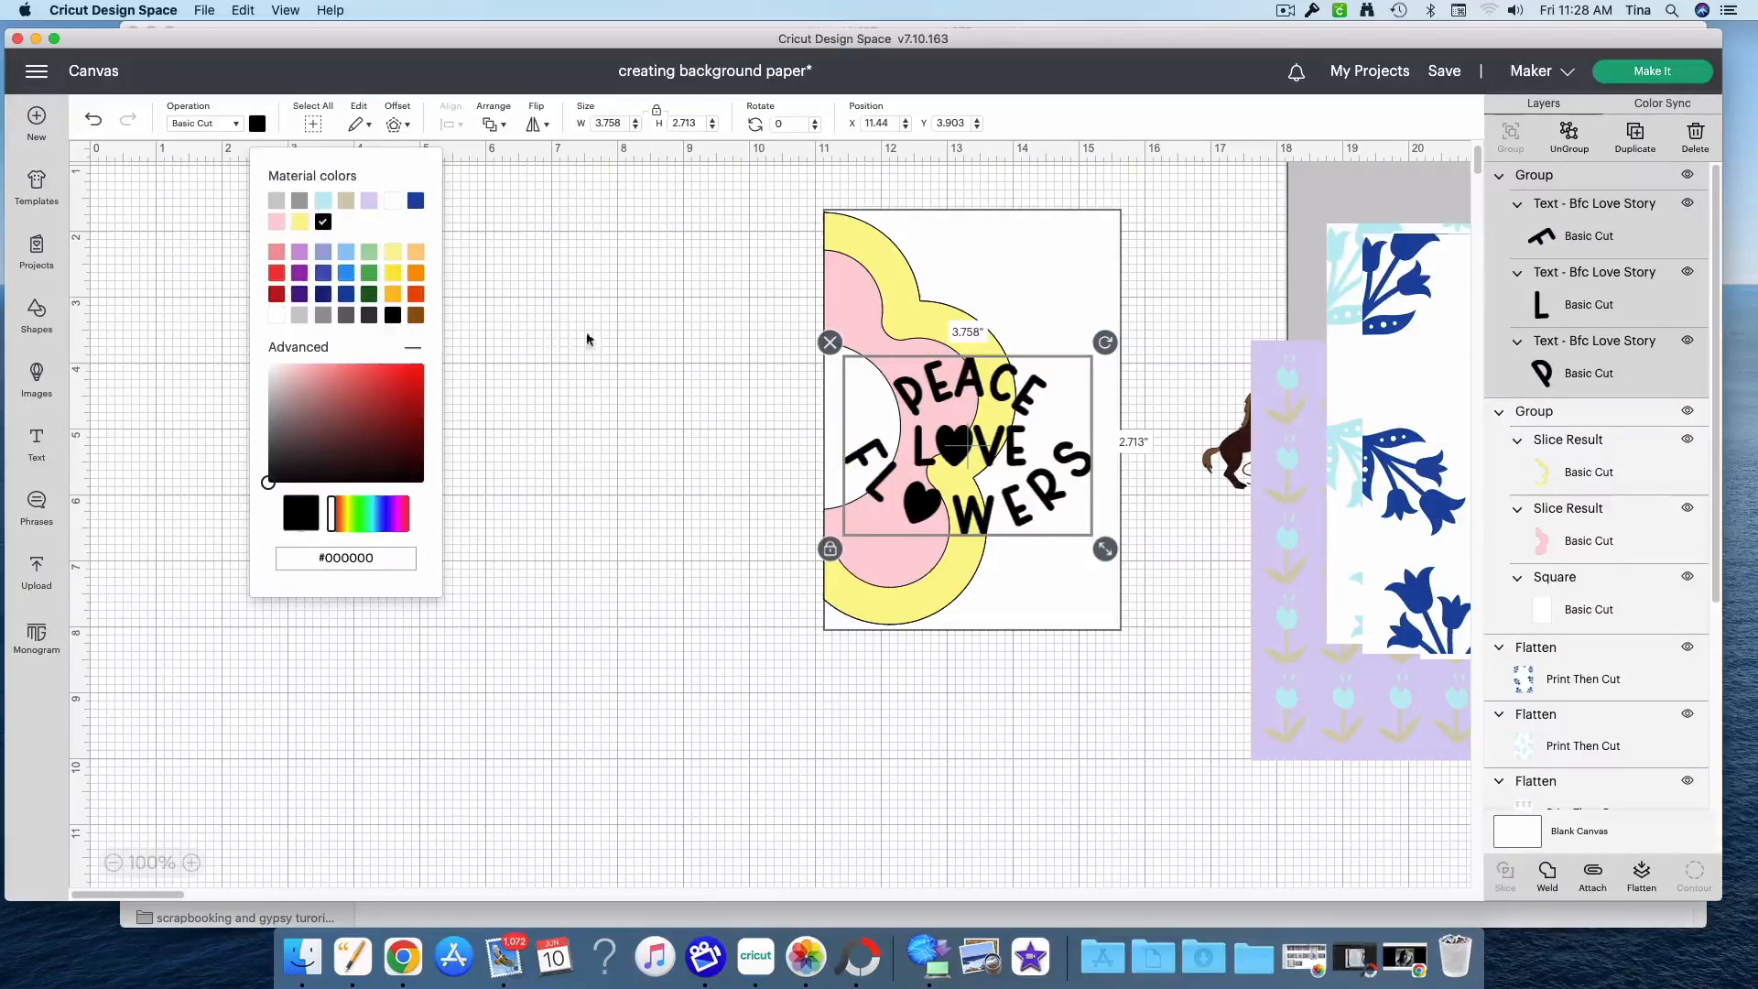
mouse_move(943, 463)
mouse_down()
mouse_move(951, 377)
mouse_move(931, 475)
mouse_up()
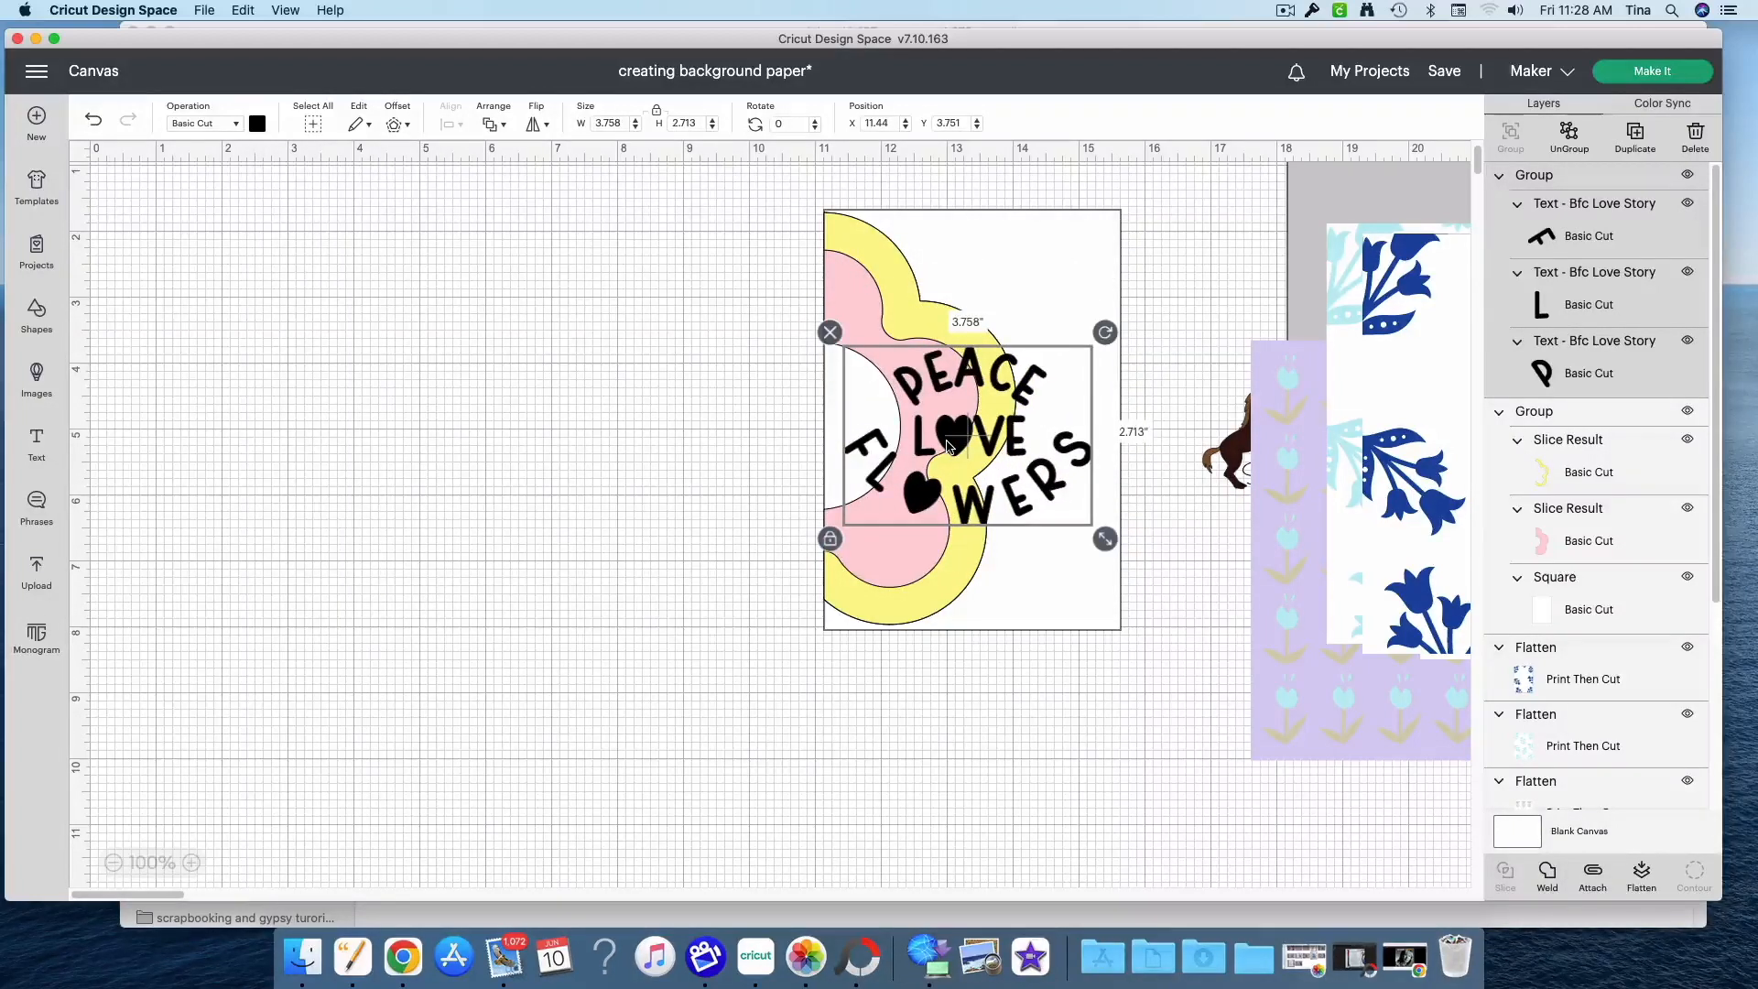
click(962, 691)
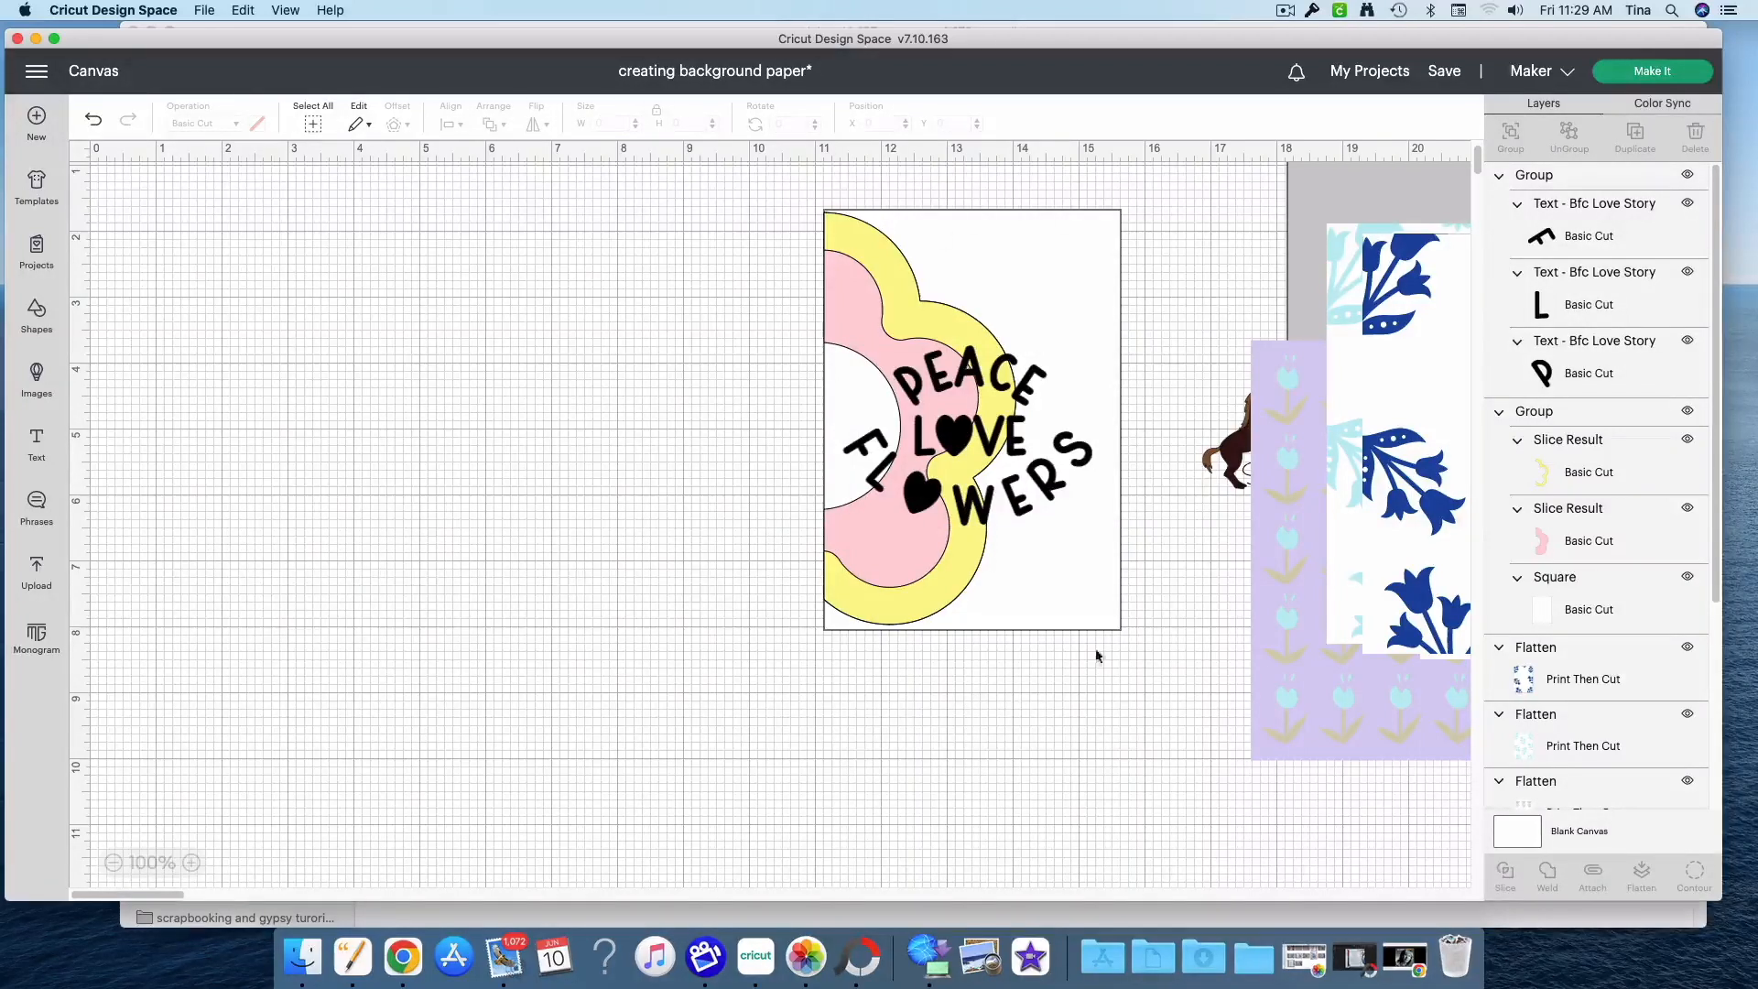
Flatten the text group and the half-flower panel together into a single Print Then Cut image
drag(1121, 709, 744, 364)
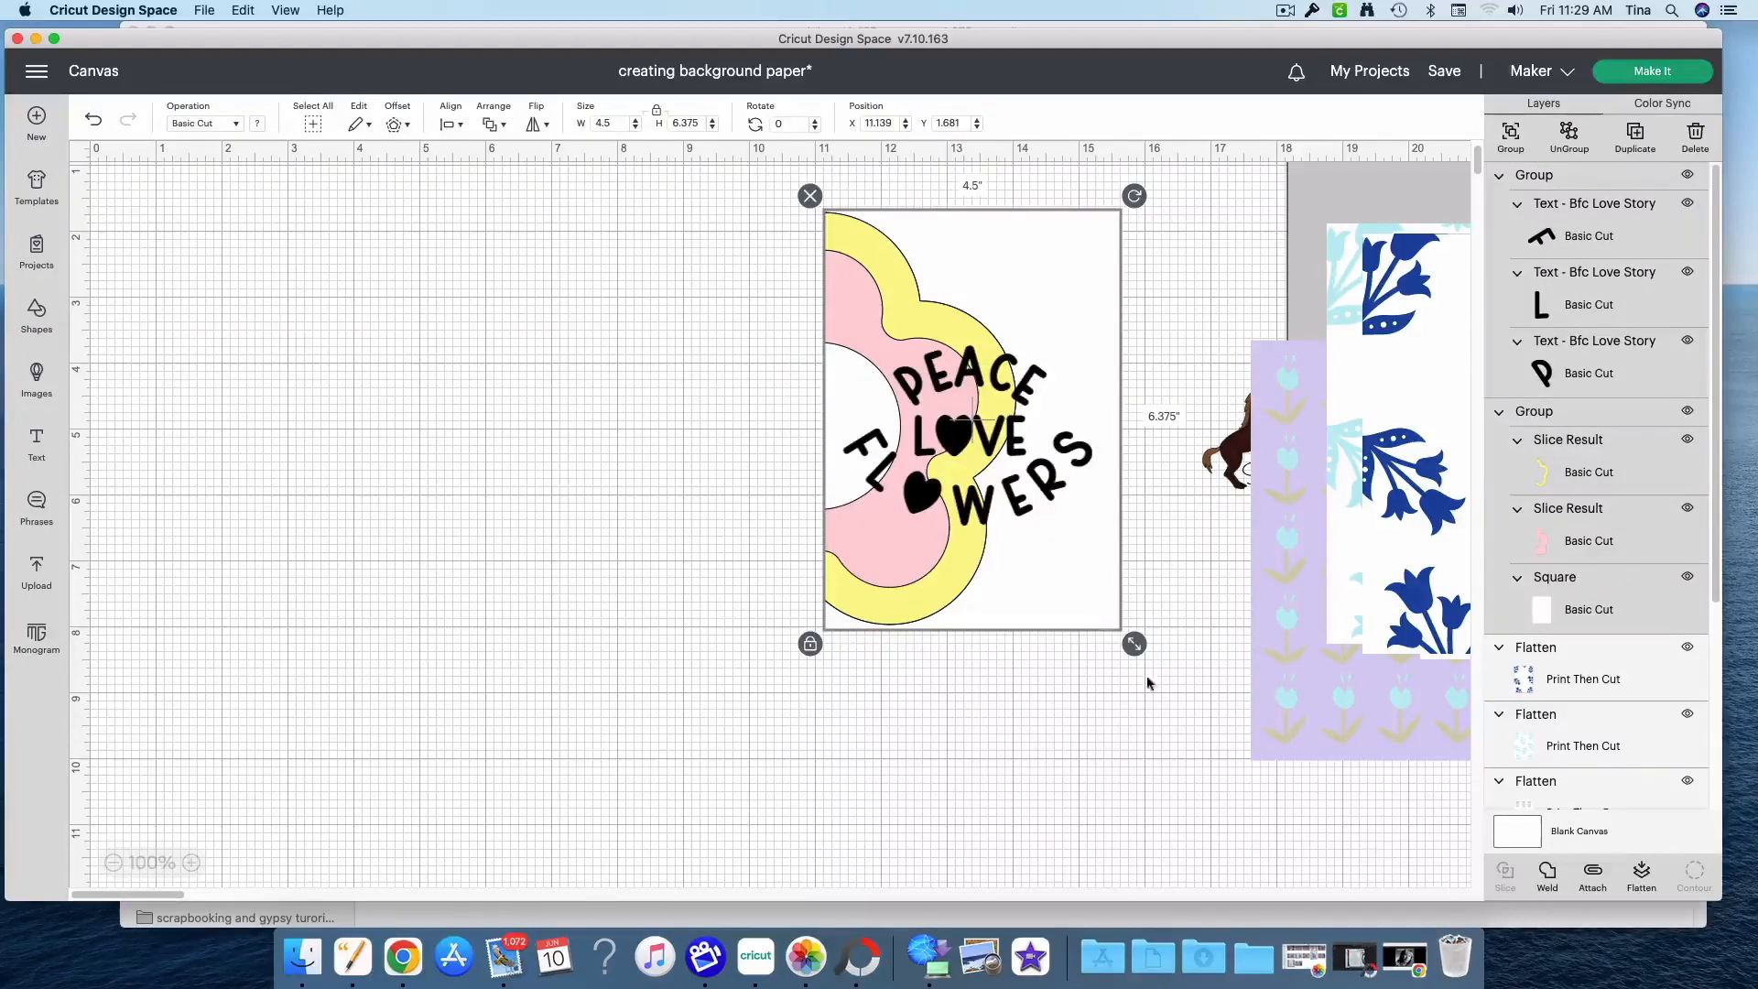
click(1639, 874)
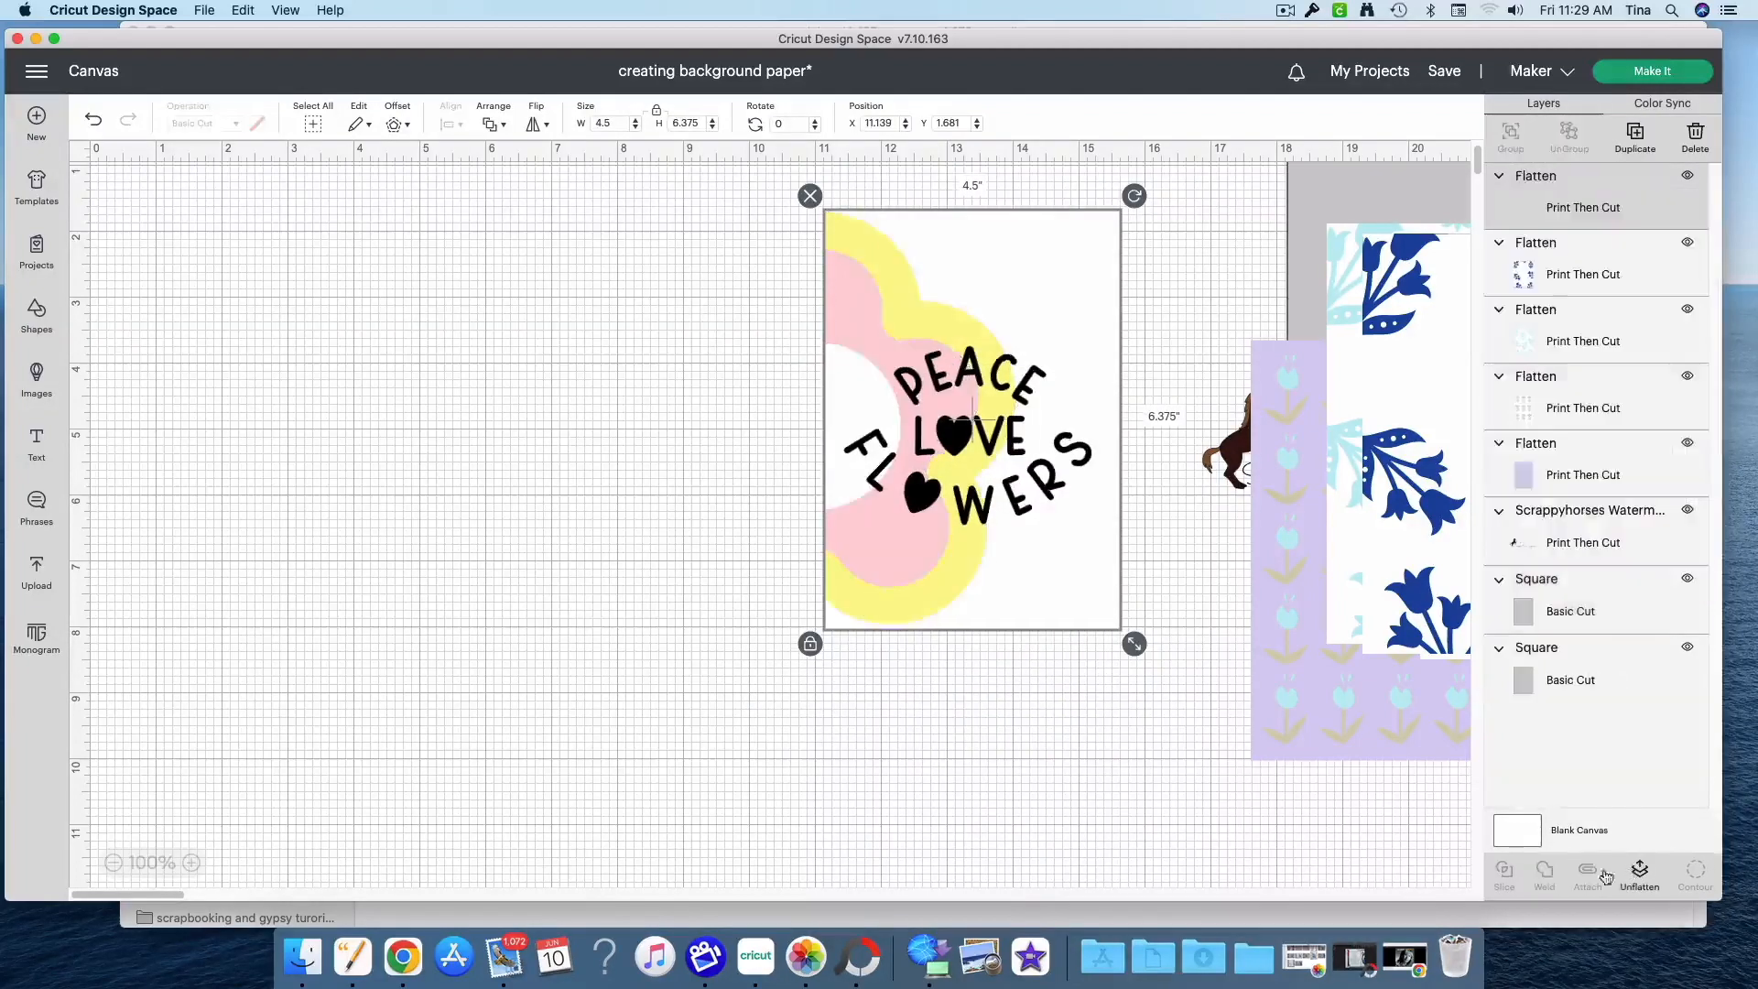
click(1105, 765)
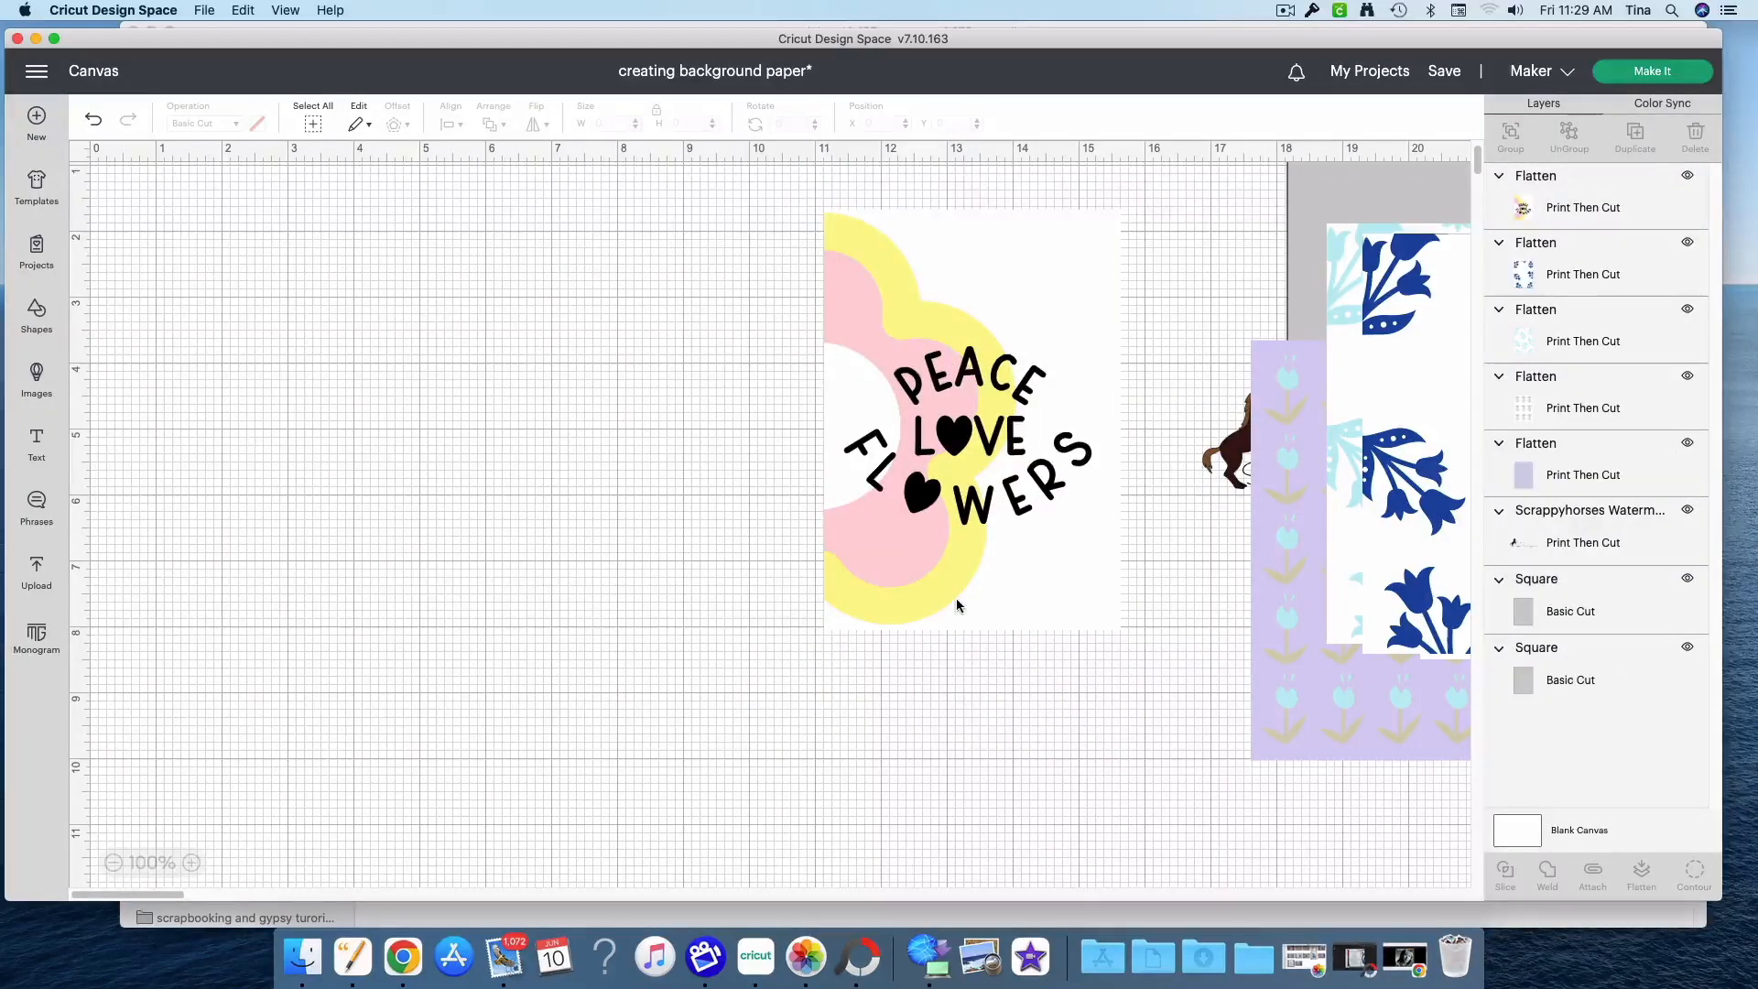